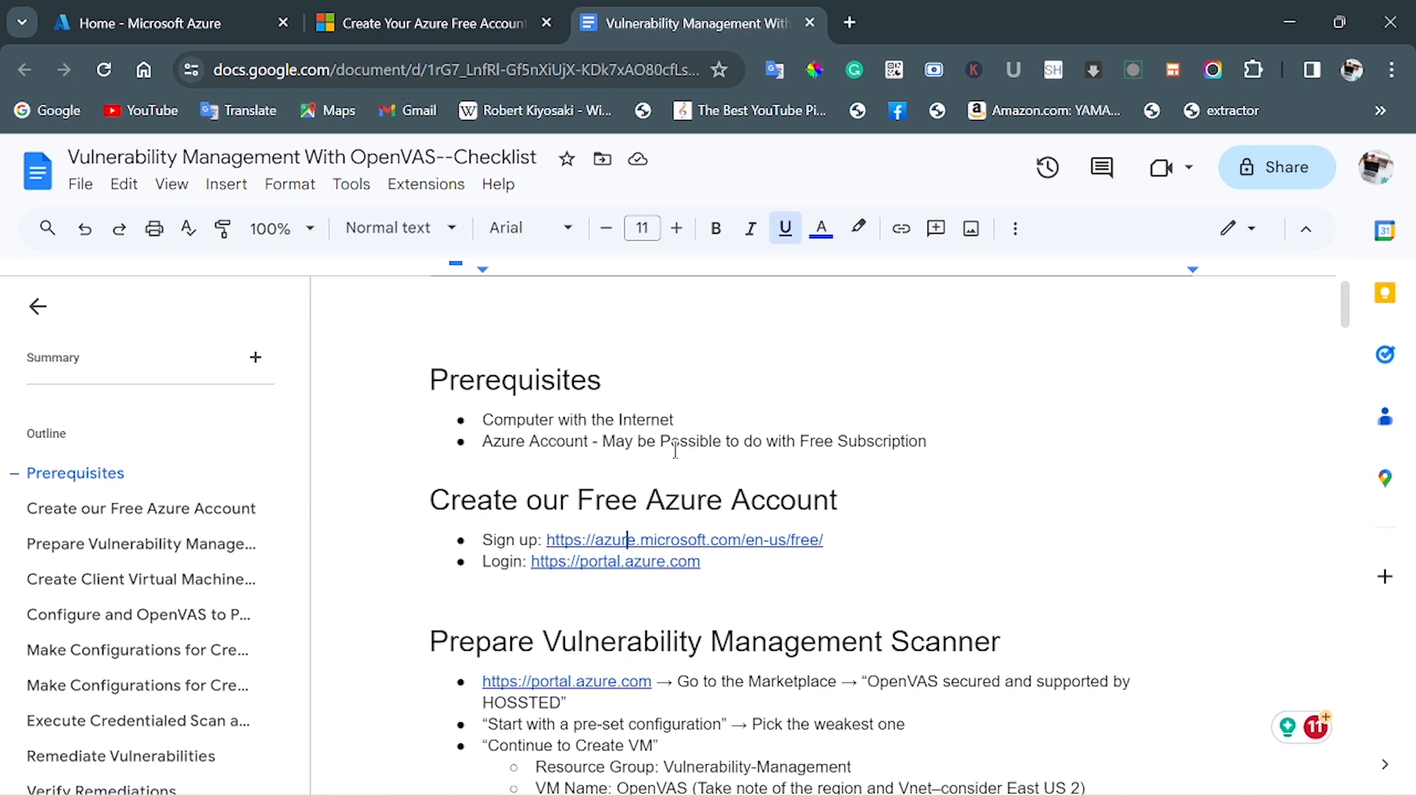
Review the Azure free account page, the portal home and the checklist's scanner preparation section, placing the checklist tab beside the Azure portal tab.
left_click(458, 23)
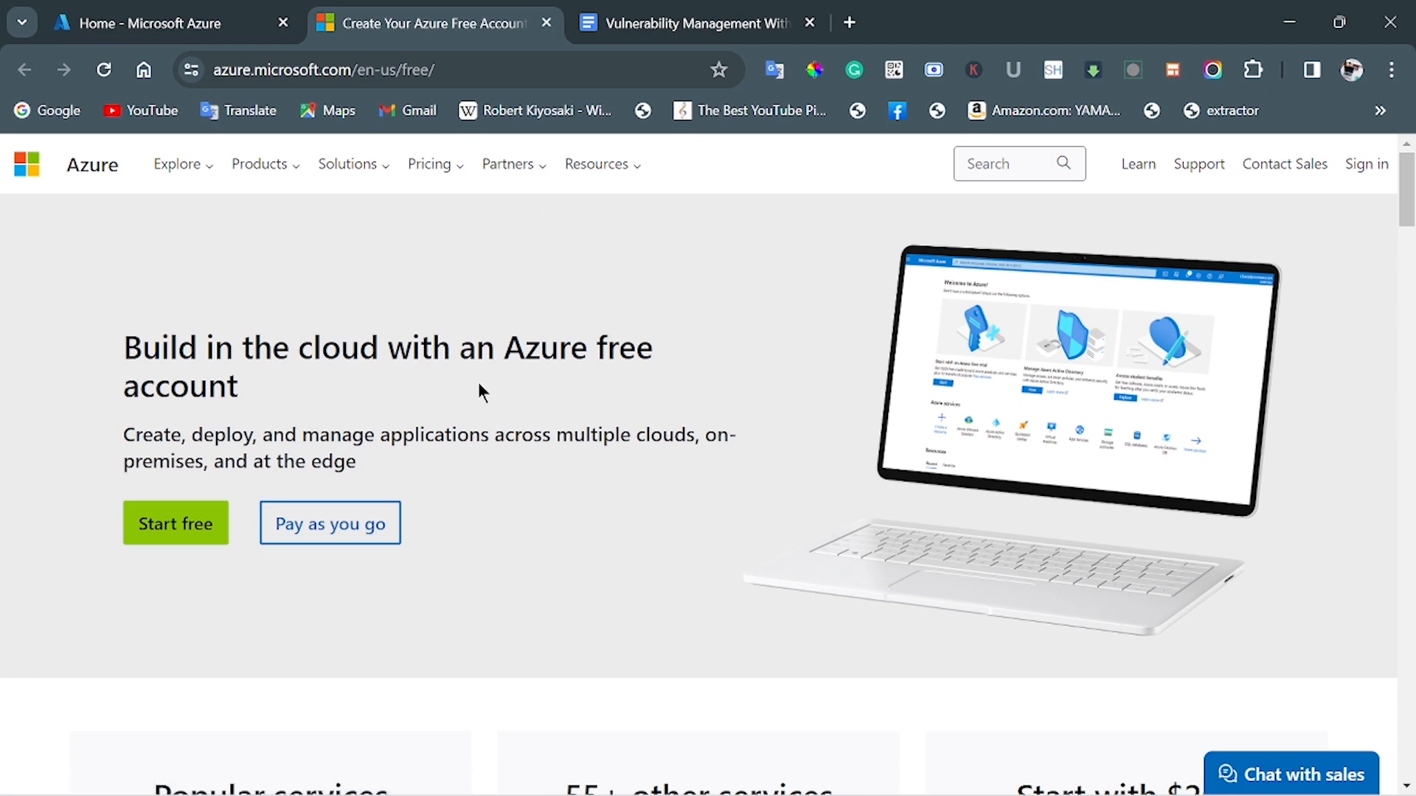
left_click(640, 29)
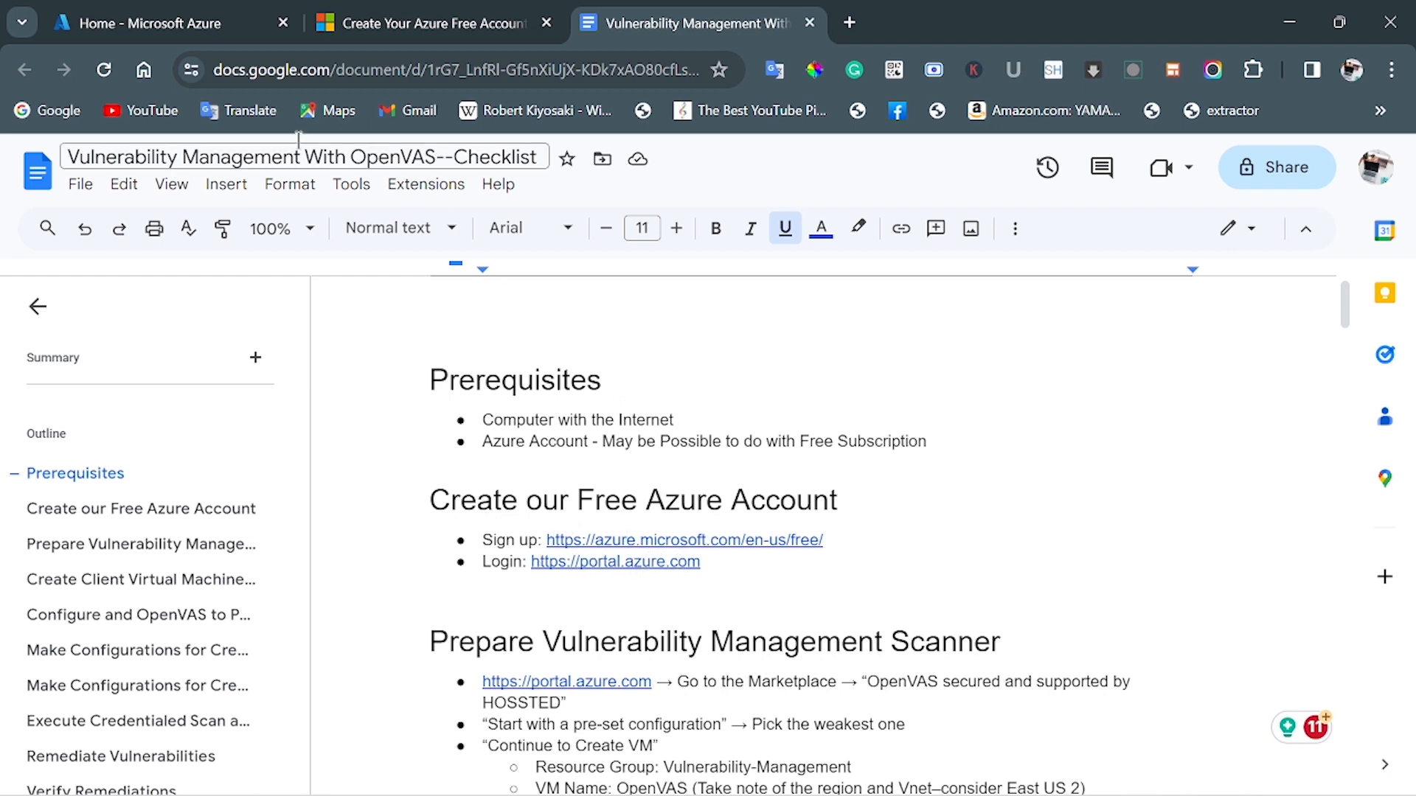
left_click(210, 30)
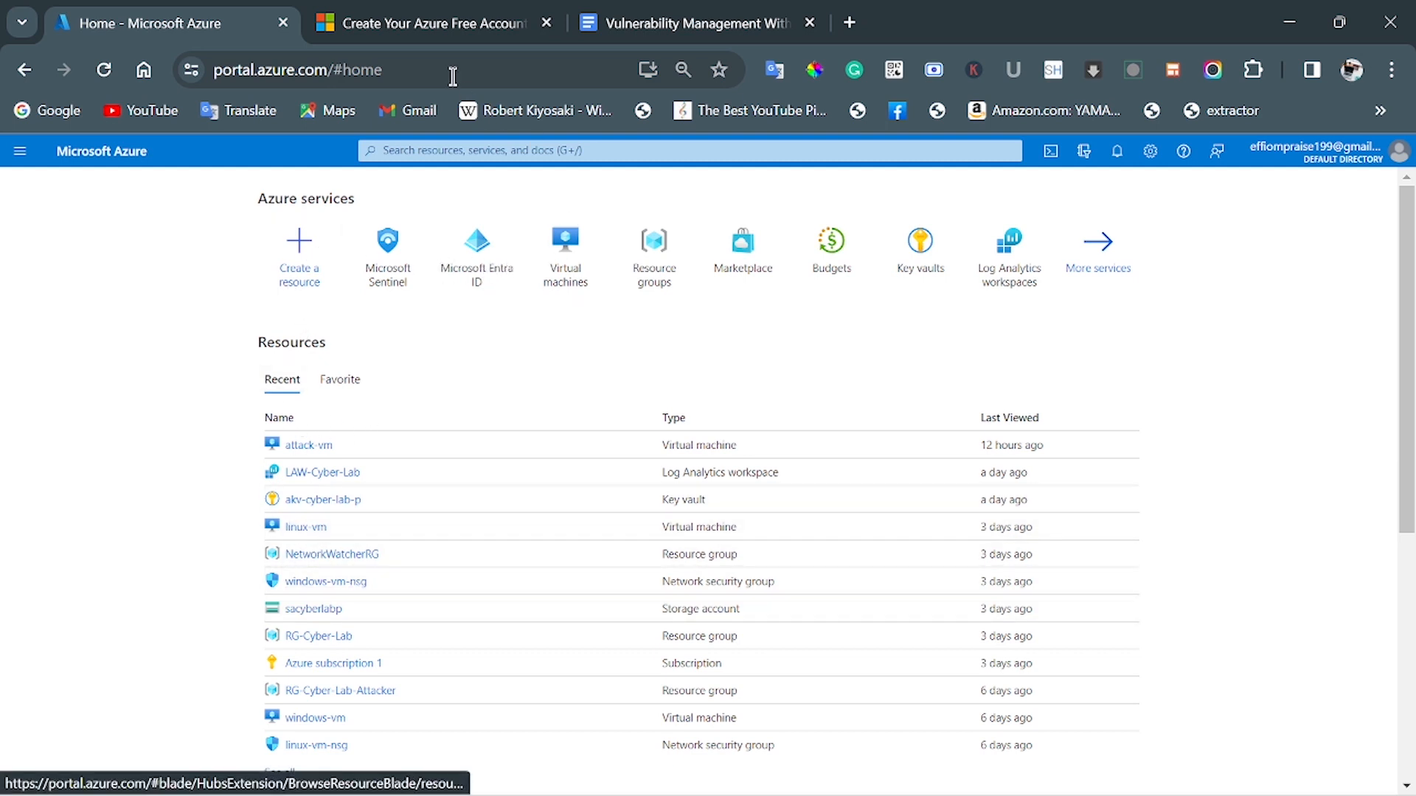
left_click(571, 24)
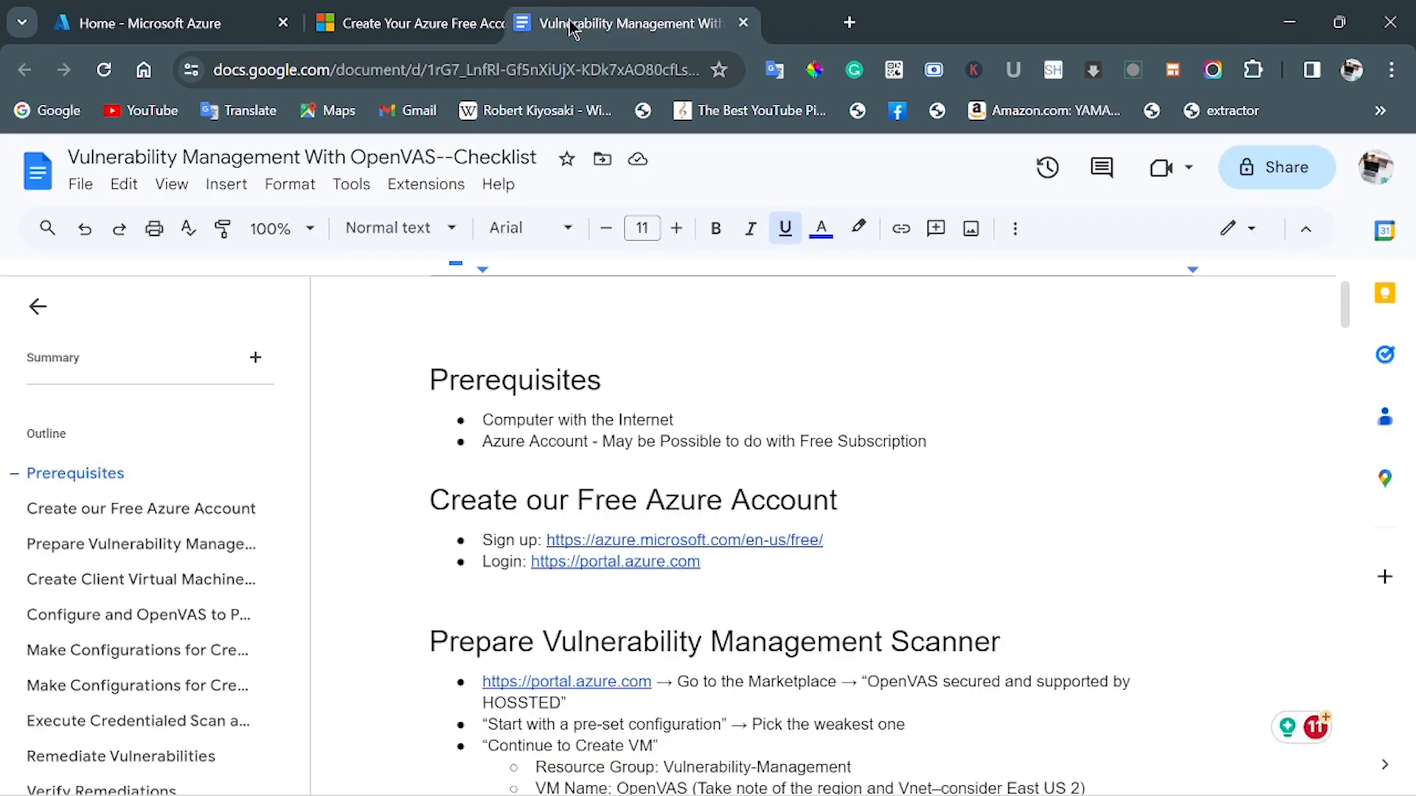
left_click_drag(572, 24, 491, 44)
scroll(704, 498, "down", 3)
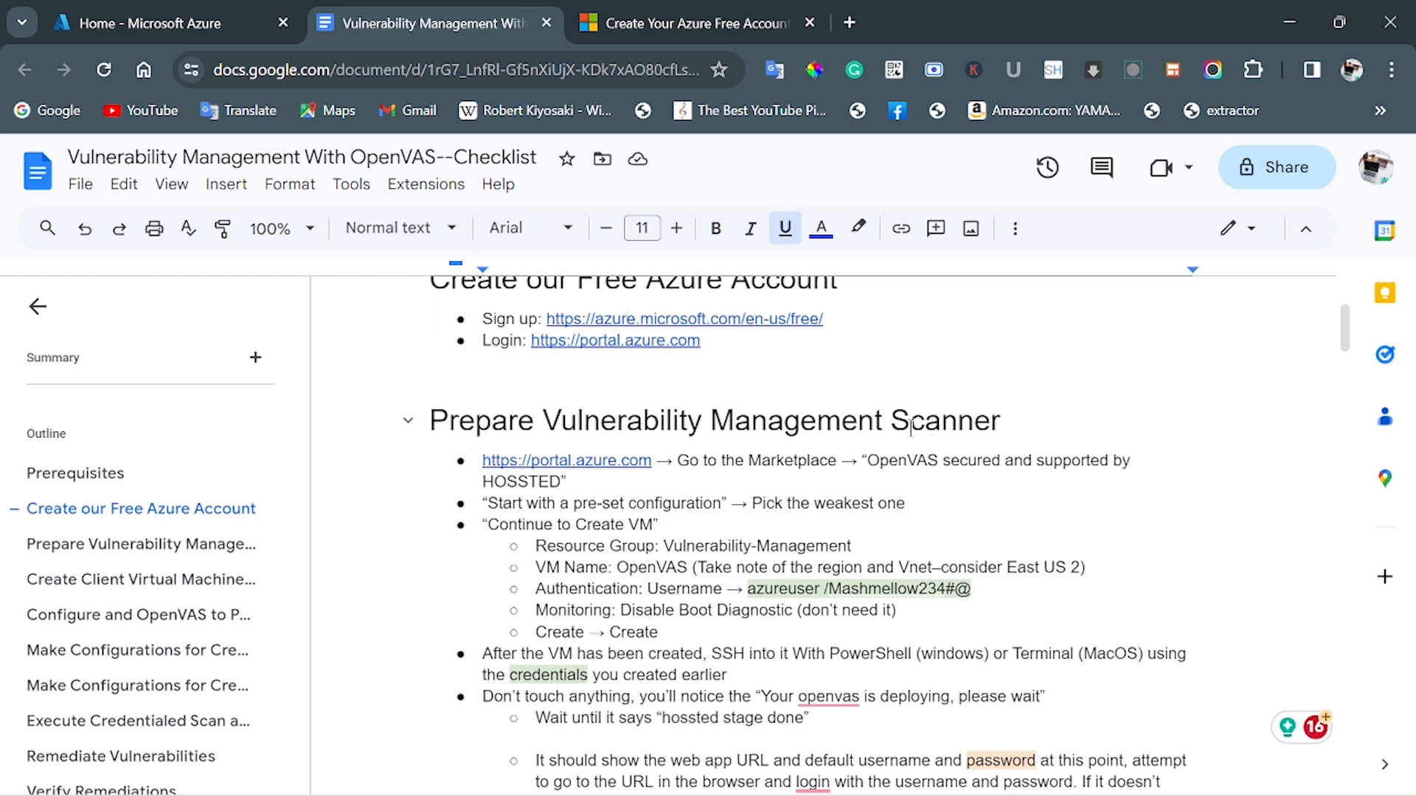
Switch to the Azure portal, search its services for "market" and open Marketplace.
left_click(186, 27)
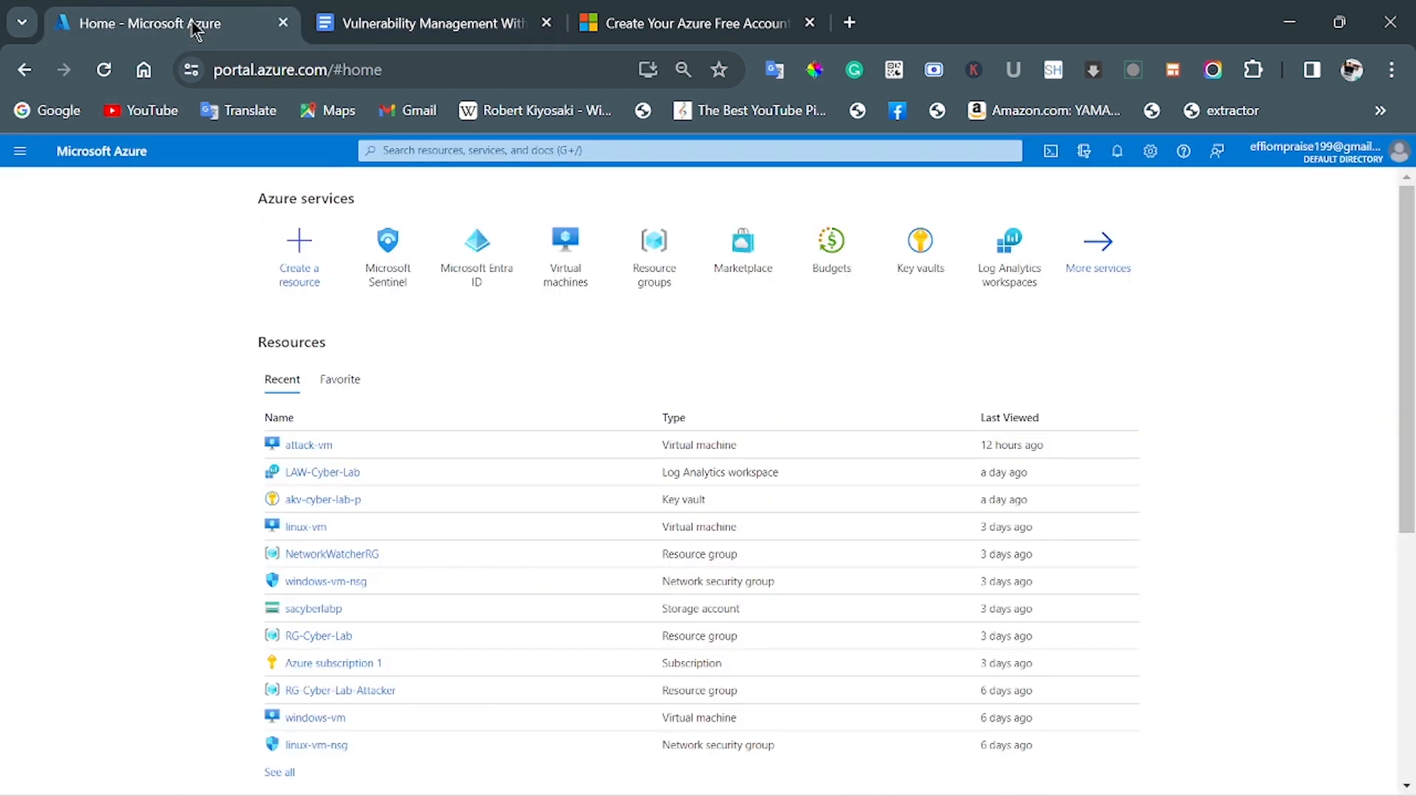
left_click(580, 151)
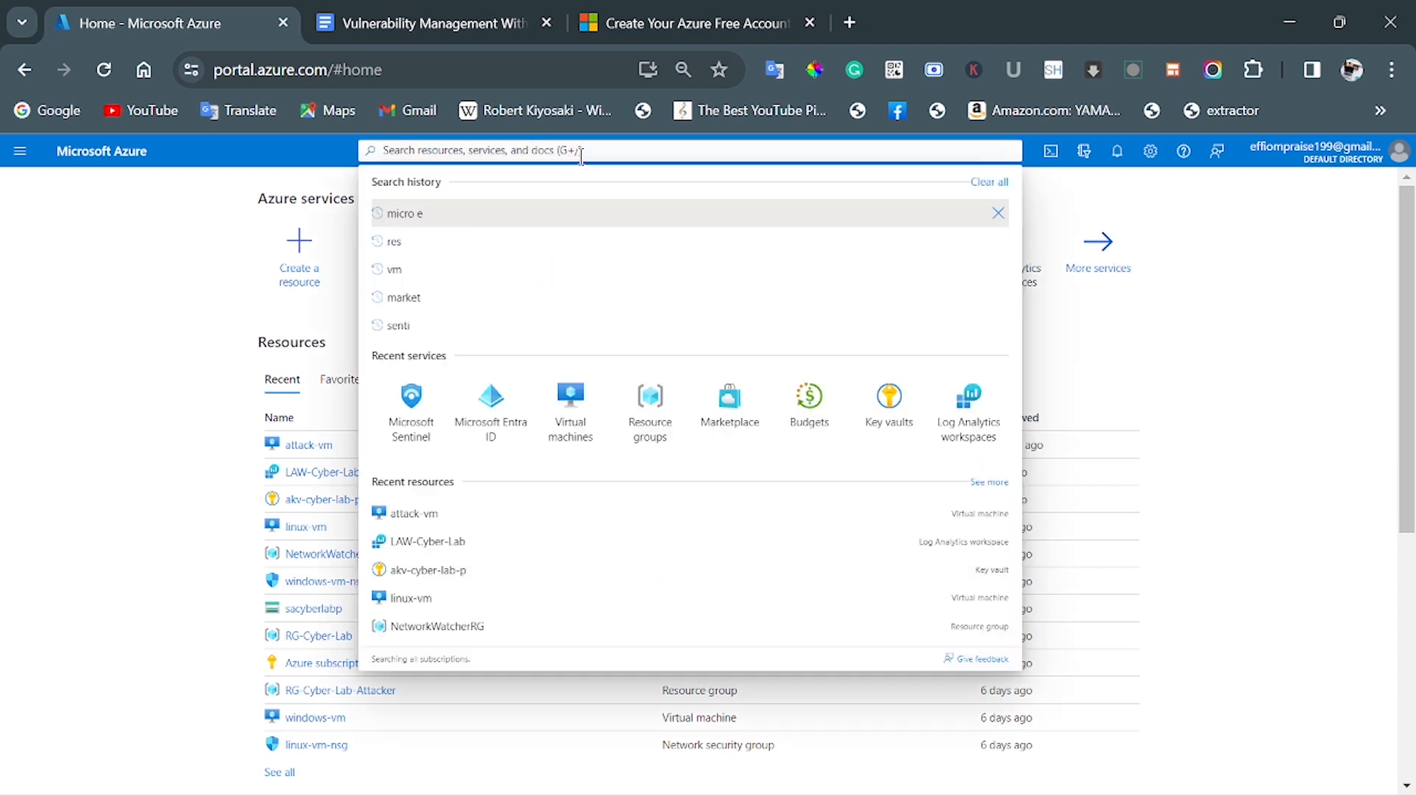
type("mar")
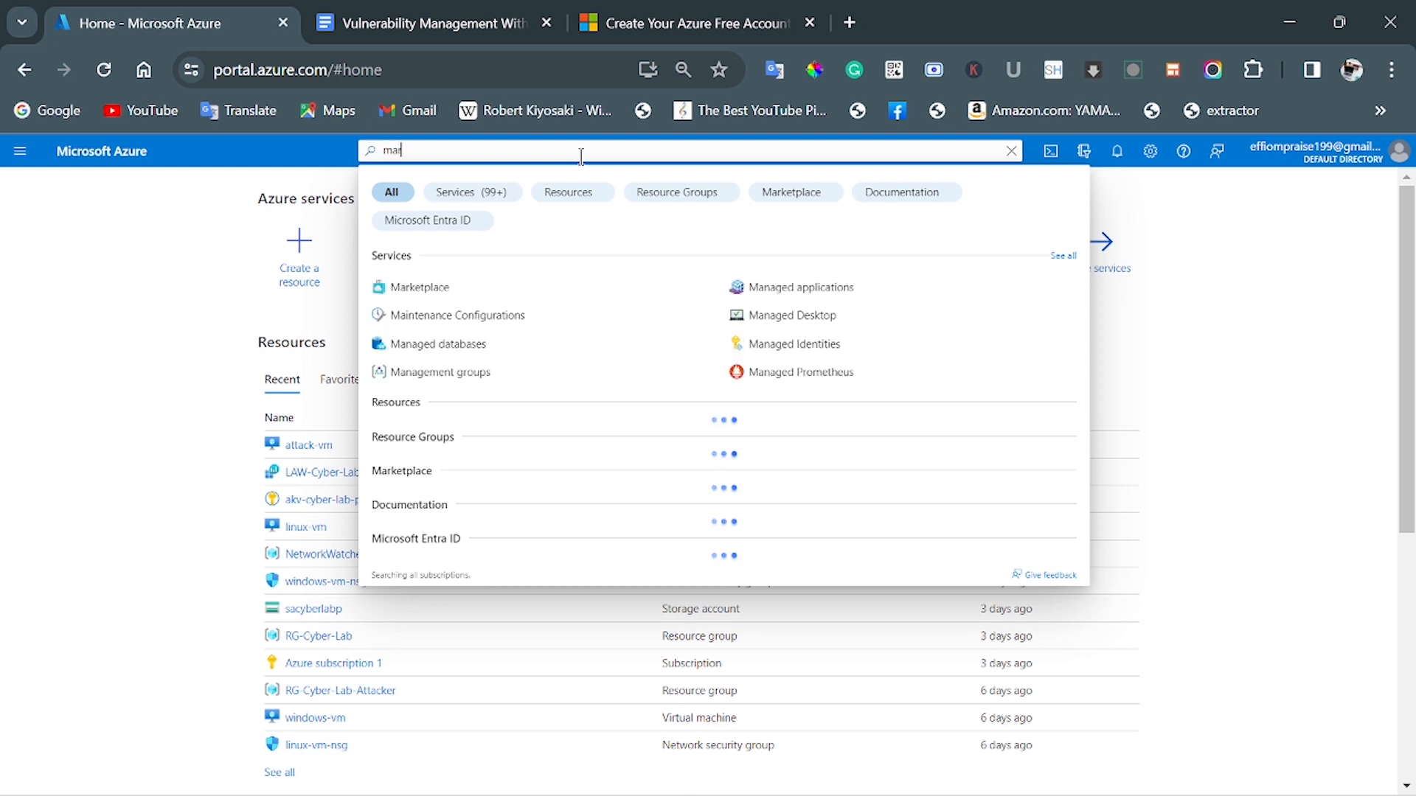
type("ket")
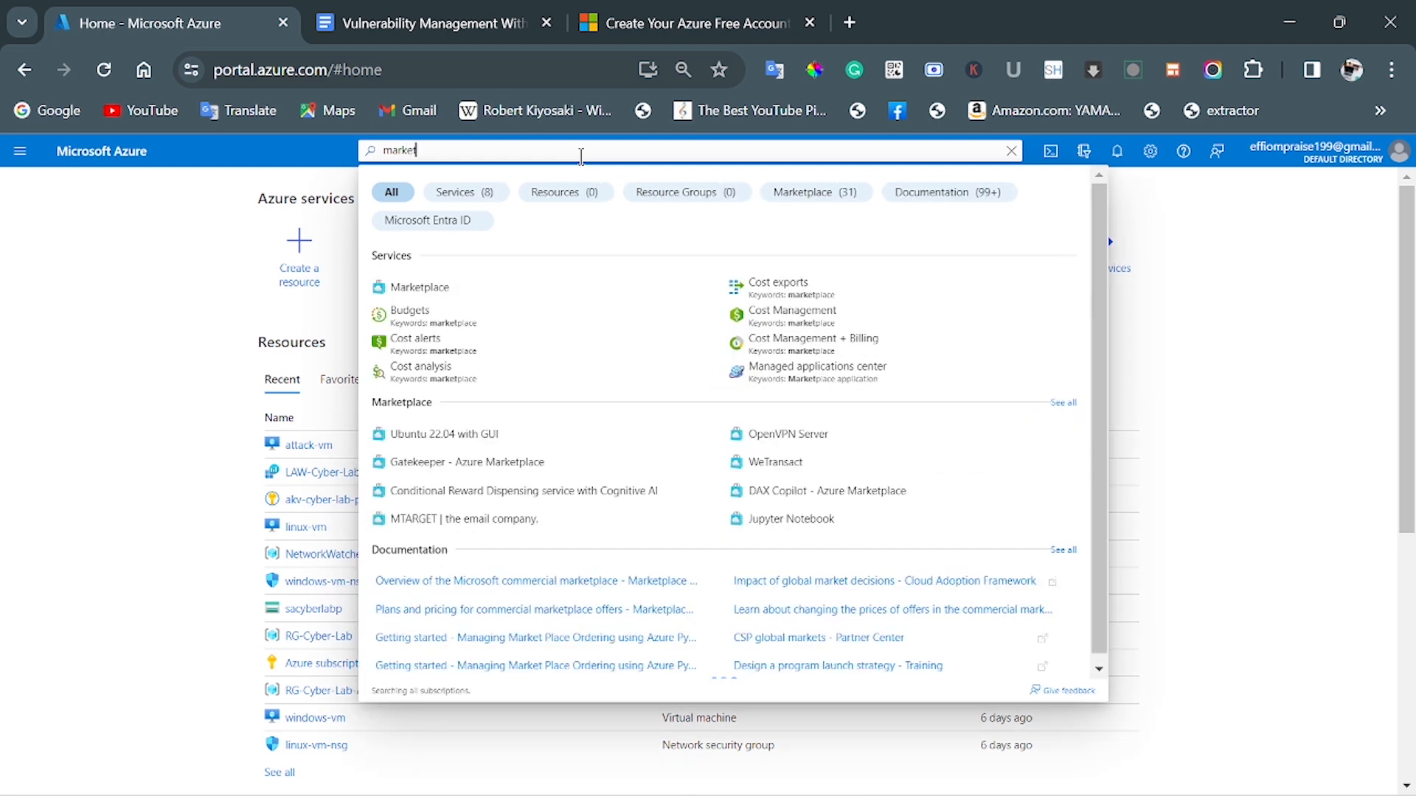
left_click(443, 288)
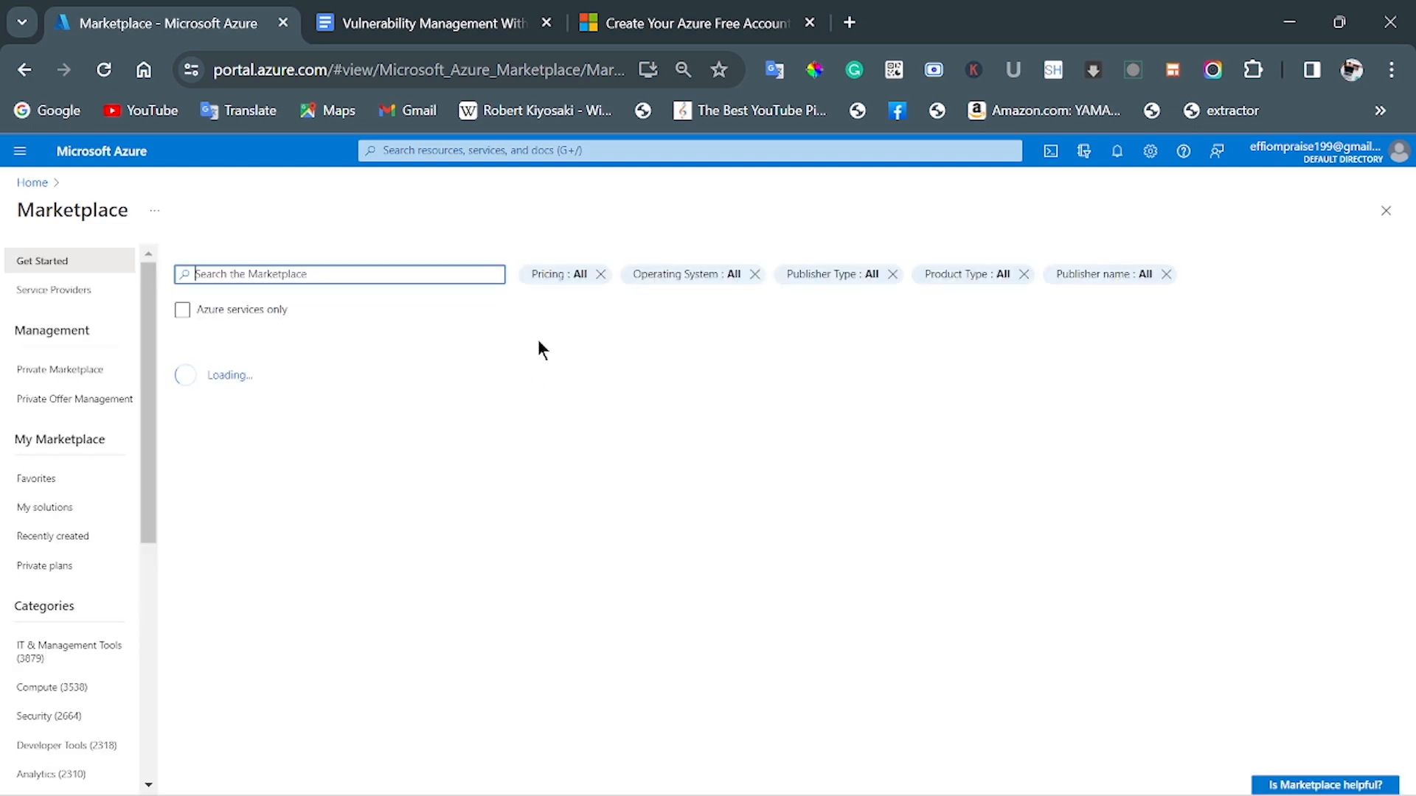
Search the Marketplace for "openvas" and open the offer "OpenVAS secured and supported by HOSSTED".
left_click(428, 23)
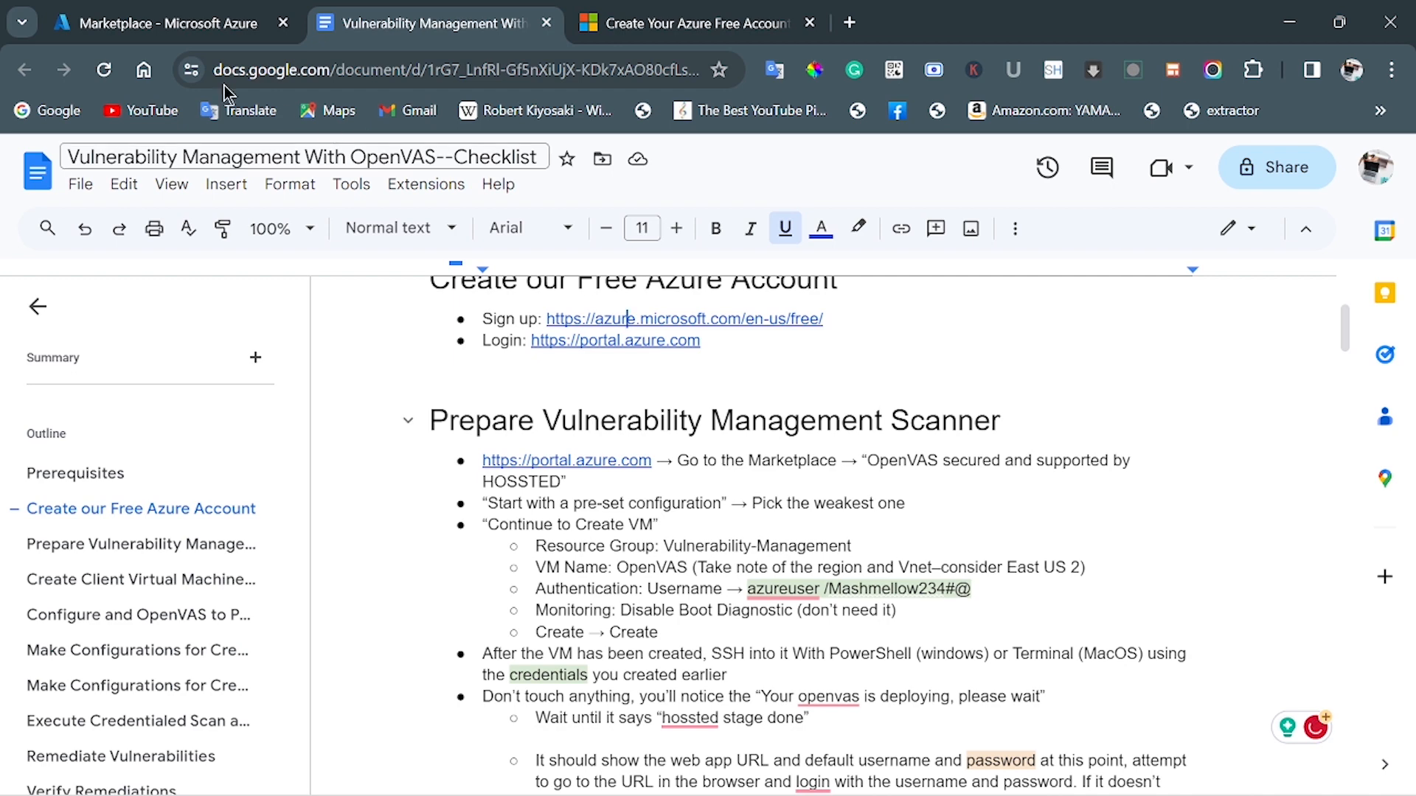
left_click(190, 33)
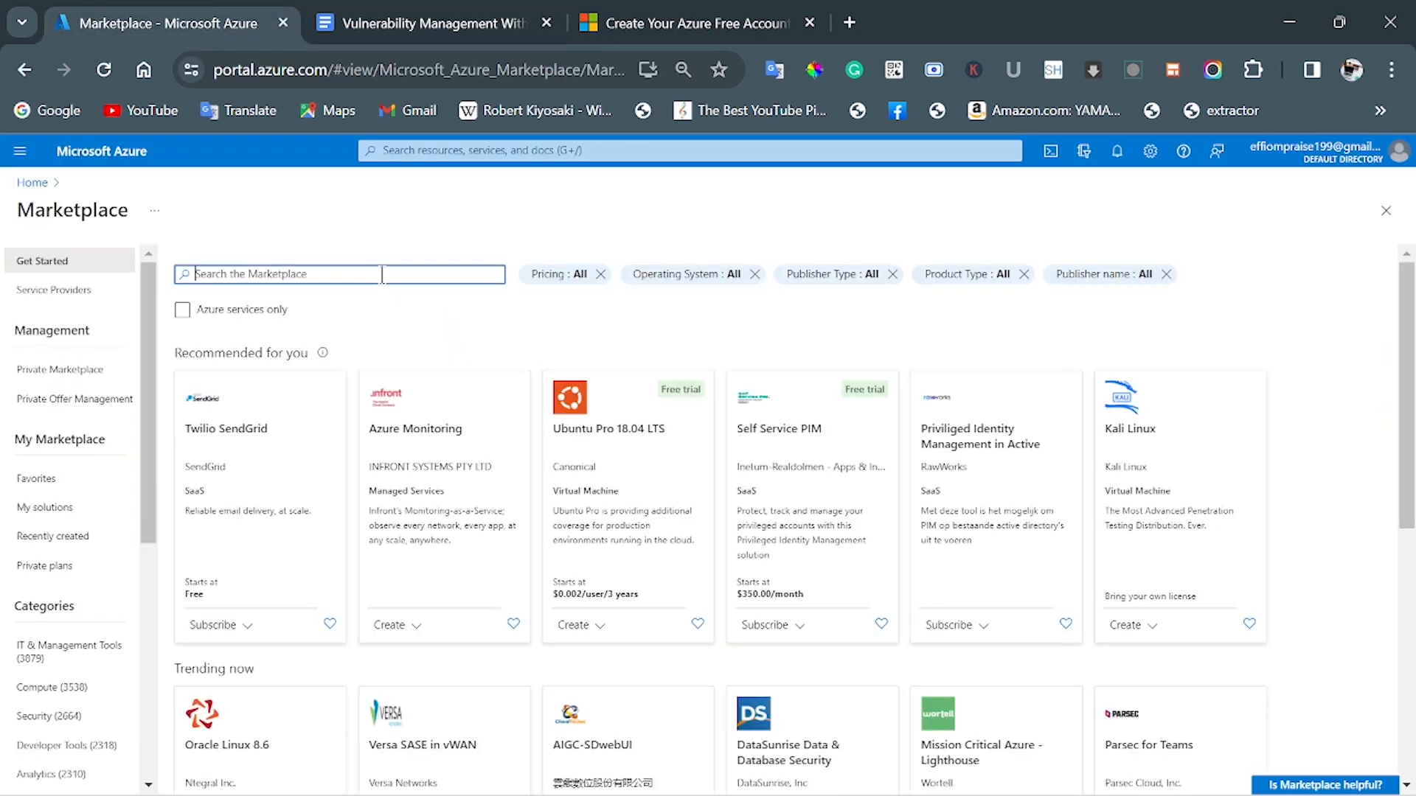
type("openv")
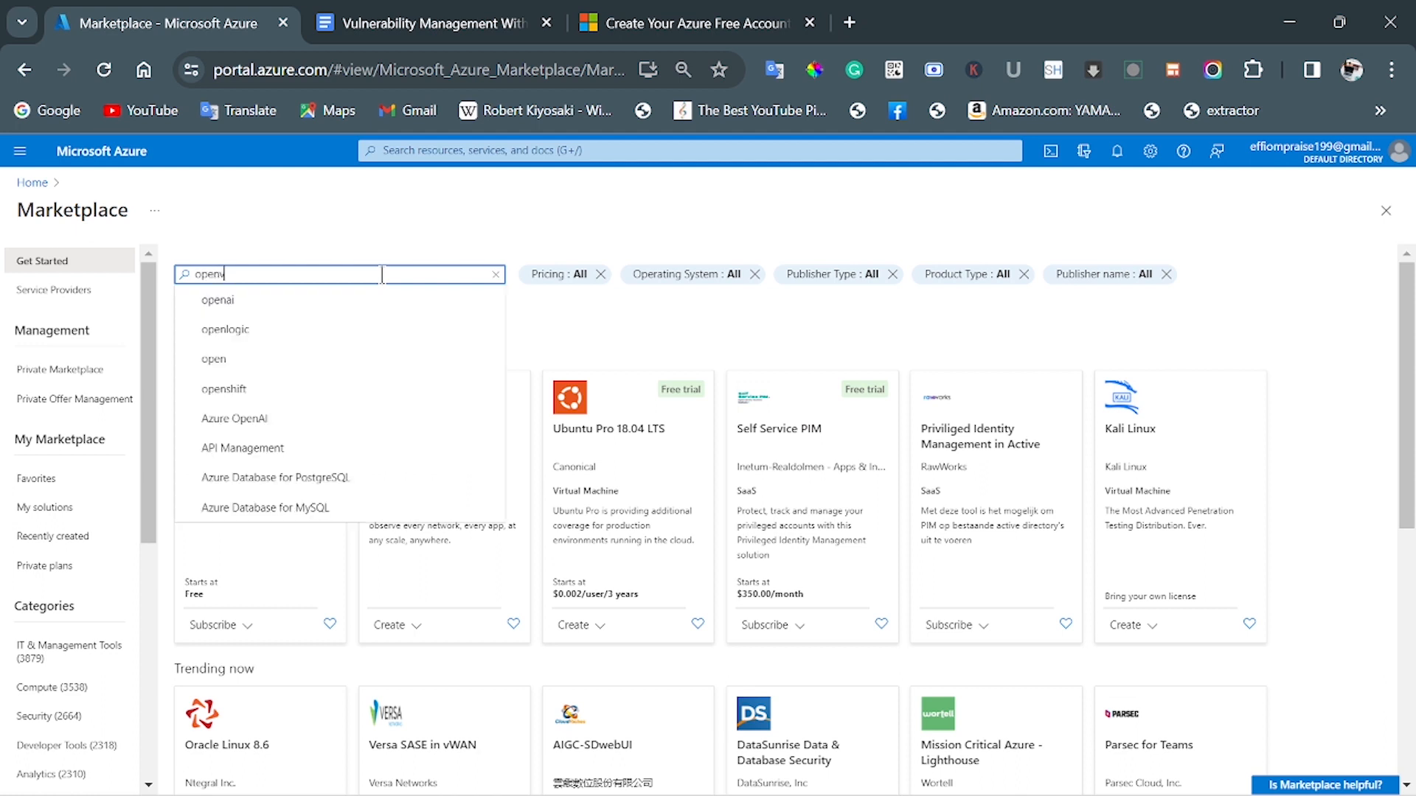
type("as")
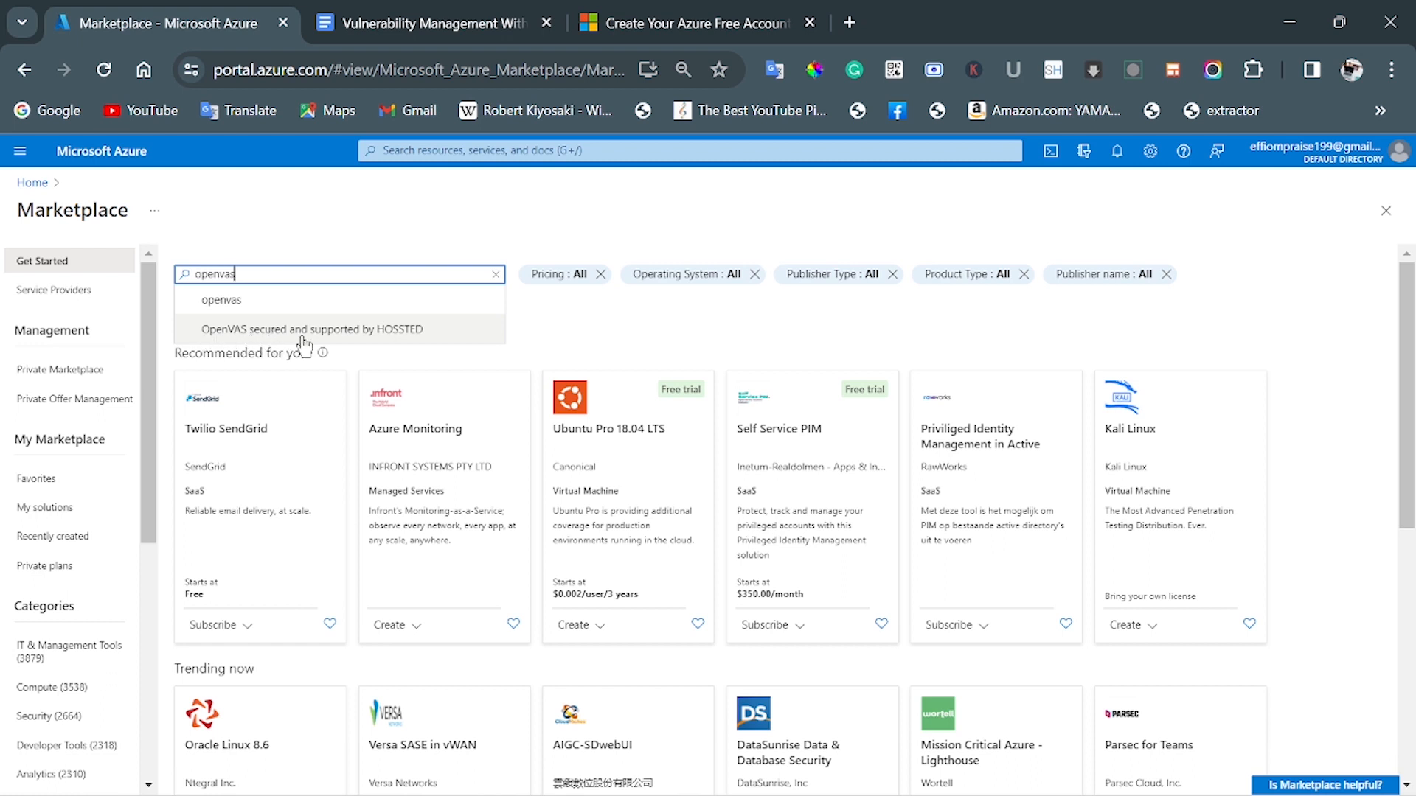
left_click(410, 333)
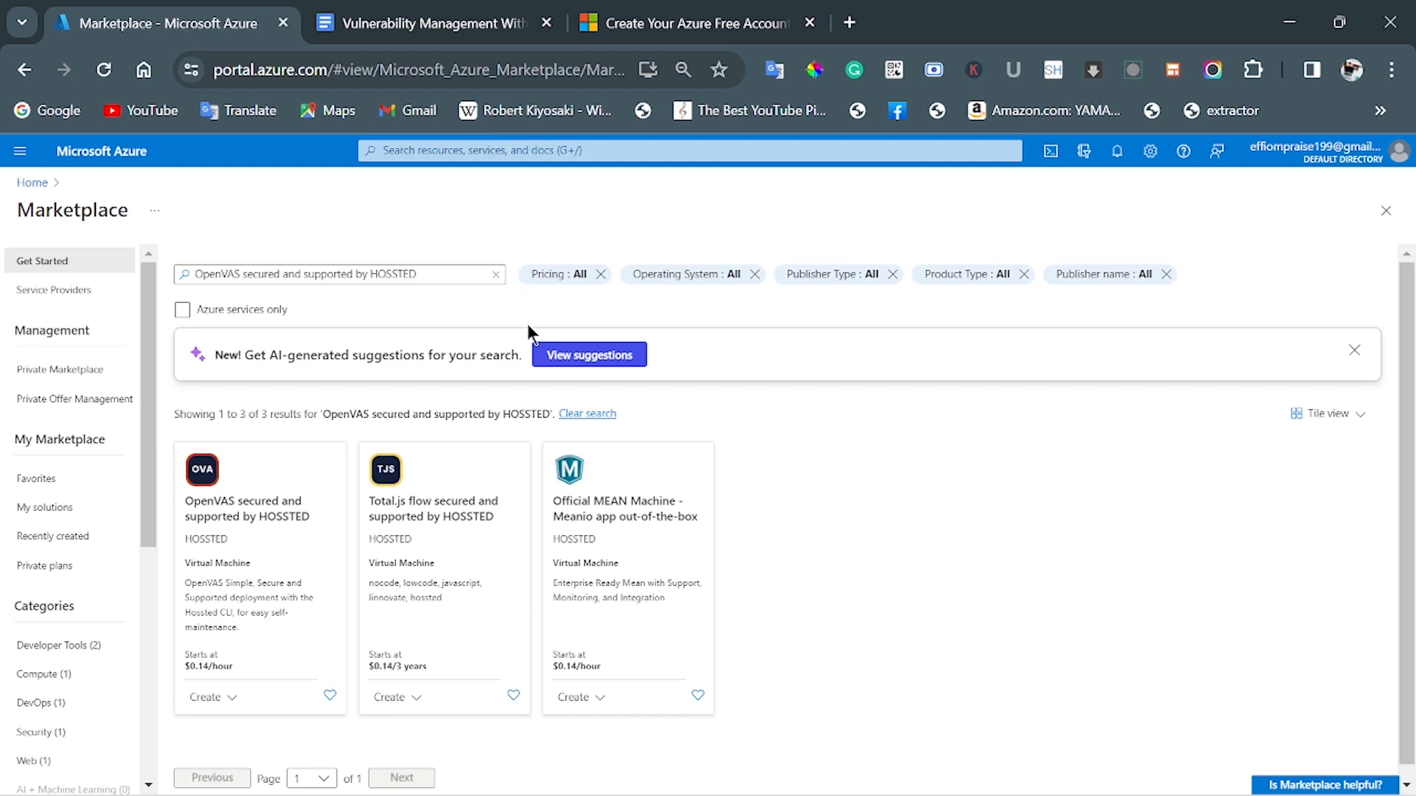
left_click(249, 559)
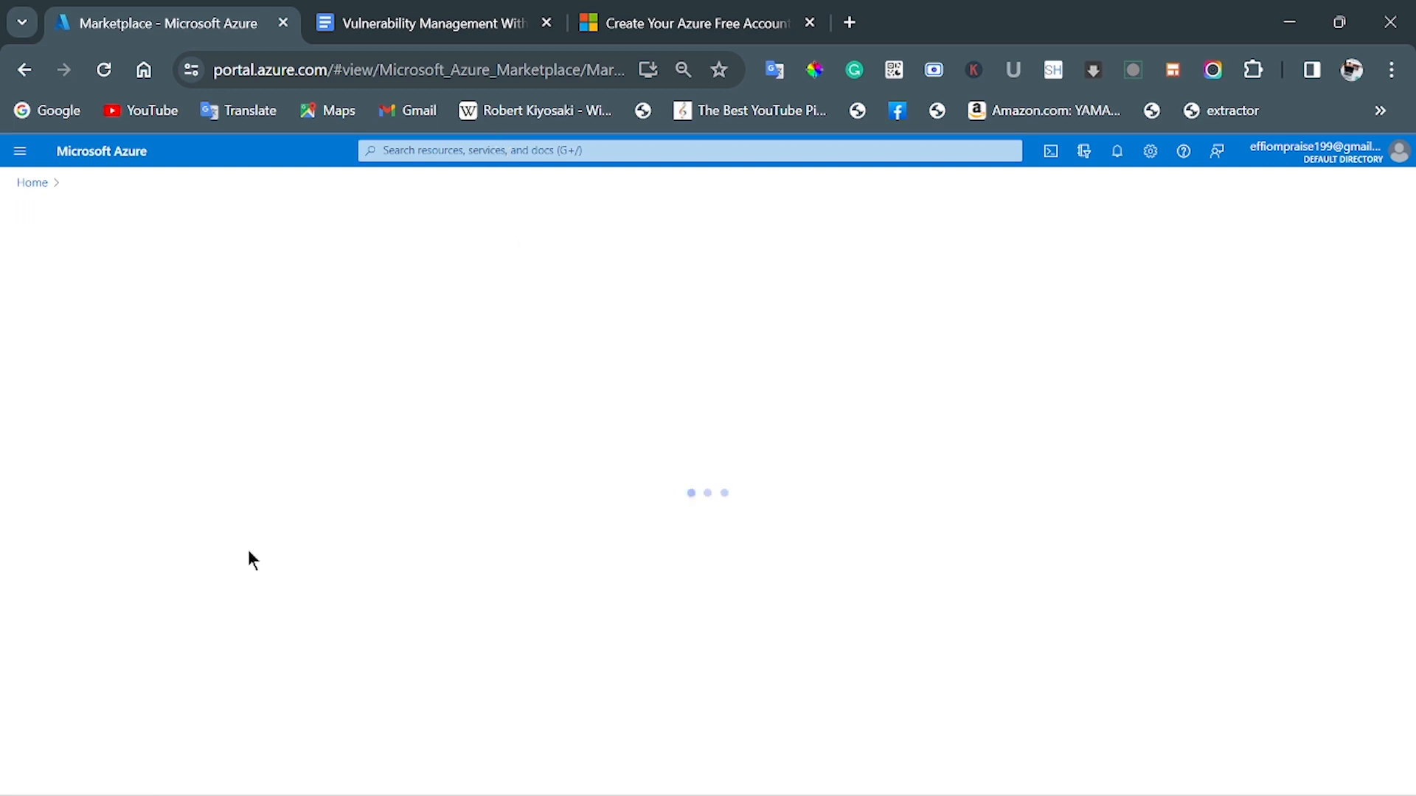
Check the checklist, then start the OpenVAS offer with a pre-set configuration, choosing the Dev/Test workload environment, and continue to VM creation.
left_click(407, 28)
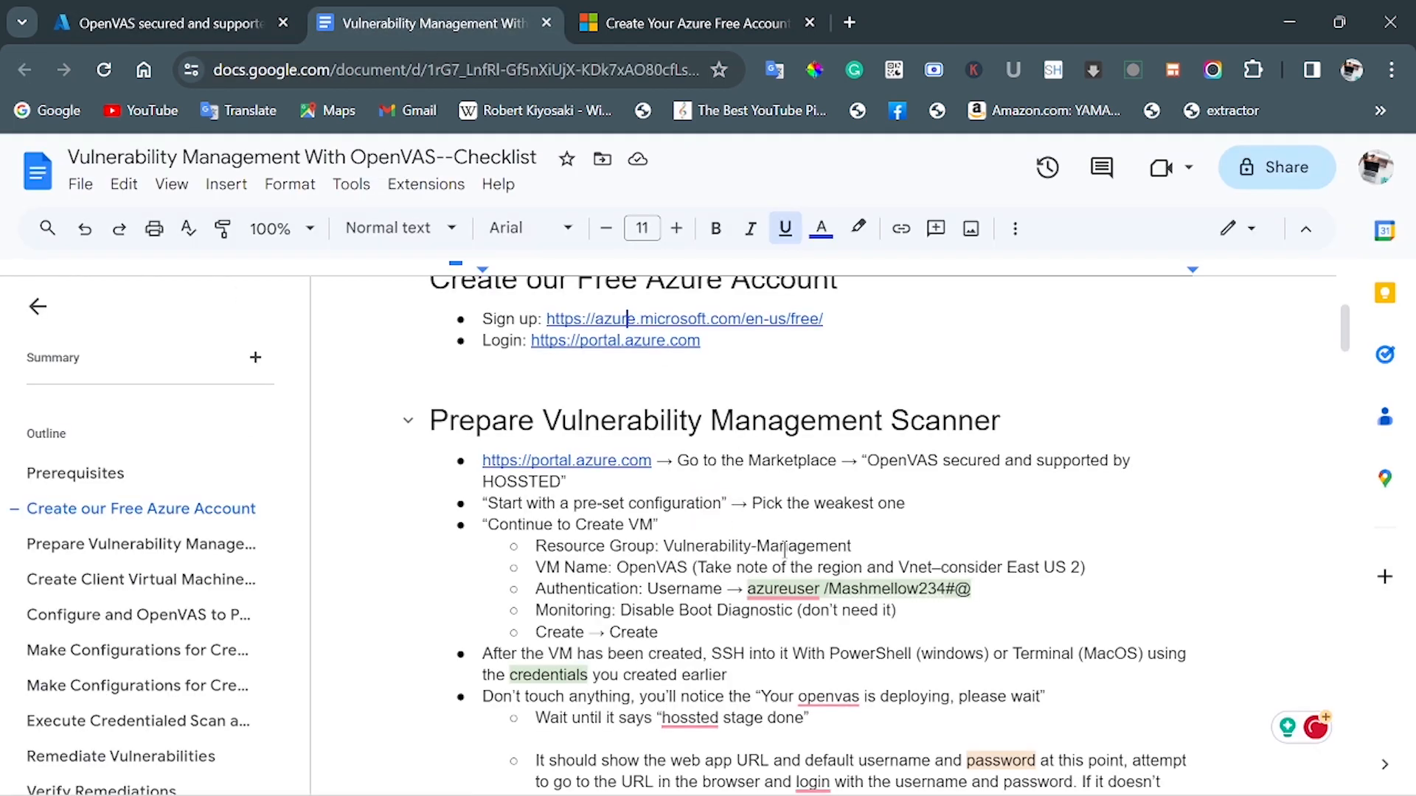
scroll(765, 522, "down", 1)
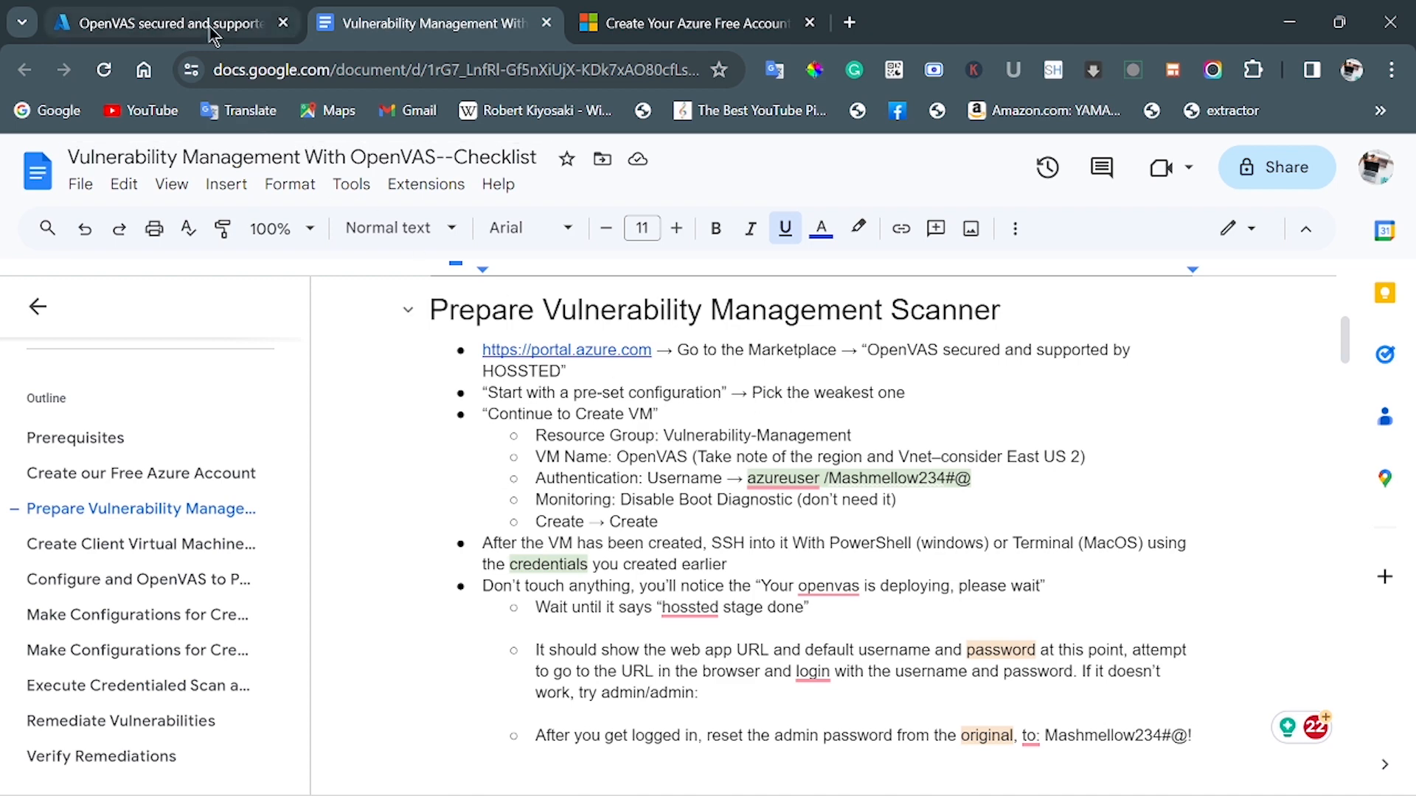
left_click(162, 23)
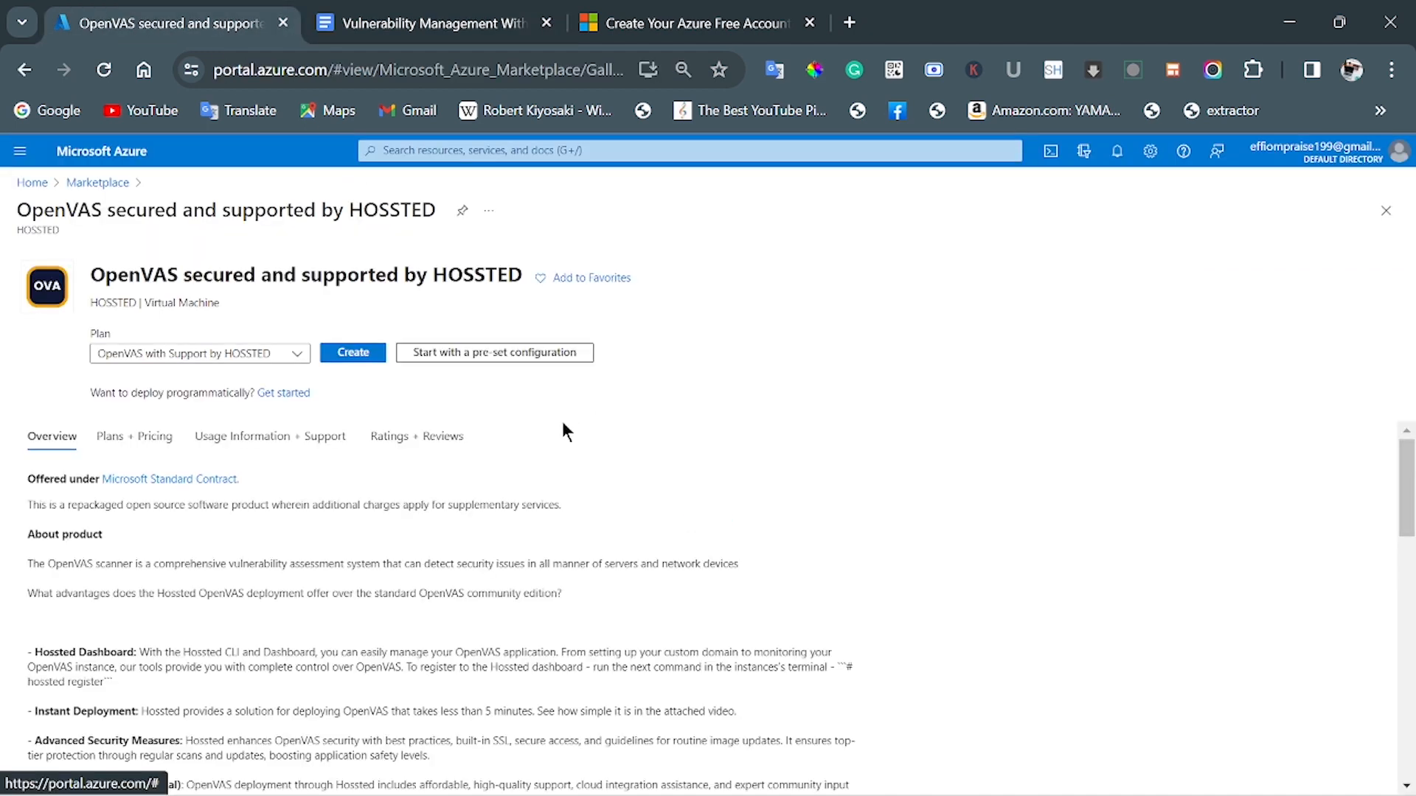
left_click(466, 362)
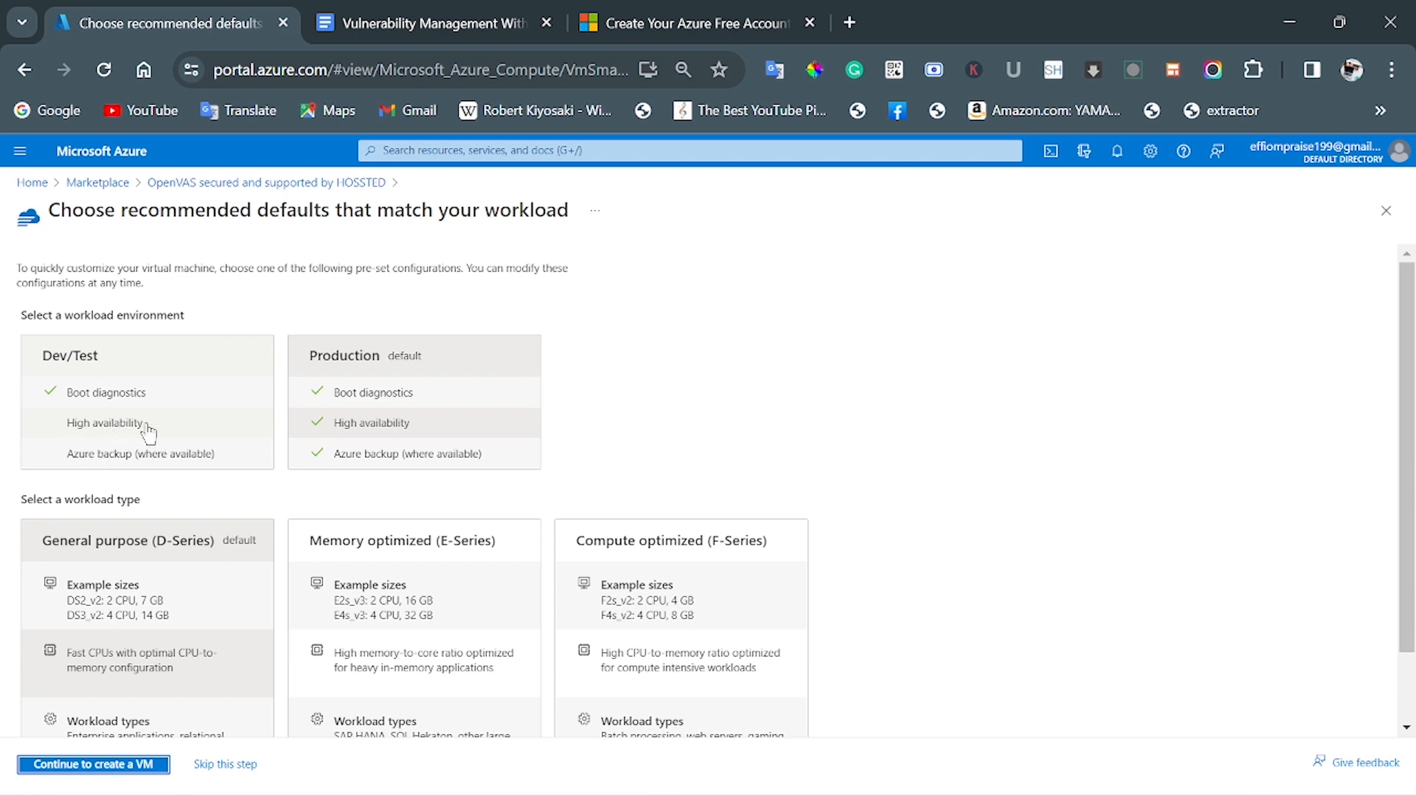
left_click(173, 406)
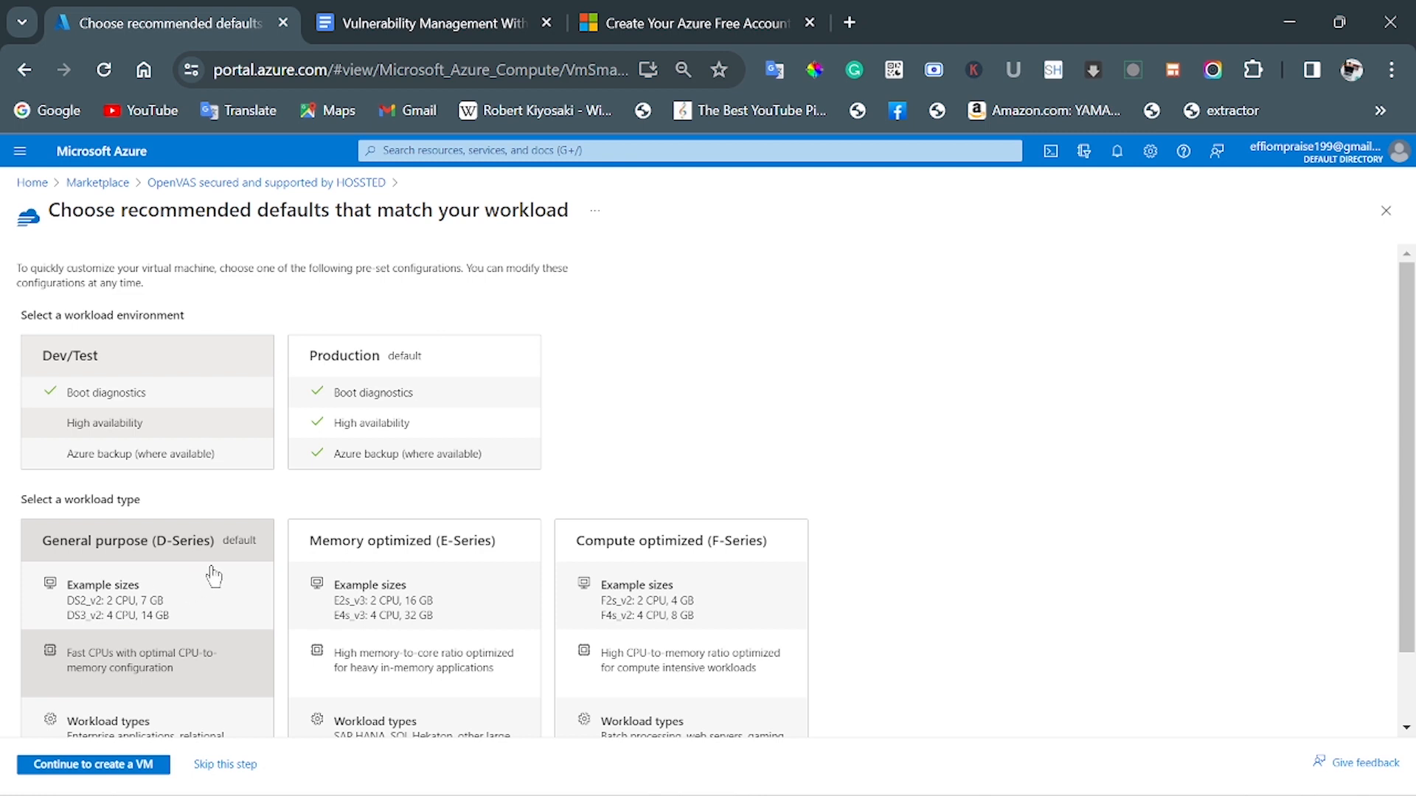
left_click(94, 765)
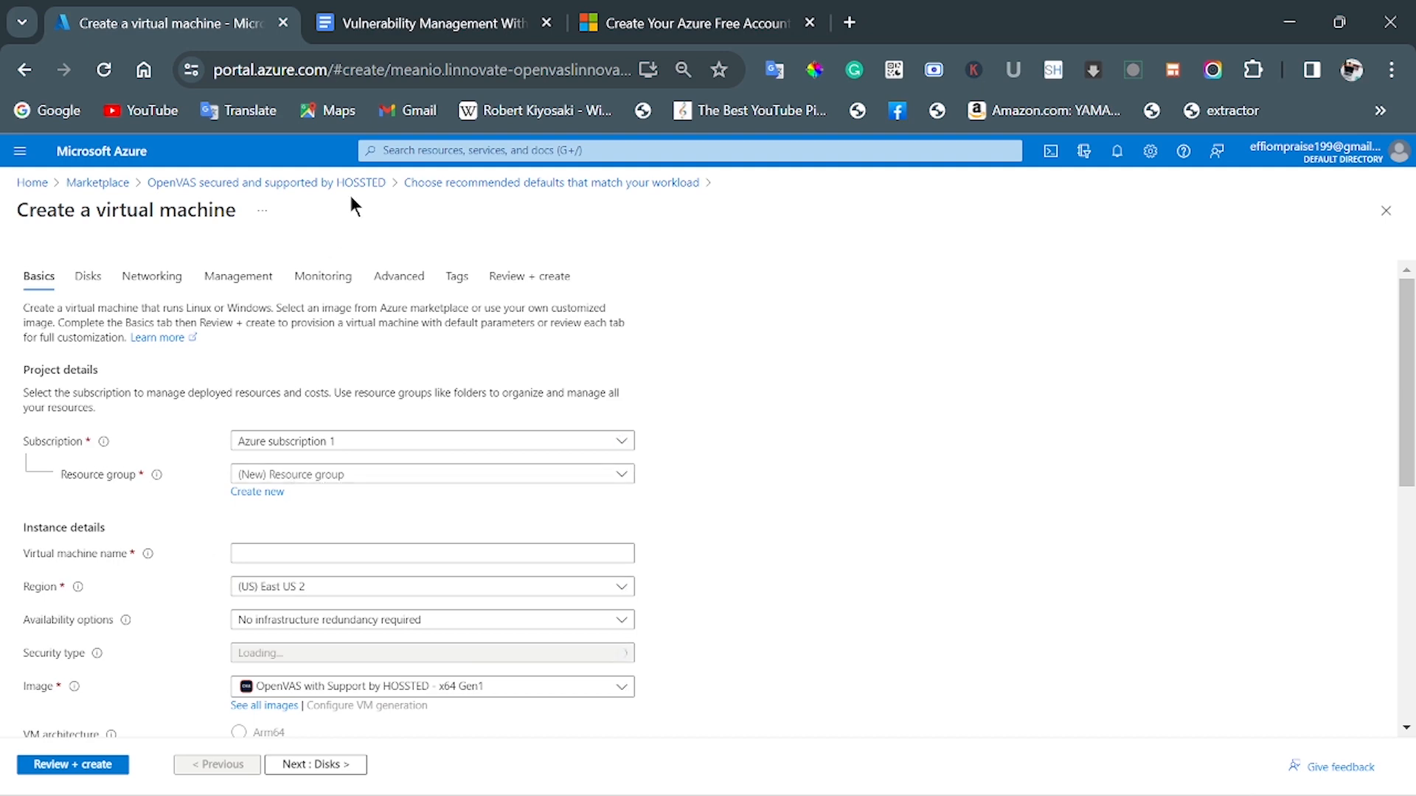
Create a new resource group for the VM named Vulnerability-Management, copying the name from the checklist document.
left_click(399, 26)
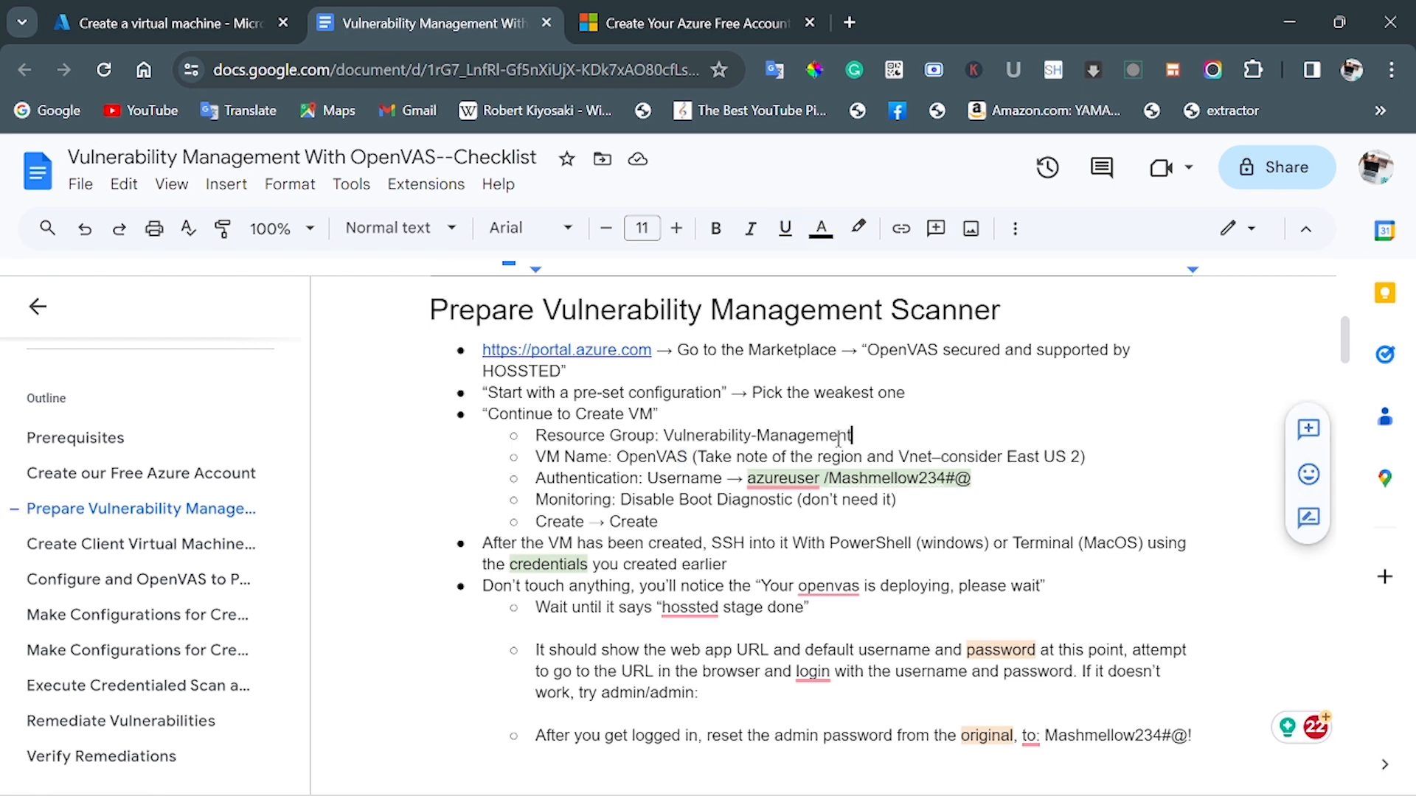
left_click_drag(851, 435, 661, 437)
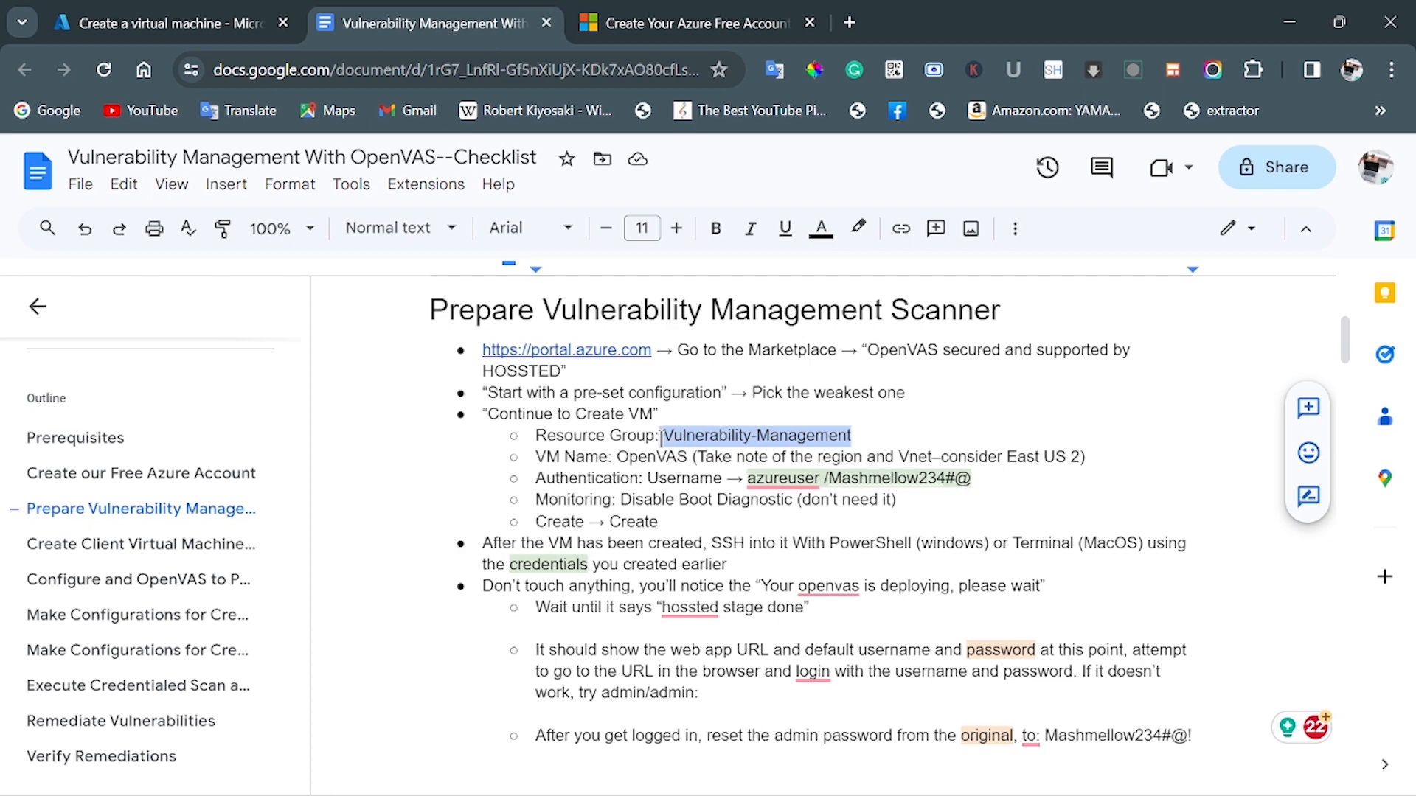
right_click(674, 435)
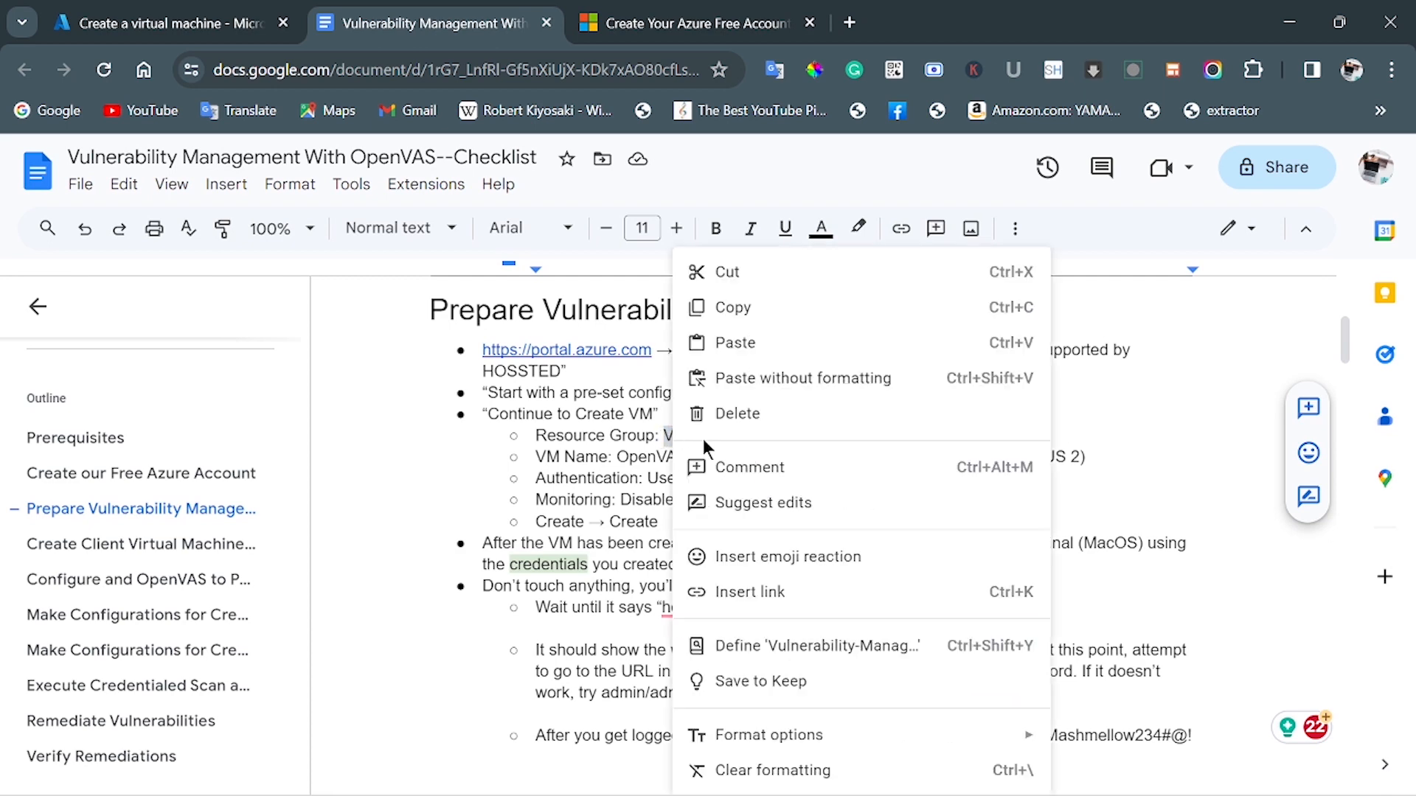
left_click(749, 308)
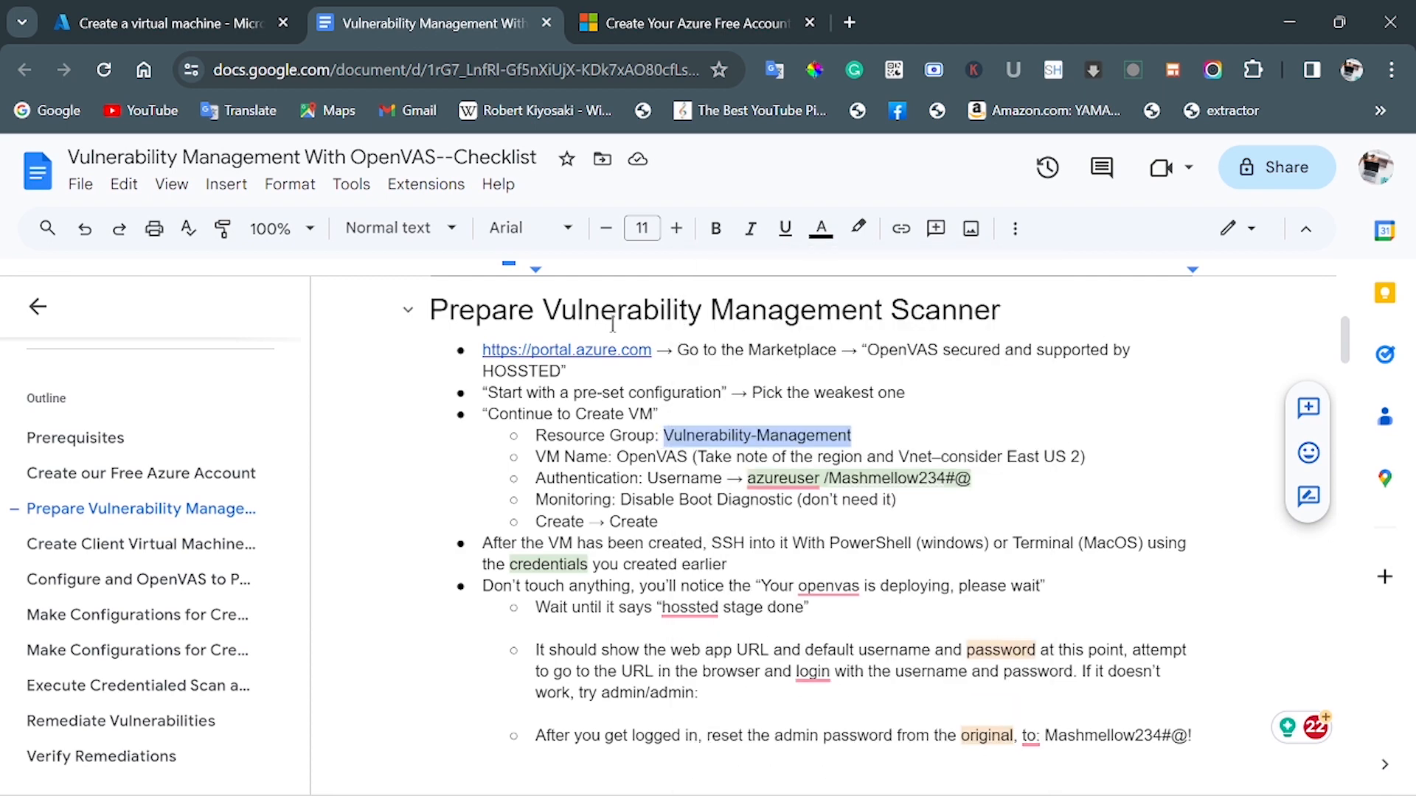
left_click(233, 33)
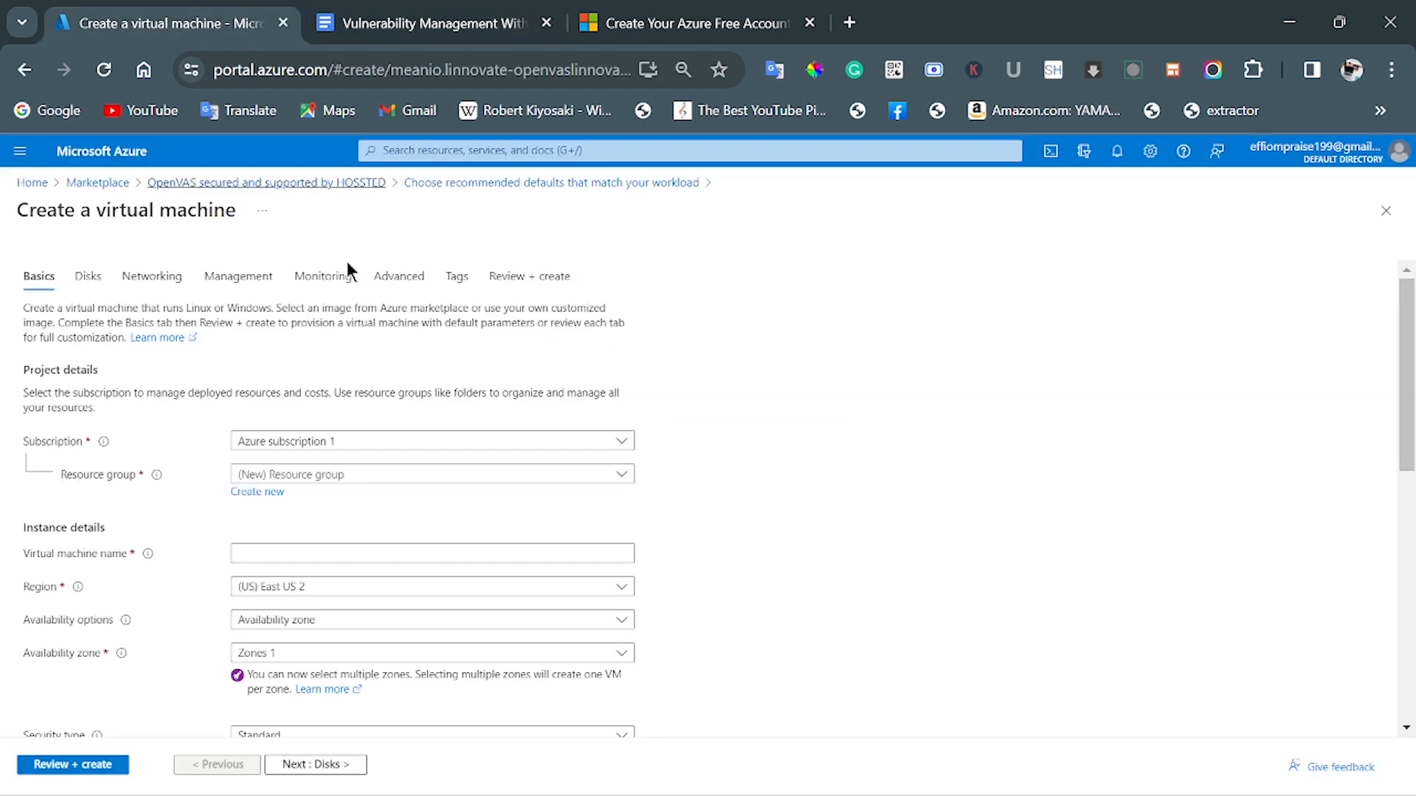
left_click(254, 491)
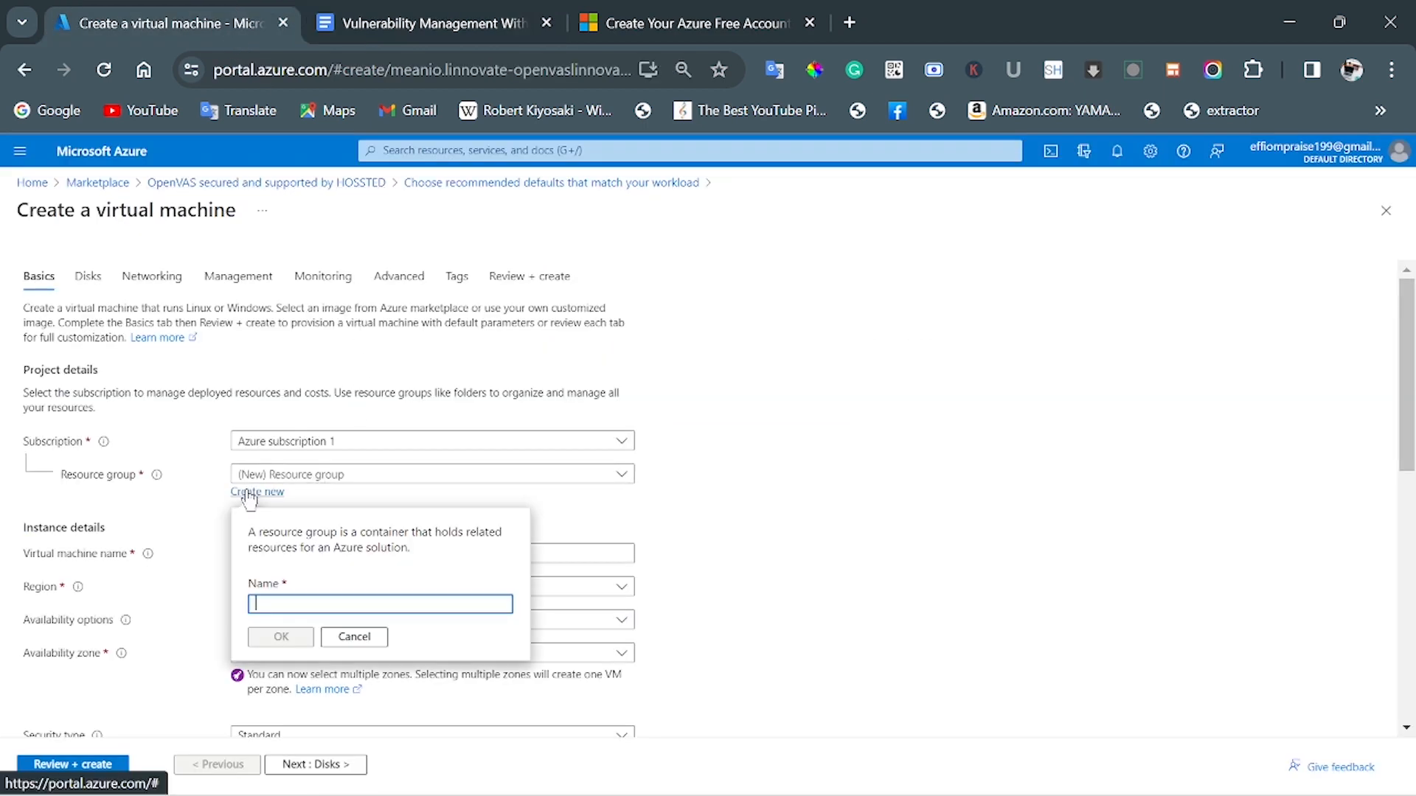
right_click(269, 604)
left_click(342, 308)
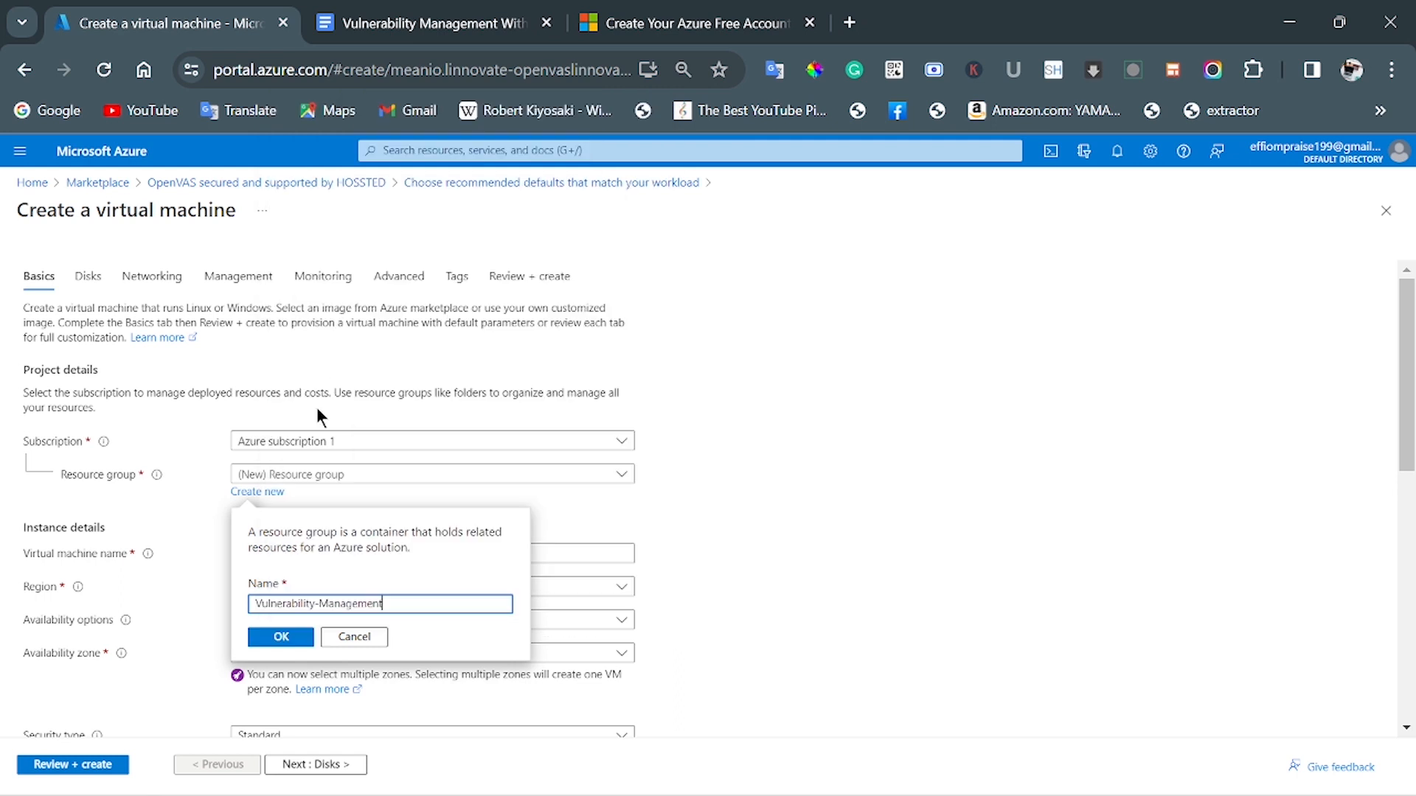
left_click(268, 640)
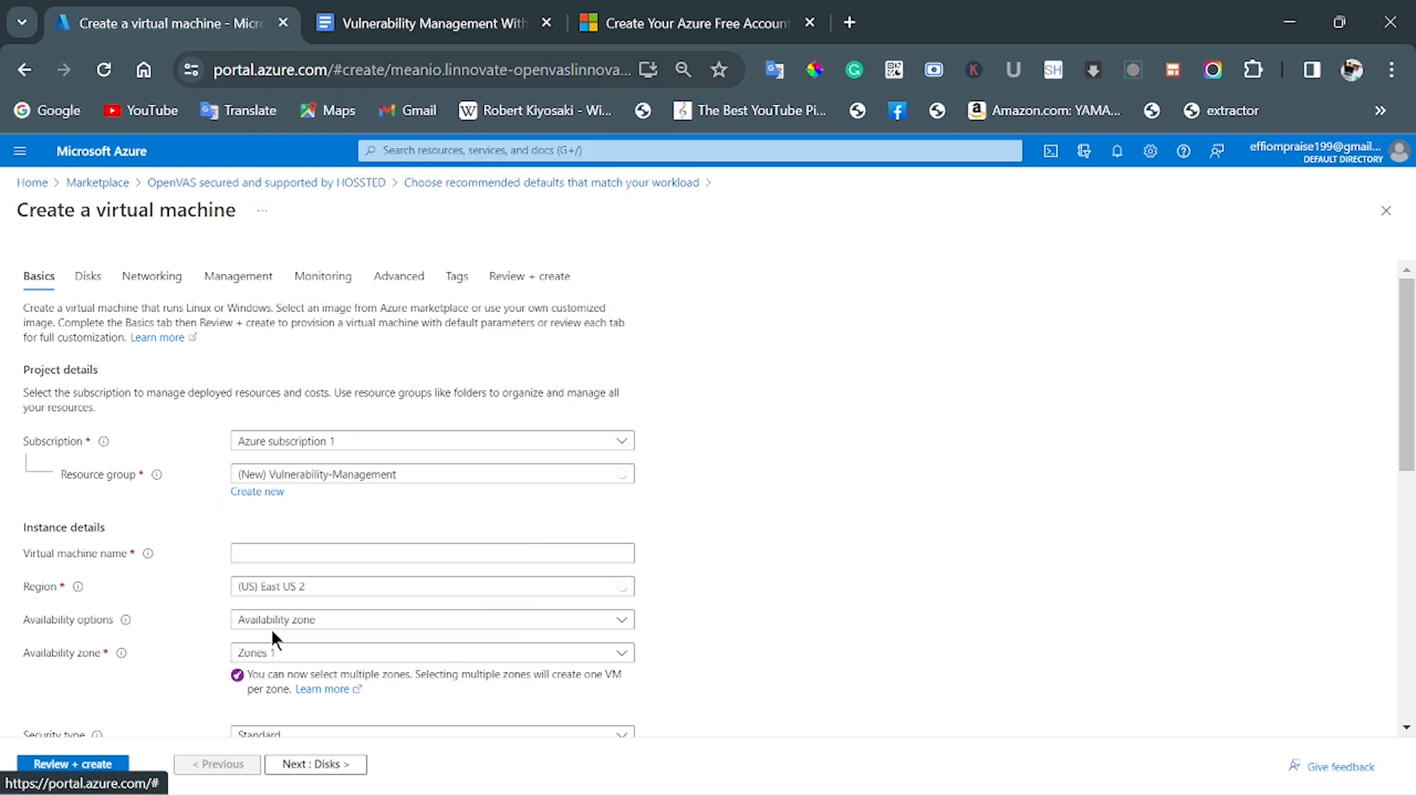
Set the virtual machine name to OpenVAS, copied from the checklist, and look over the remaining instance details.
left_click(421, 23)
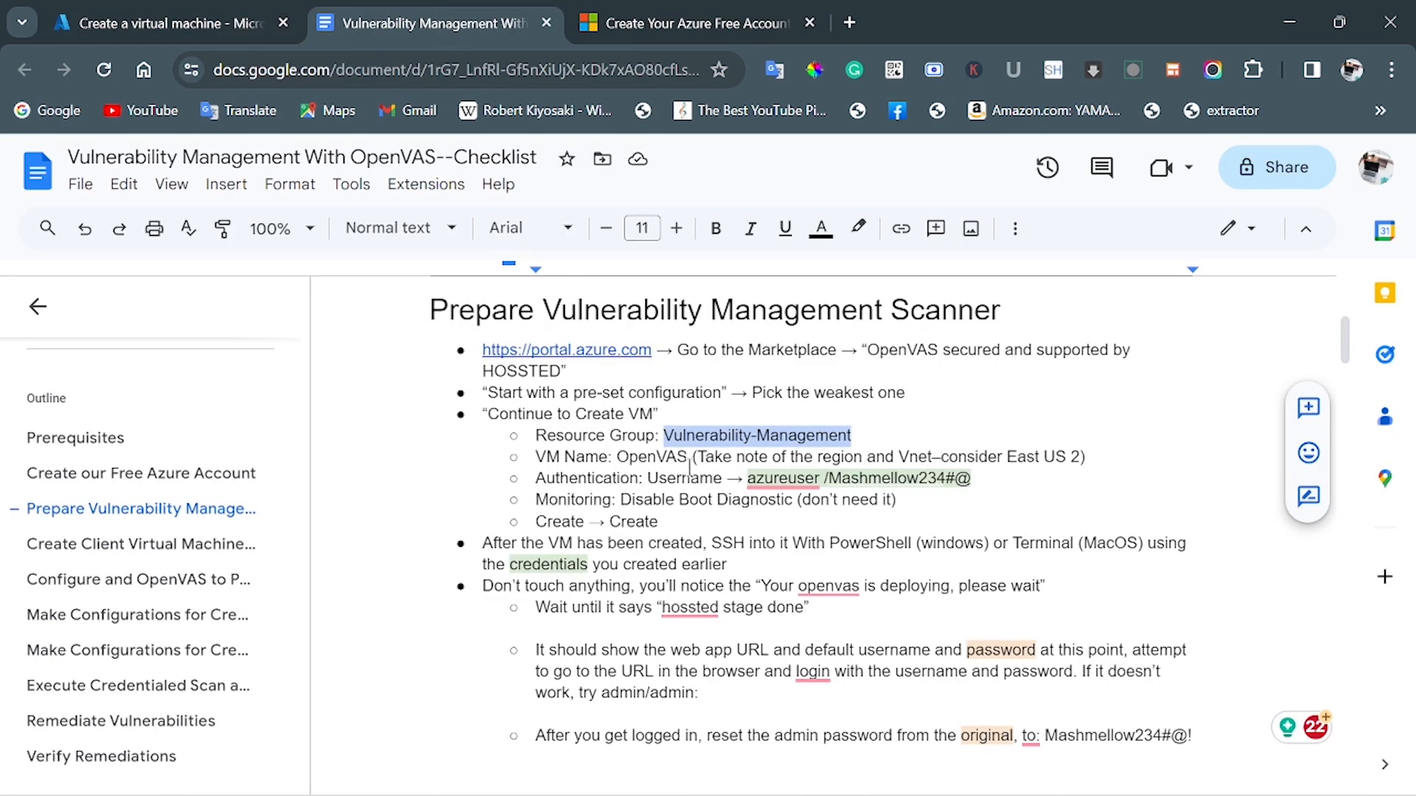
left_click_drag(687, 459, 616, 458)
right_click(636, 458)
left_click(682, 307)
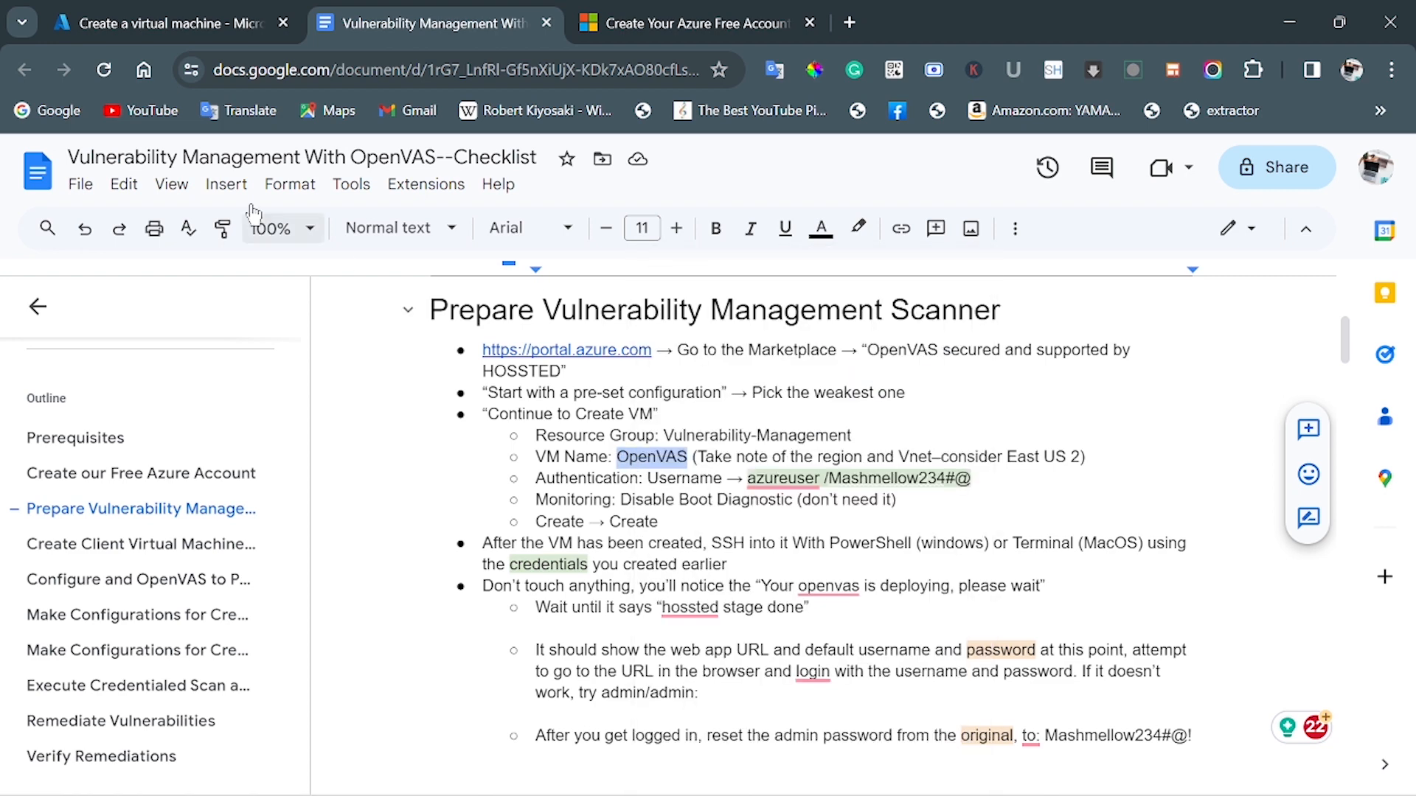
left_click(161, 33)
left_click(265, 554)
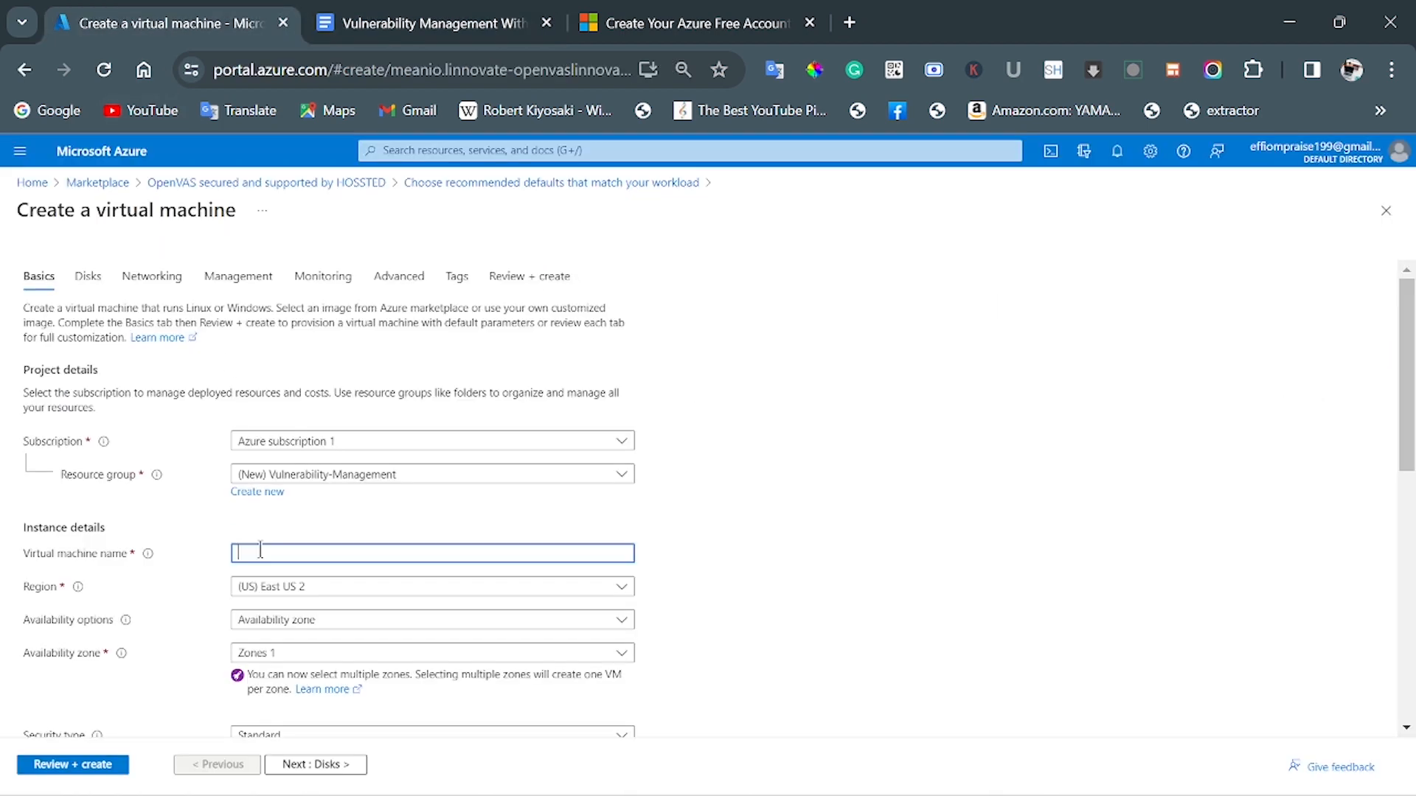
right_click(265, 553)
left_click(329, 285)
scroll(500, 514, "down", 2)
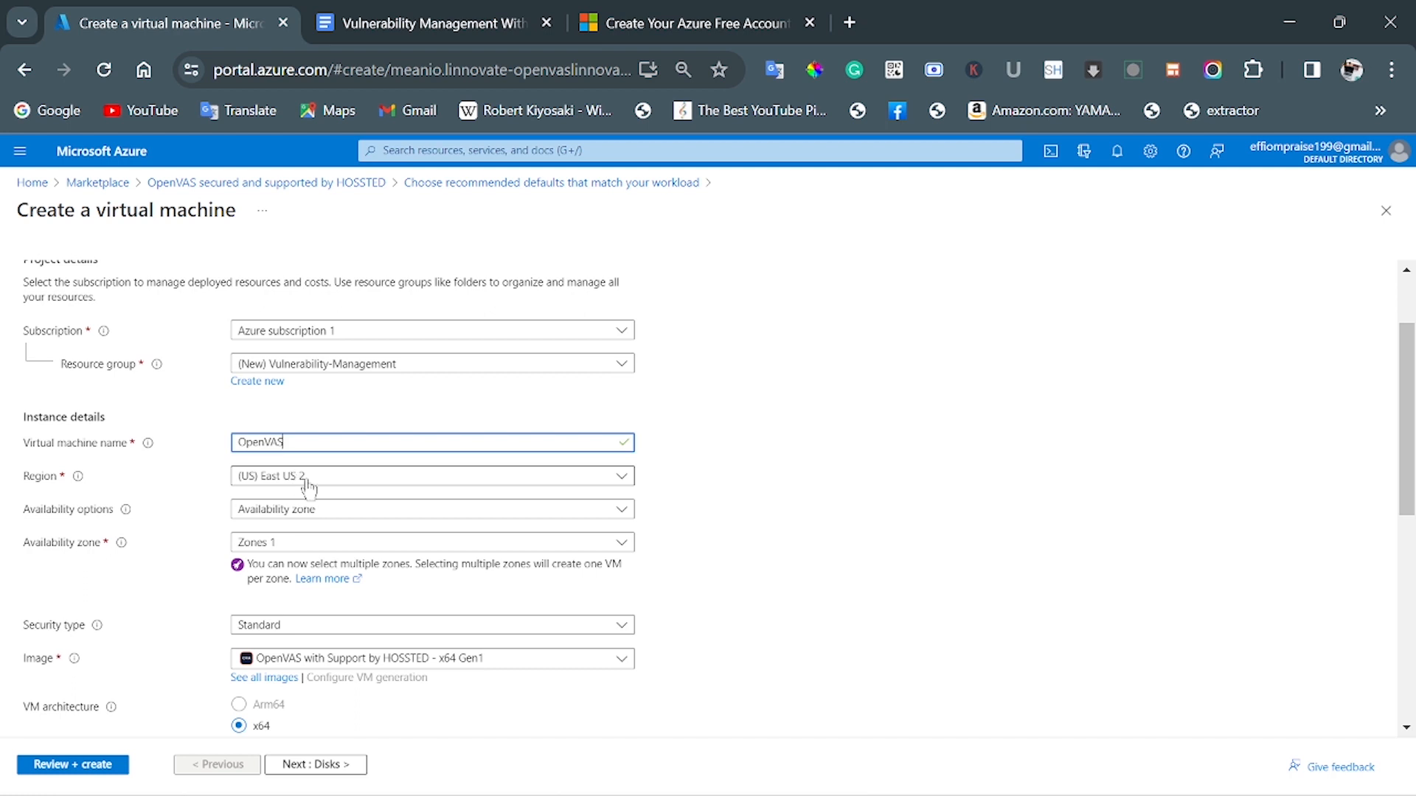
scroll(325, 501, "down", 3)
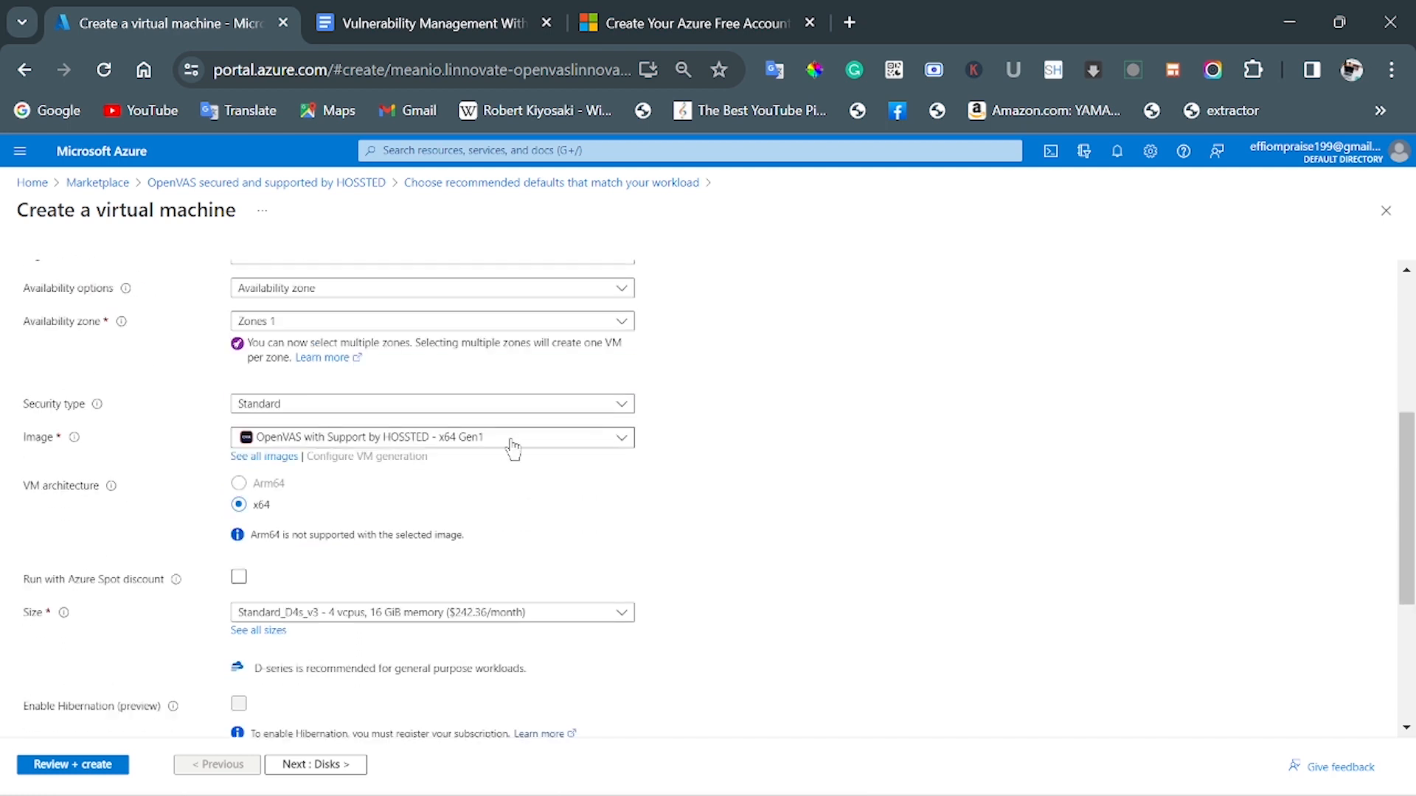
Change the VM size to E2s_v3 from the E-Series v3 group in the full size list.
scroll(391, 453, "down", 2)
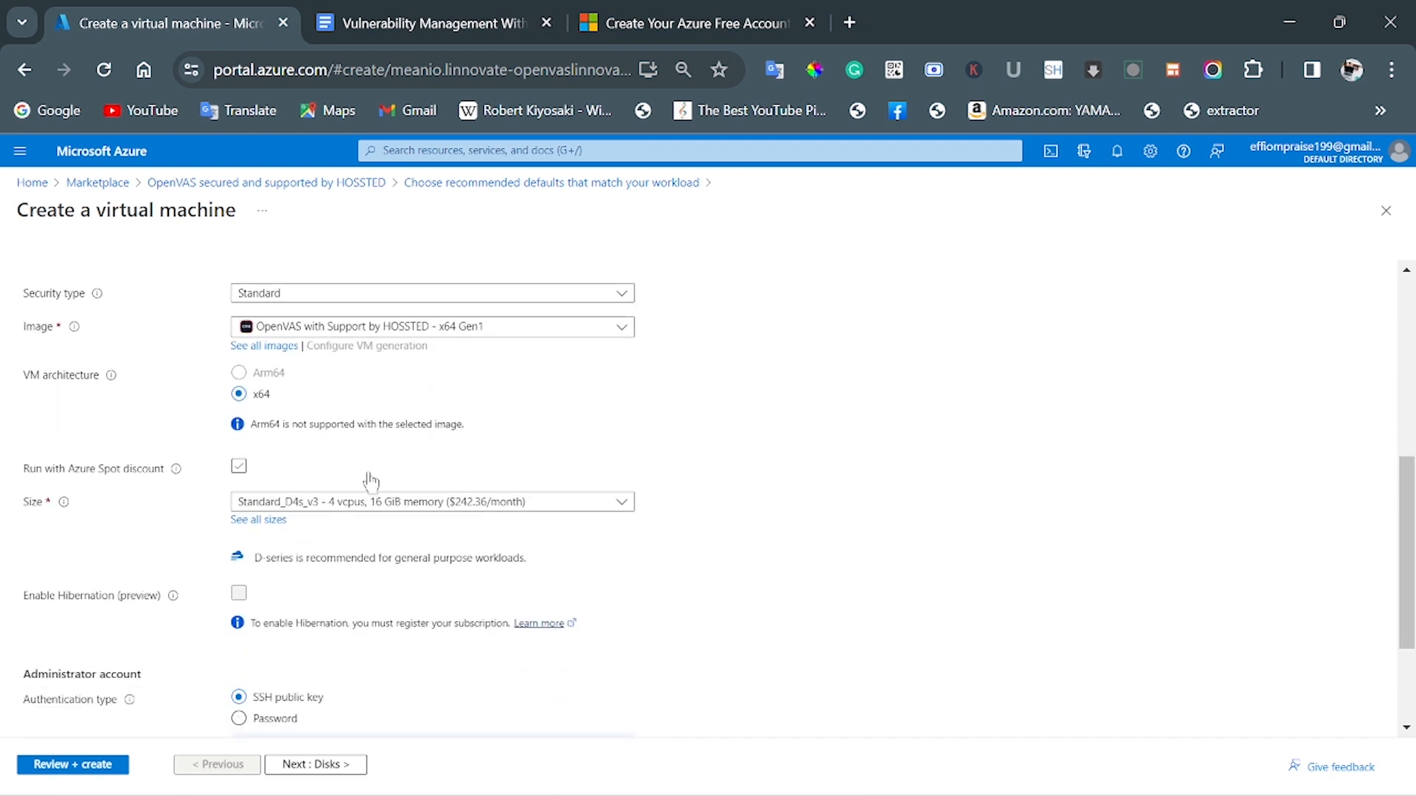
left_click(262, 519)
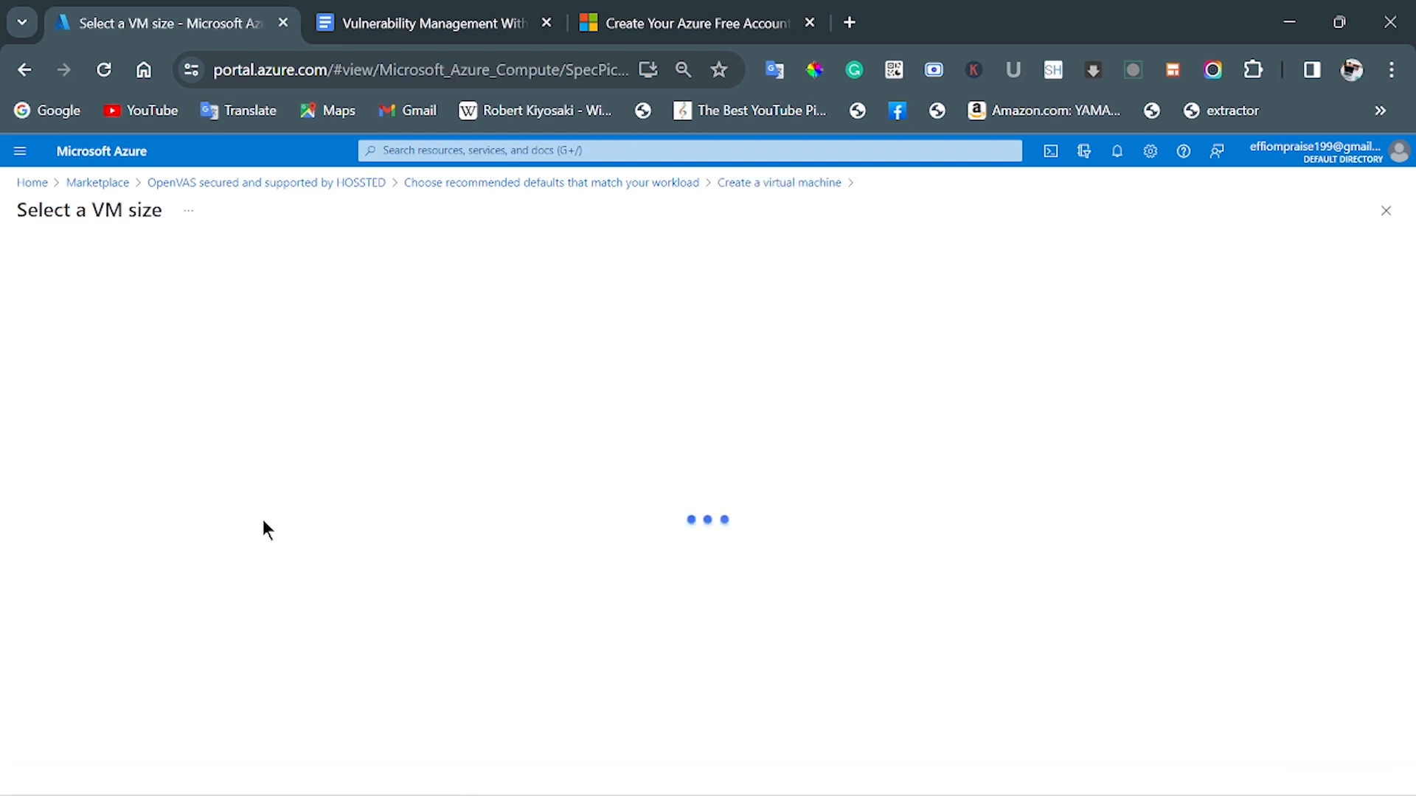
scroll(177, 519, "down", 7)
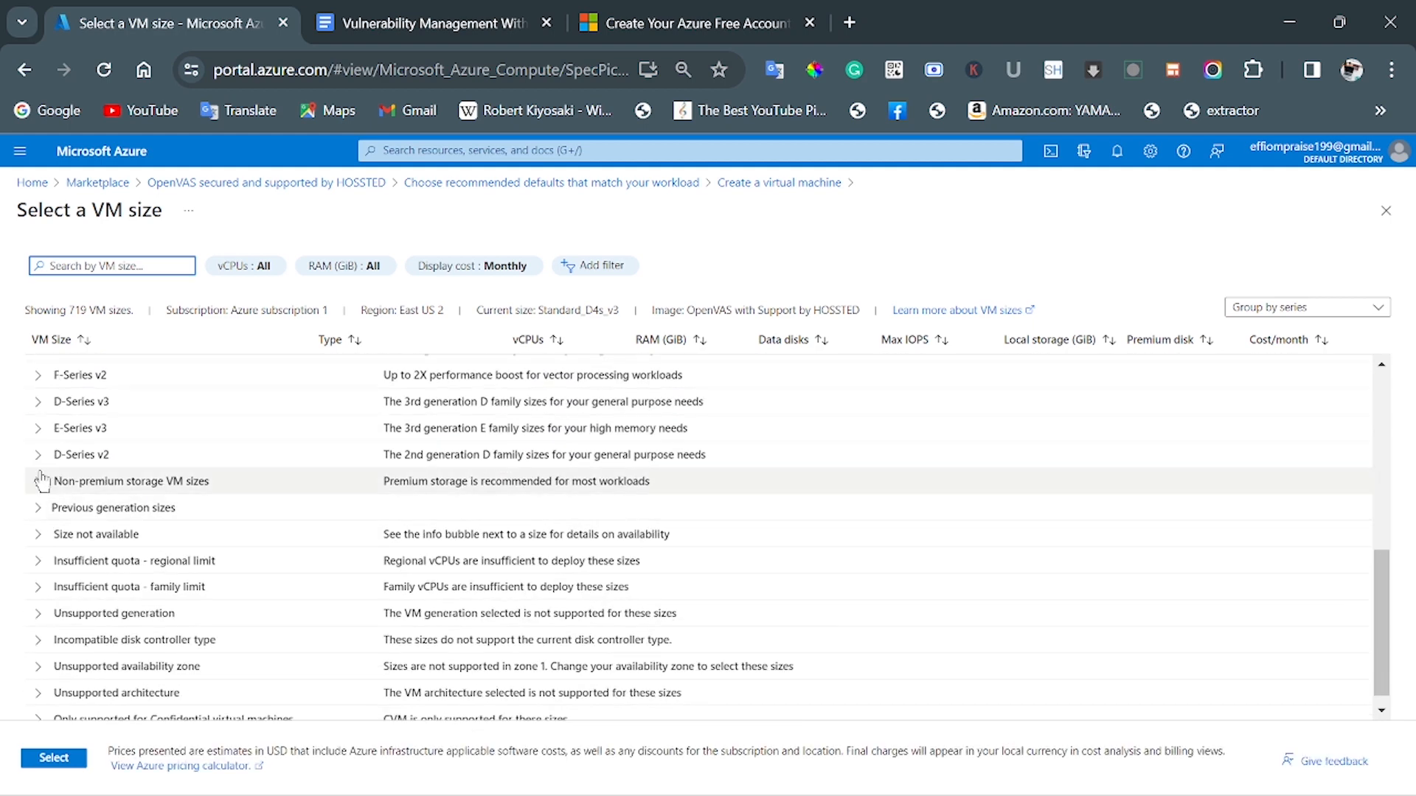
left_click(38, 429)
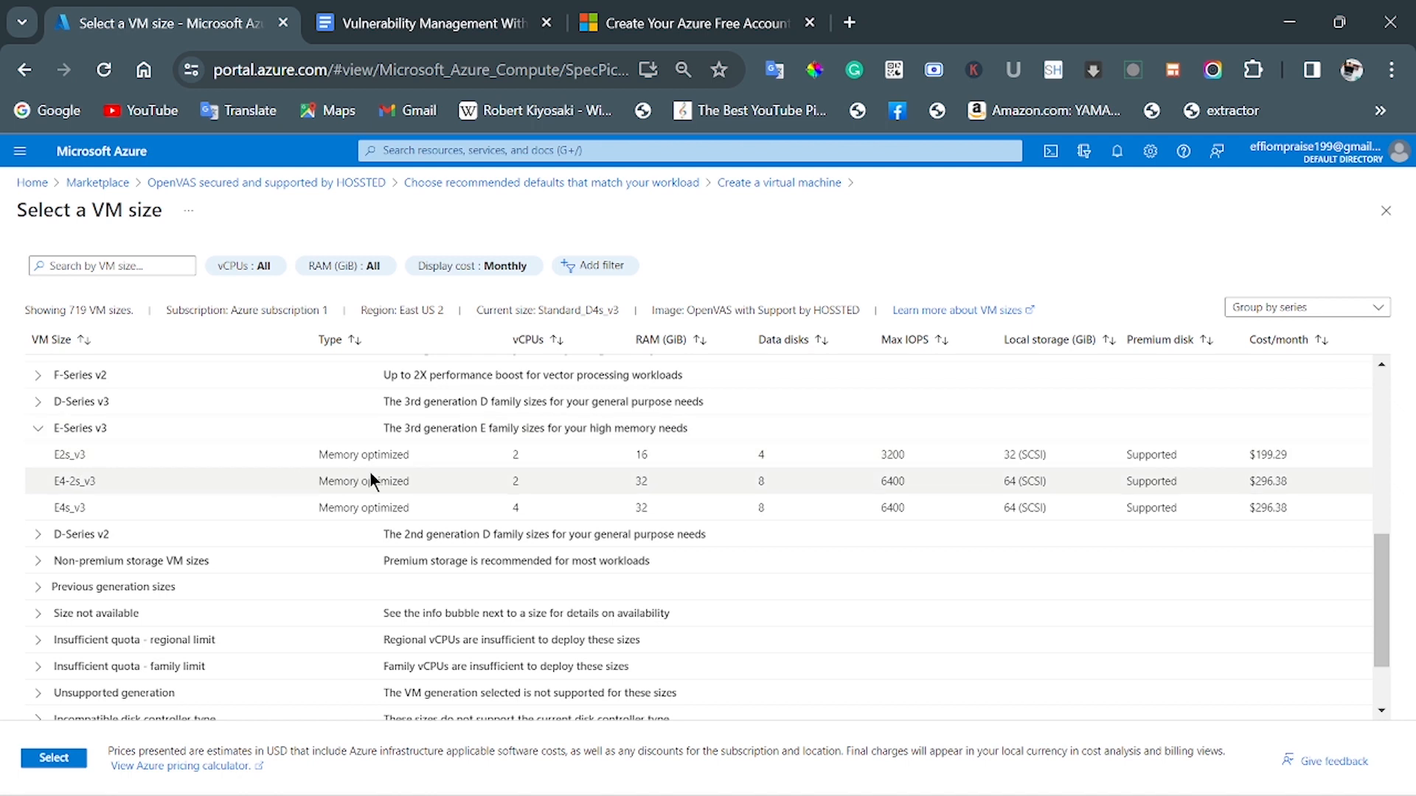
left_click(519, 454)
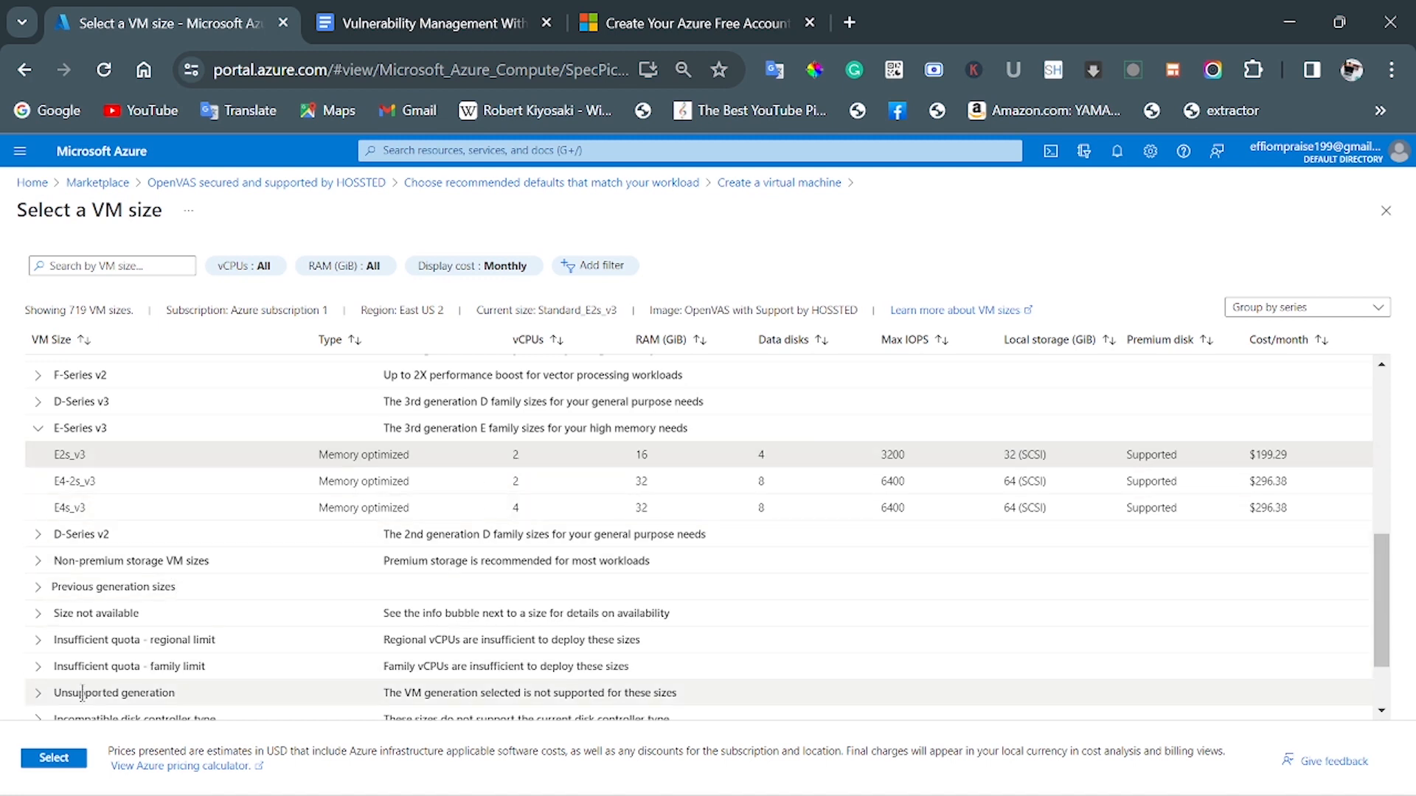
left_click(63, 760)
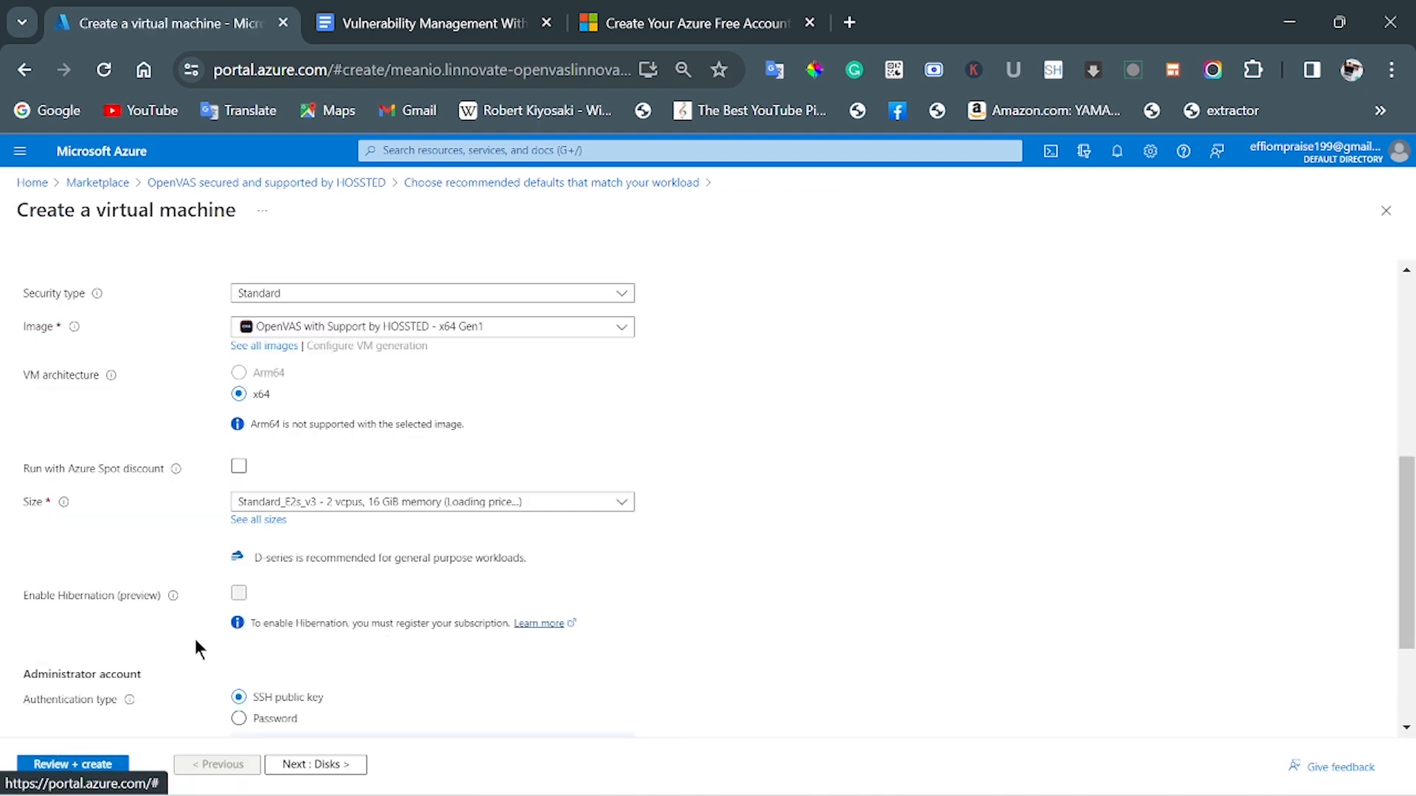
scroll(315, 621, "down", 2)
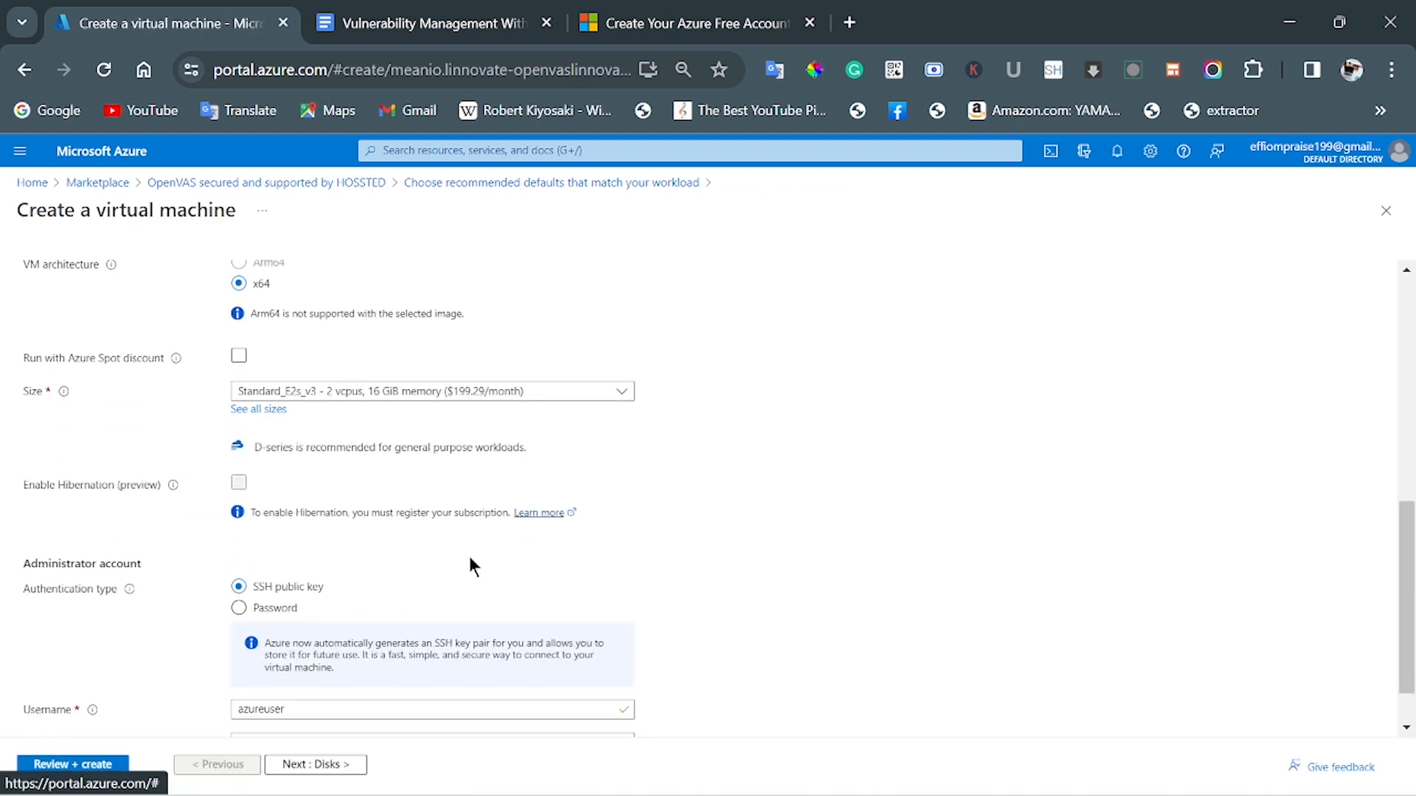
scroll(443, 520, "up", 2)
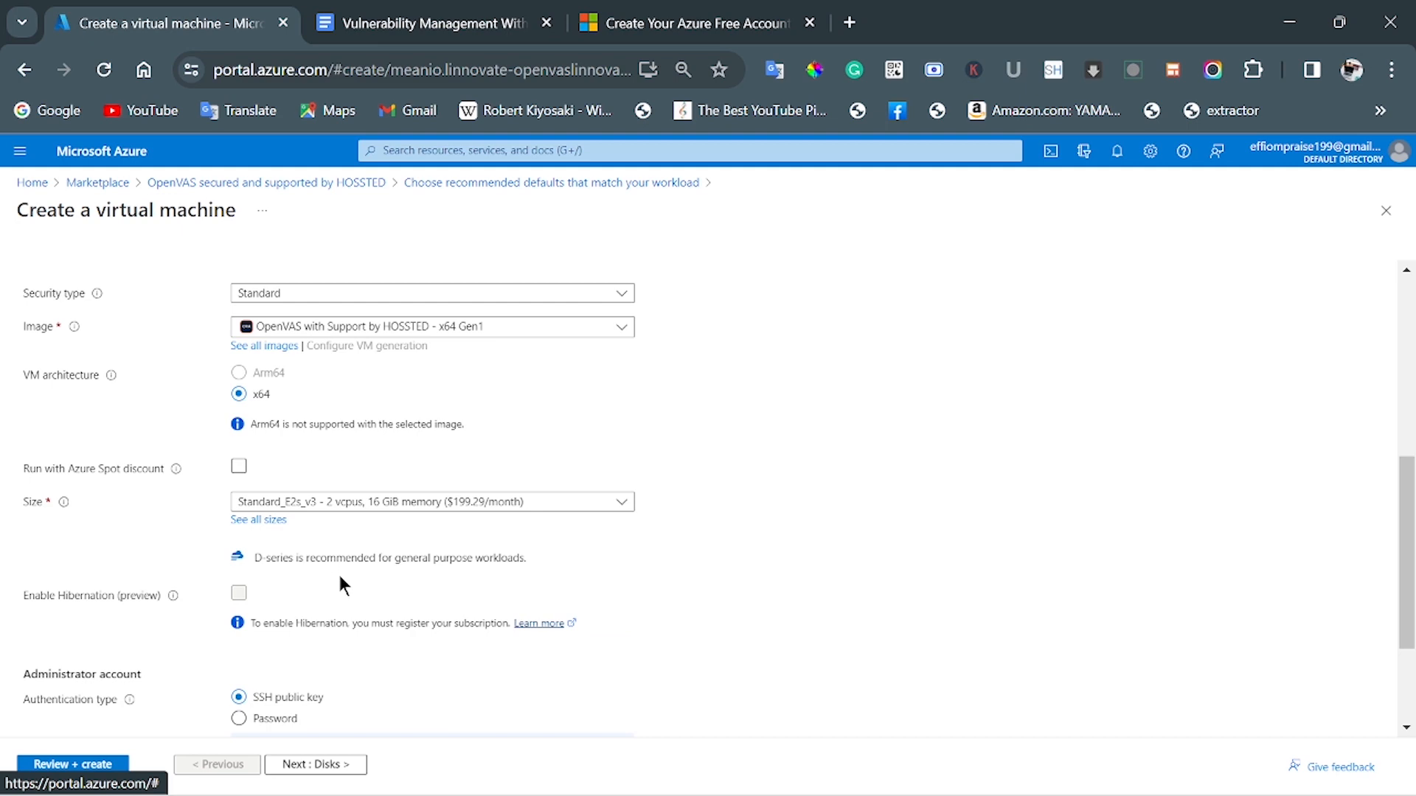
scroll(338, 573, "up", 2)
Check the authentication entry in the checklist document, then set the administrator account's authentication type to Password.
scroll(339, 579, "down", 5)
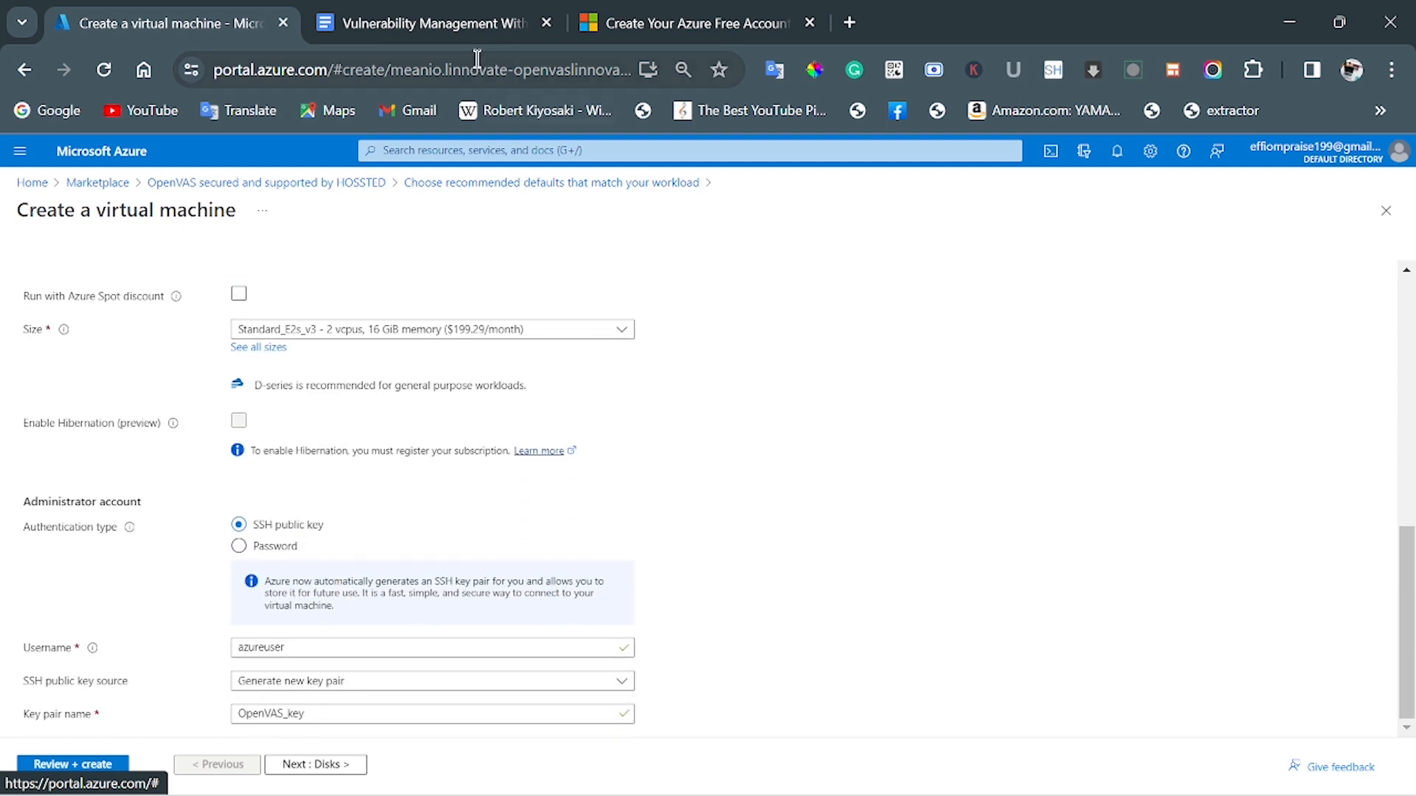
left_click(451, 27)
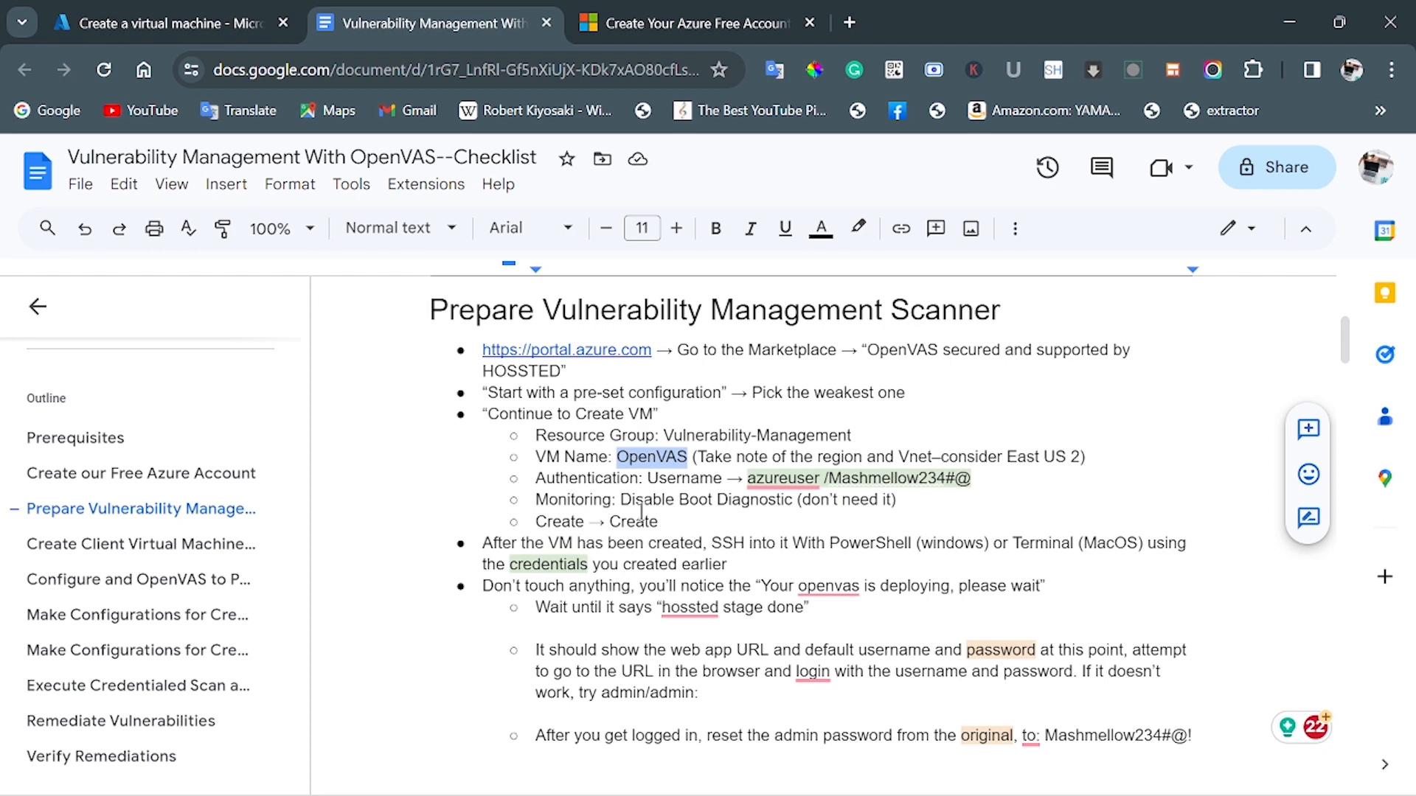
left_click(224, 36)
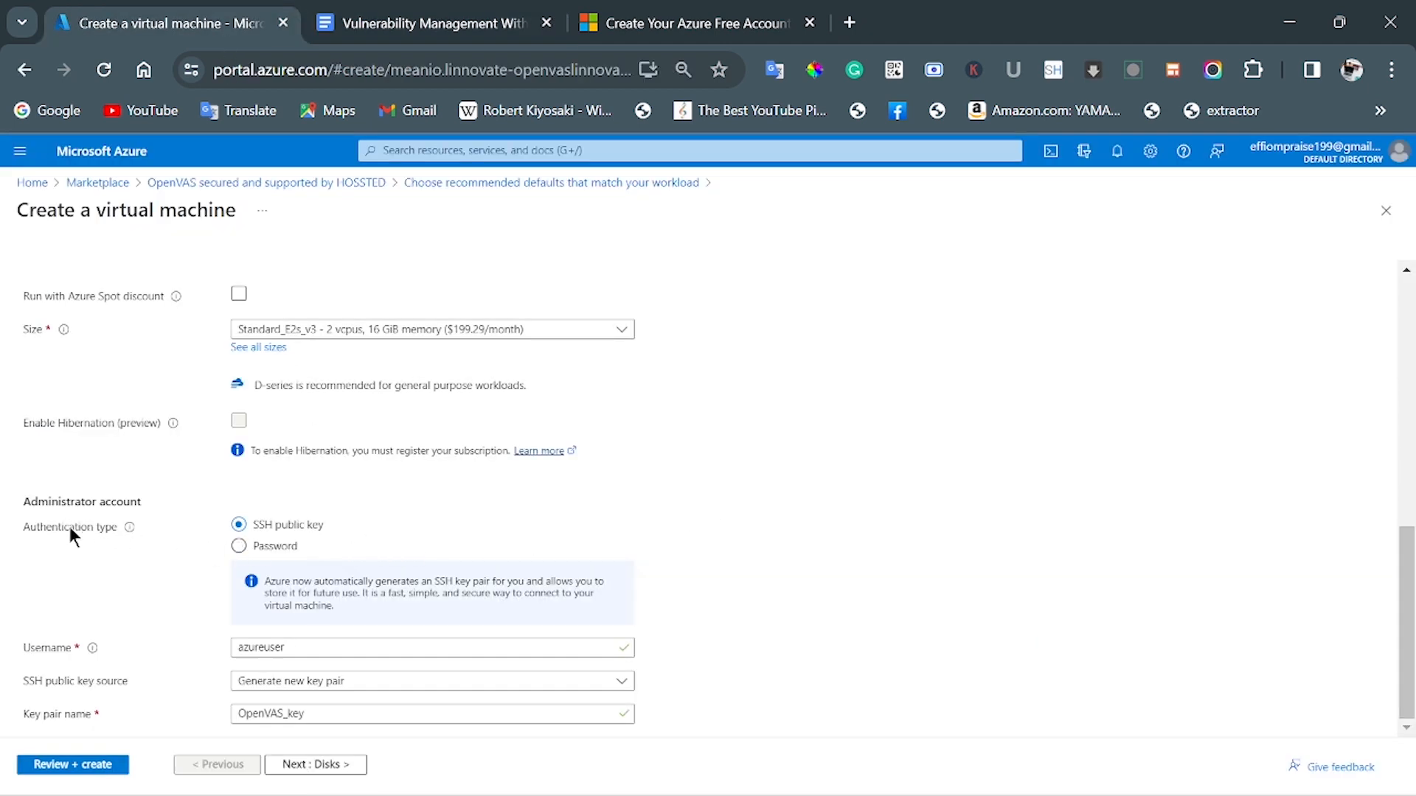
left_click(238, 546)
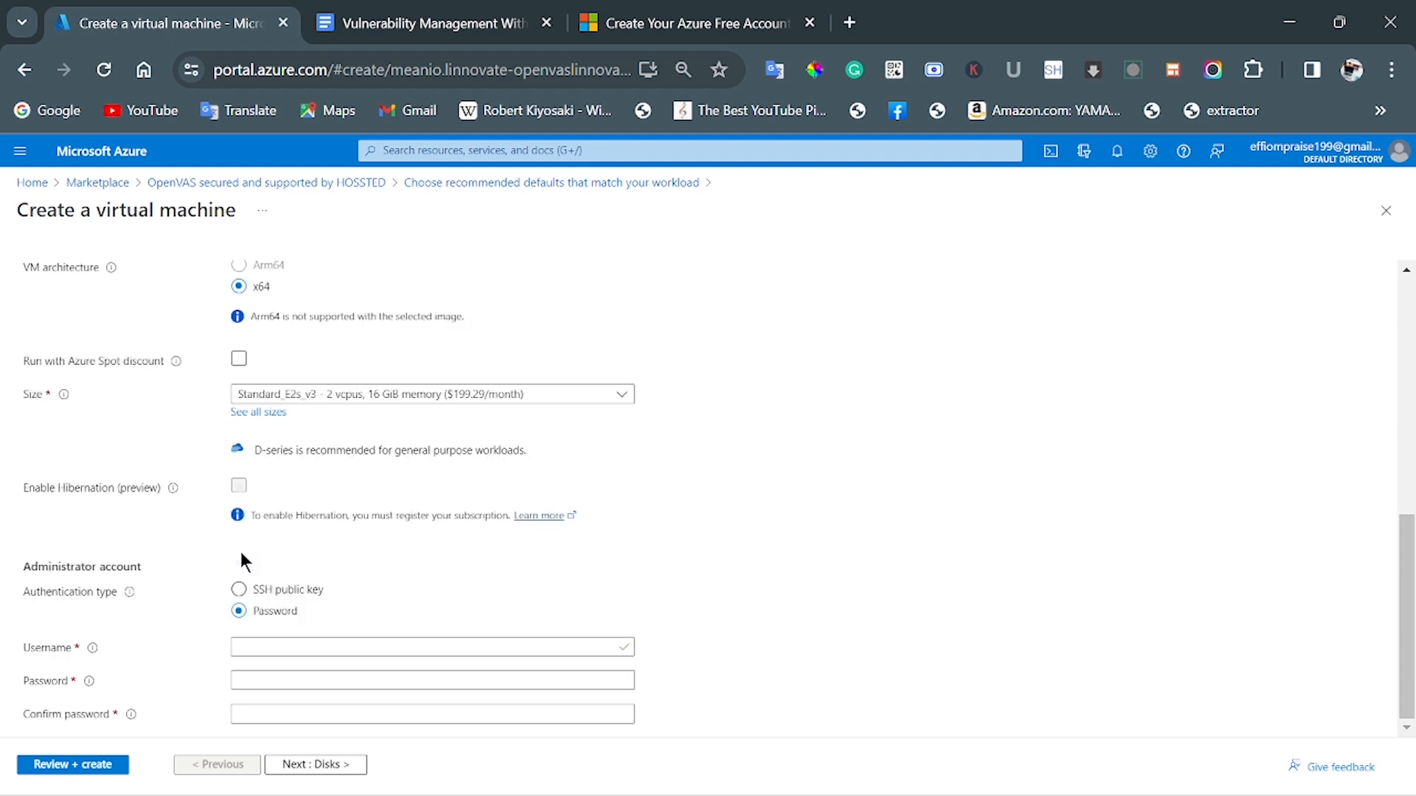
Copy the username azureuser from the checklist document into the administrator account's username.
left_click(483, 33)
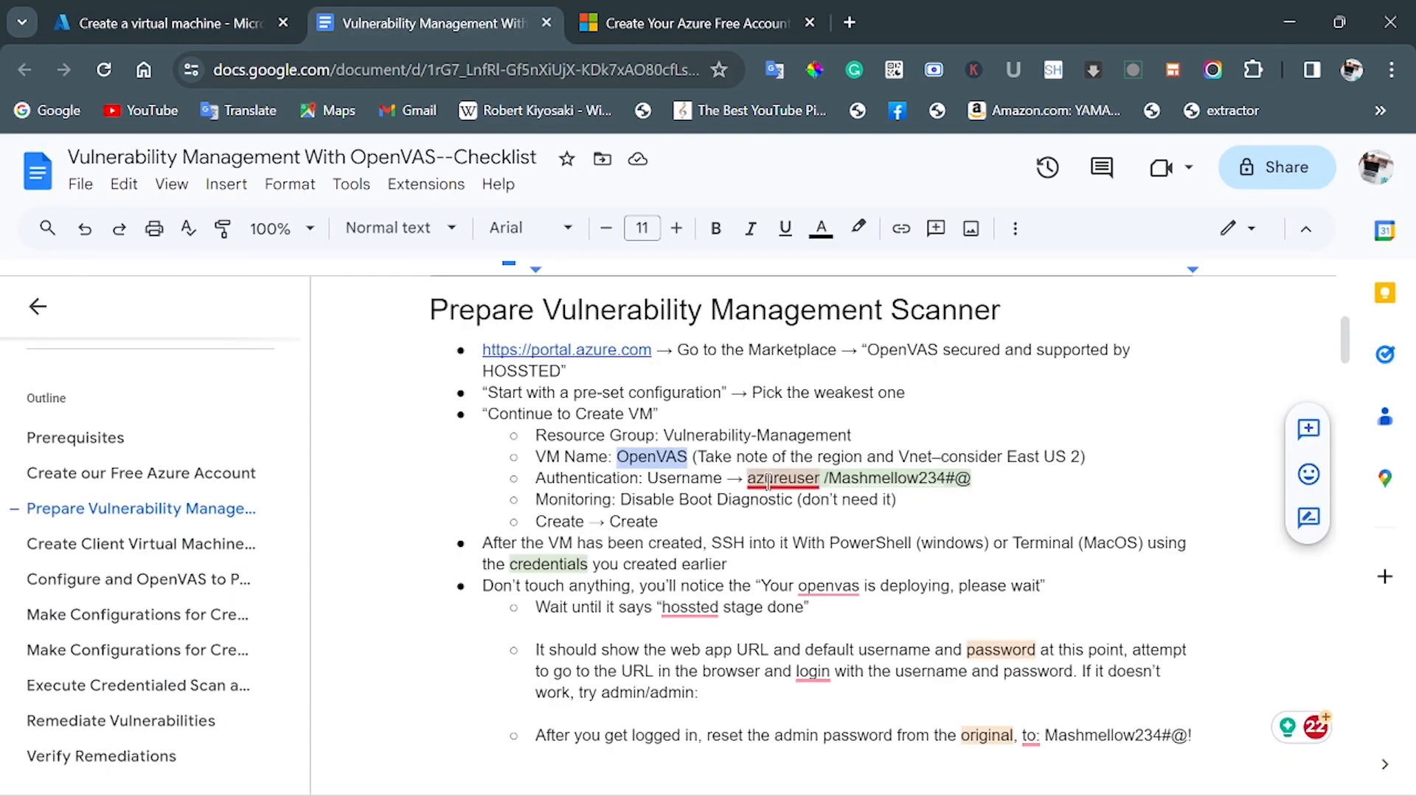
mouse_move(767, 481)
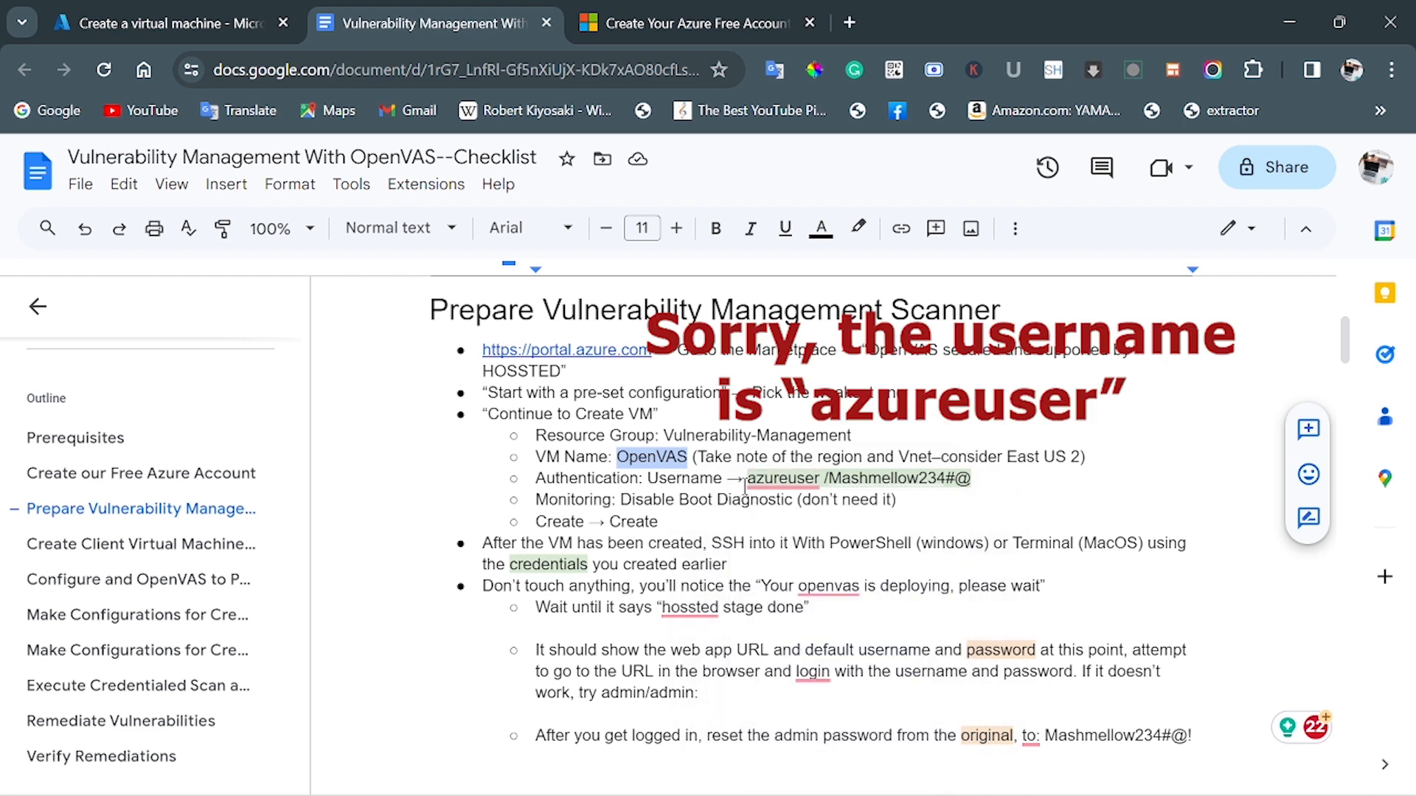
left_click(747, 481)
left_click_drag(747, 481, 826, 481)
key("ctrl+c")
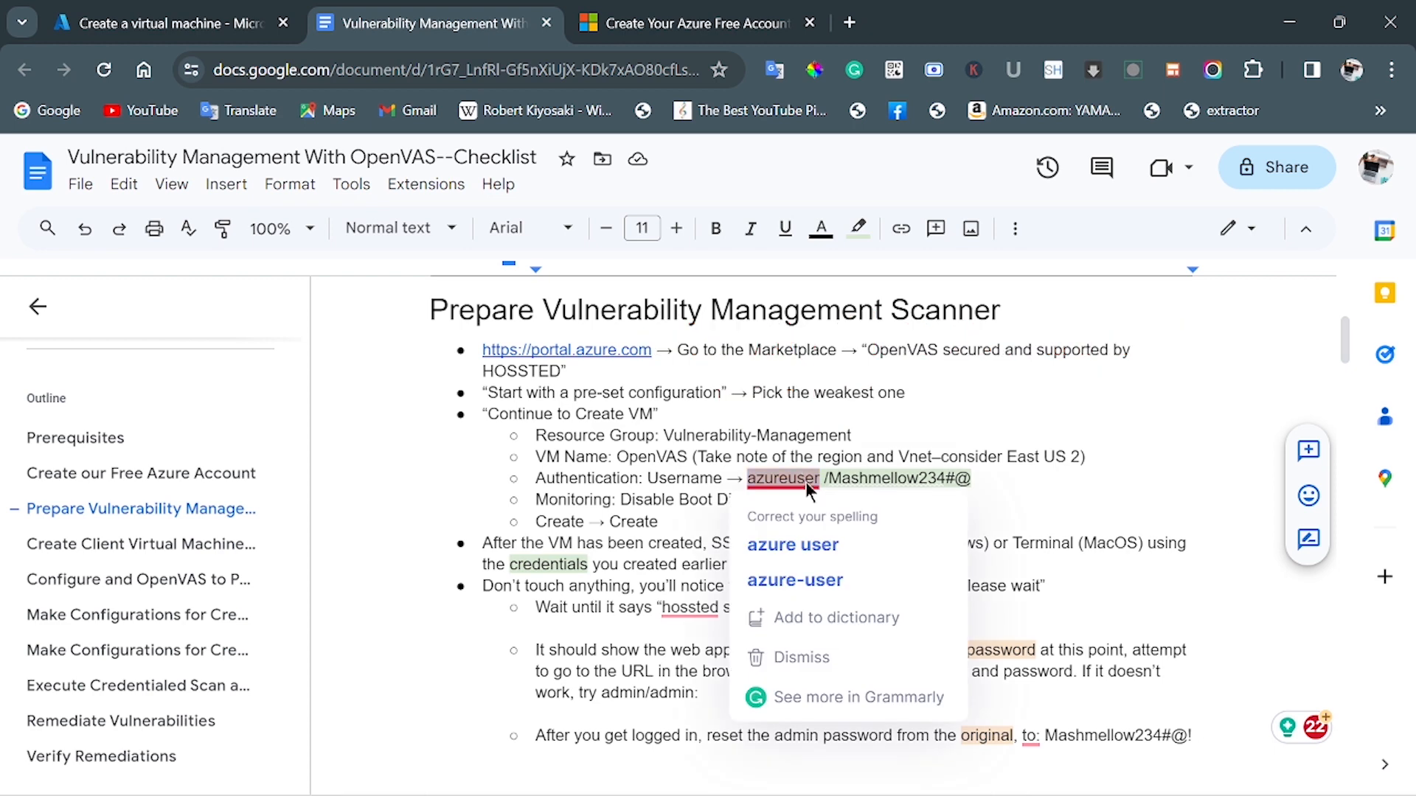
right_click(806, 481)
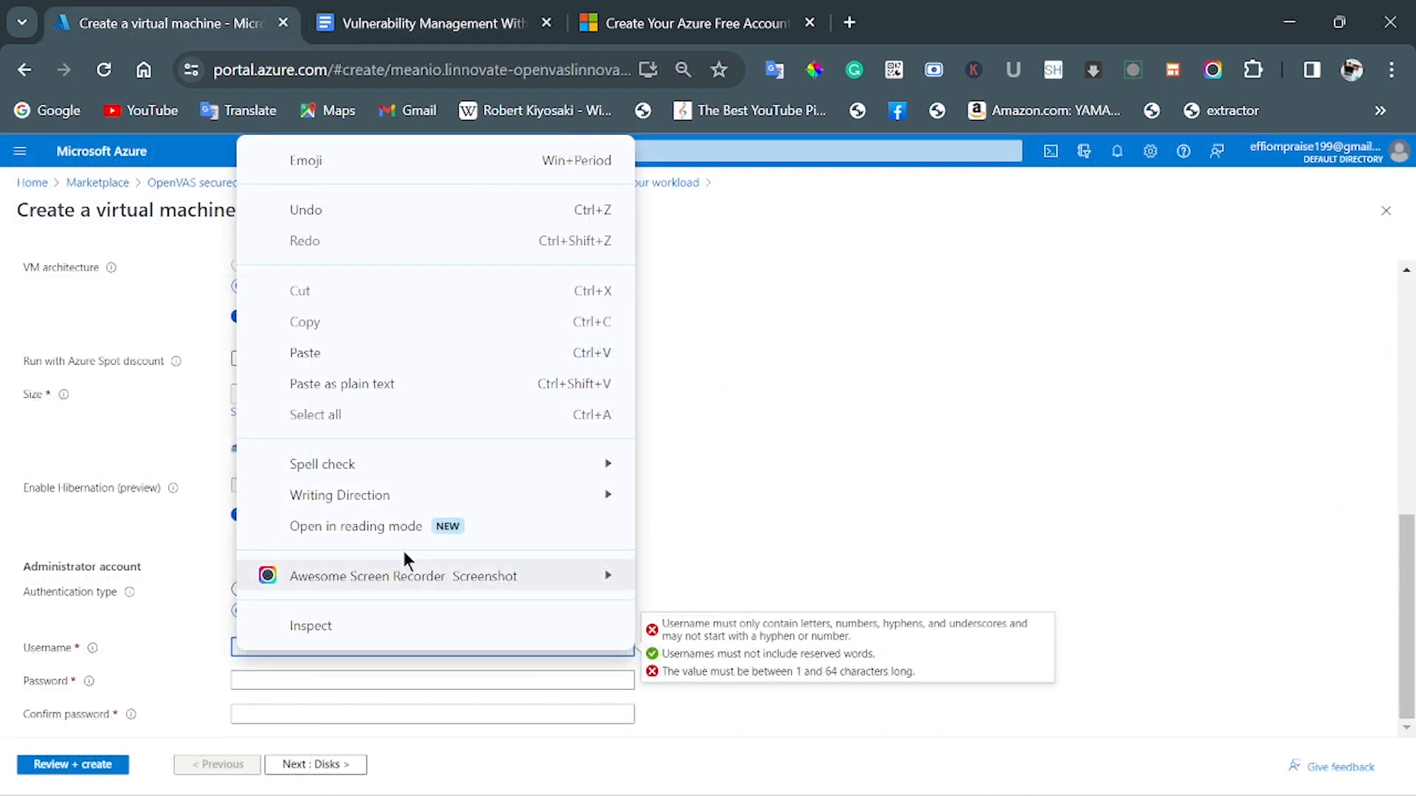
left_click(342, 380)
key("ctrl+v")
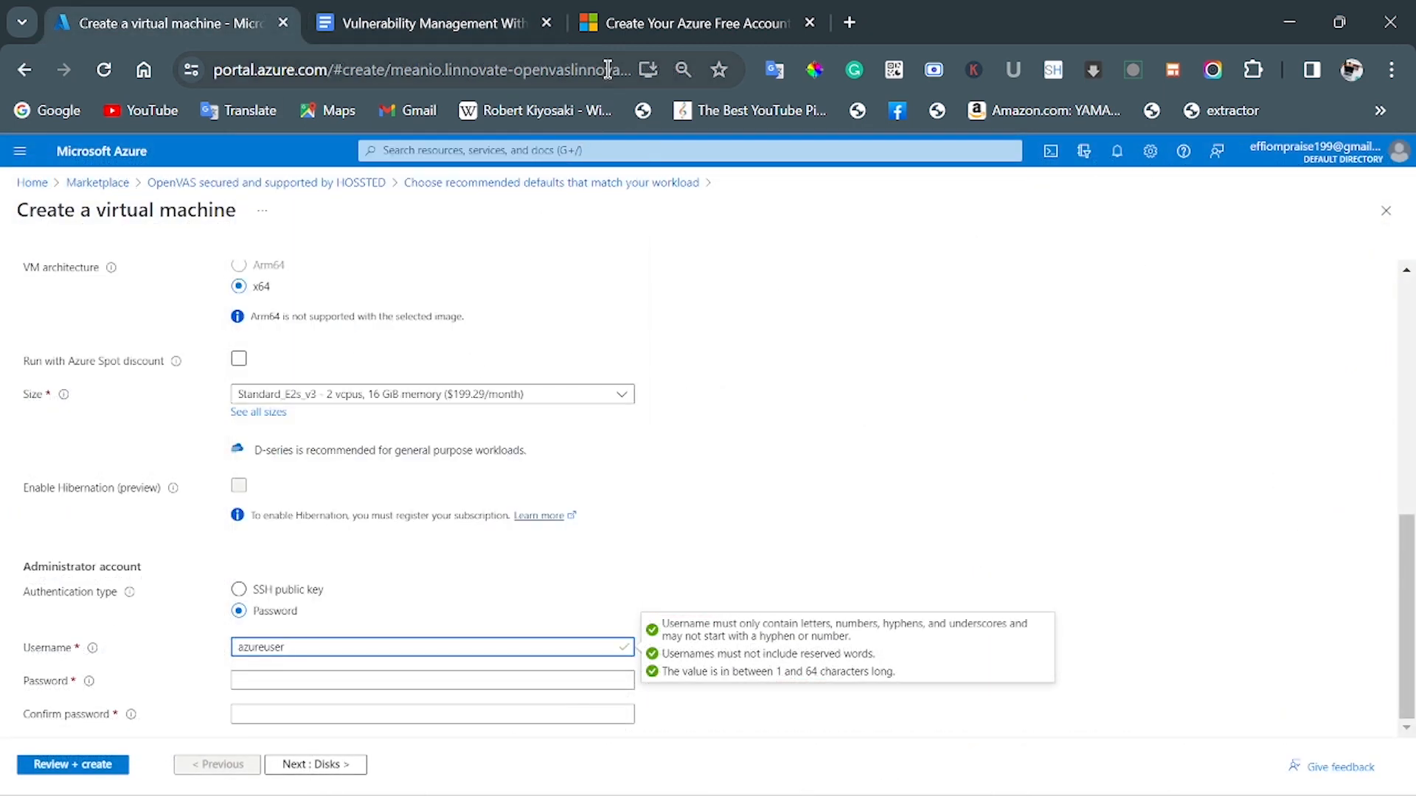
Copy the administrator password from the checklist document and enter it as both the VM's password and its confirmation.
left_click(479, 30)
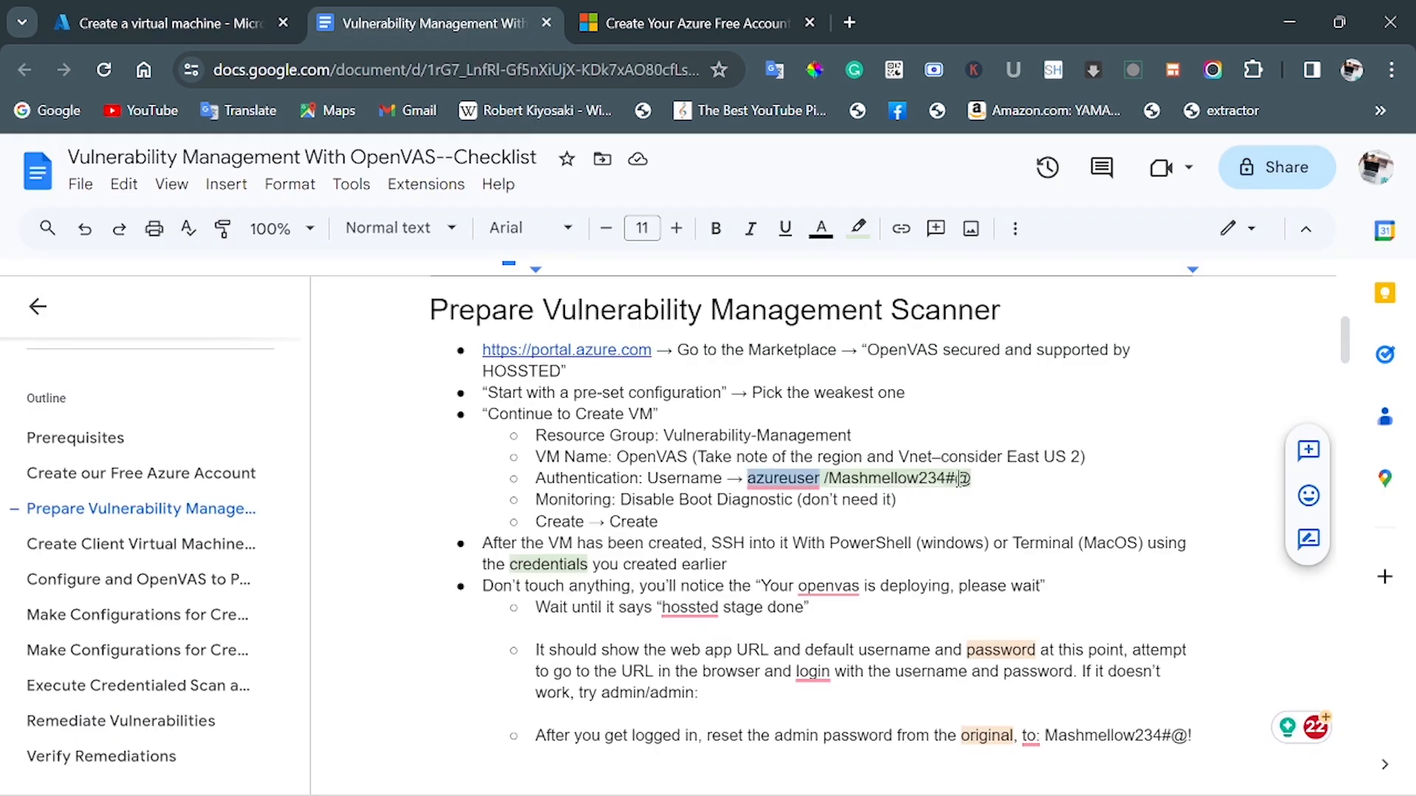
left_click_drag(972, 478, 833, 482)
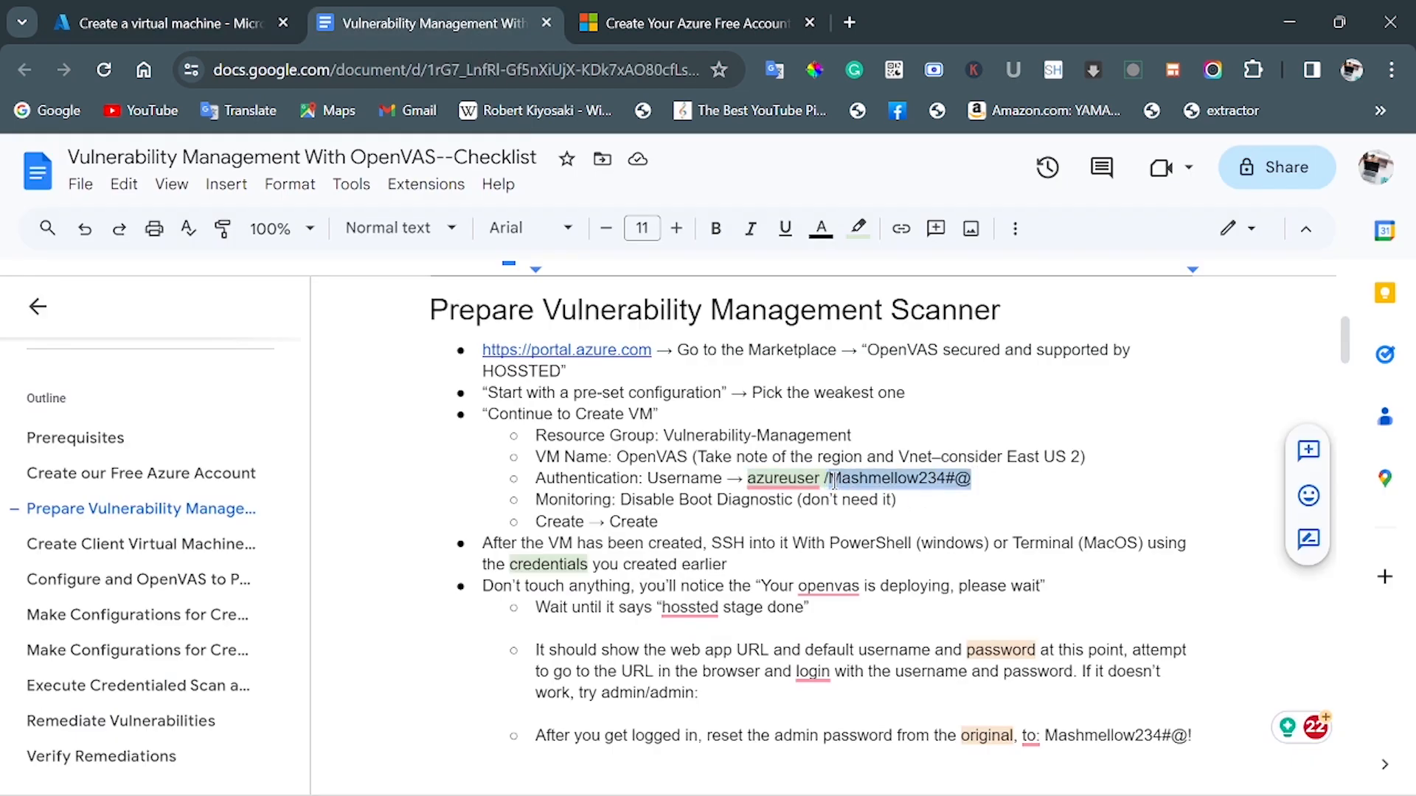
right_click(868, 478)
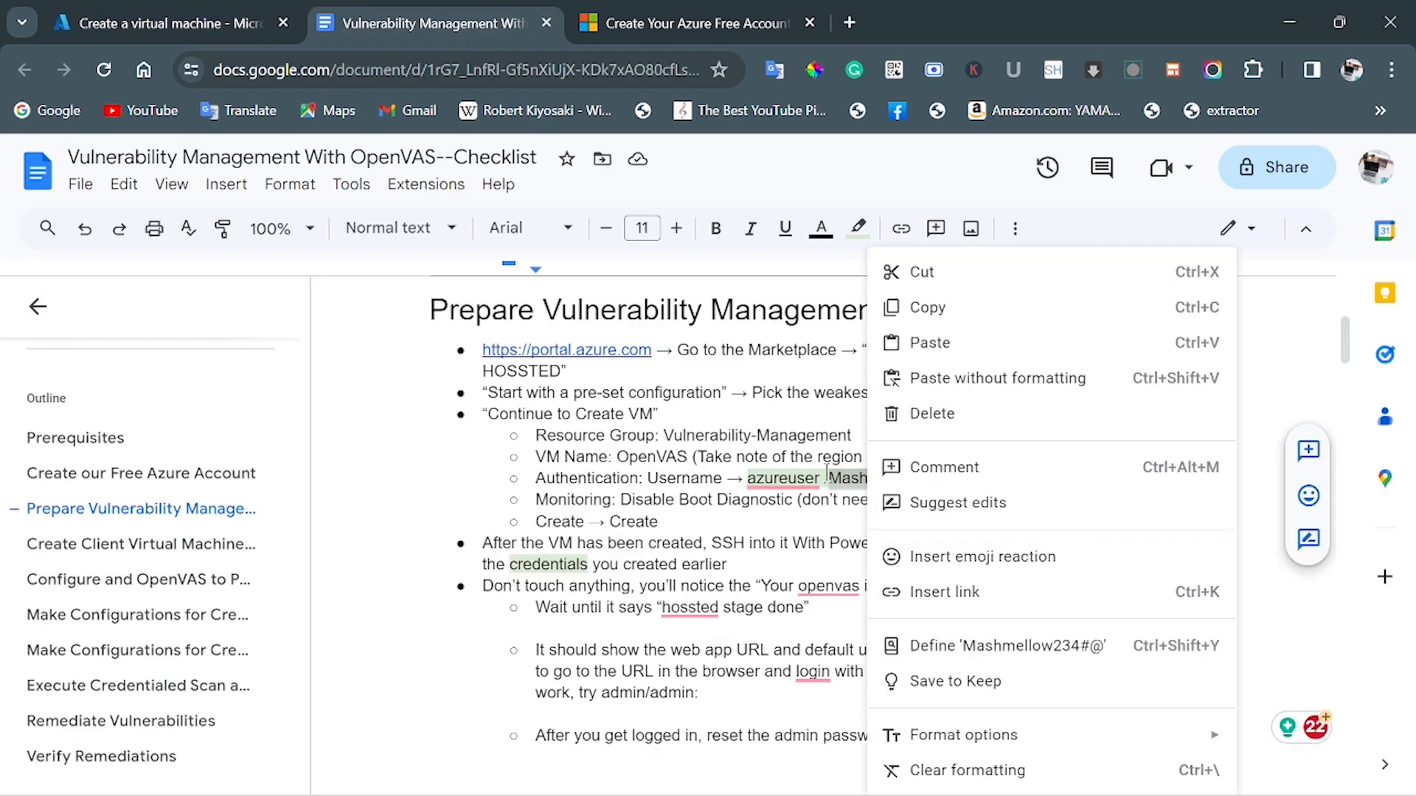
left_click(957, 318)
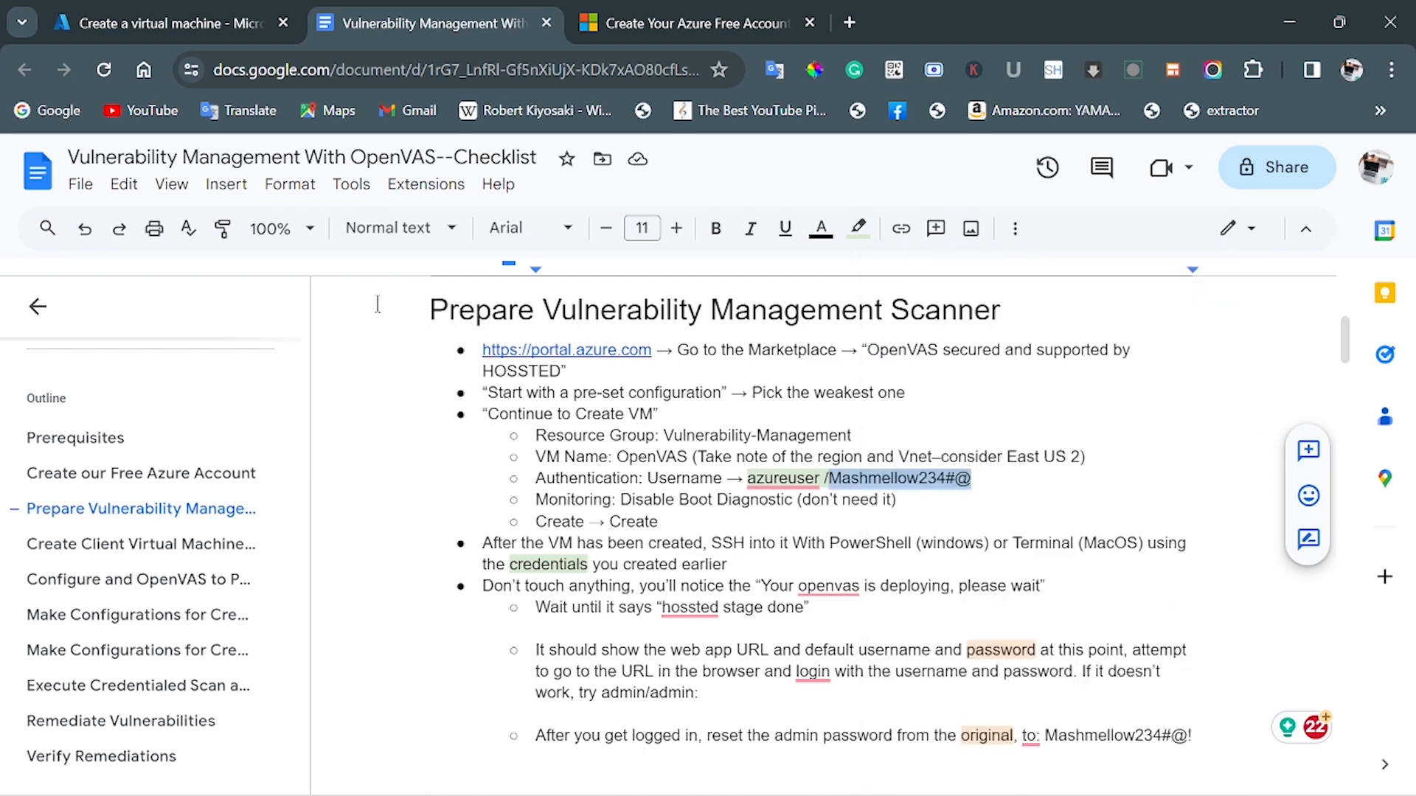
left_click(210, 26)
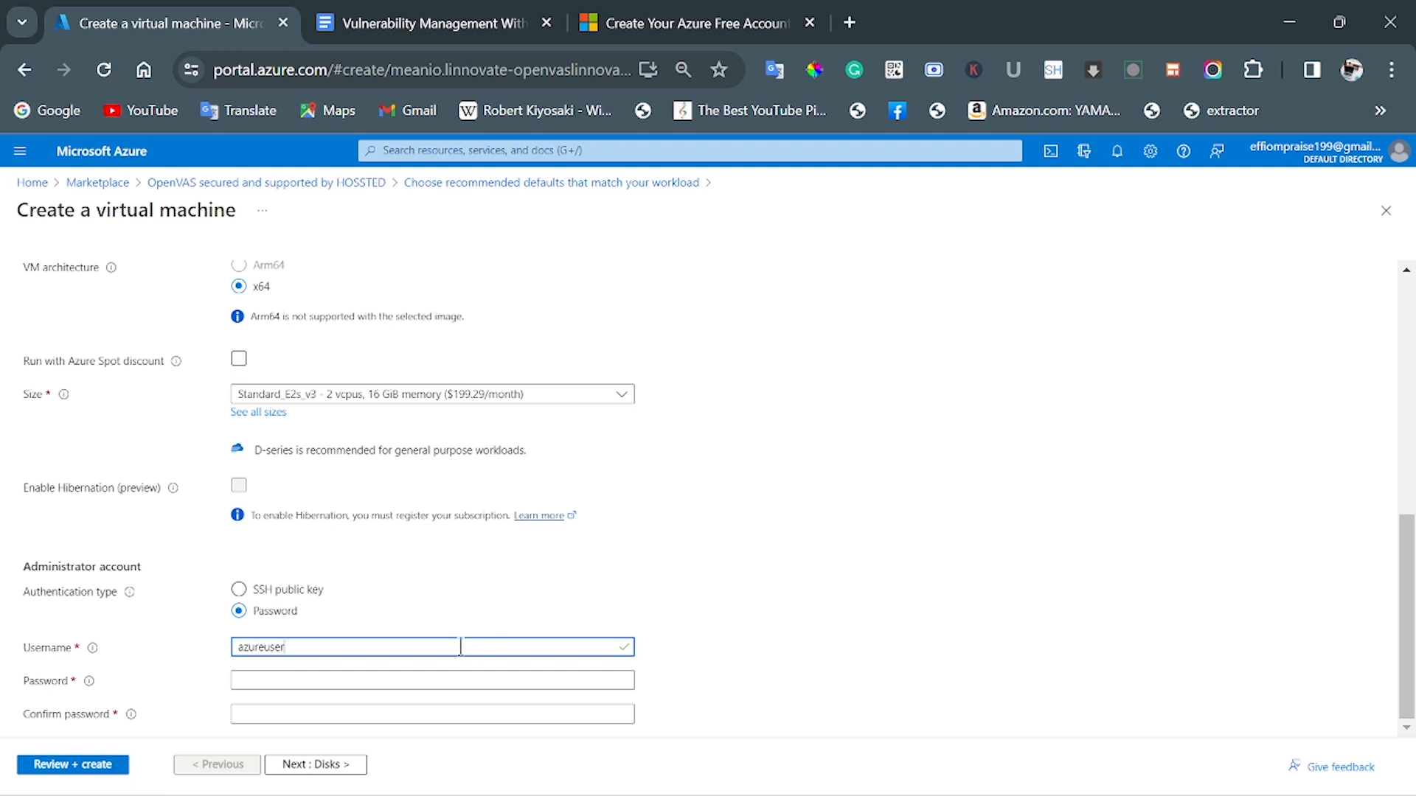
left_click(335, 680)
right_click(334, 680)
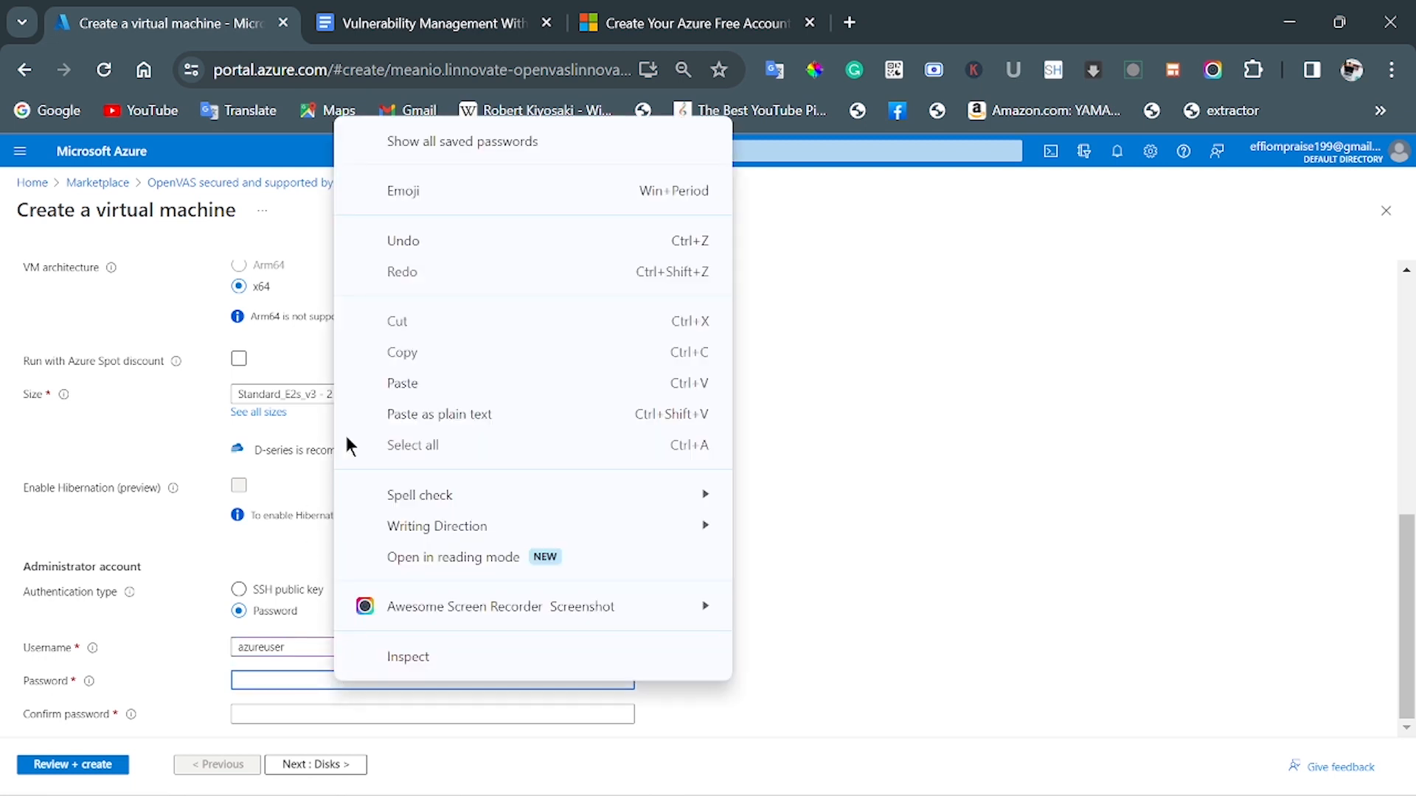
left_click(414, 384)
left_click(312, 713)
right_click(312, 713)
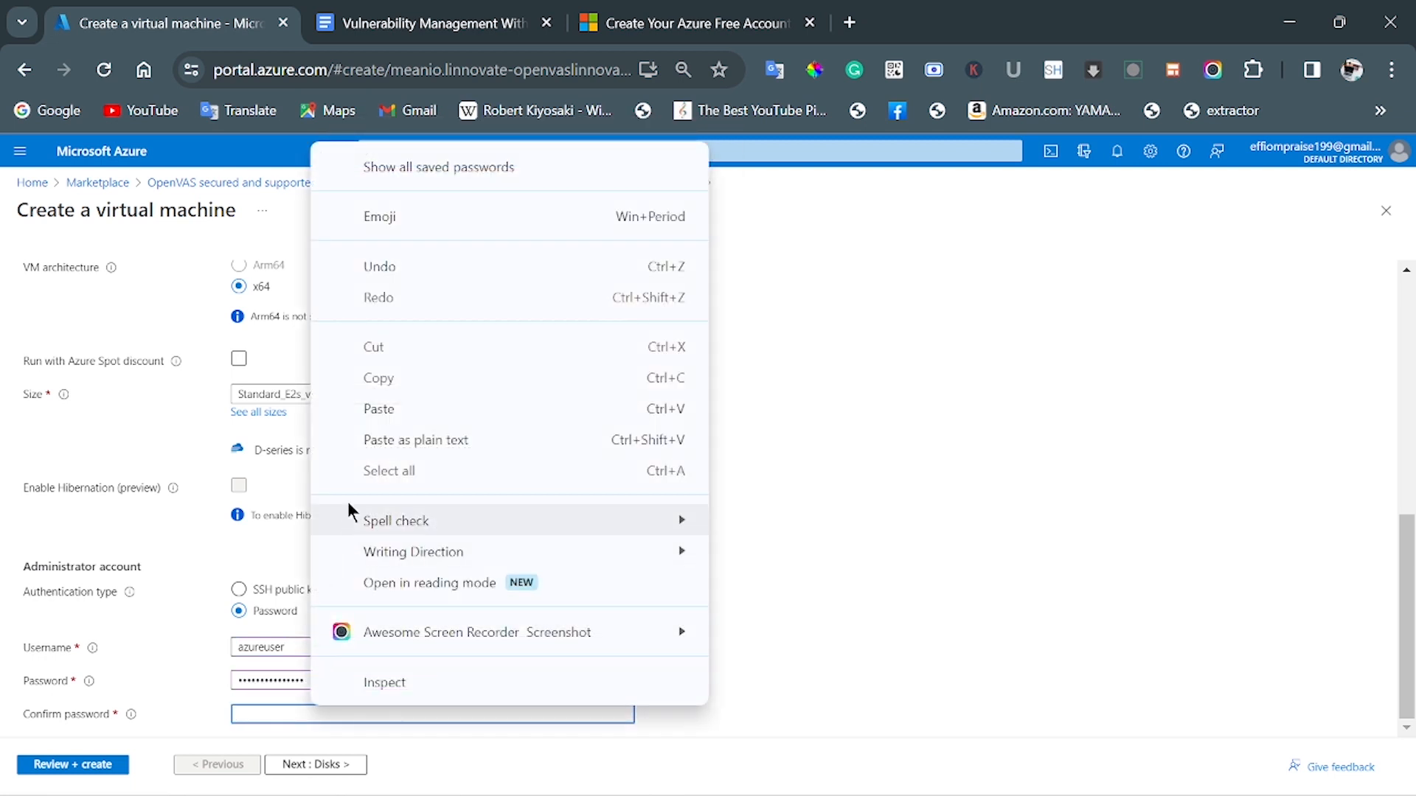
left_click(380, 424)
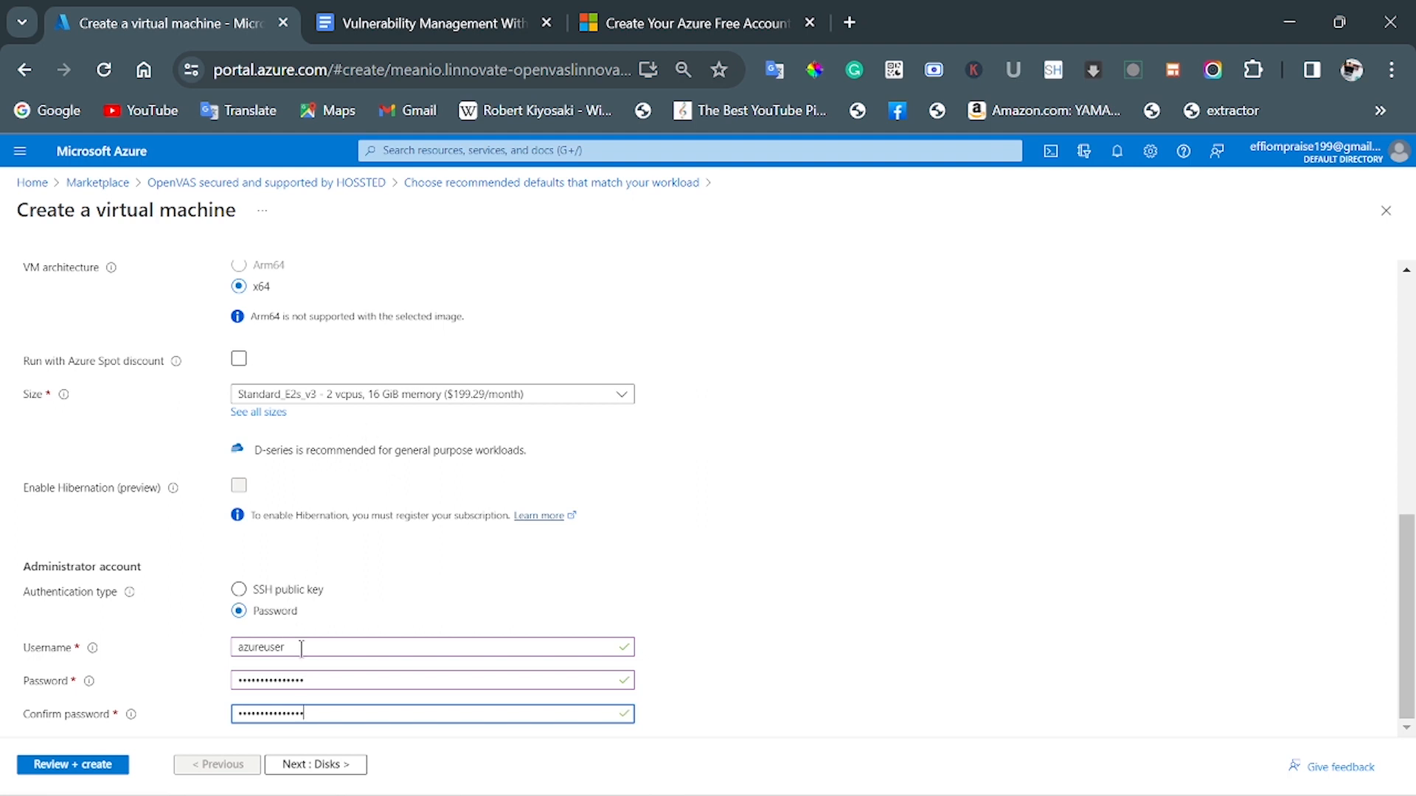
Keep the default disk, networking and management settings, and disable boot diagnostics in the VM's monitoring options.
left_click(317, 764)
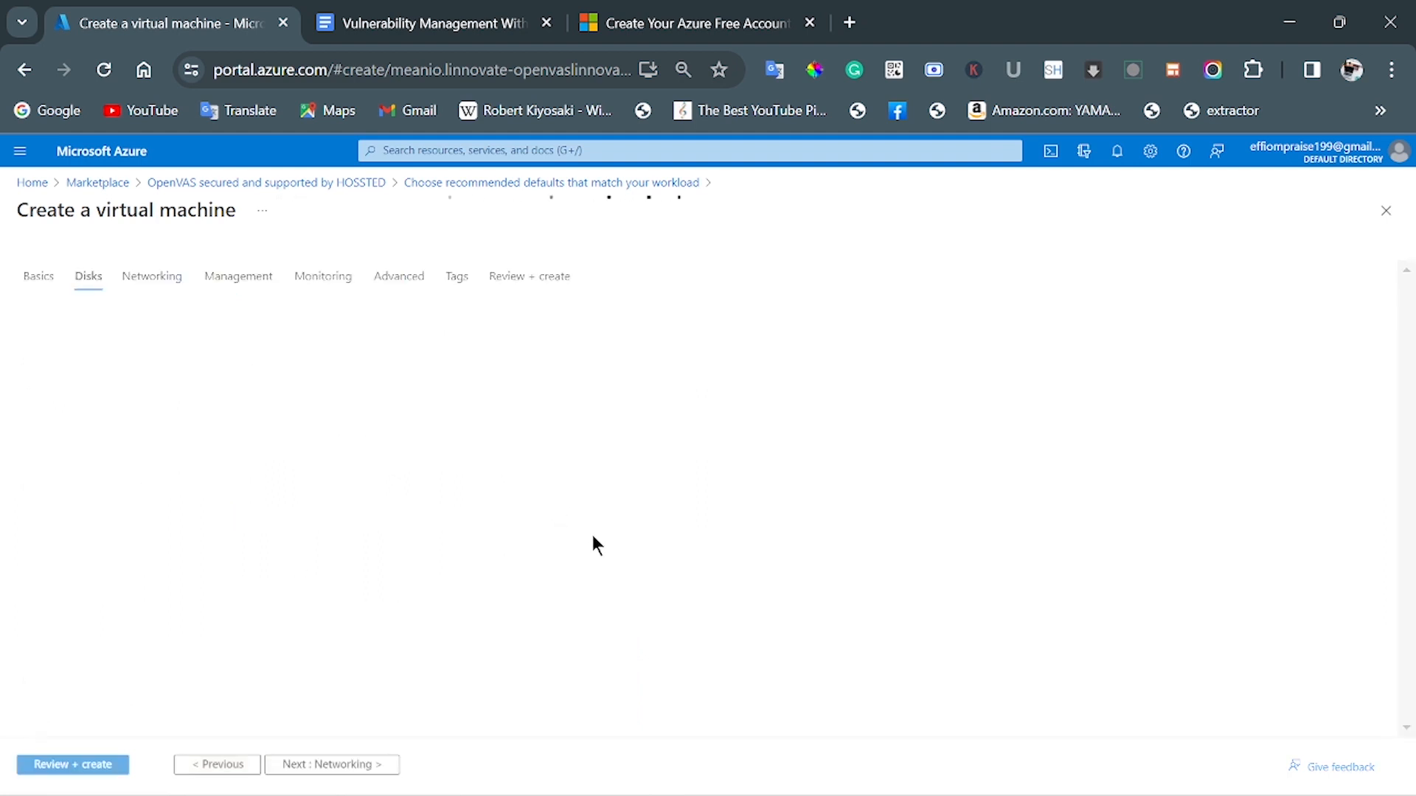
left_click(339, 764)
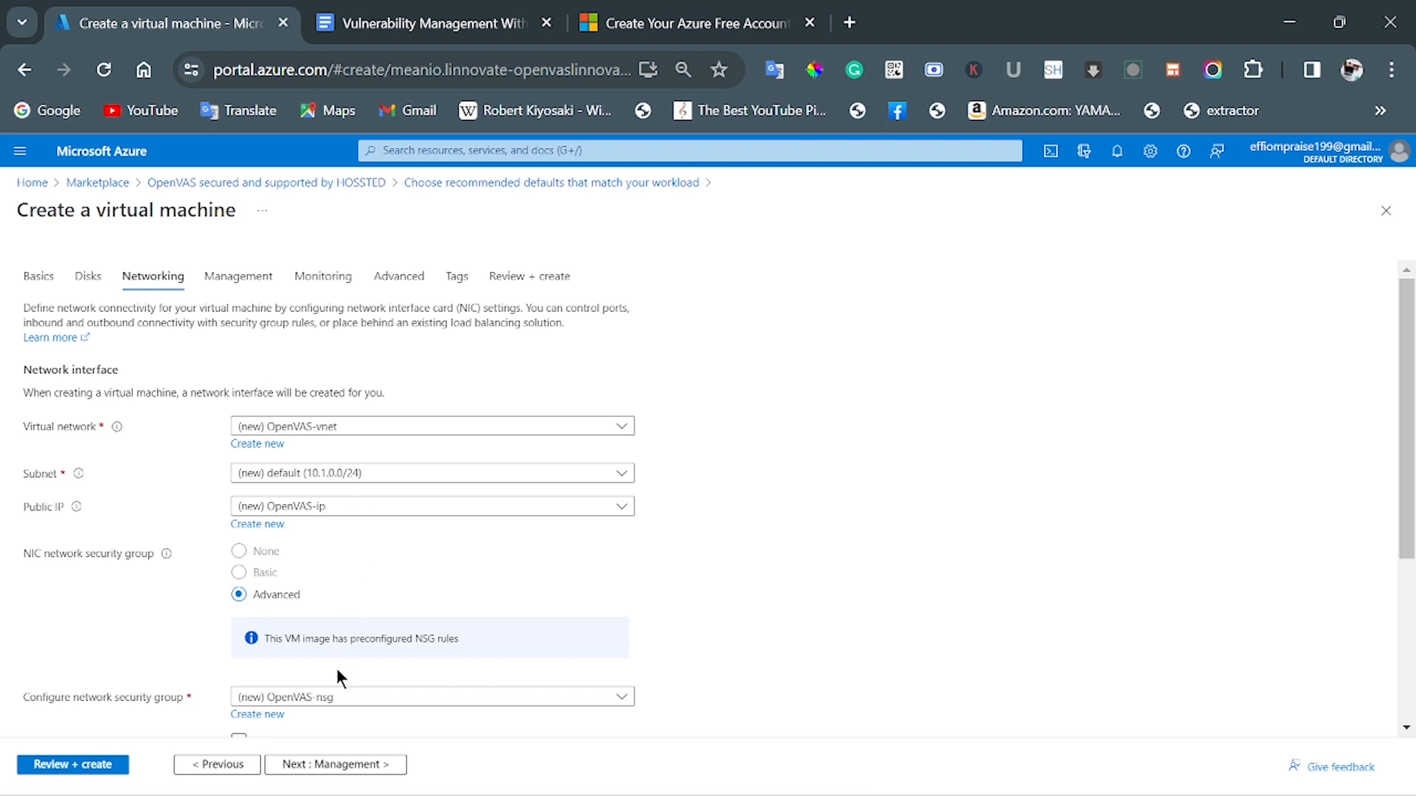
left_click(349, 767)
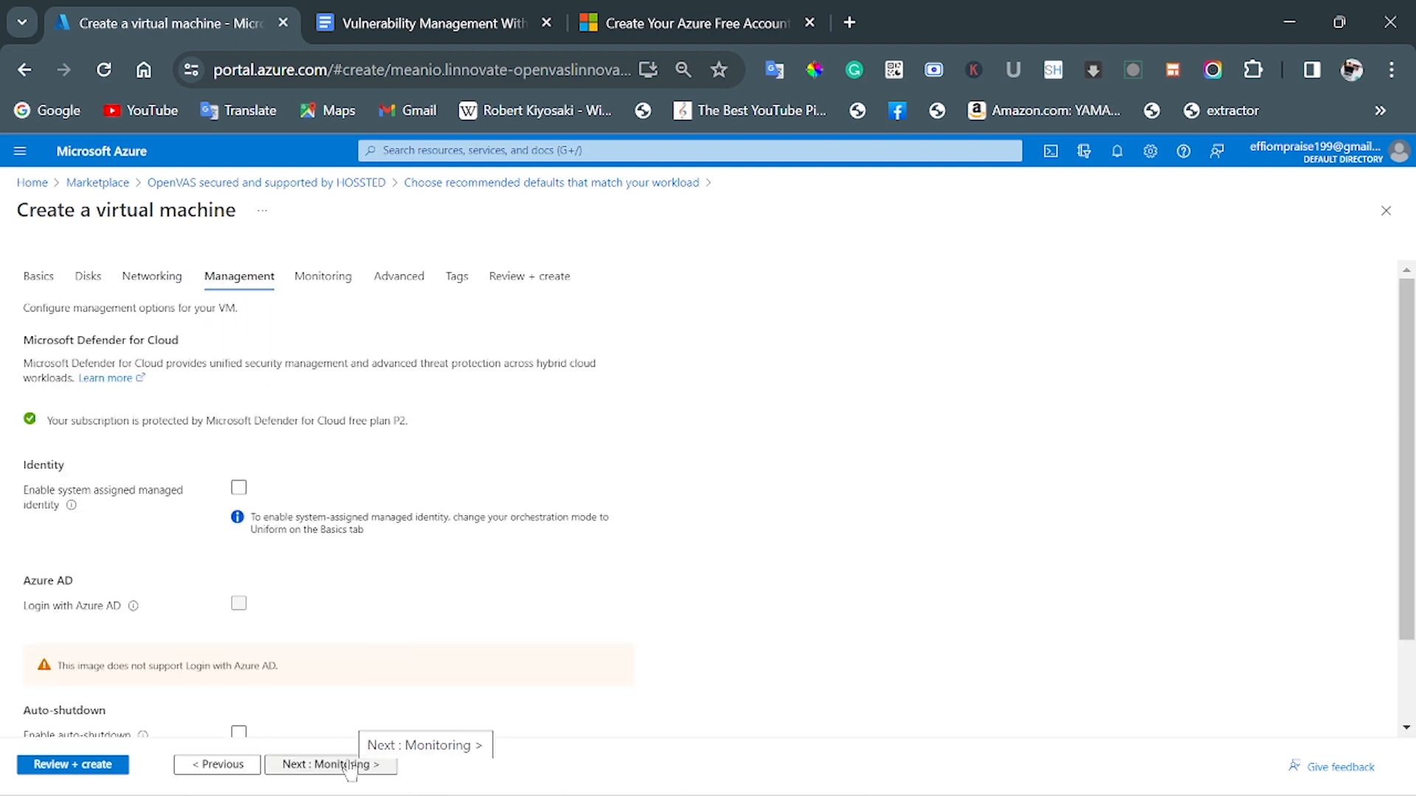
left_click(345, 767)
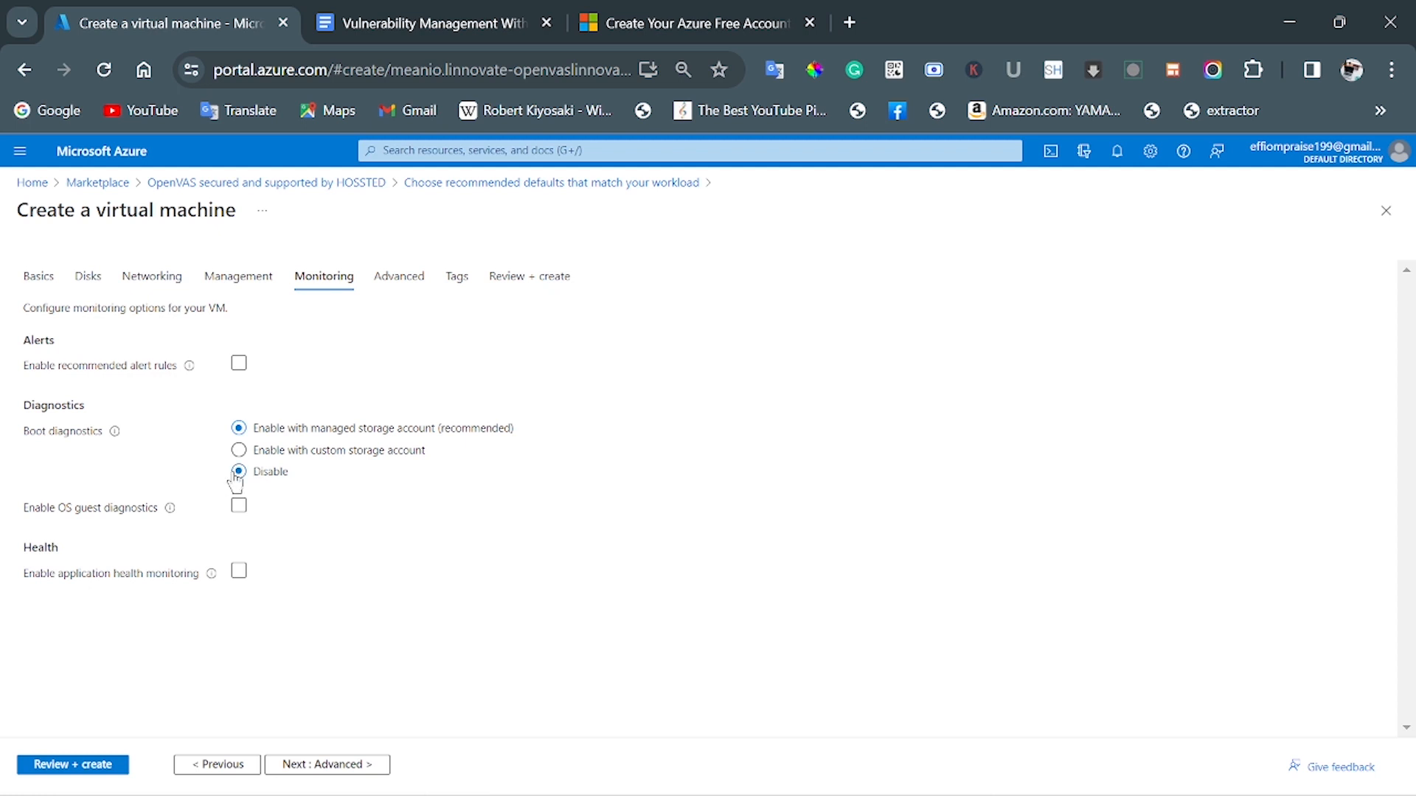
left_click(236, 473)
Validate the OpenVAS VM configuration, review its price and terms summary, and create the virtual machine.
left_click(70, 767)
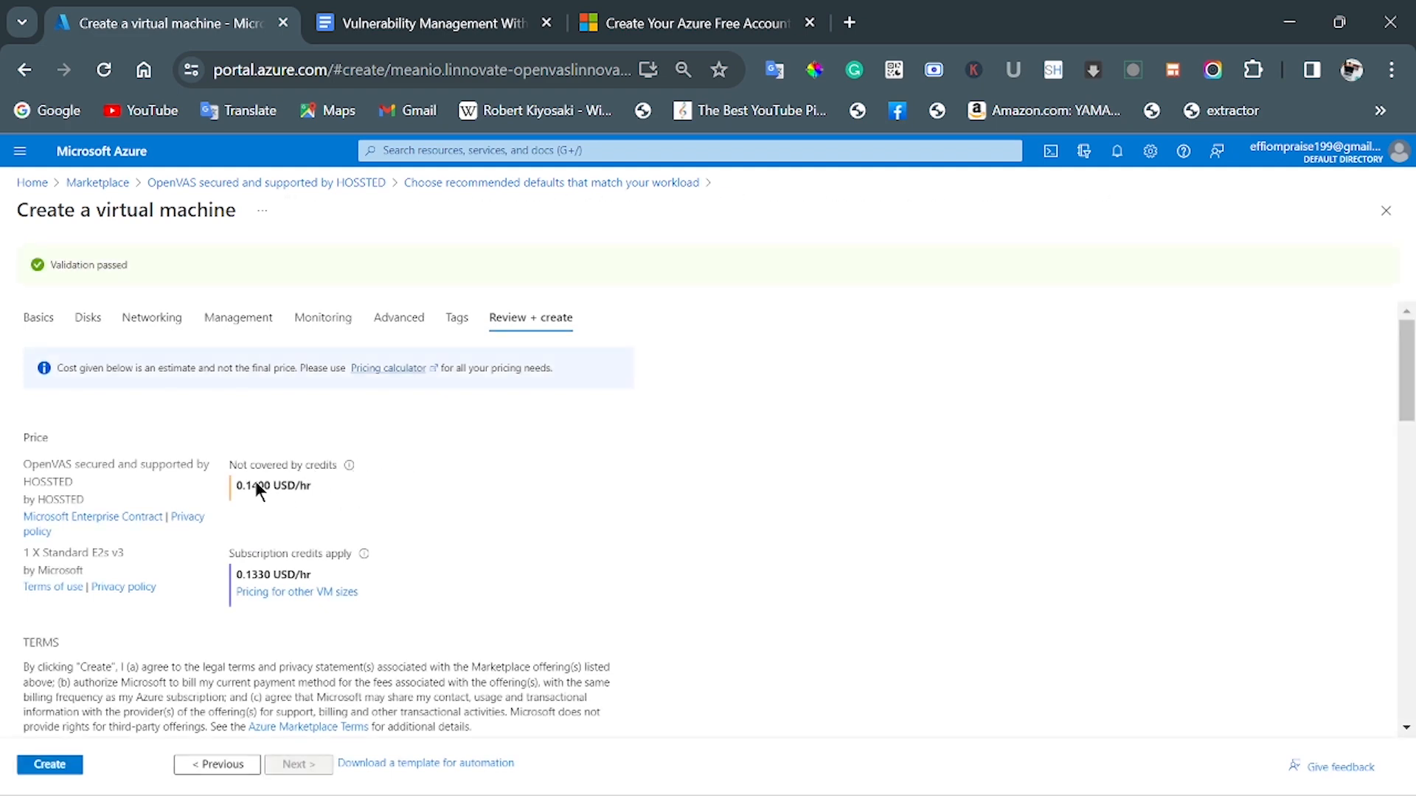
scroll(341, 520, "down", 2)
scroll(343, 522, "up", 2)
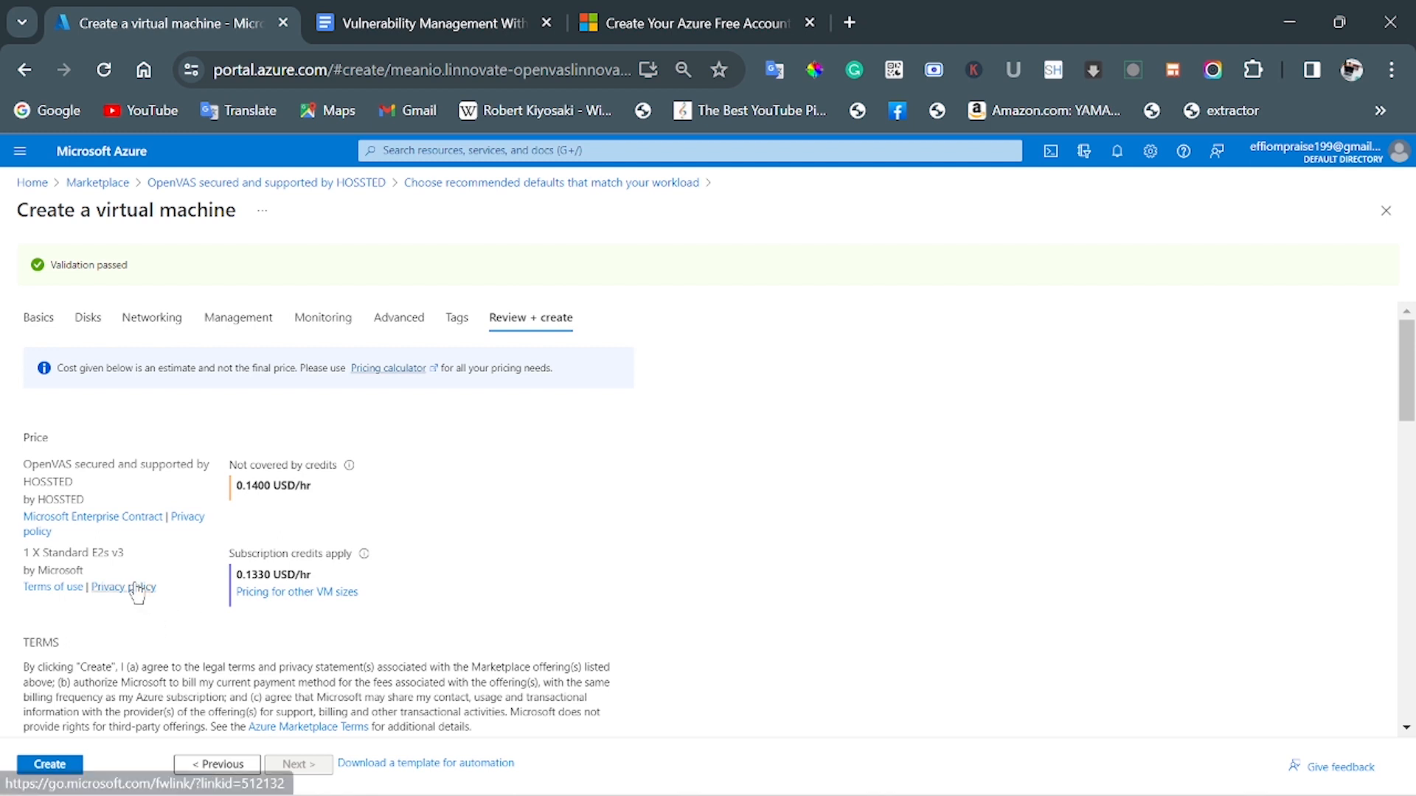
left_click(62, 767)
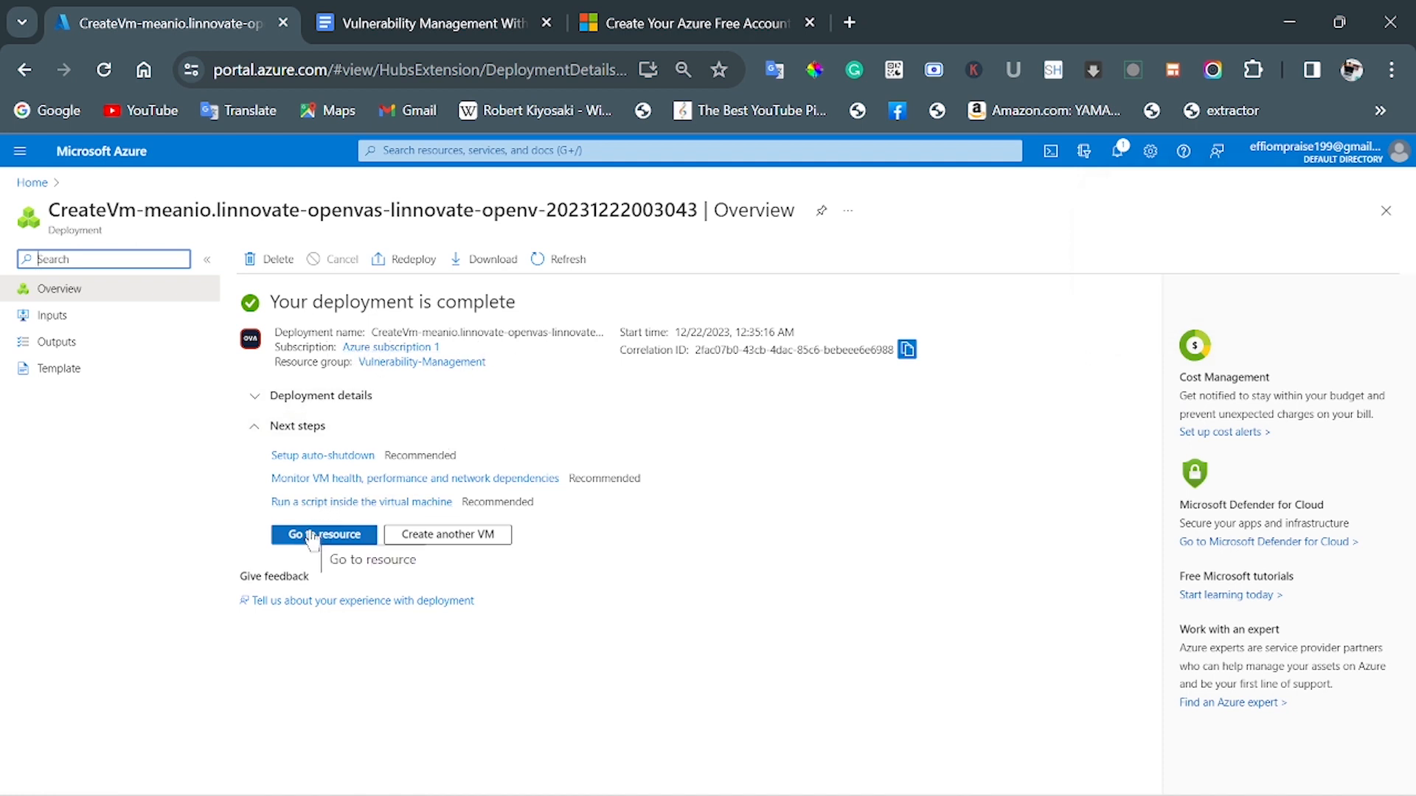
Search the portal for "vm" and open the Virtual machines list.
left_click(463, 151)
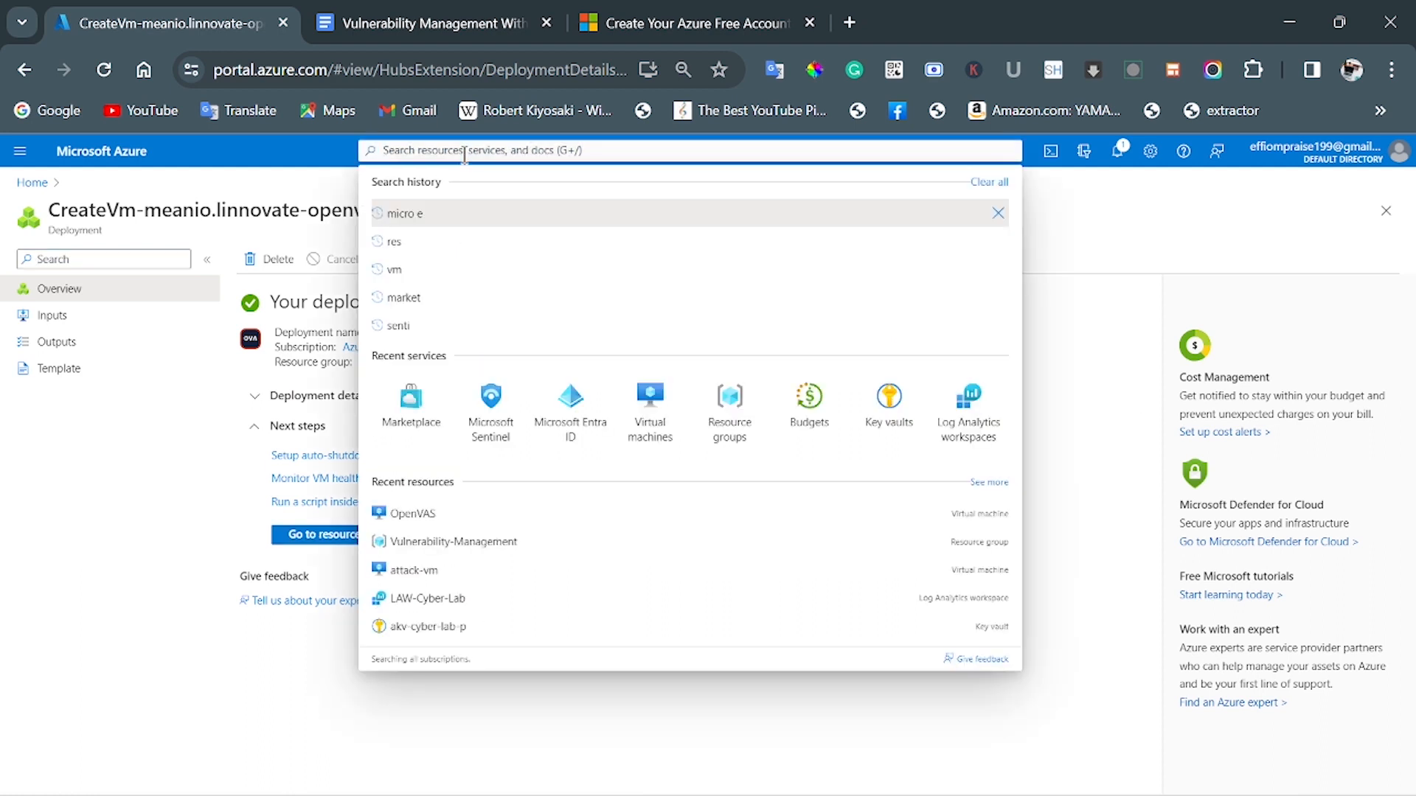
type("vm")
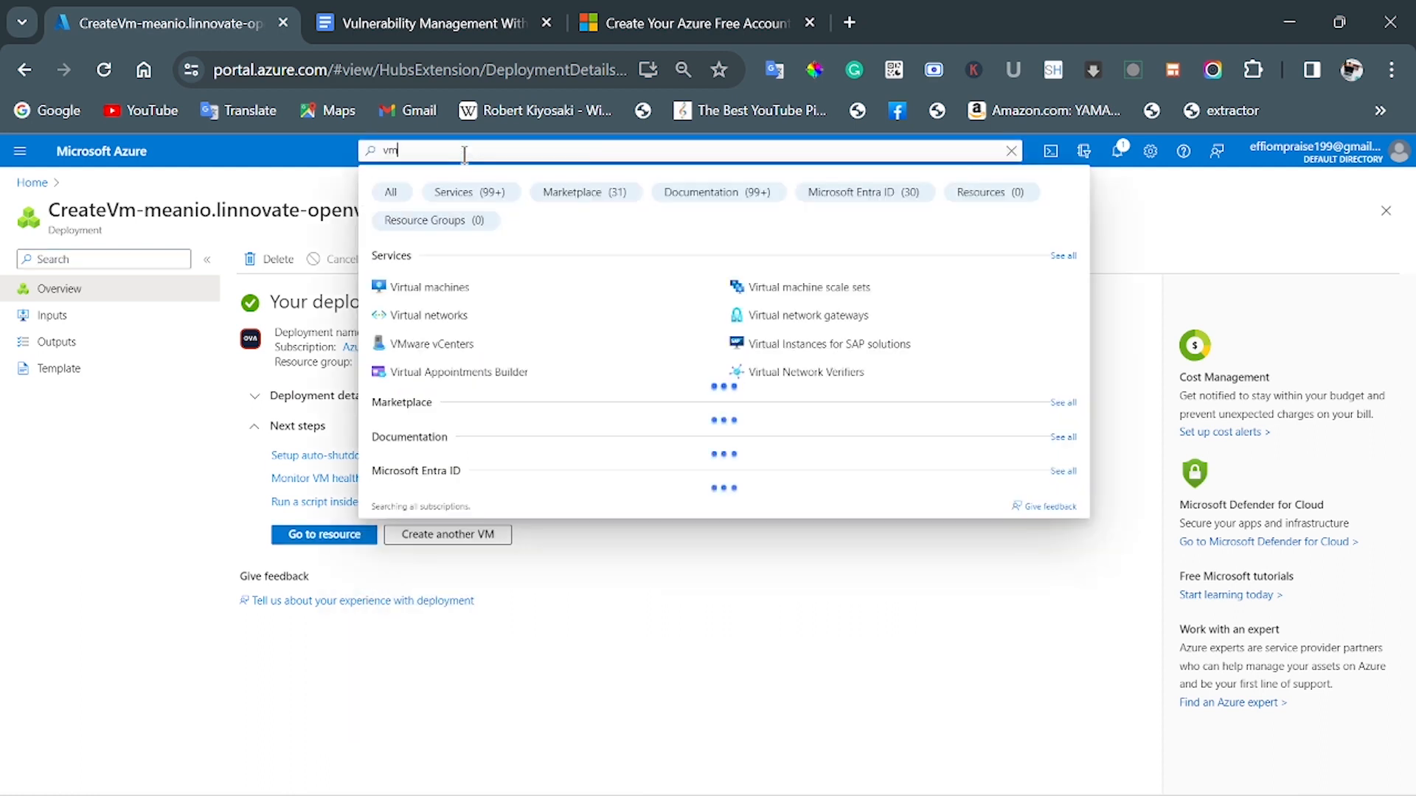
left_click(478, 287)
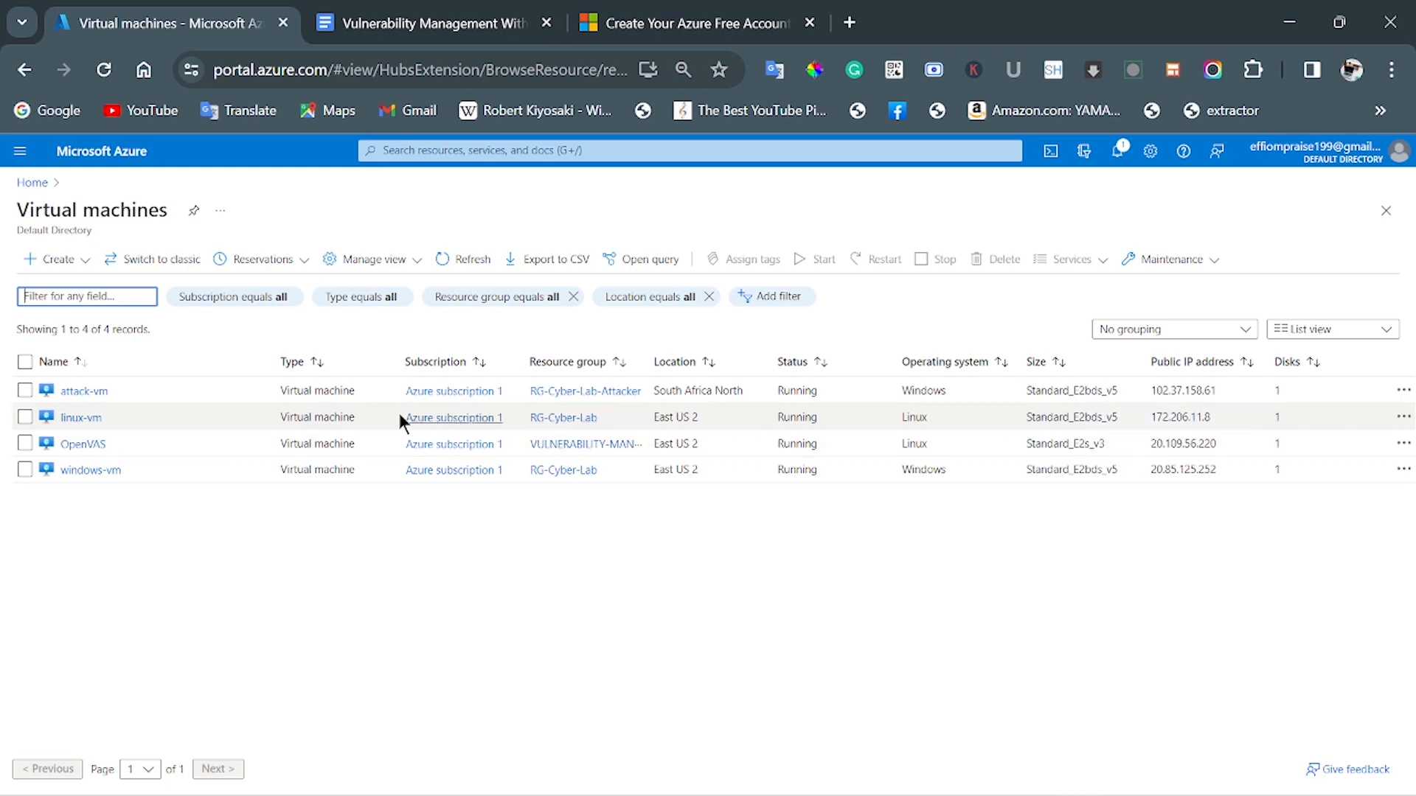
Open the OpenVAS virtual machine's overview and check the checklist's instructions for connecting to it over SSH.
left_click(95, 444)
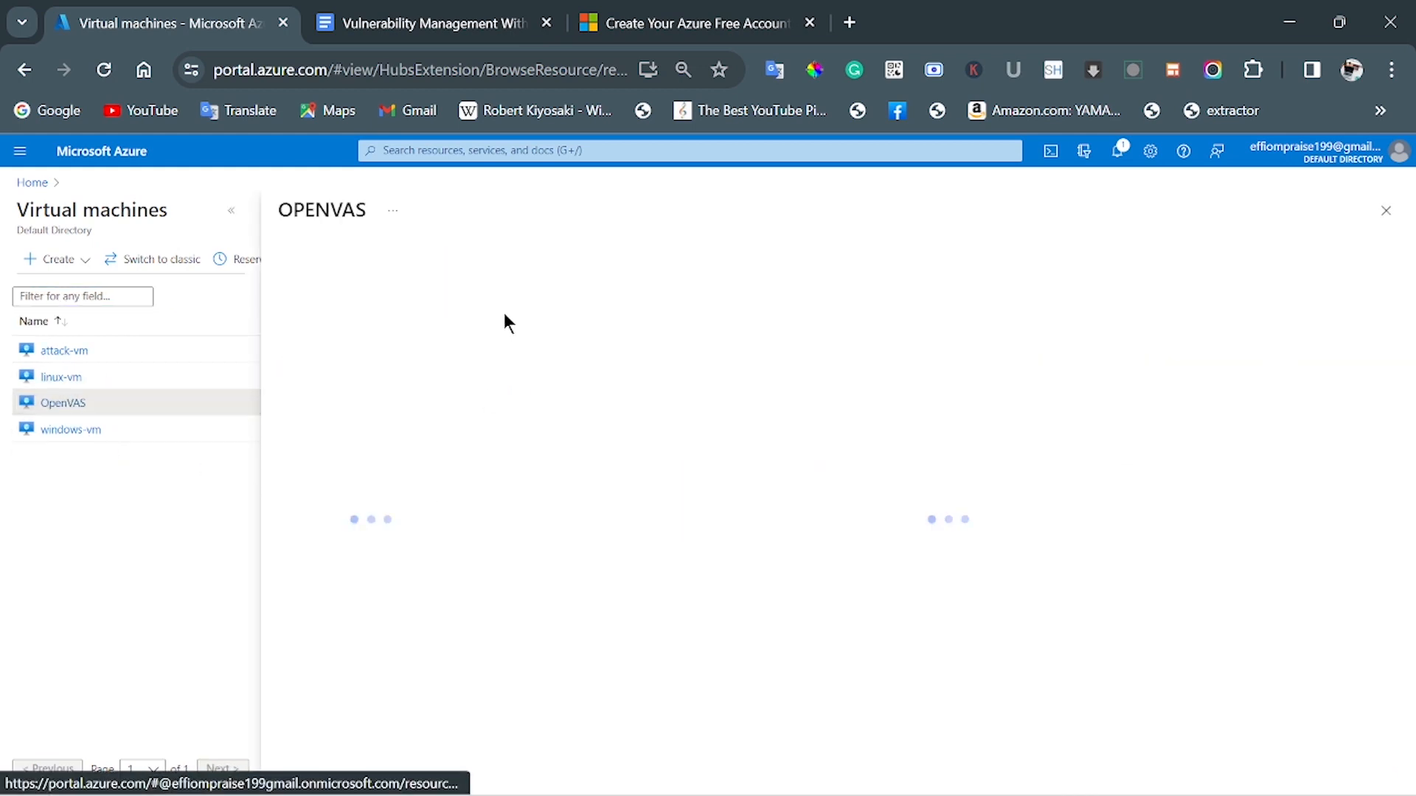
left_click(416, 23)
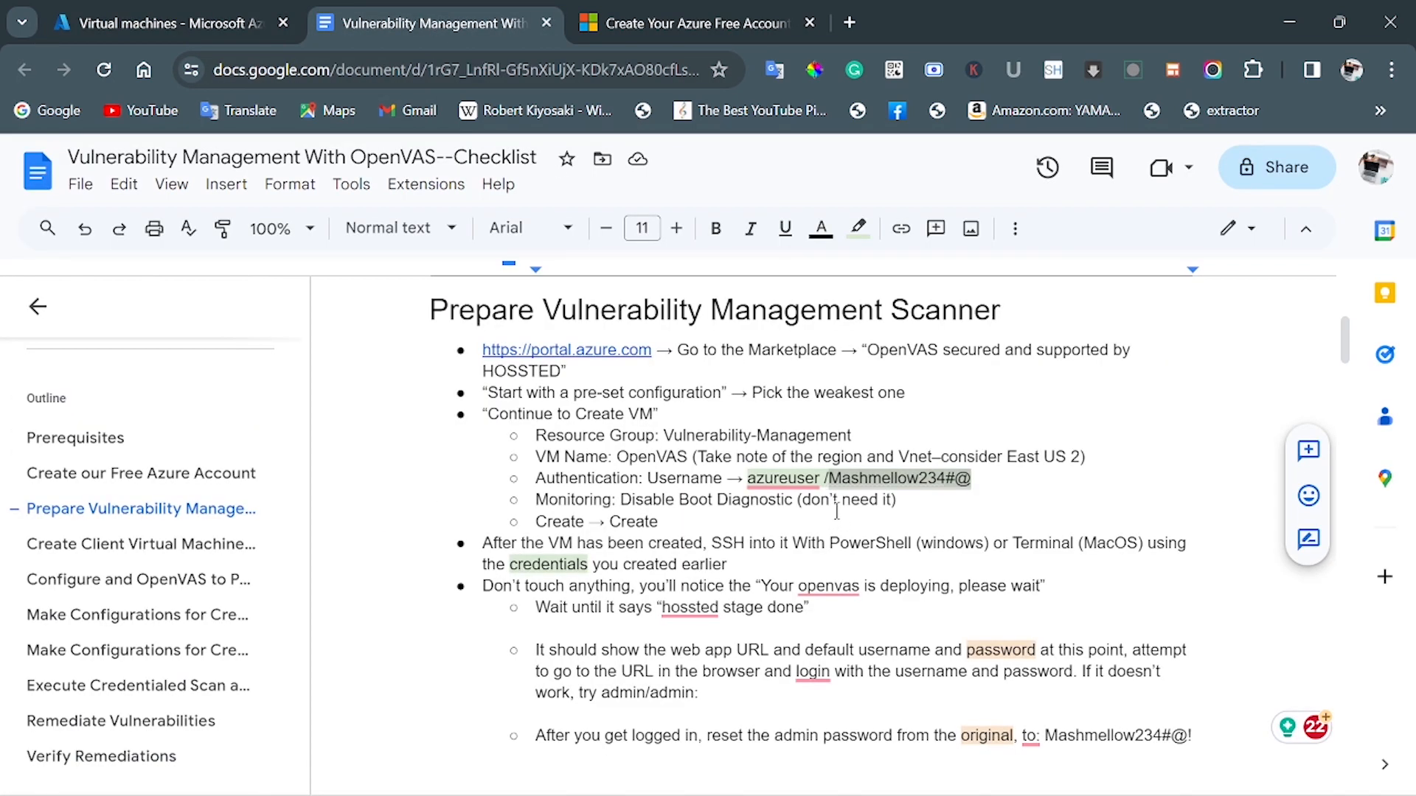
scroll(837, 511, "down", 1)
scroll(837, 511, "up", 1)
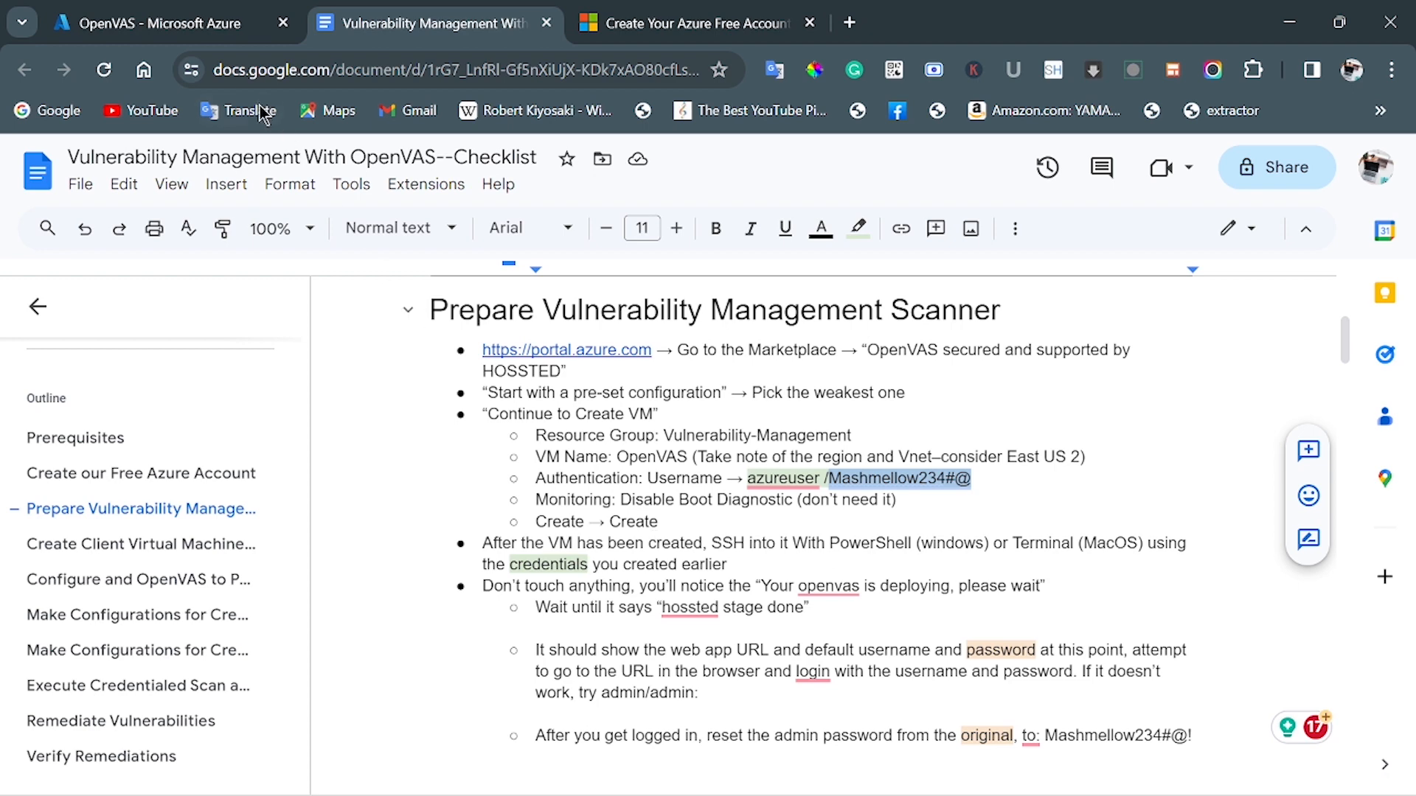
left_click(284, 29)
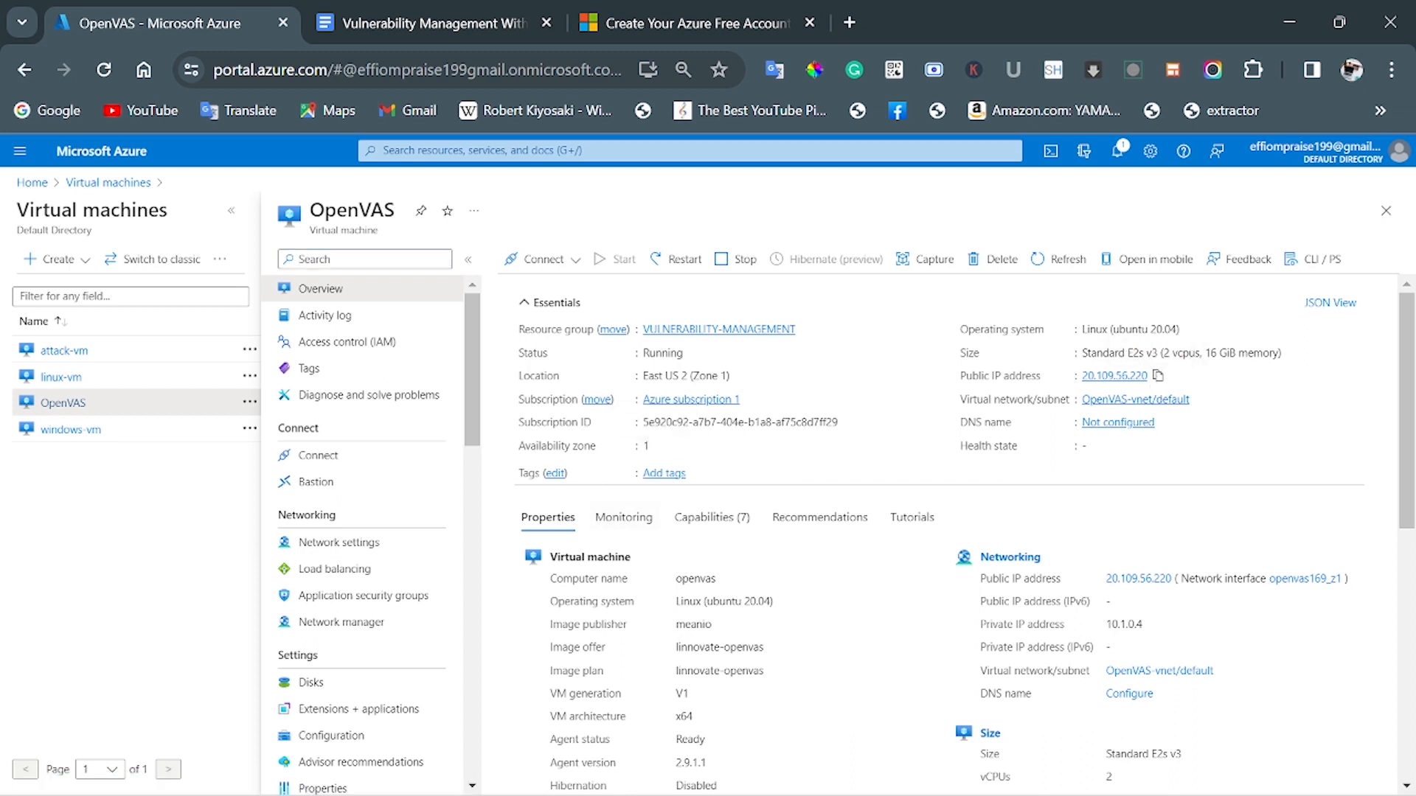
Find Windows PowerShell on the computer and launch it as administrator.
mouse_move(690, 794)
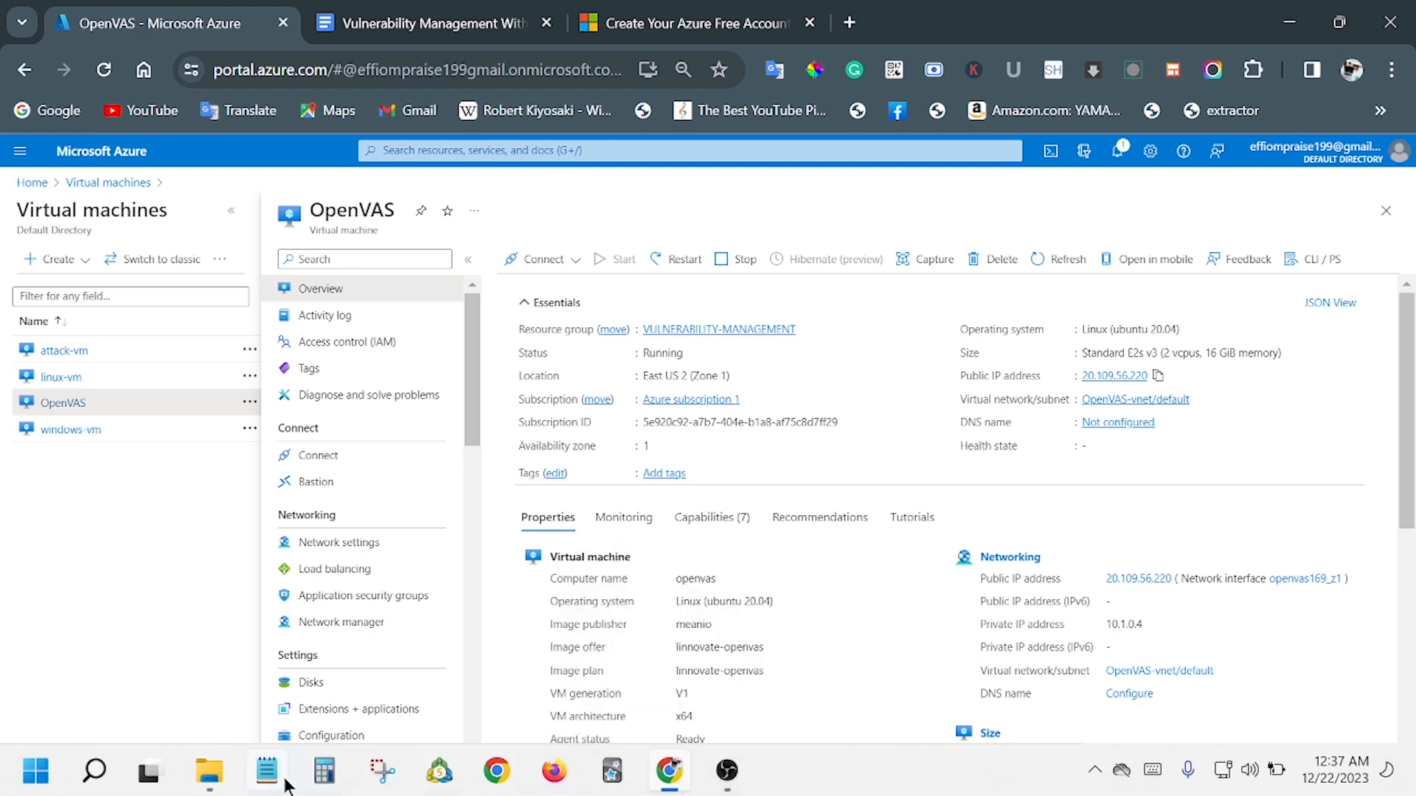
left_click(96, 772)
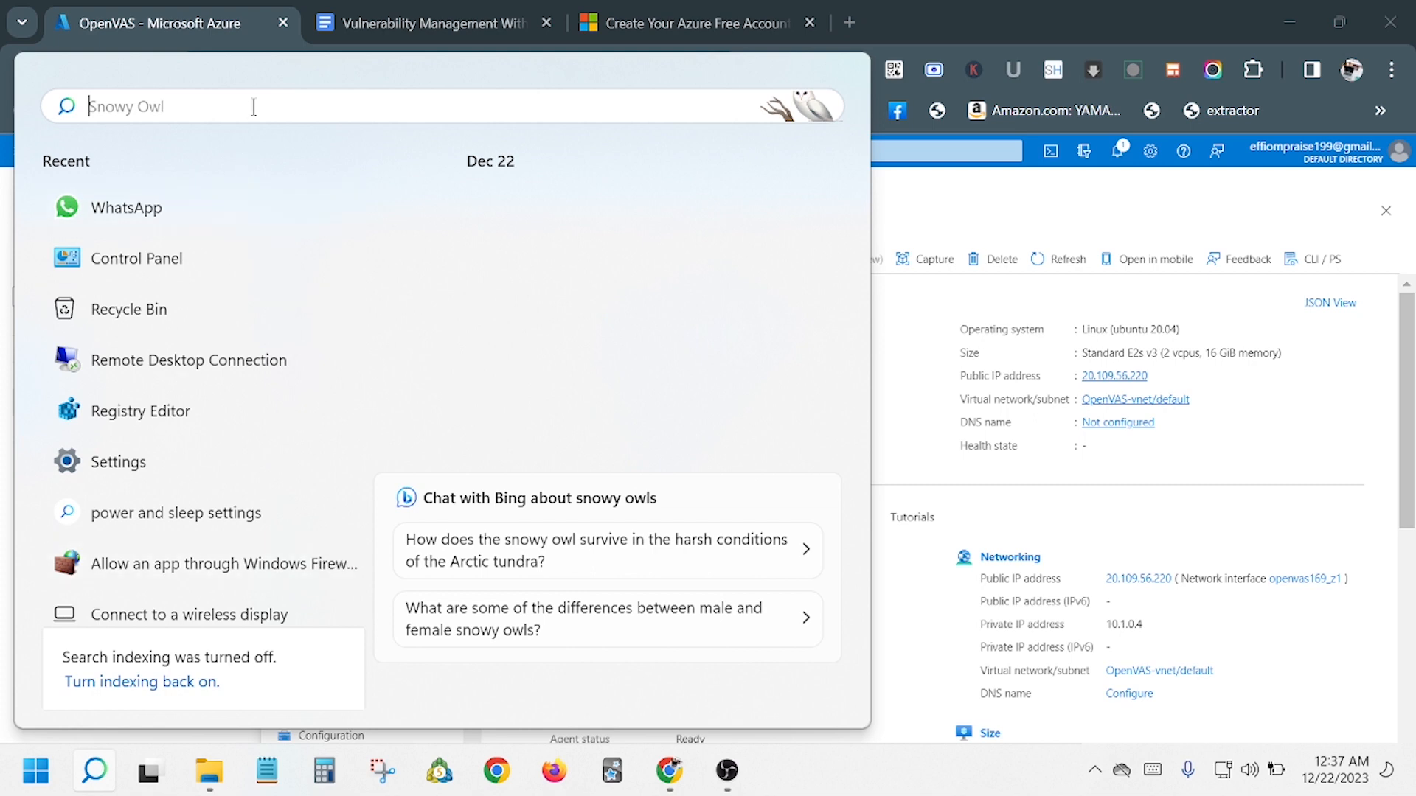
type("po")
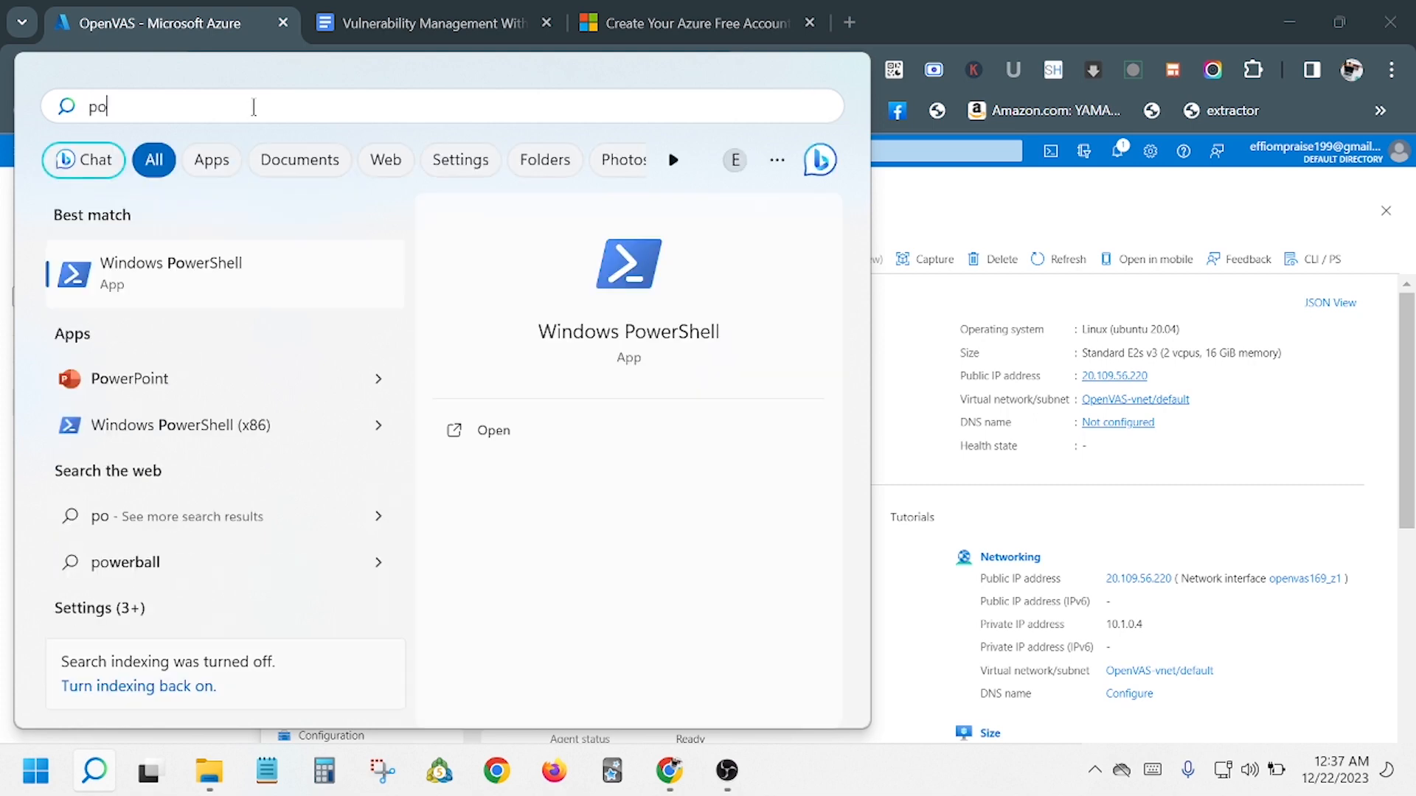
right_click(253, 291)
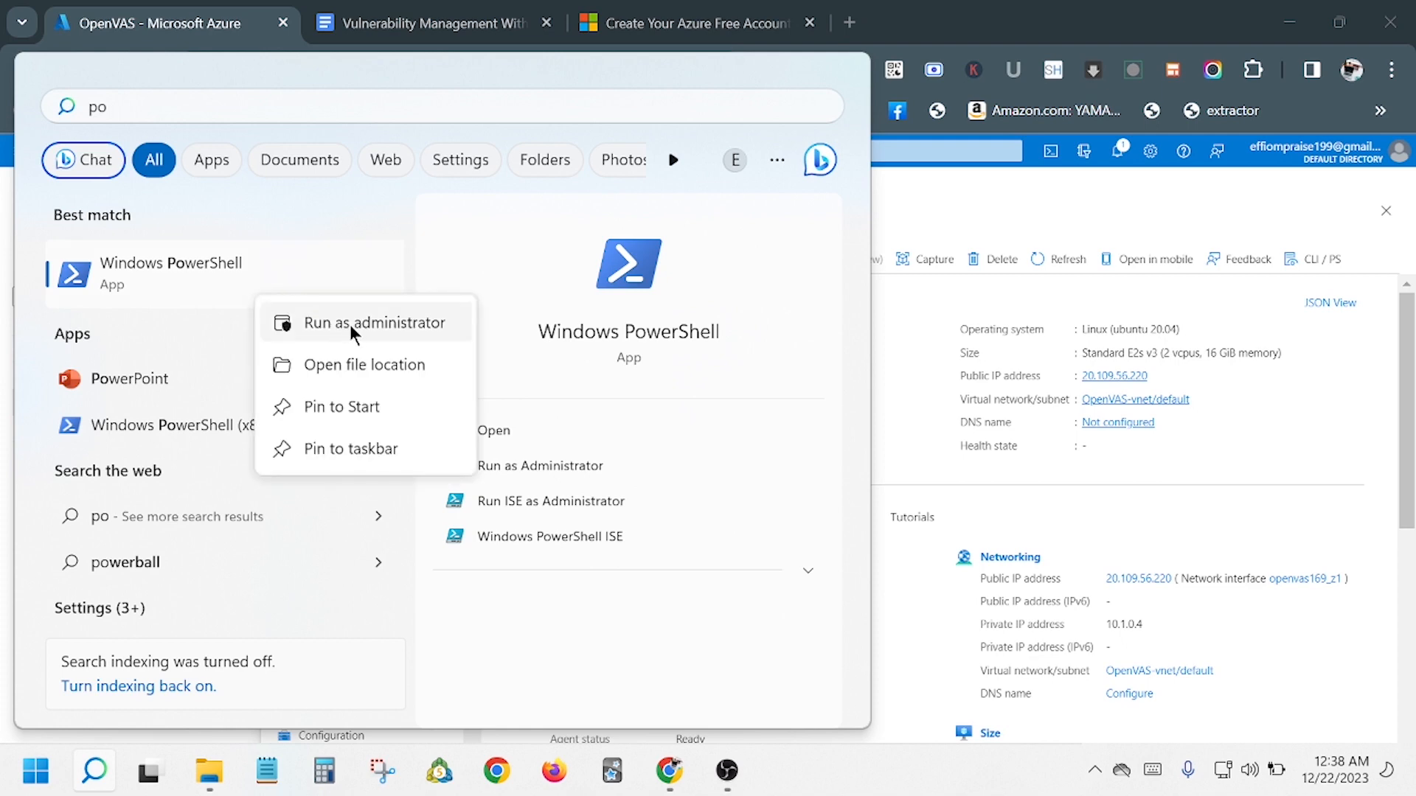
left_click(379, 321)
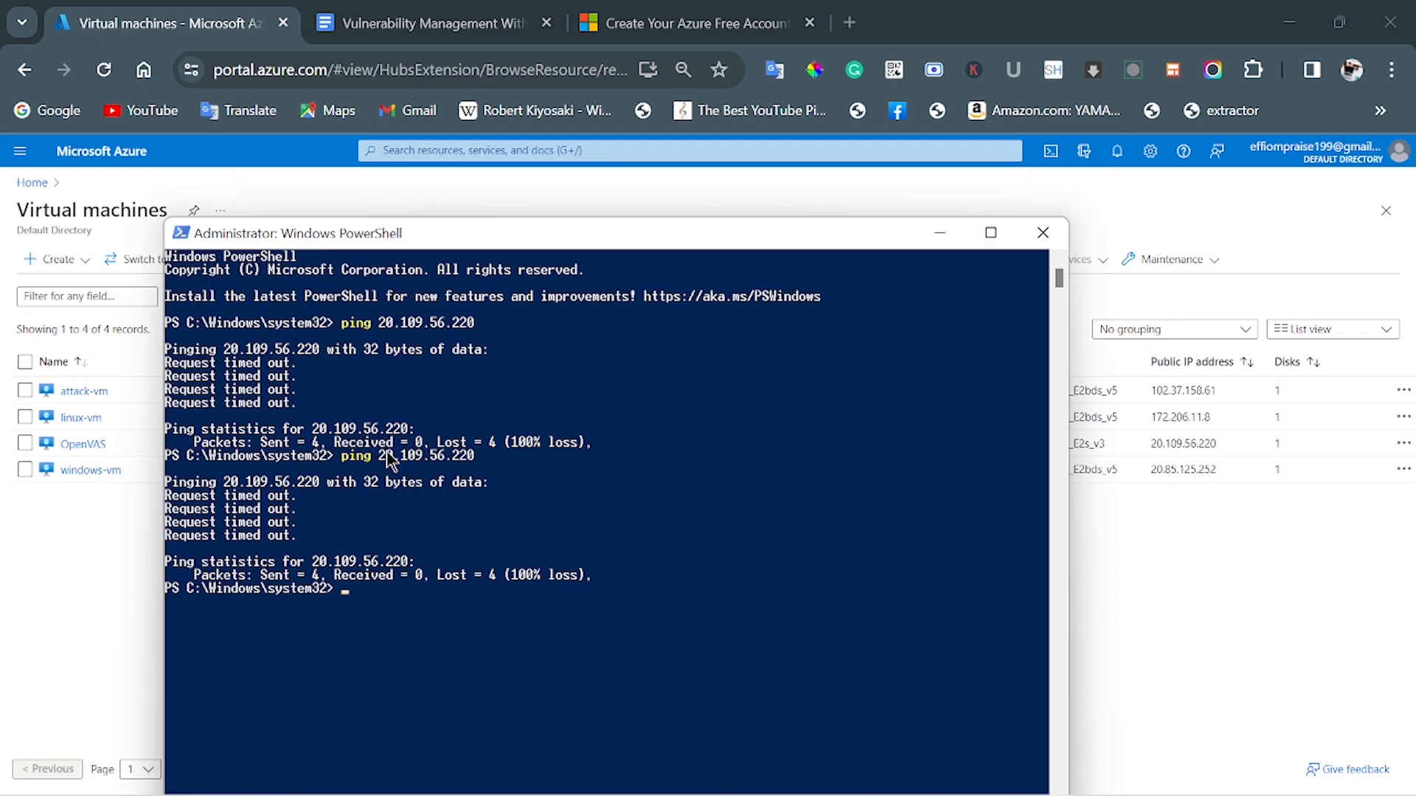
type("ssh azureuser@")
type("20.109.56.220")
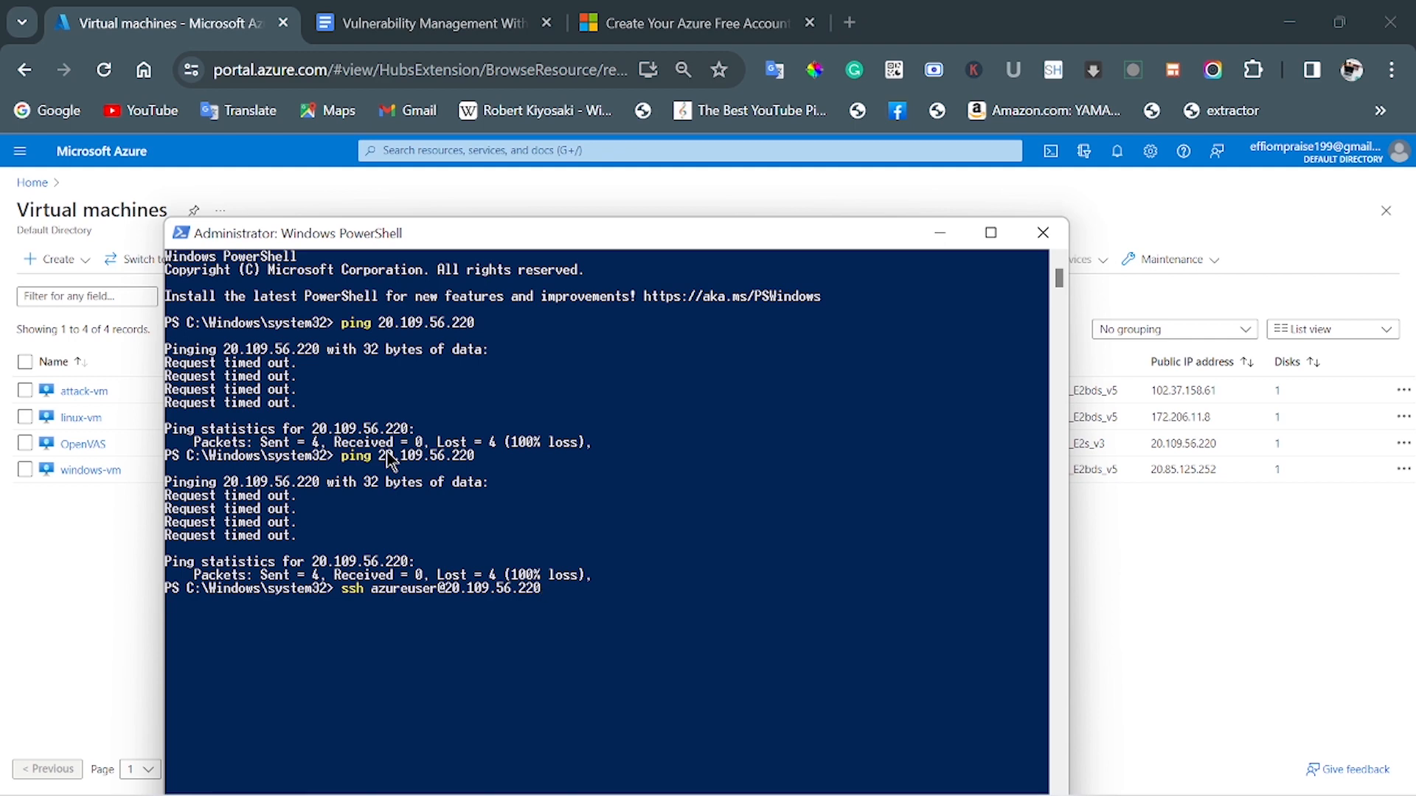
key("Return")
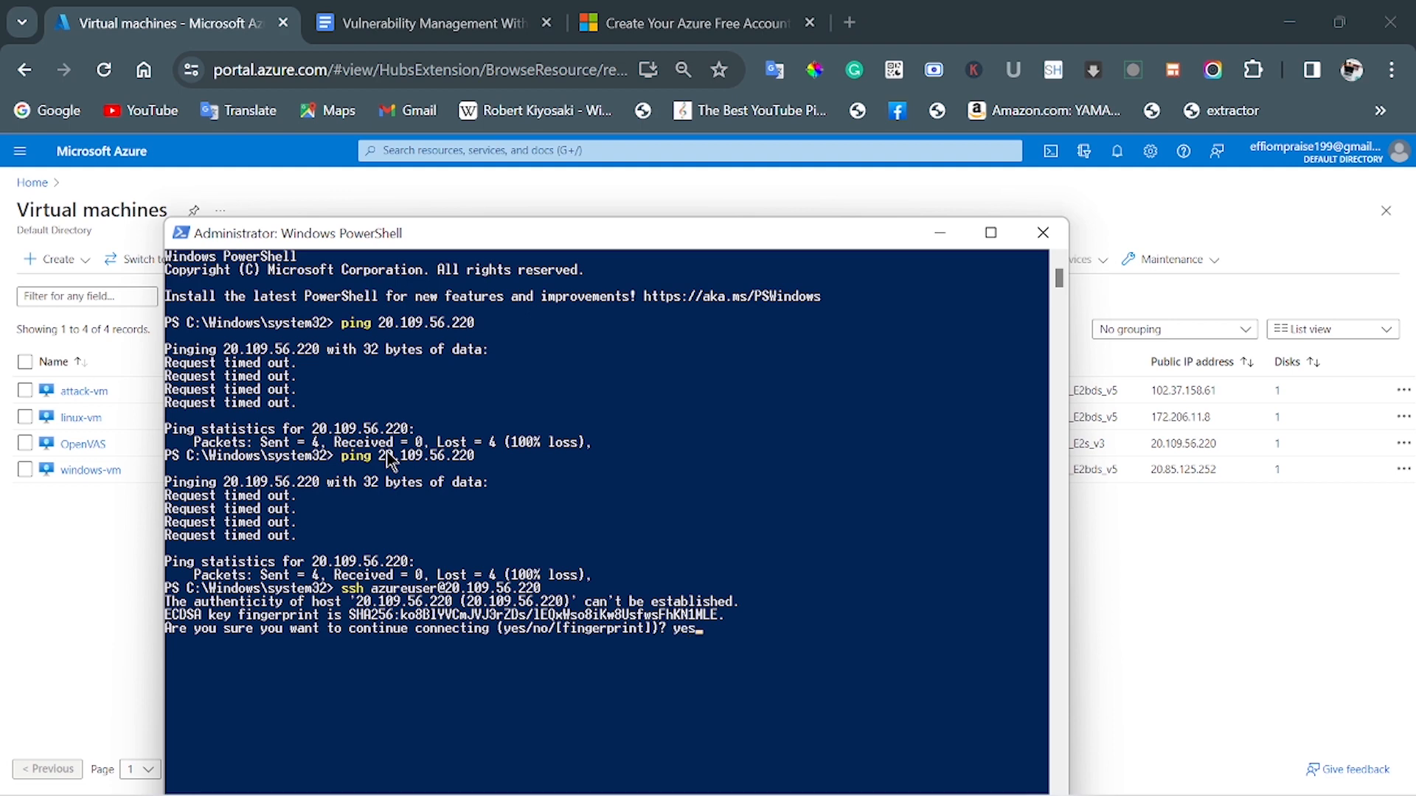
key("Return")
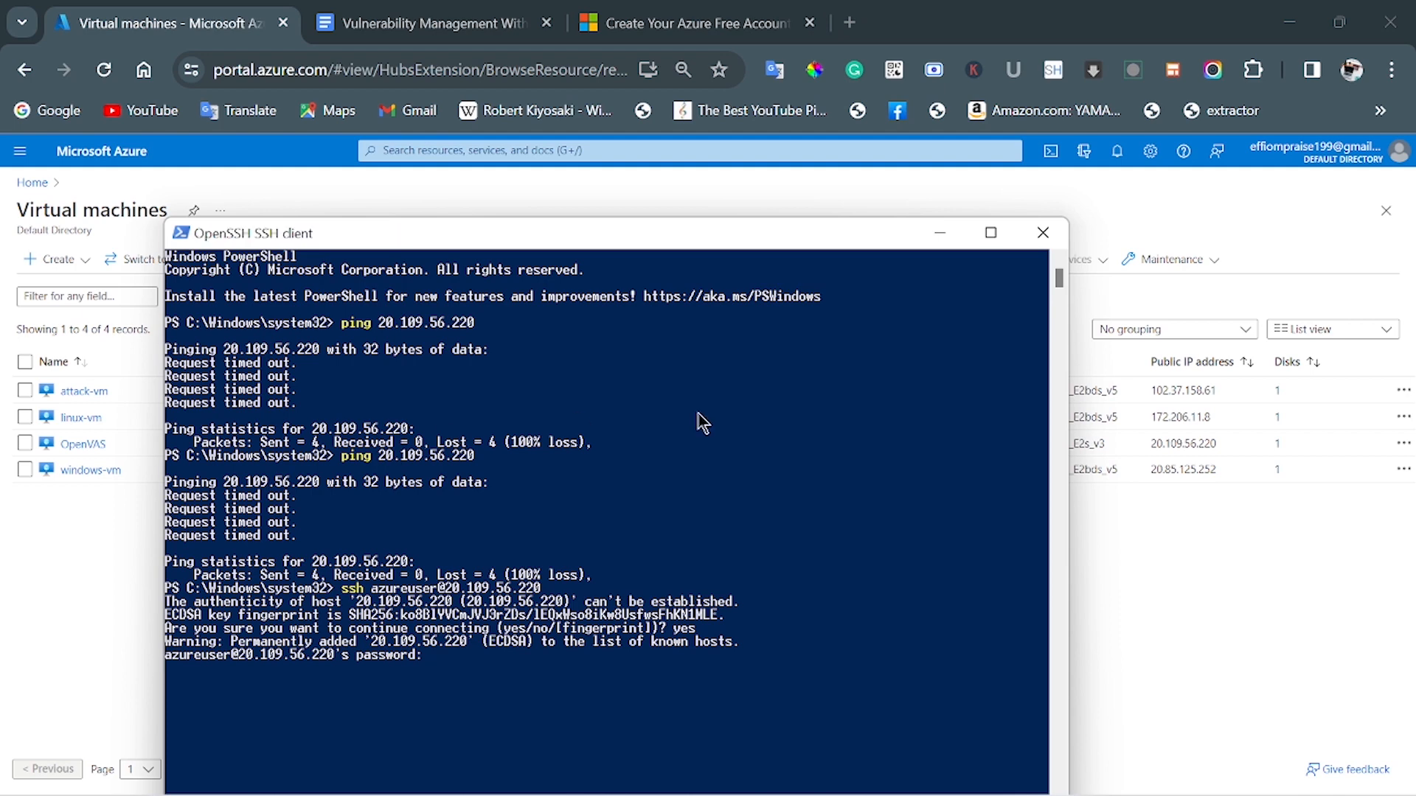
left_click_drag(659, 241, 635, 177)
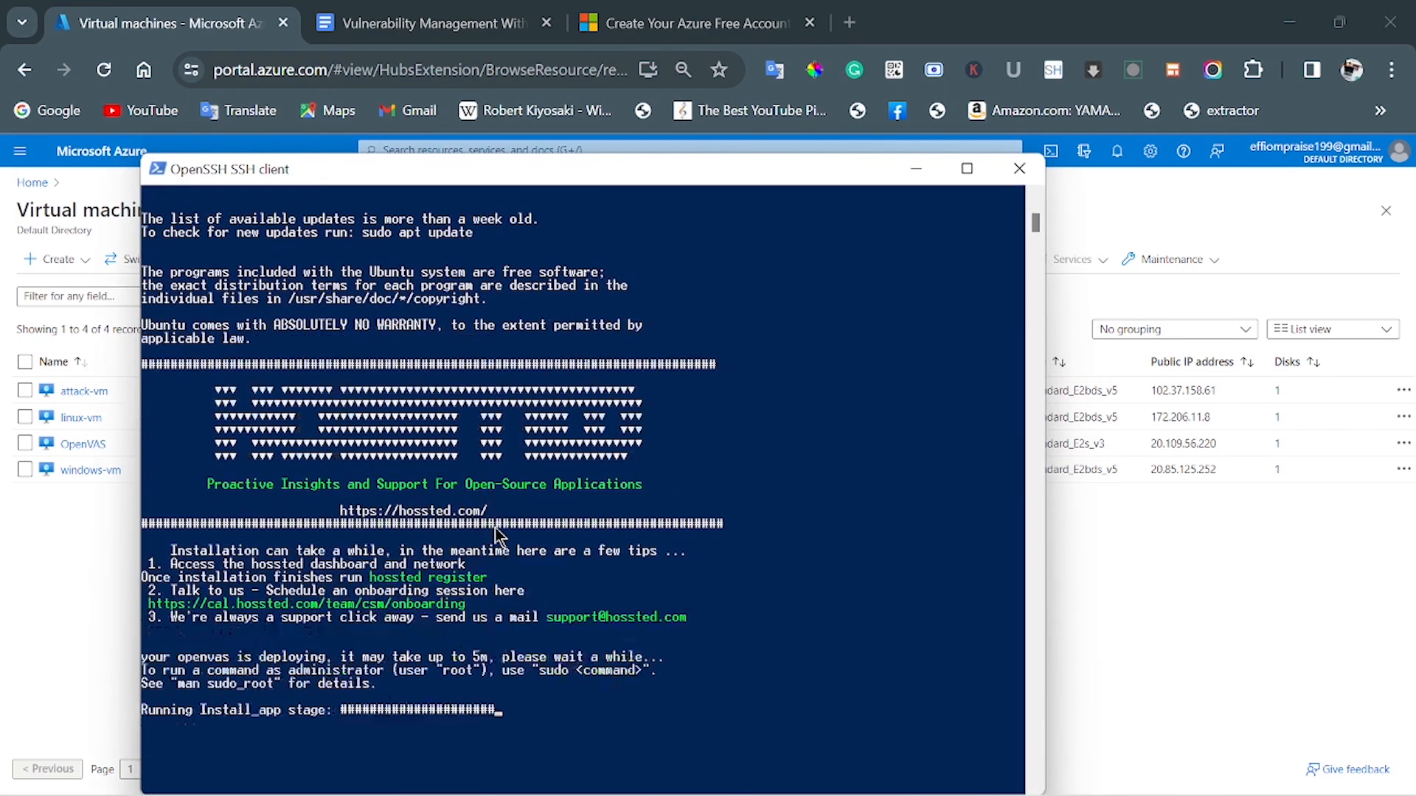
Review the checklist's deployment wait and web login instructions, and examine the OpenVAS installation output in the SSH session.
left_click(455, 28)
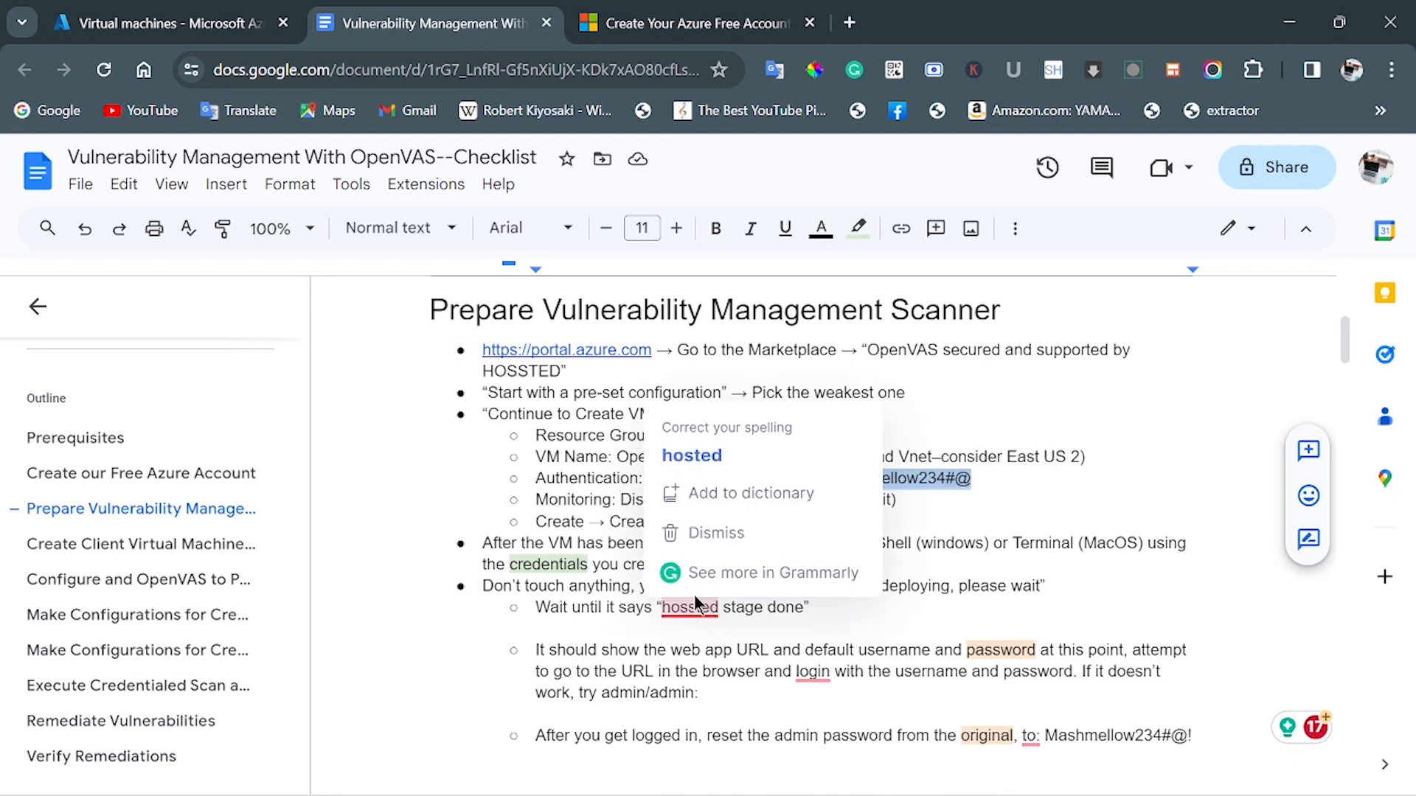
left_click(887, 626)
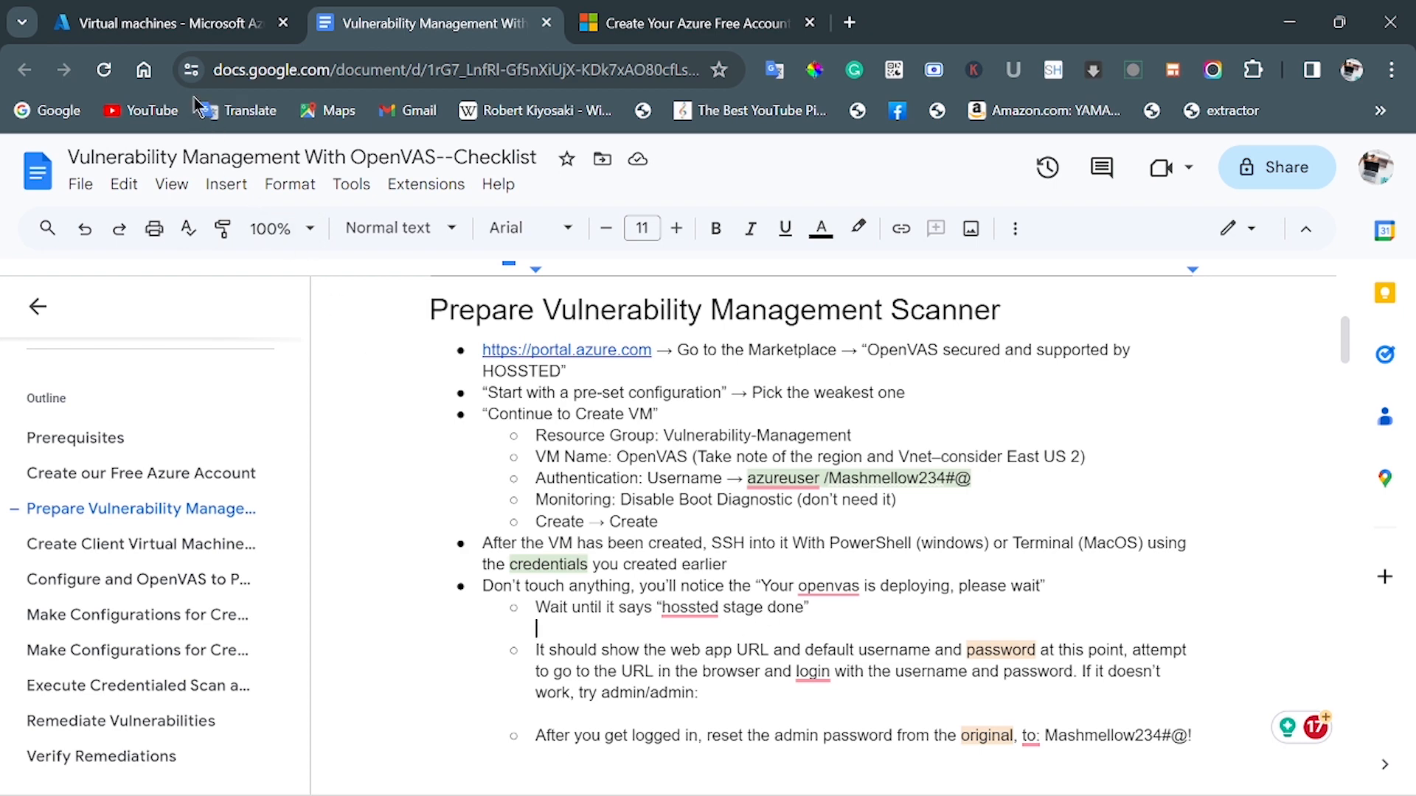
left_click(177, 24)
mouse_move(915, 793)
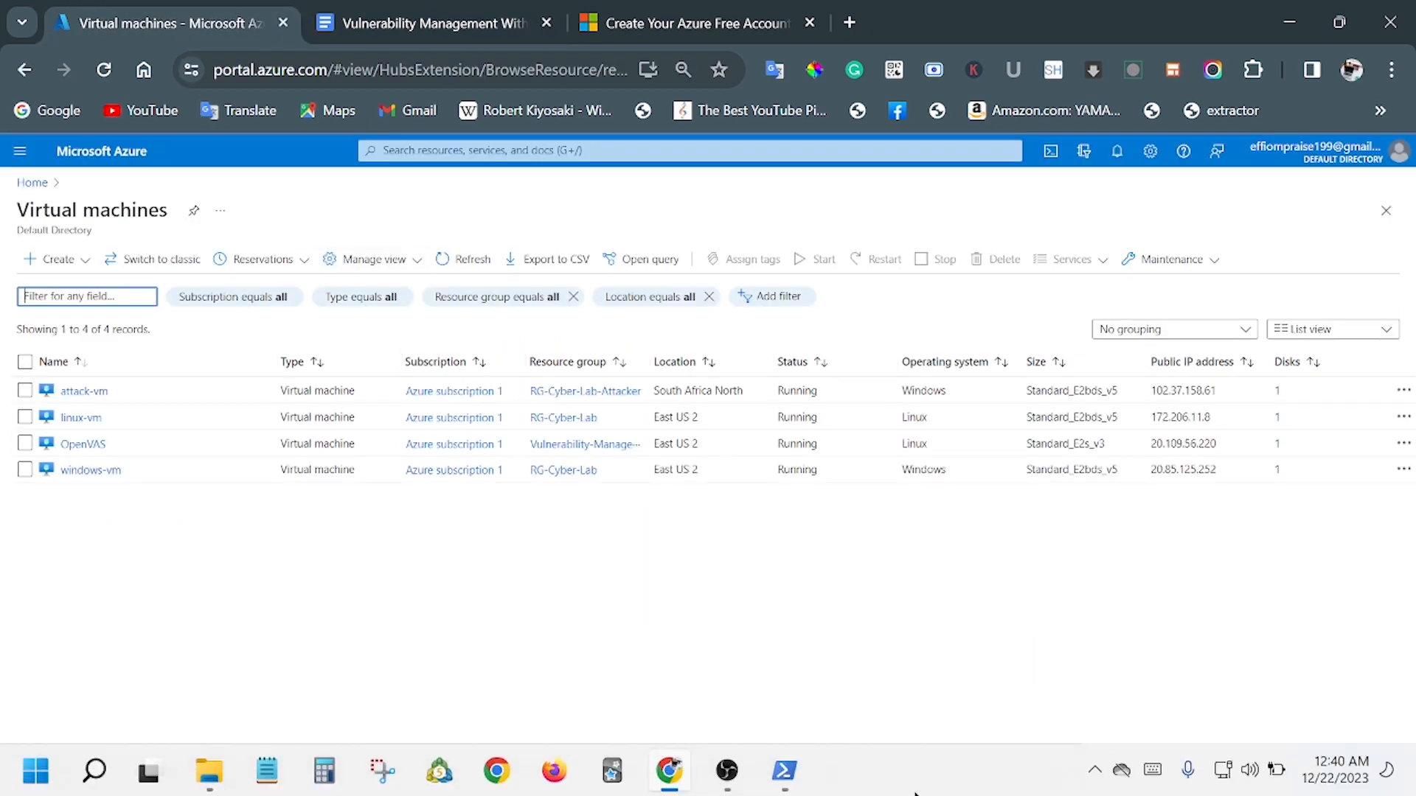
left_click(782, 773)
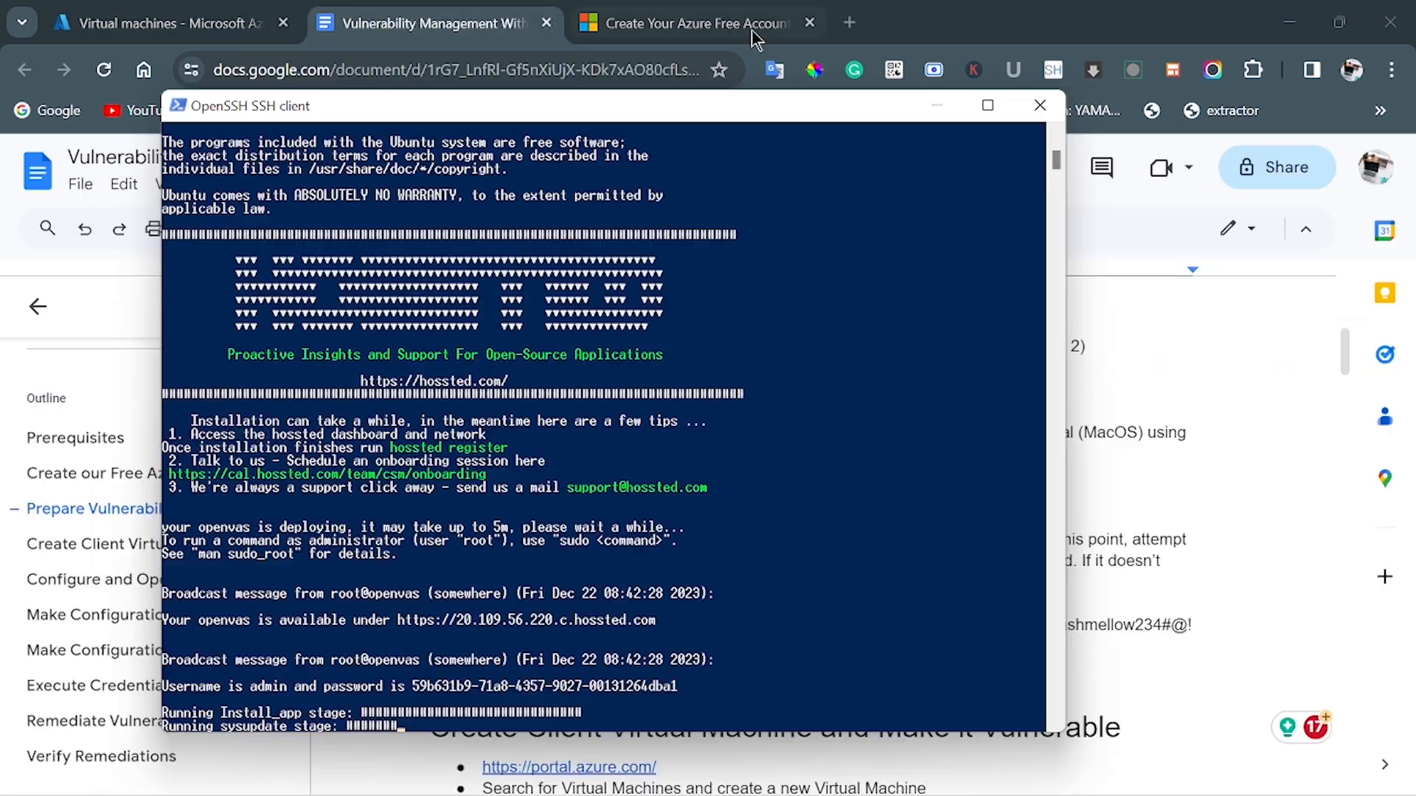
left_click(934, 107)
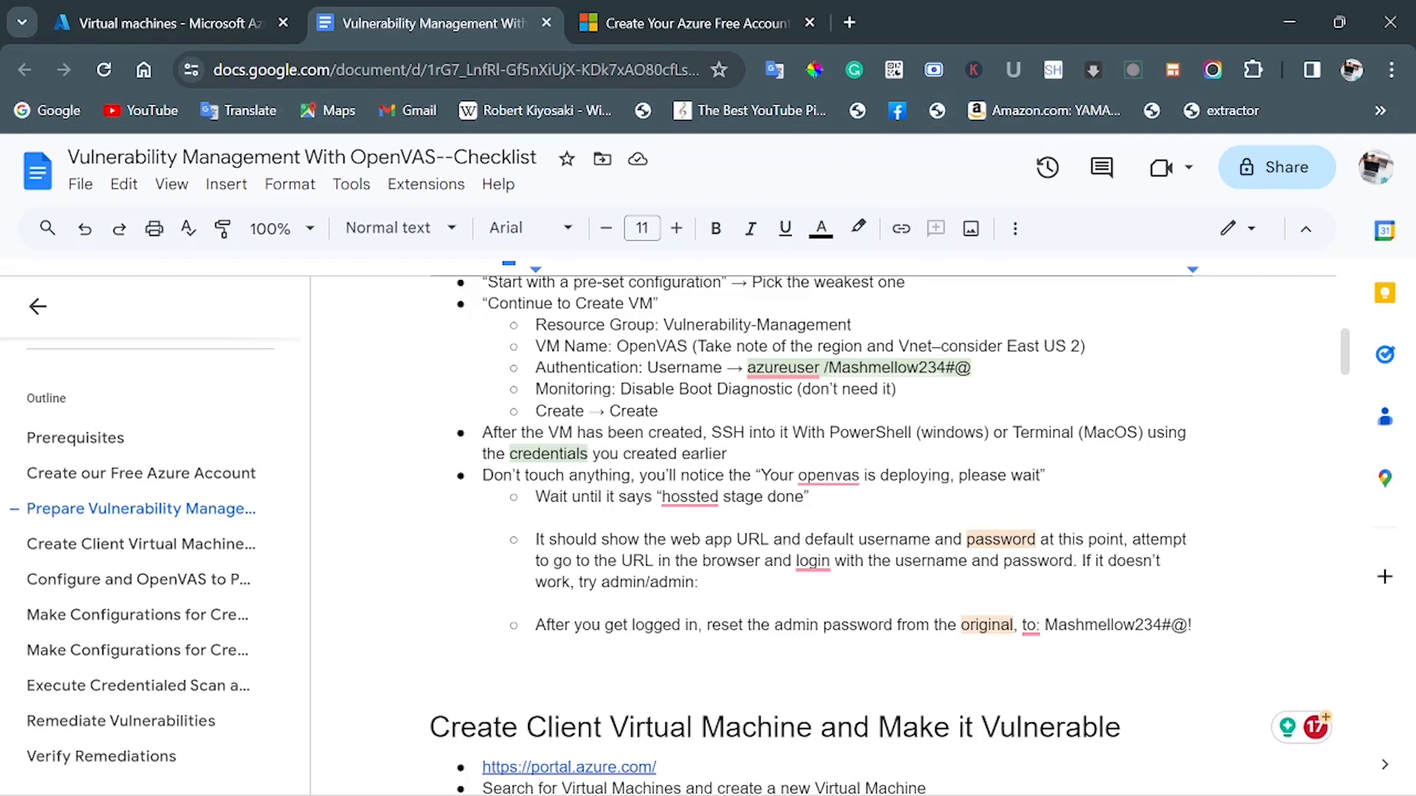
left_click(785, 772)
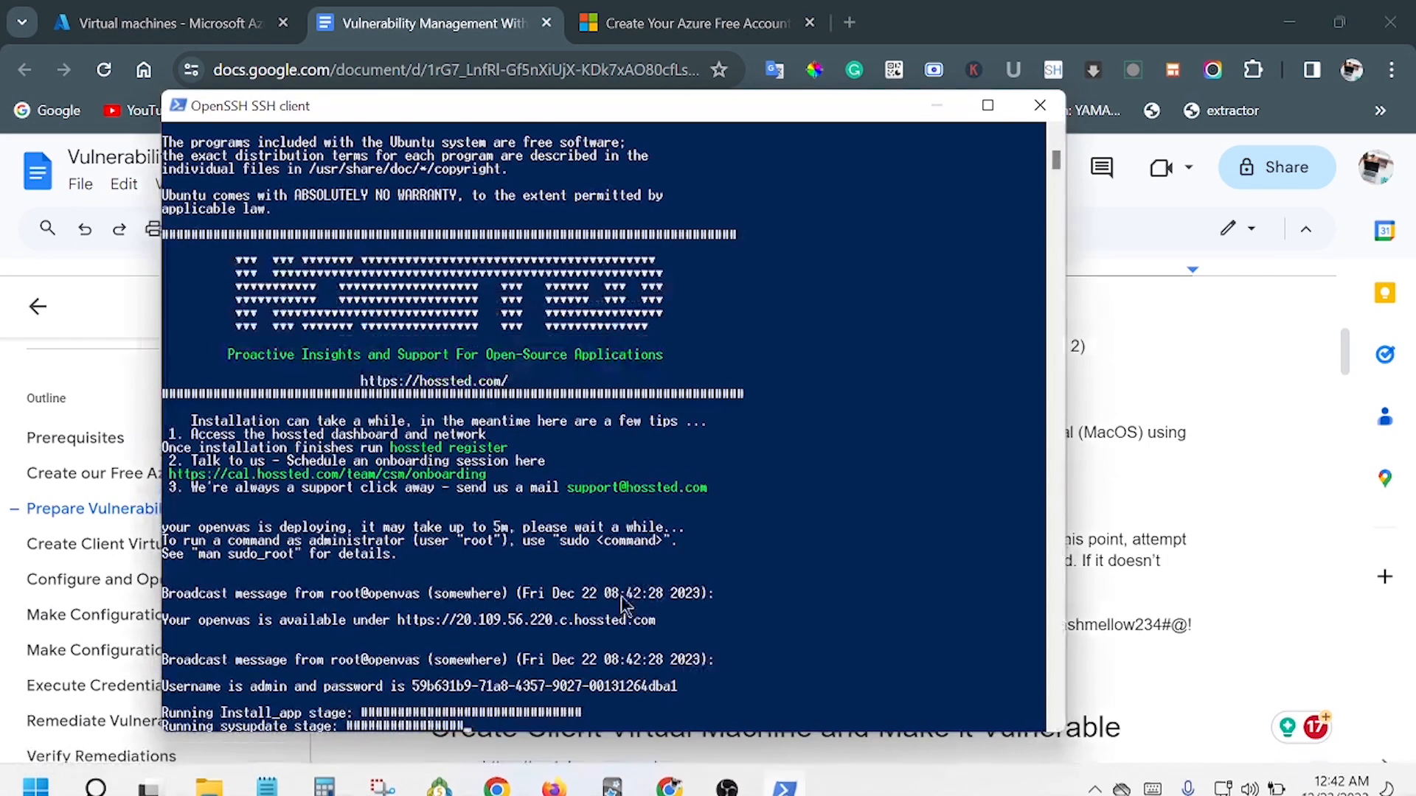
scroll(619, 583, "up", 1)
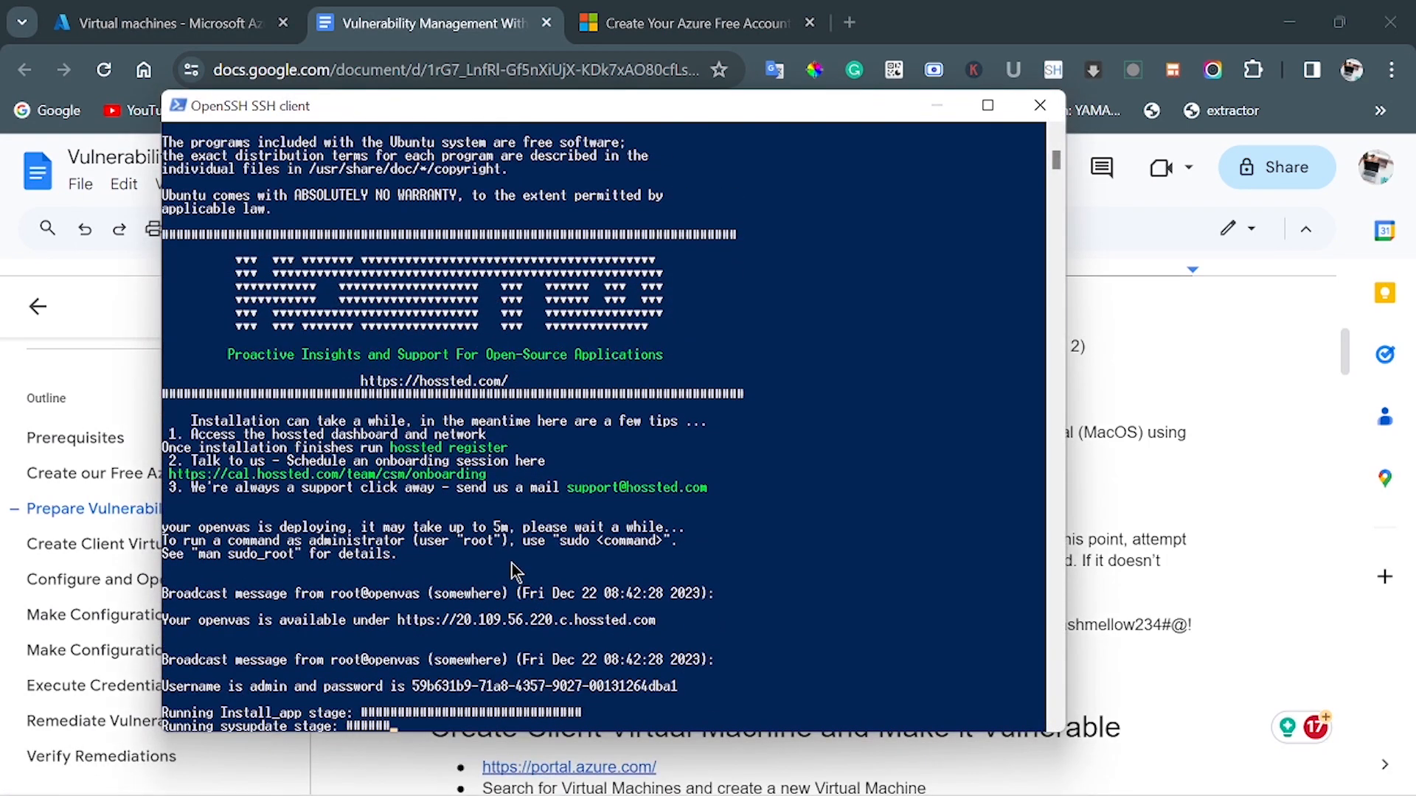
scroll(426, 599, "down", 1)
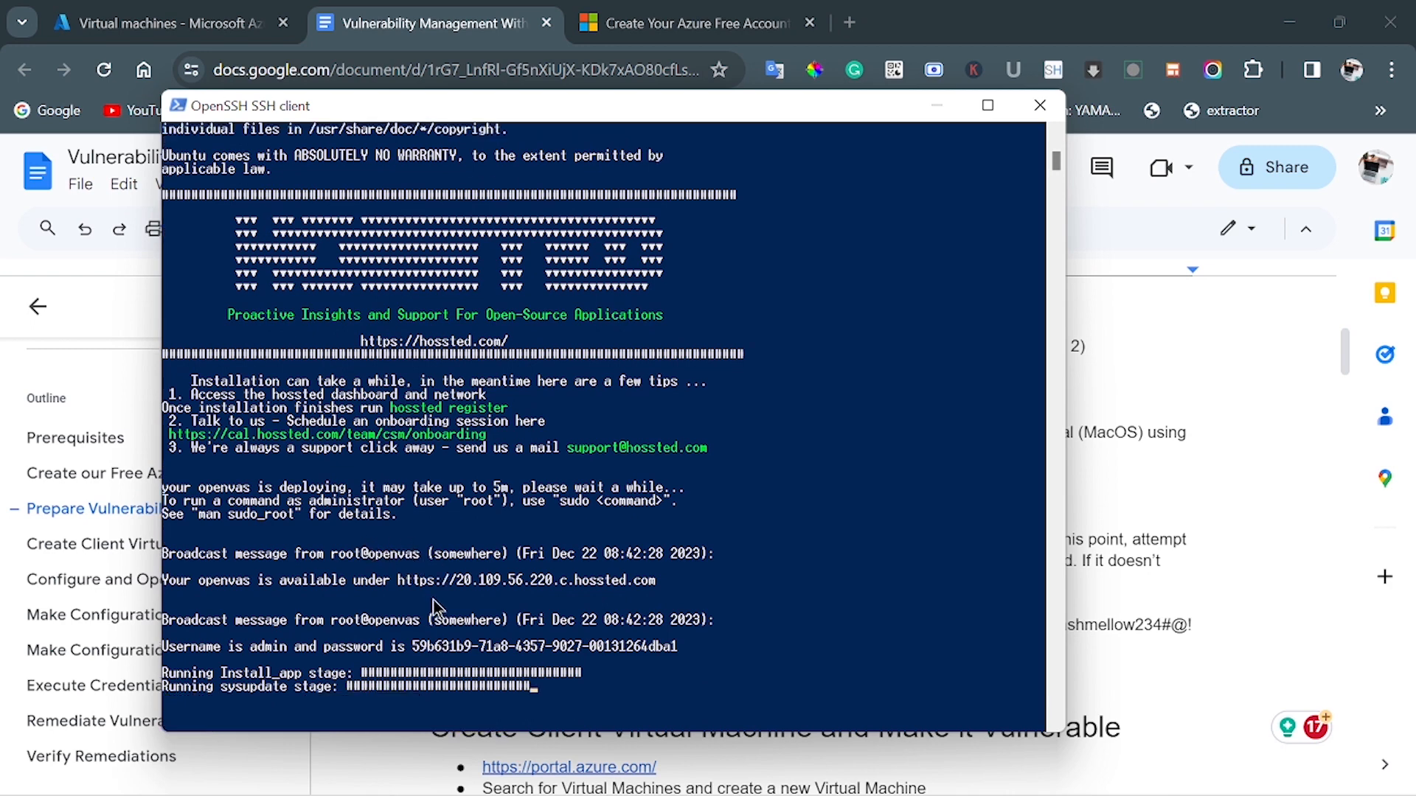
scroll(490, 620, "down", 1)
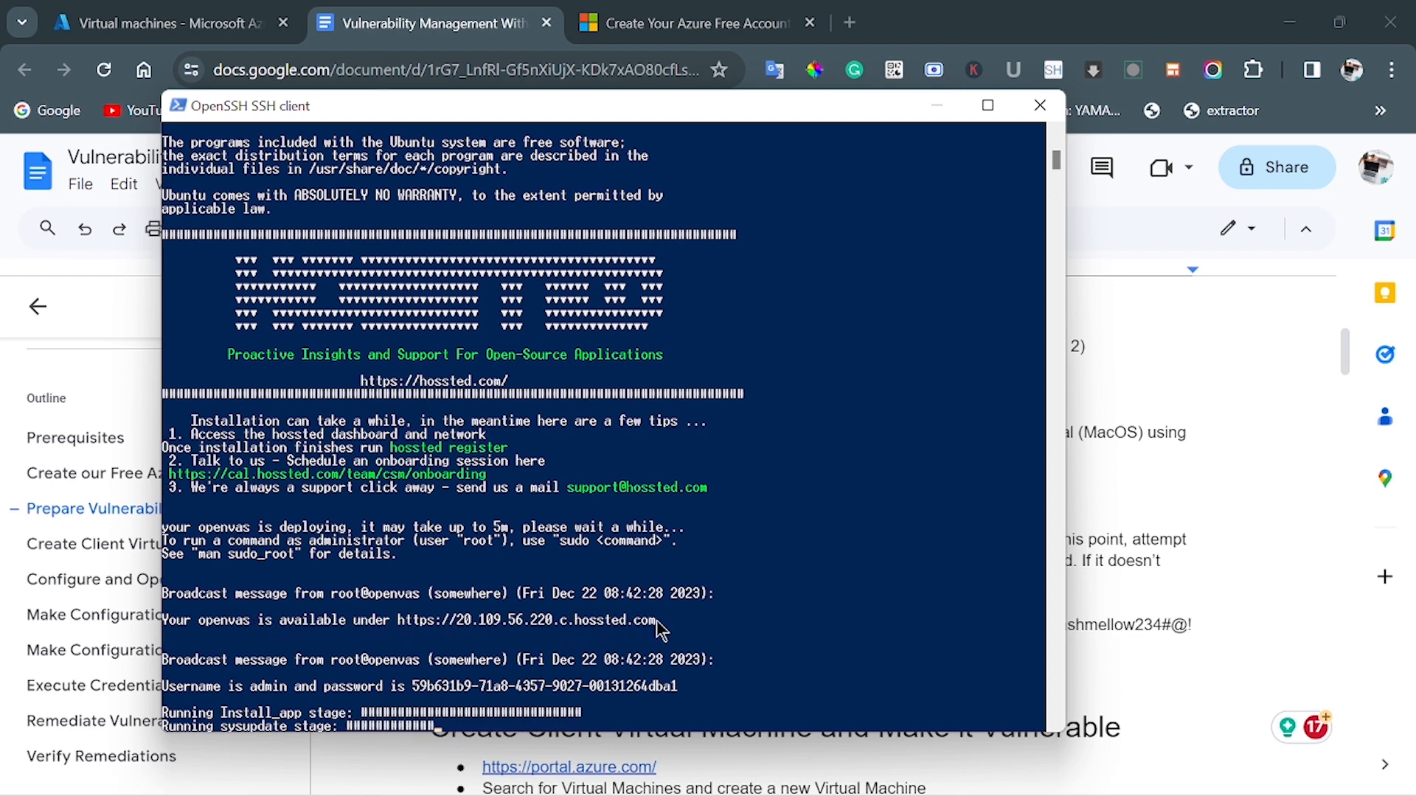
left_click_drag(657, 622, 443, 622)
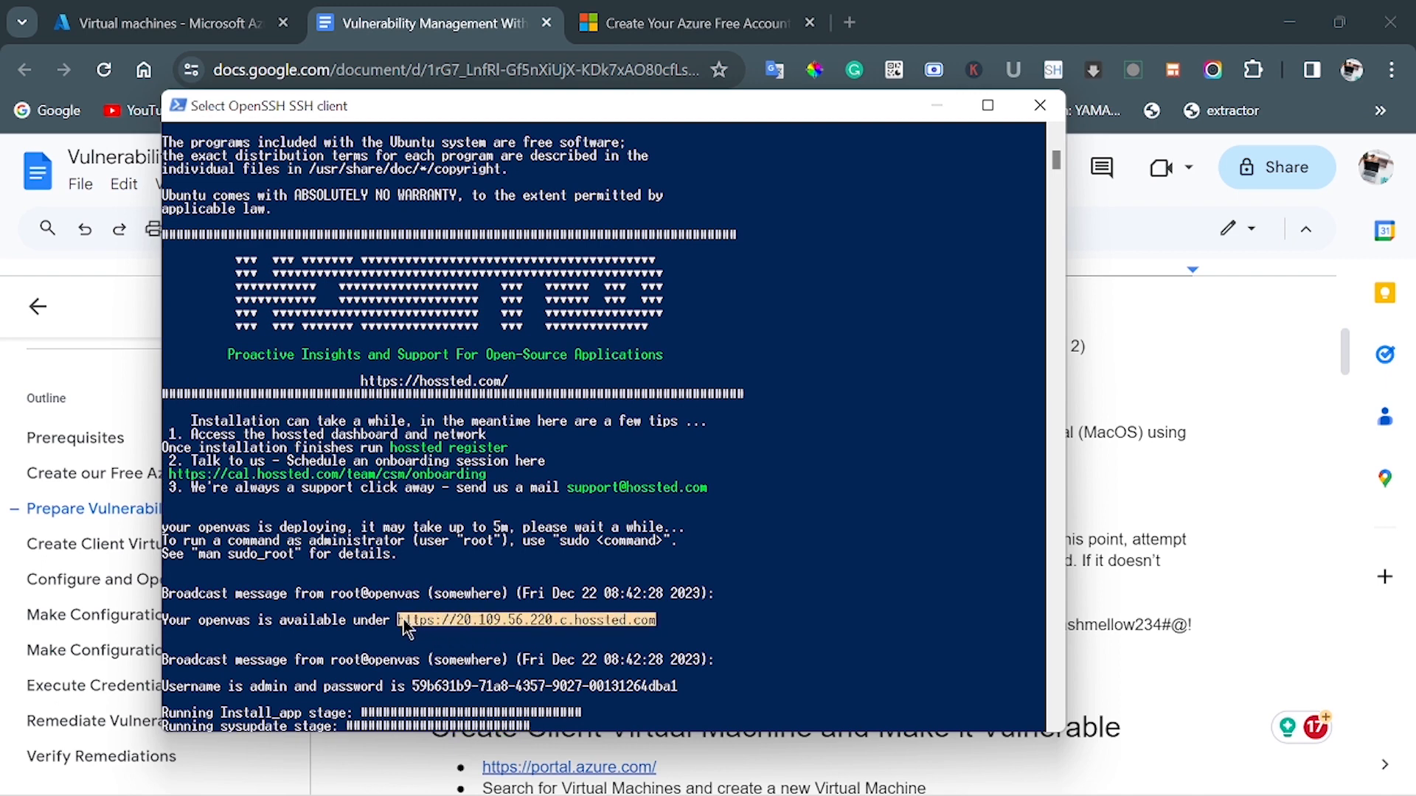
key("ctrl+c")
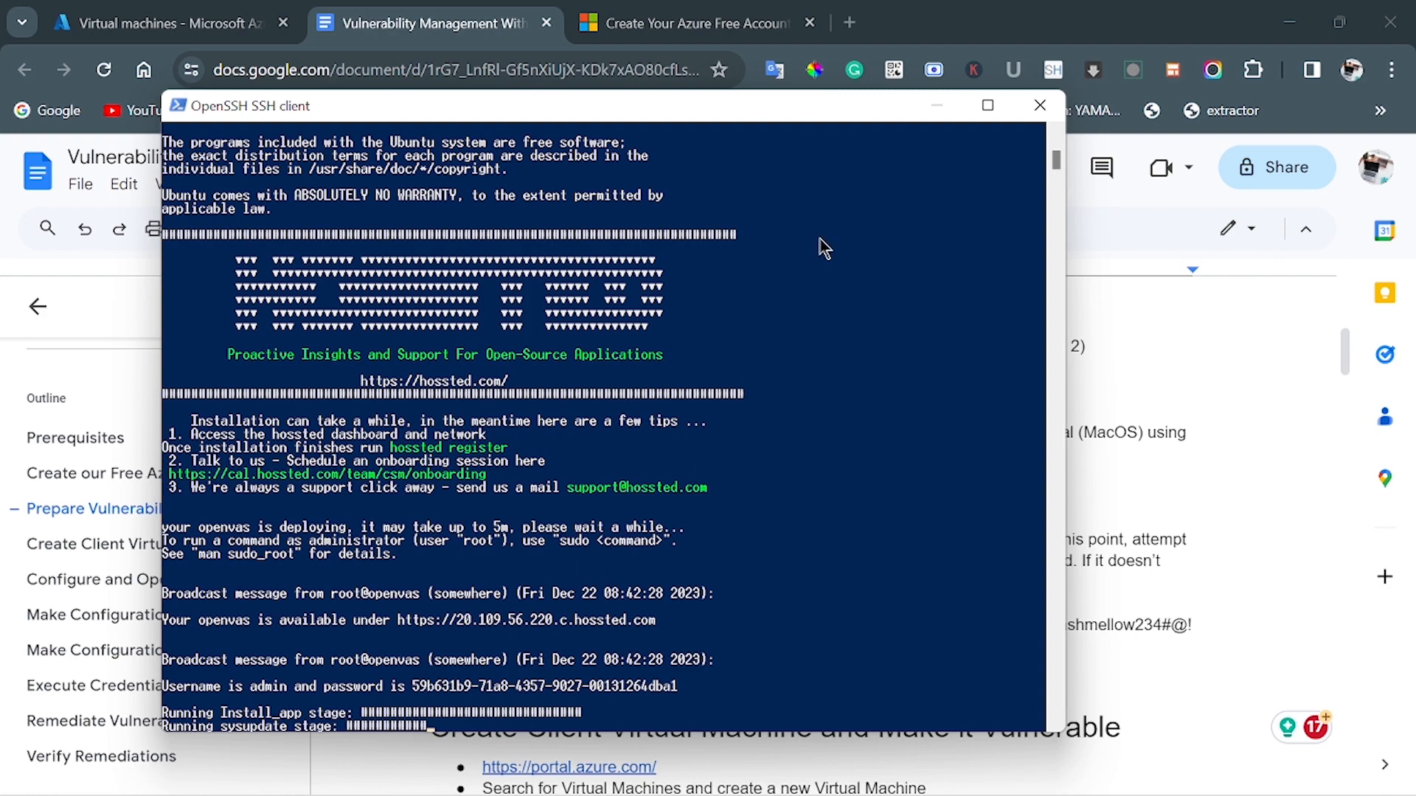
left_click(848, 23)
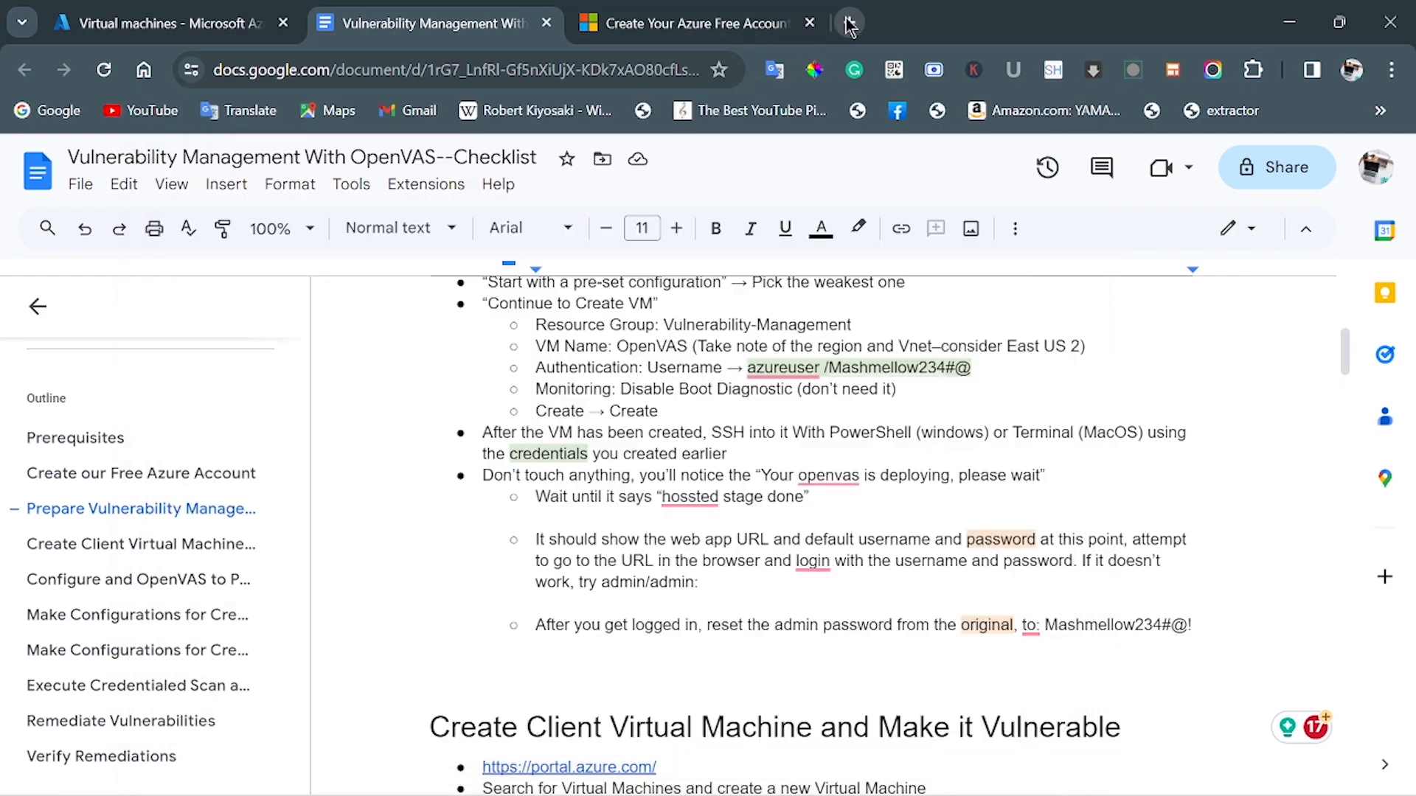
left_click(848, 23)
key("ctrl+v")
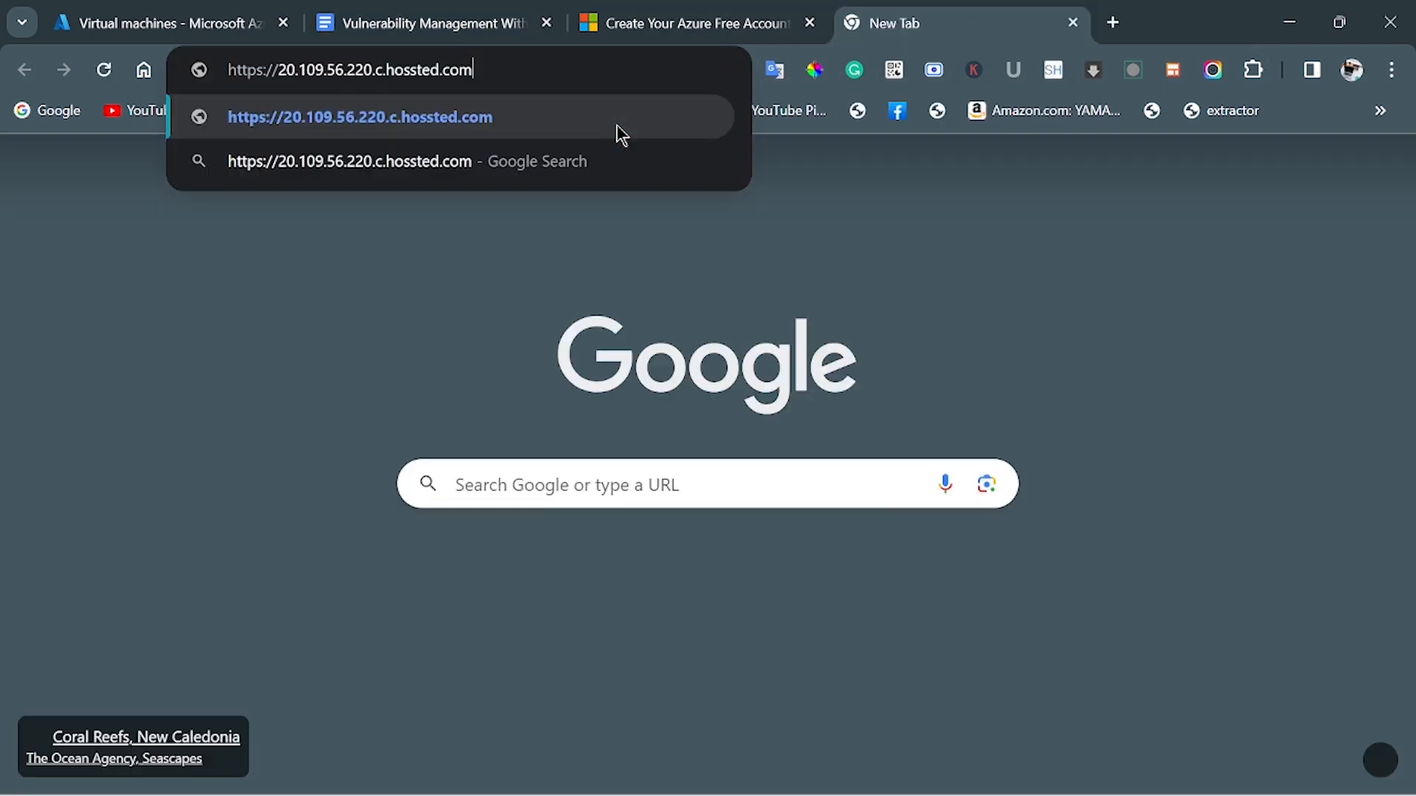
left_click(618, 127)
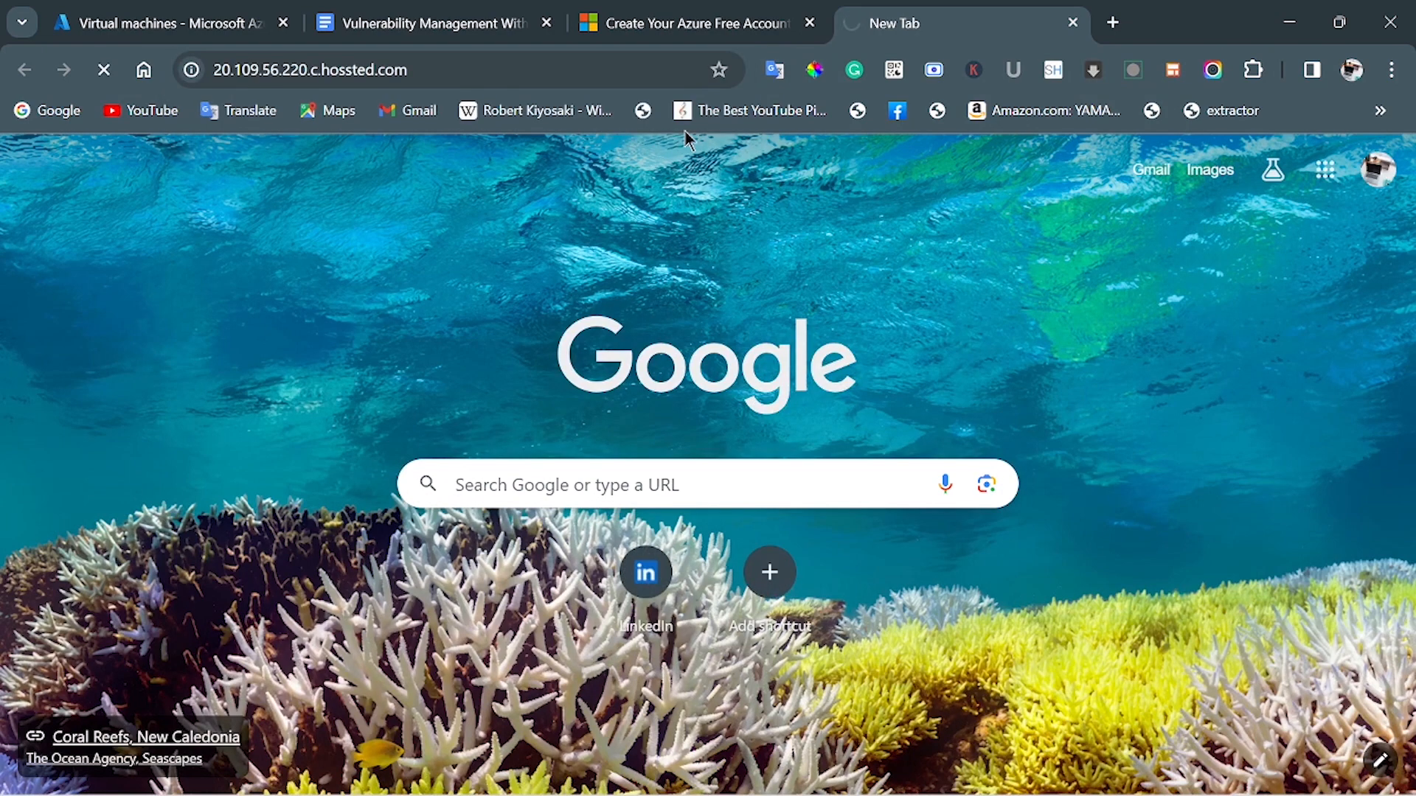
Copy the default admin password from the SSH output and sign in to Greenbone Security Assistant as admin with that password.
mouse_move(1036, 793)
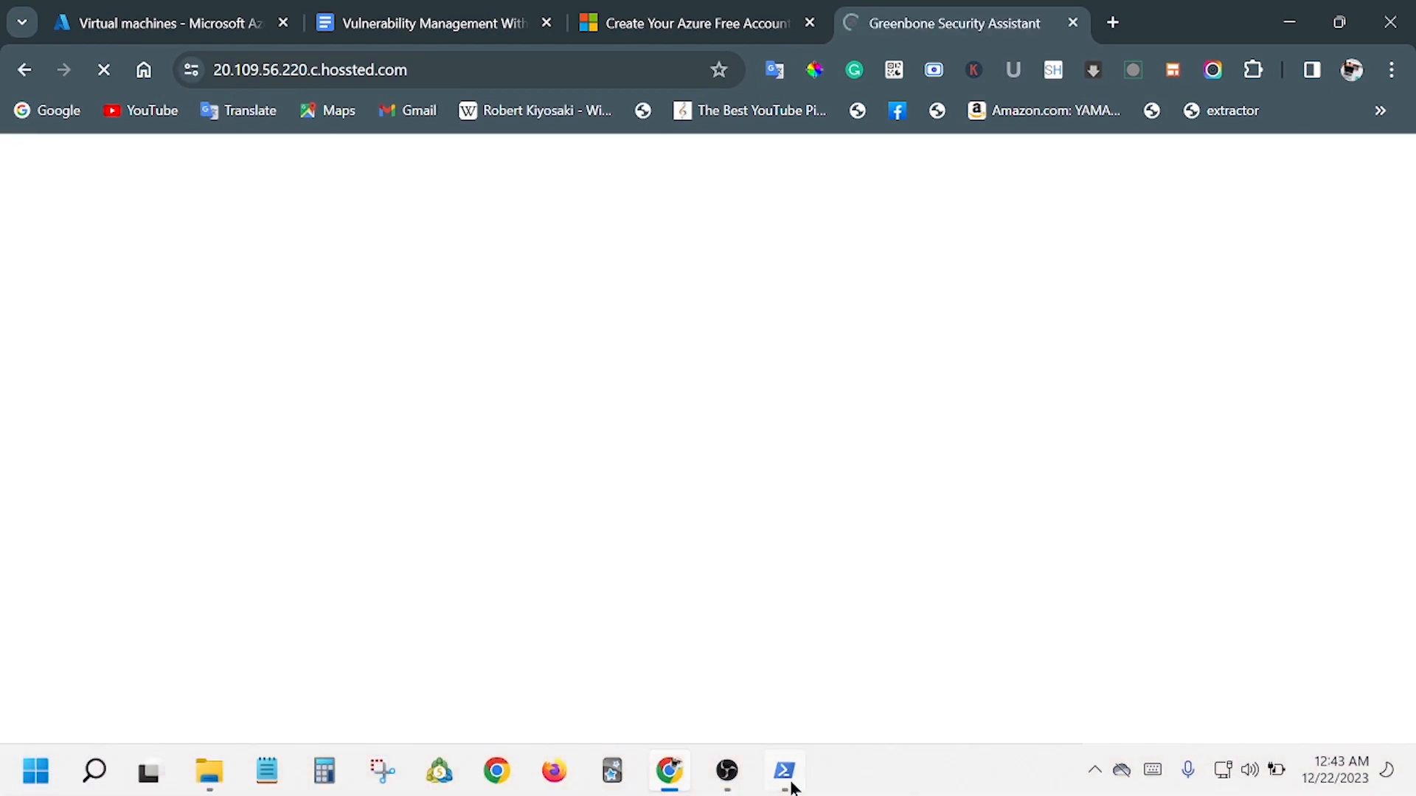
left_click(785, 784)
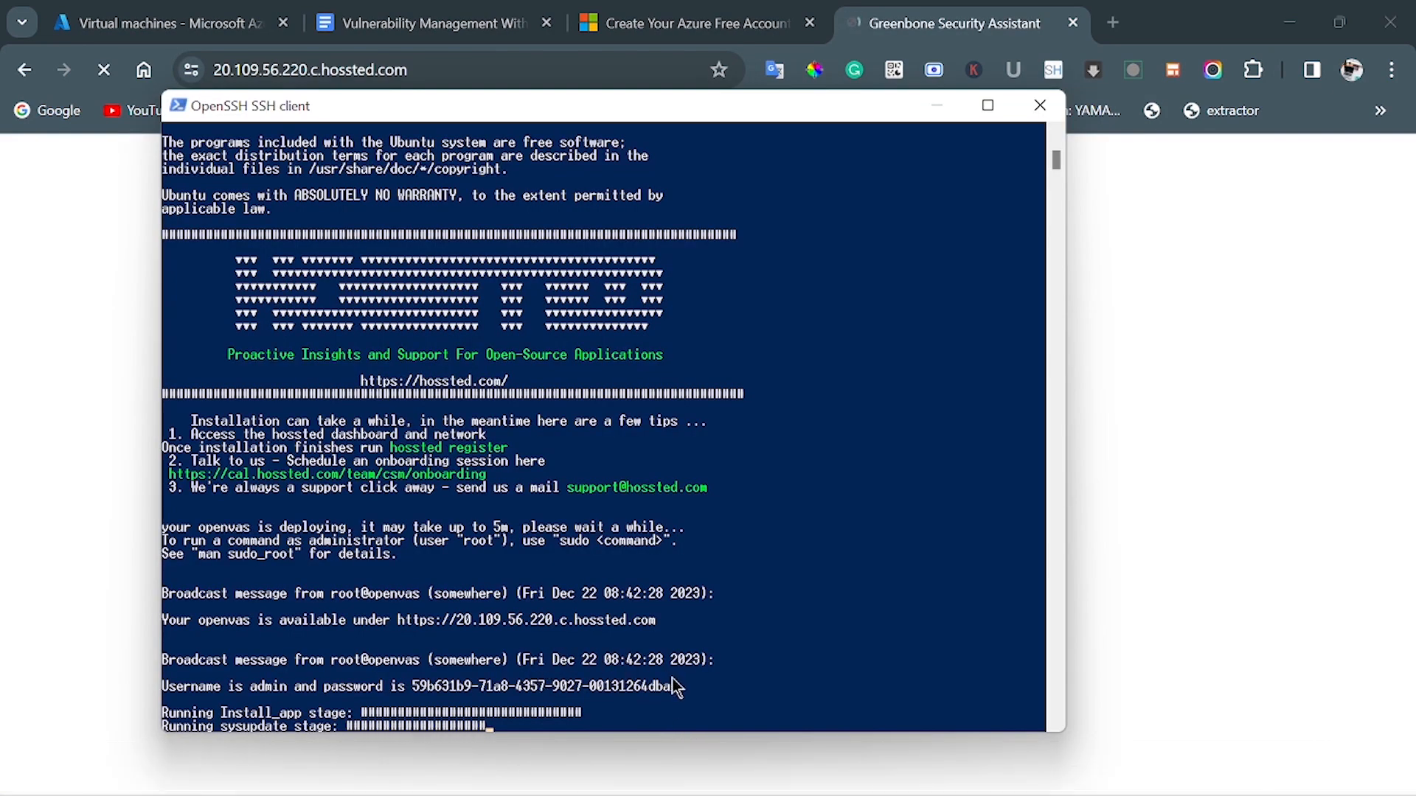
left_click_drag(677, 688, 420, 693)
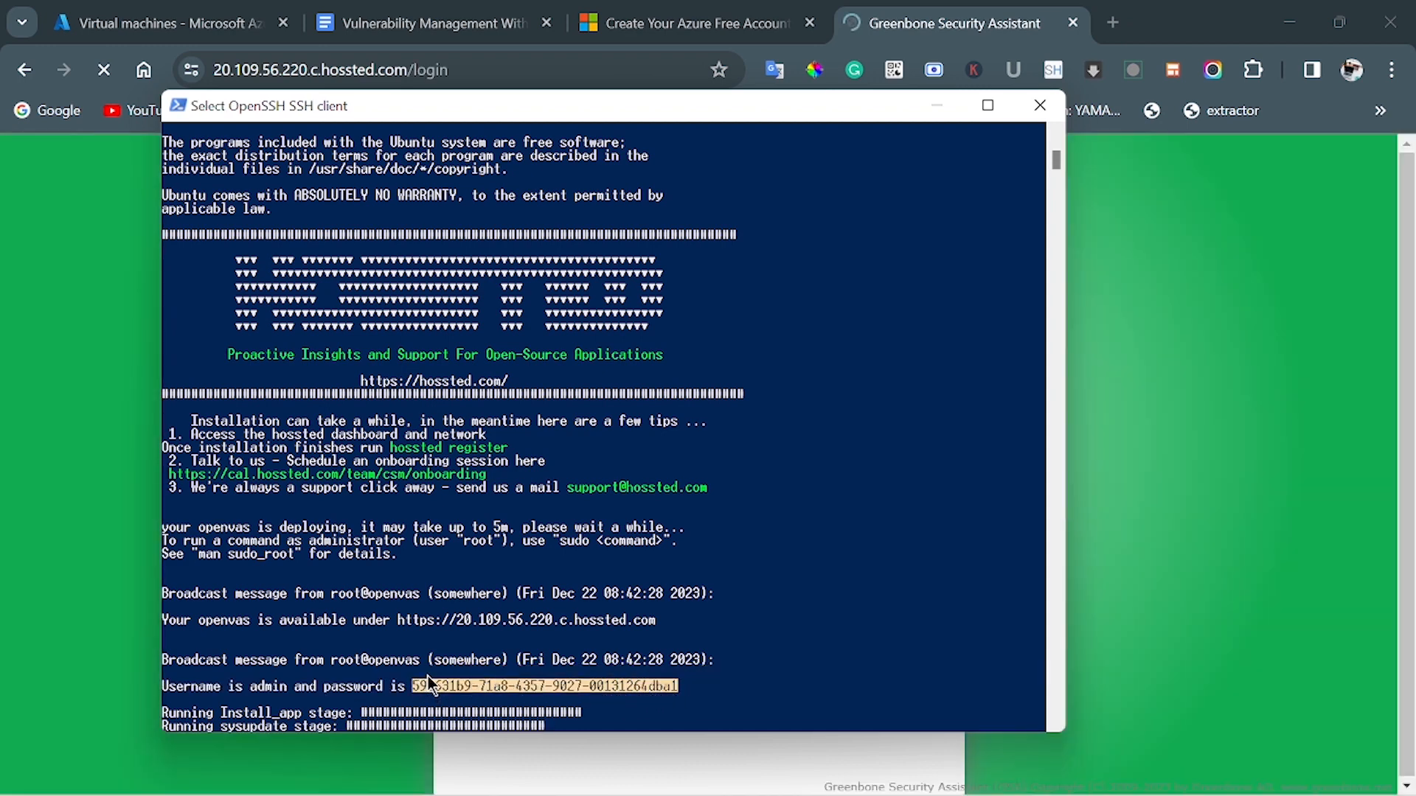
right_click(428, 675)
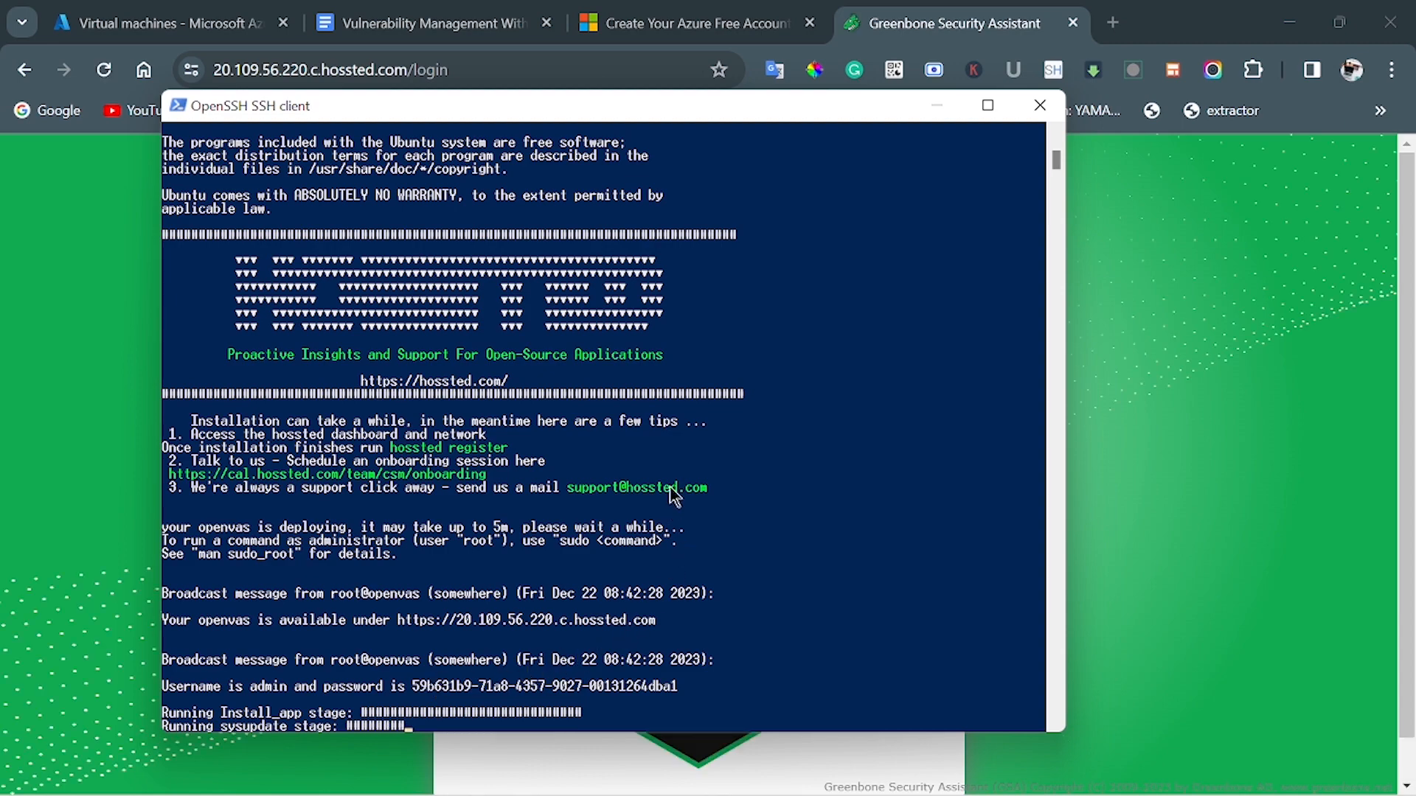
left_click(936, 105)
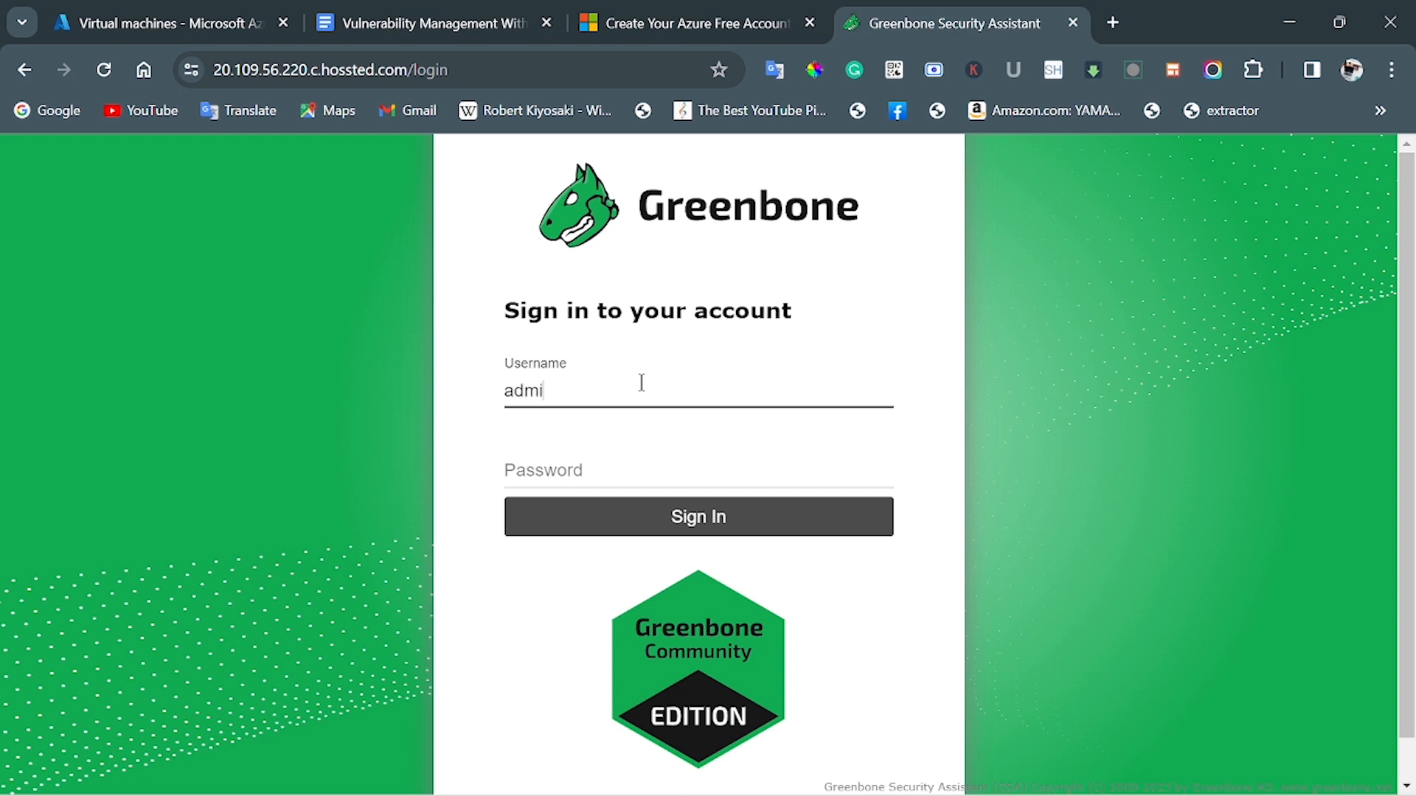
key("Tab")
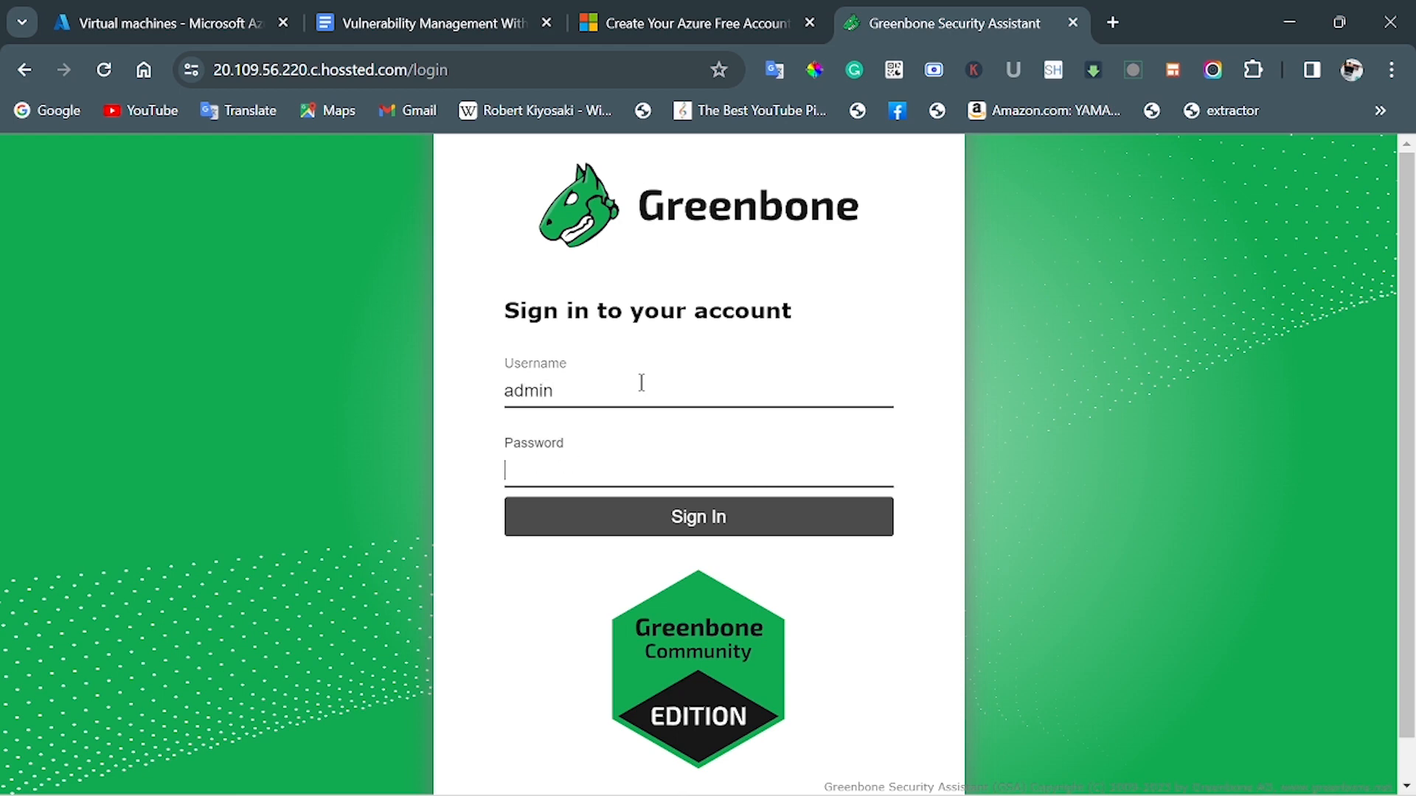
key("ctrl+v")
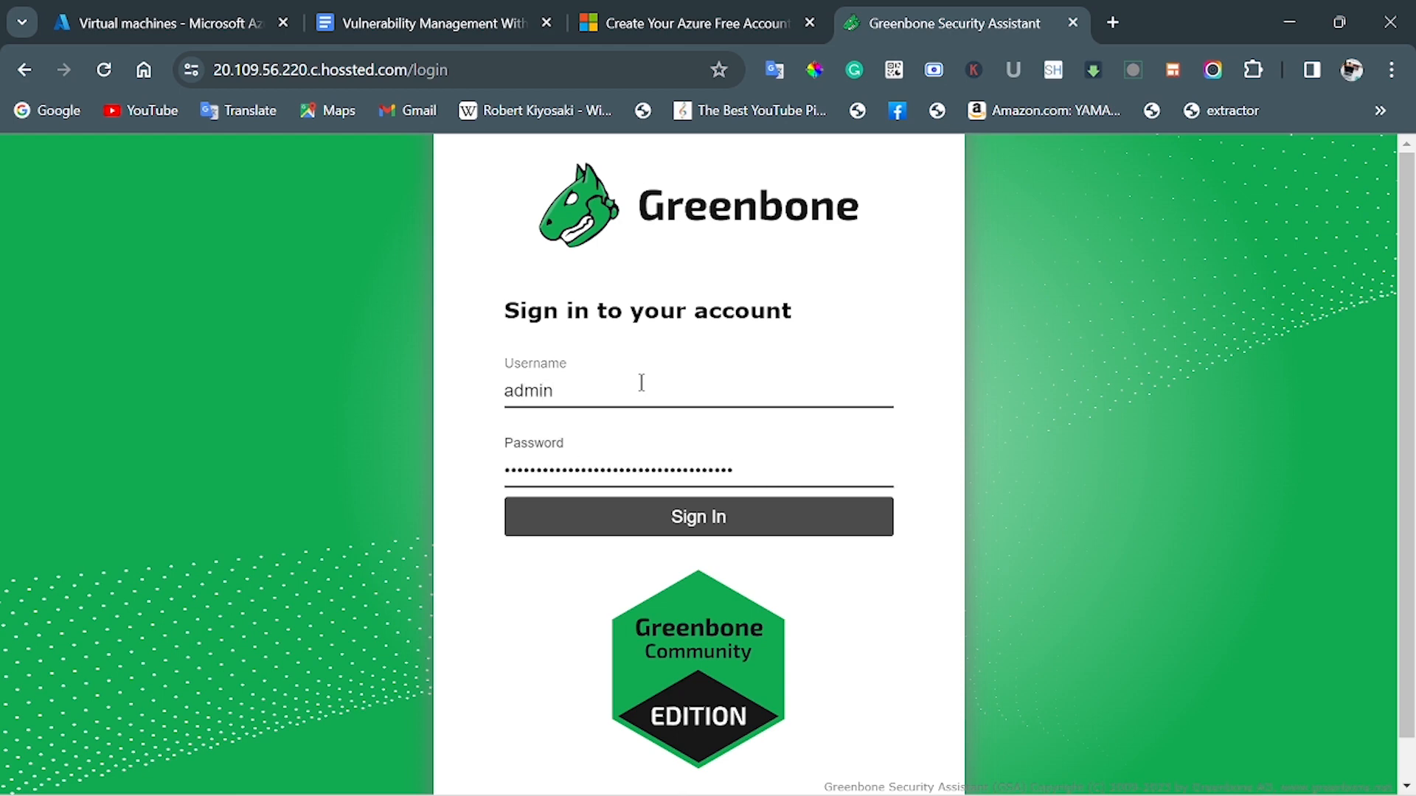
left_click(687, 526)
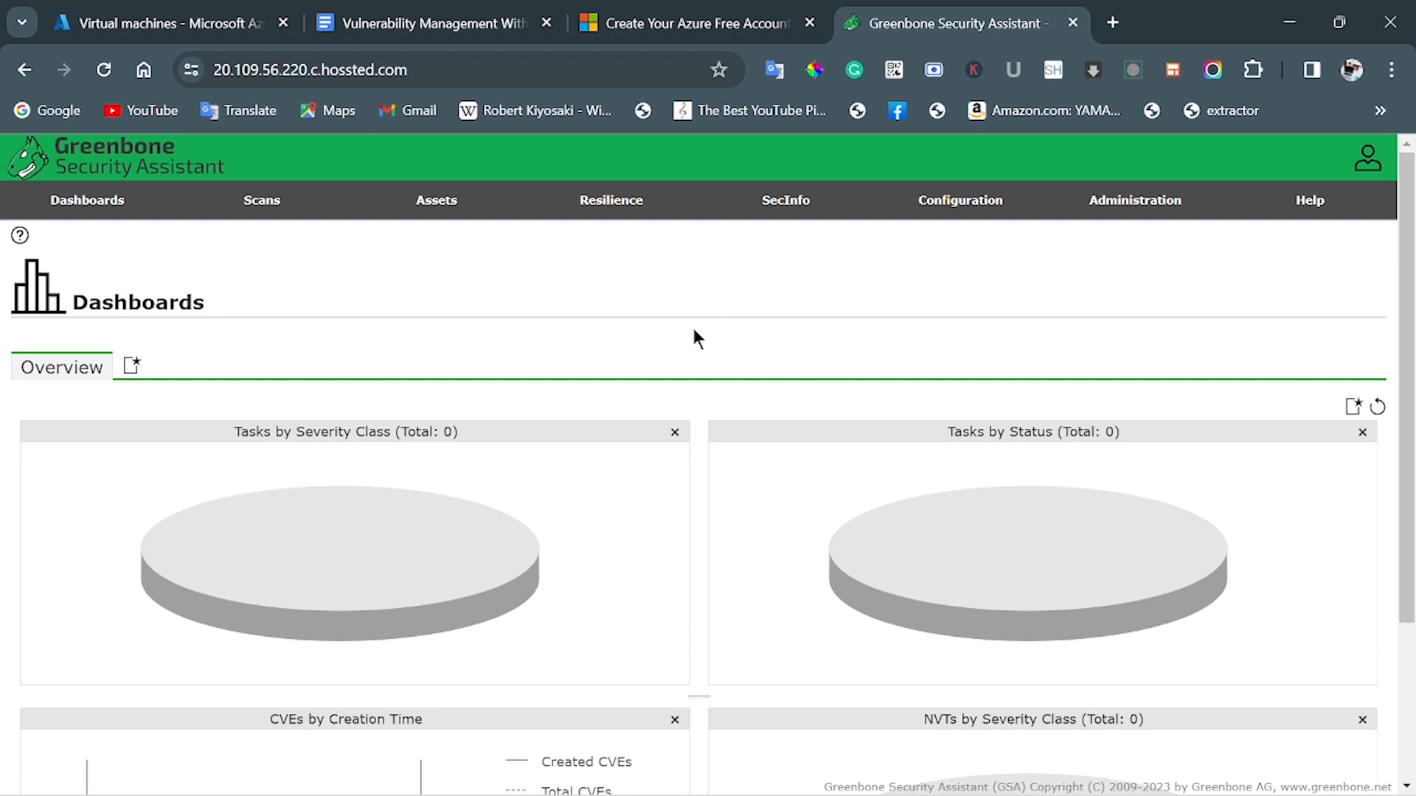
Open the admin account's user settings for editing and paste the current admin password as the old password.
mouse_move(1368, 157)
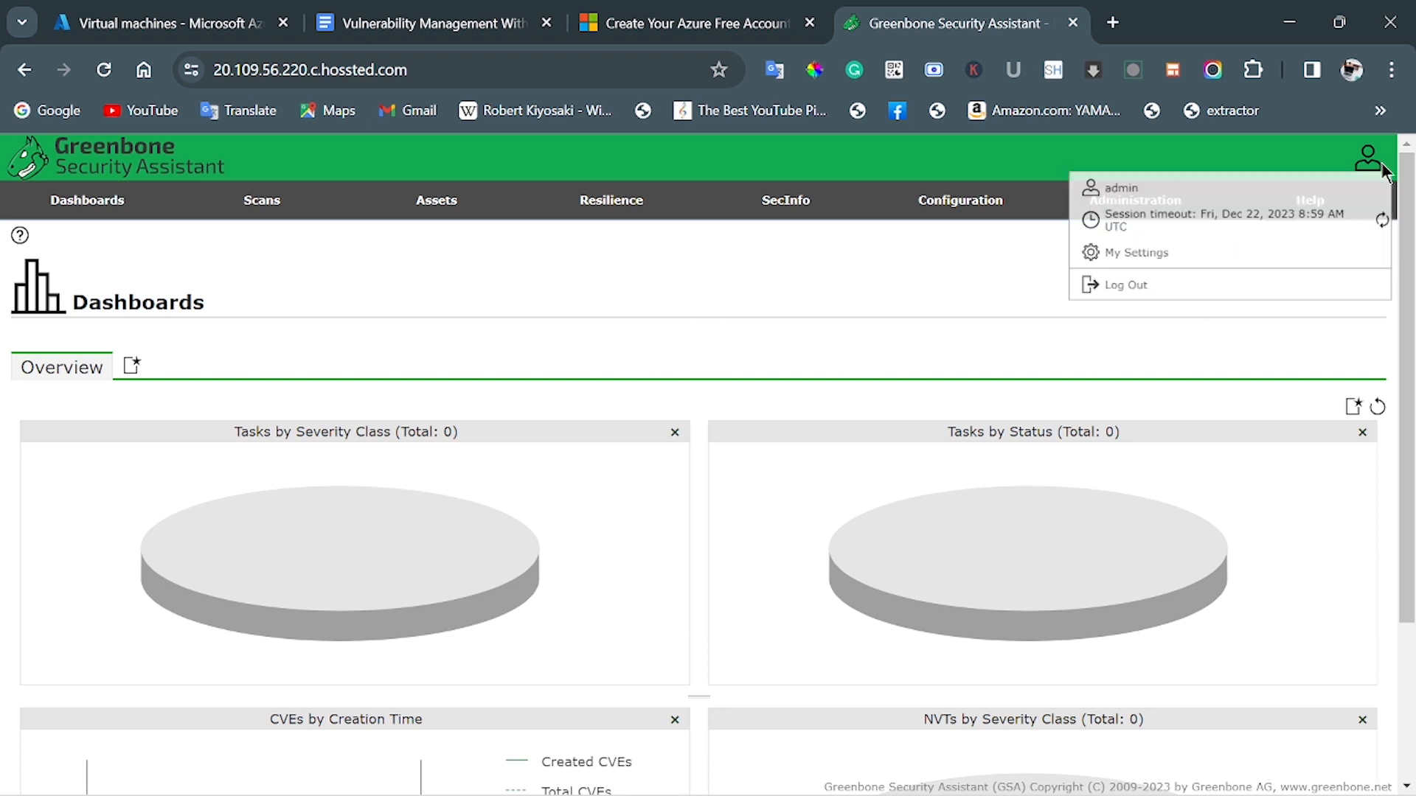
left_click(1208, 270)
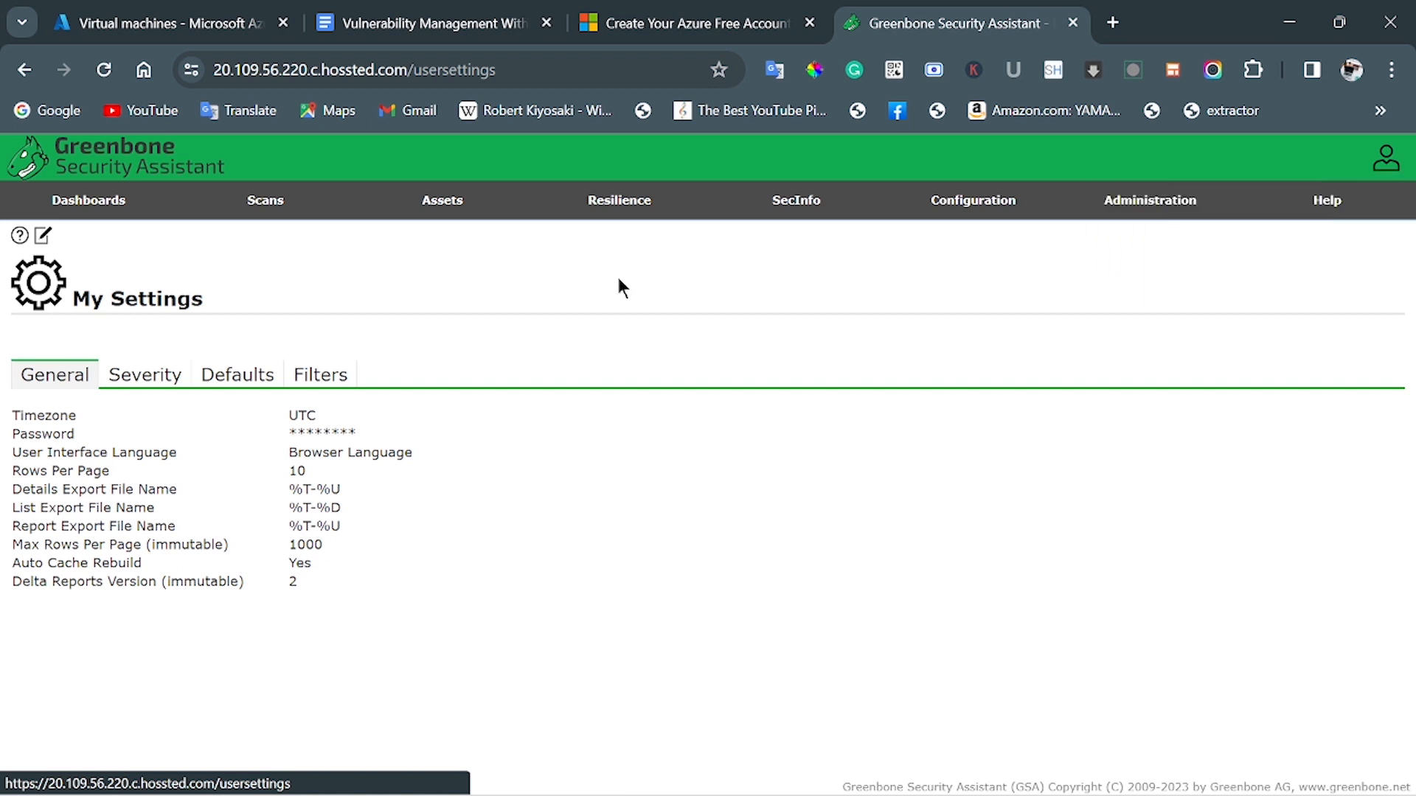
left_click(44, 236)
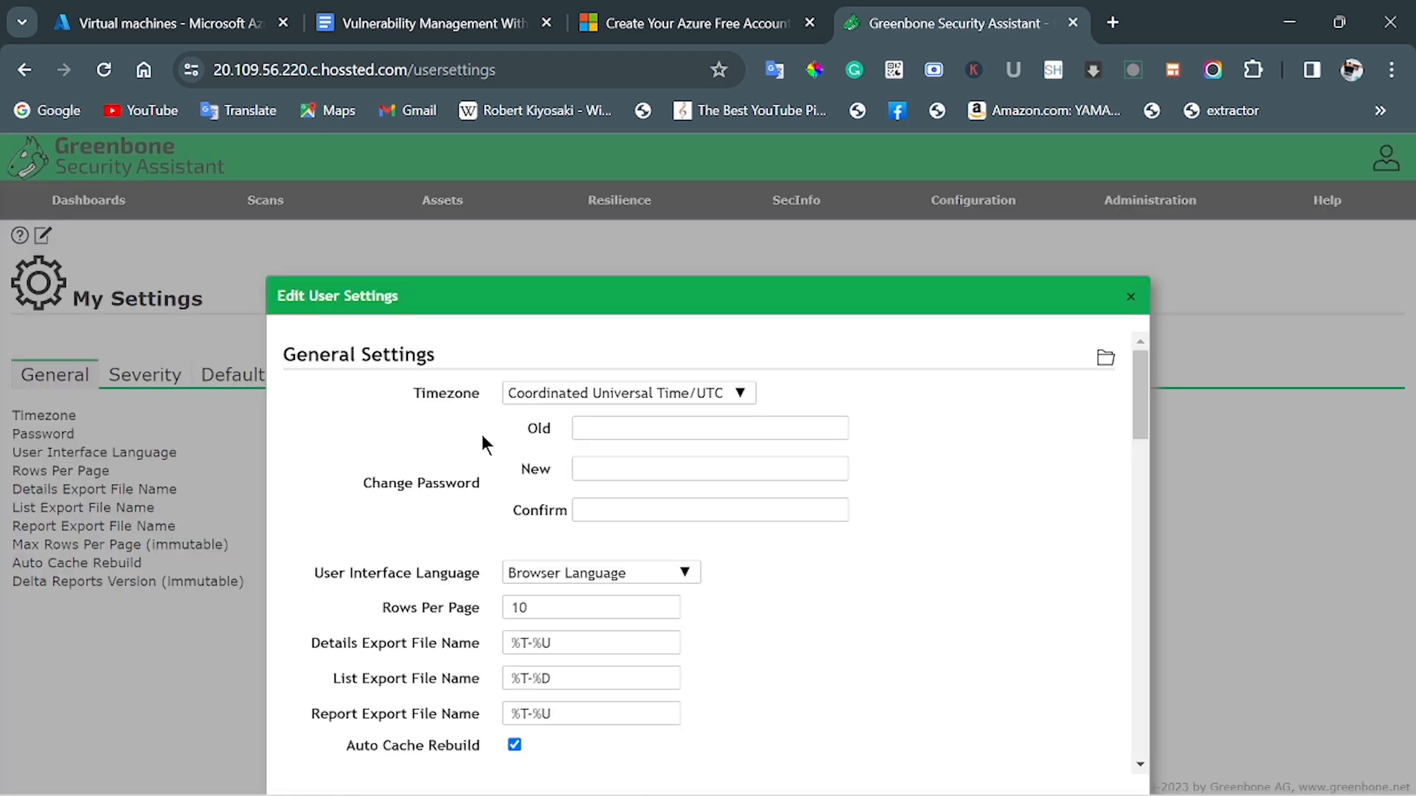
left_click(654, 430)
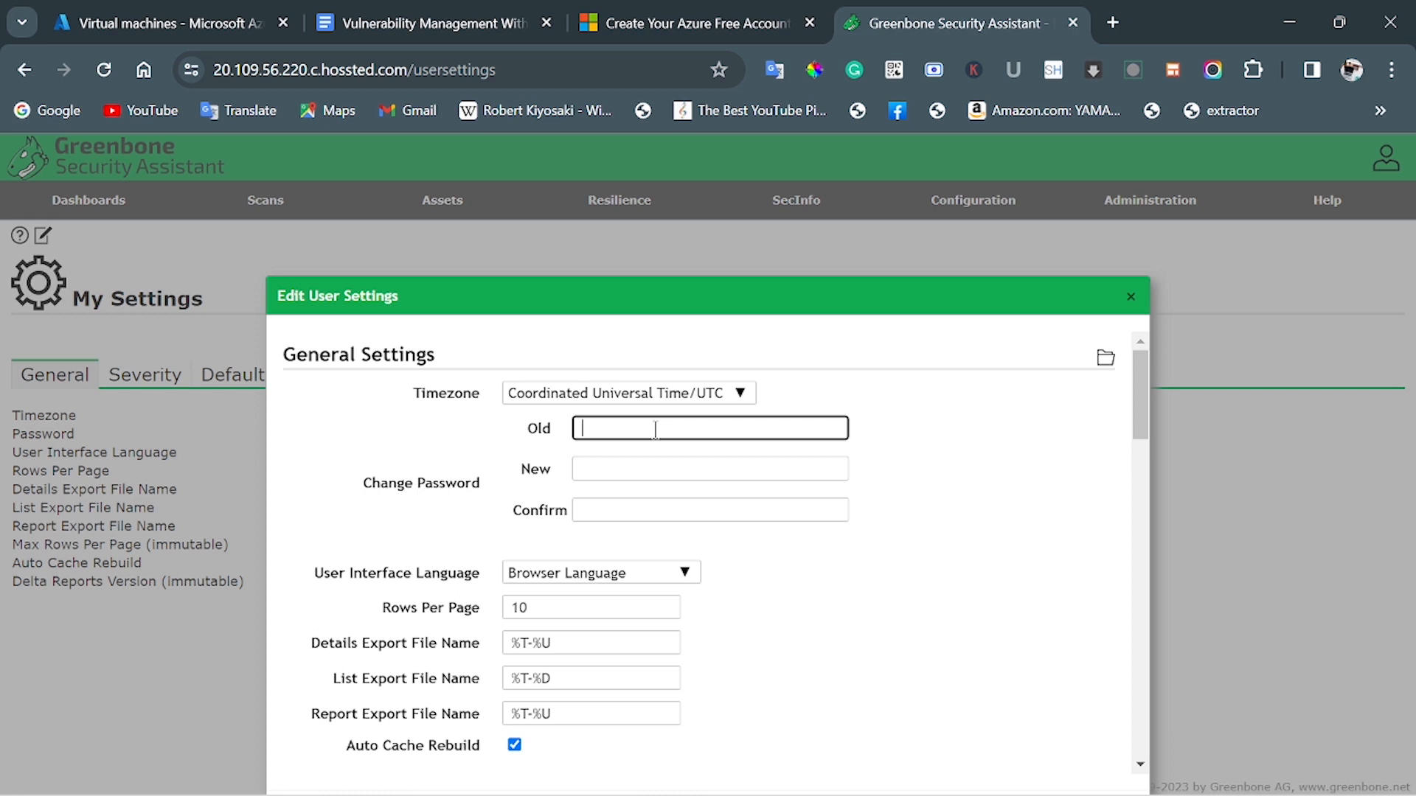
right_click(655, 430)
left_click(702, 316)
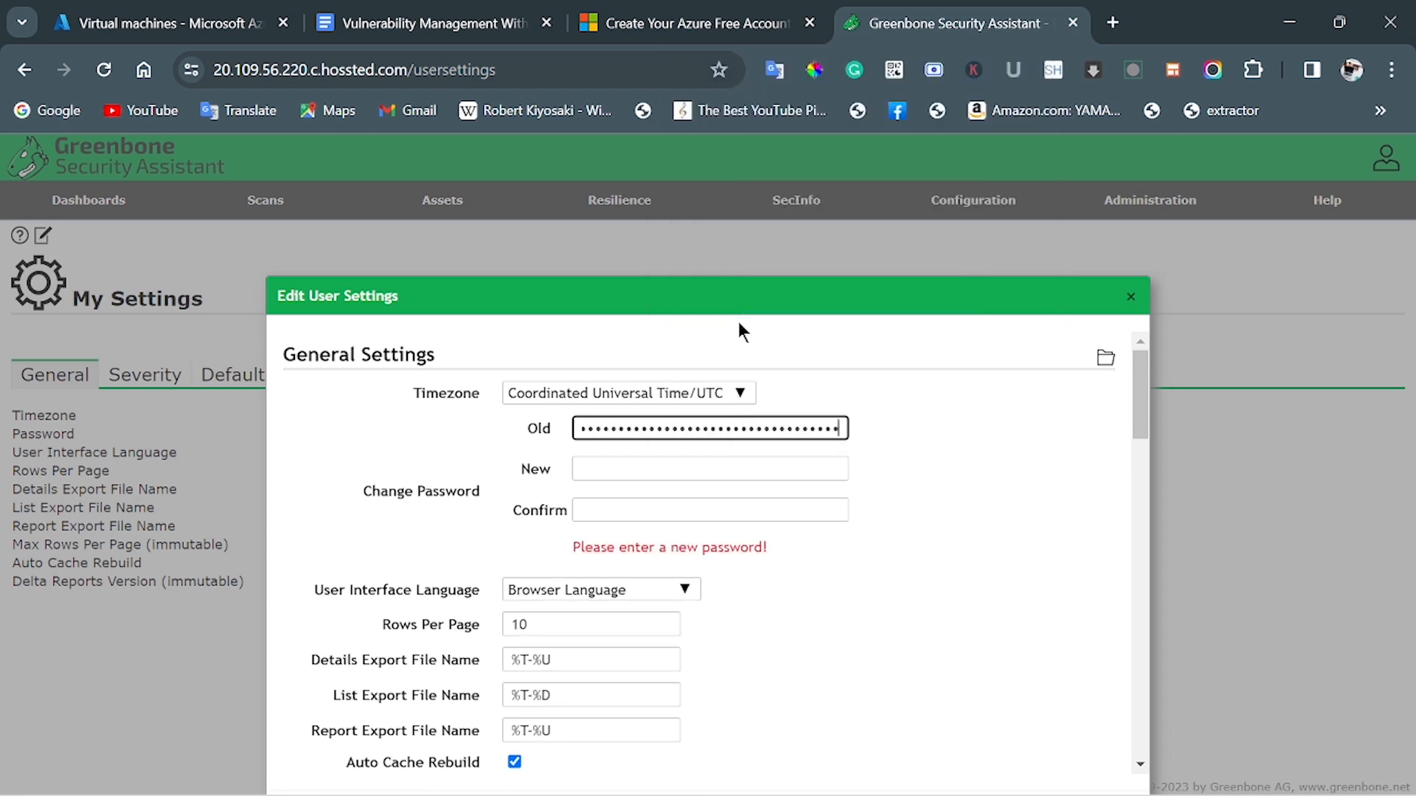
Copy the VM account password from the checklist's Authentication line for use as the new Greenbone admin password.
left_click(669, 465)
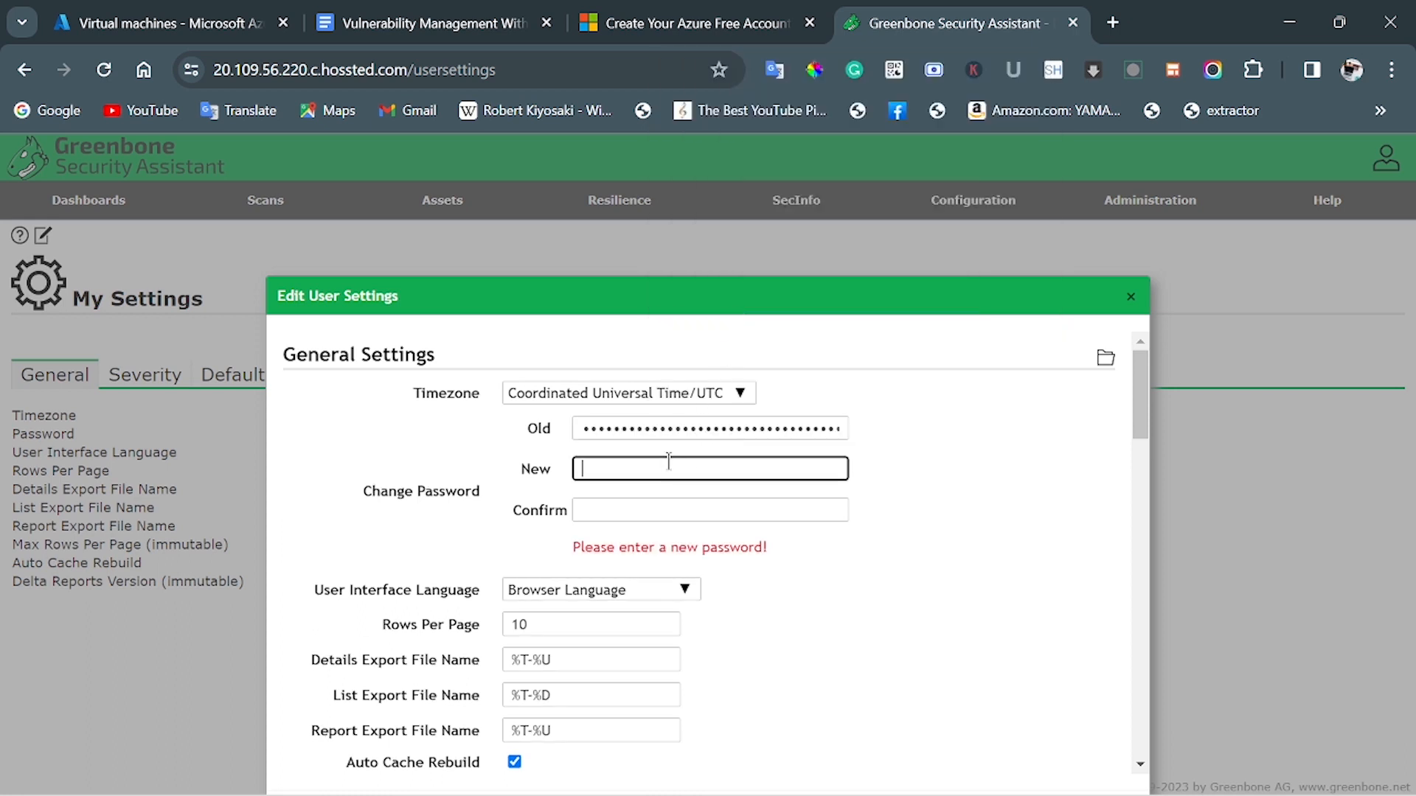
type("•")
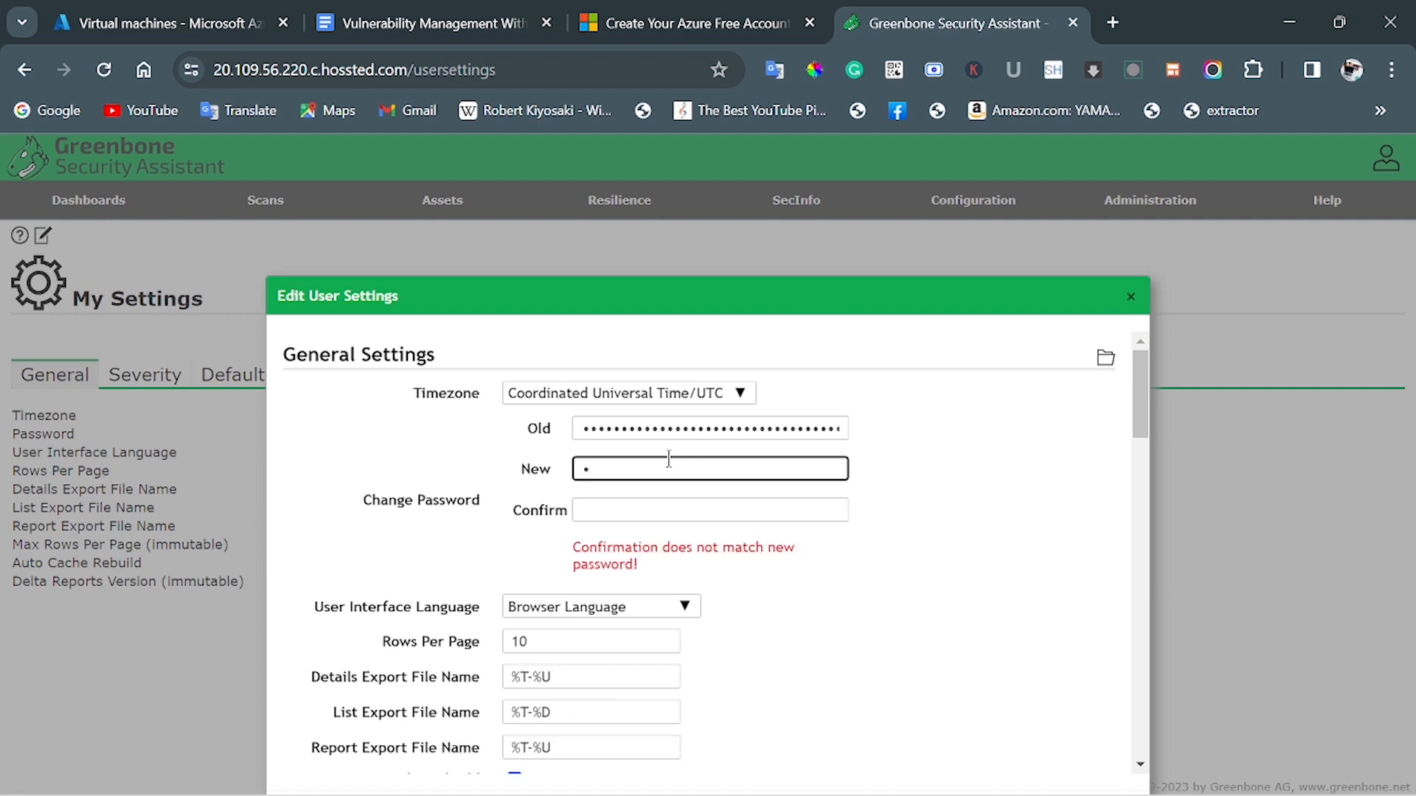
key("BackSpace")
left_click(417, 26)
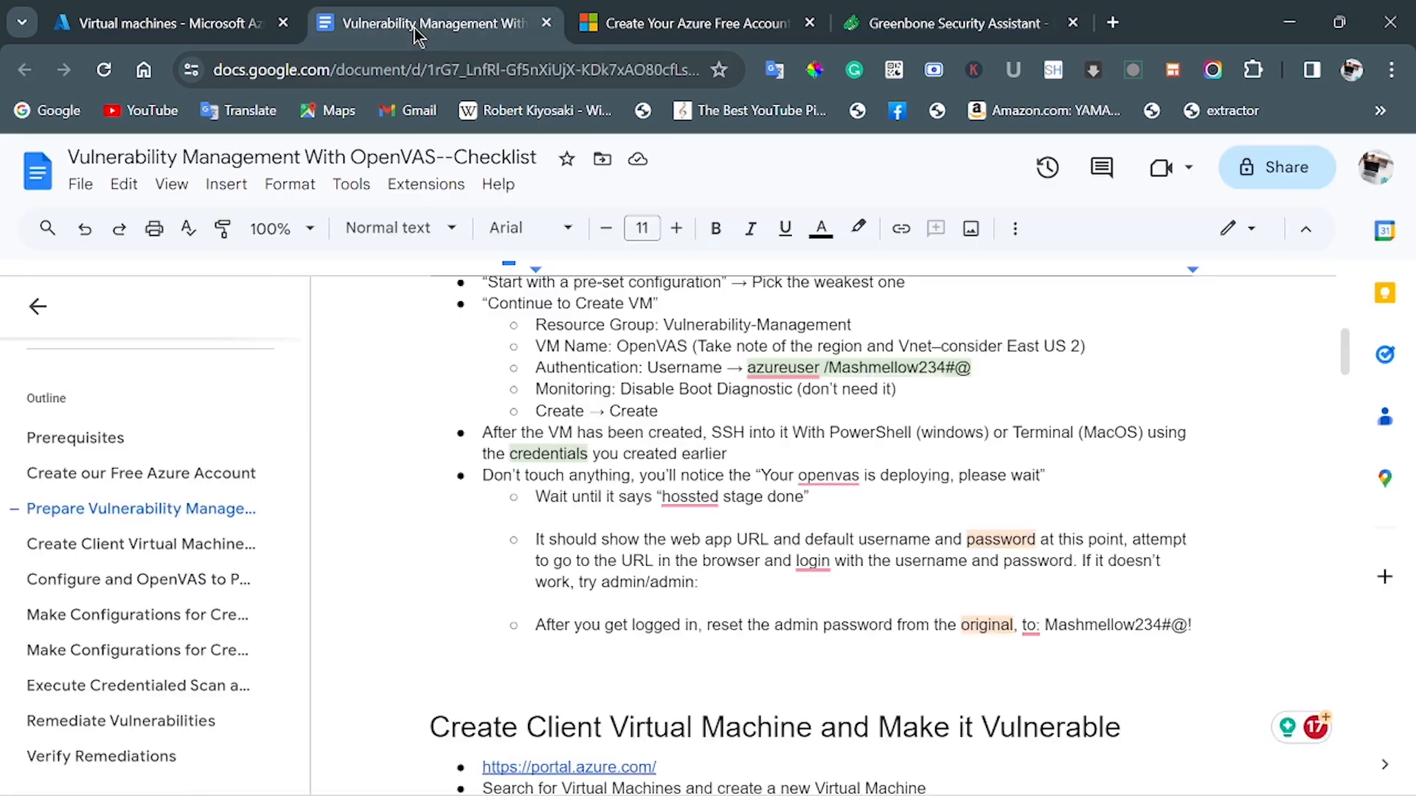
left_click_drag(970, 368, 838, 367)
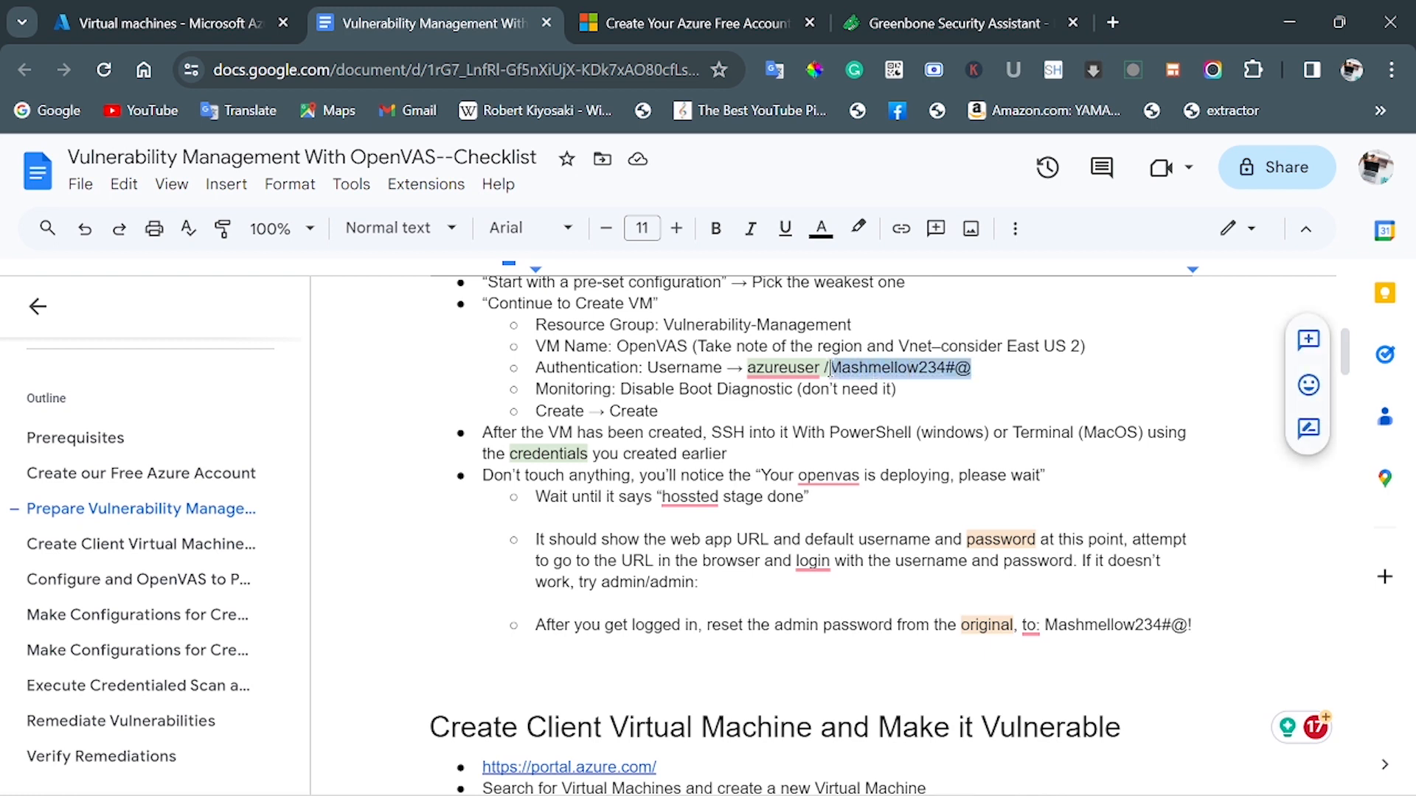
right_click(855, 368)
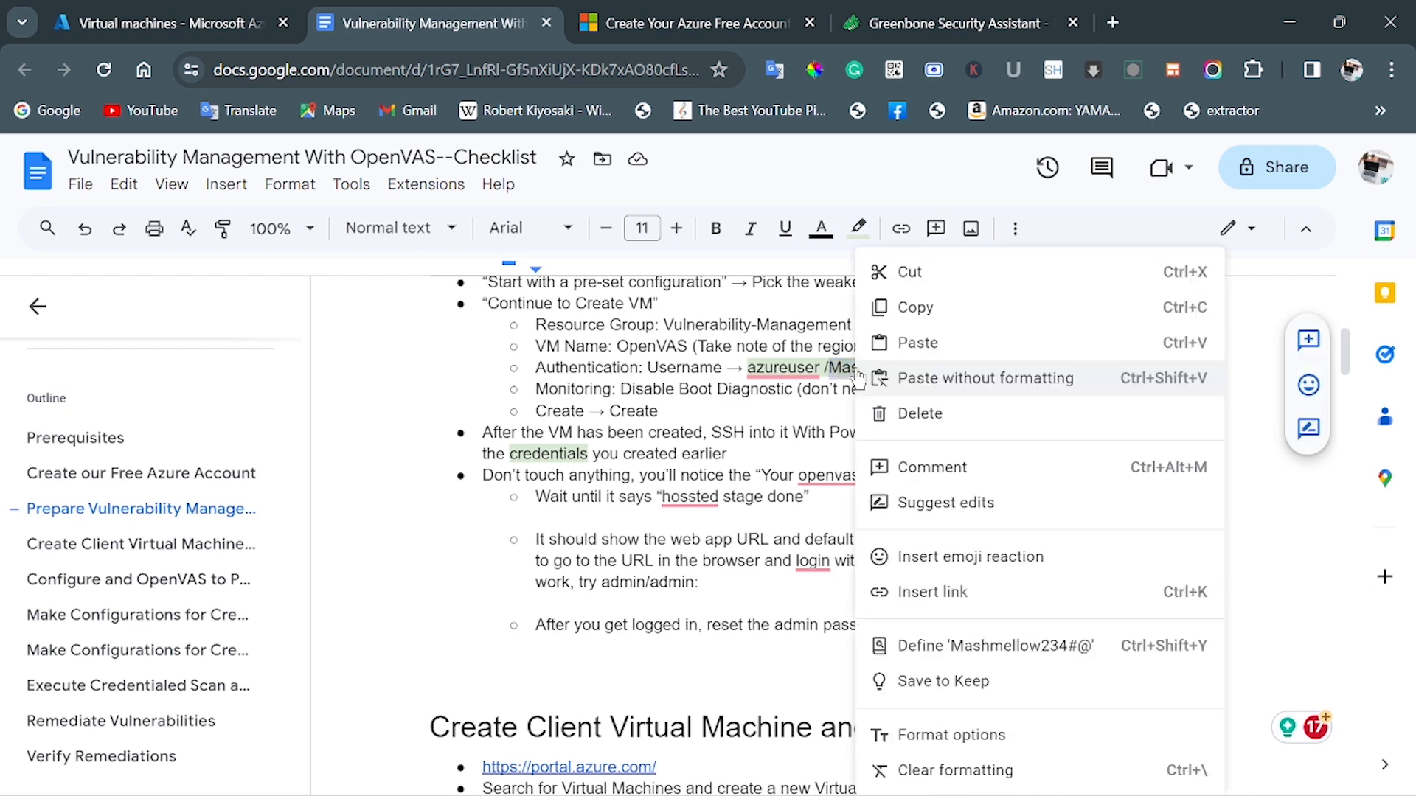
left_click(952, 315)
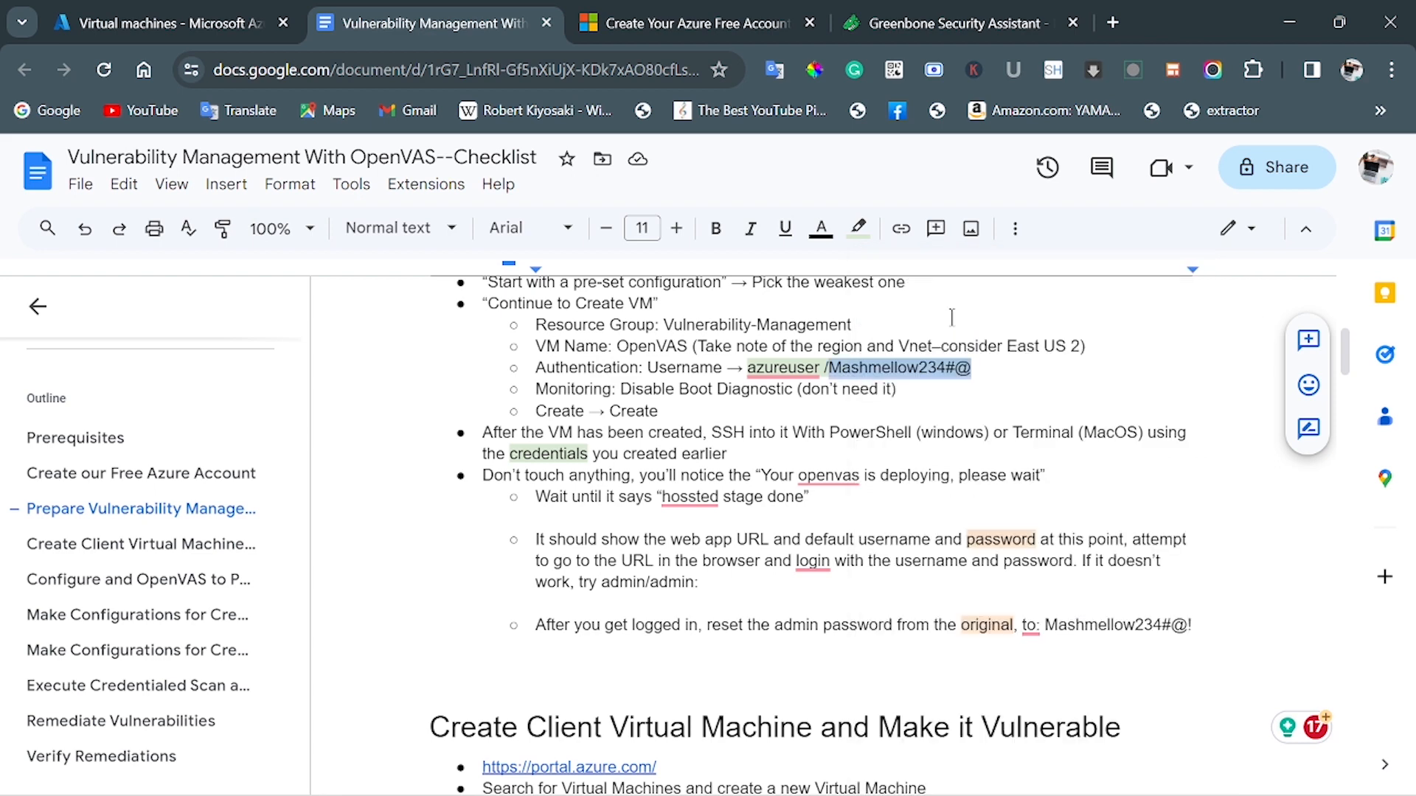
Paste the copied password into Greenbone as both the new admin password and its confirmation, and save the user settings.
left_click(896, 41)
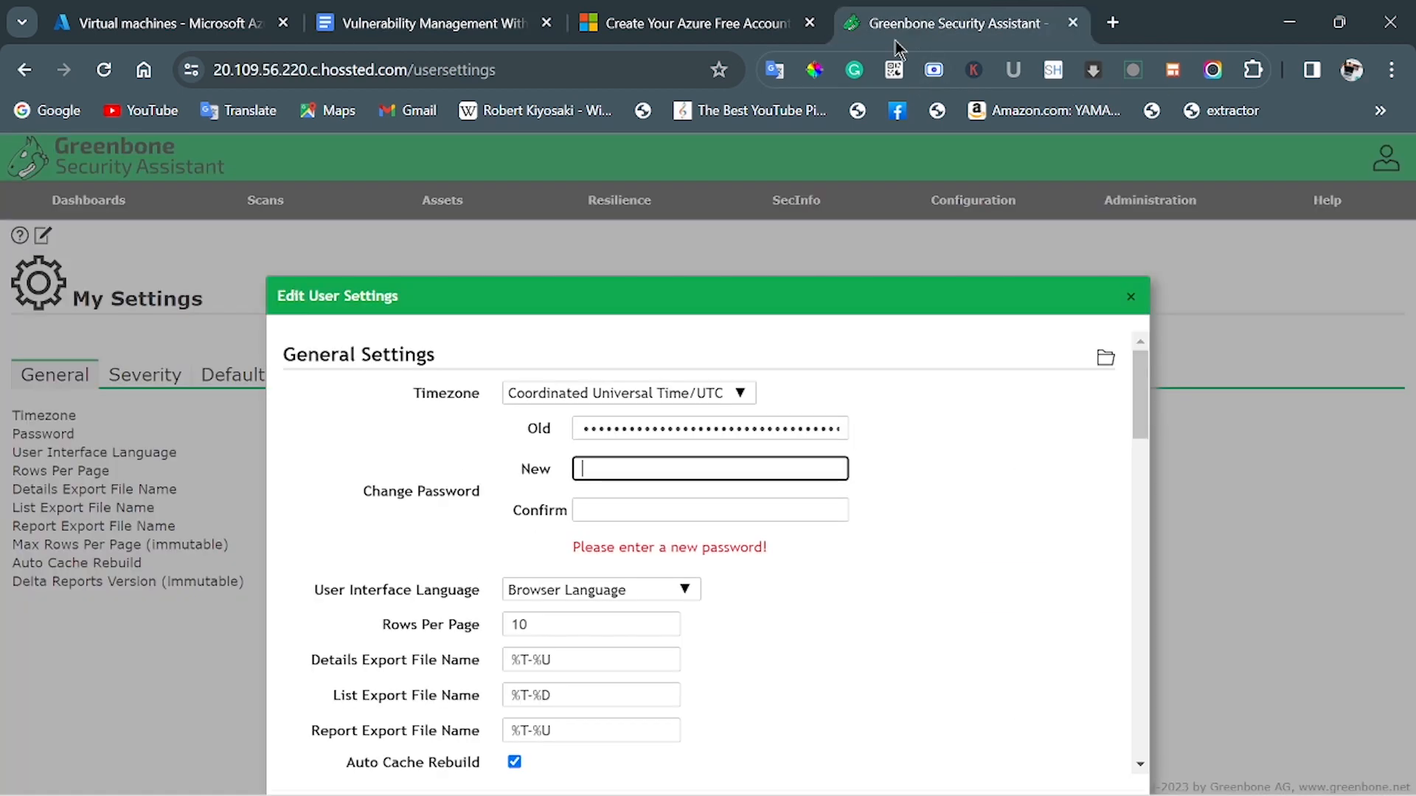
right_click(650, 470)
left_click(737, 326)
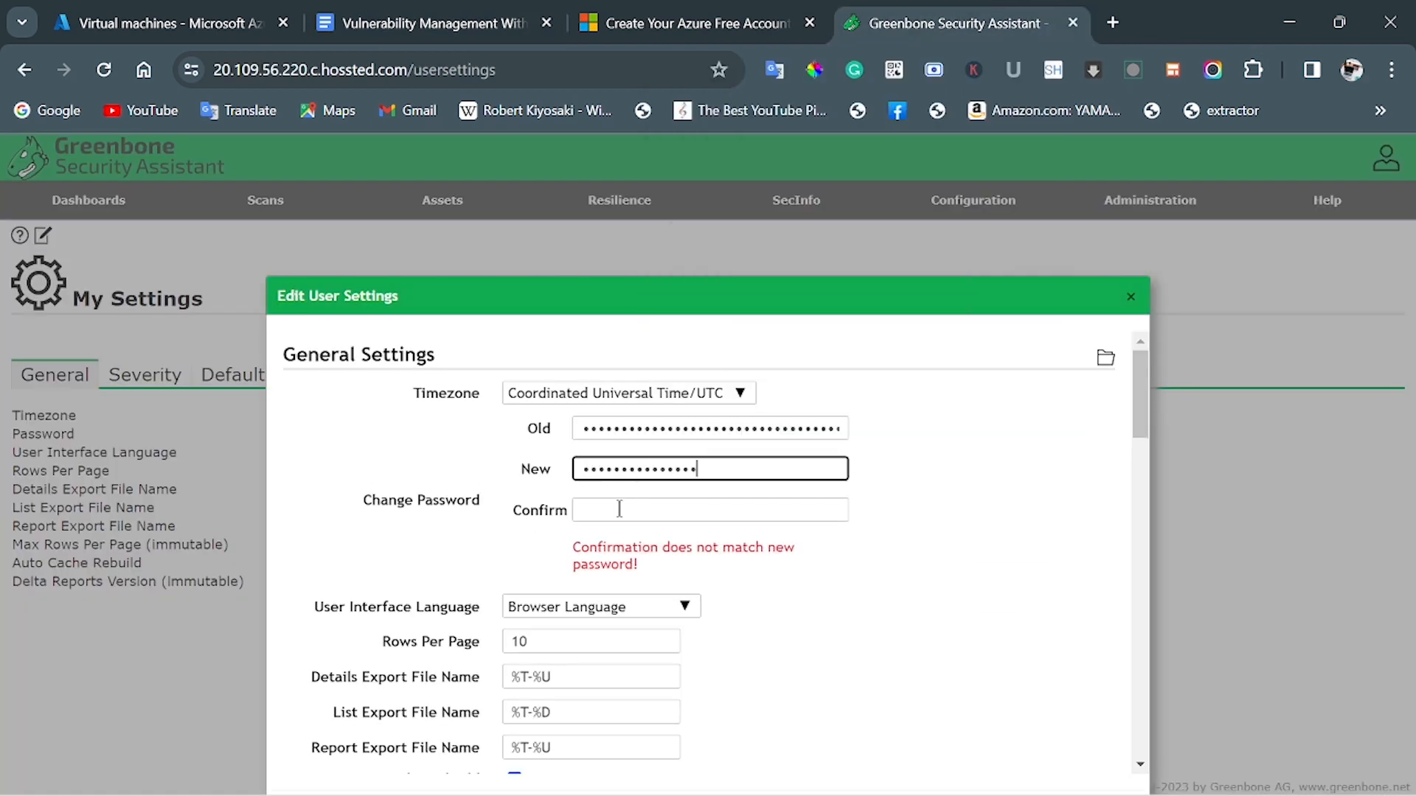
right_click(620, 509)
left_click(743, 308)
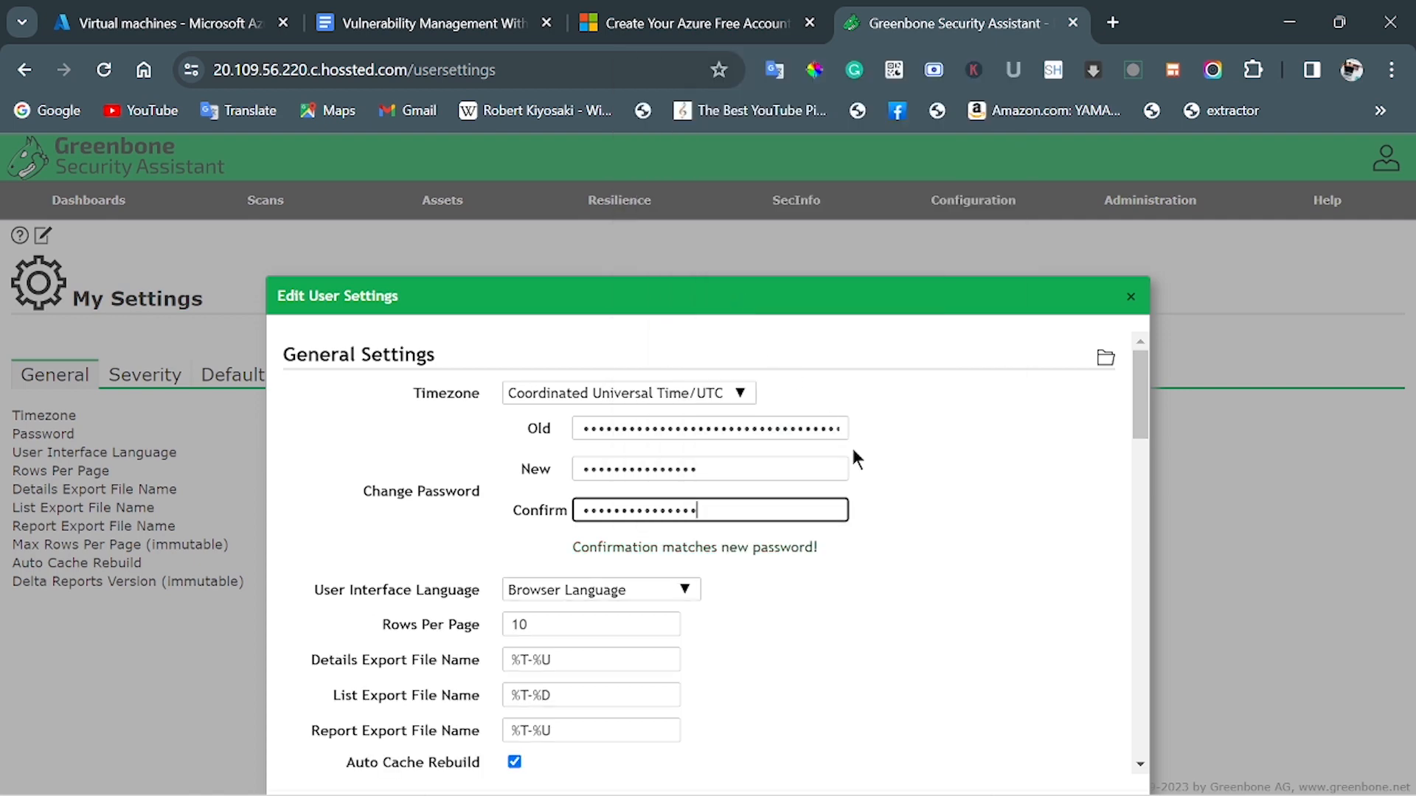
left_click_drag(727, 300, 684, 160)
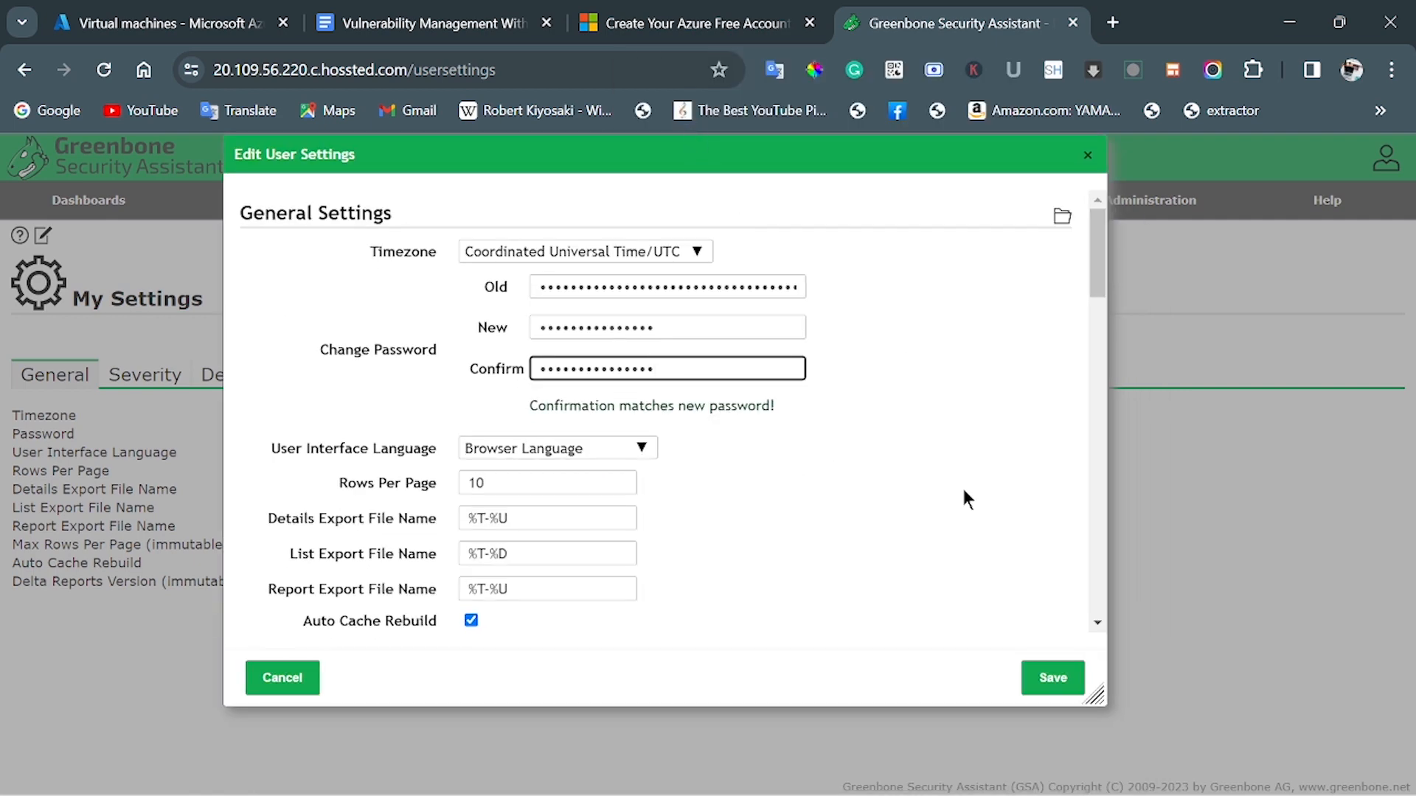
left_click(1031, 677)
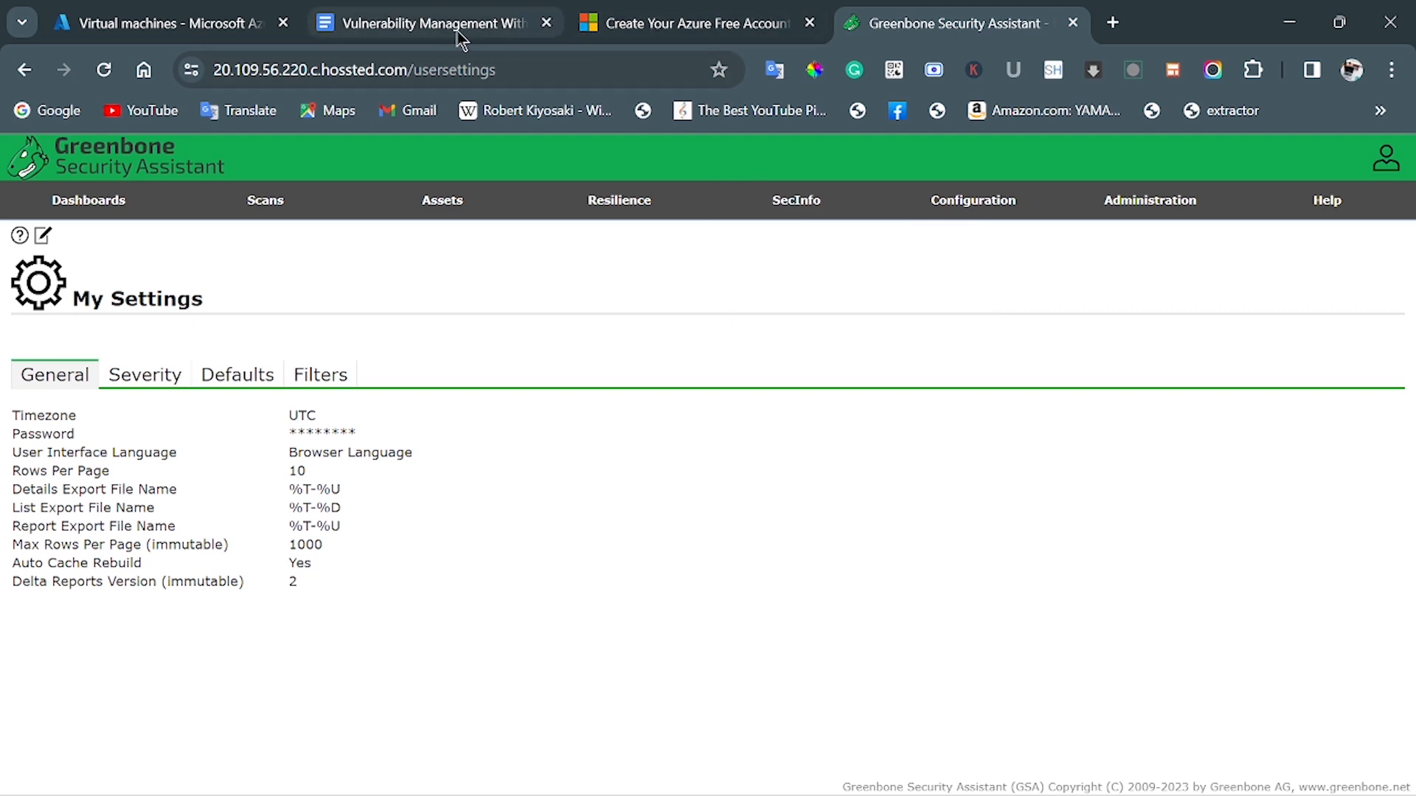
Check the checklist's client virtual machine section and start creating a new Azure virtual machine in the Azure portal.
left_click(414, 42)
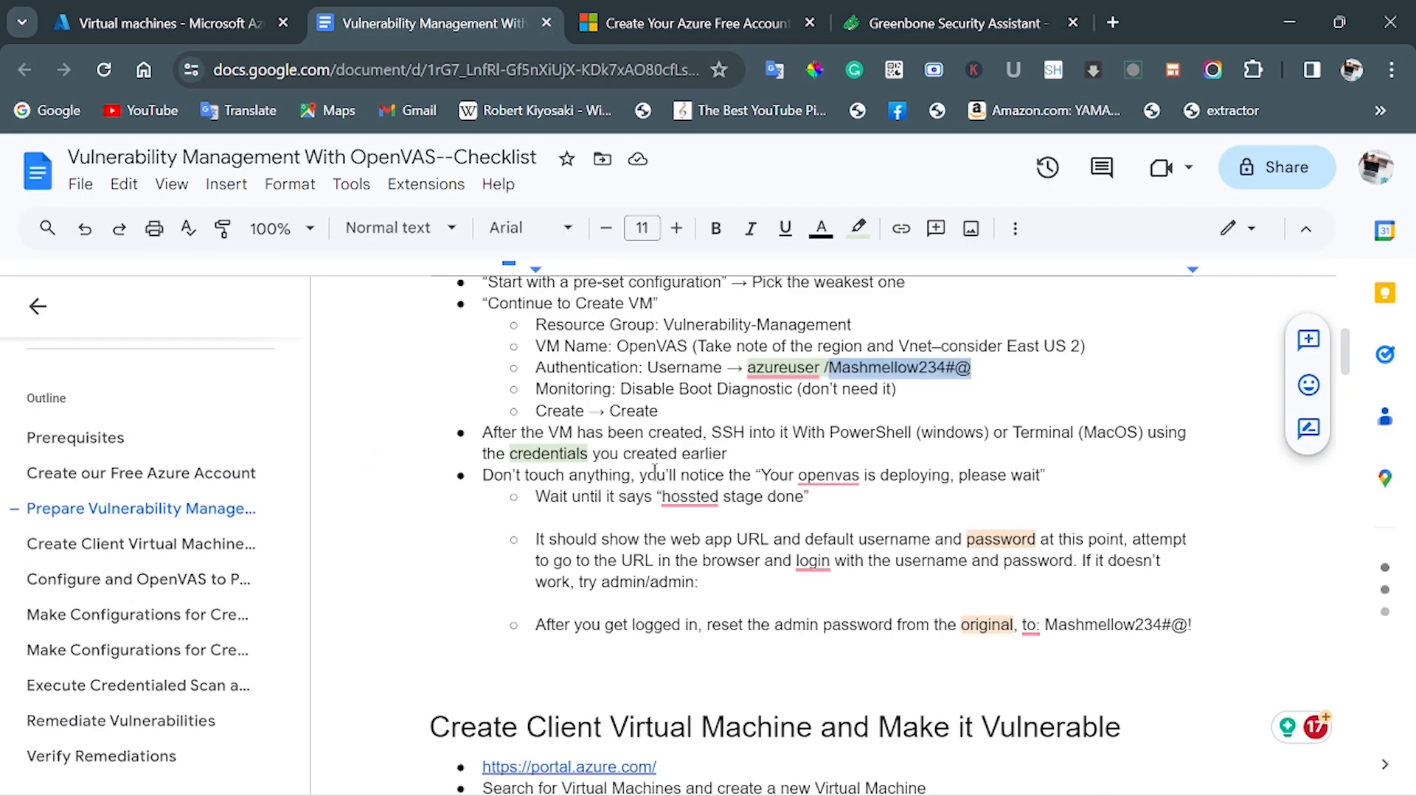
scroll(616, 527, "down", 5)
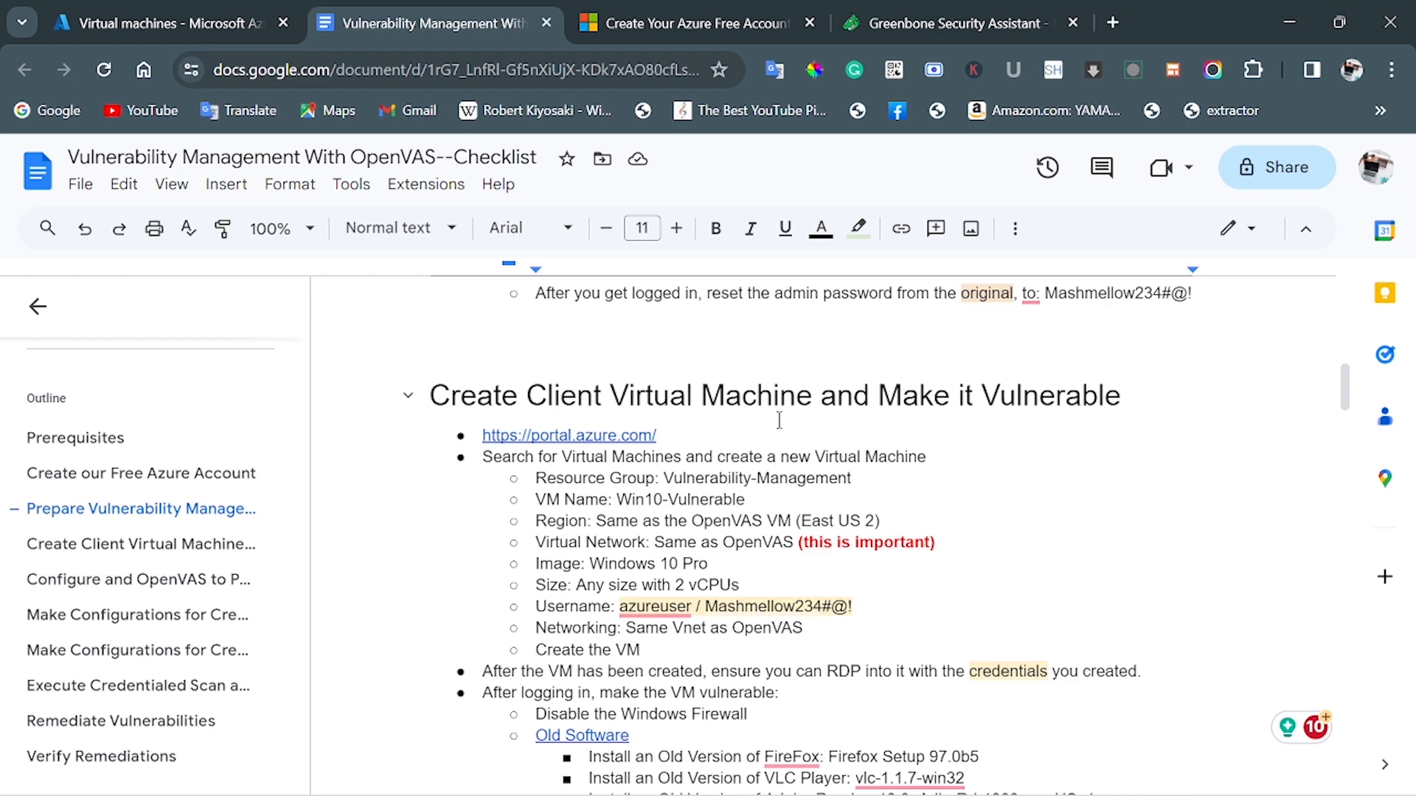
left_click(205, 37)
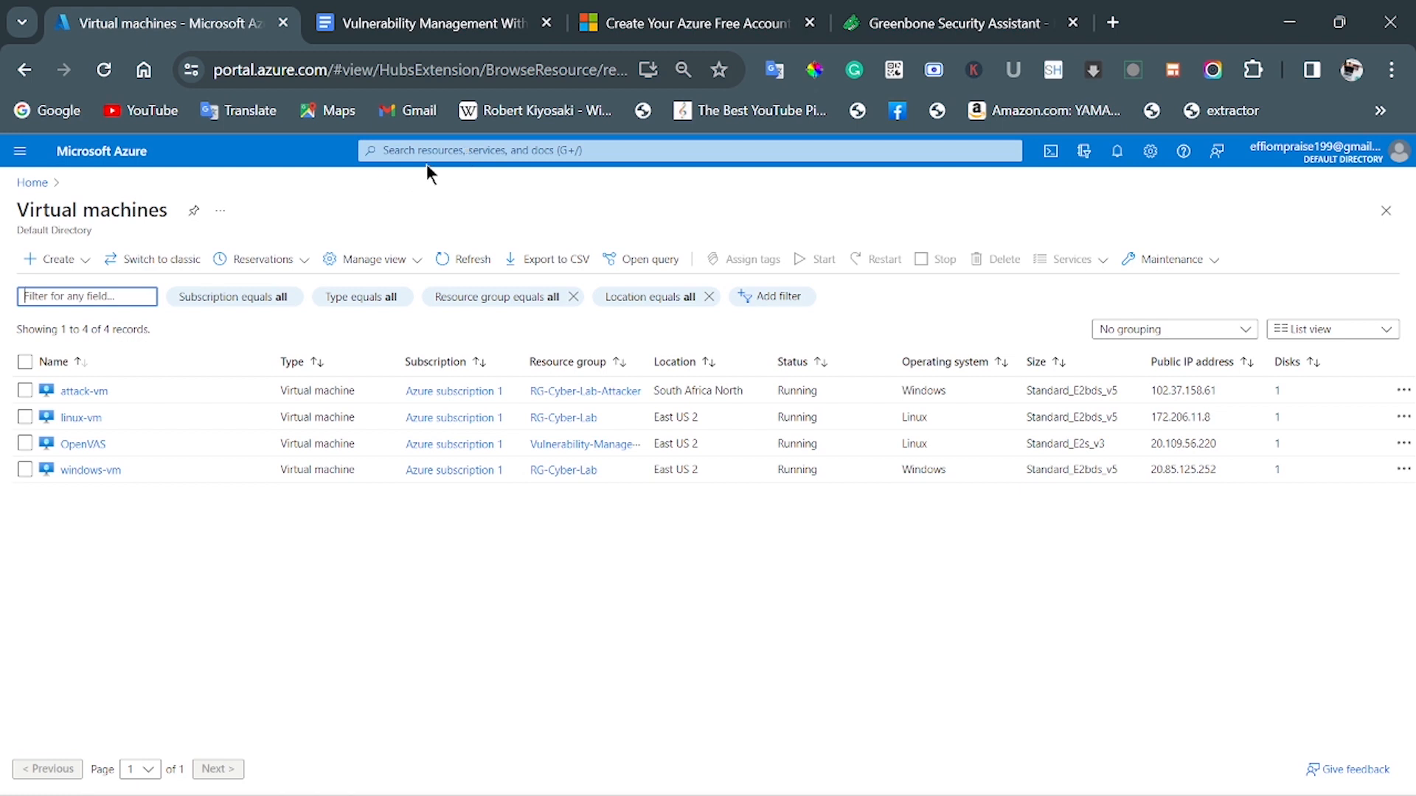
left_click(472, 155)
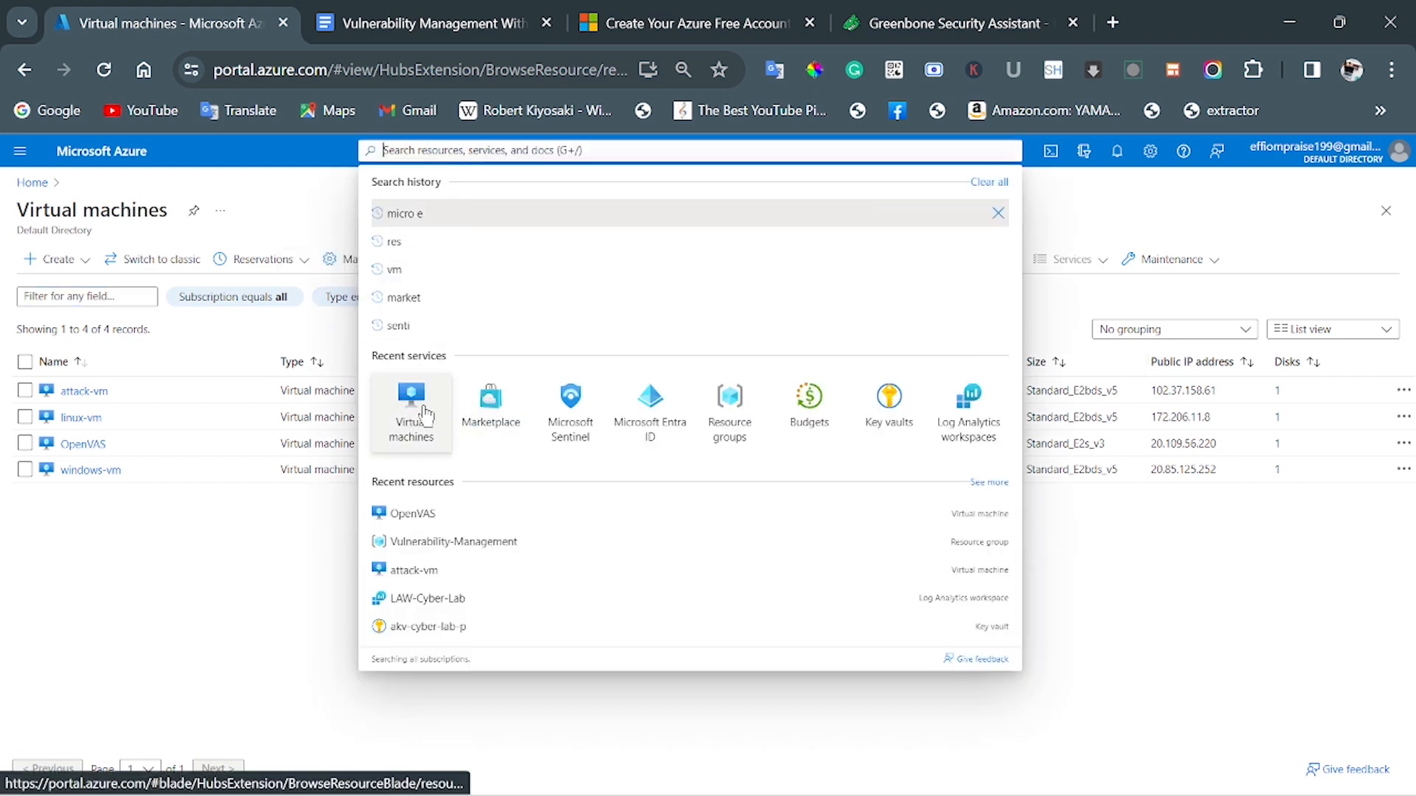
left_click(425, 413)
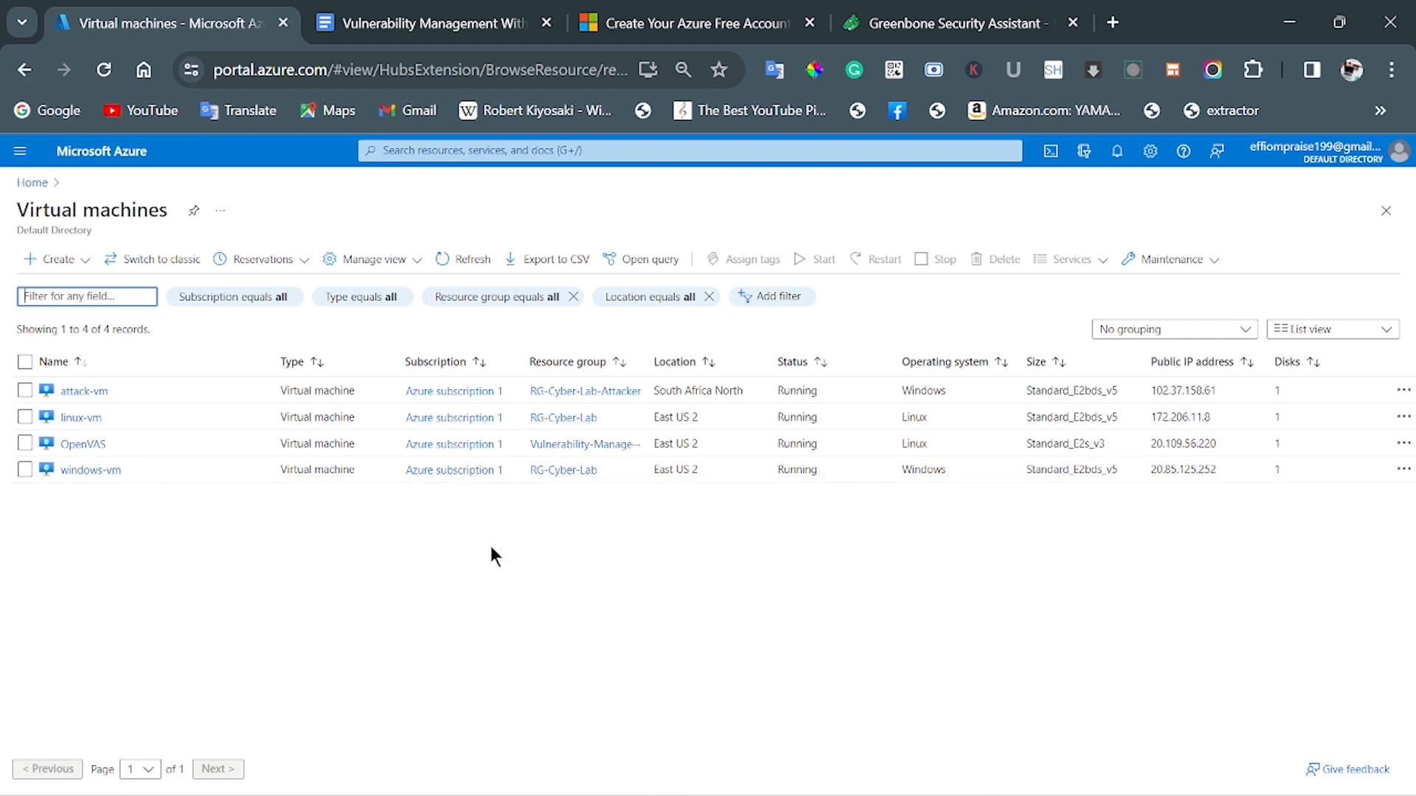
left_click(42, 264)
left_click(111, 295)
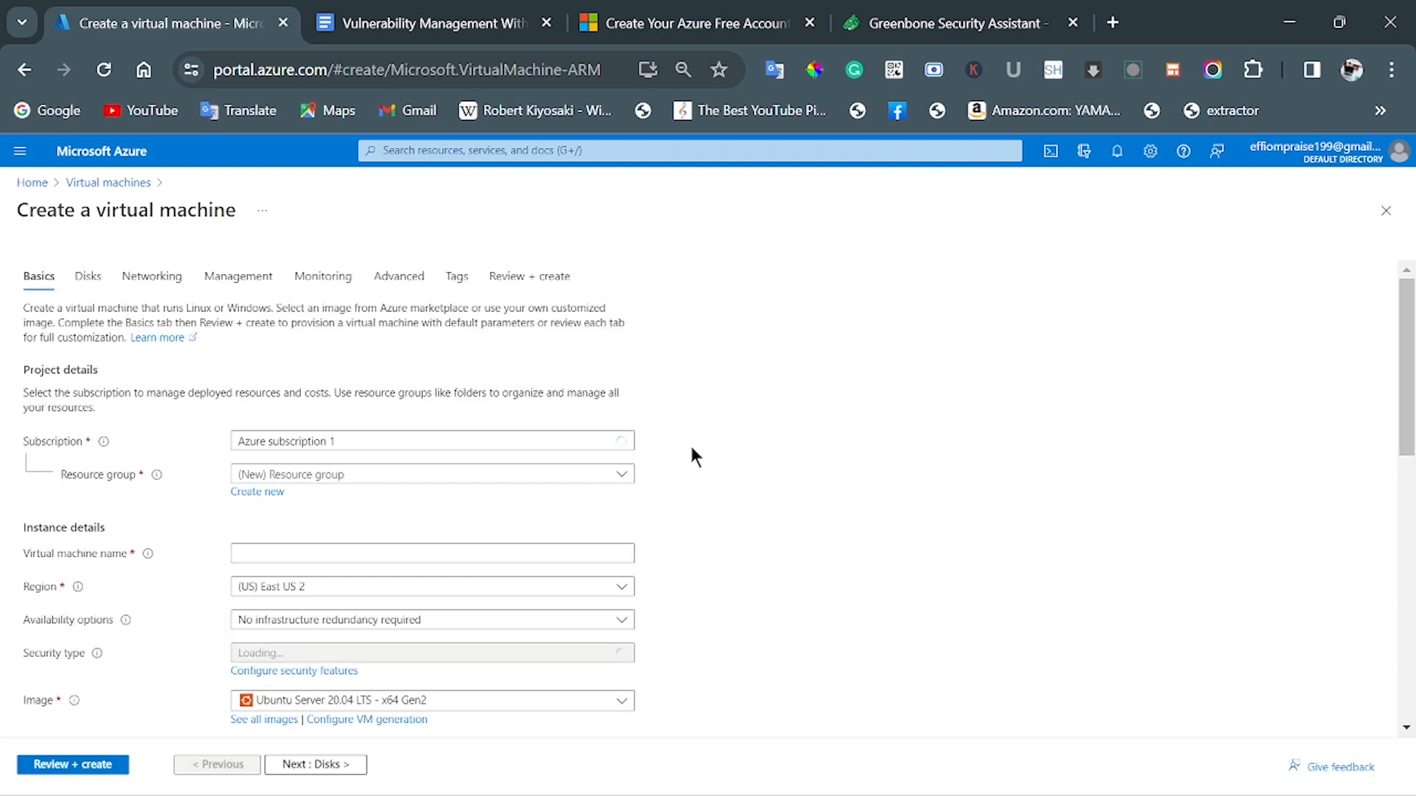
Check the checklist's resource group entry and set the new virtual machine's resource group to Vulnerability-Management.
left_click(452, 23)
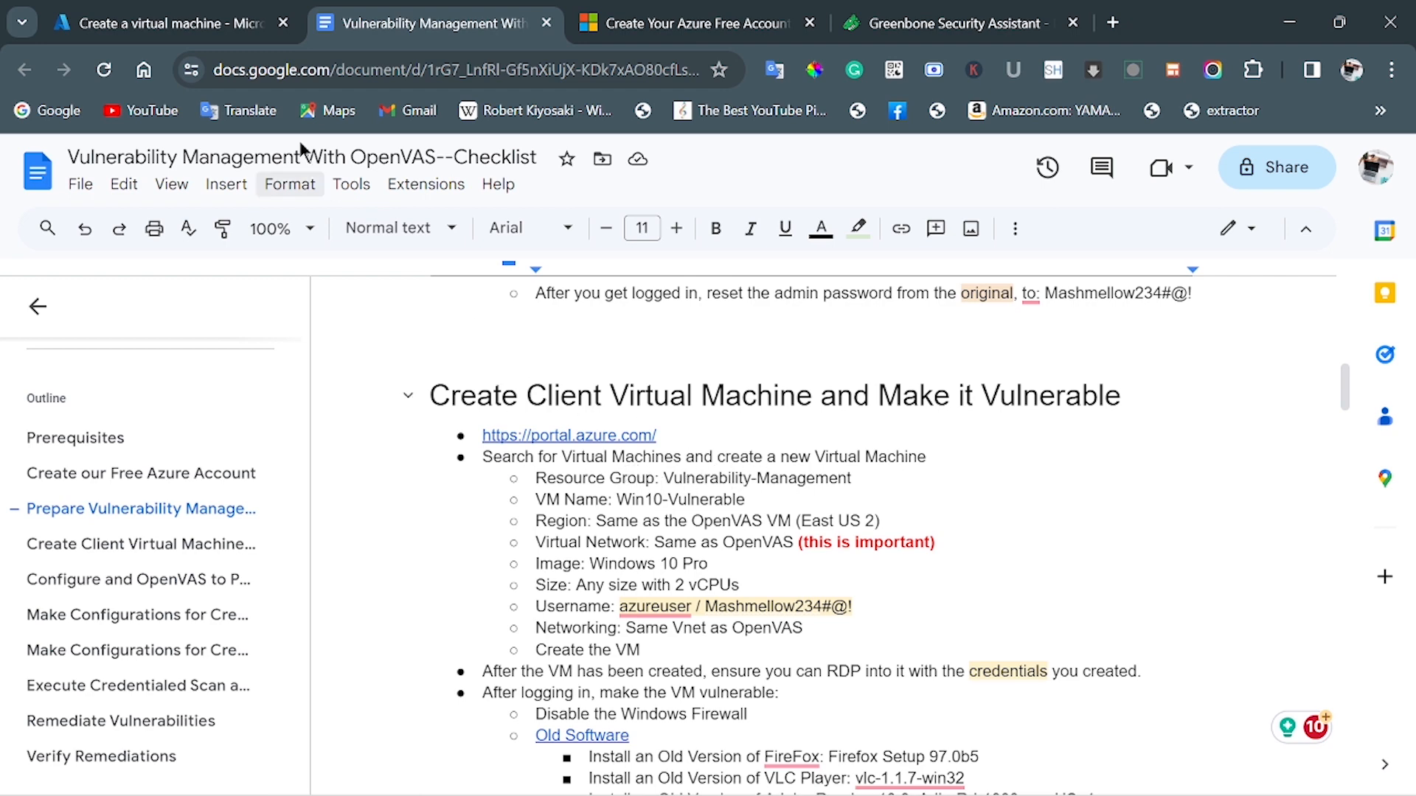
left_click(162, 23)
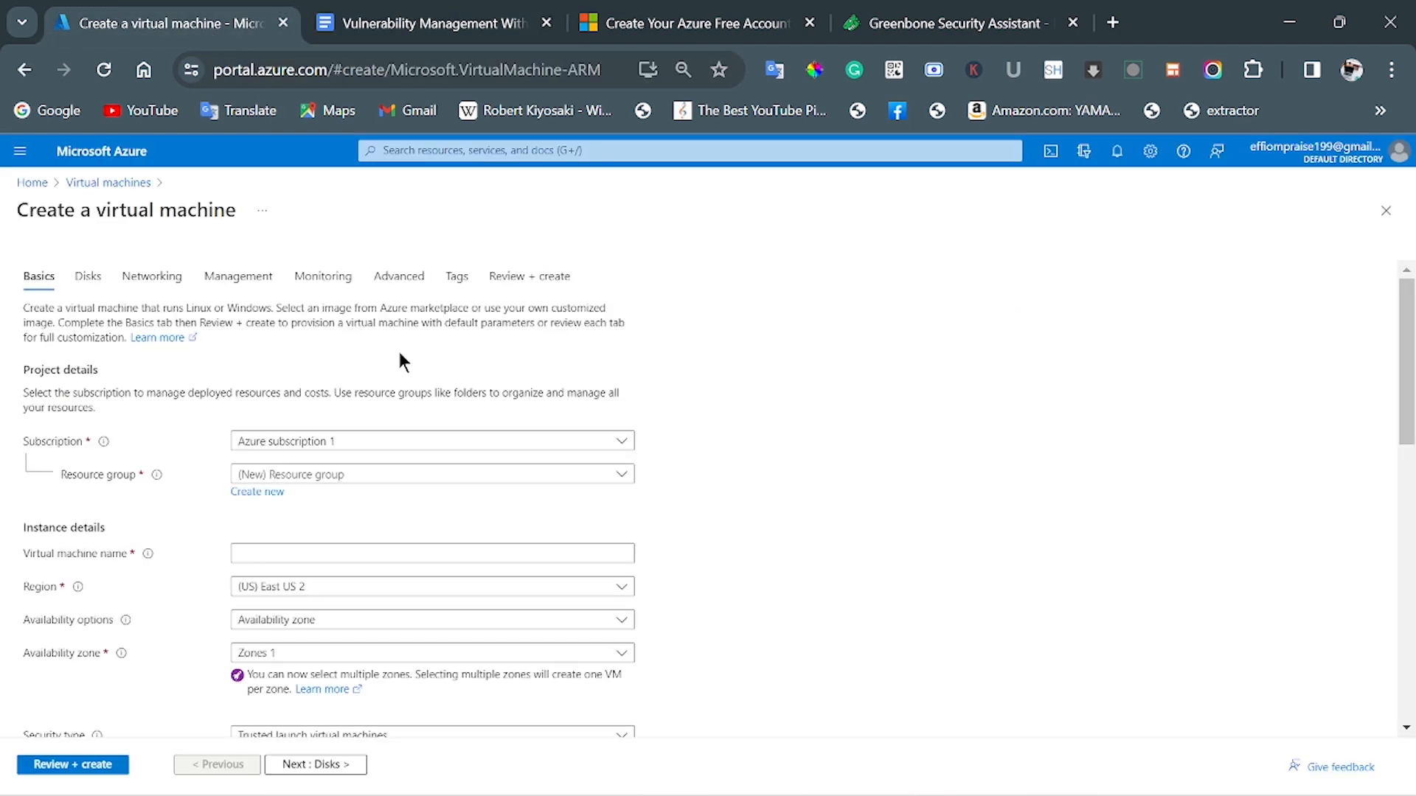
left_click(371, 475)
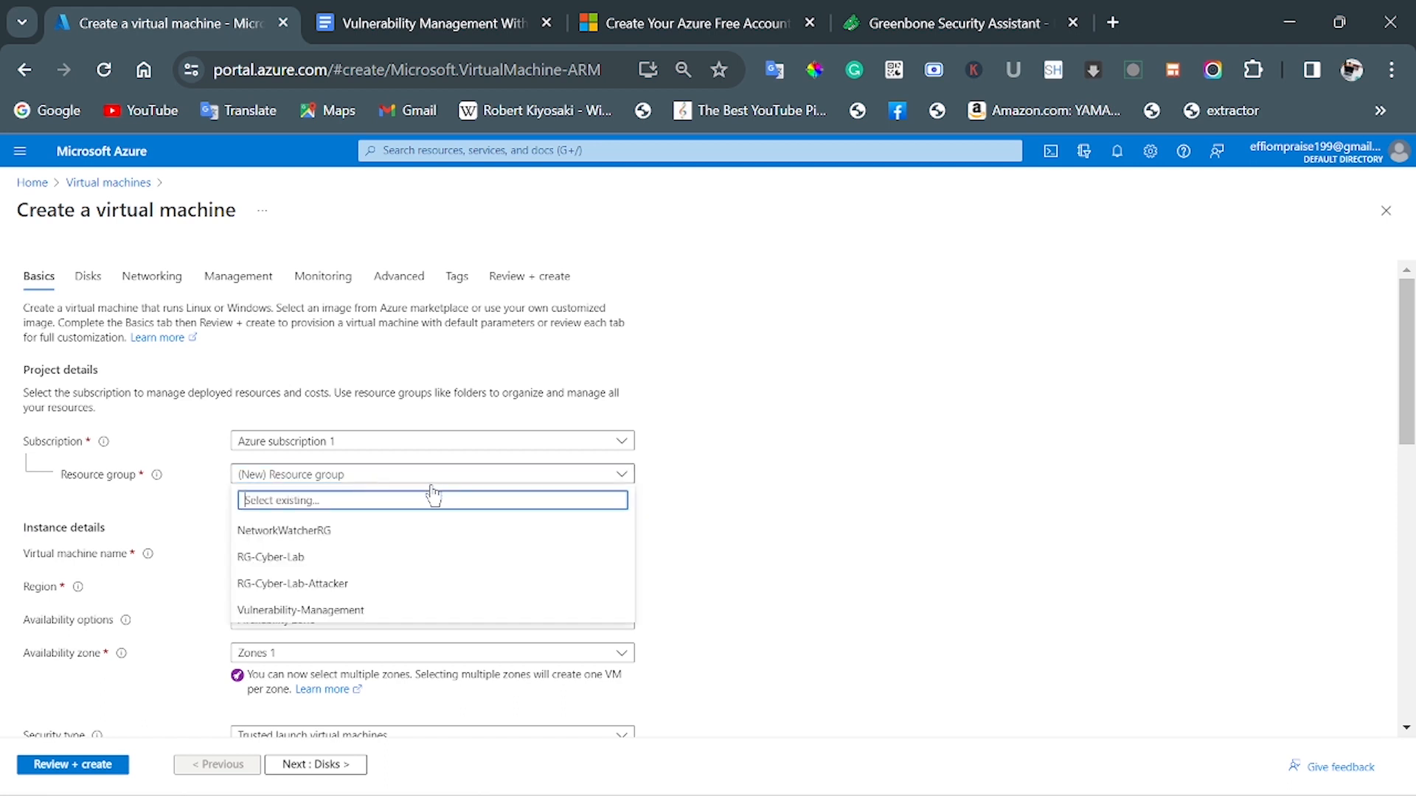
left_click(351, 612)
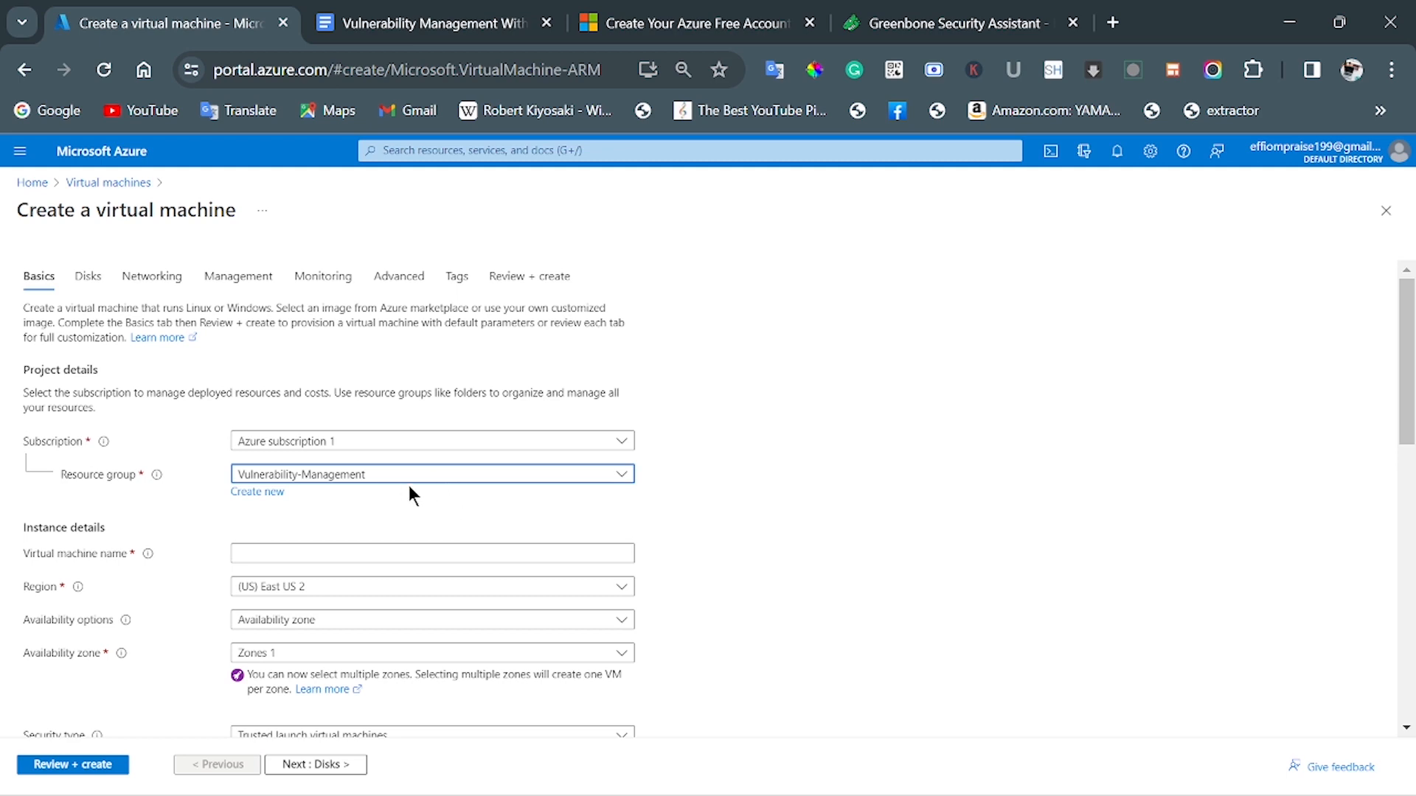
Copy the VM name Win10-Vulnerable from the checklist and enter it as the new virtual machine's name.
left_click(436, 31)
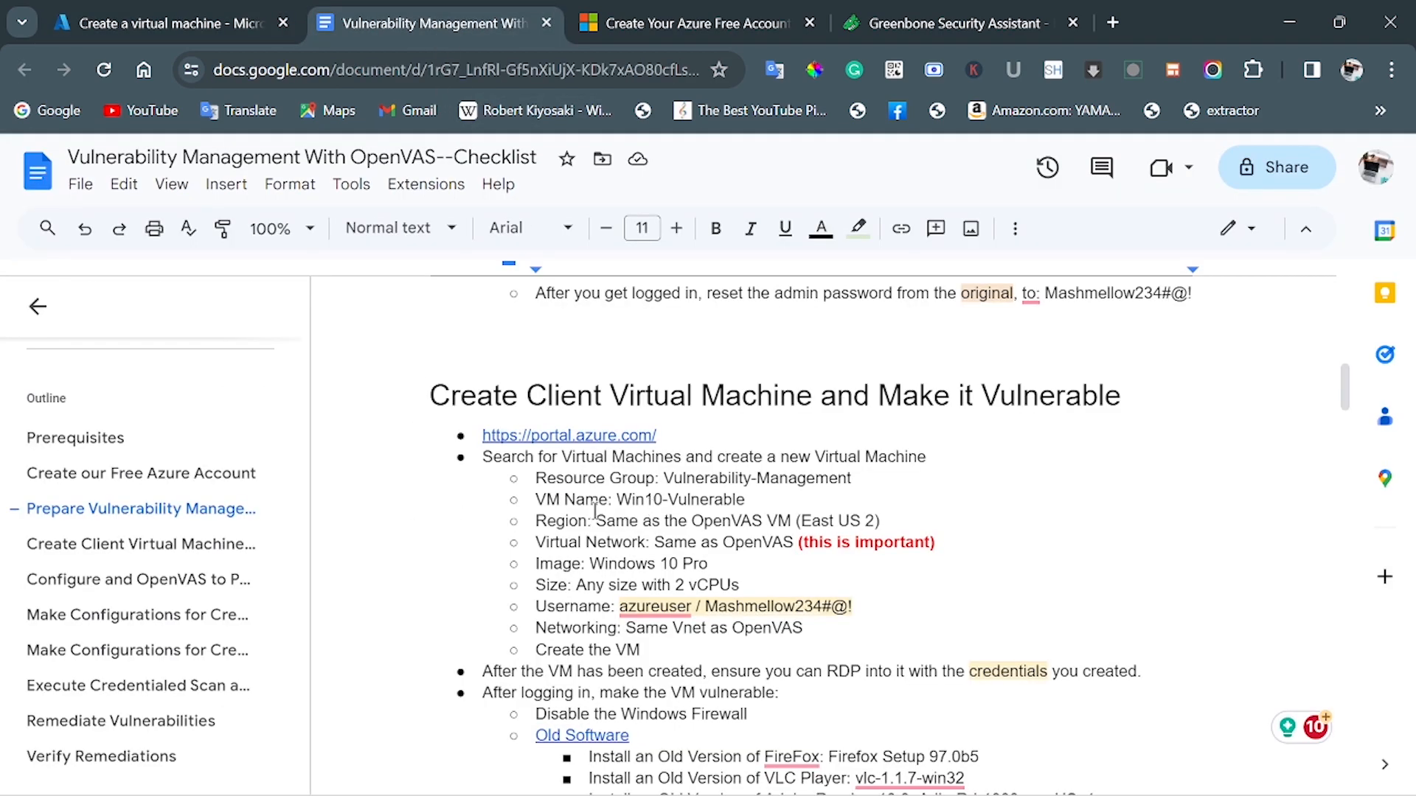
left_click_drag(744, 500, 617, 500)
right_click(637, 503)
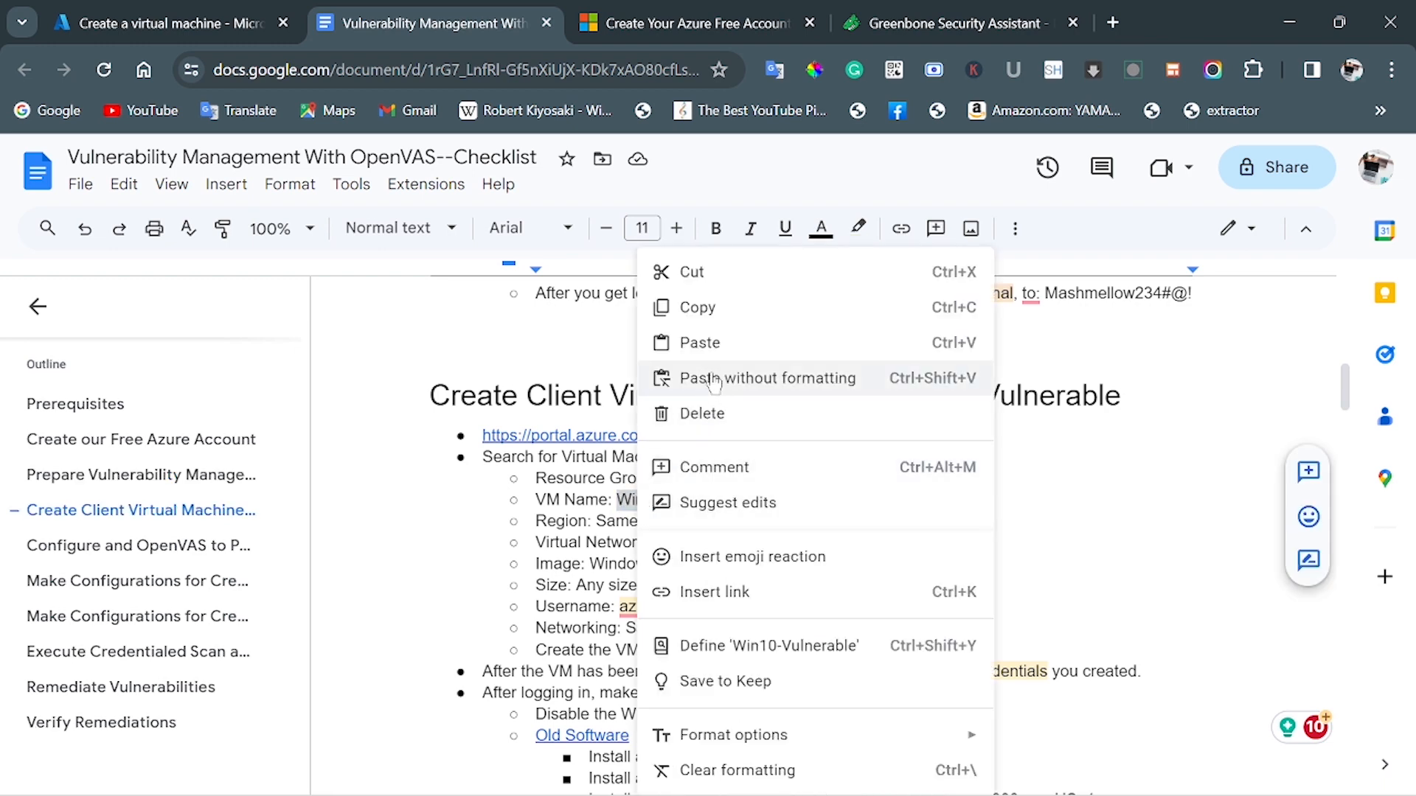
left_click(707, 314)
left_click(195, 34)
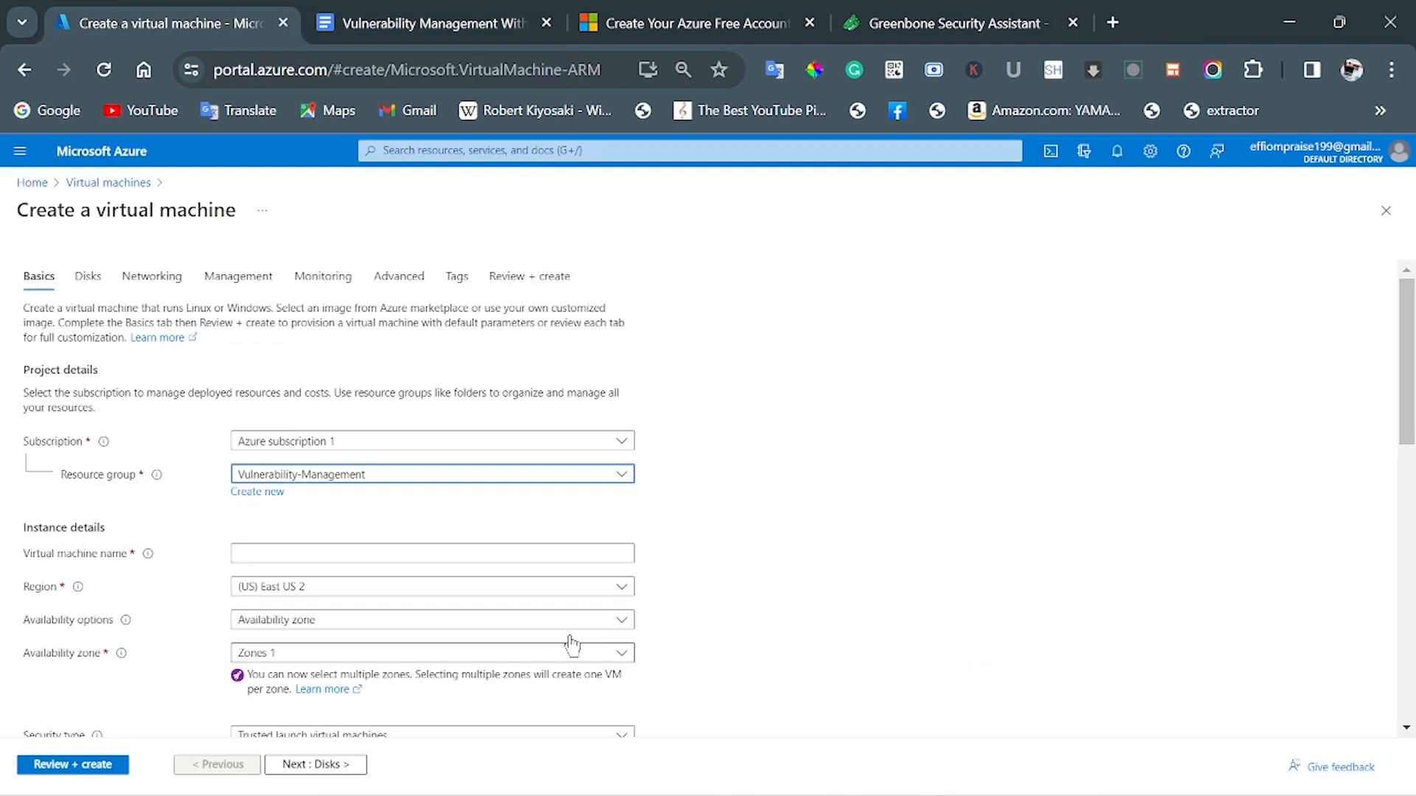
left_click(436, 553)
right_click(436, 553)
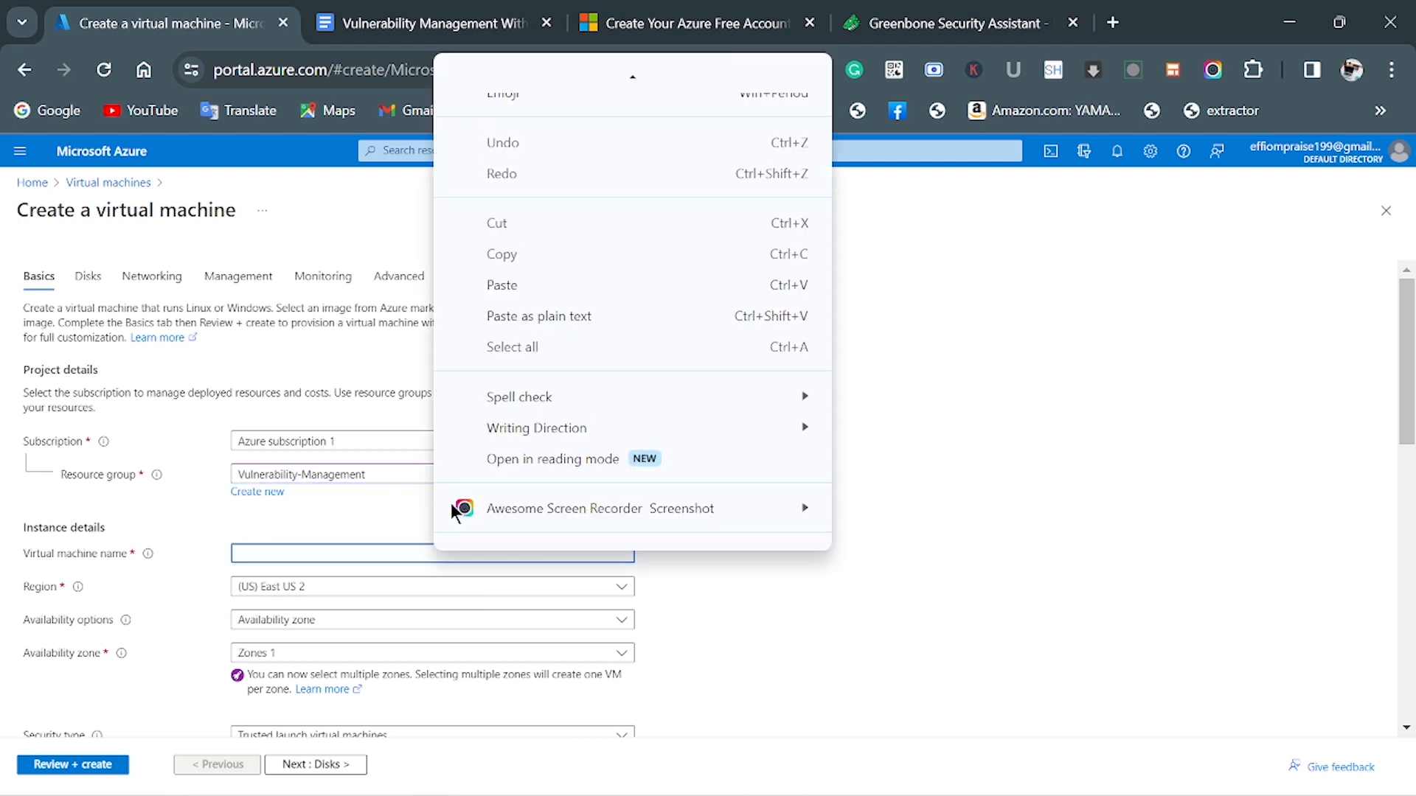
left_click(506, 284)
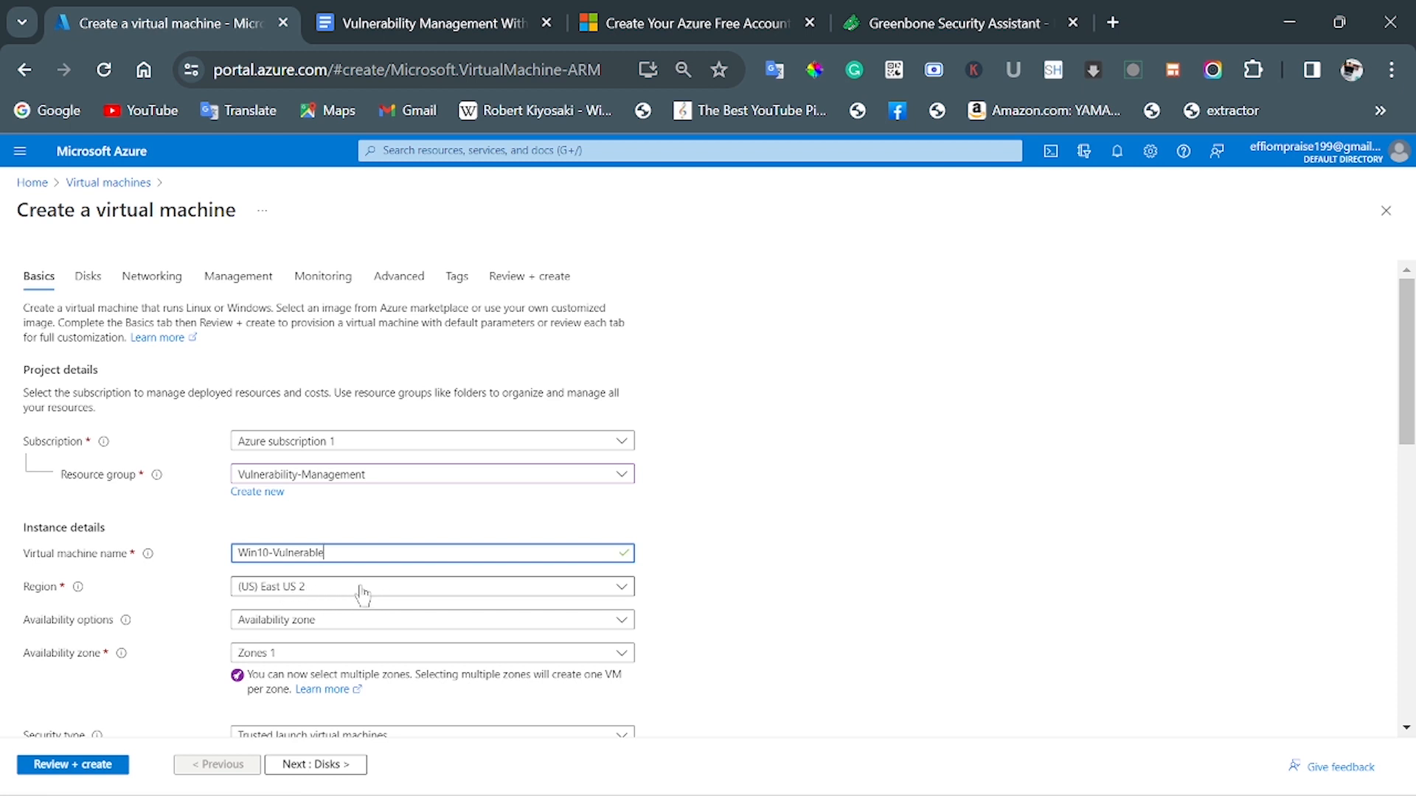
Set the new virtual machine's image to Windows 10 Pro, version 22H2 - x64 Gen2.
scroll(722, 559, "down", 2)
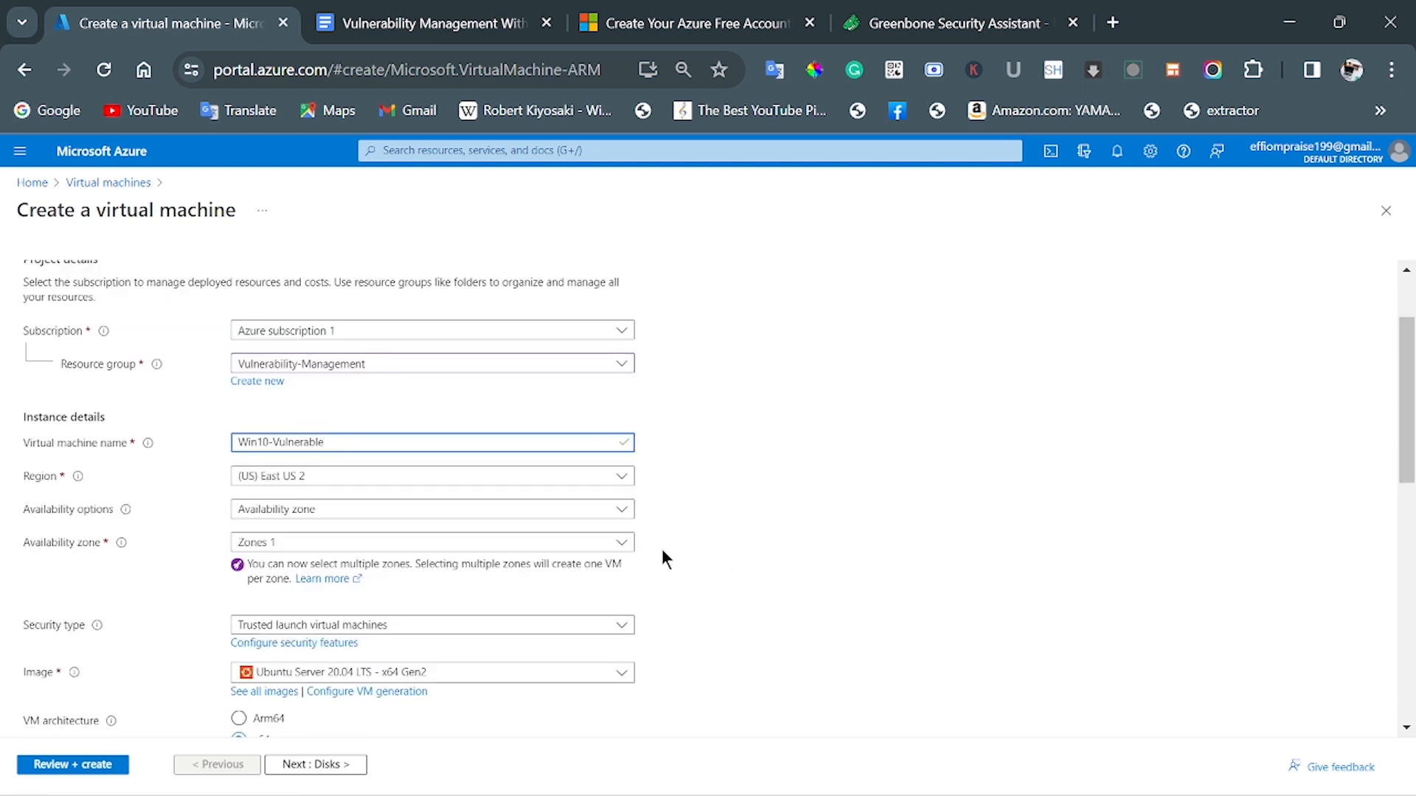
scroll(649, 546, "down", 2)
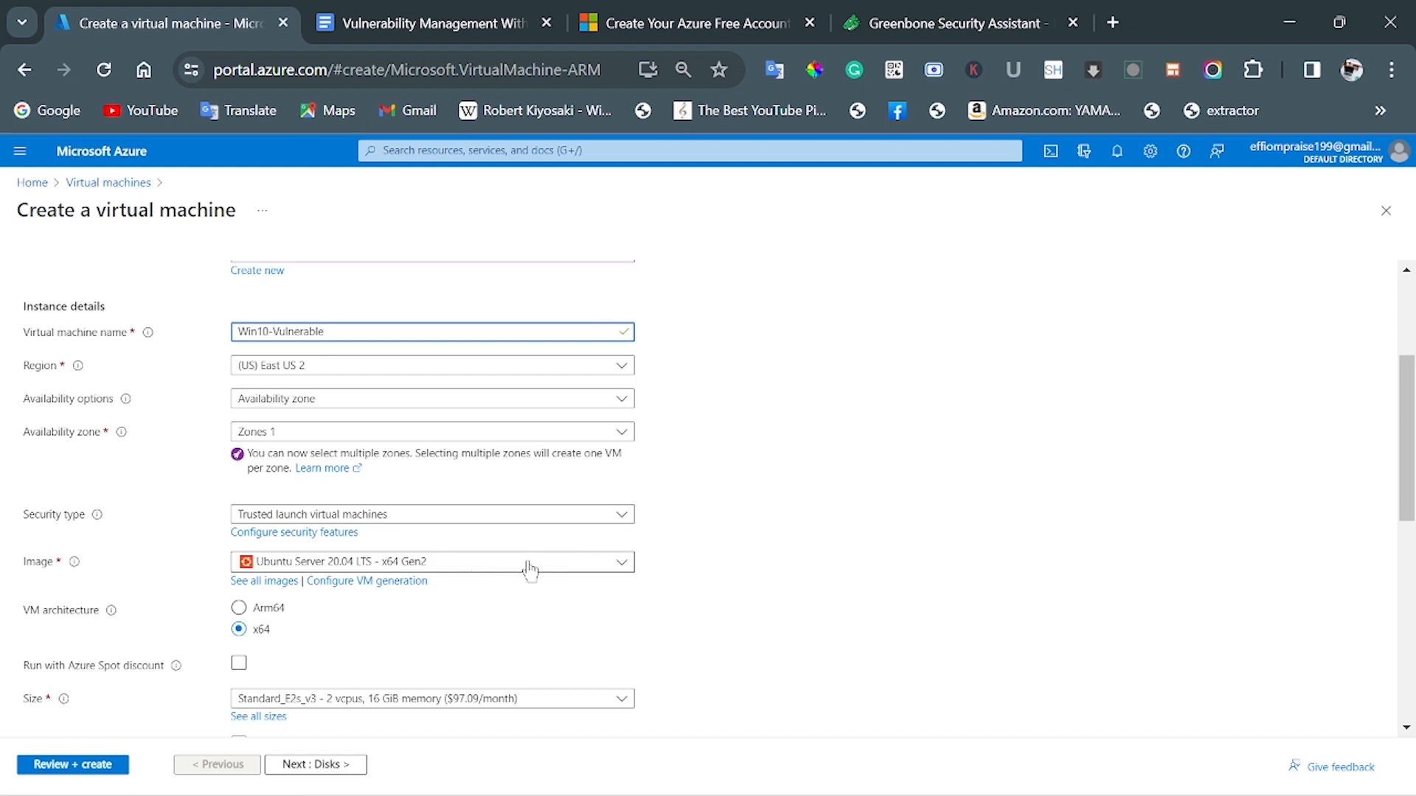
left_click(620, 566)
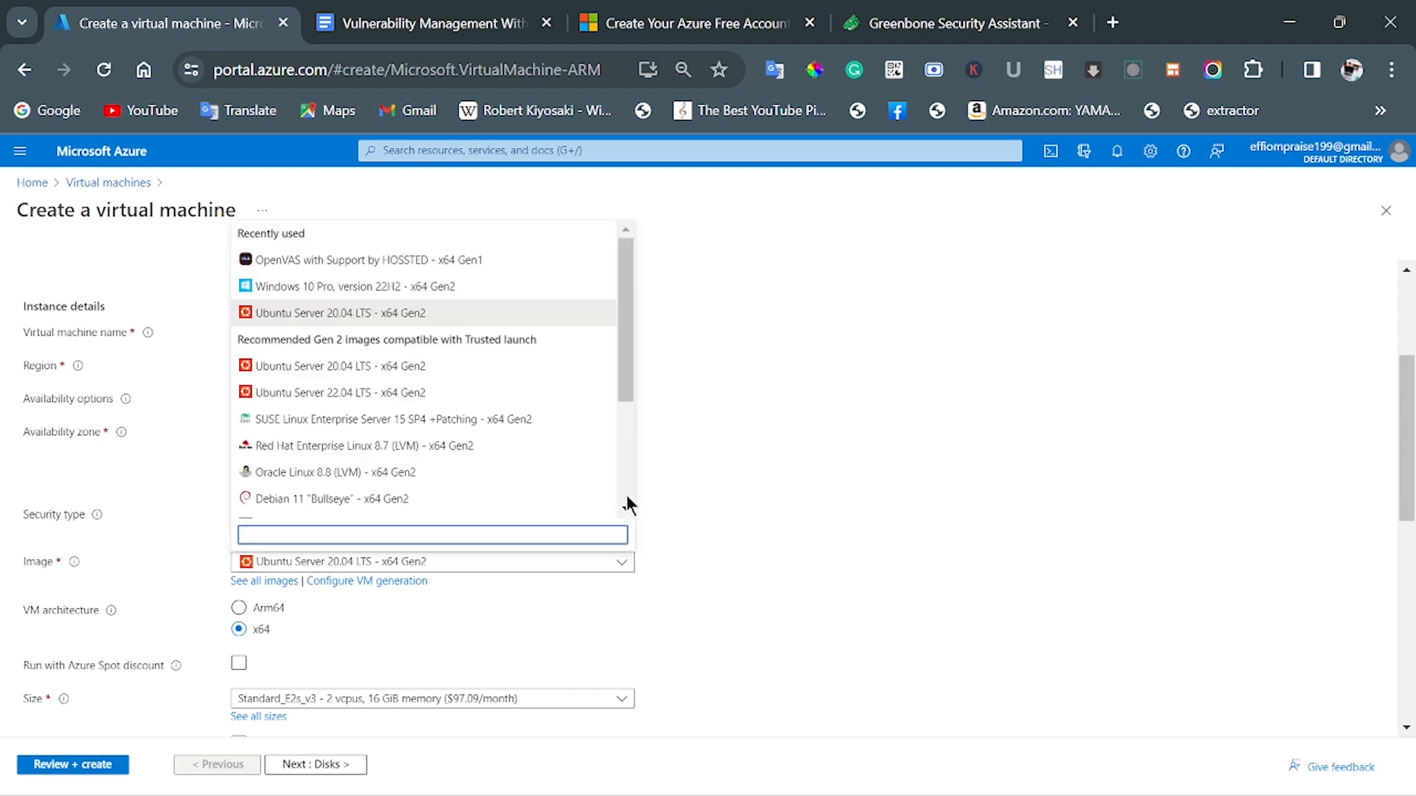
scroll(626, 494, "down", 3)
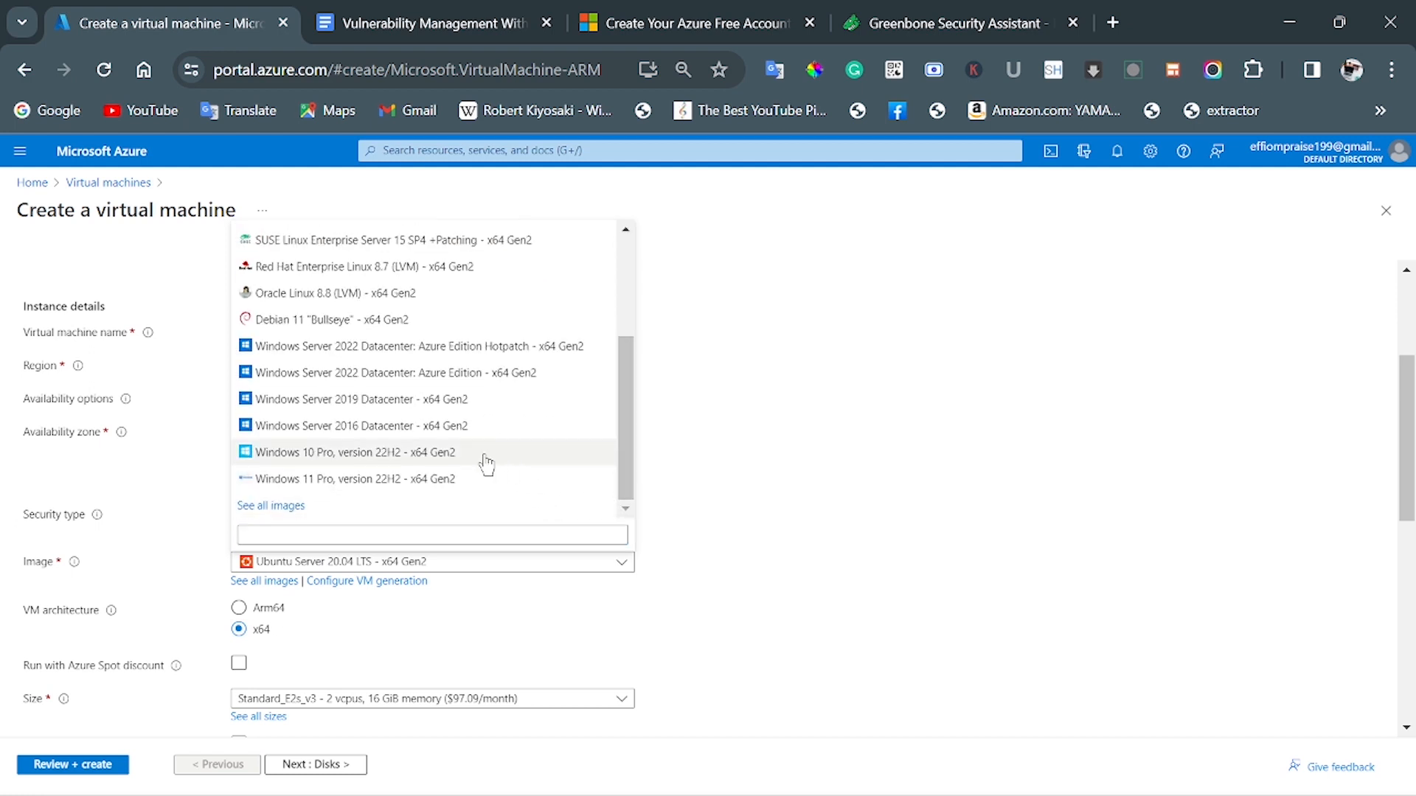
left_click(418, 454)
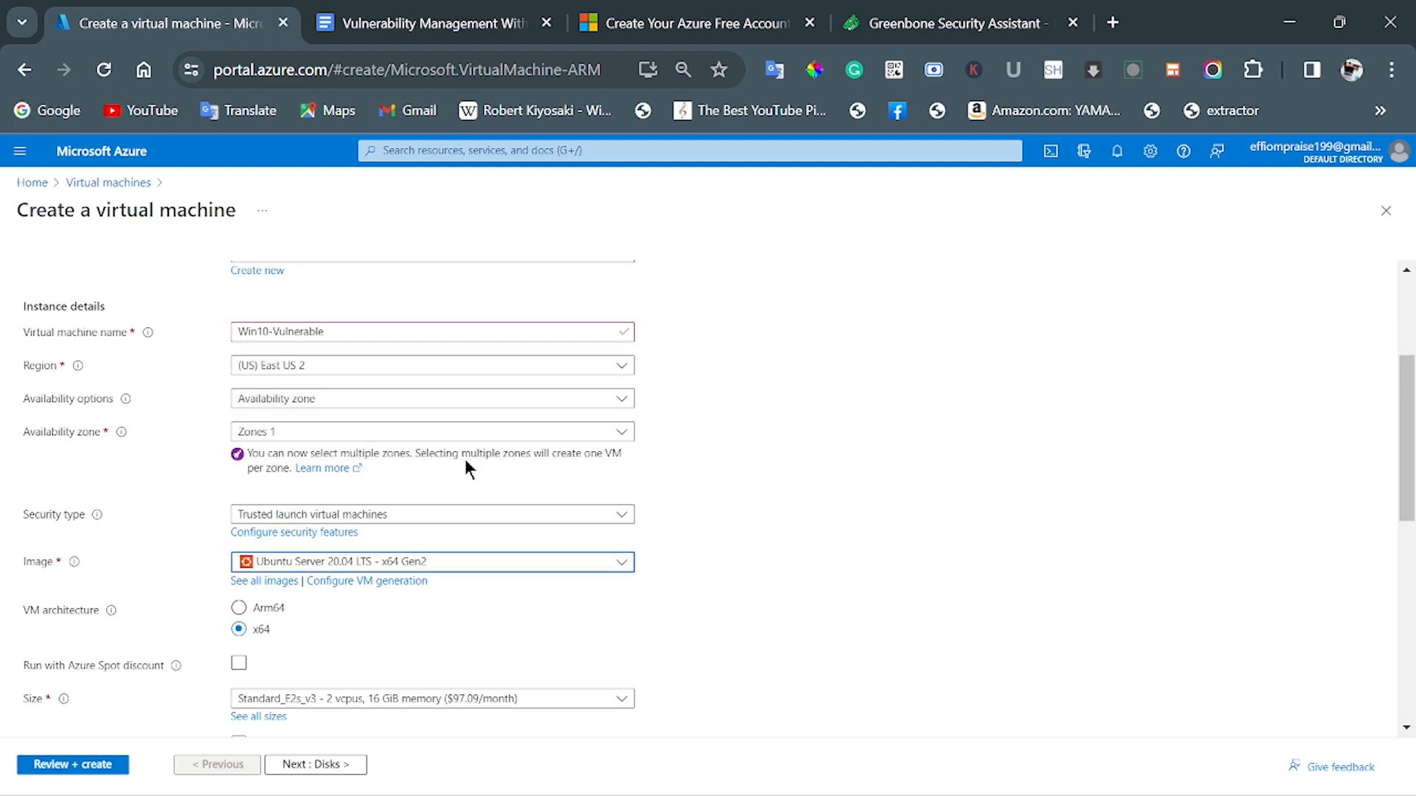
Copy the username azureuser from the checklist and enter it as the virtual machine's administrator username.
scroll(797, 503, "down", 2)
scroll(804, 512, "down", 2)
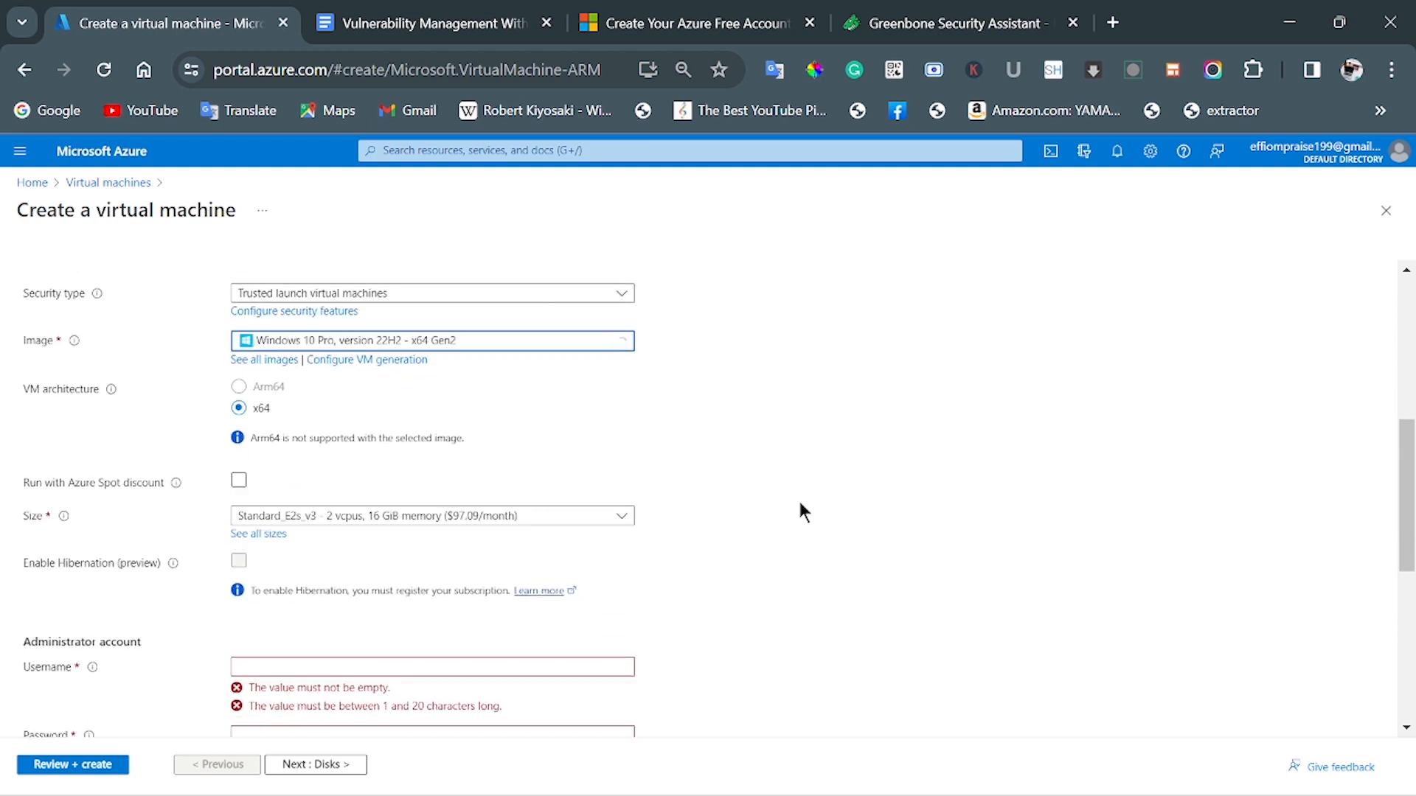
left_click(442, 26)
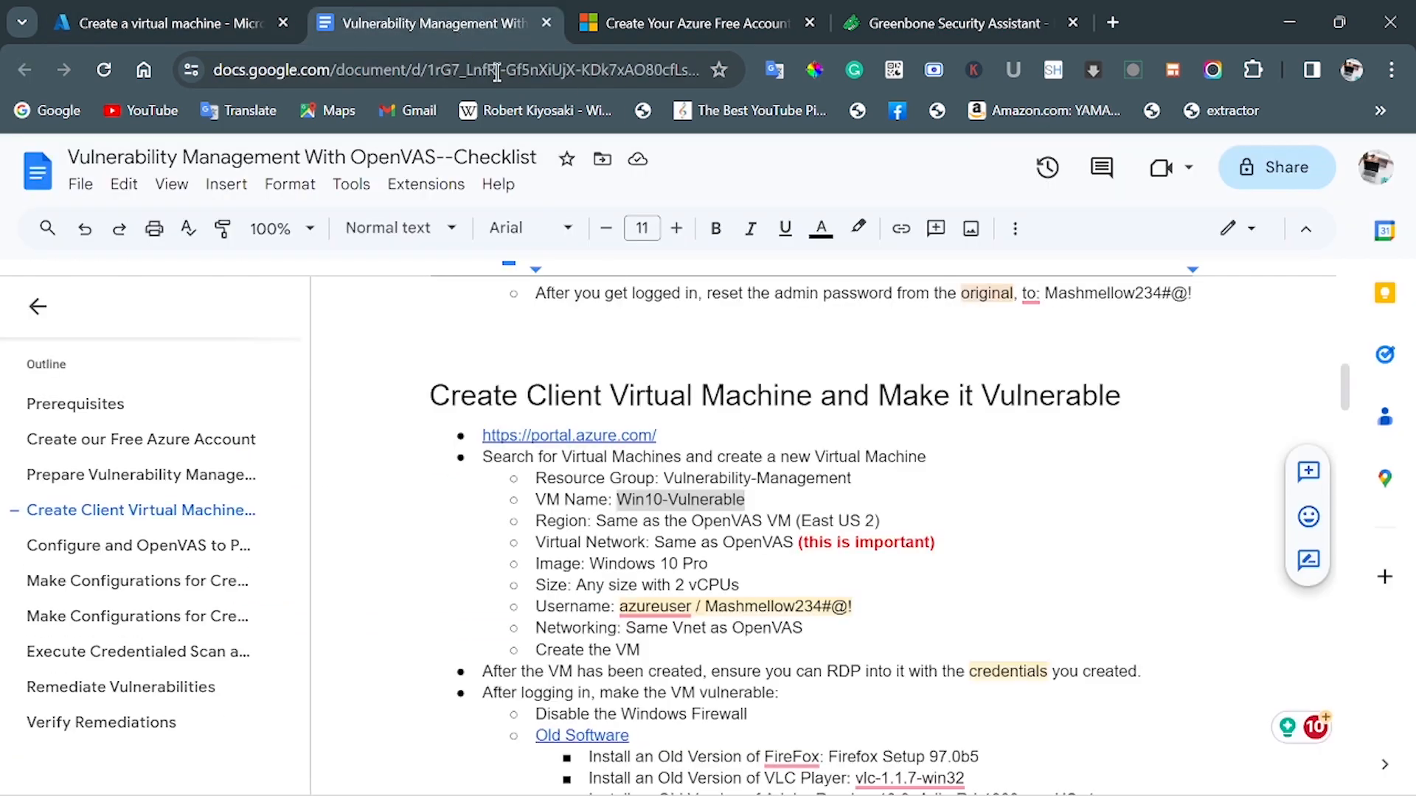
scroll(788, 501, "down", 2)
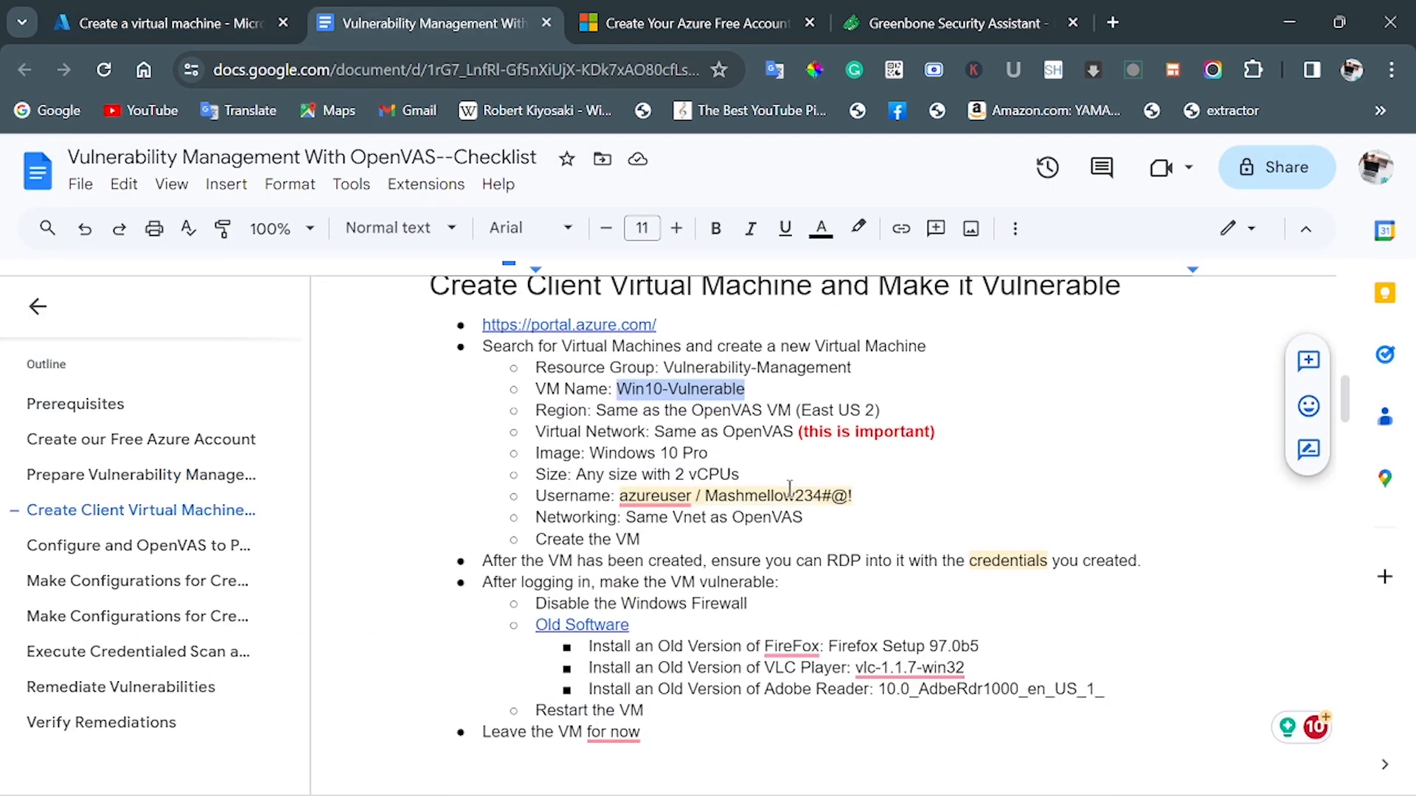
mouse_move(625, 503)
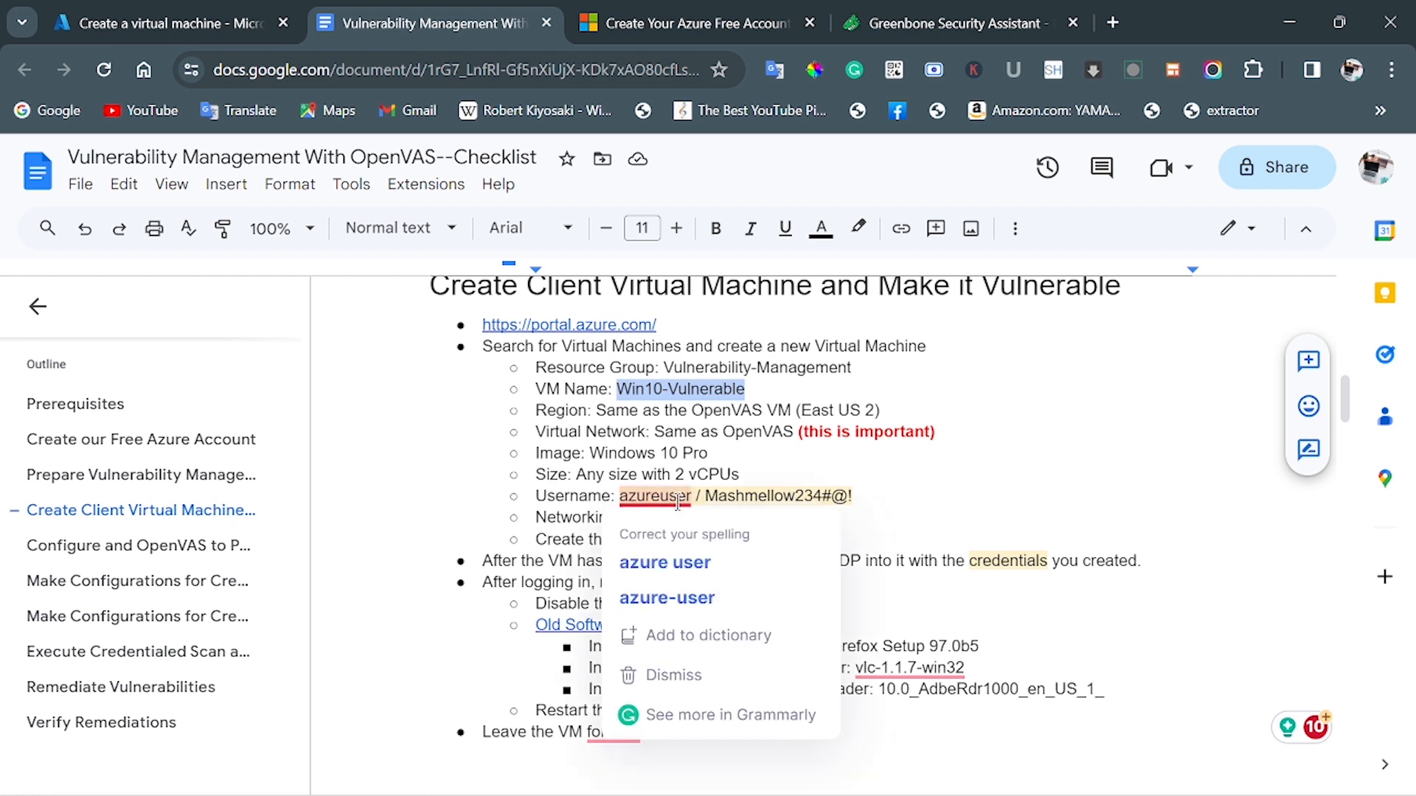
double_click(636, 503)
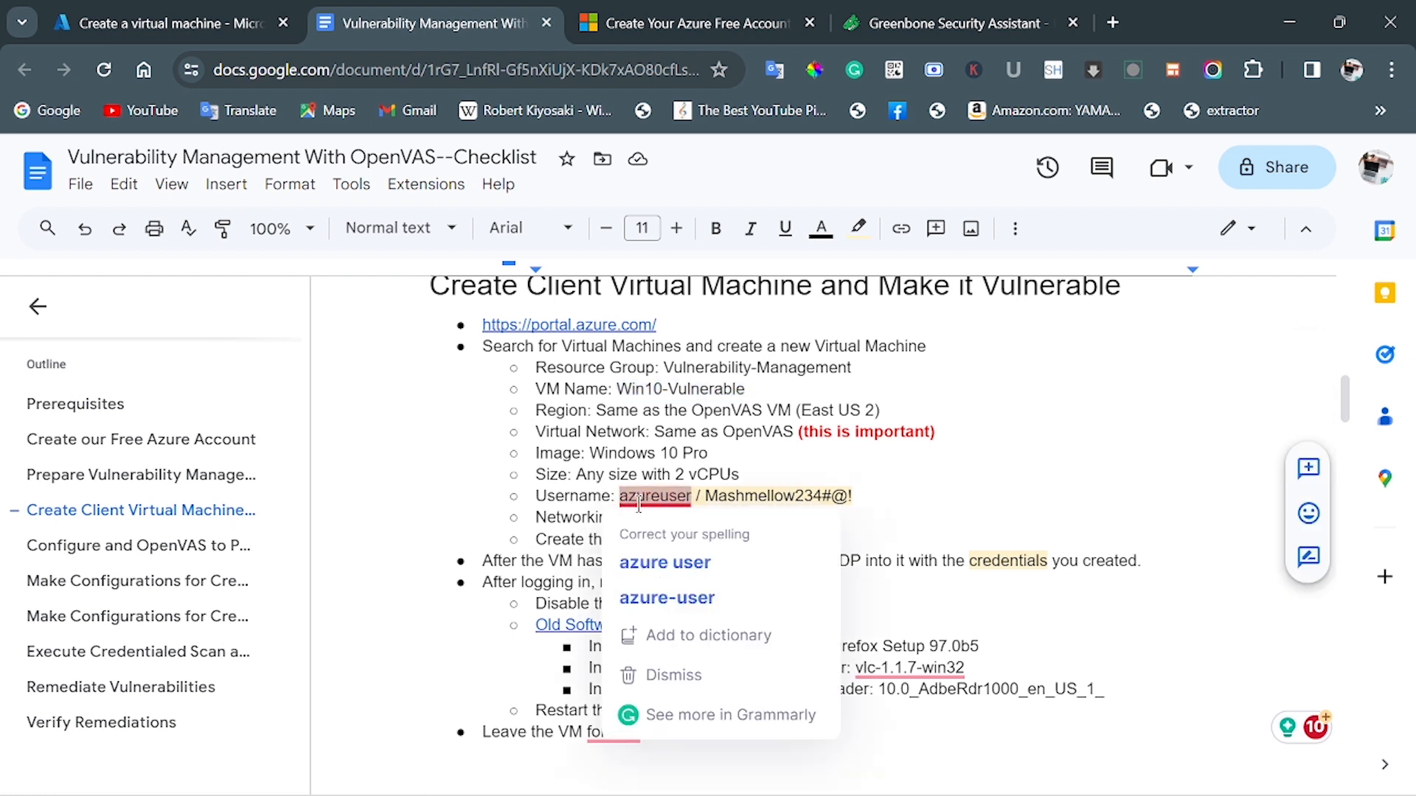
right_click(638, 503)
left_click(719, 307)
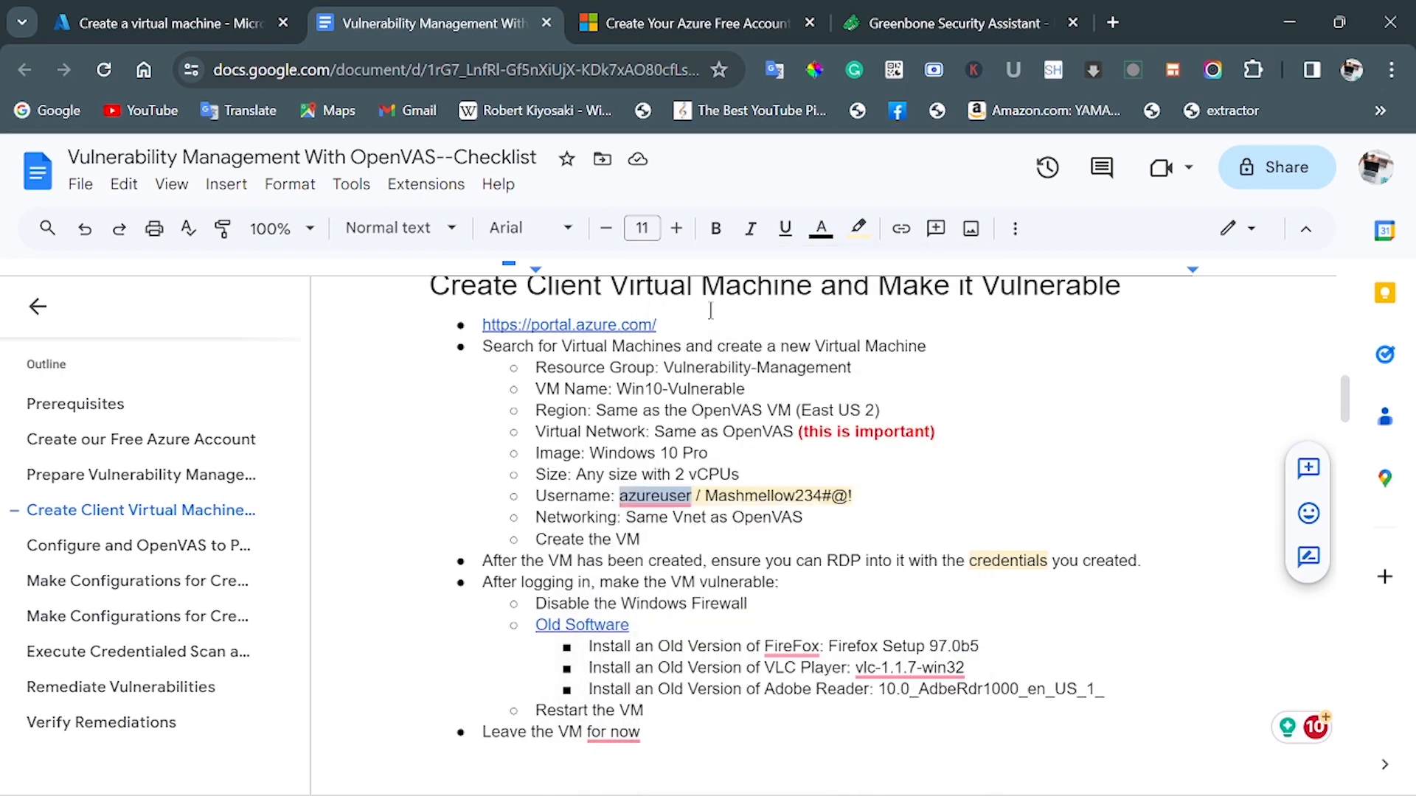
left_click(243, 26)
left_click(358, 668)
right_click(358, 667)
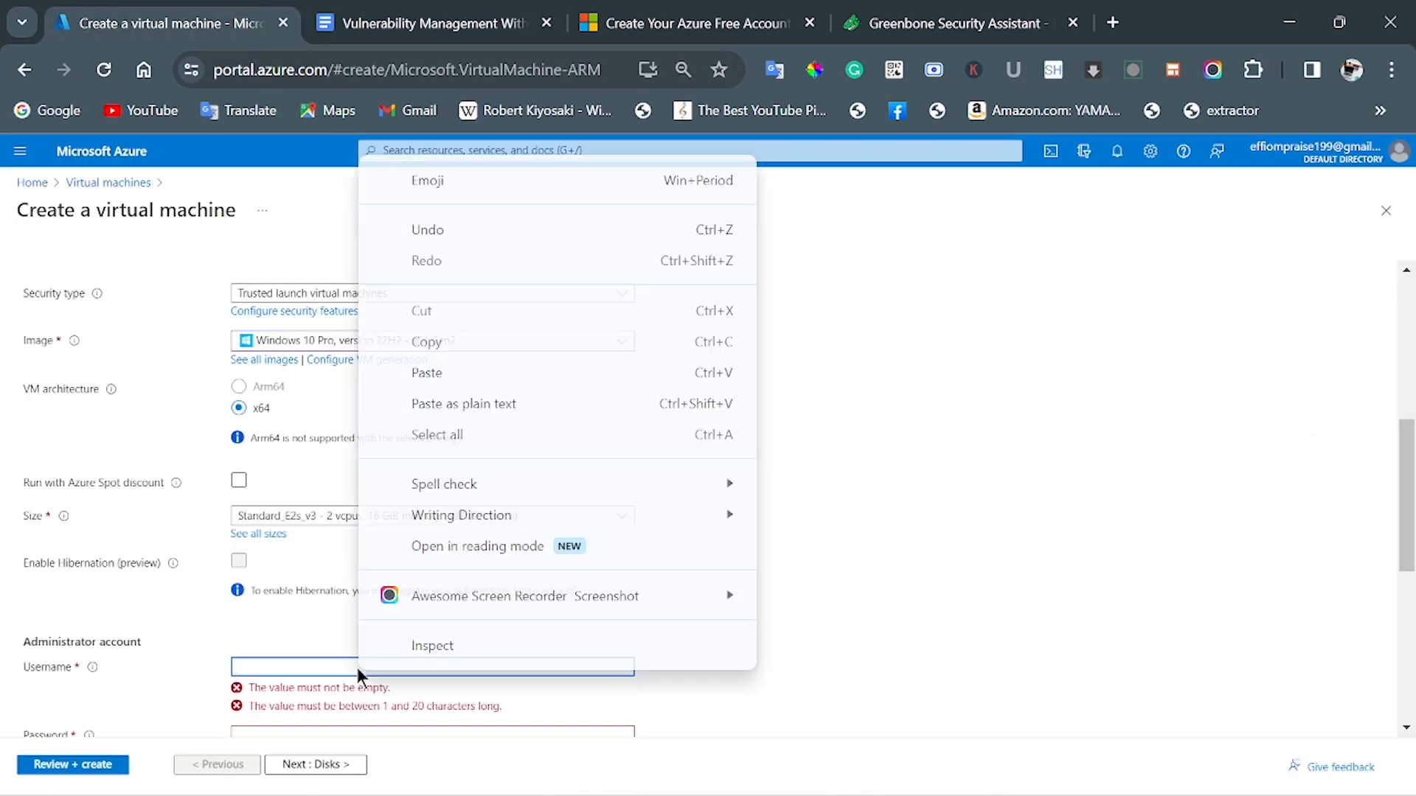
left_click(399, 399)
Copy the administrator password listed beside the username in the checklist's client virtual machine section.
scroll(645, 503, "down", 2)
scroll(627, 506, "down", 1)
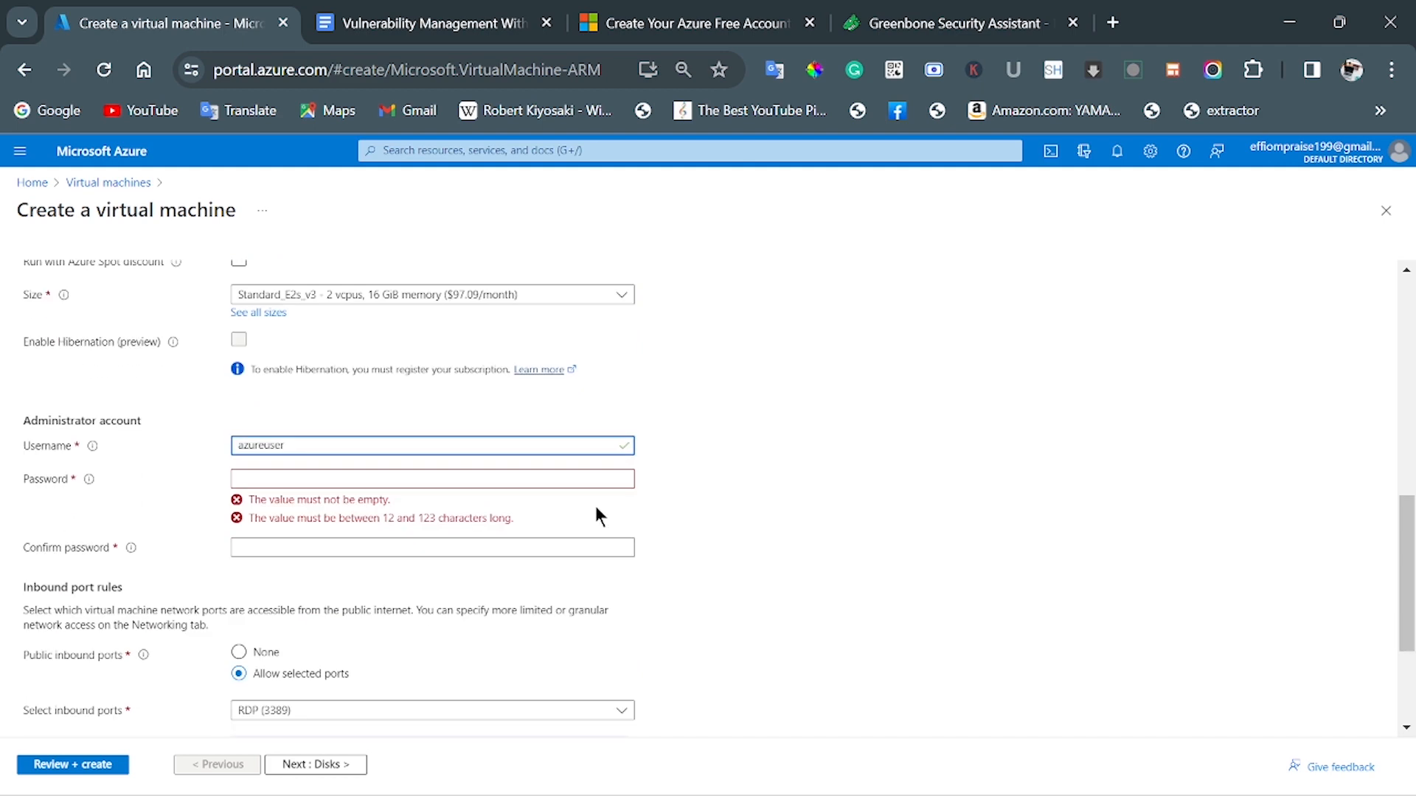
left_click(464, 26)
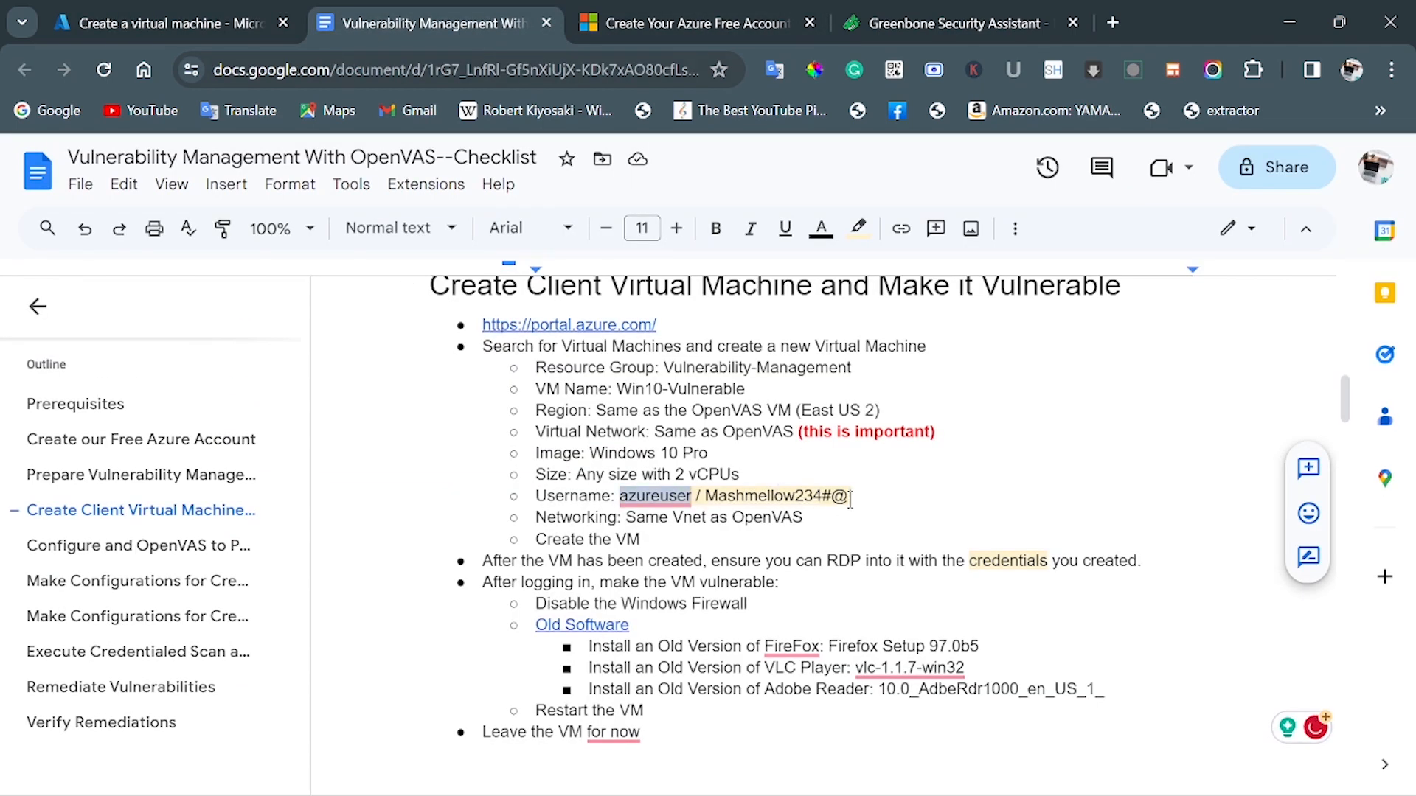
left_click_drag(850, 500, 712, 496)
right_click(768, 499)
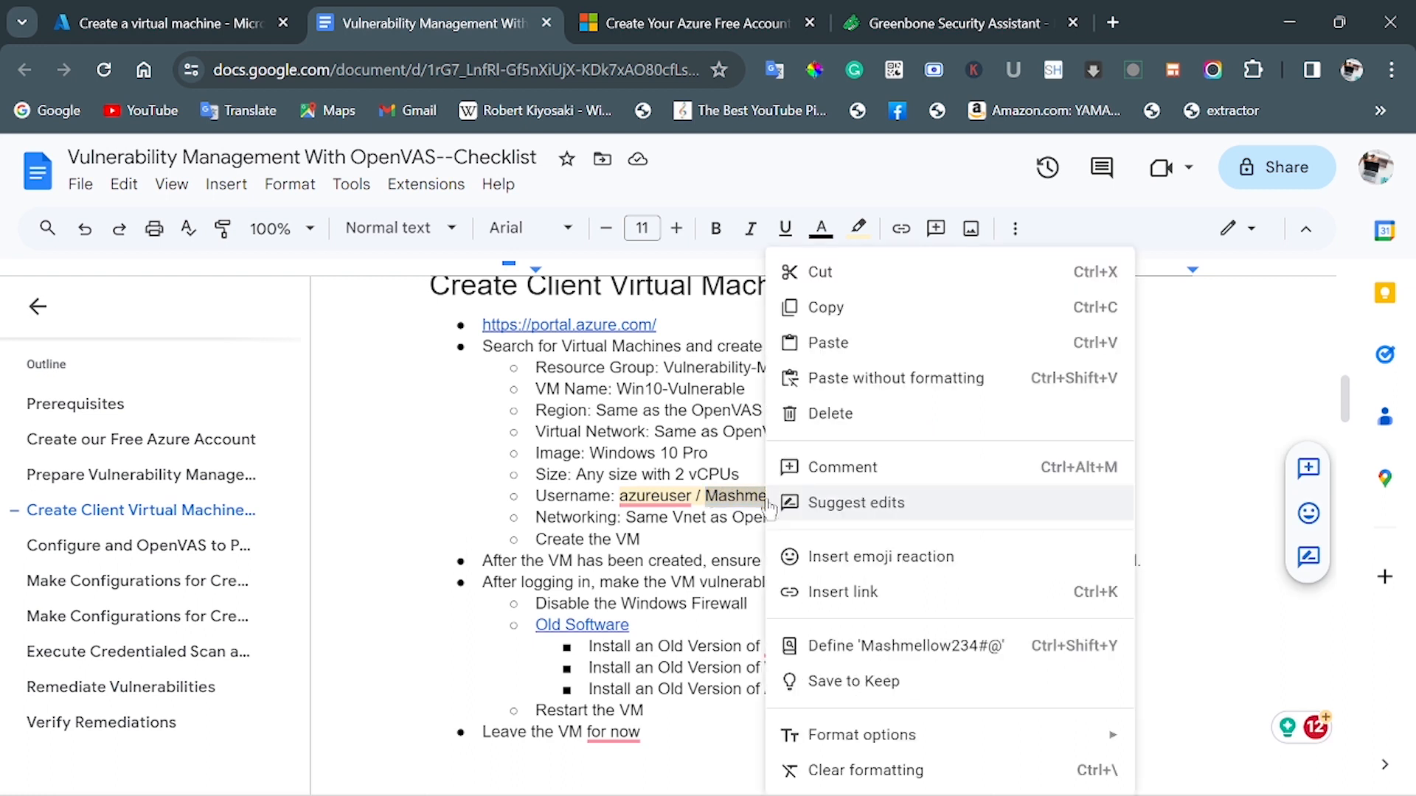
left_click(823, 308)
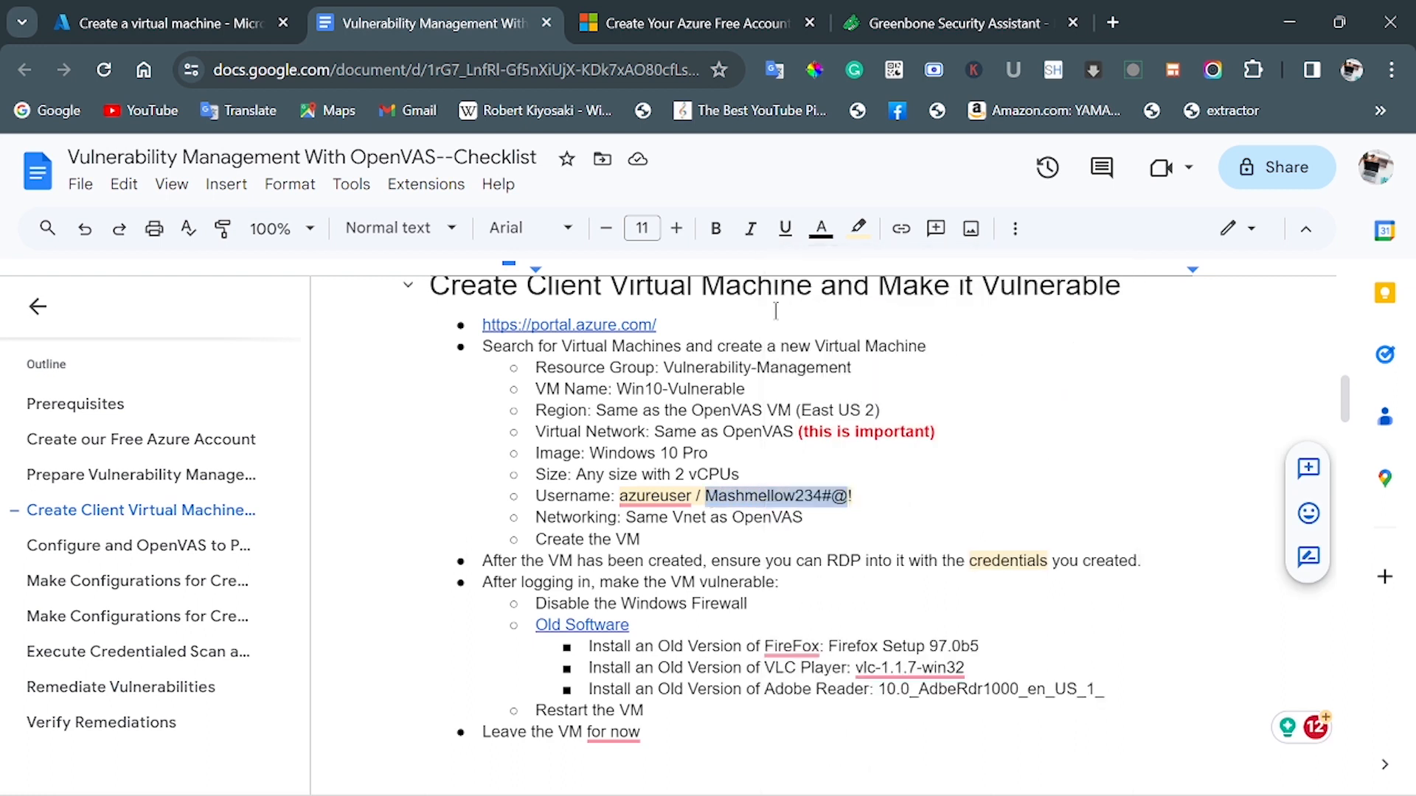
Paste the copied password into the administrator account's password and confirm password fields.
left_click(223, 23)
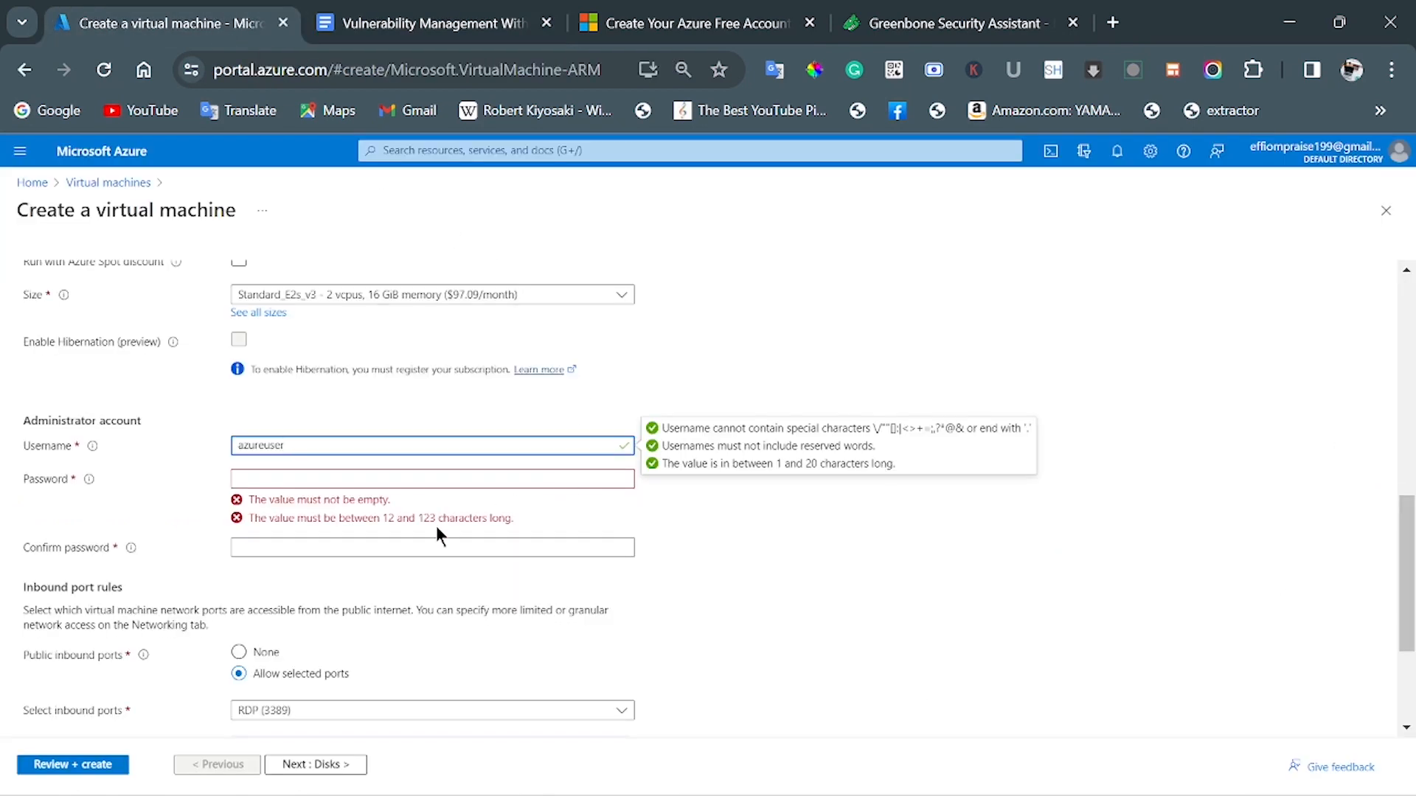
left_click(350, 480)
right_click(350, 480)
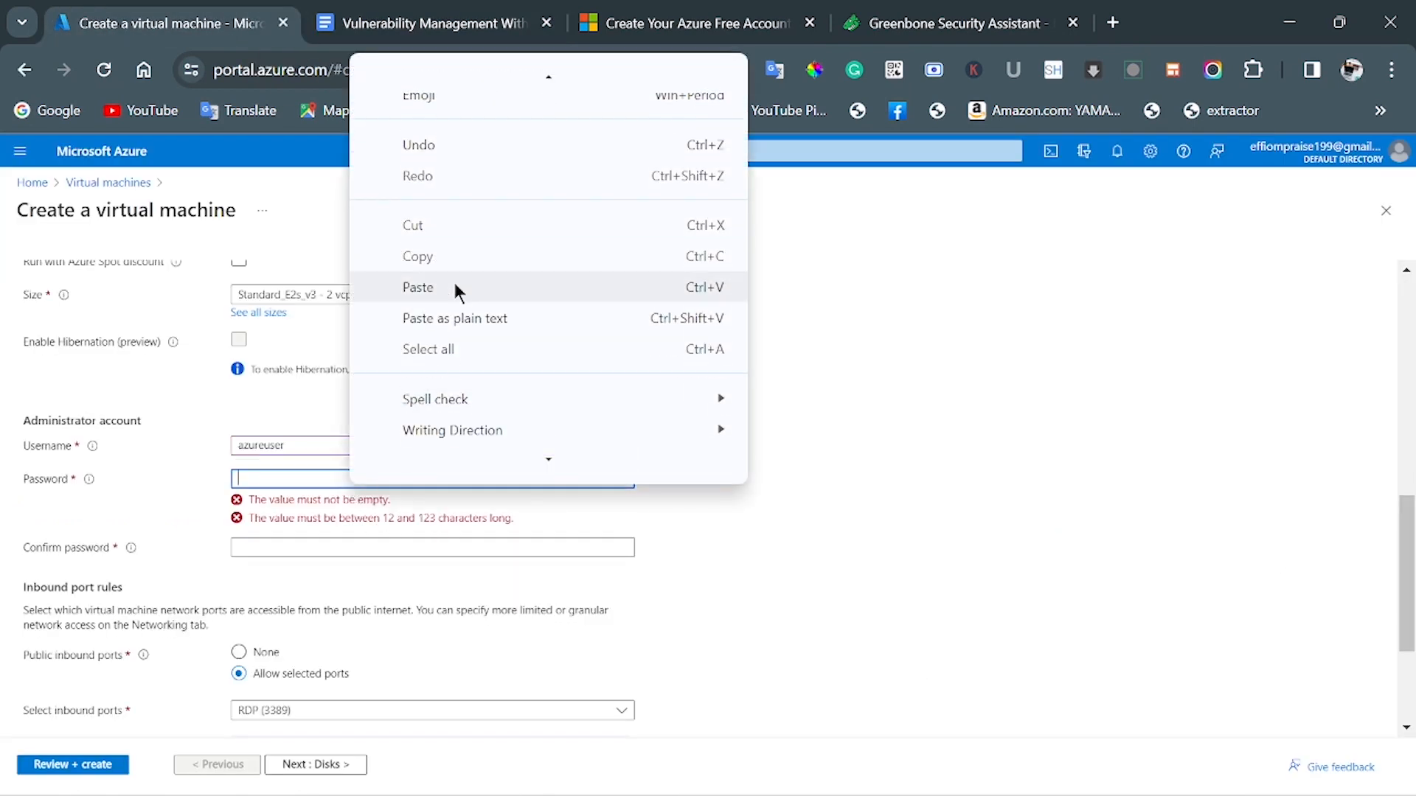
left_click(452, 286)
left_click(357, 514)
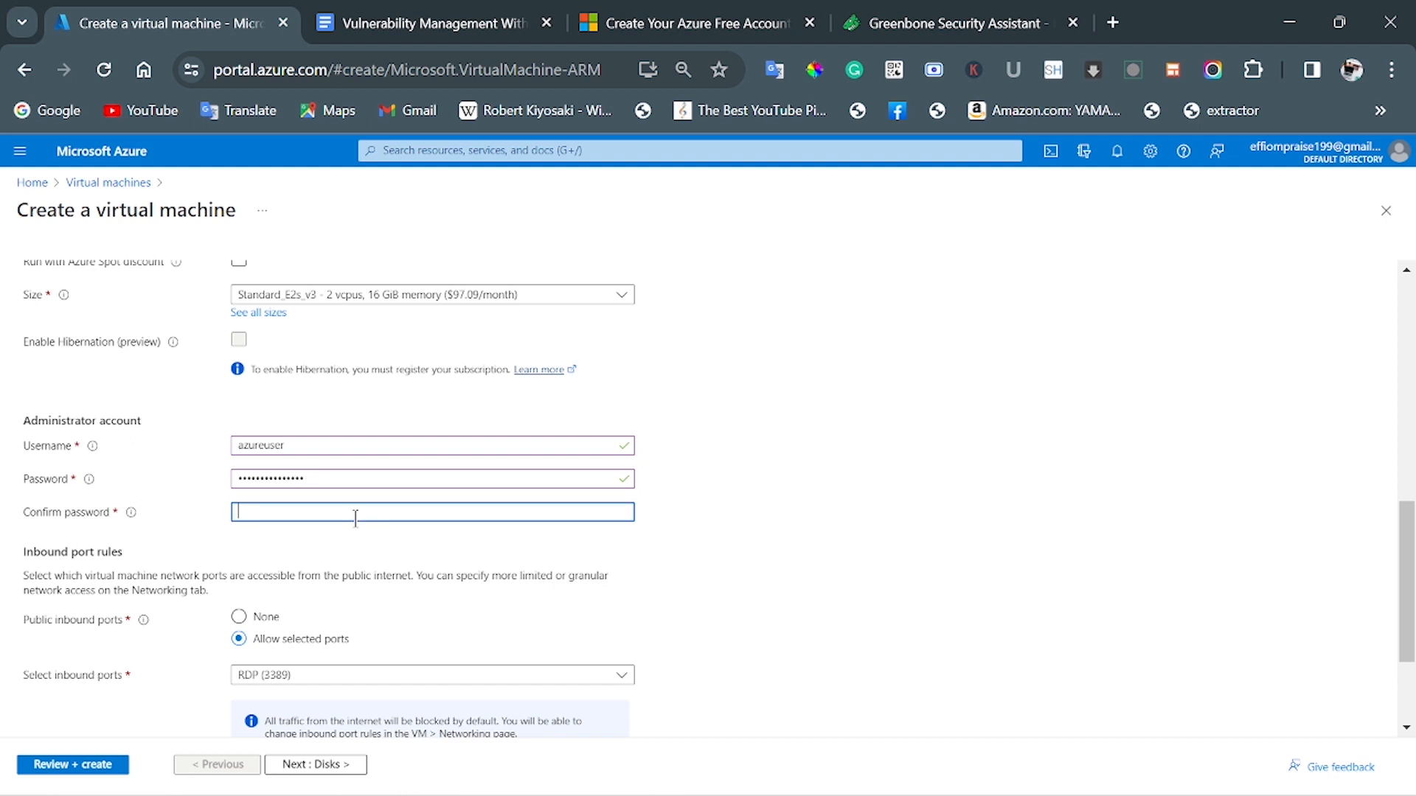
right_click(357, 514)
left_click(452, 301)
Confirm the eligible Windows 10/11 license with multi-tenant hosting rights and continue to the disk settings.
scroll(737, 528, "down", 2)
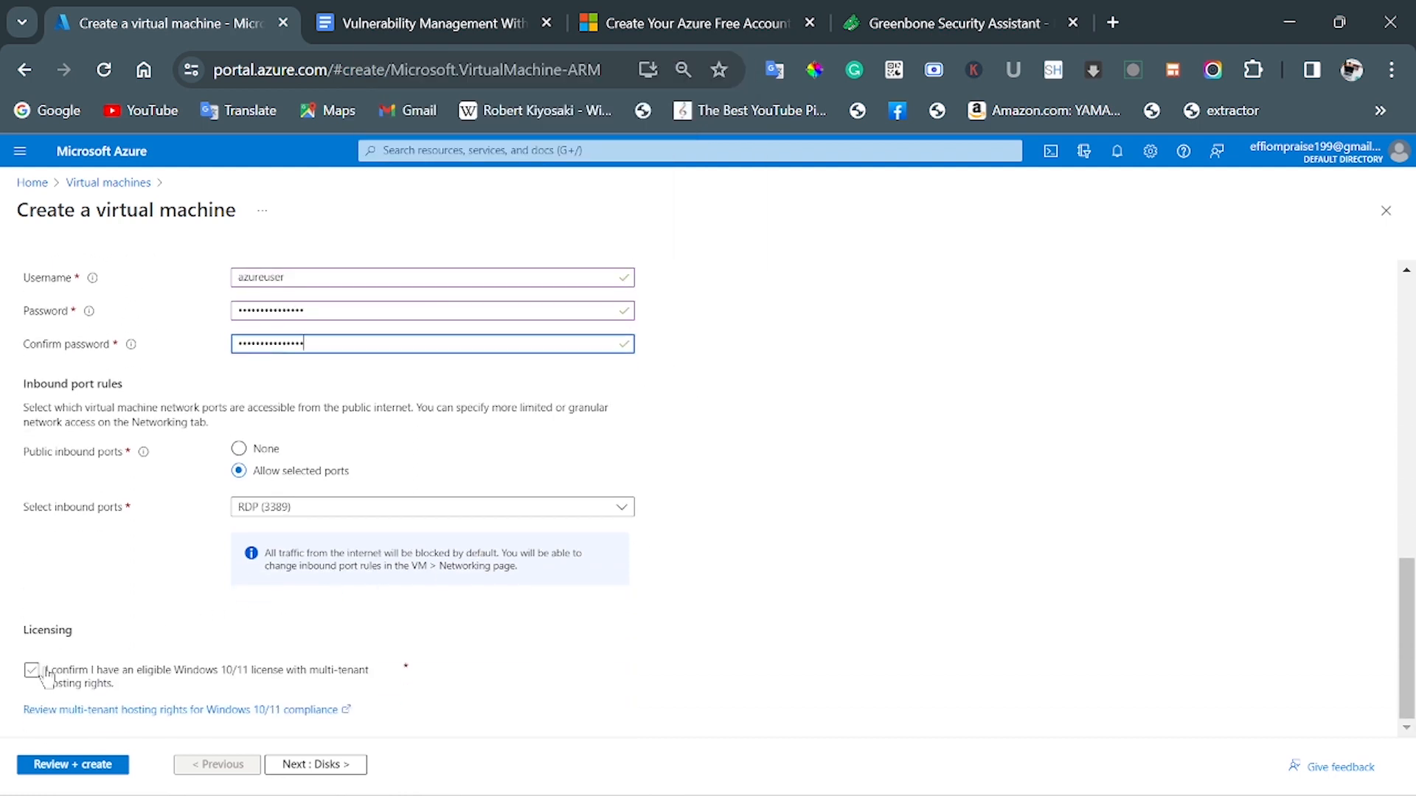
left_click(32, 670)
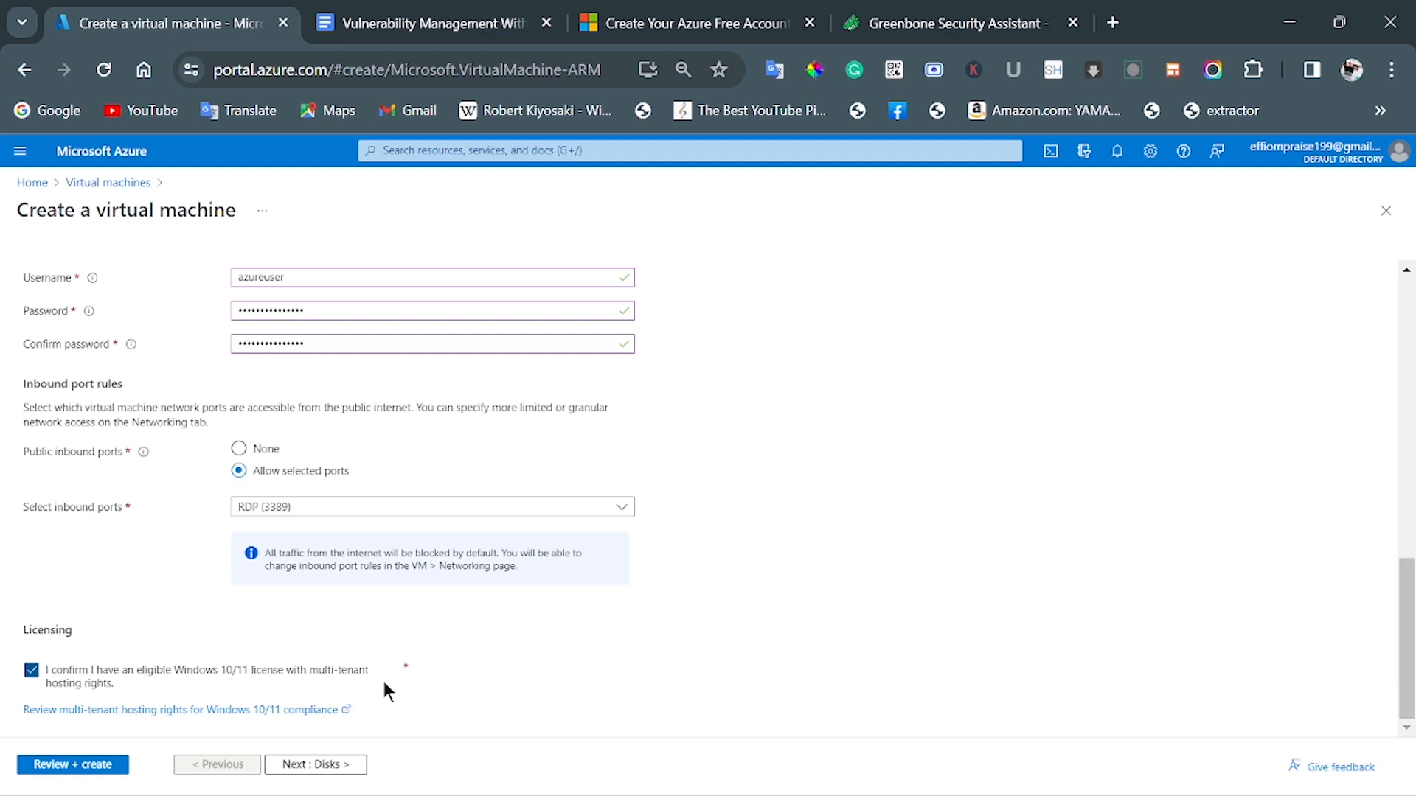
left_click(317, 764)
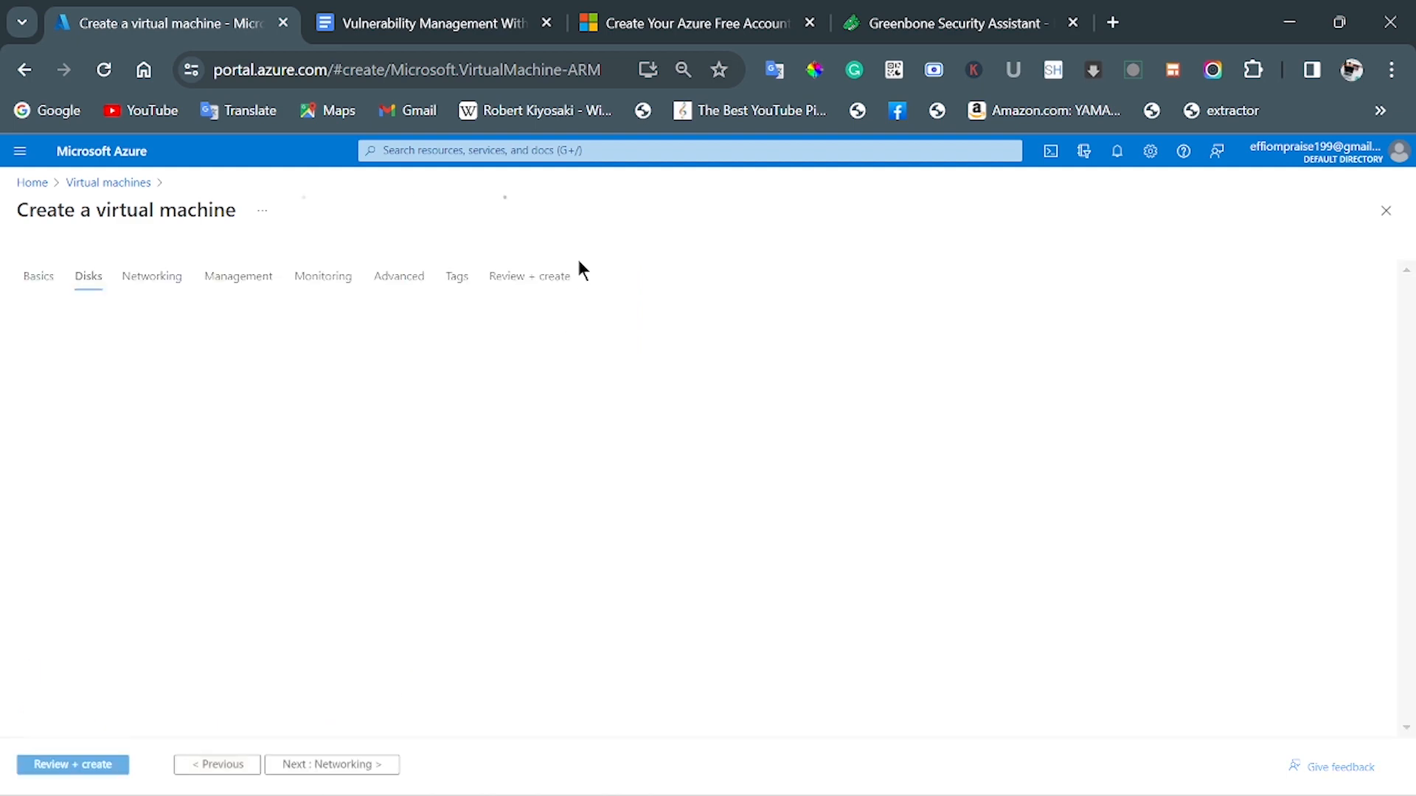
Check the checklist's networking entry and set the new virtual machine's virtual network to OpenVAS-vnet.
left_click(434, 25)
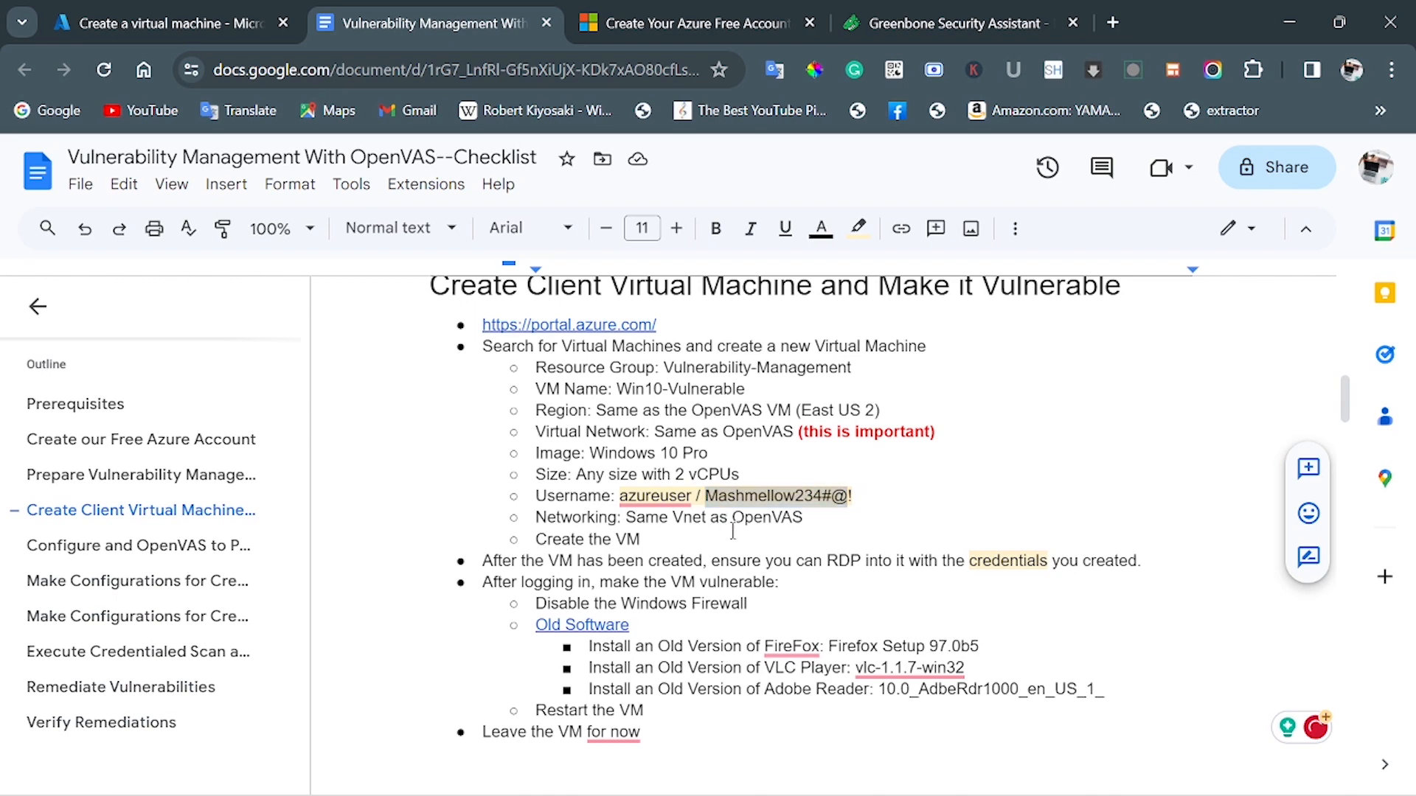
scroll(733, 531, "down", 3)
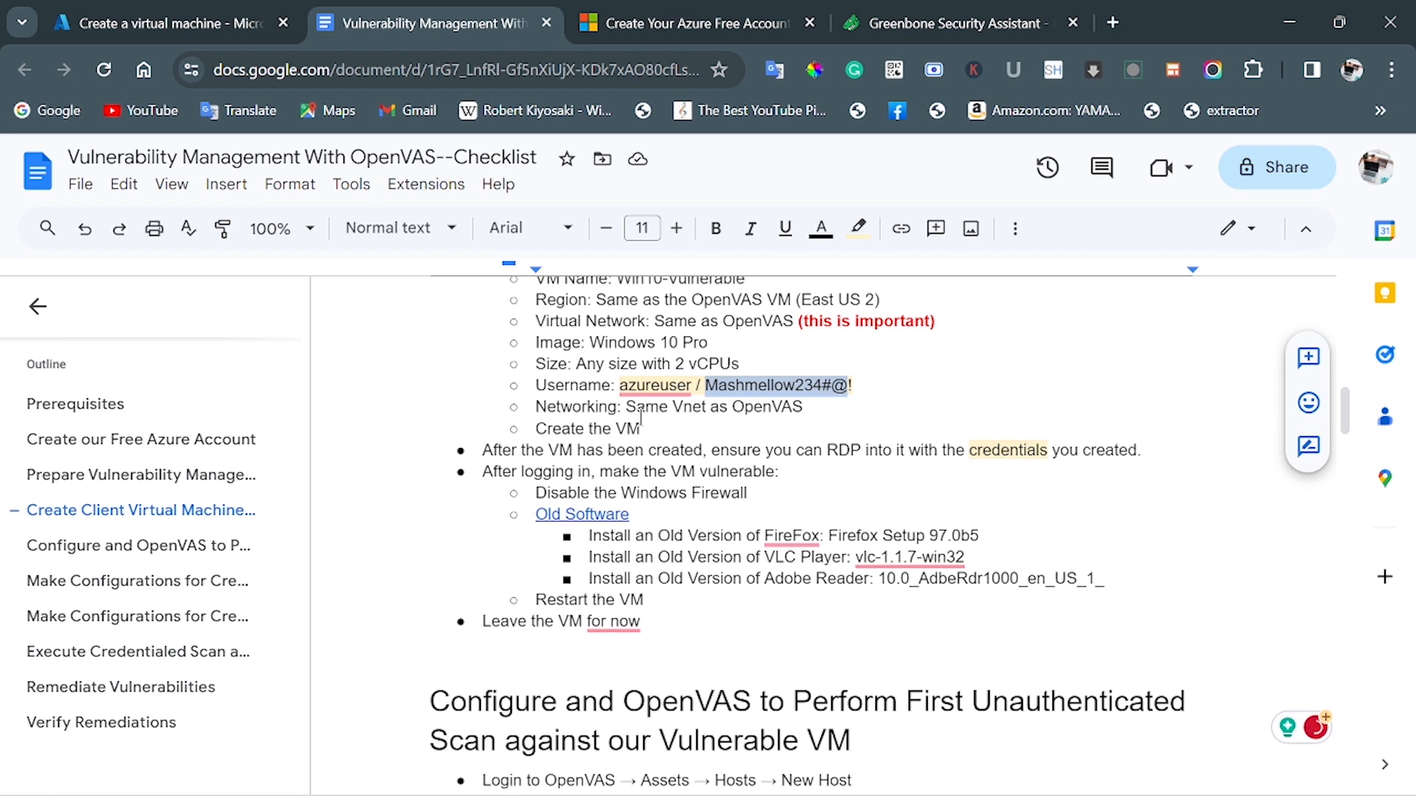
left_click(177, 29)
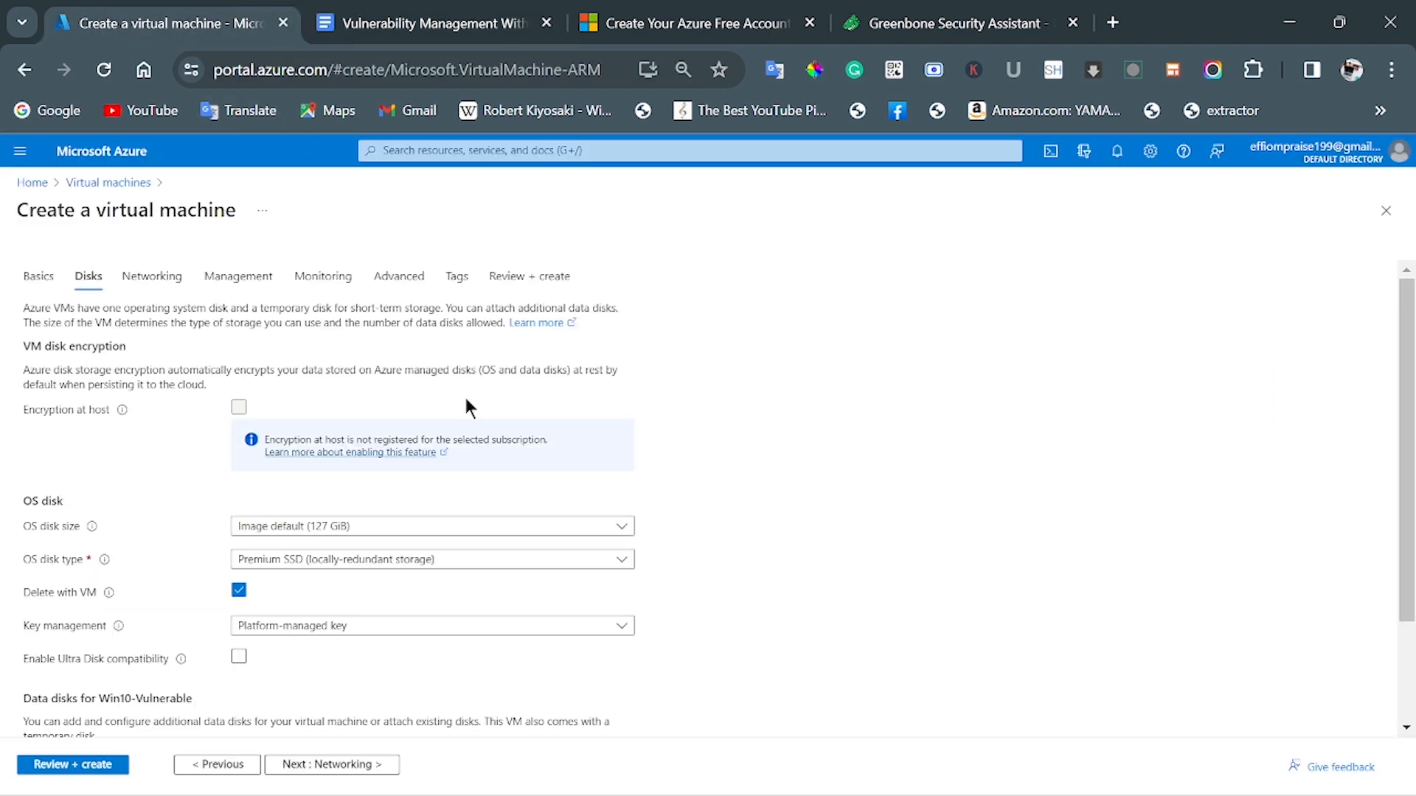
left_click(152, 276)
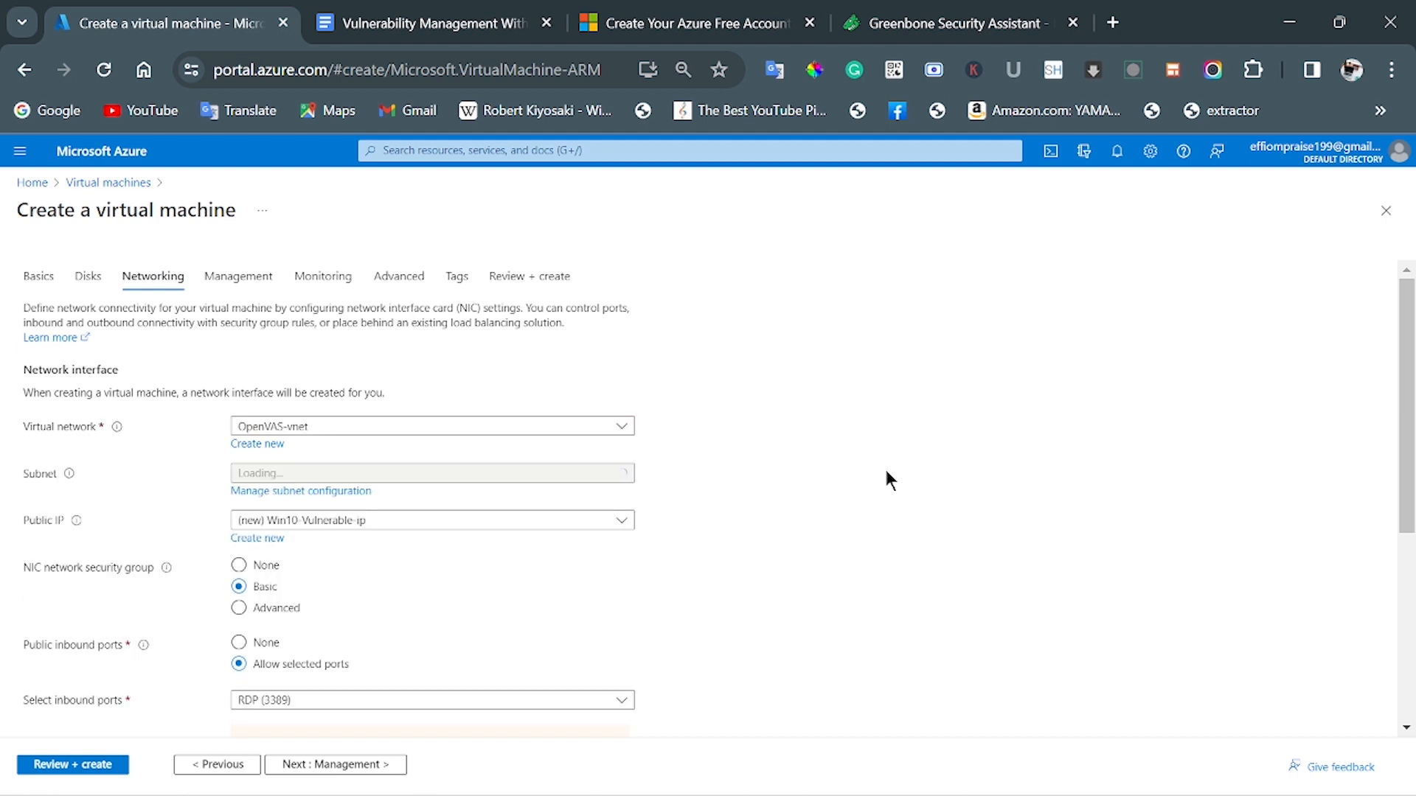
left_click(586, 426)
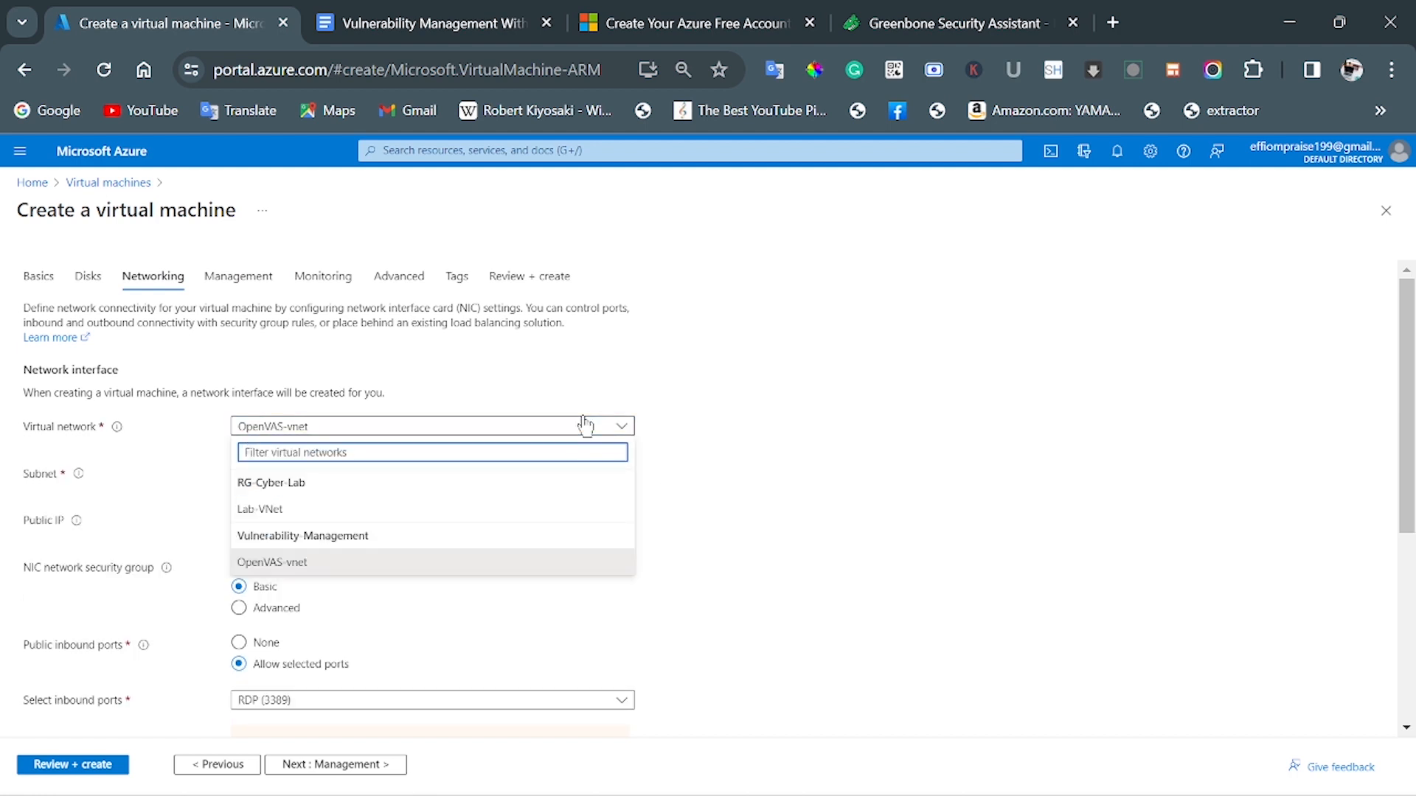
left_click(319, 564)
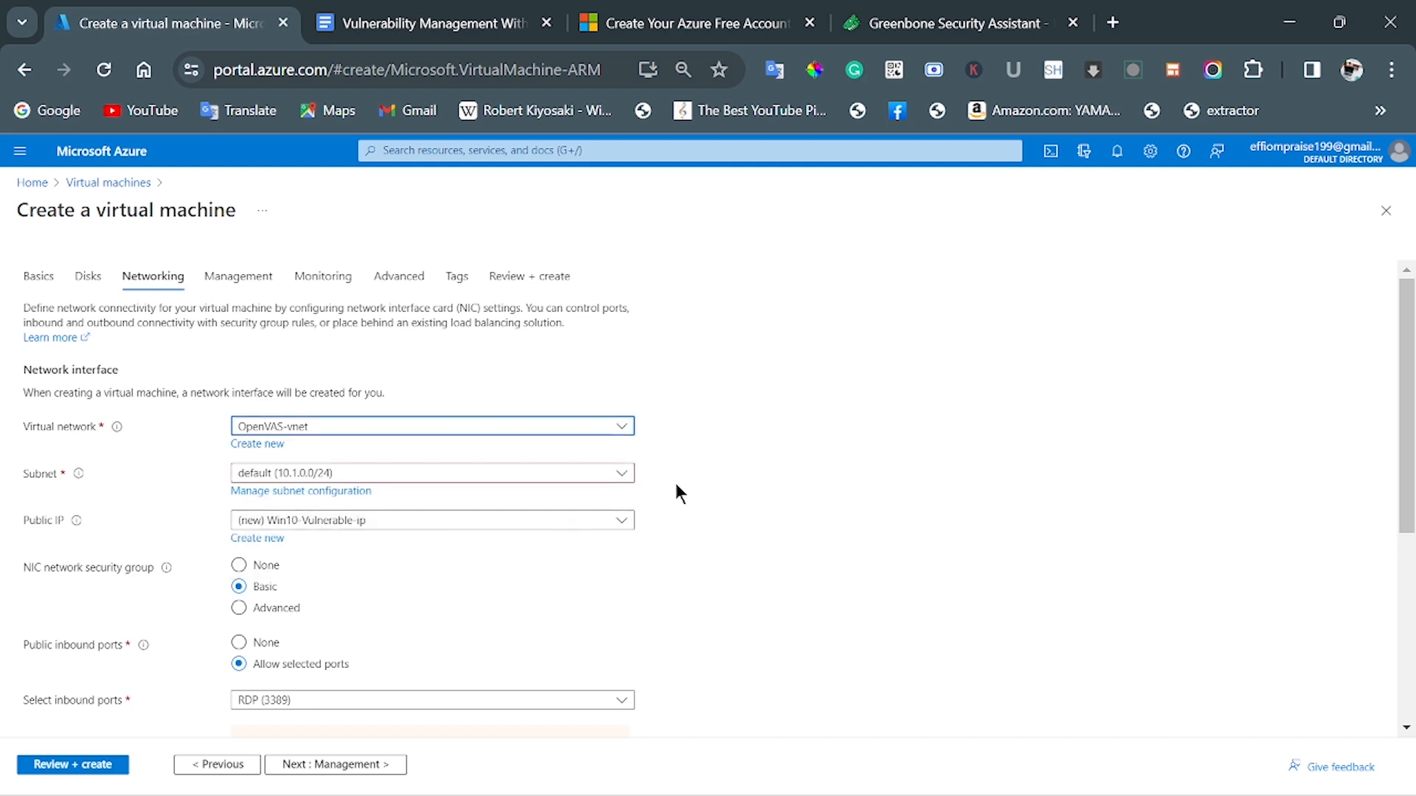
Go through the remaining networking, management, monitoring and advanced settings without changes, then validate and create the Win10-Vulnerable virtual machine.
scroll(674, 480, "down", 3)
scroll(675, 483, "down", 2)
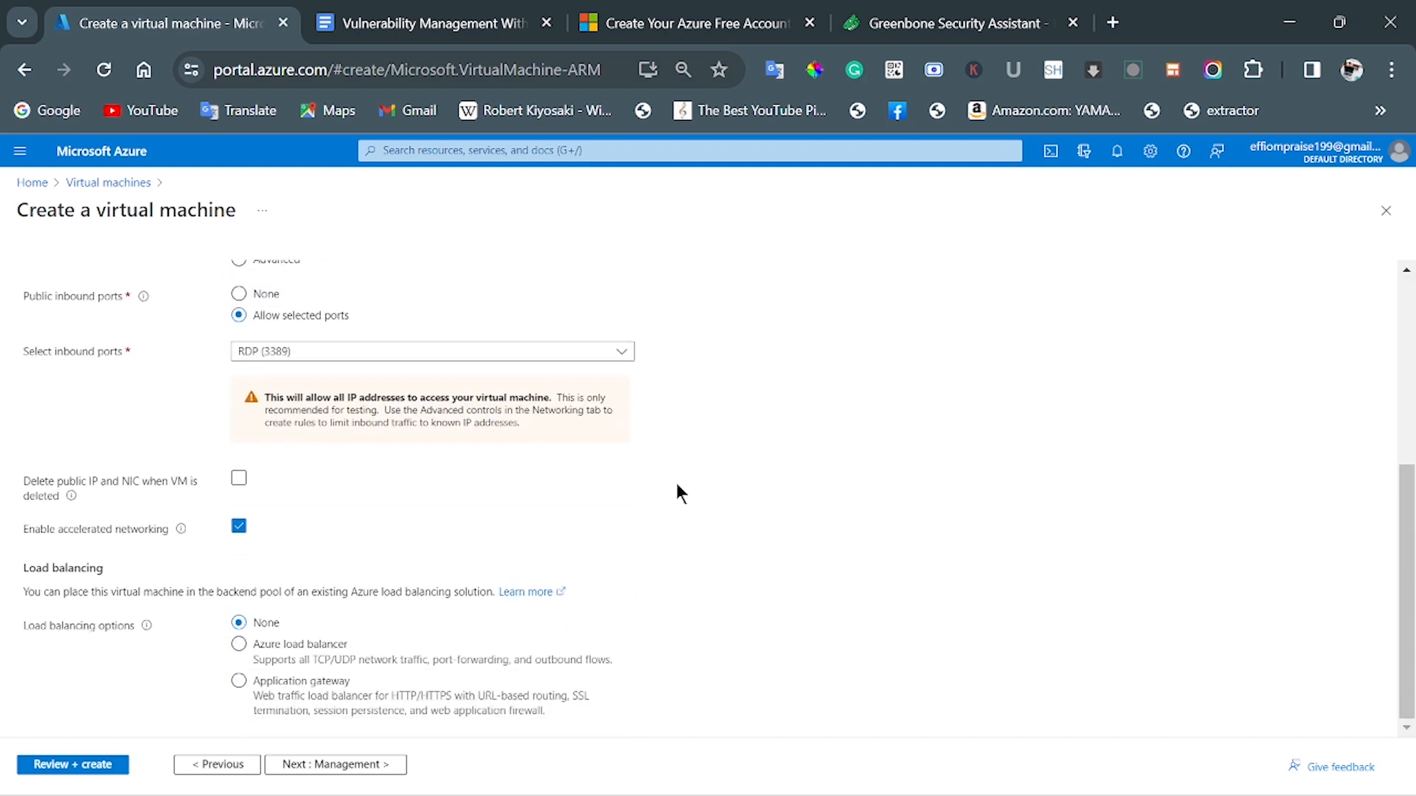
left_click(340, 764)
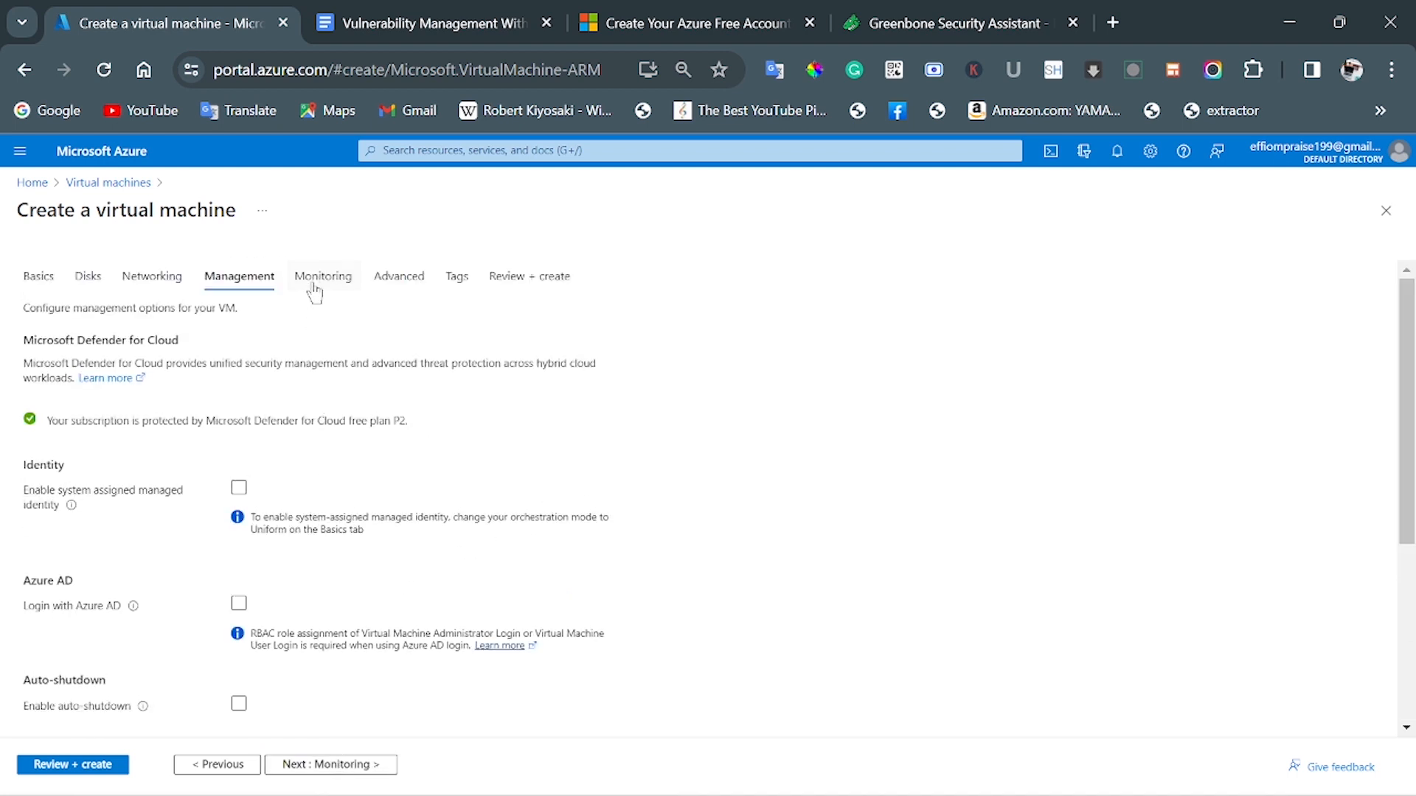
left_click(315, 286)
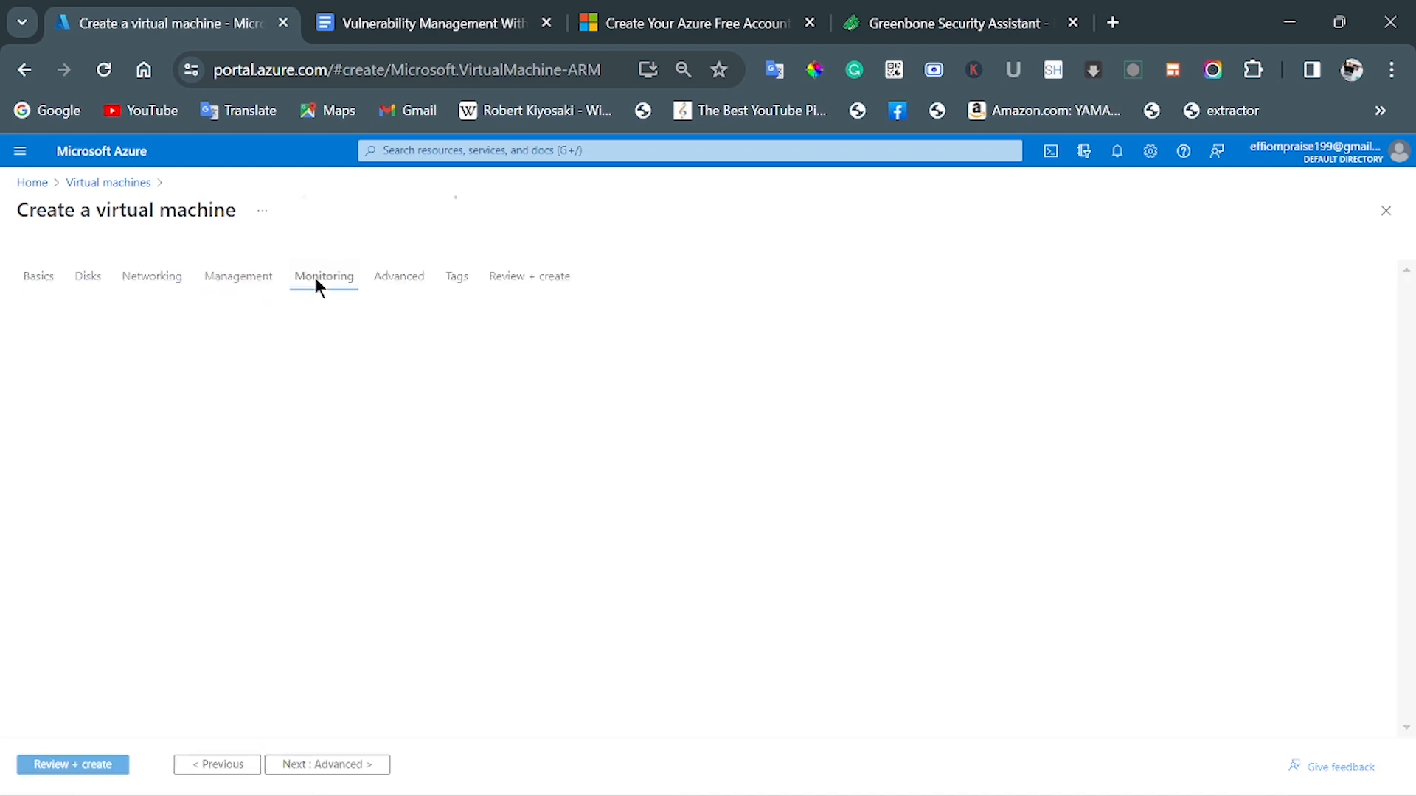
left_click(403, 284)
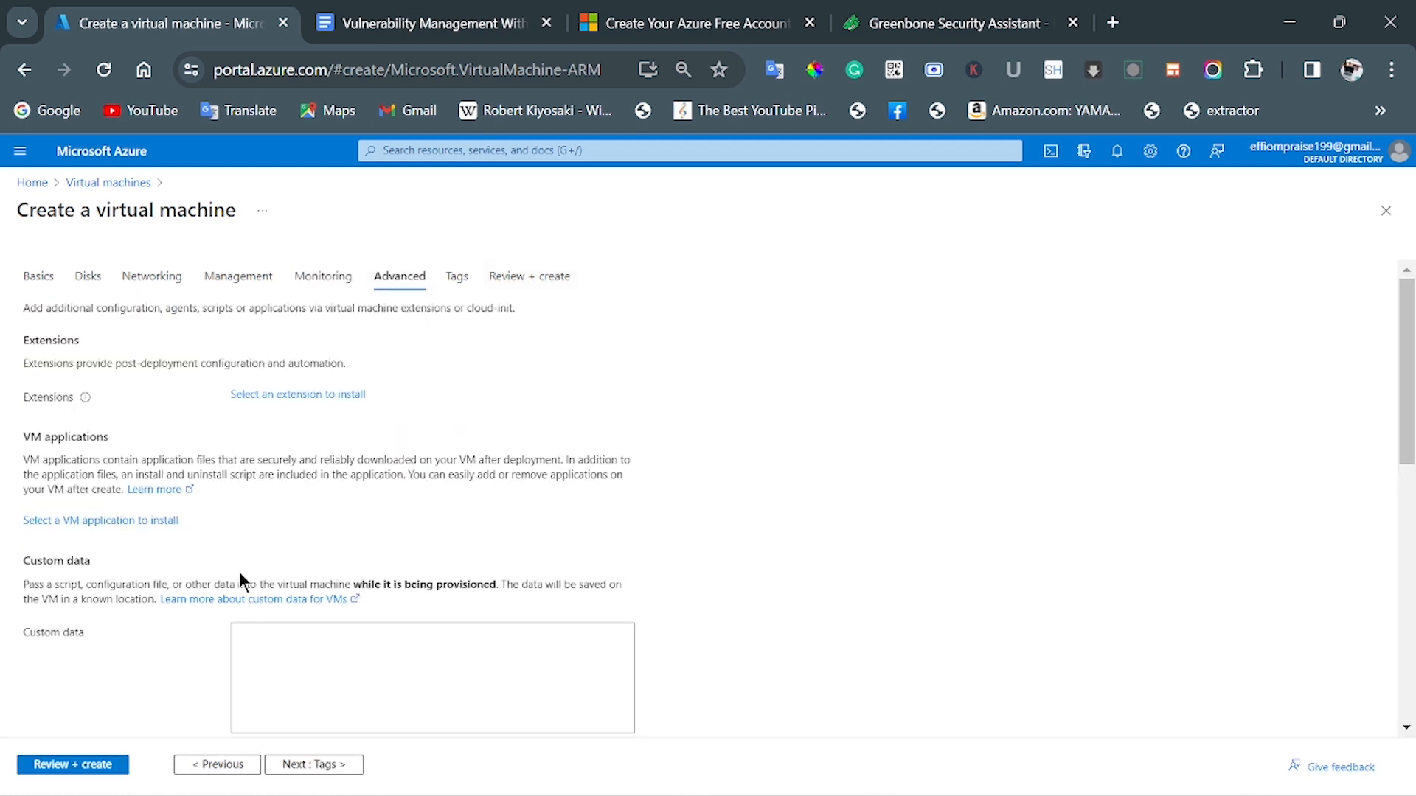
left_click(93, 760)
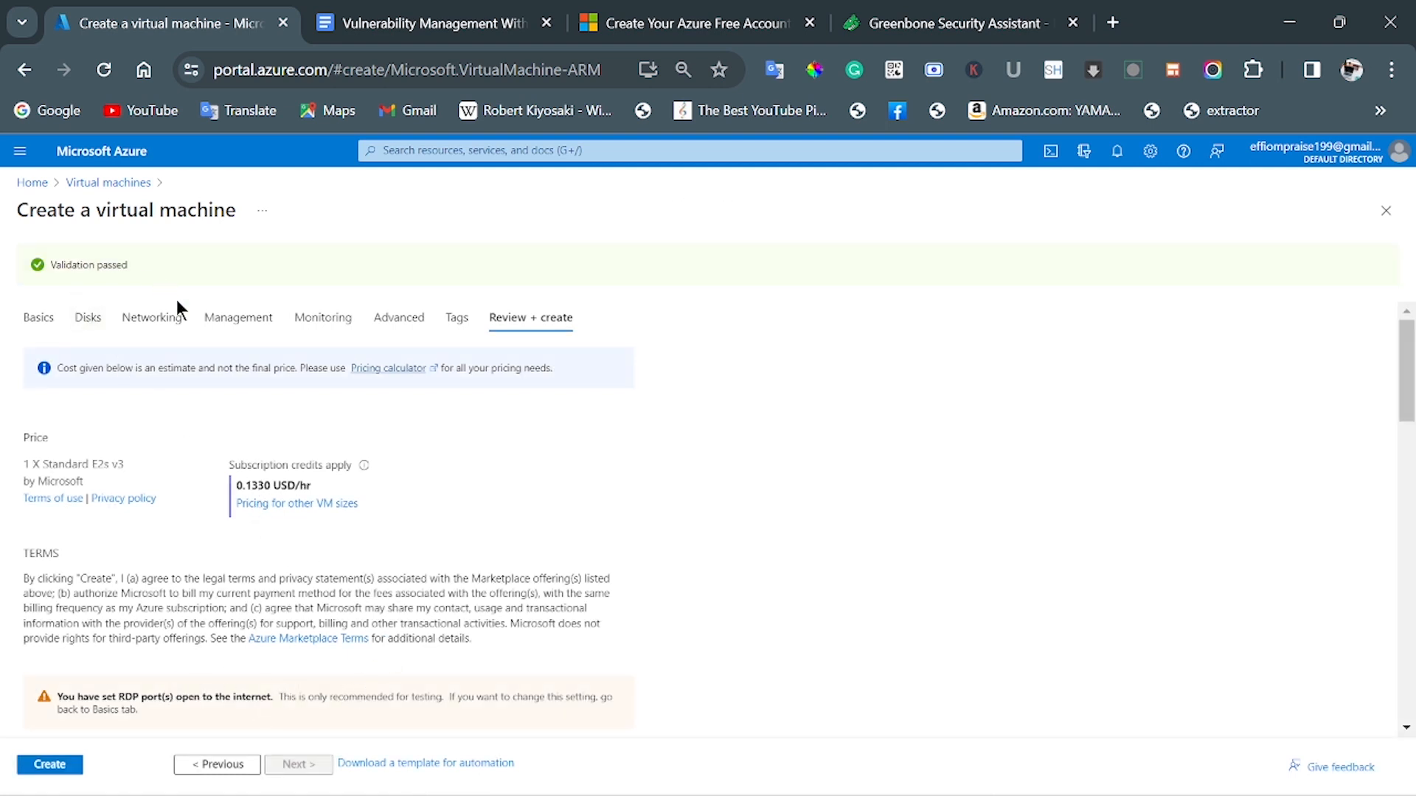
scroll(320, 453, "down", 3)
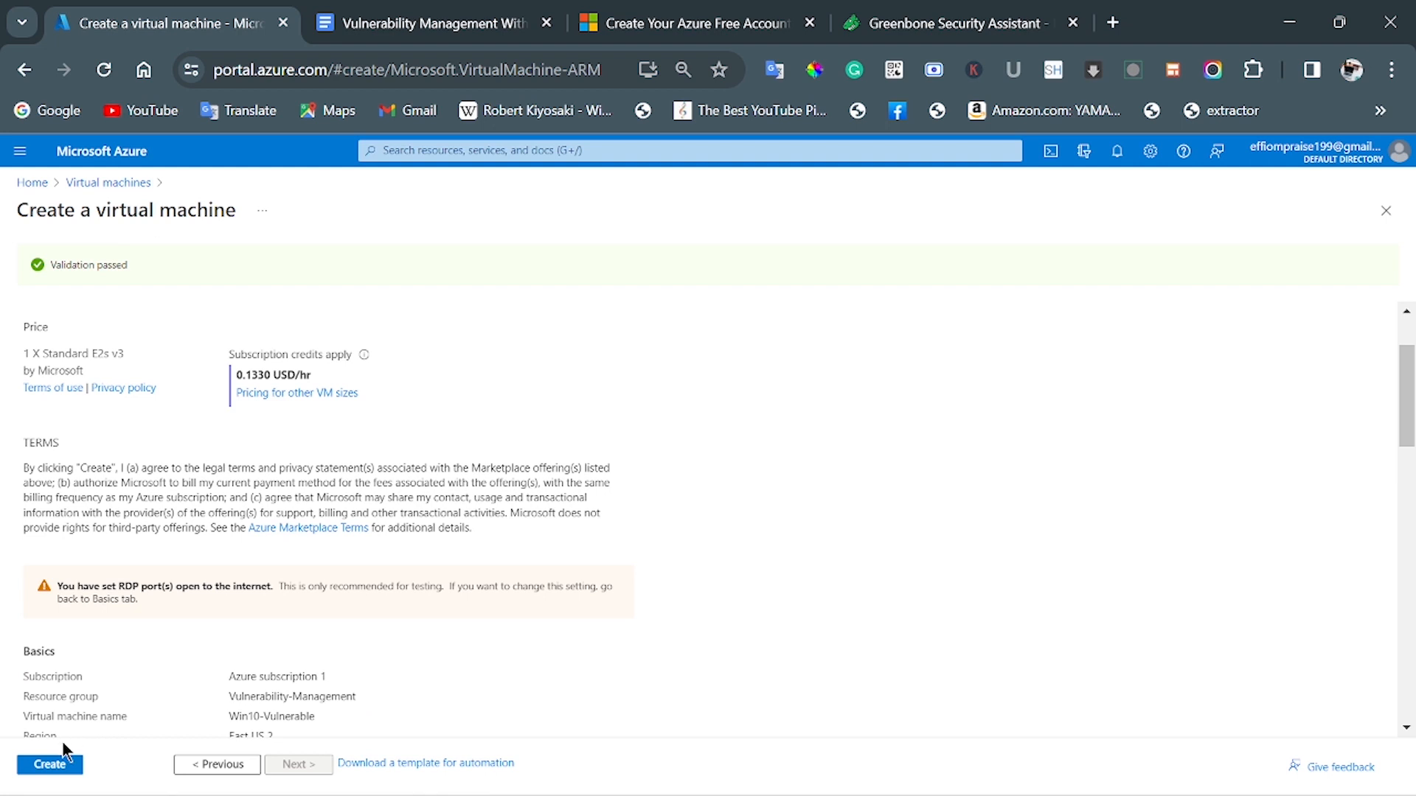
left_click(62, 765)
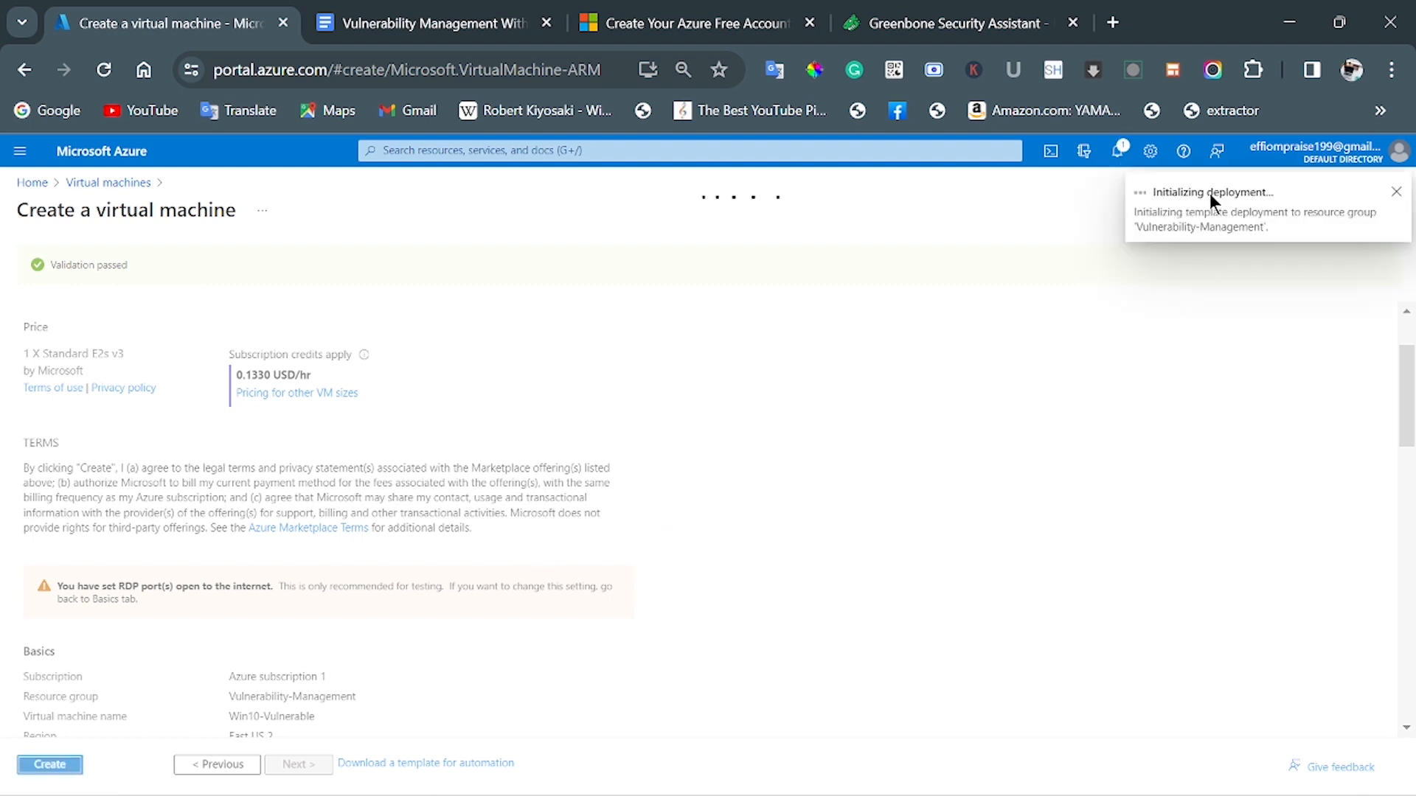
Review the checklist's instructions for connecting to the new virtual machine and making it vulnerable, and return to the Azure deployment.
key("ctrl+Tab")
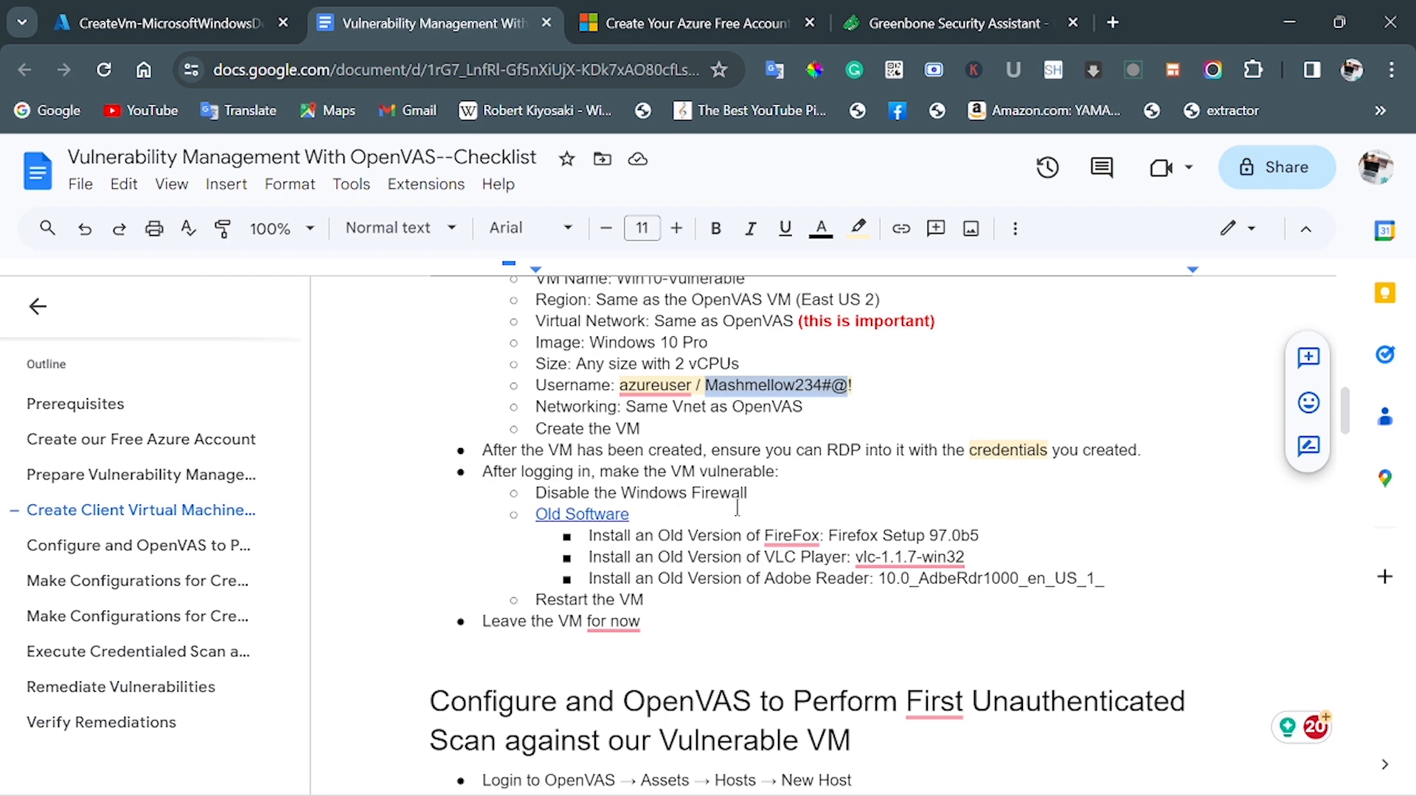
scroll(738, 507, "down", 4)
scroll(727, 531, "up", 4)
left_click(169, 28)
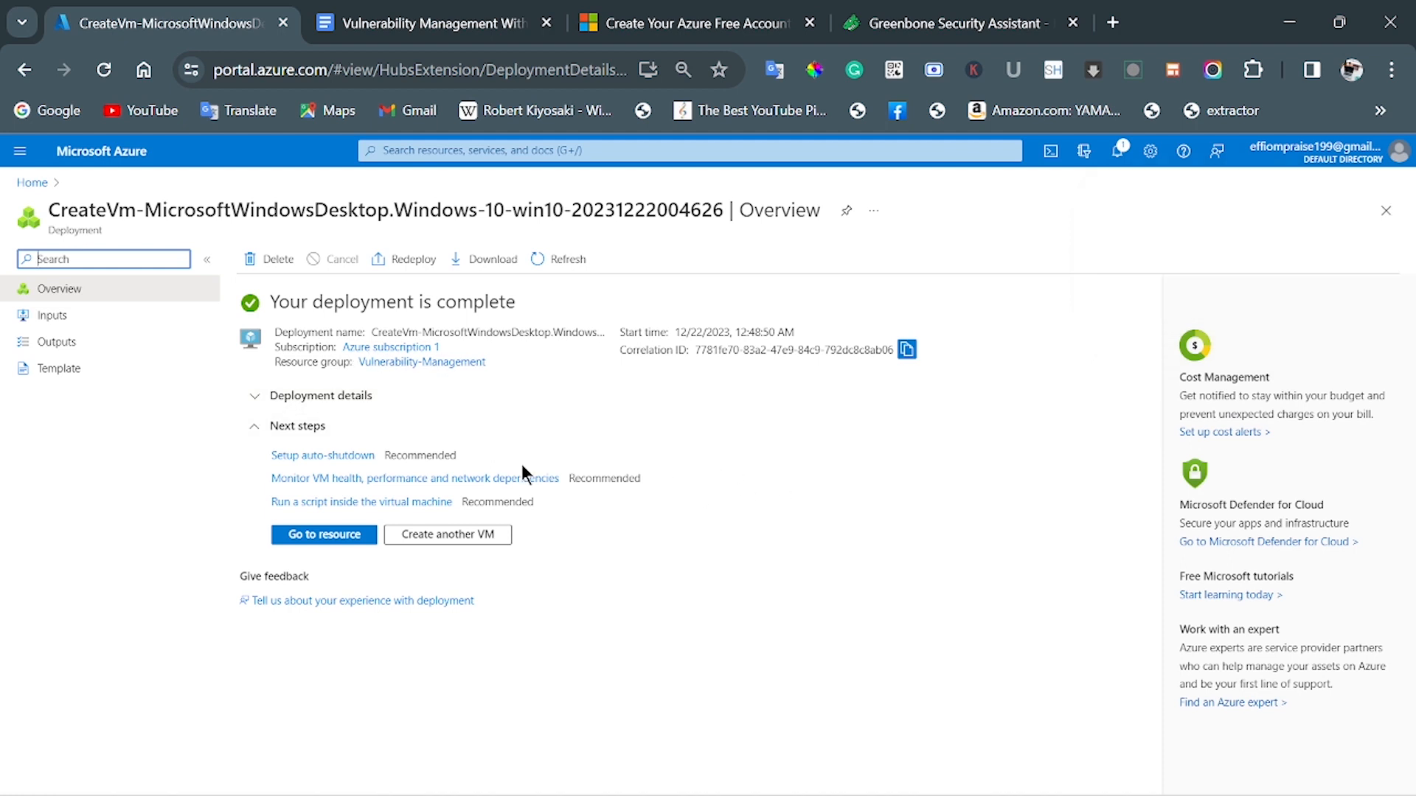
Open the Win10-Vulnerable virtual machine from the virtual machines list and copy its public IP address.
left_click(476, 151)
left_click(413, 409)
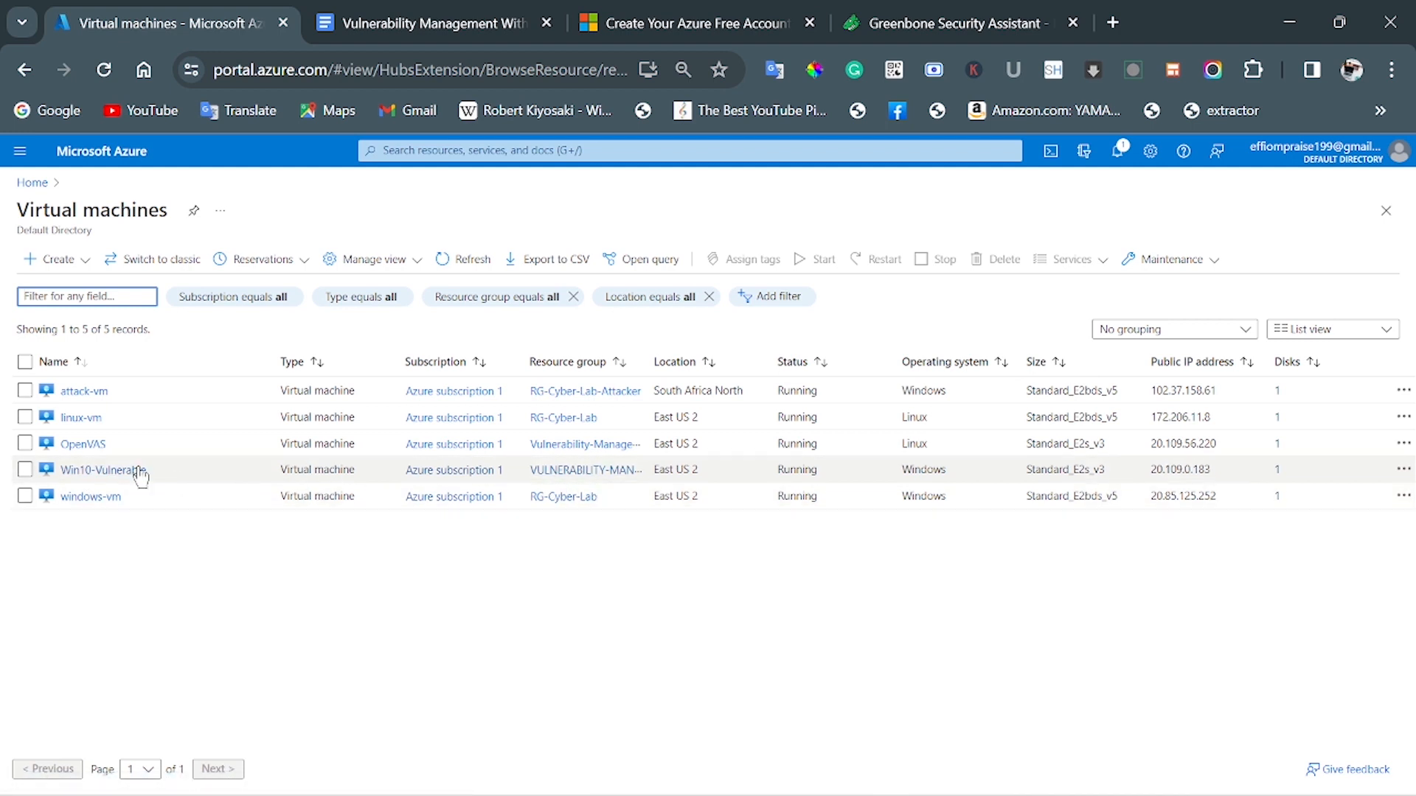
left_click(104, 470)
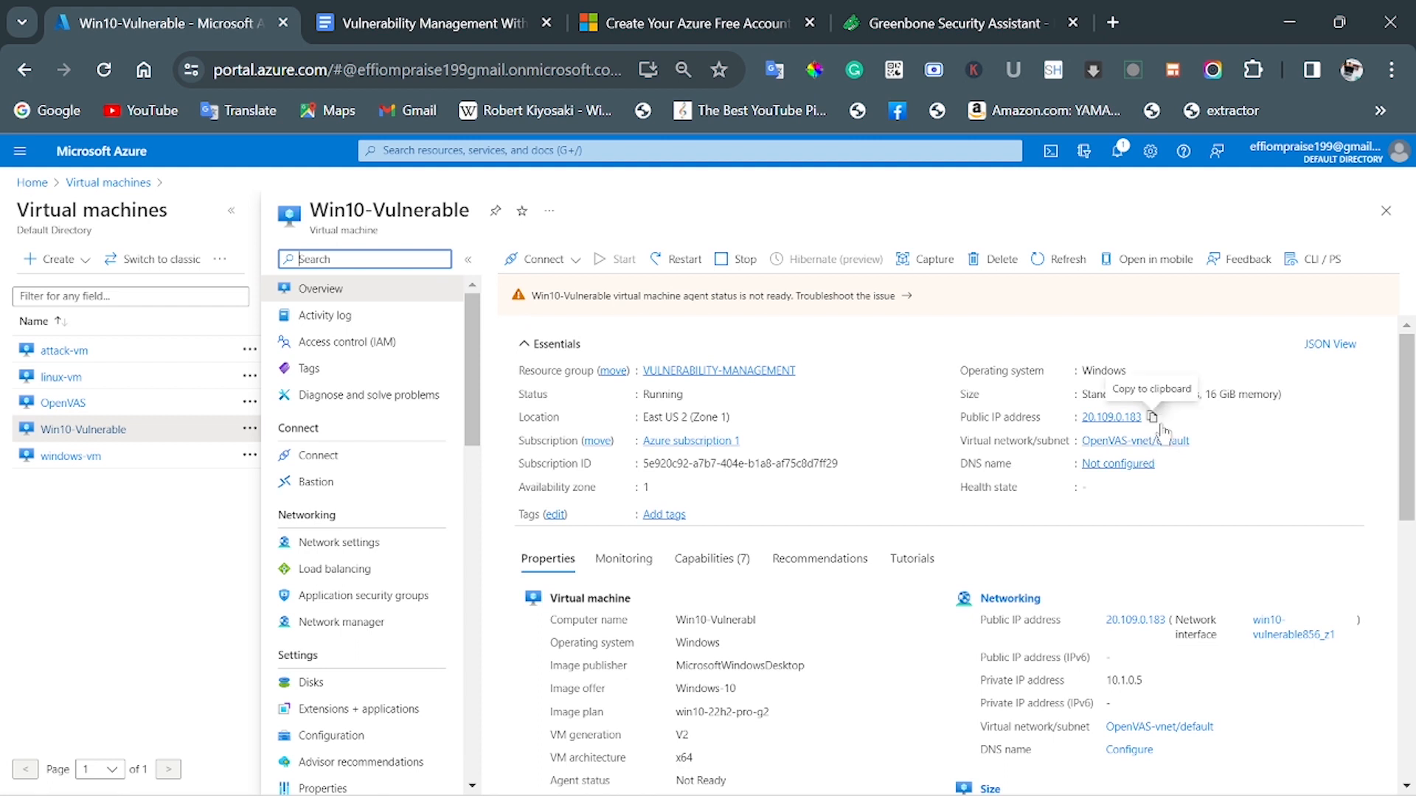
left_click(1153, 417)
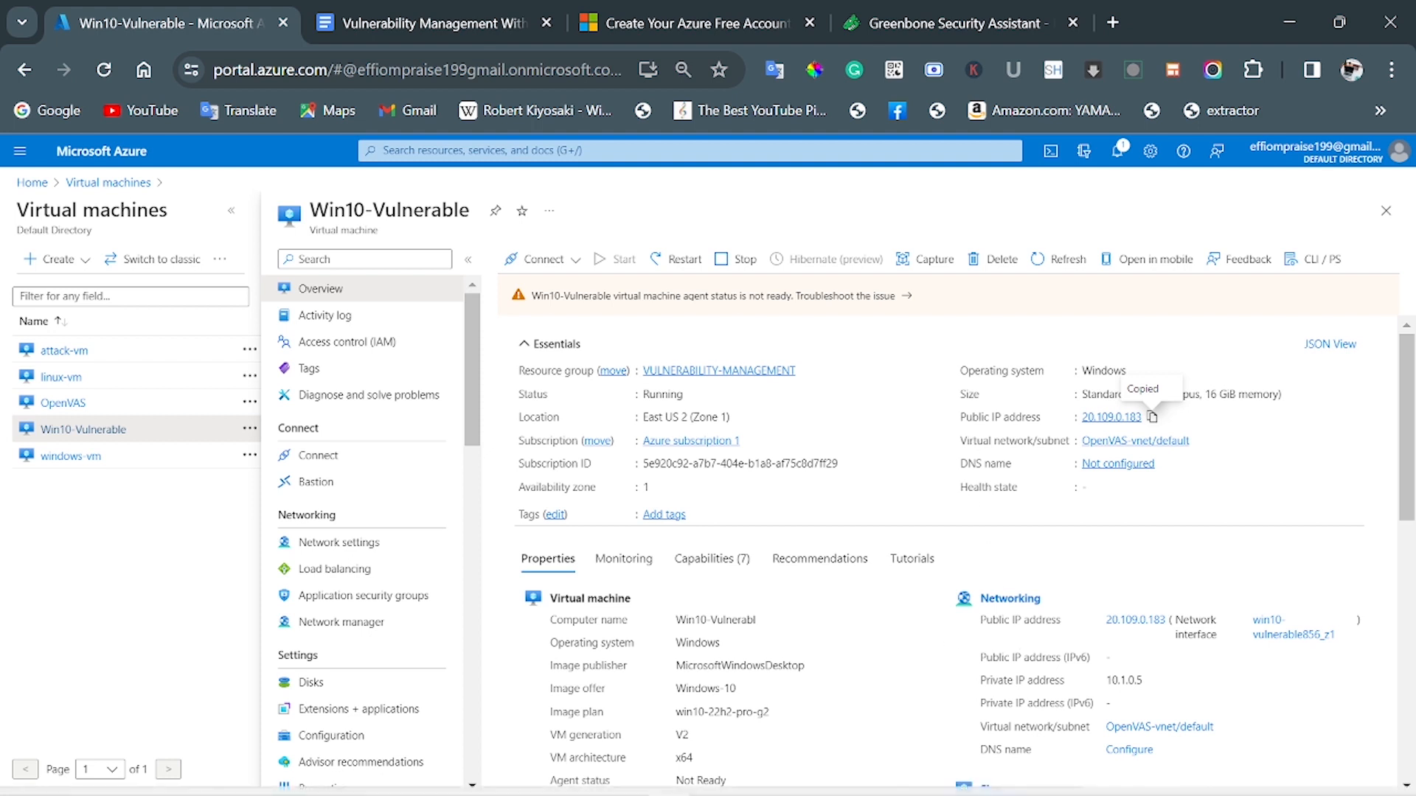
Switch to Remote Desktop Connection and paste 20.109.0.183 as the computer to connect to.
mouse_move(975, 795)
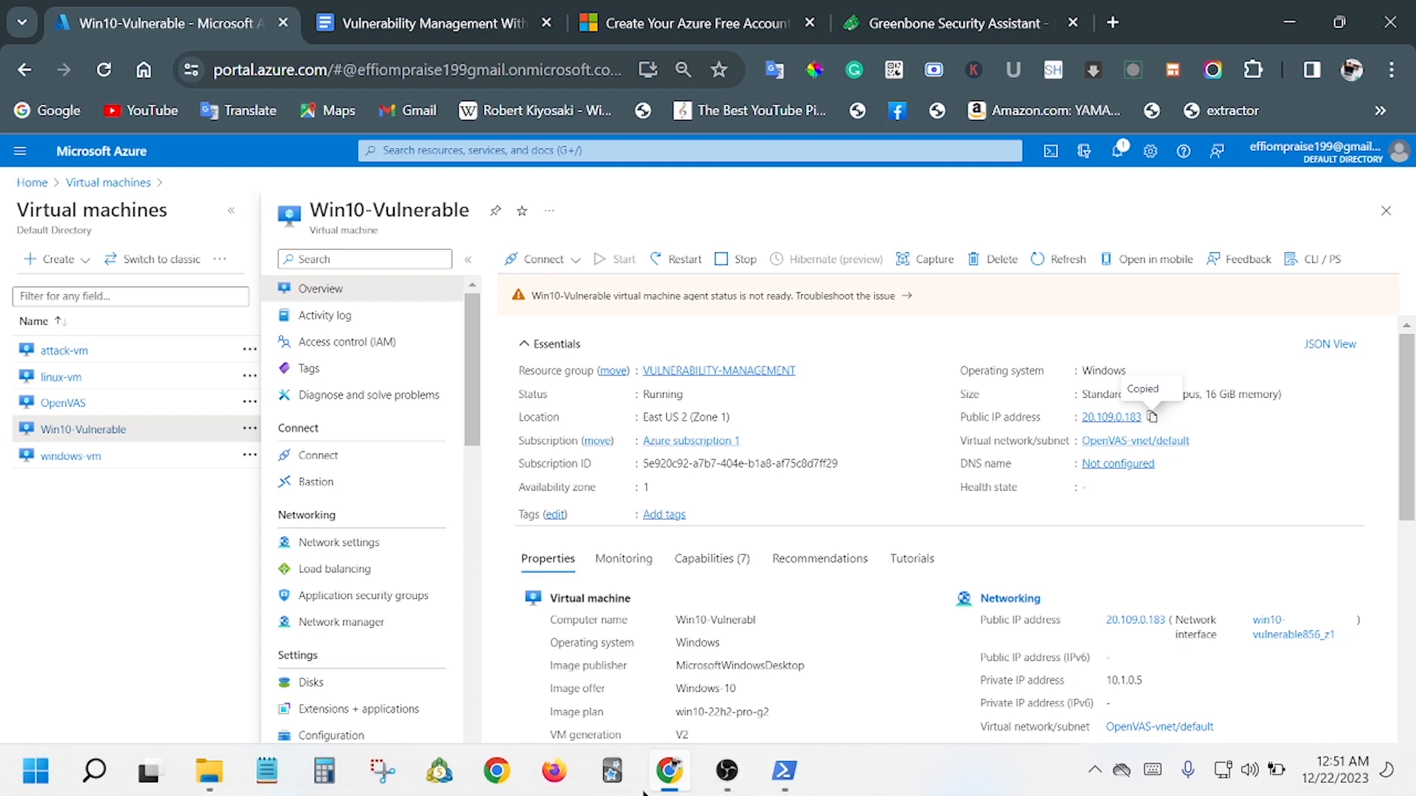
left_click(107, 783)
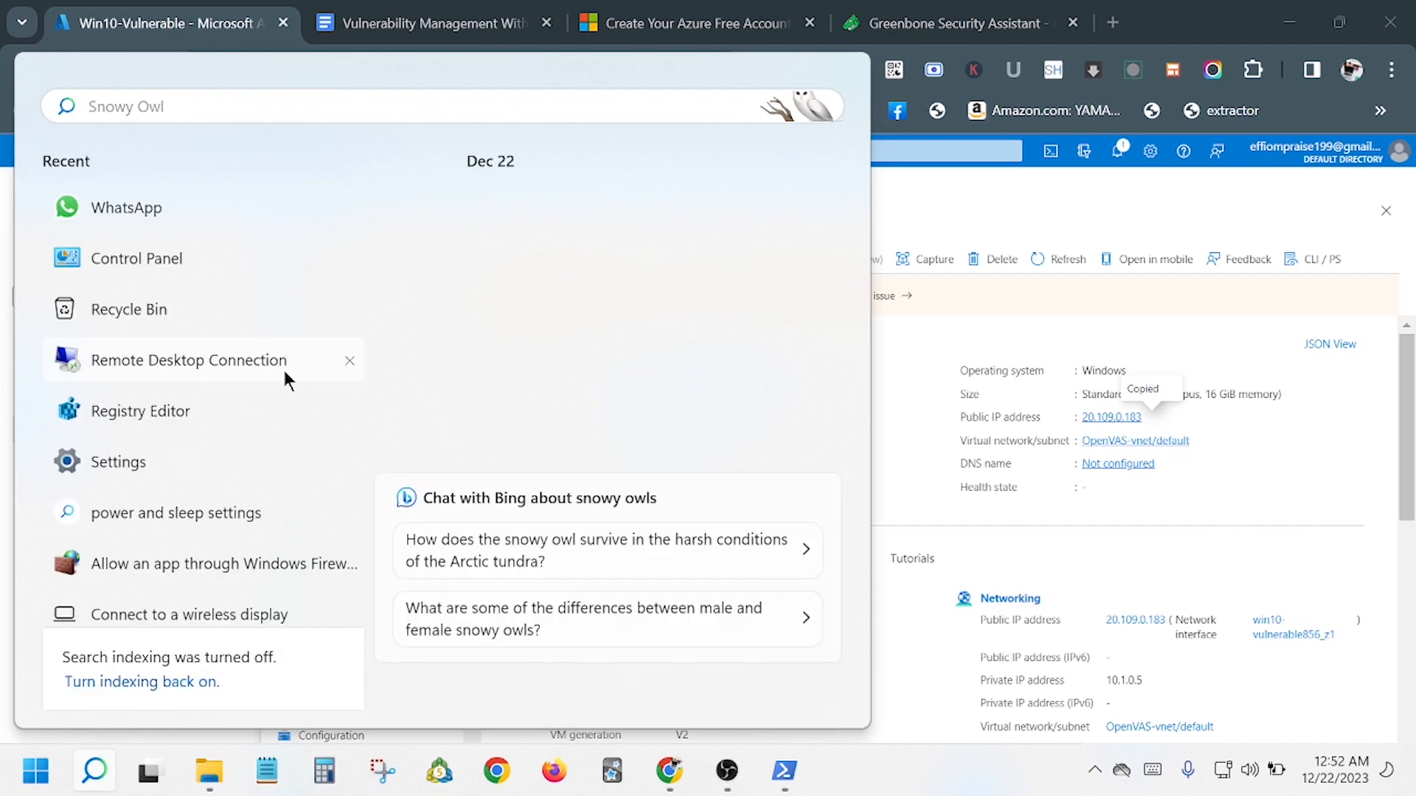
left_click(236, 367)
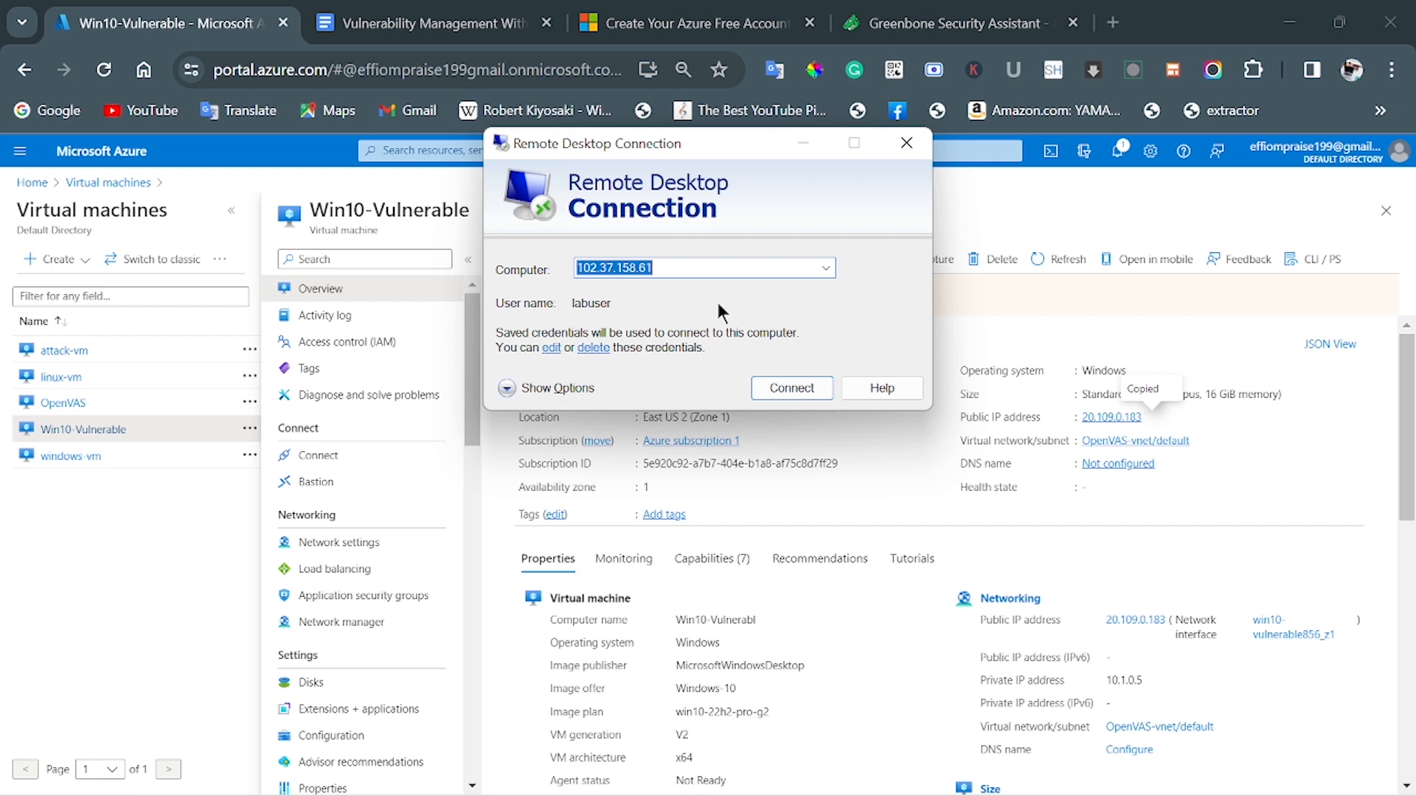
right_click(590, 270)
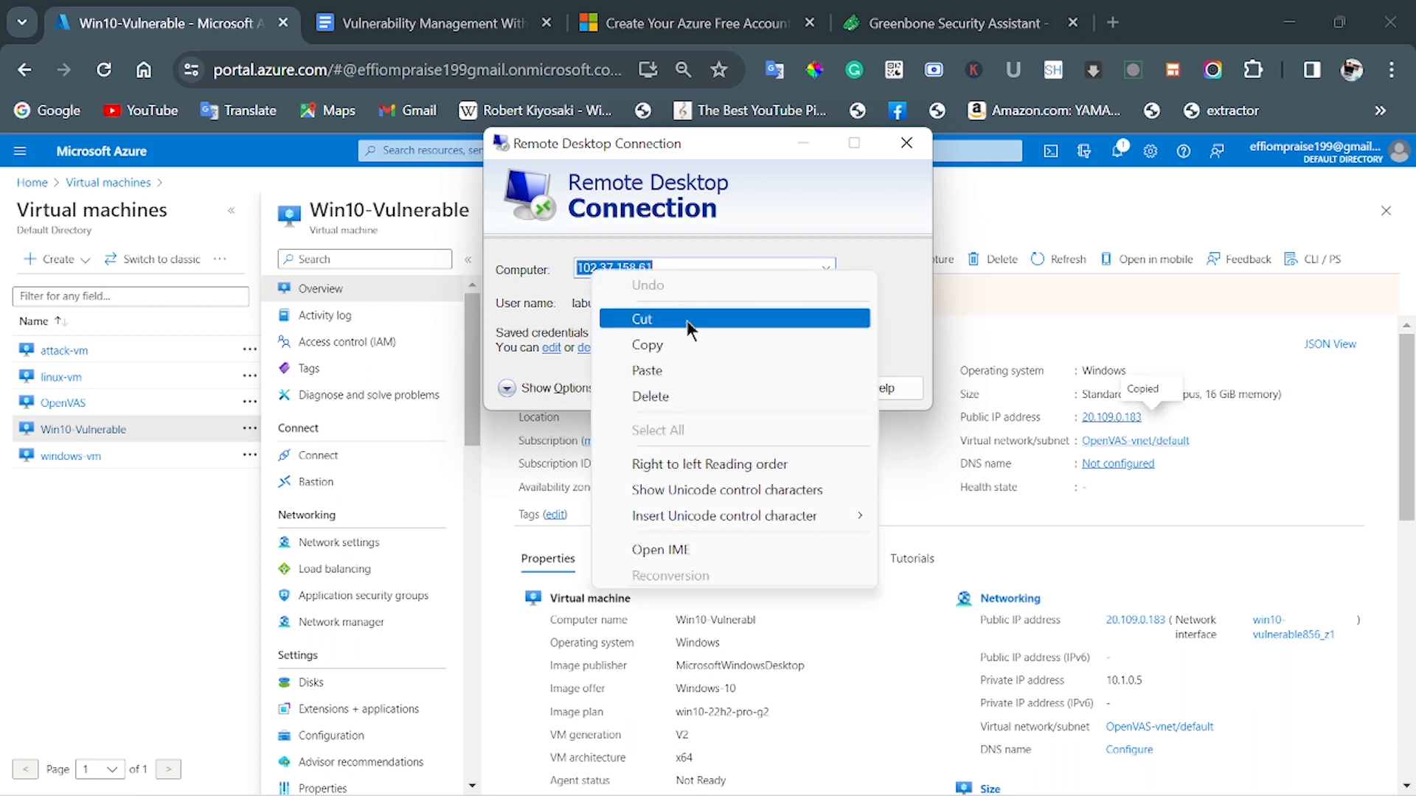
left_click(676, 370)
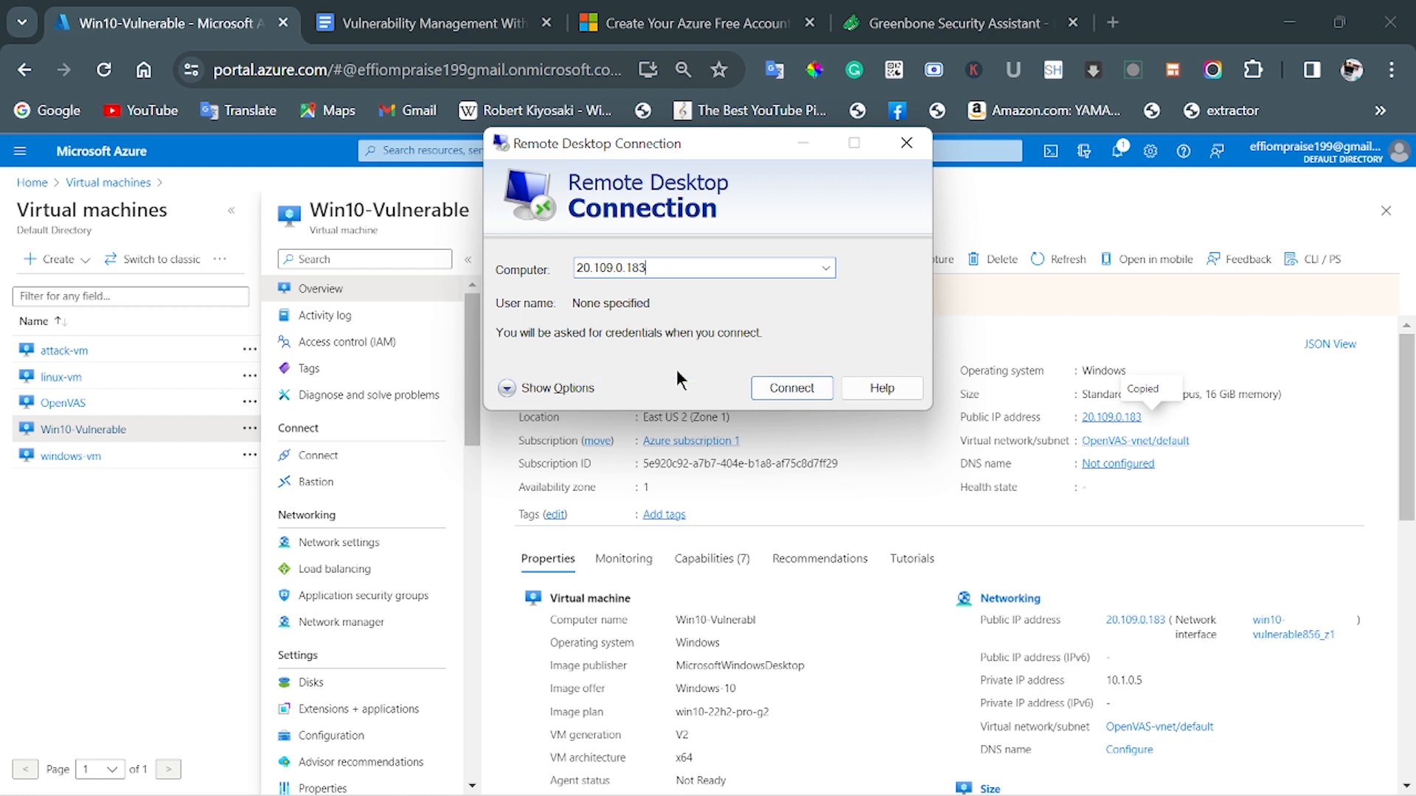
Set the remote logon user name to azureuser and start the connection.
left_click(506, 389)
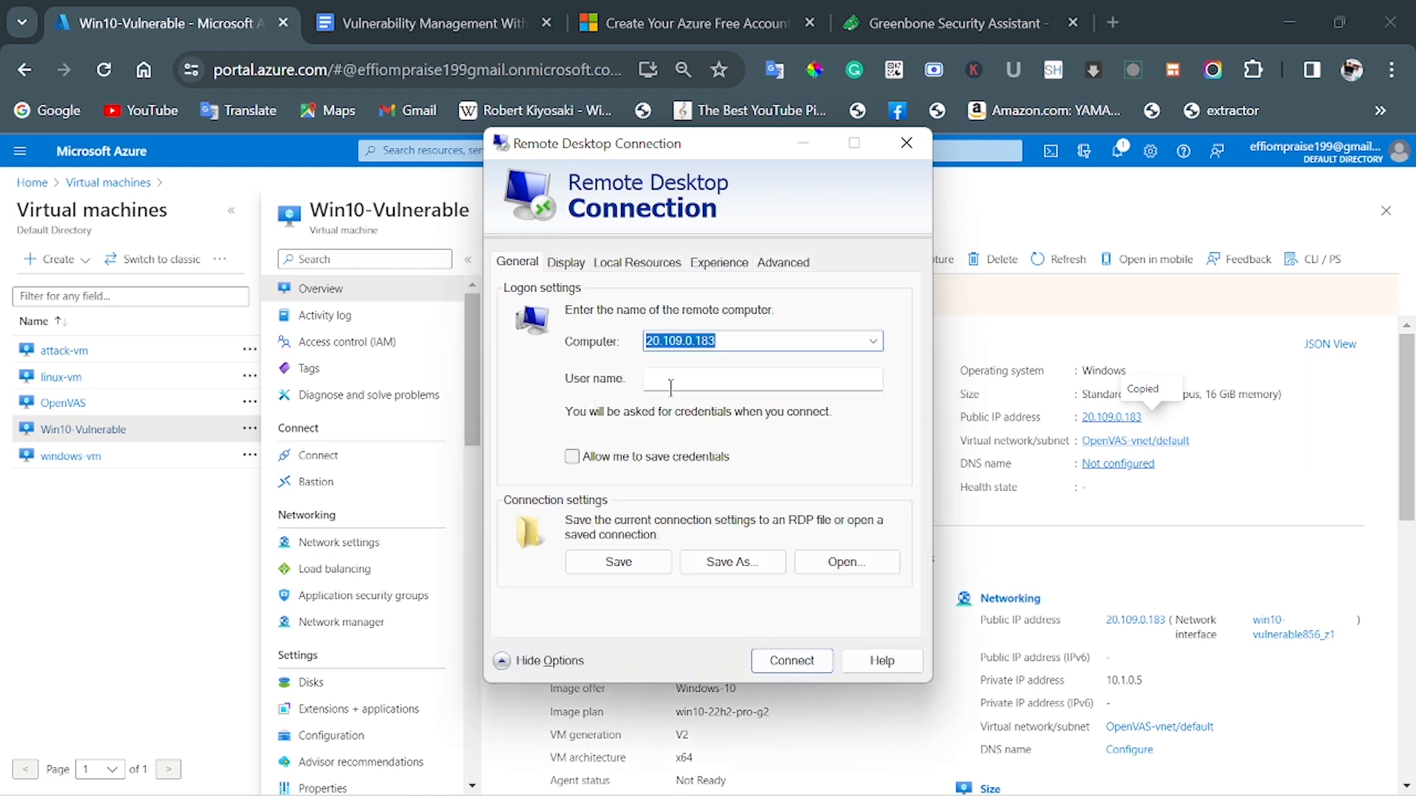
left_click(671, 388)
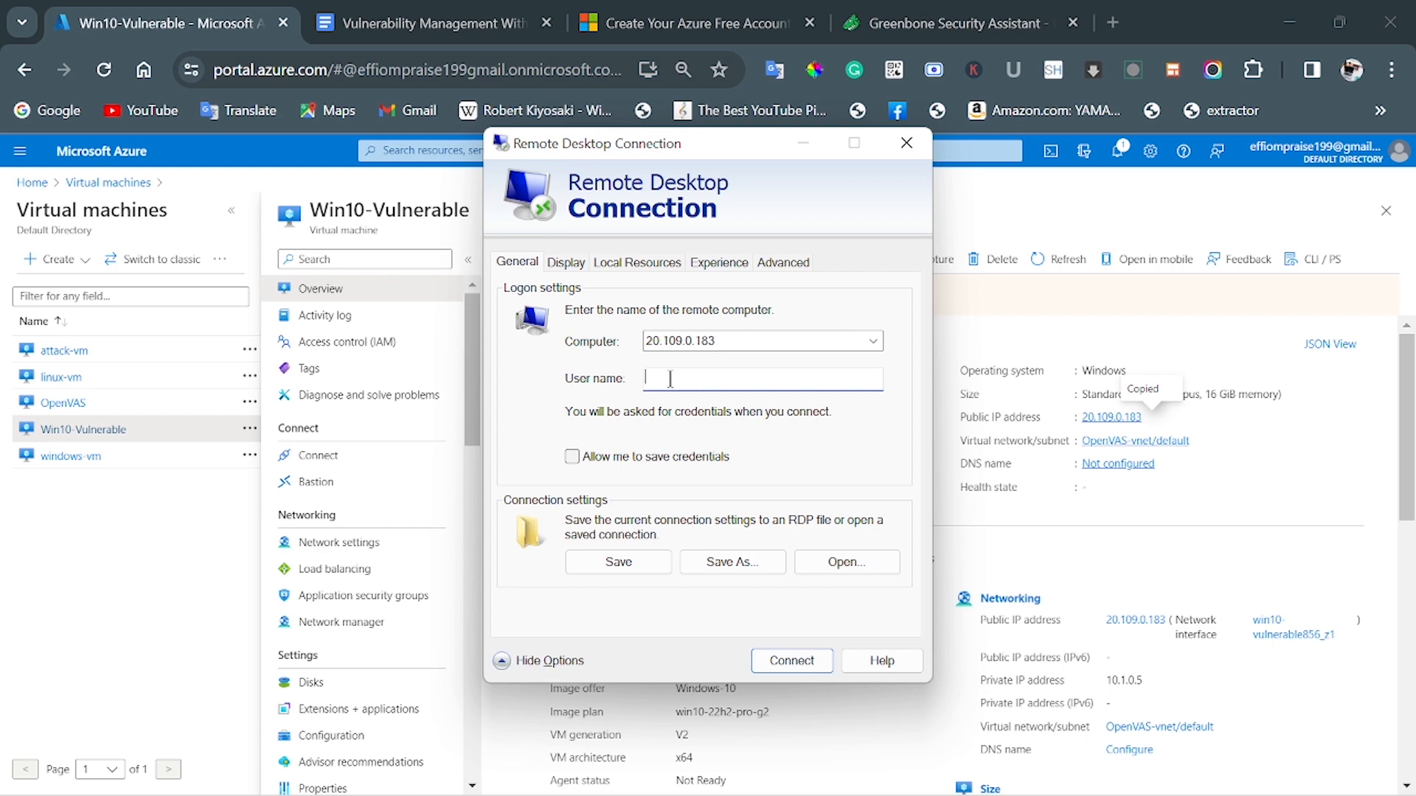
type("azureuser")
left_click(783, 662)
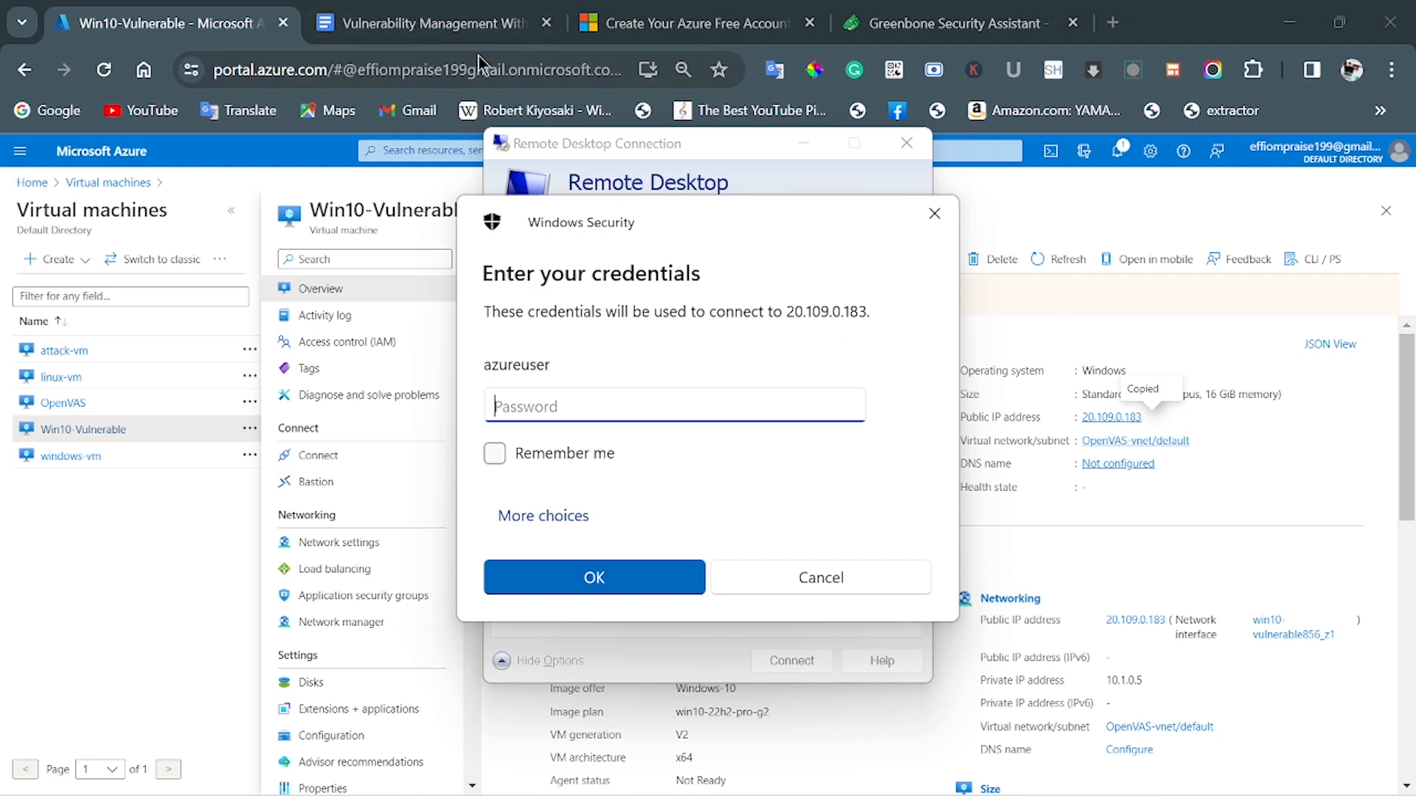
Copy the azureuser account's password from the checklist's username entry.
left_click(459, 27)
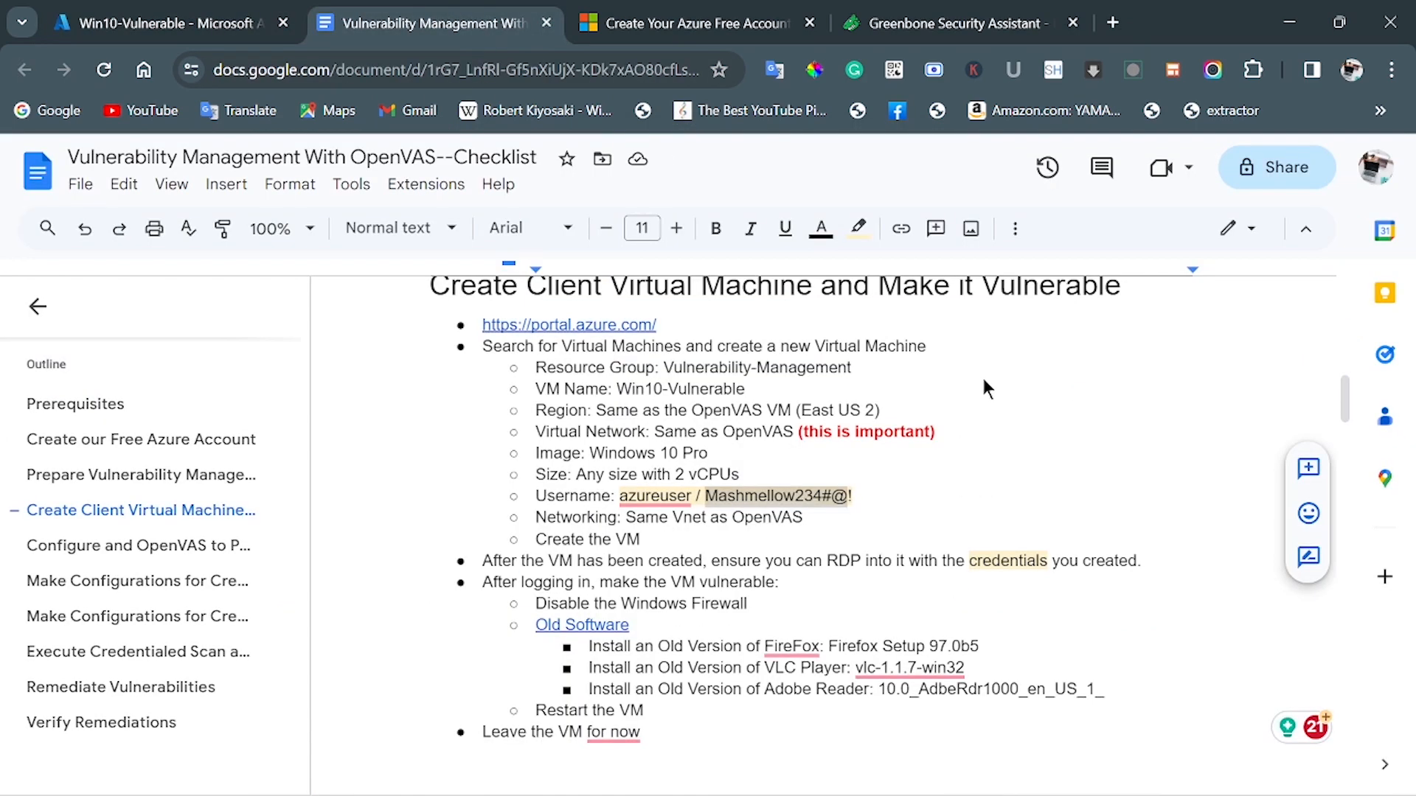
right_click(801, 491)
left_click(735, 487)
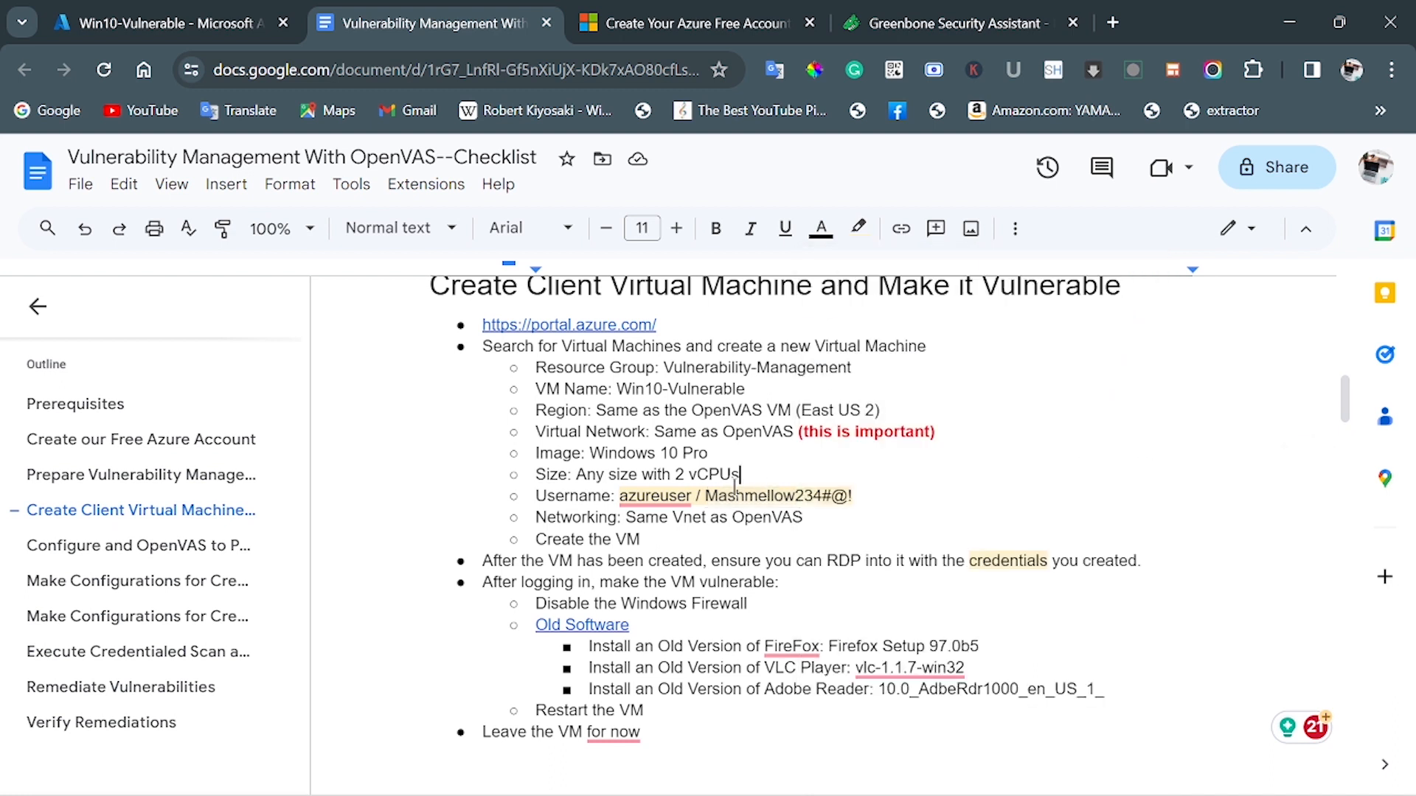
left_click_drag(705, 496, 848, 503)
right_click(821, 492)
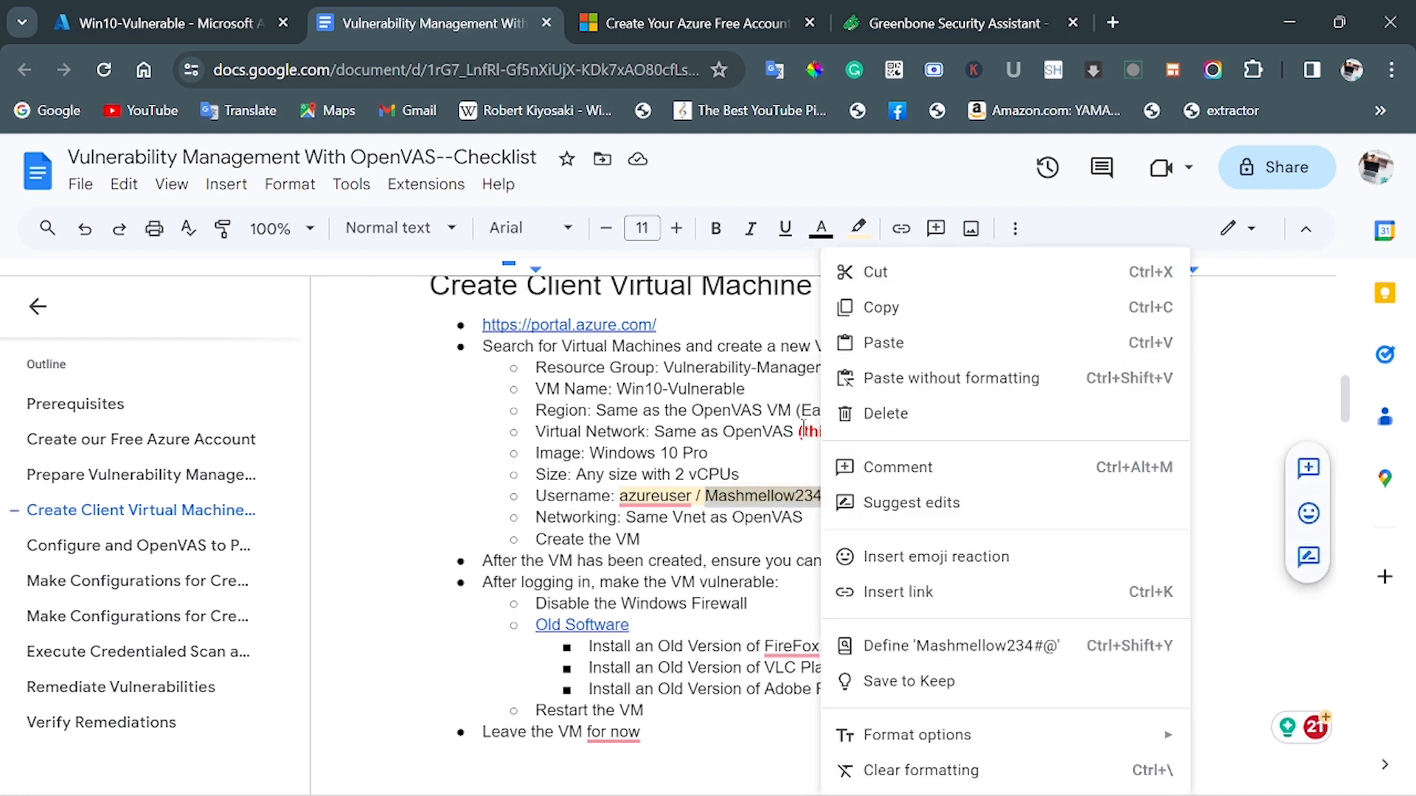
left_click(885, 307)
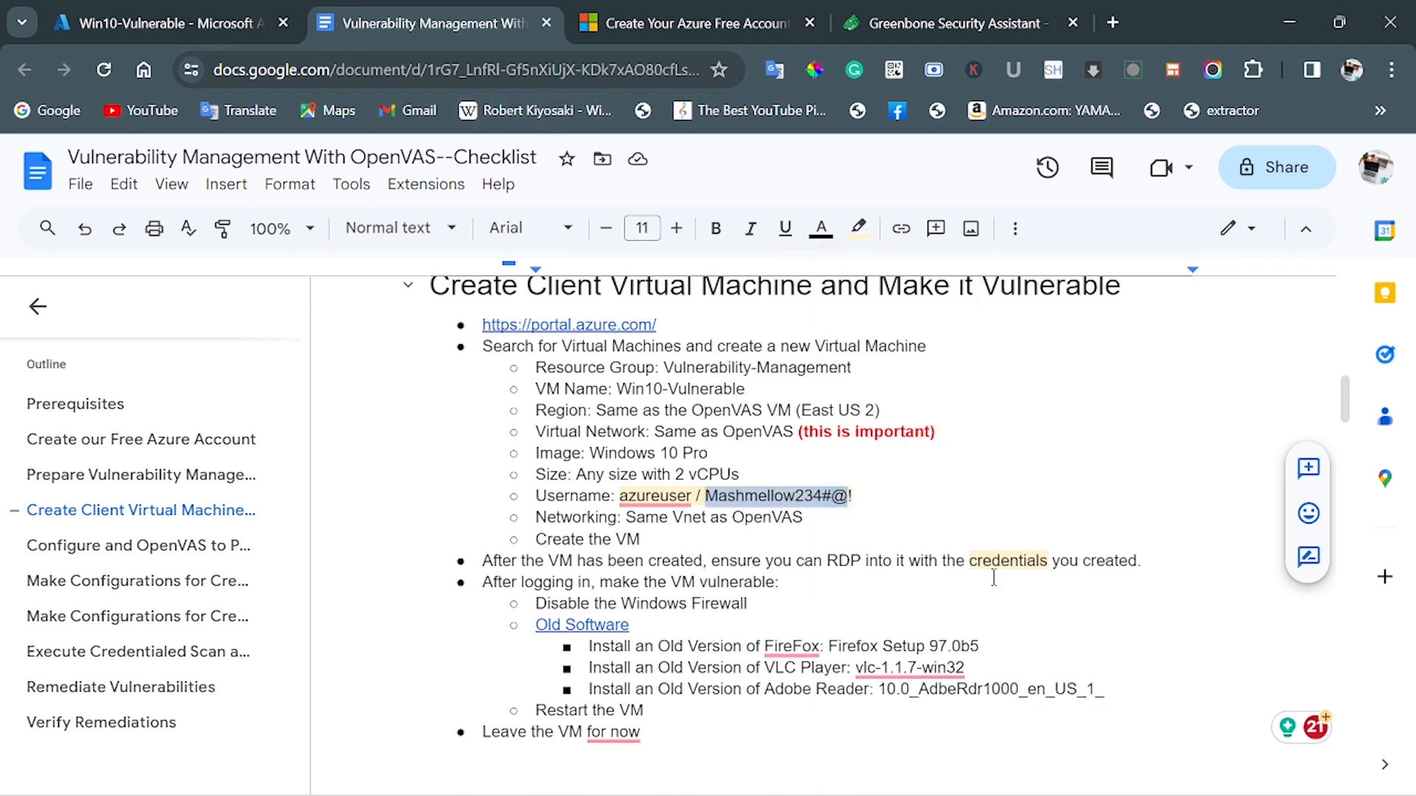
Paste the account password into the remote connection's credentials prompt and delete the duplicated part so it is entered only once.
left_click(842, 771)
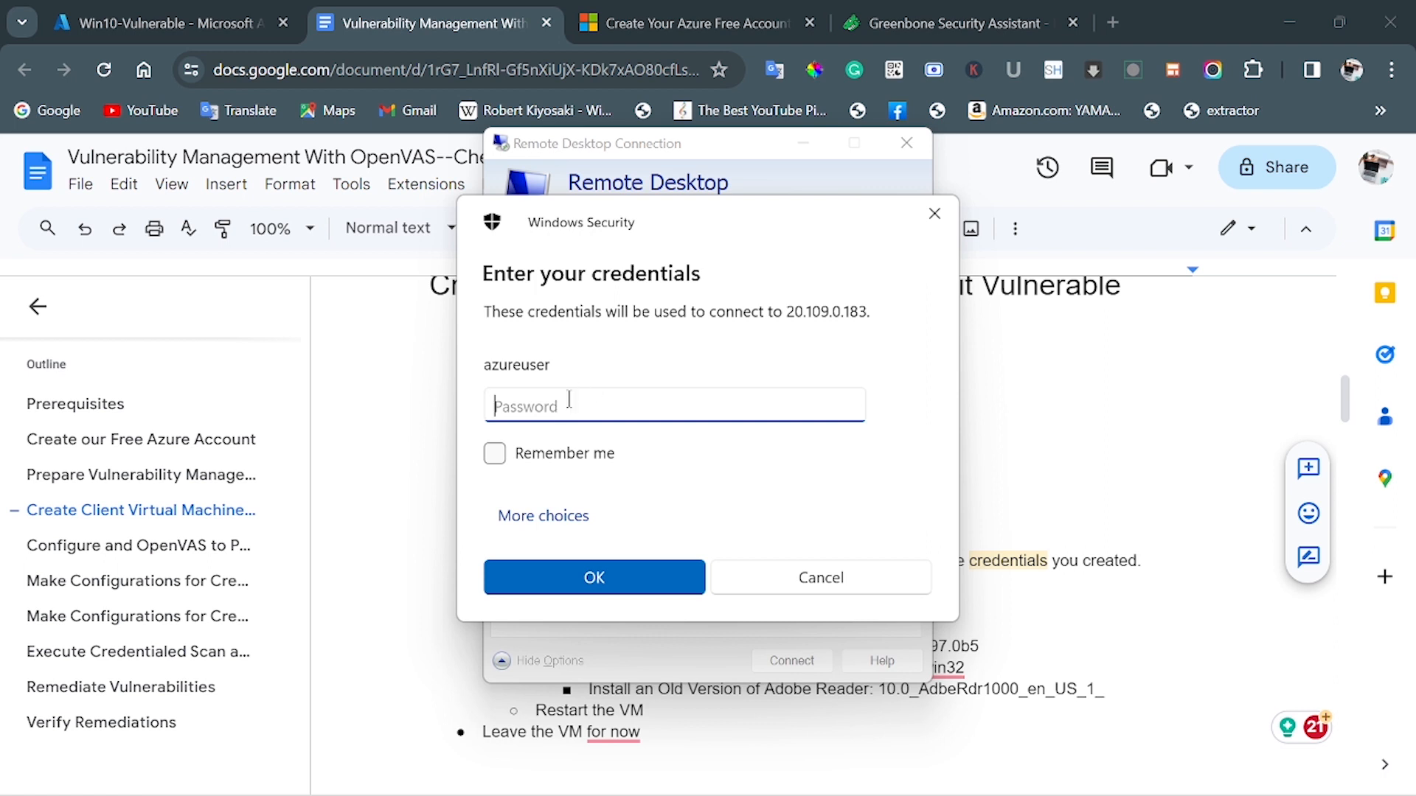
key("ctrl+v")
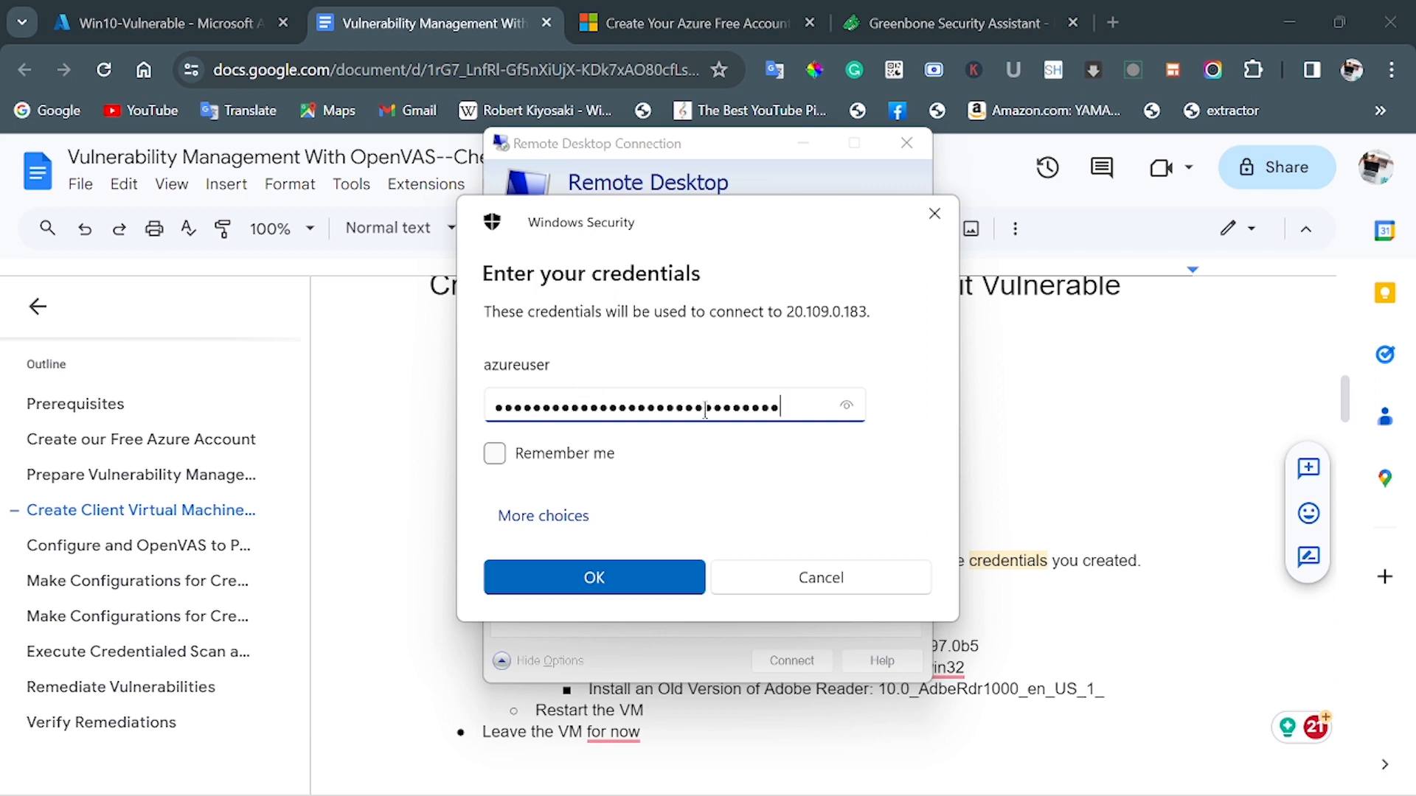
left_click(860, 406)
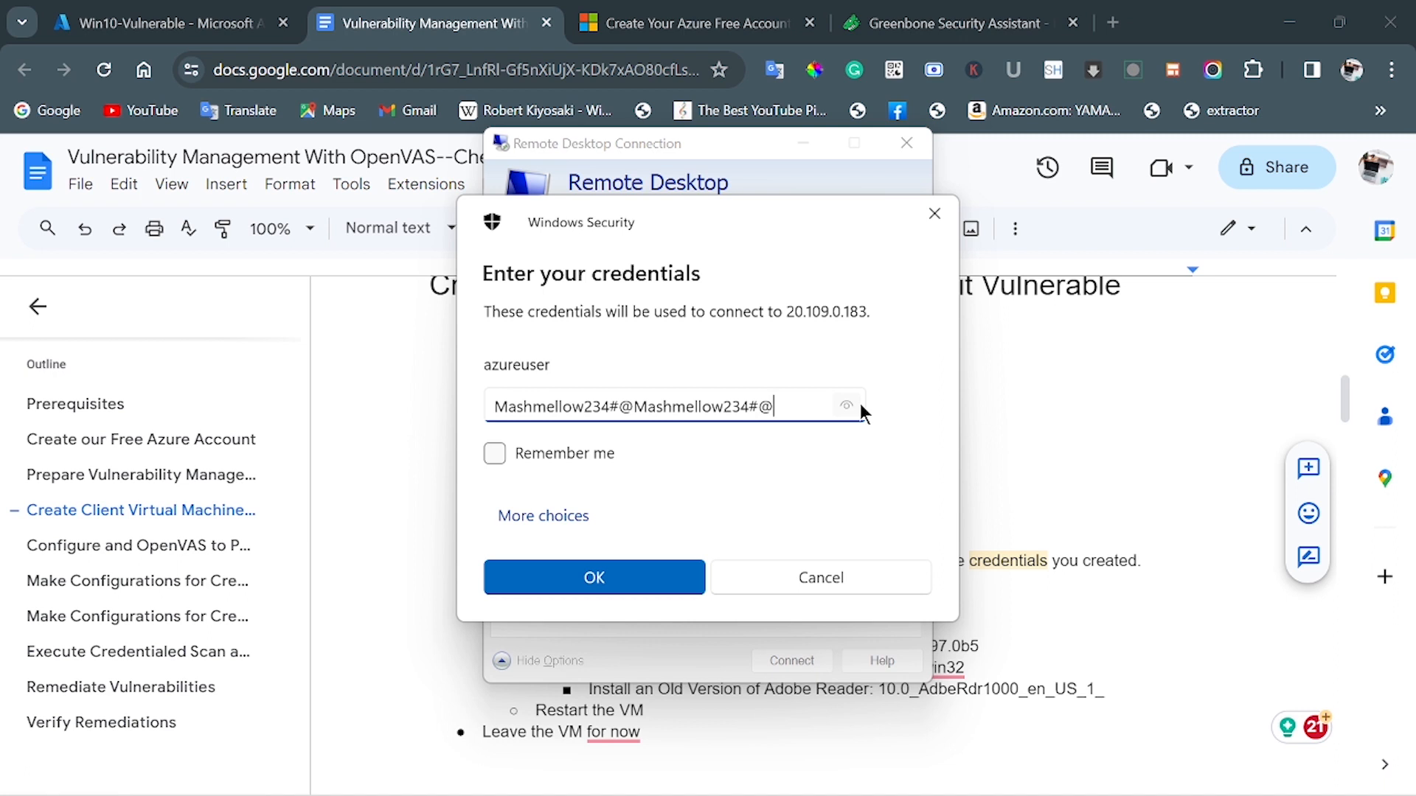
left_click(859, 404)
key("BackSpace")
key("BackSpace")
key("BackSpace")
key("BackSpace")
key("BackSpace")
key("BackSpace")
key("BackSpace")
key("BackSpace")
key("BackSpace")
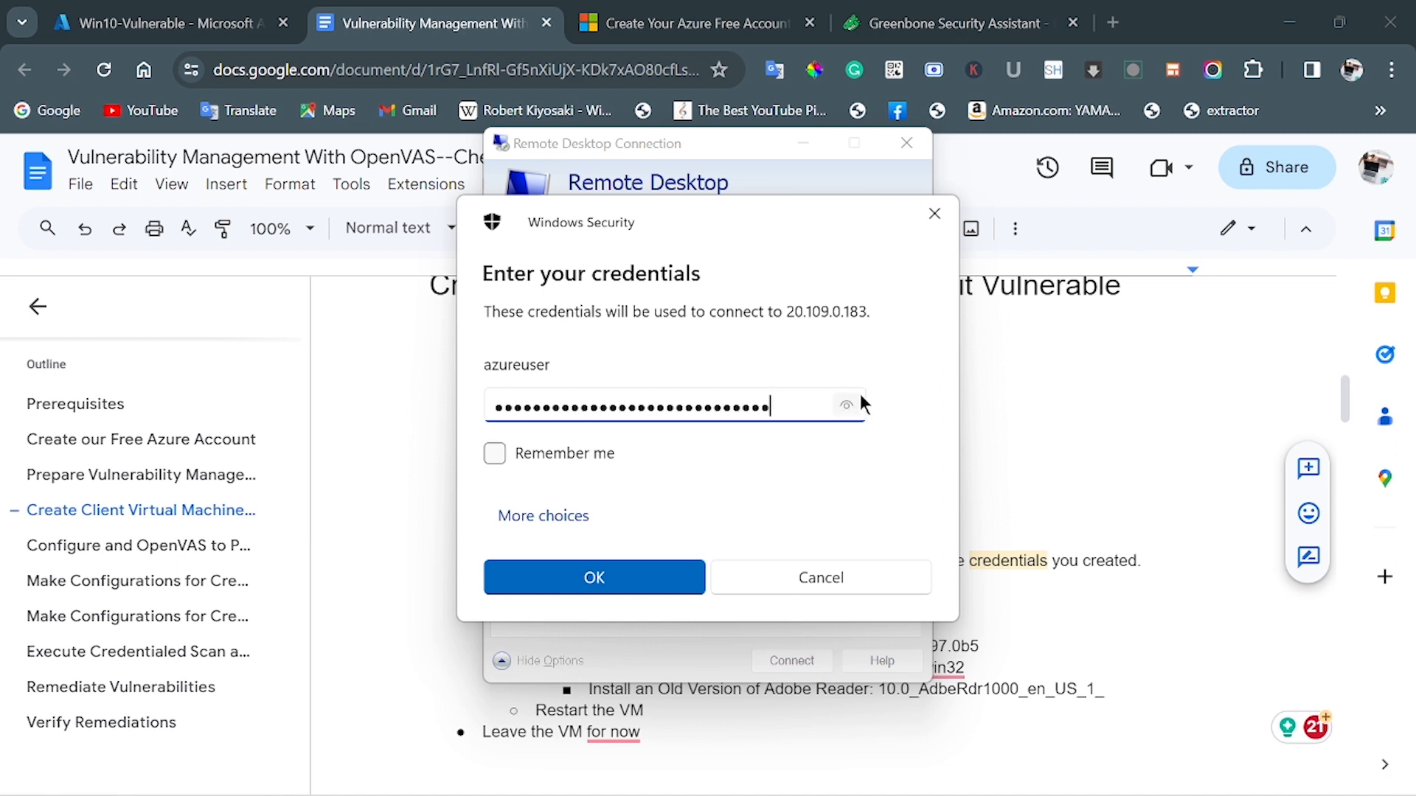
left_click(845, 405)
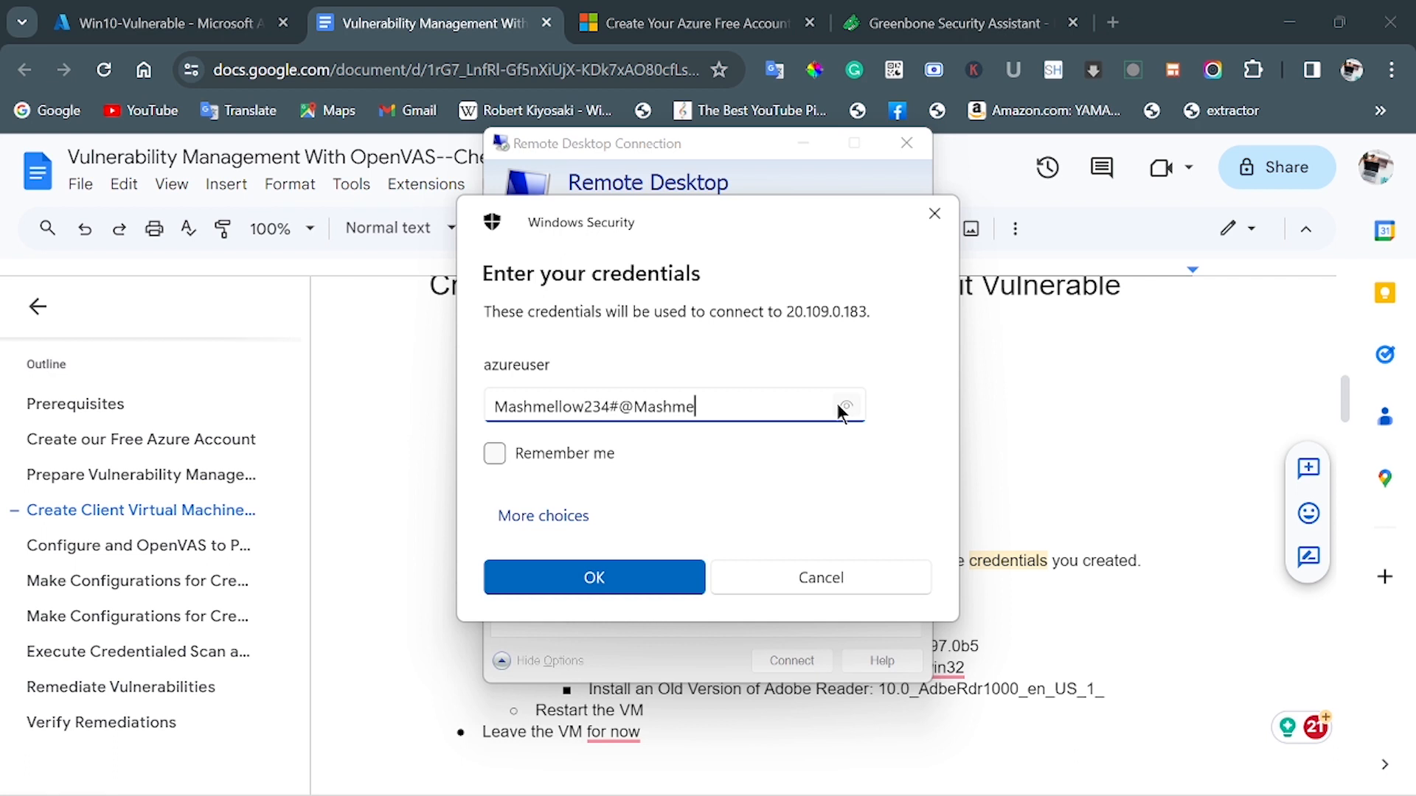
key("BackSpace")
key("BackSpace")
key("BackSpace")
key("BackSpace")
key("BackSpace")
left_click(845, 405)
left_click(845, 406)
key("BackSpace")
left_click(845, 405)
Submit the credentials with Remember me enabled, and connect despite the certificate errors without being asked again for this computer.
left_click(501, 458)
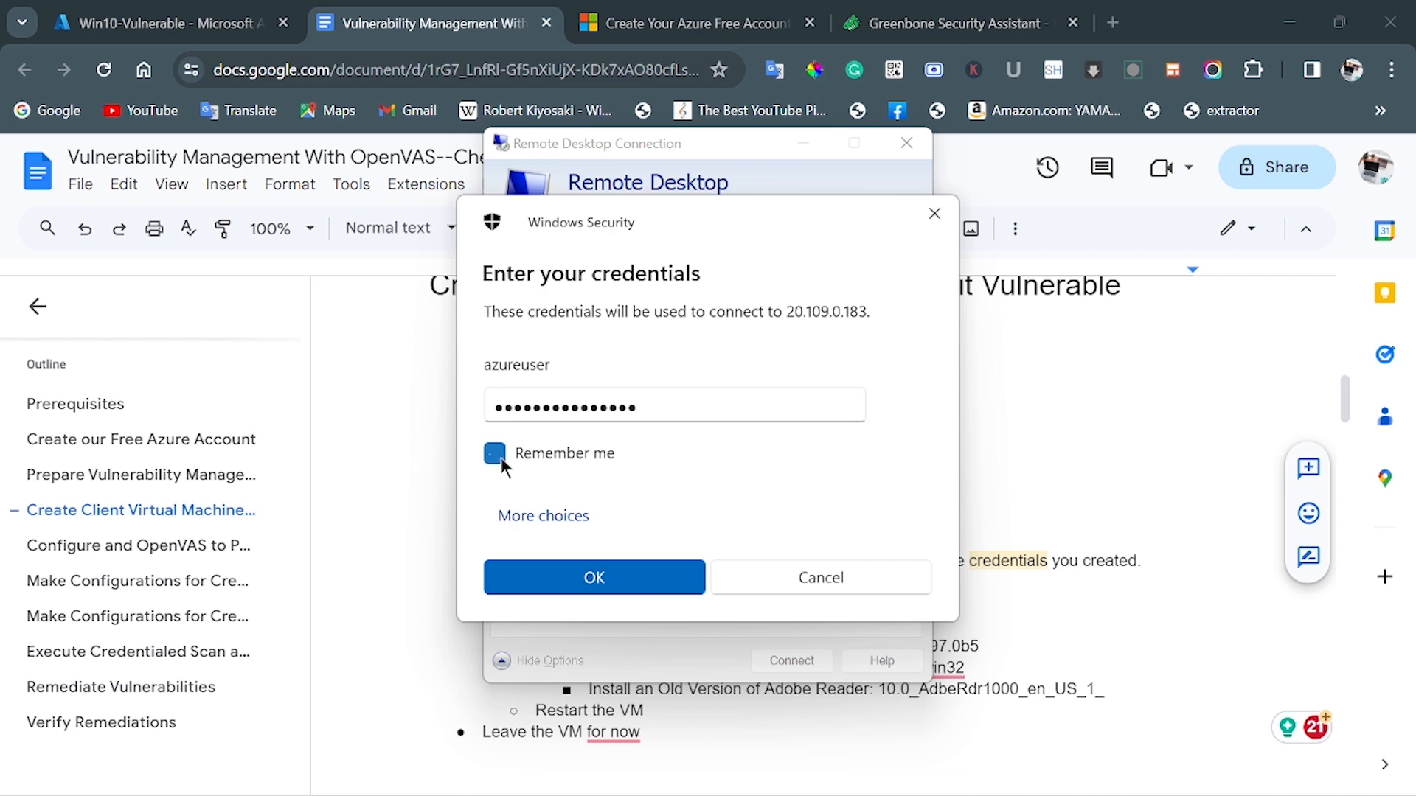
left_click(642, 582)
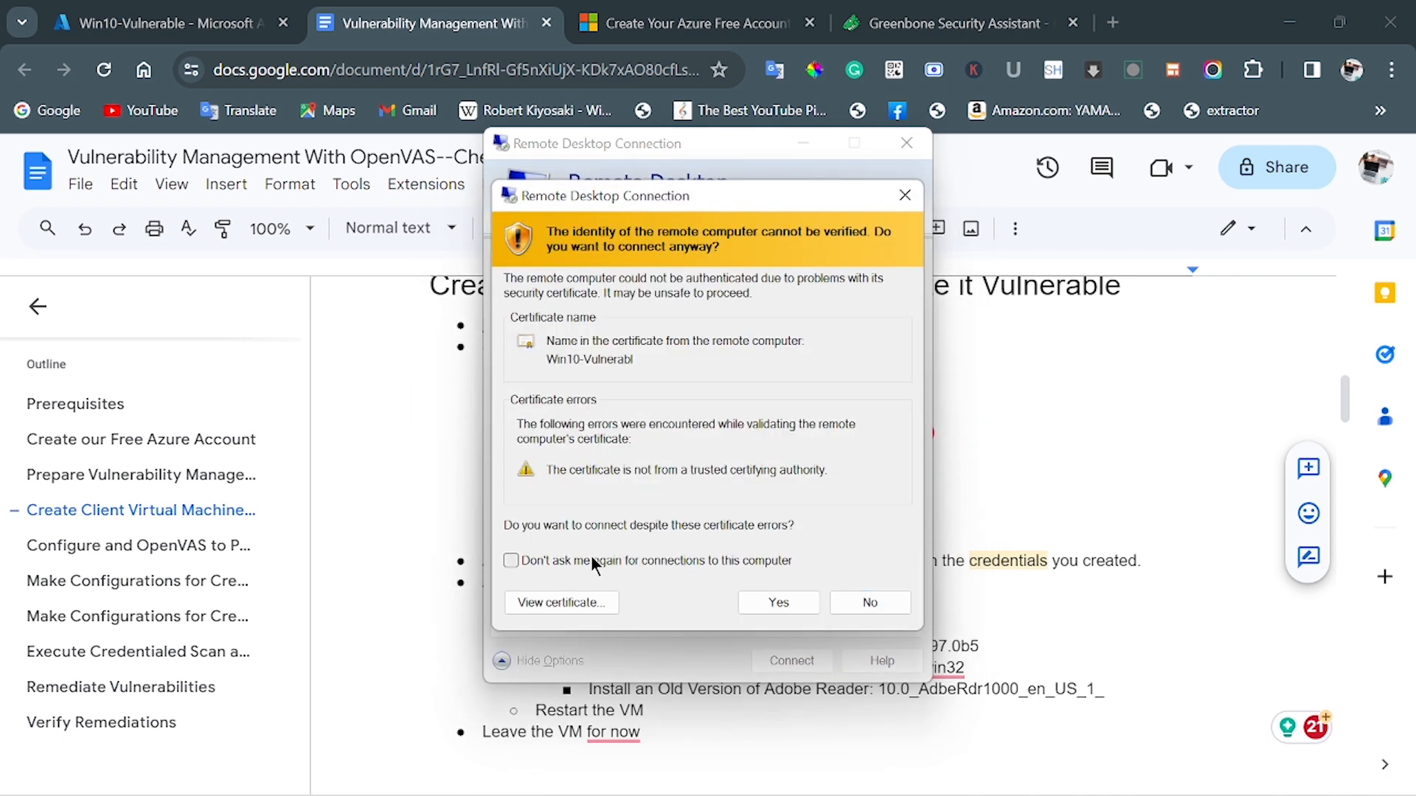
left_click(590, 559)
left_click(786, 599)
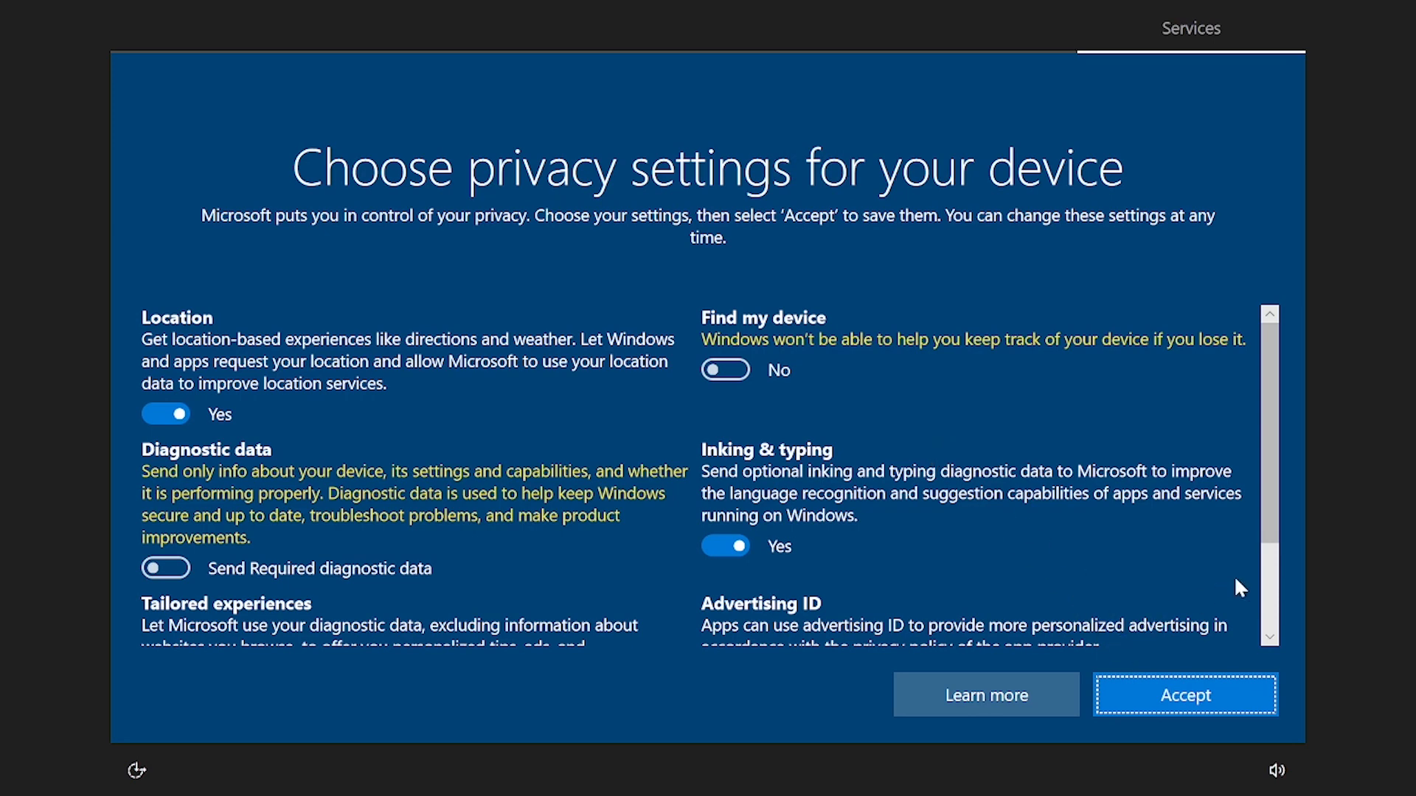
Accept the default Windows privacy settings and allow the PC to be discoverable on the network.
scroll(1263, 586, "down", 3)
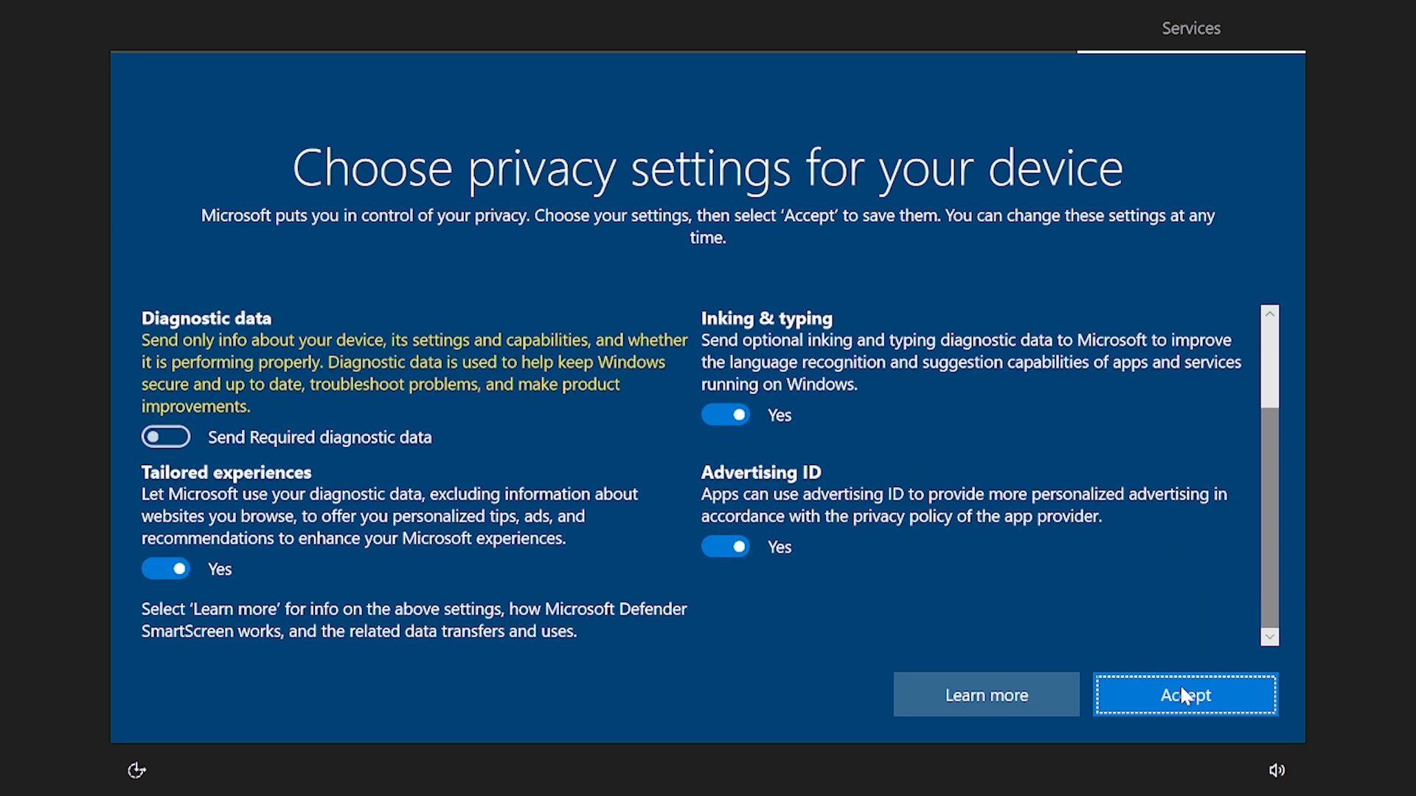
left_click(1180, 688)
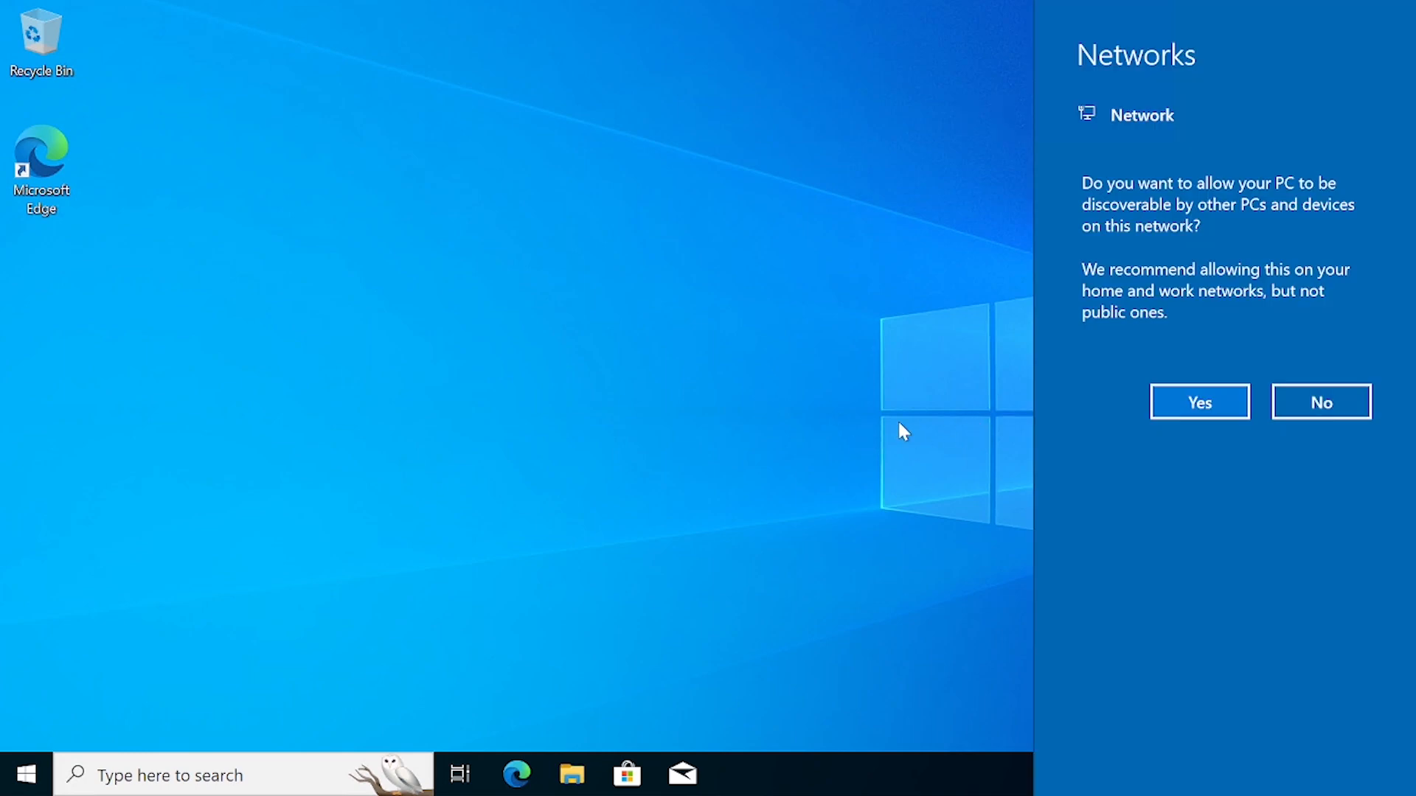
left_click(1189, 399)
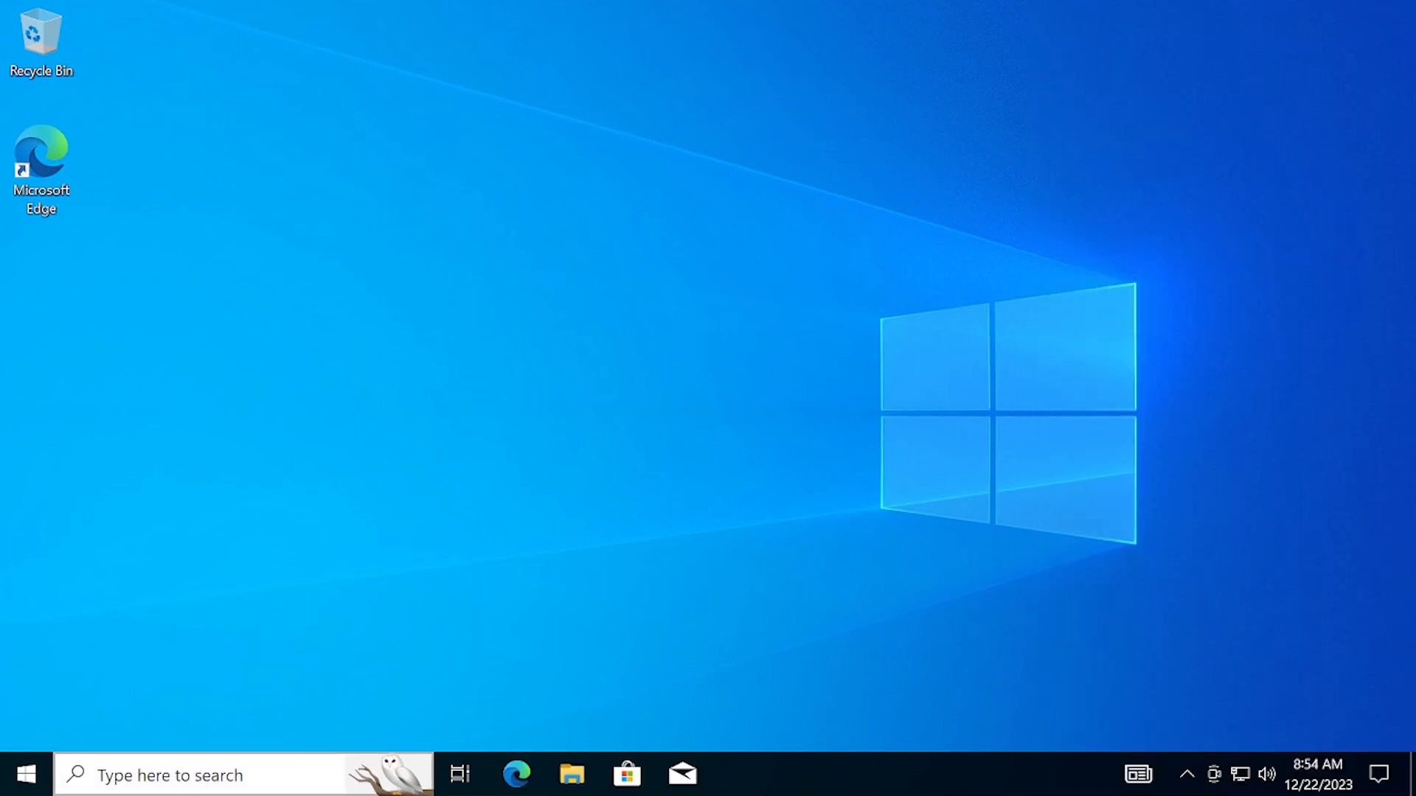
Search the remote machine for wf.msc and open Windows Defender Firewall with Advanced Security.
left_click(186, 777)
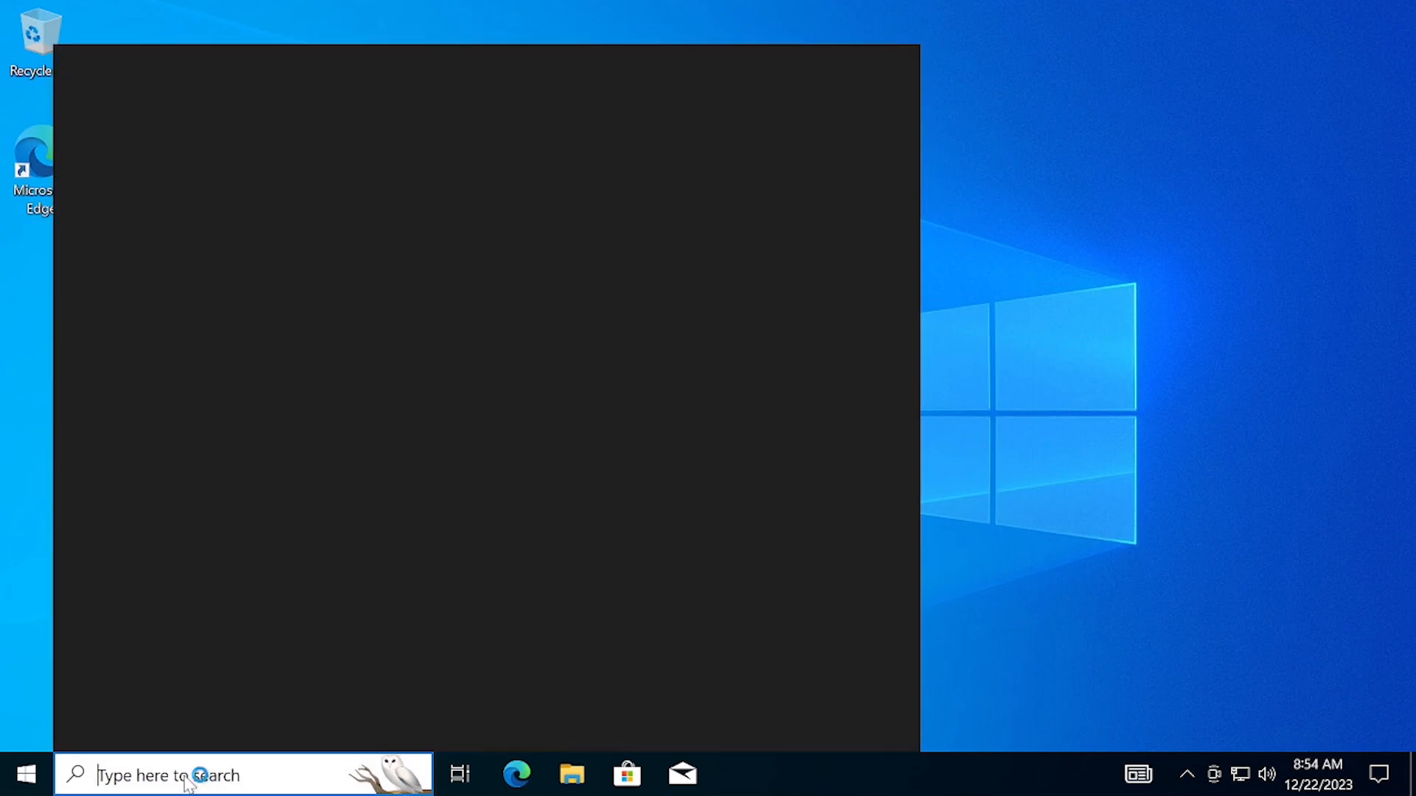
type("wf.")
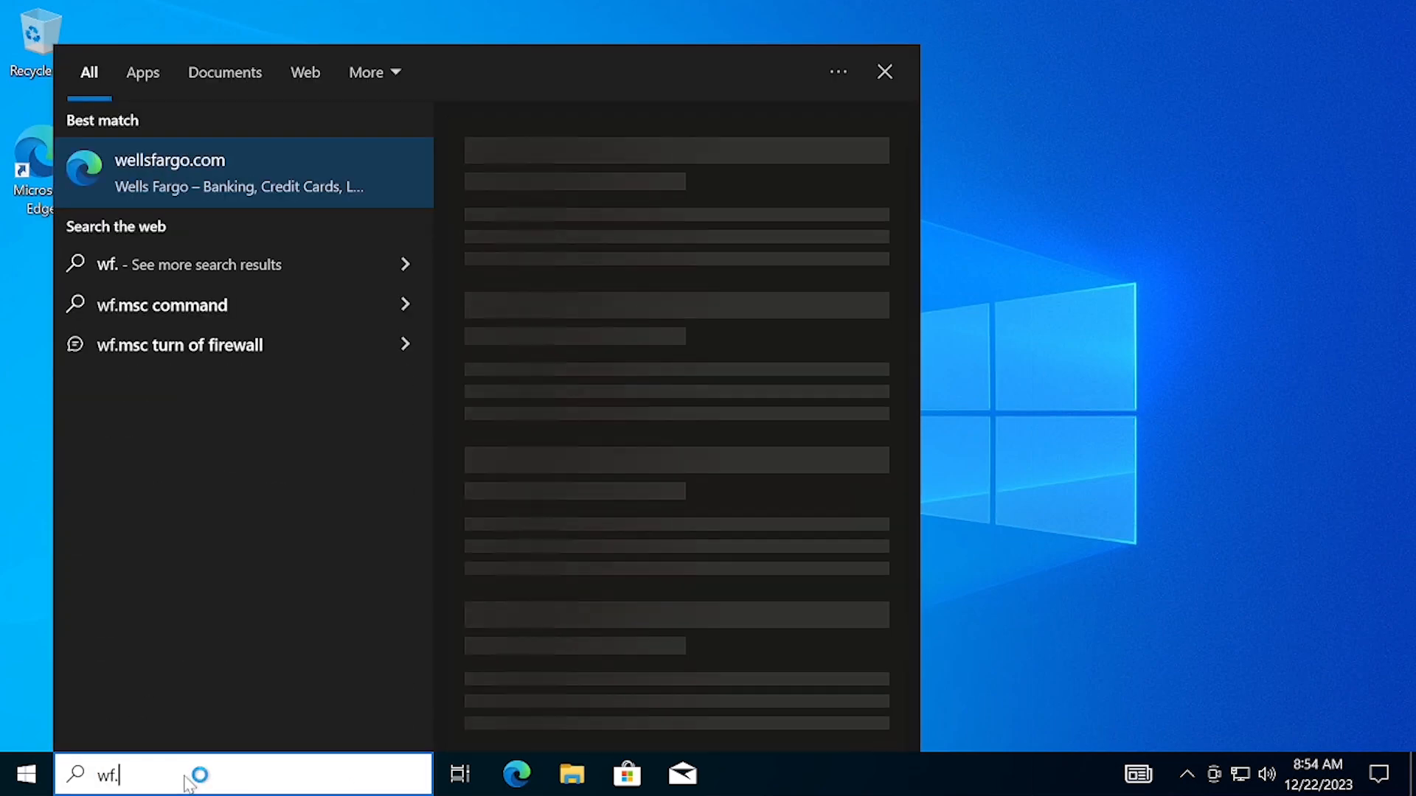
type("msc")
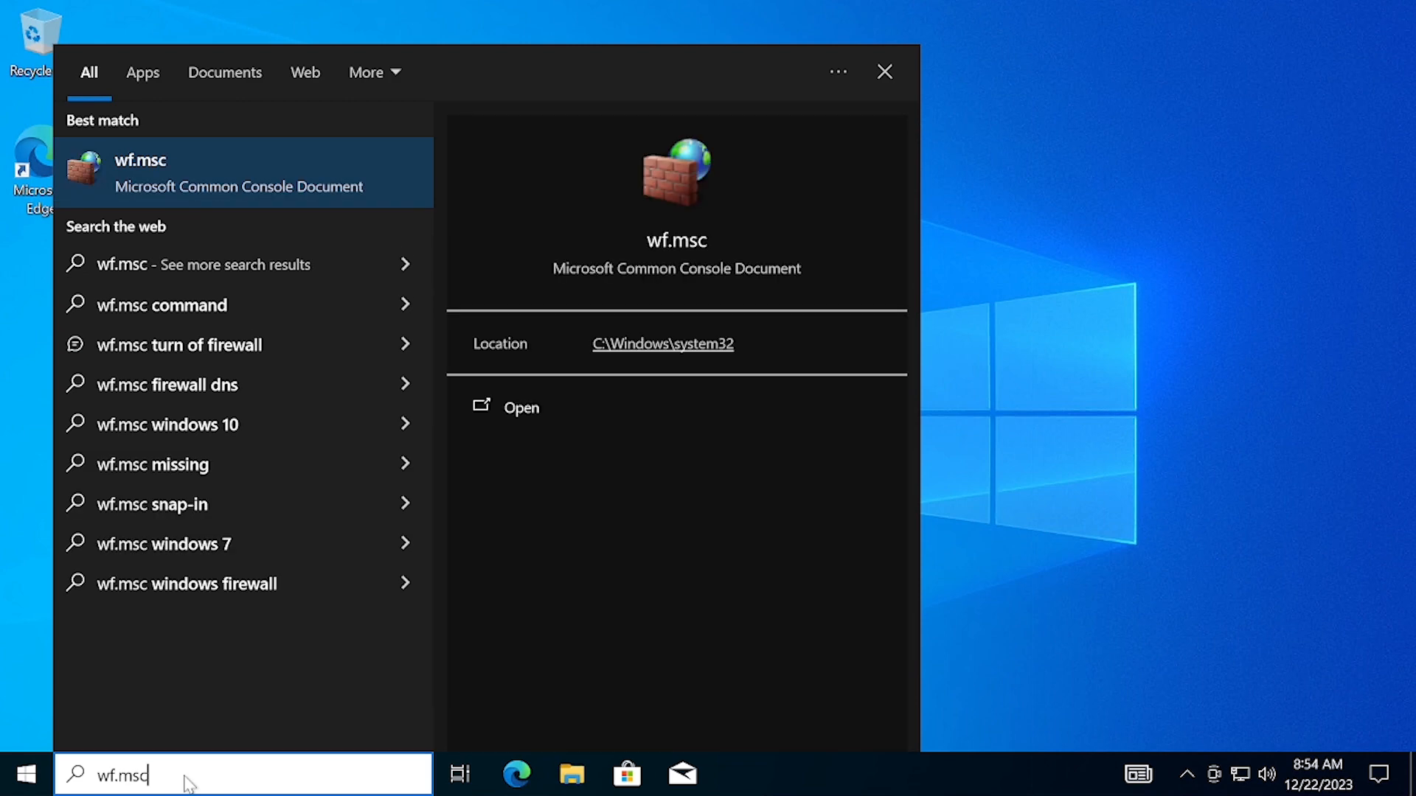
key("Return")
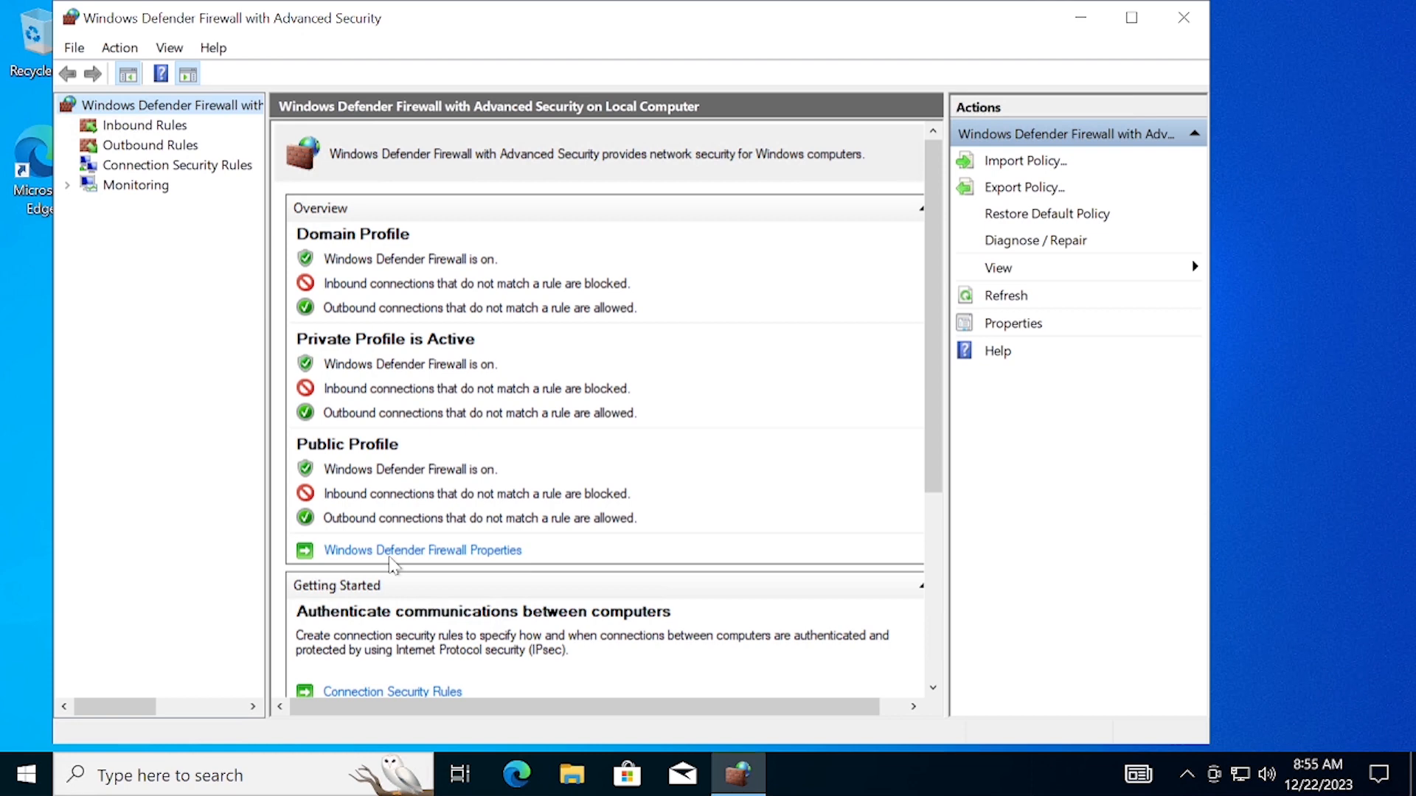
Set the firewall state to Off for the Domain Profile in the Windows Defender Firewall properties.
left_click(437, 553)
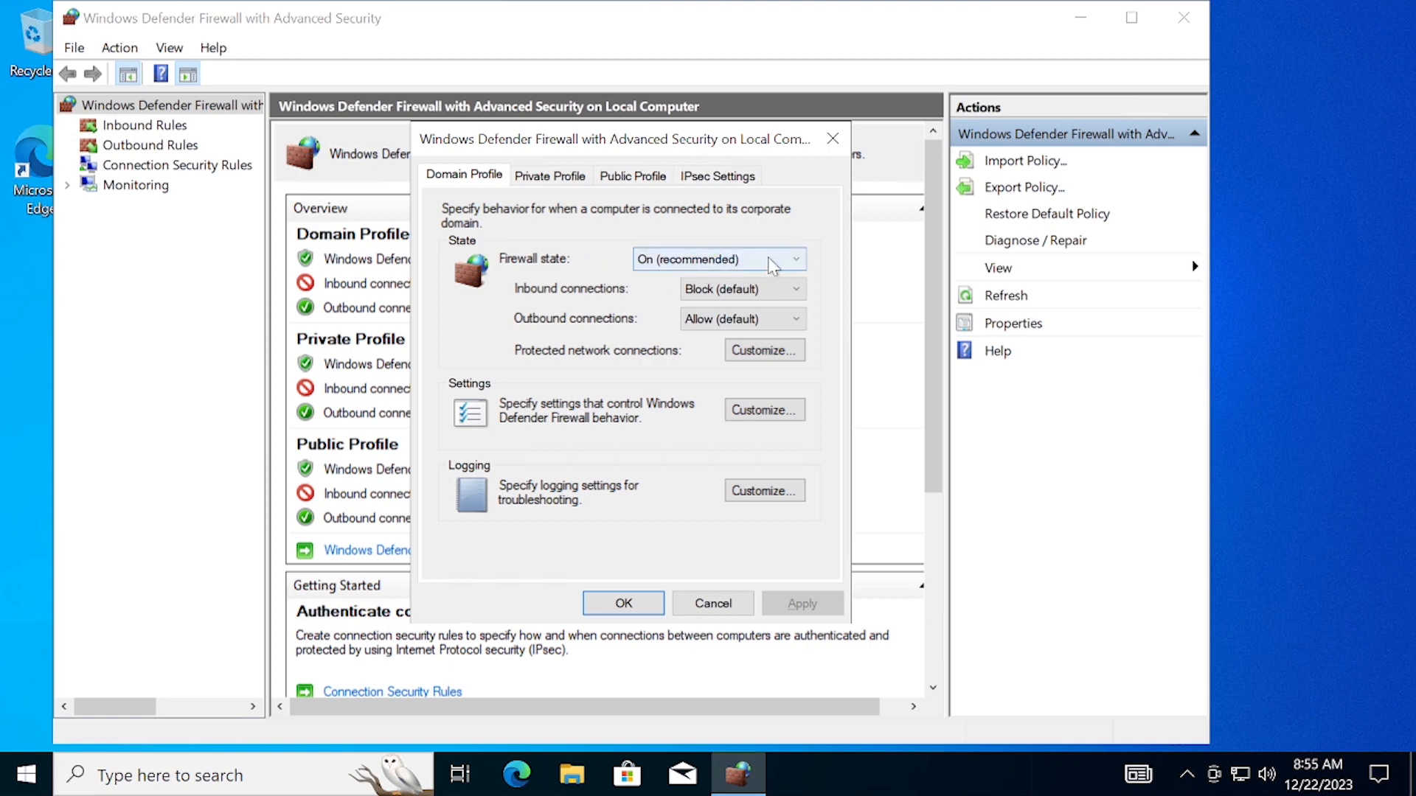
left_click(791, 258)
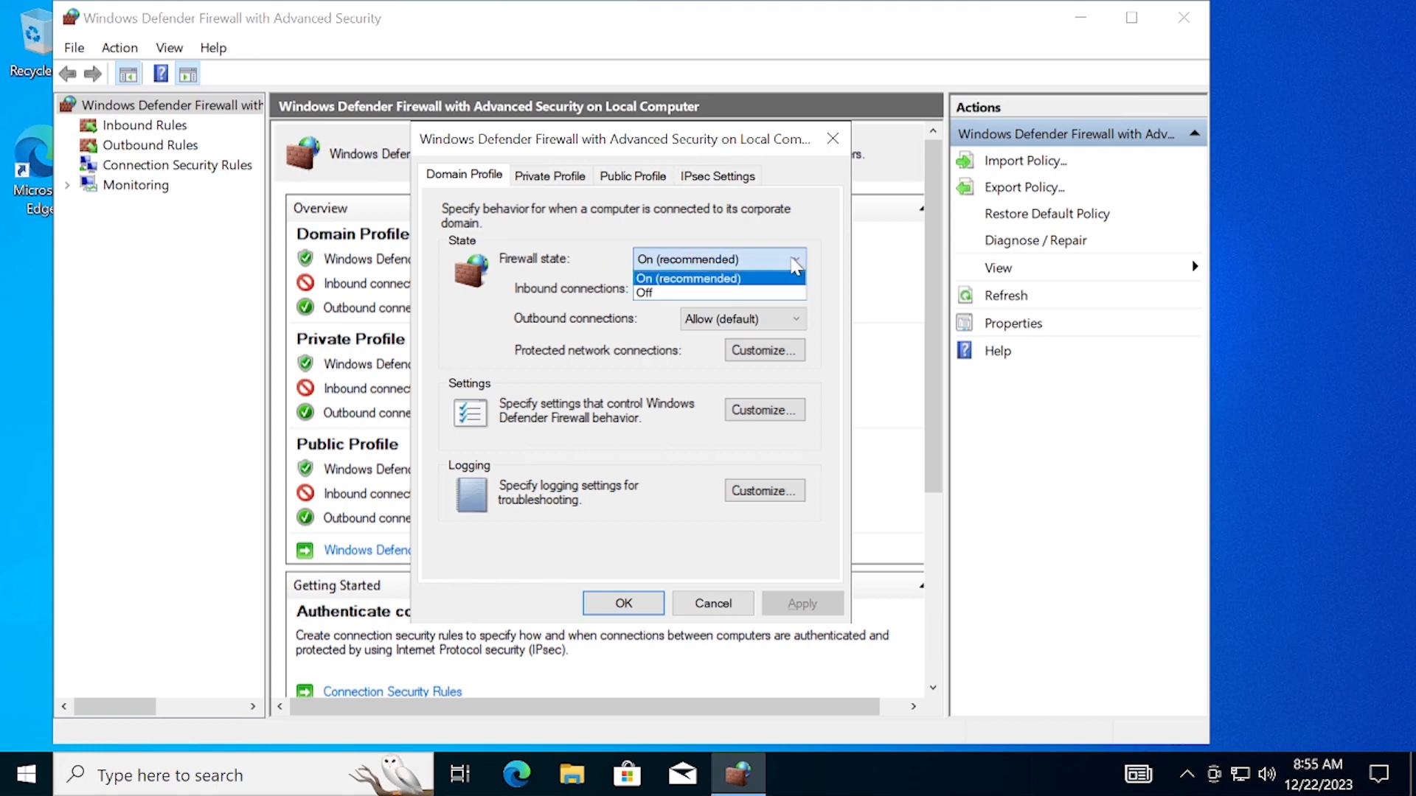
left_click(727, 293)
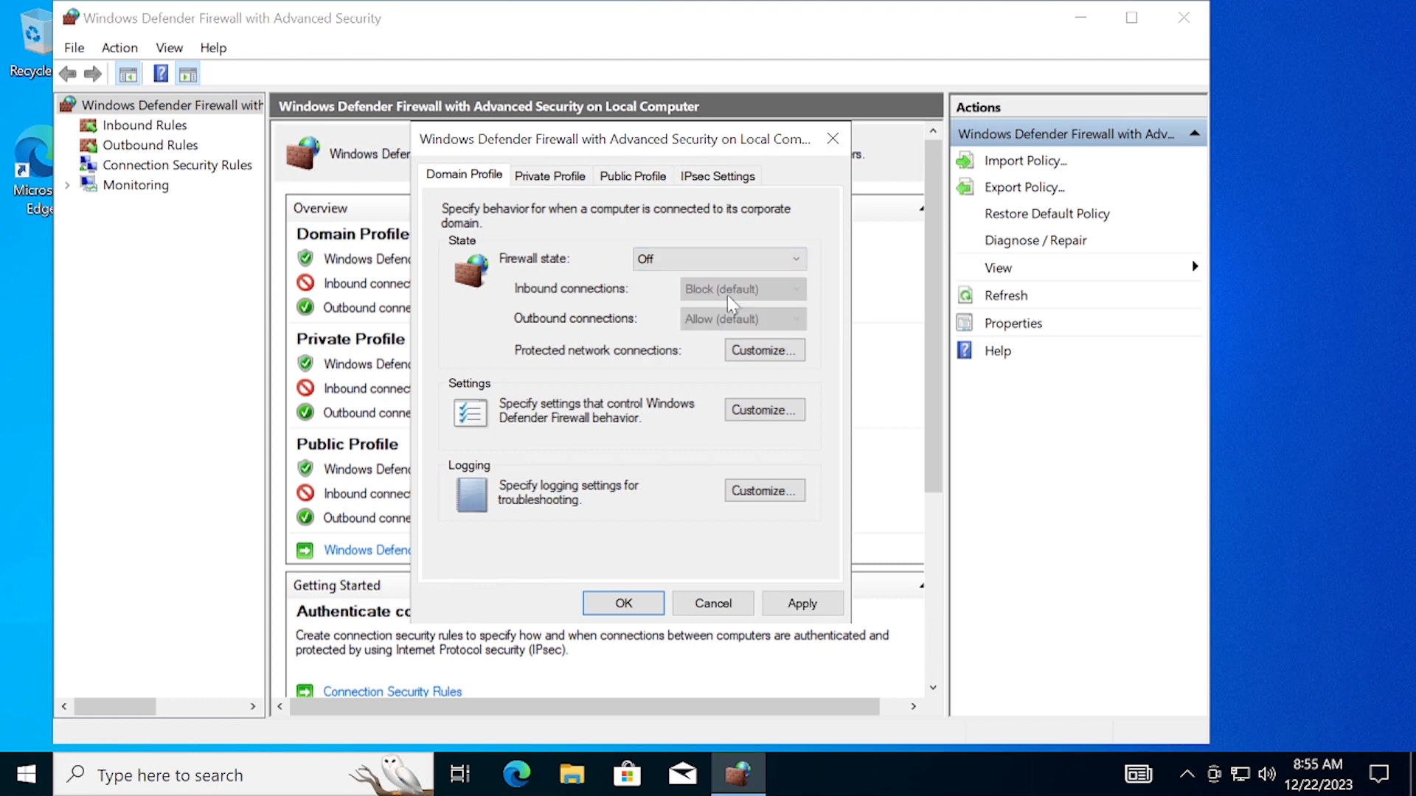
Set the firewall state to Off for the Private and Public Profiles, apply the changes, and close Windows Defender Firewall.
left_click(553, 179)
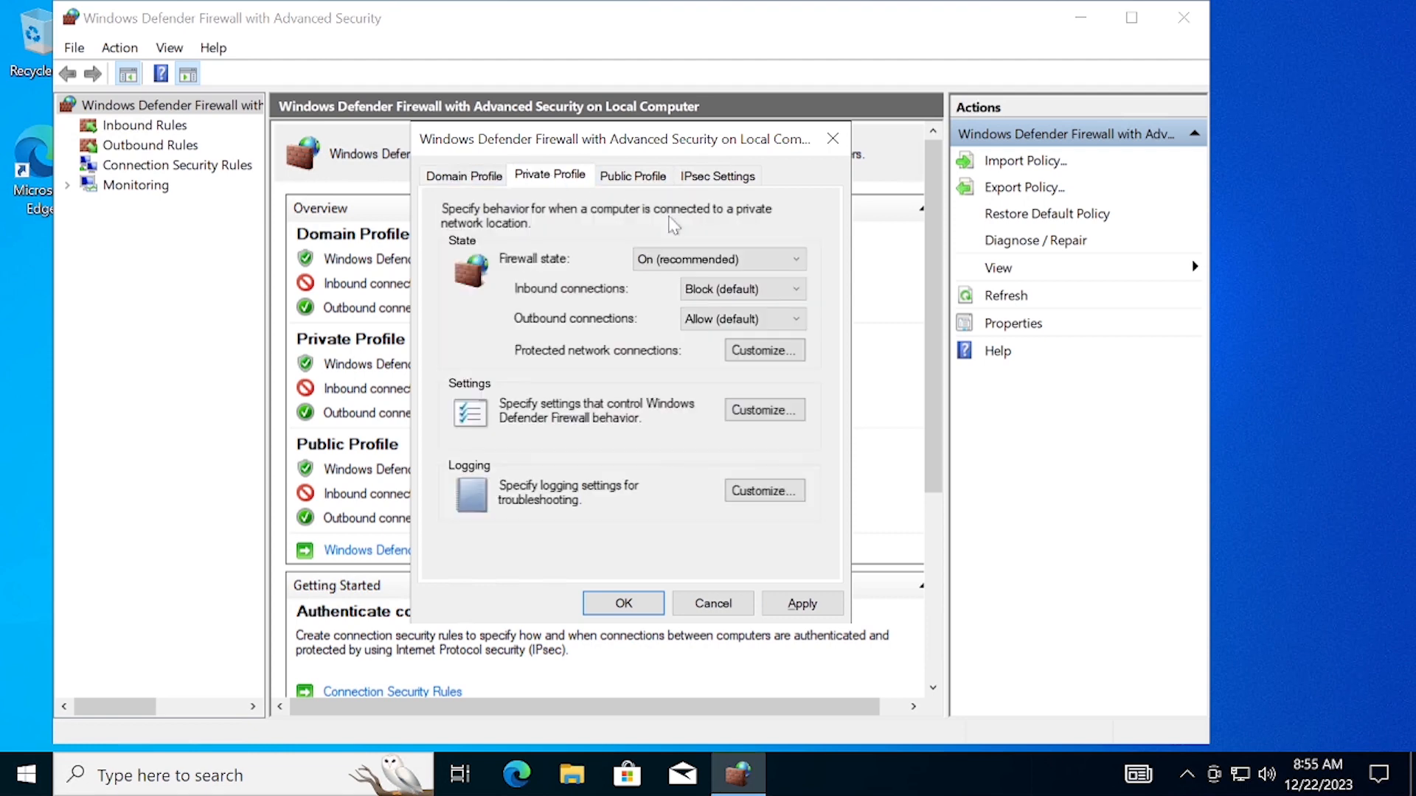
left_click(764, 262)
left_click(730, 291)
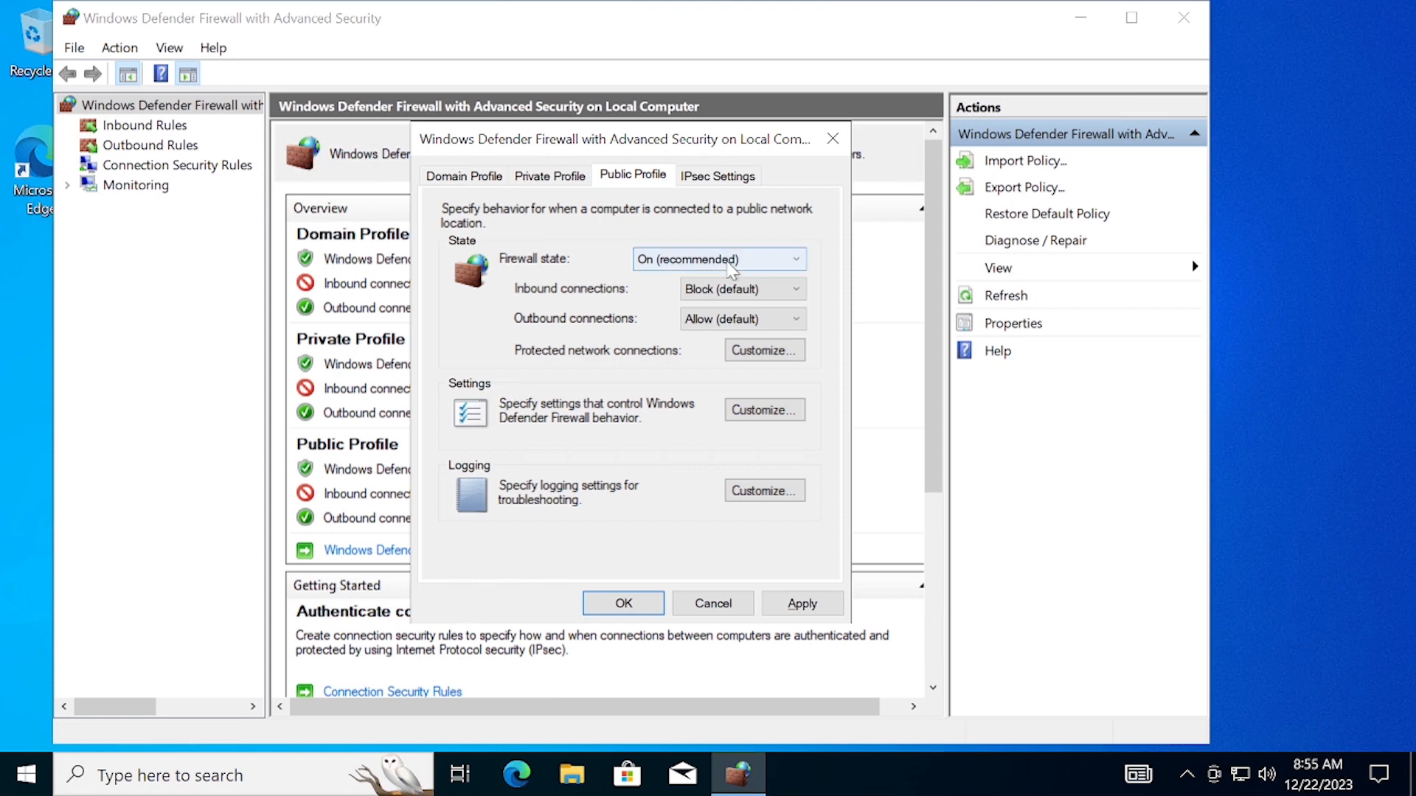
left_click(713, 258)
left_click(735, 295)
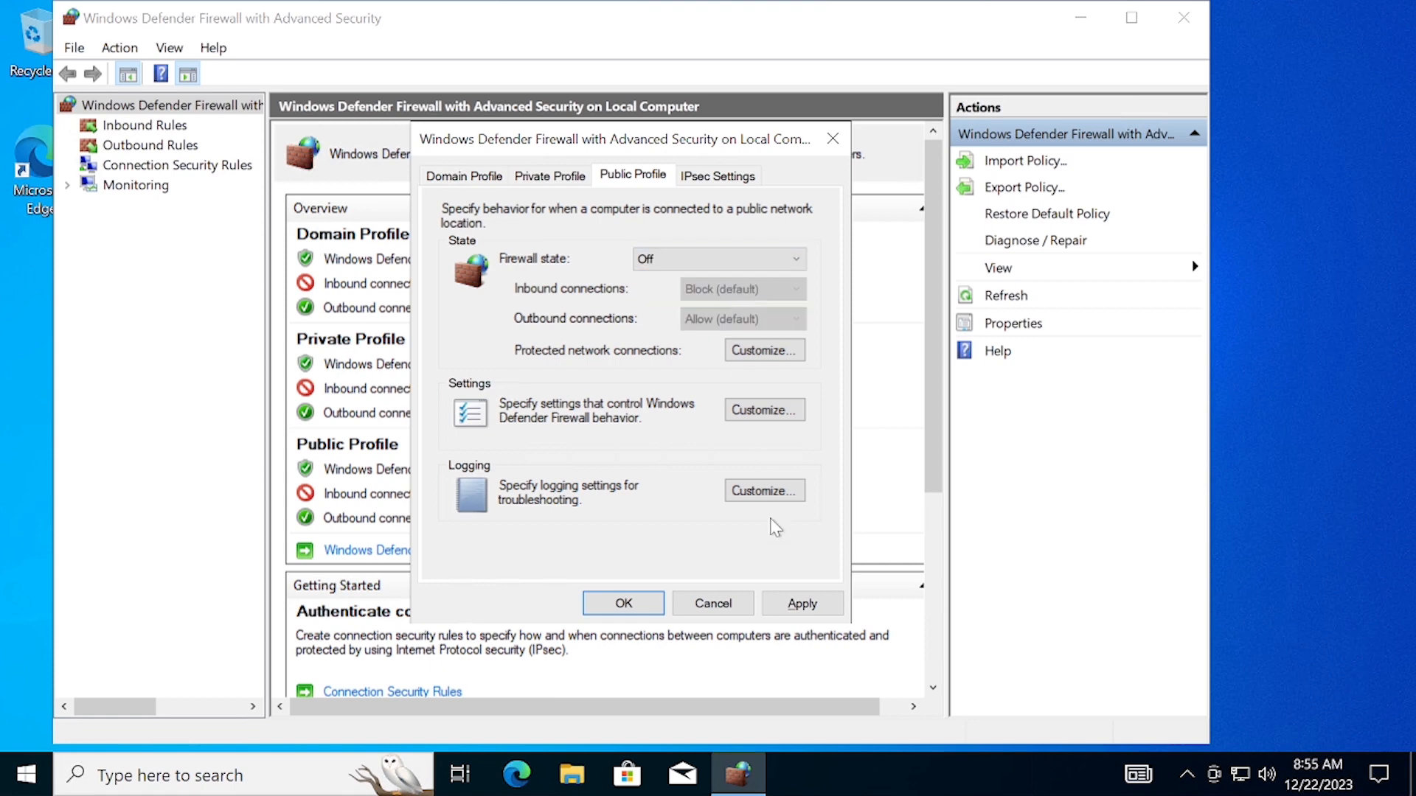
left_click(795, 603)
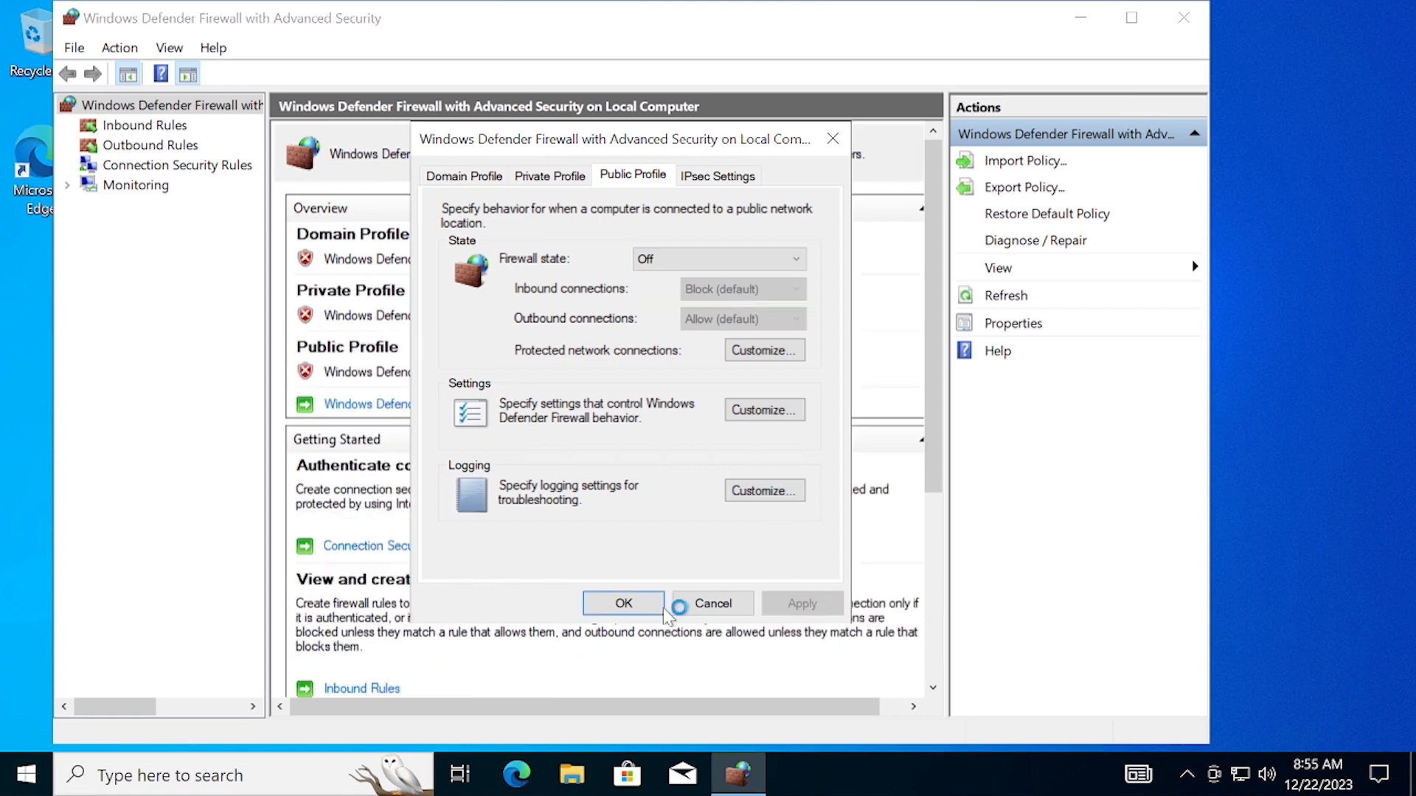
left_click(627, 602)
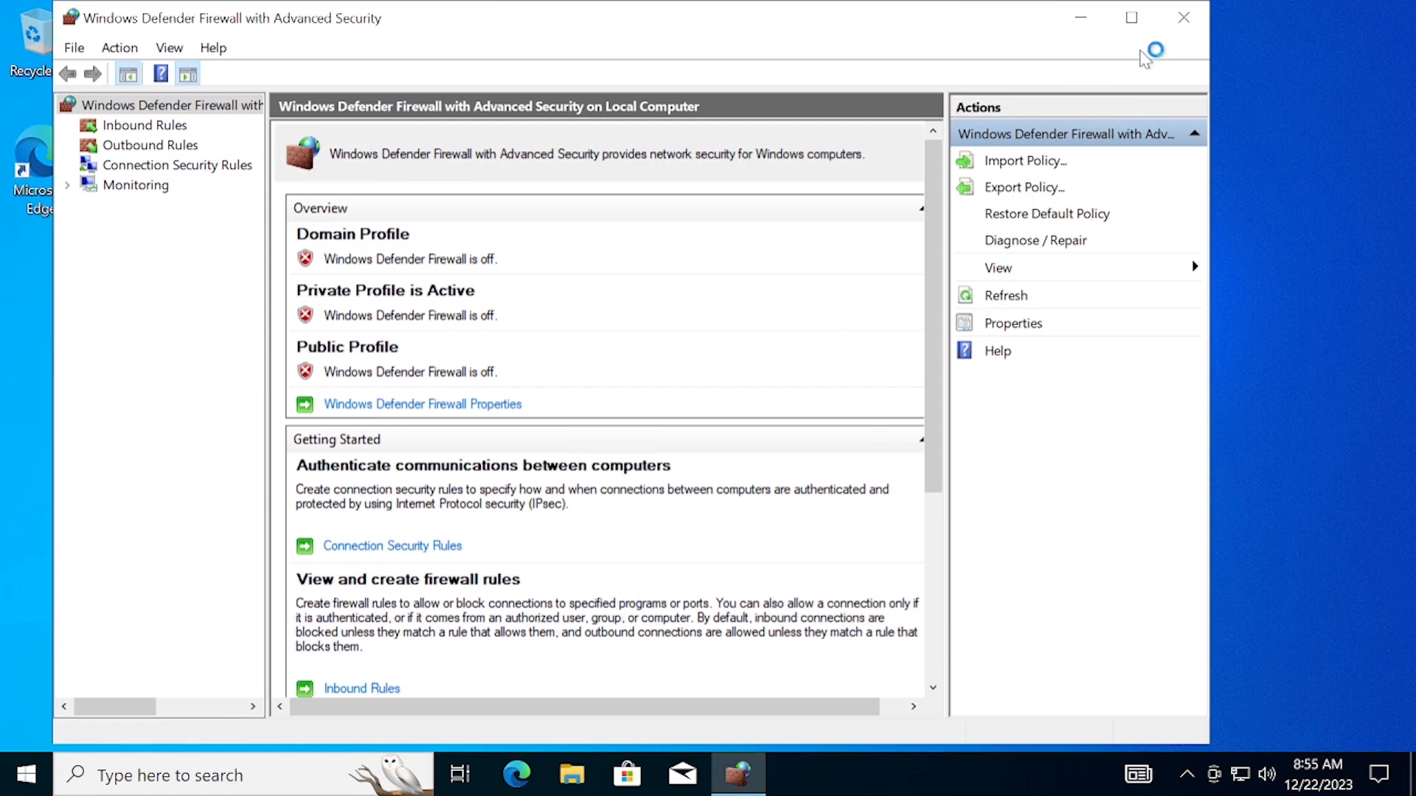
left_click(1184, 17)
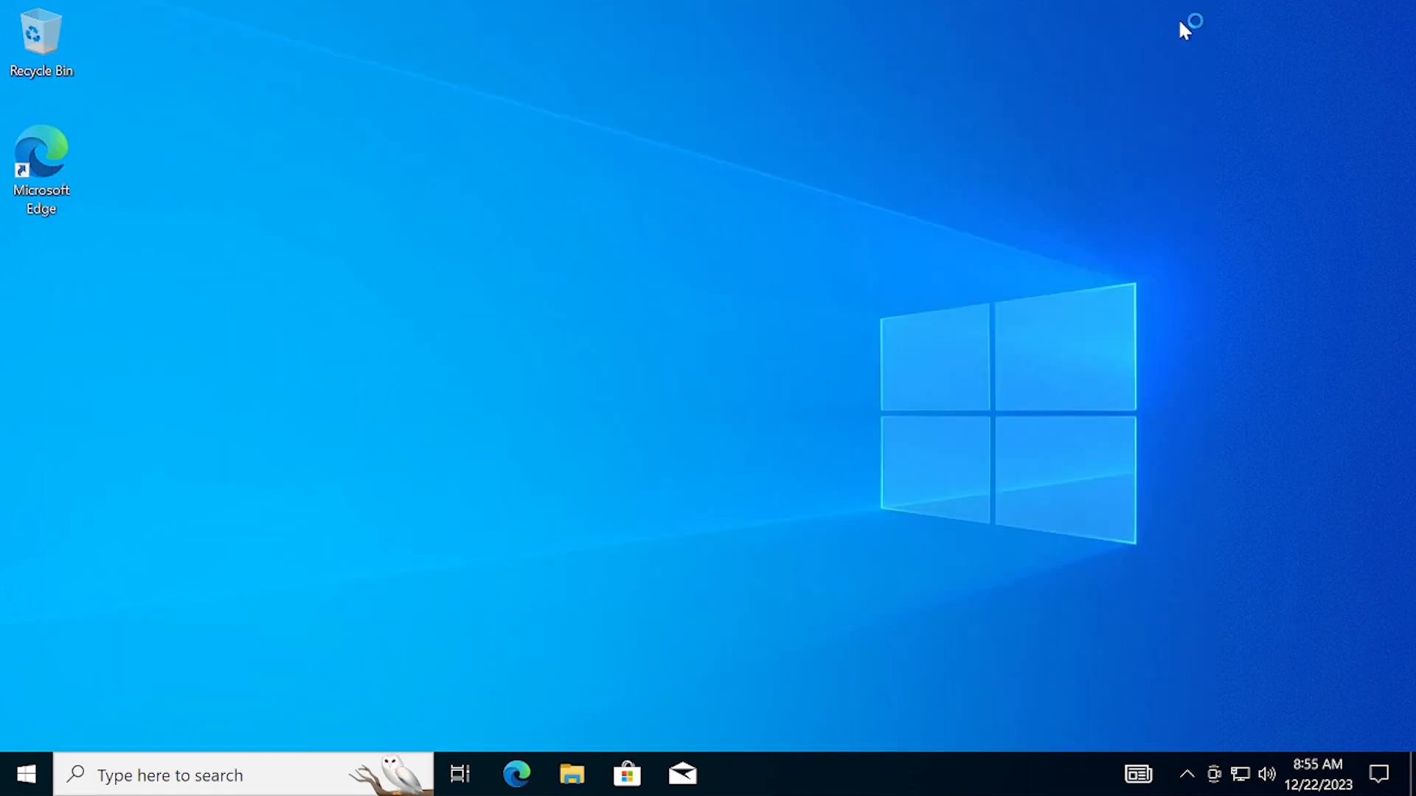
Minimize the remote session and copy the Old Software link from the Vulnerability Management With OpenVAS checklist in Google Docs.
mouse_move(856, 6)
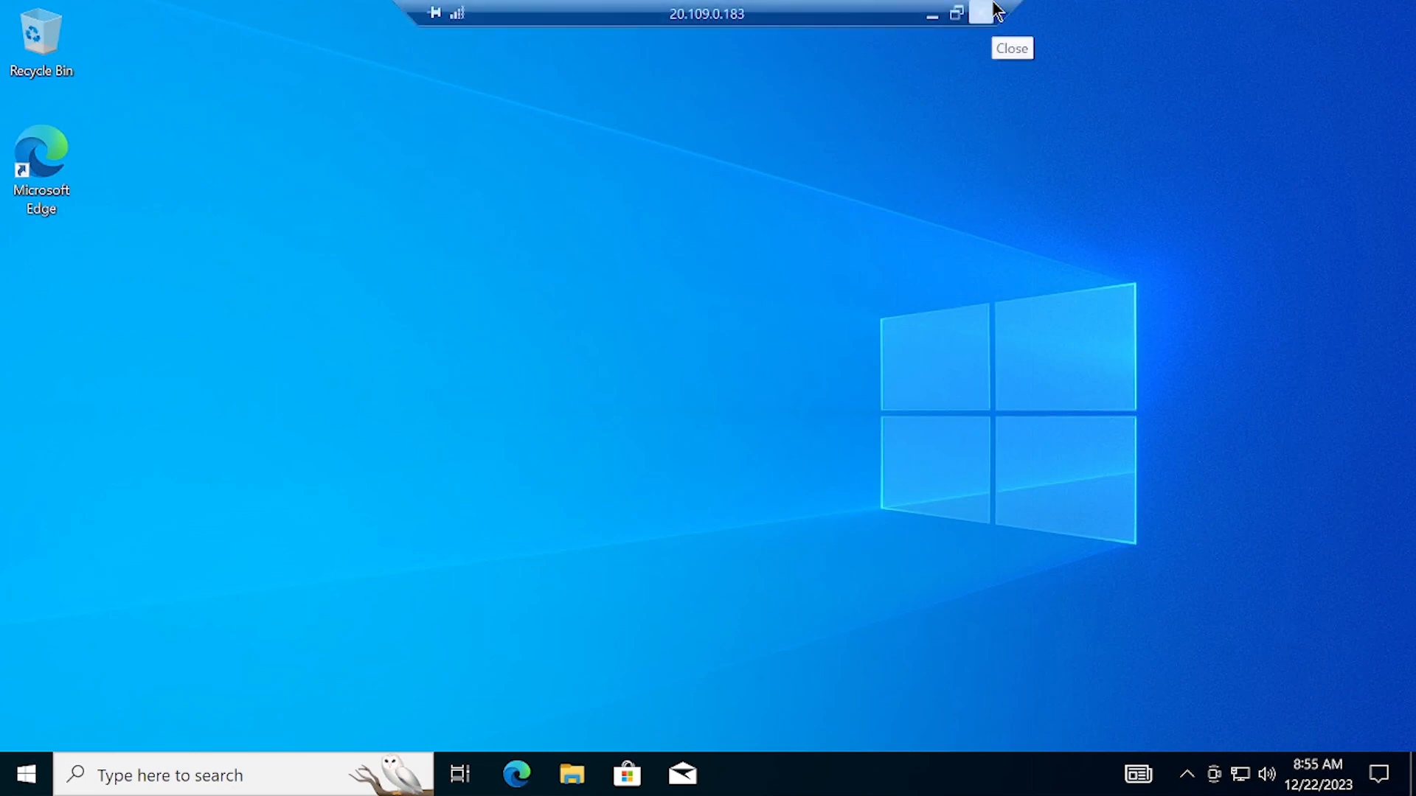
left_click(931, 12)
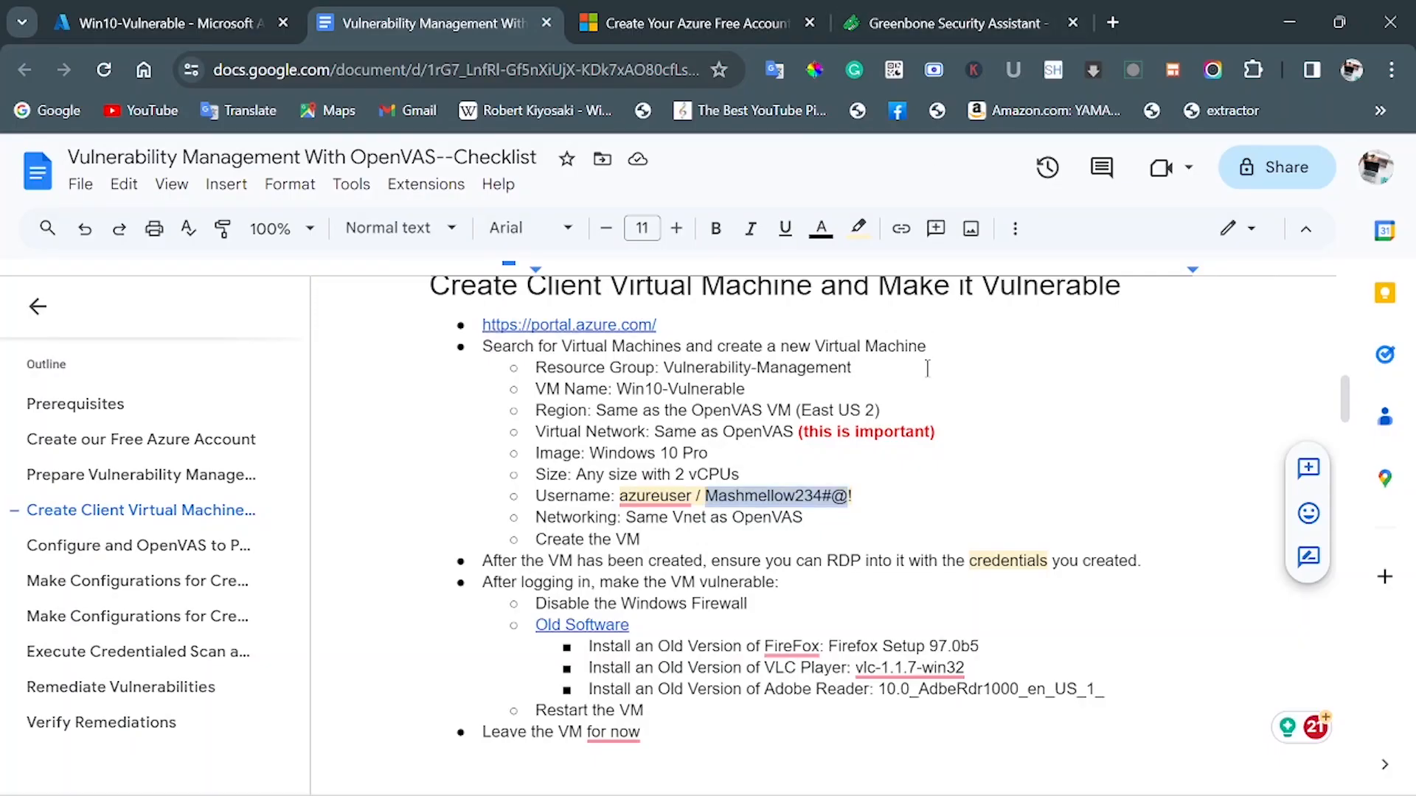
scroll(752, 505, "down", 3)
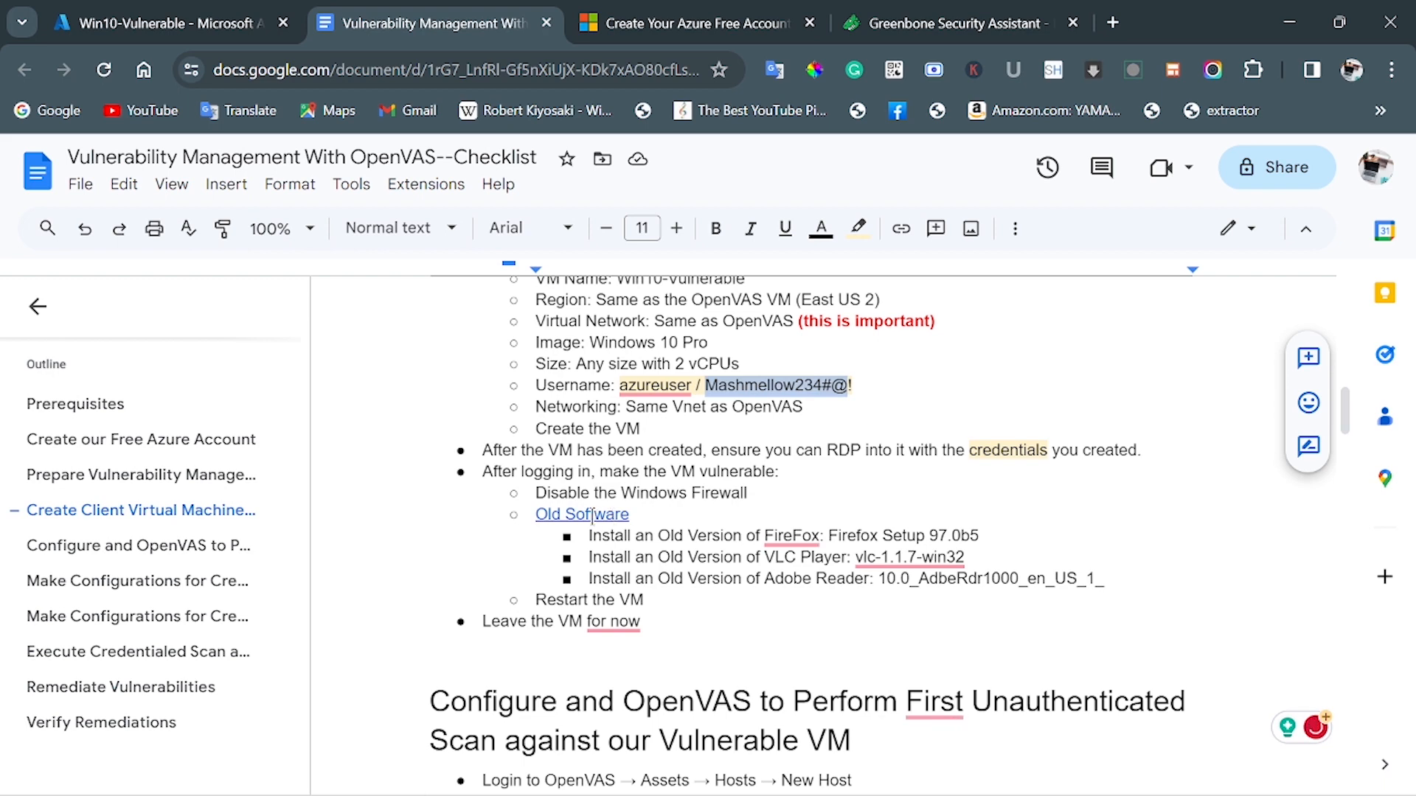
right_click(592, 514)
left_click(551, 519)
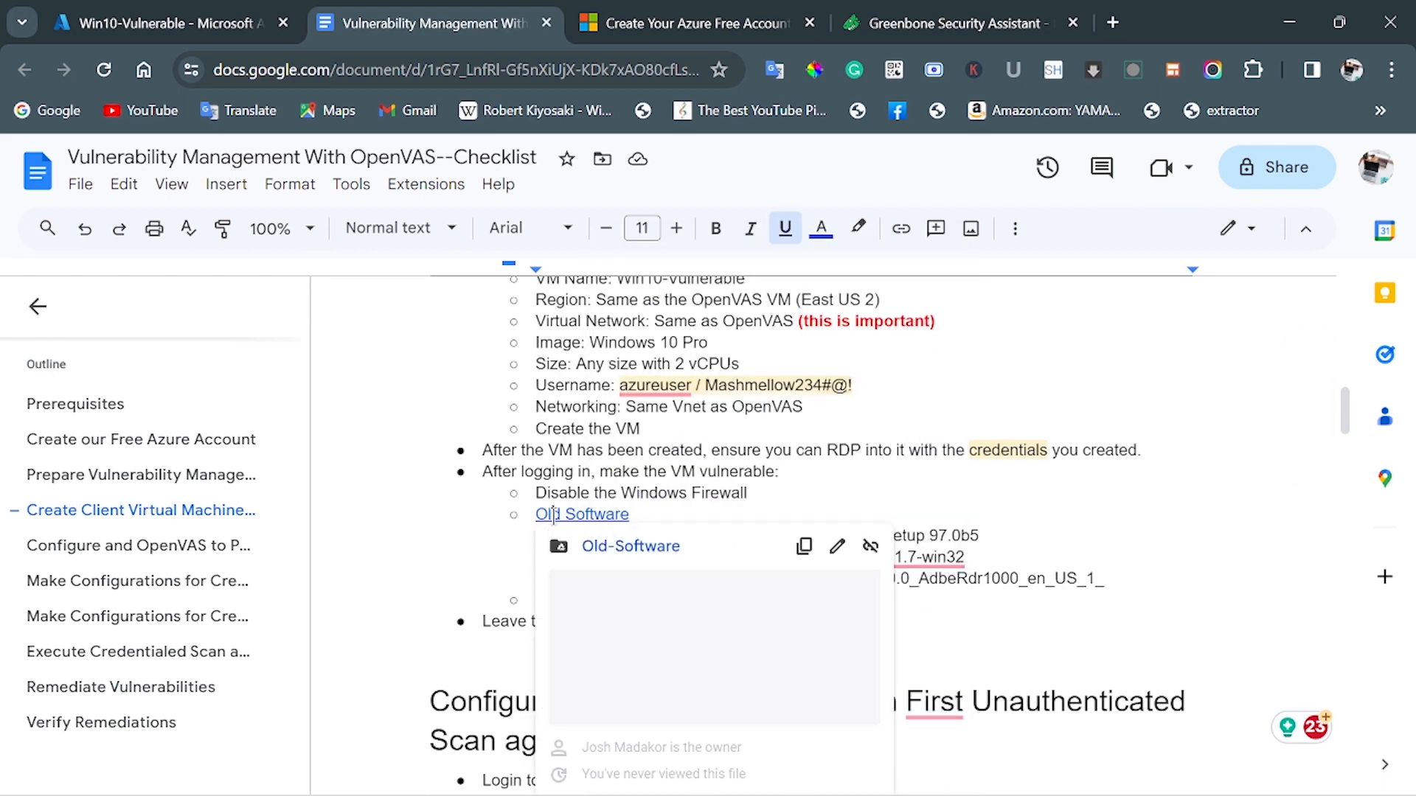
left_click(803, 548)
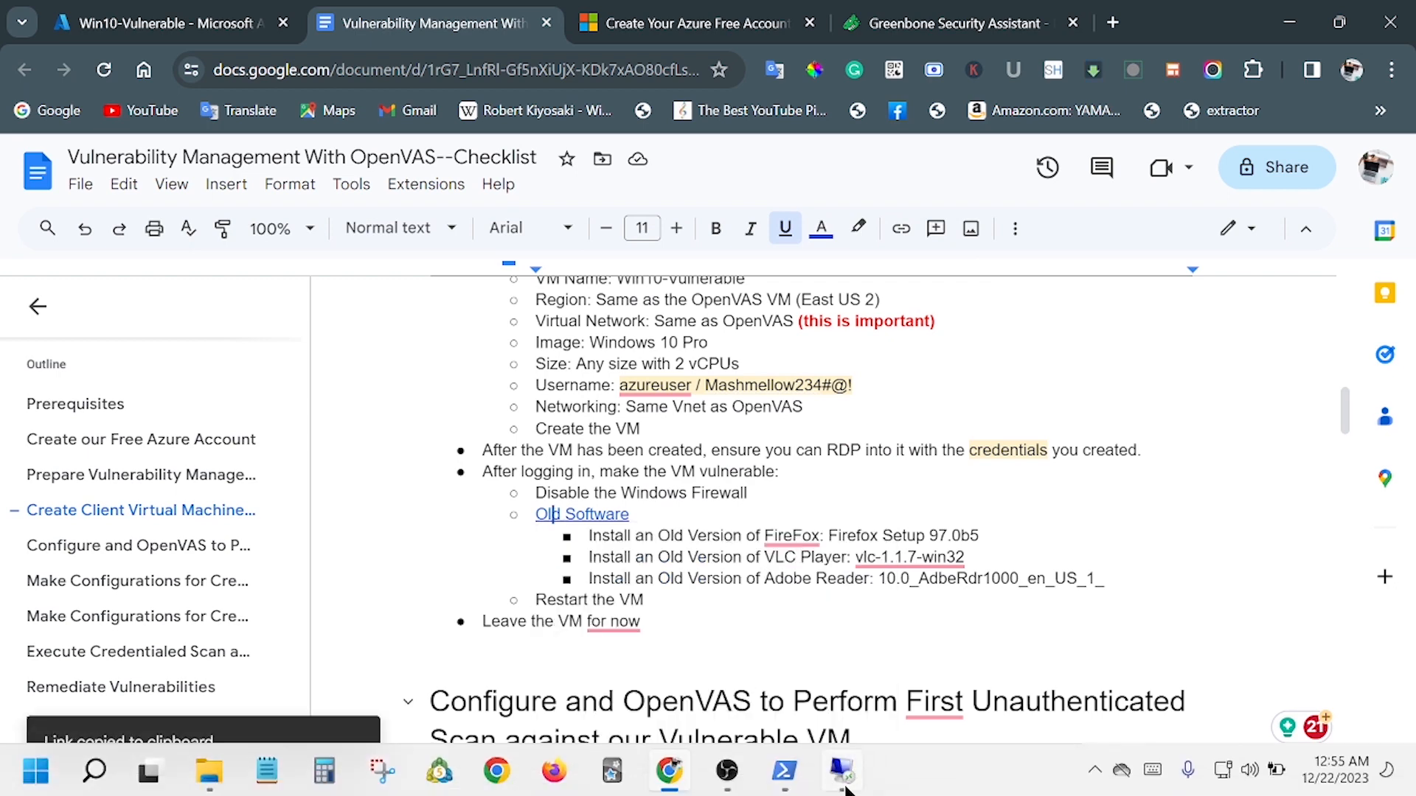
Return to the remote desktop and open Microsoft Edge, starting without account data and accepting the default setup choices.
left_click(846, 783)
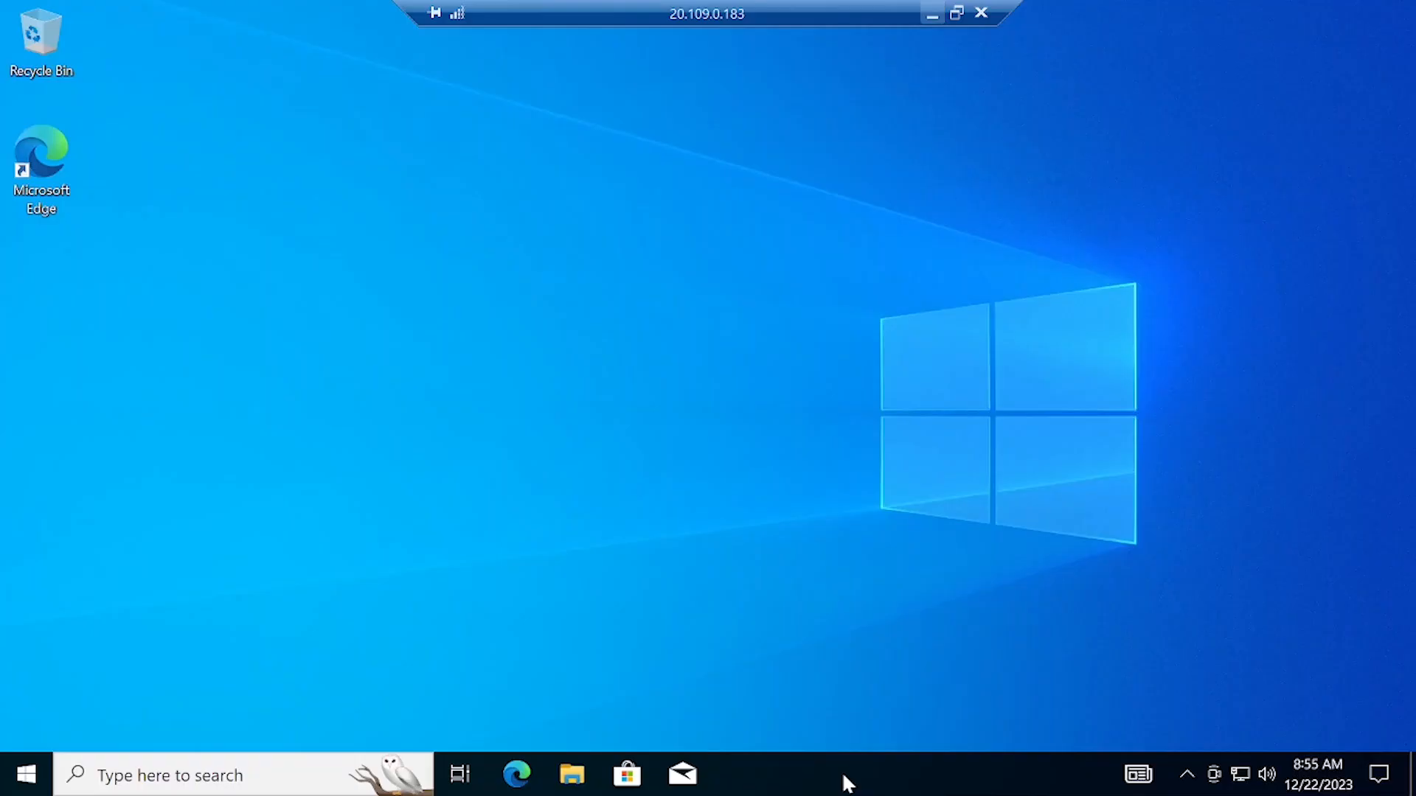
left_click(519, 775)
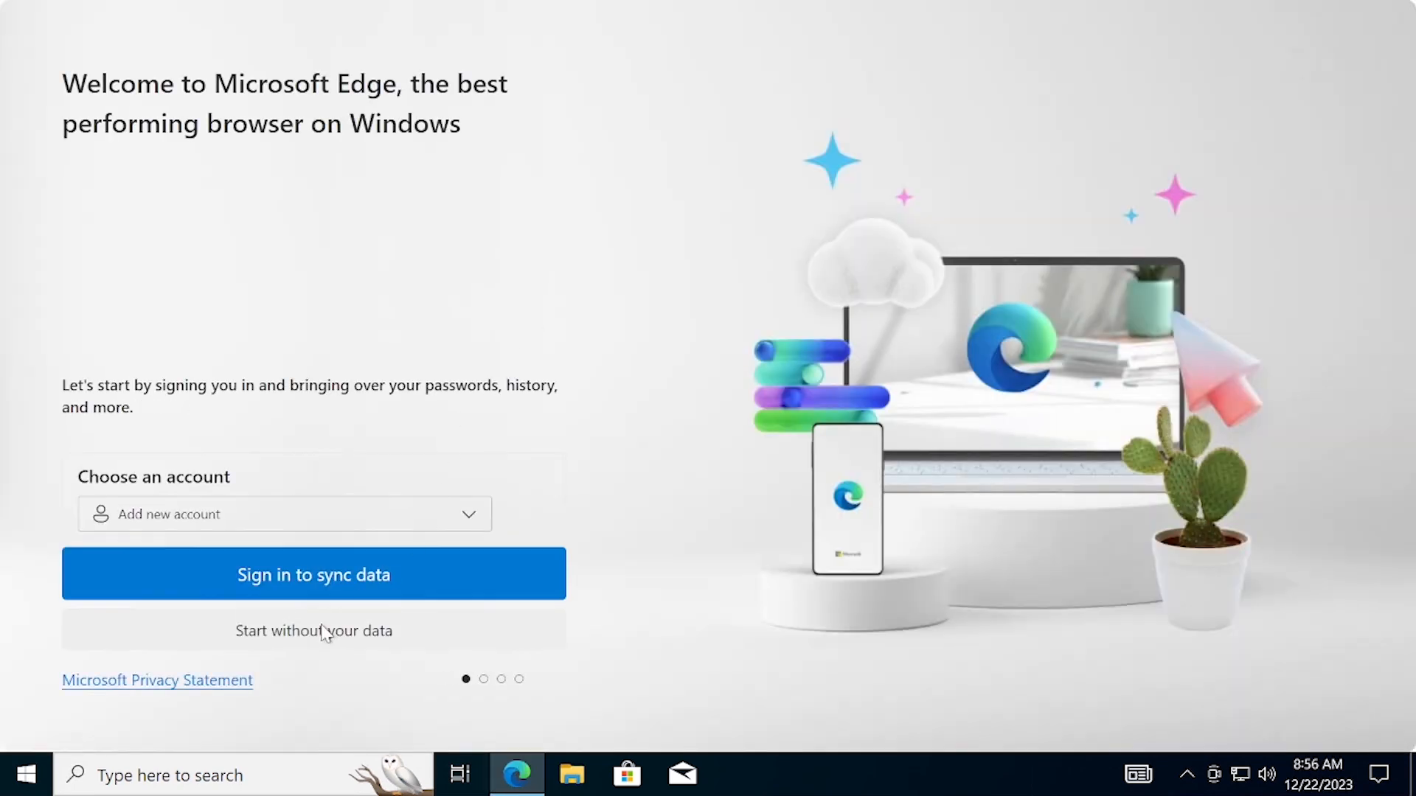
left_click(307, 634)
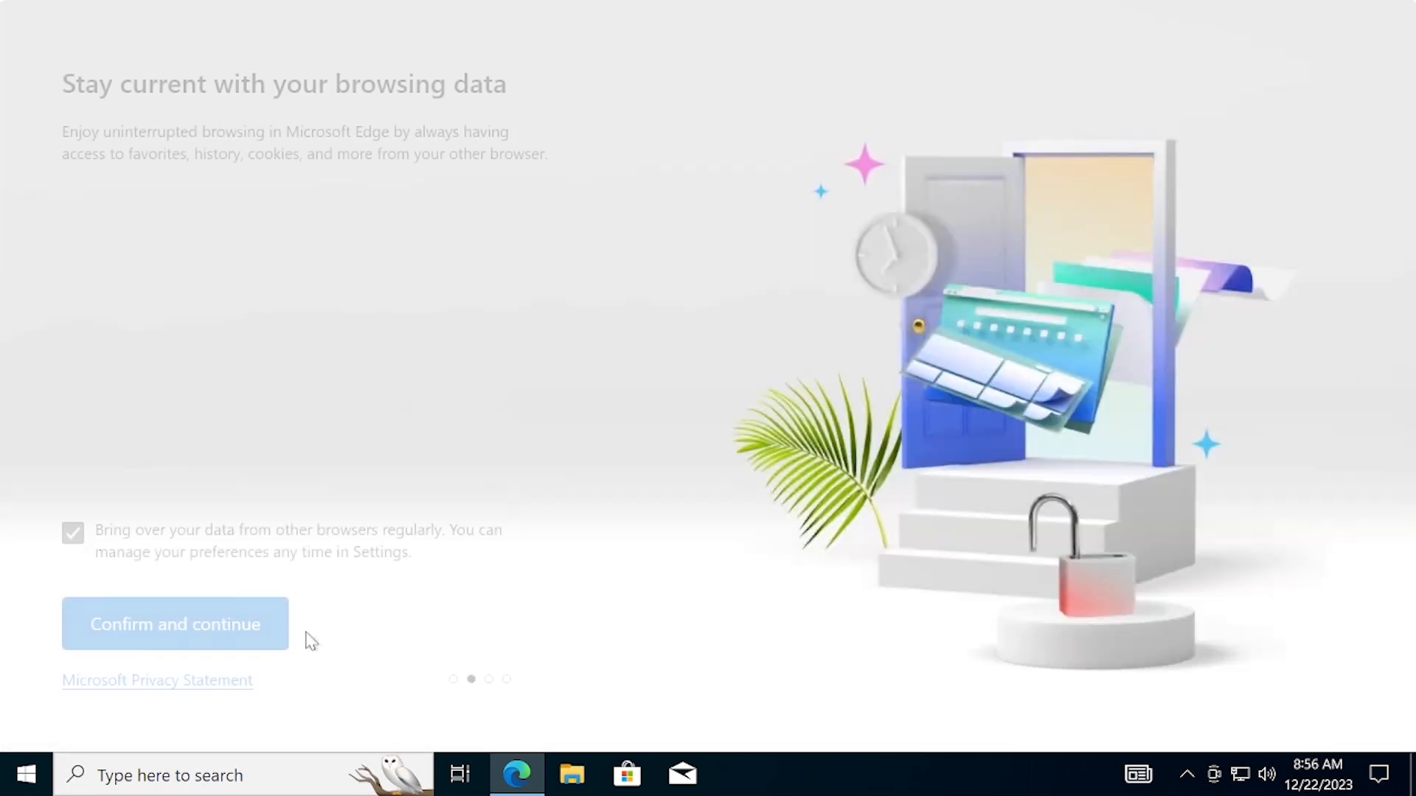
left_click(167, 627)
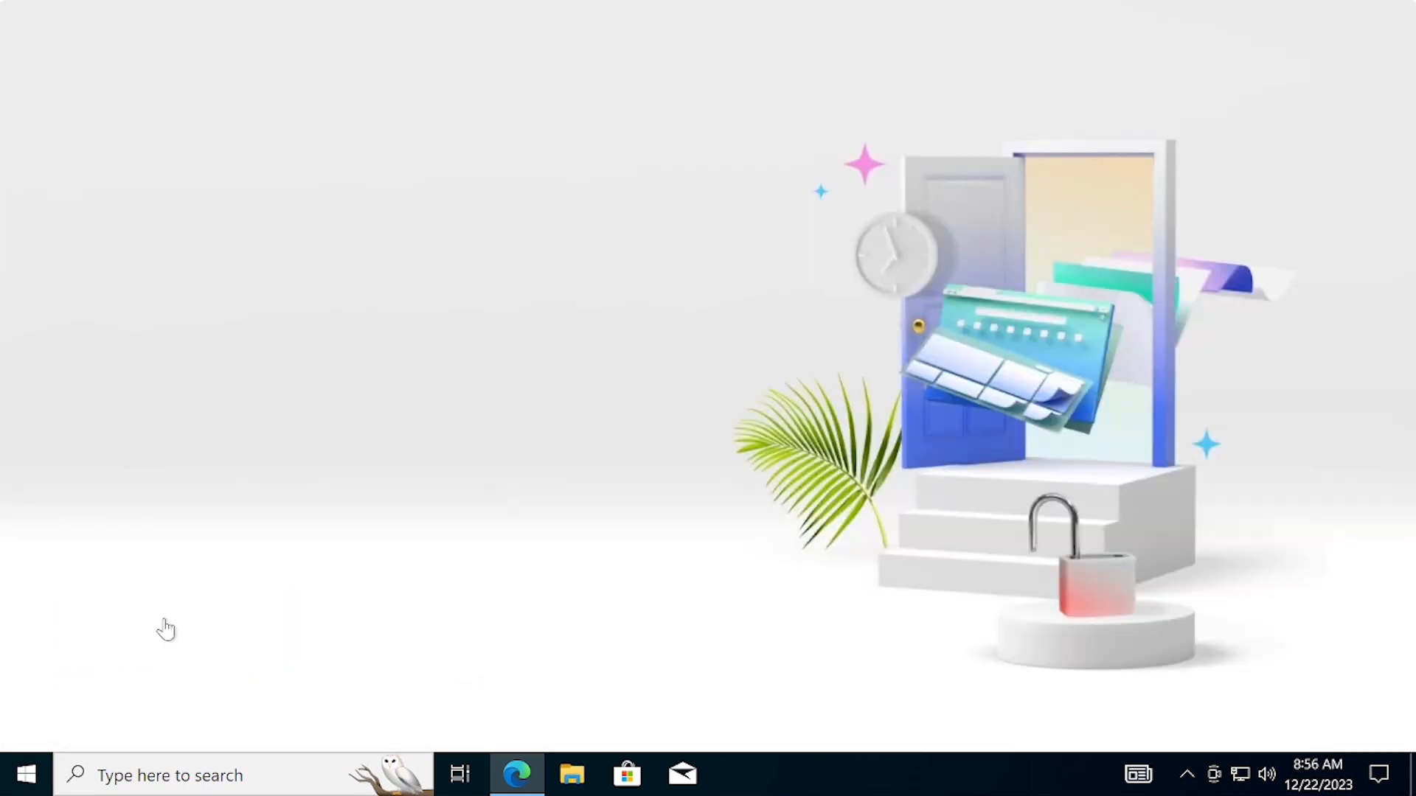
left_click(266, 636)
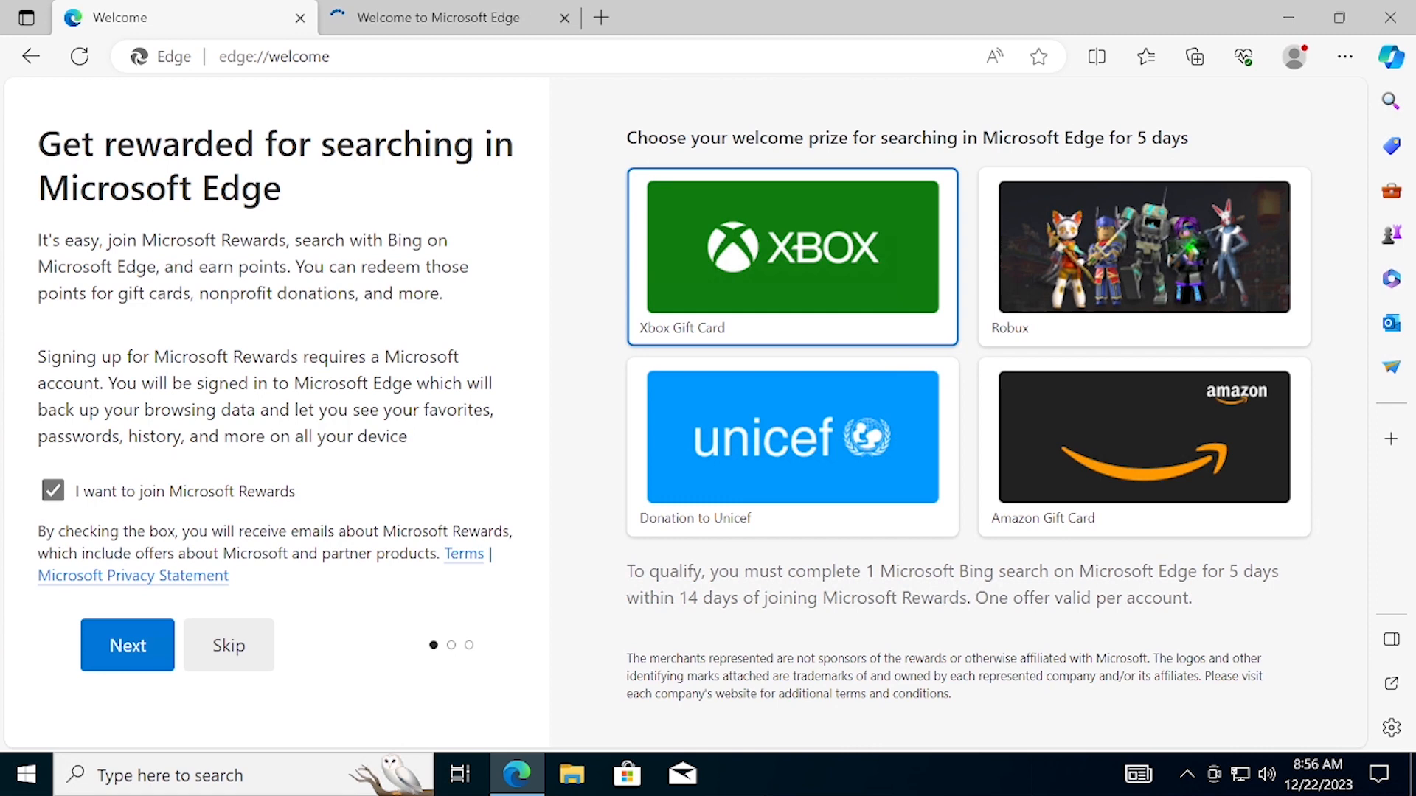
Replace the Edge welcome tabs with a new tab, open the copied Old-Software Drive link, and decline the Chrome recommendation.
left_click(564, 18)
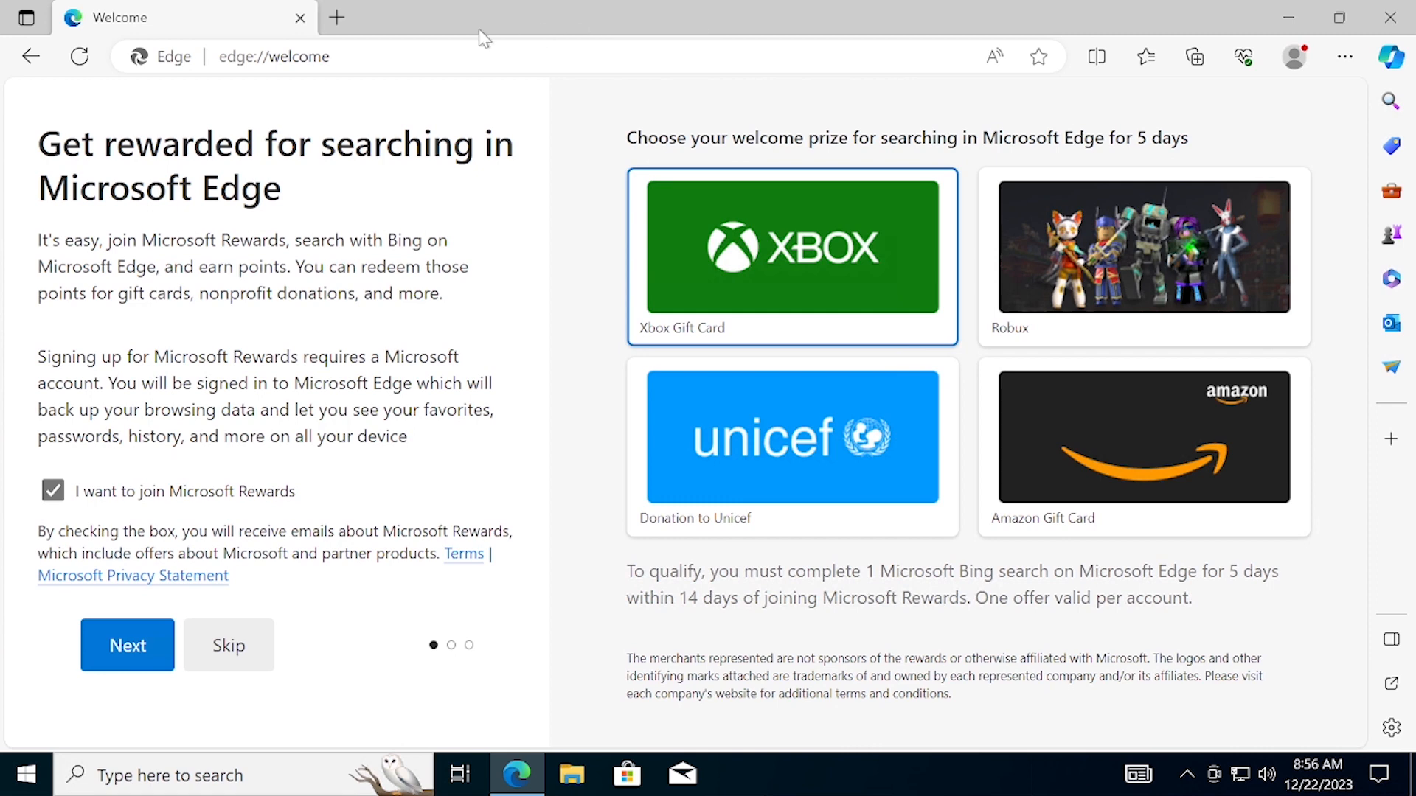
left_click(335, 18)
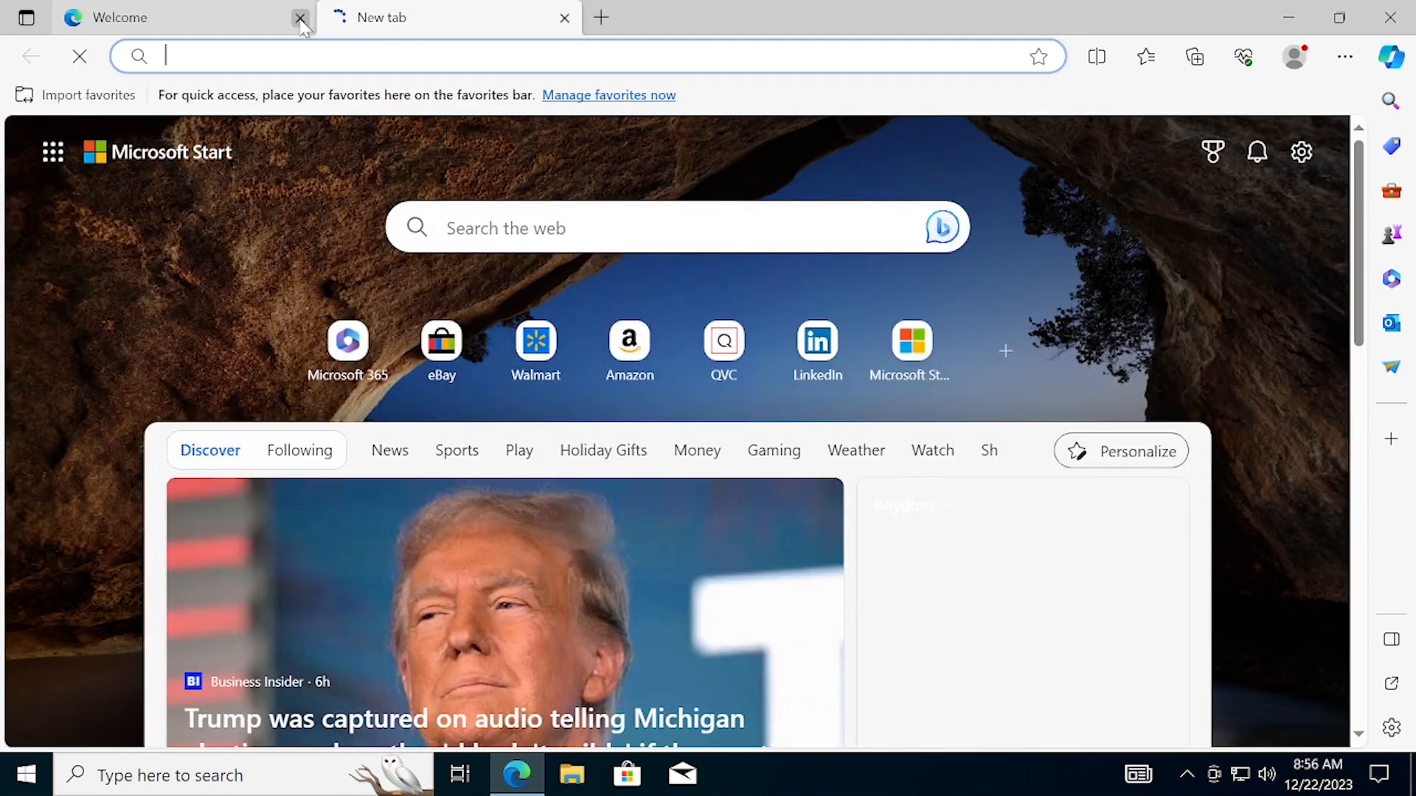
left_click(300, 18)
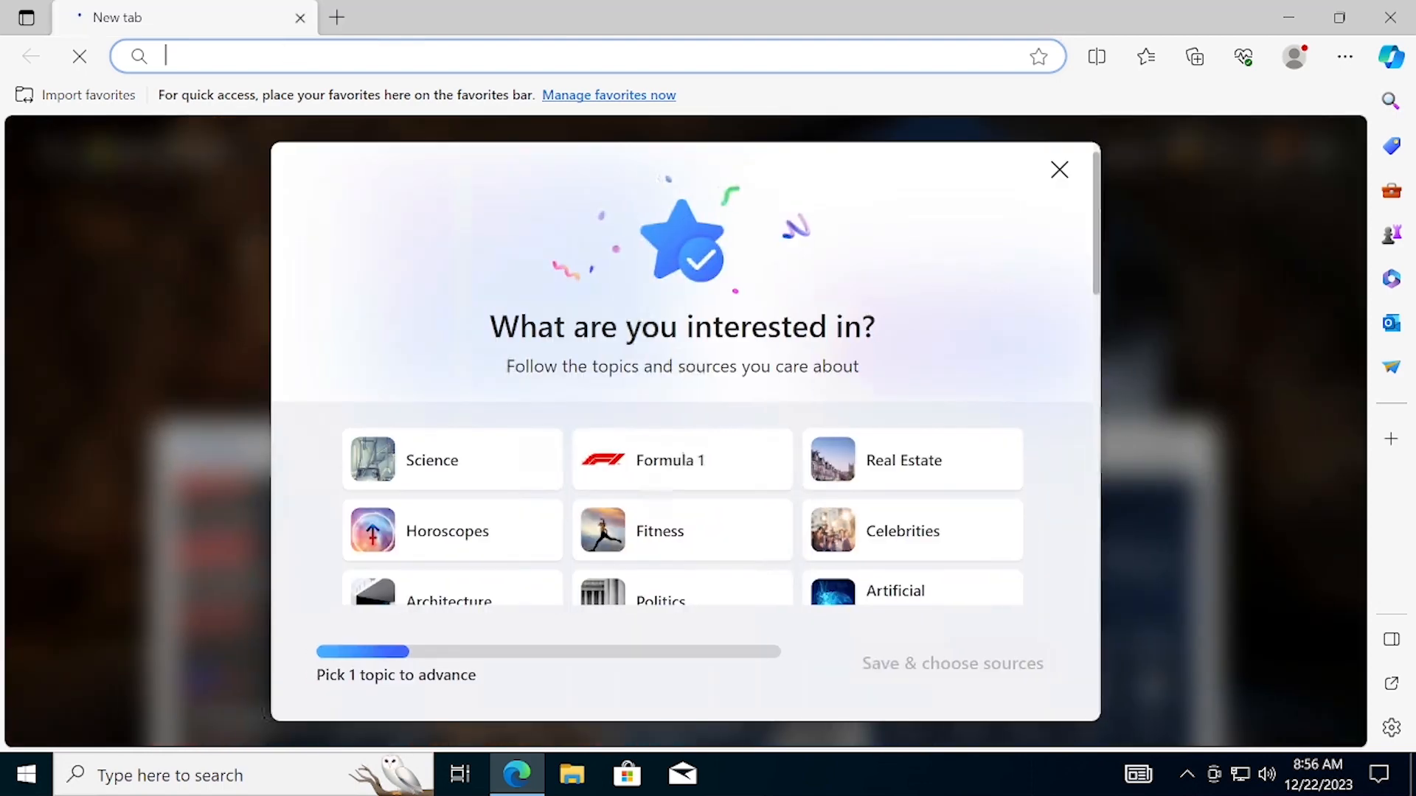
right_click(279, 56)
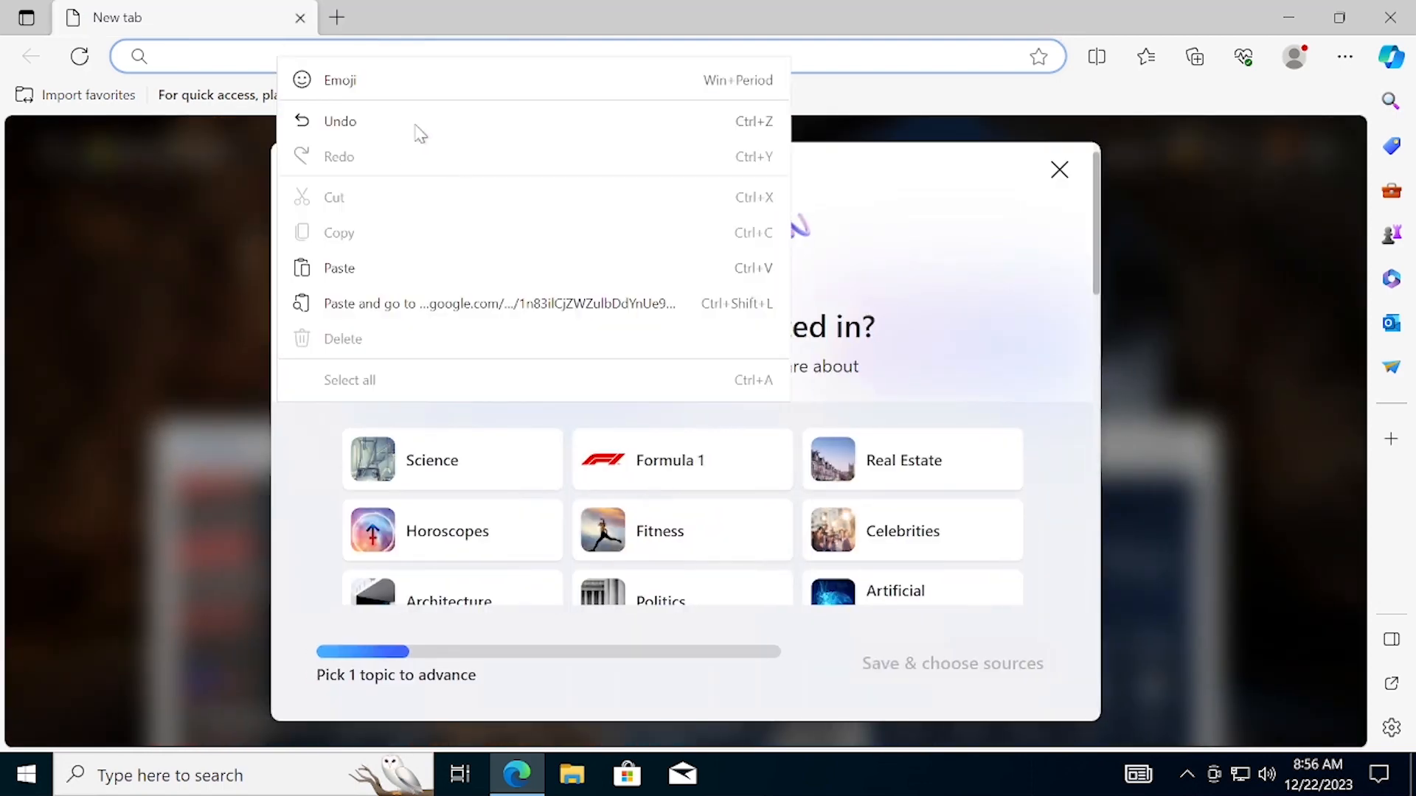
left_click(397, 291)
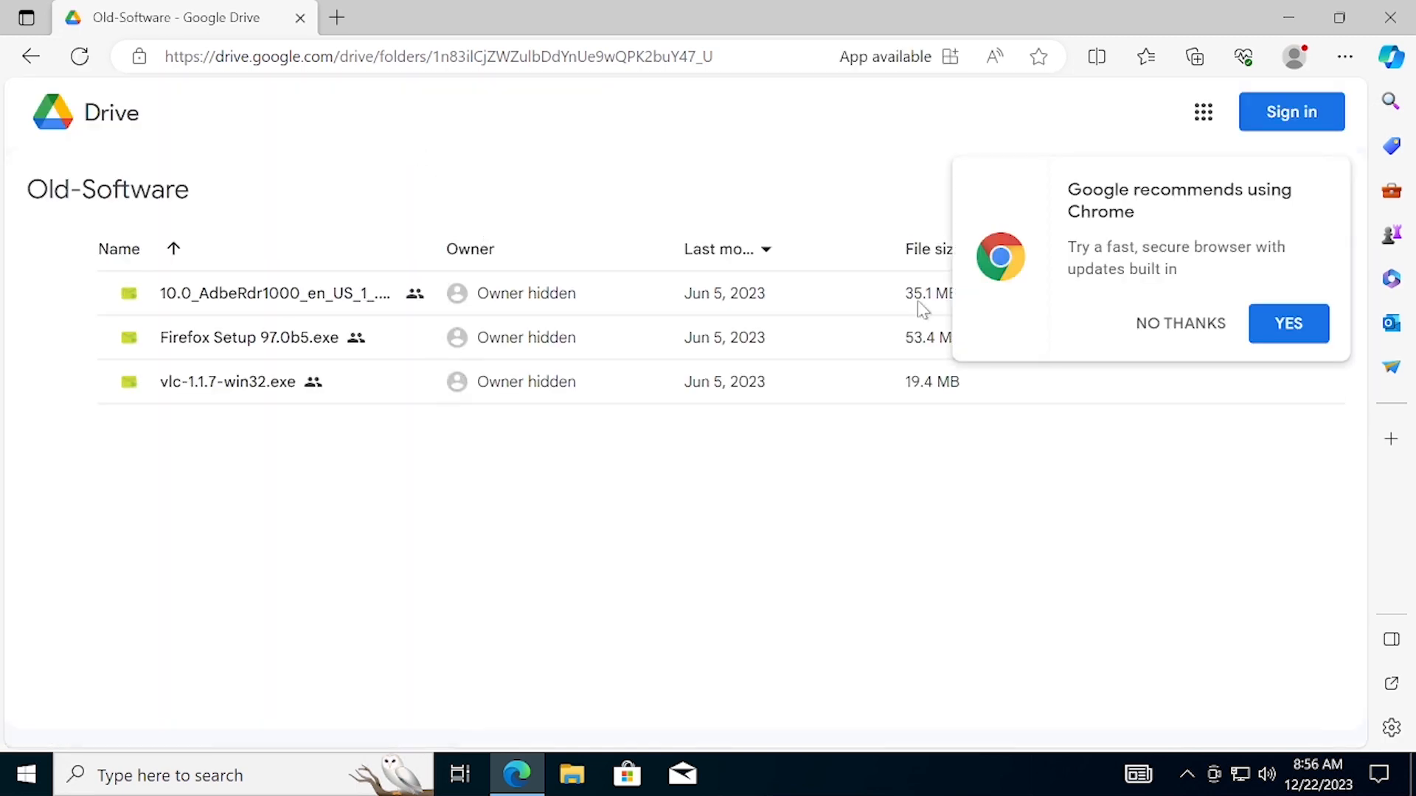
left_click(1189, 330)
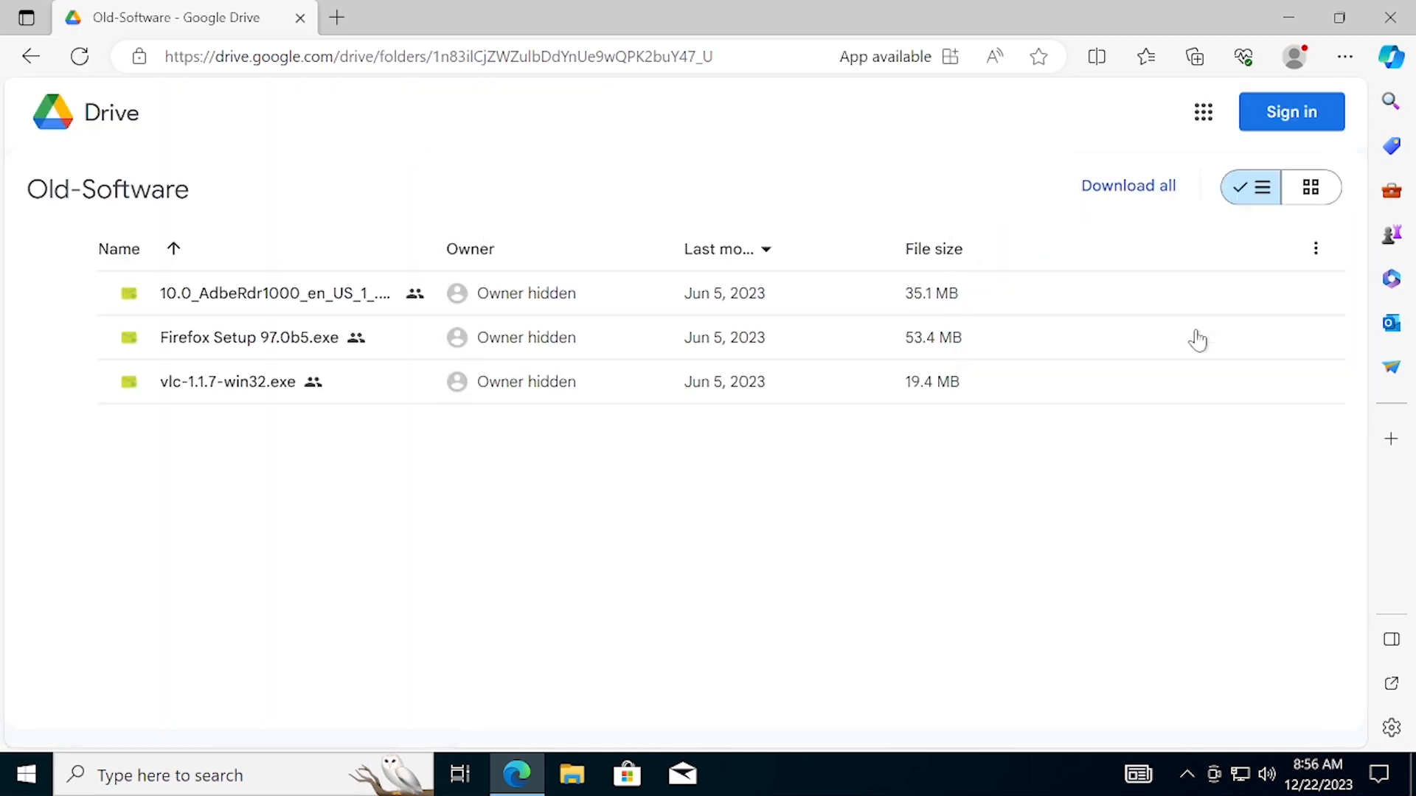
Download 10.0_AdbeRdr1000_en_US_1_.exe, Firefox Setup 97.0b5.exe and vlc-1.1.7-win32.exe from the Old-Software folder despite the file type warnings.
left_click(1011, 298)
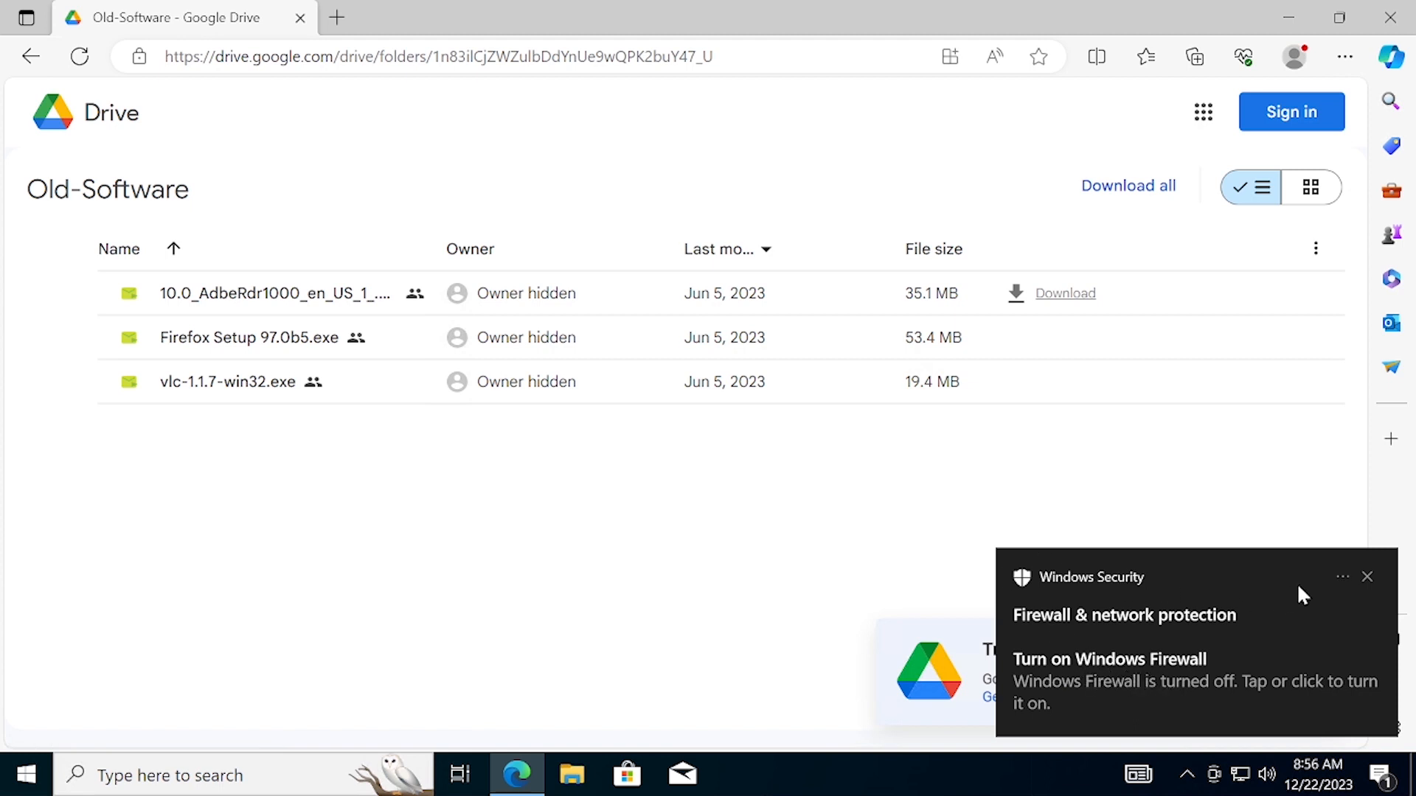
left_click(1367, 578)
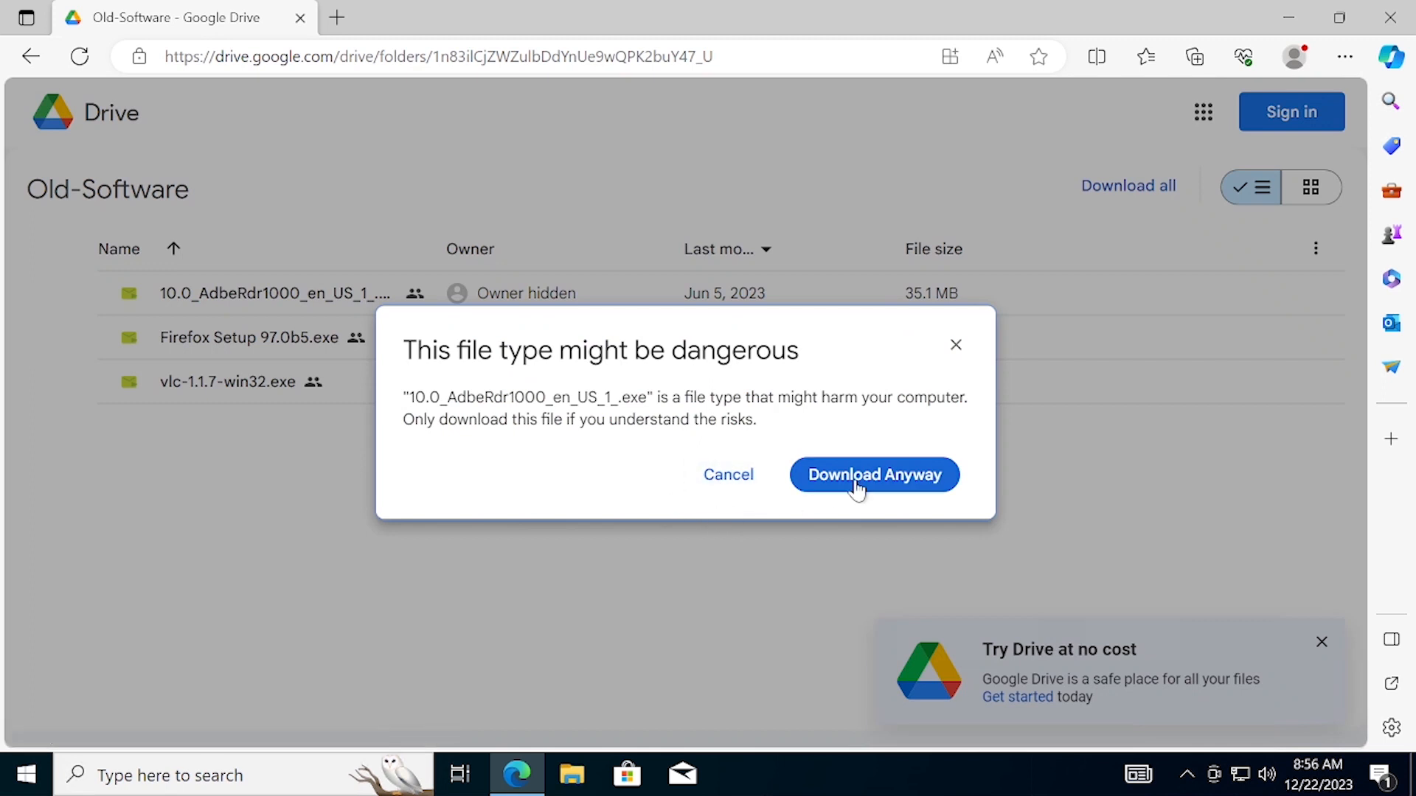
left_click(856, 484)
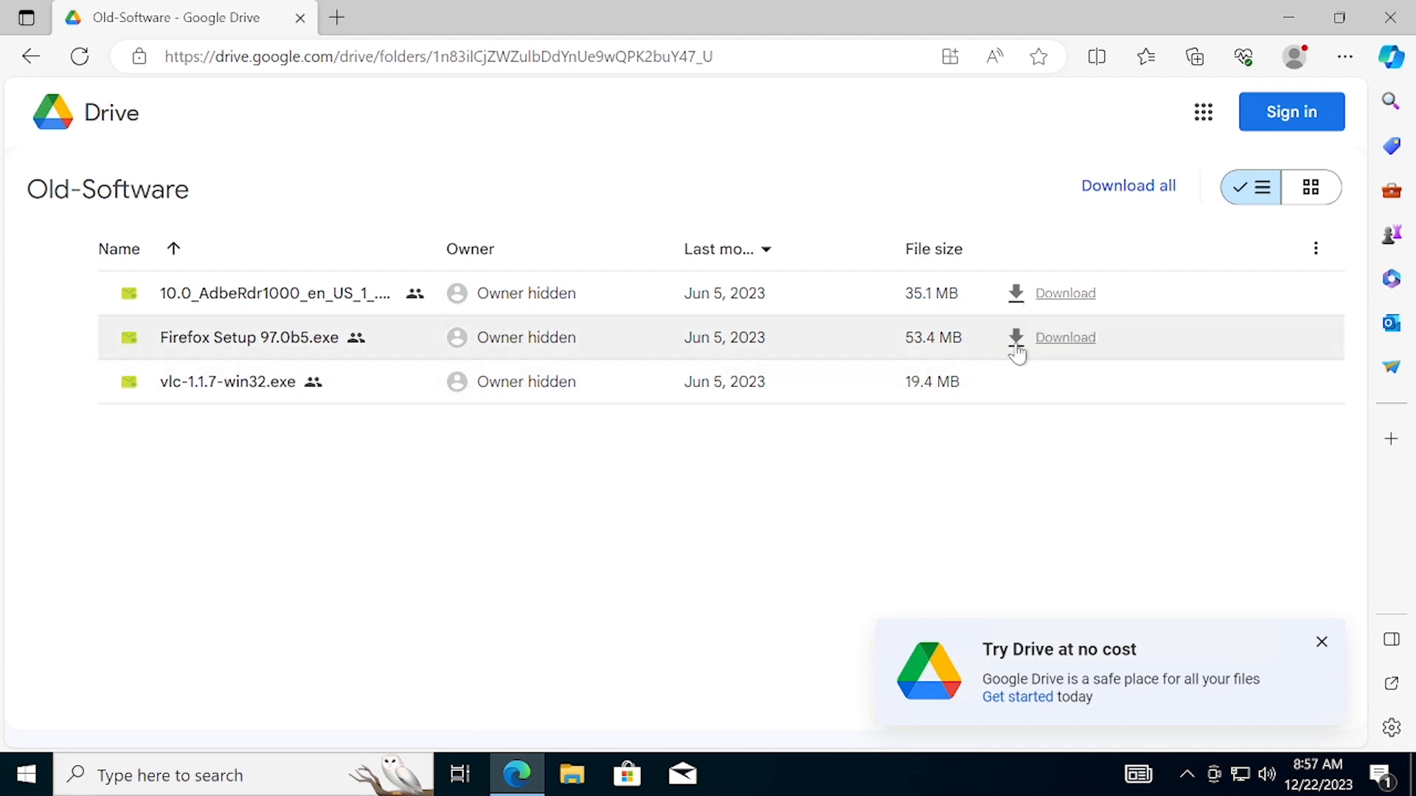
left_click(1016, 340)
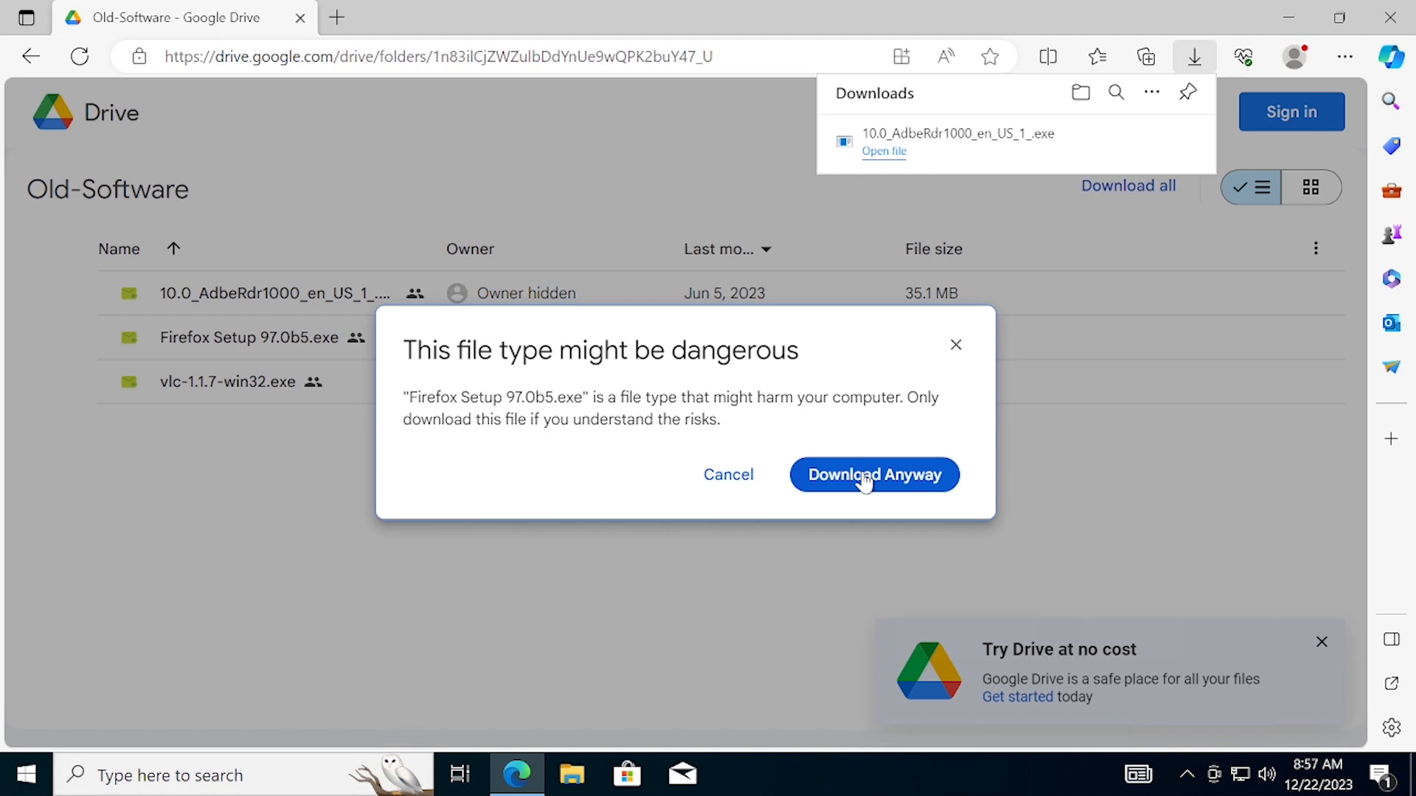
left_click(865, 478)
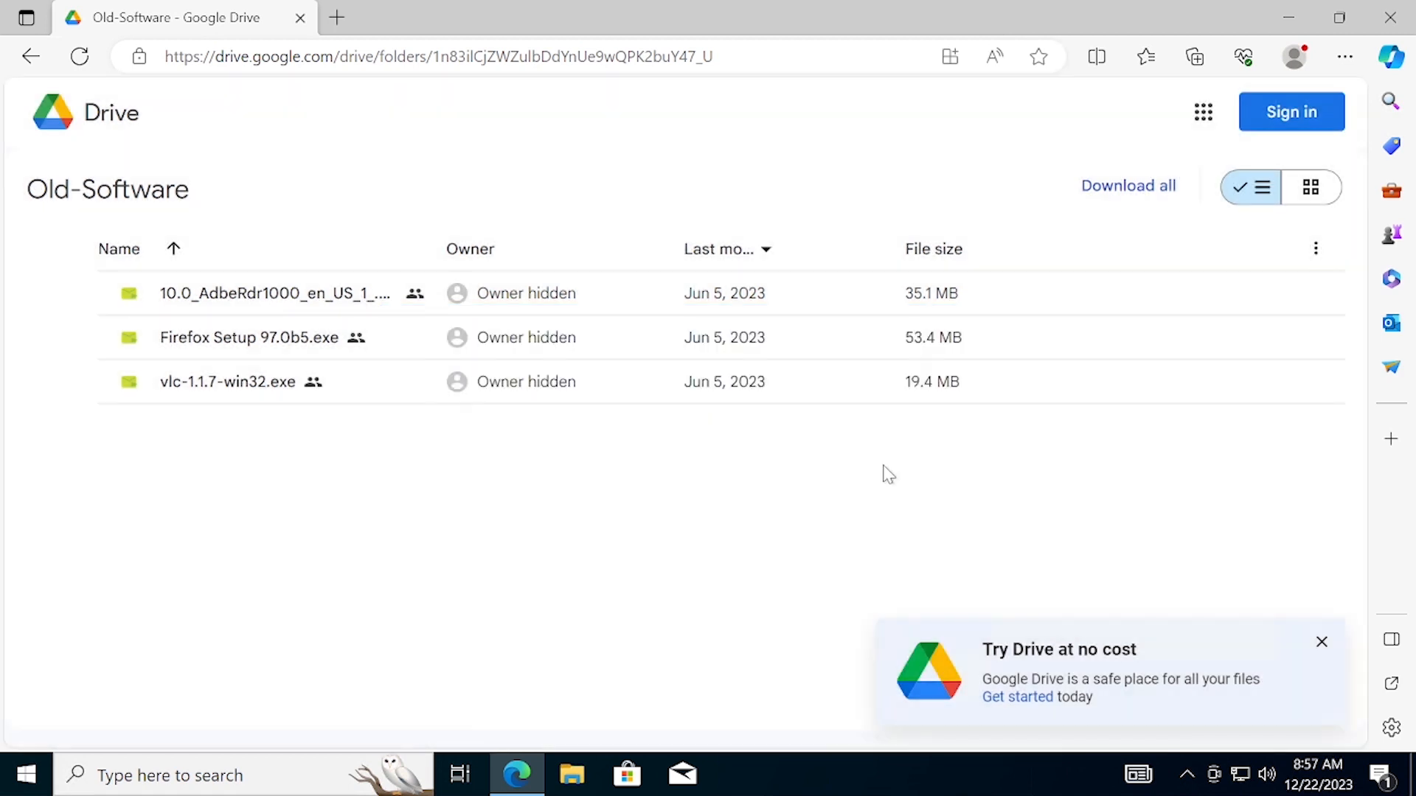
left_click(1016, 384)
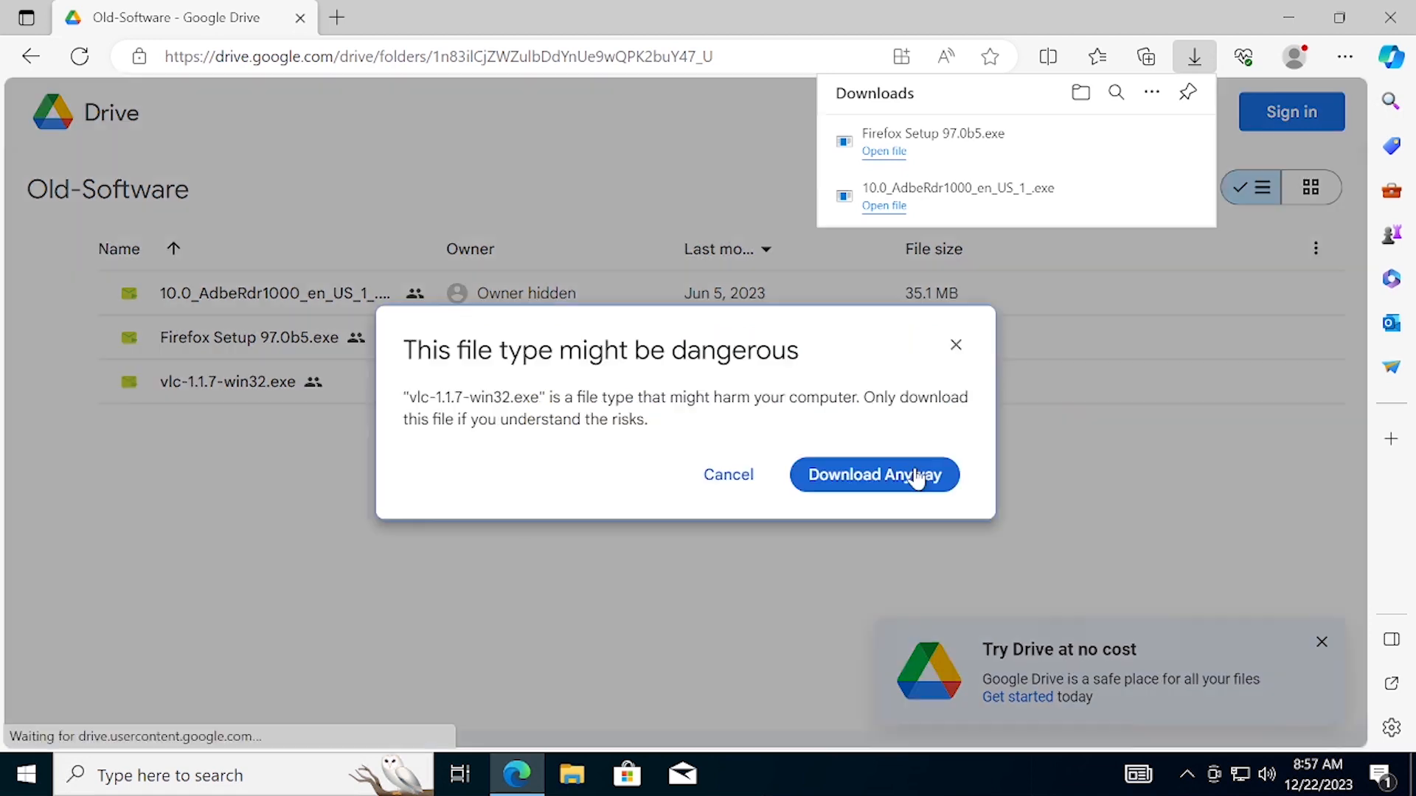
left_click(876, 479)
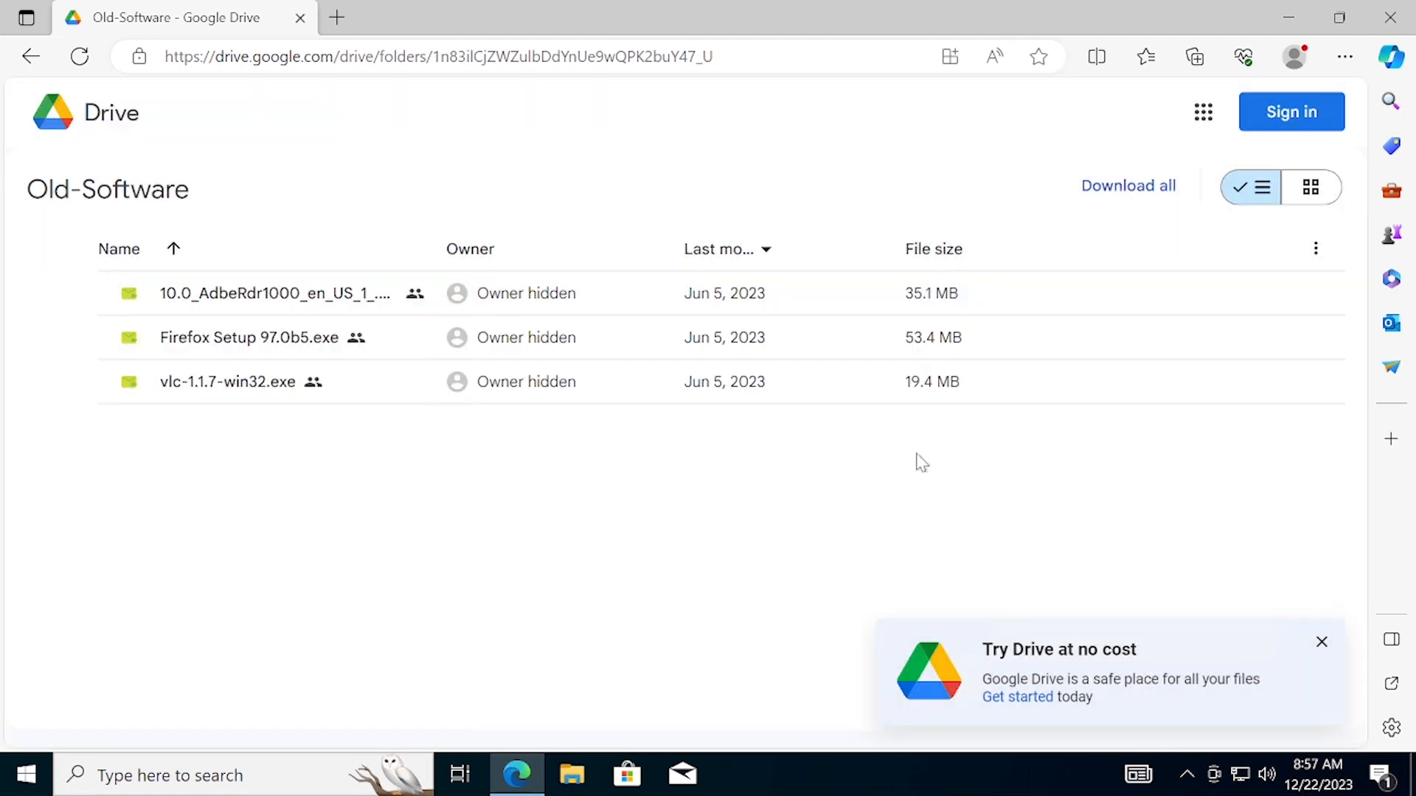
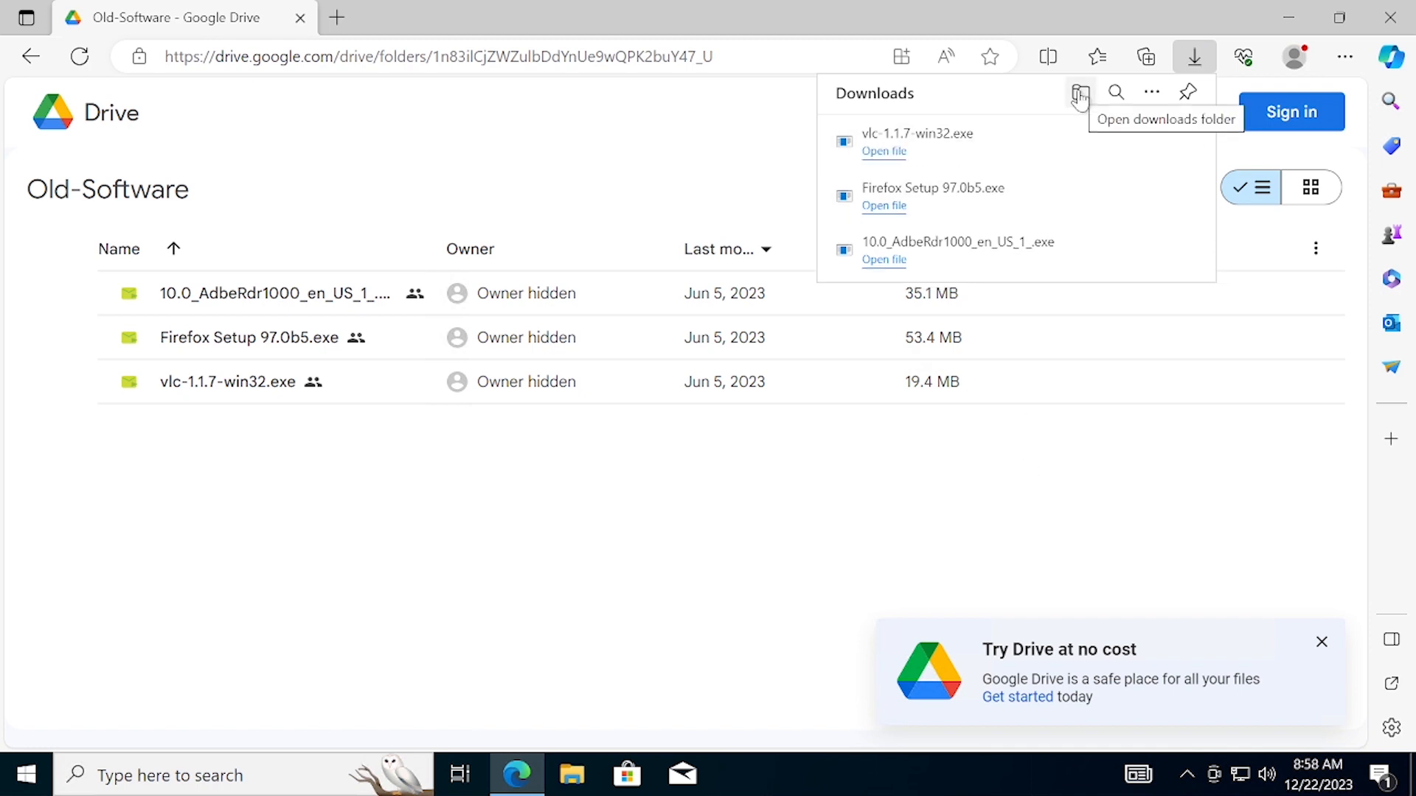
Open the downloads folder and install vlc-1.1.7-win32 in English with the default options, without running VLC at the end.
left_click(1081, 96)
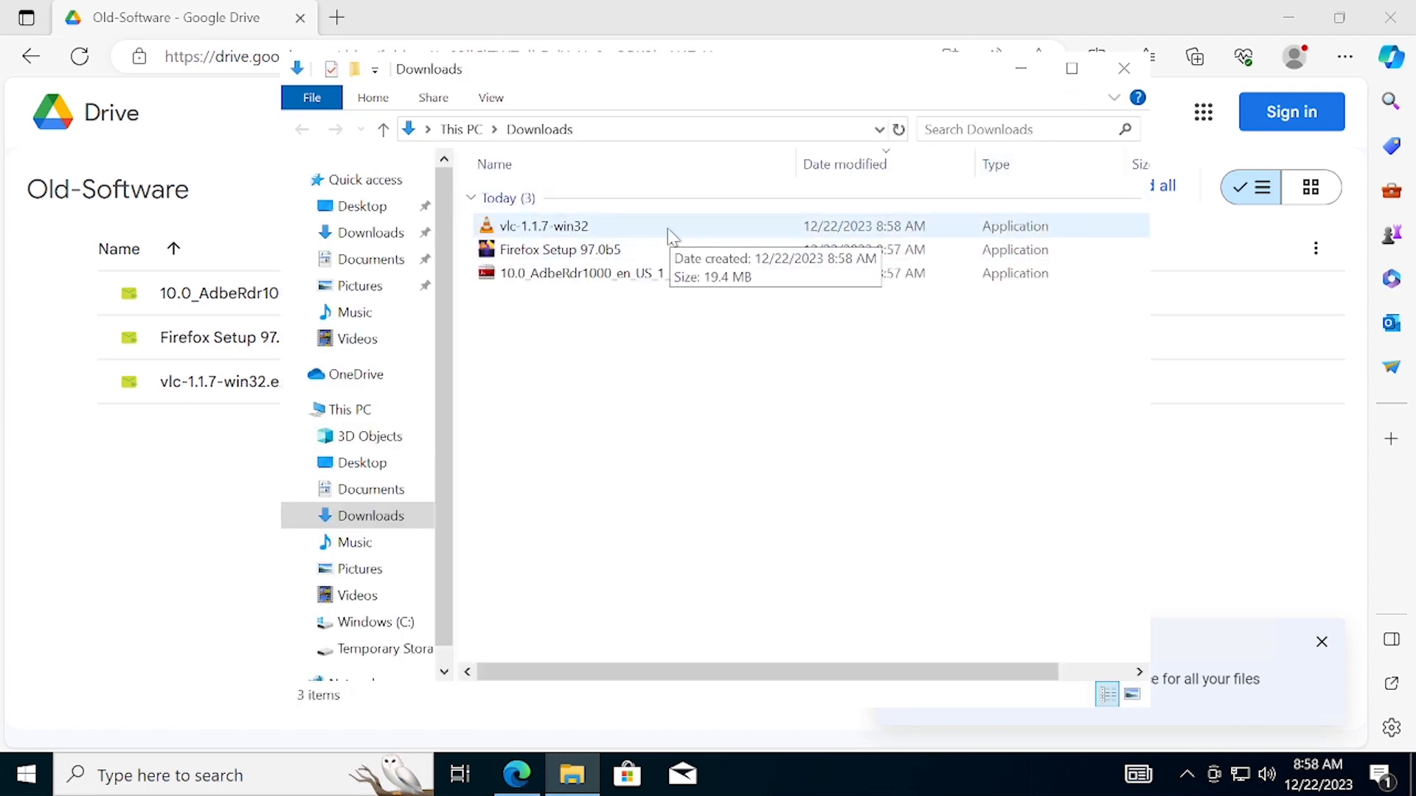
double_click(669, 230)
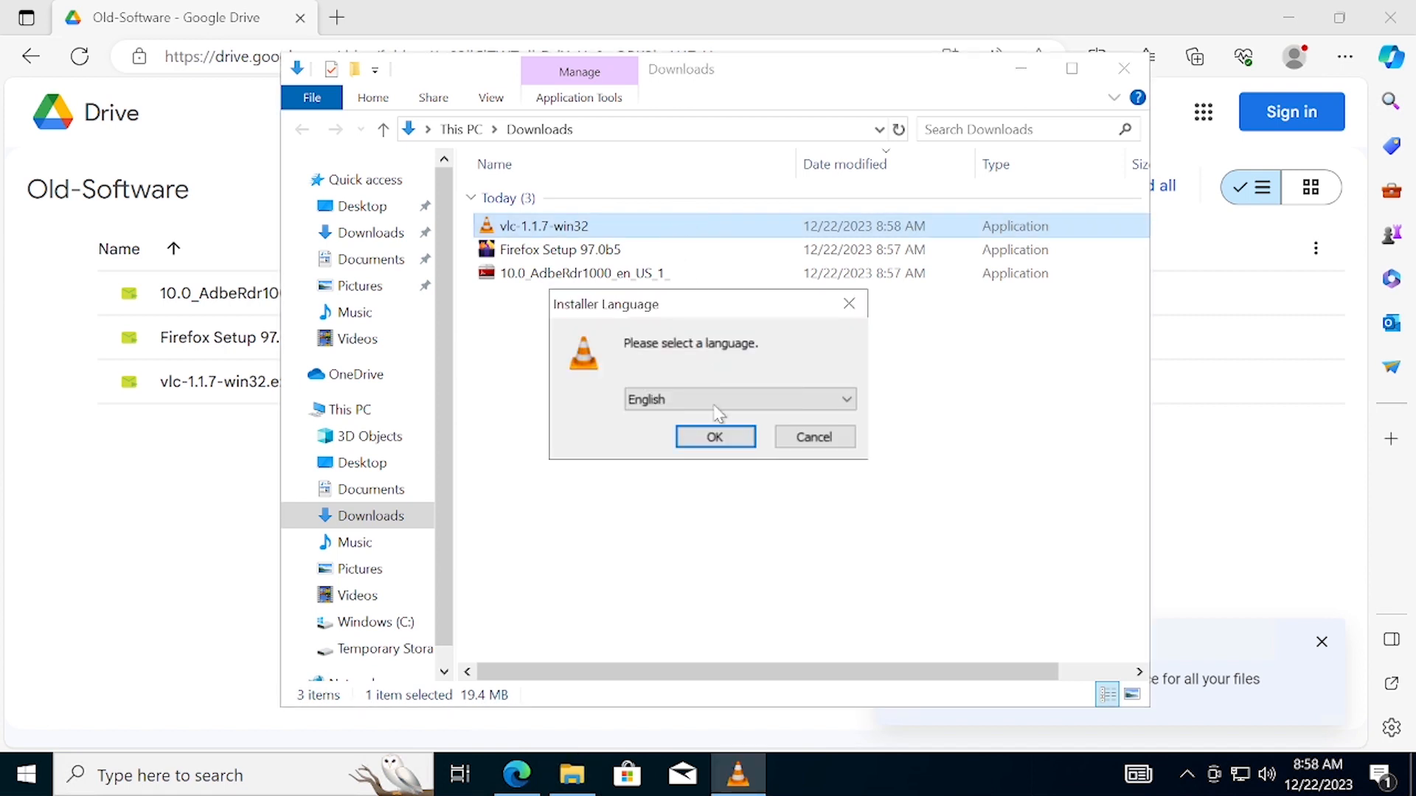
left_click(719, 440)
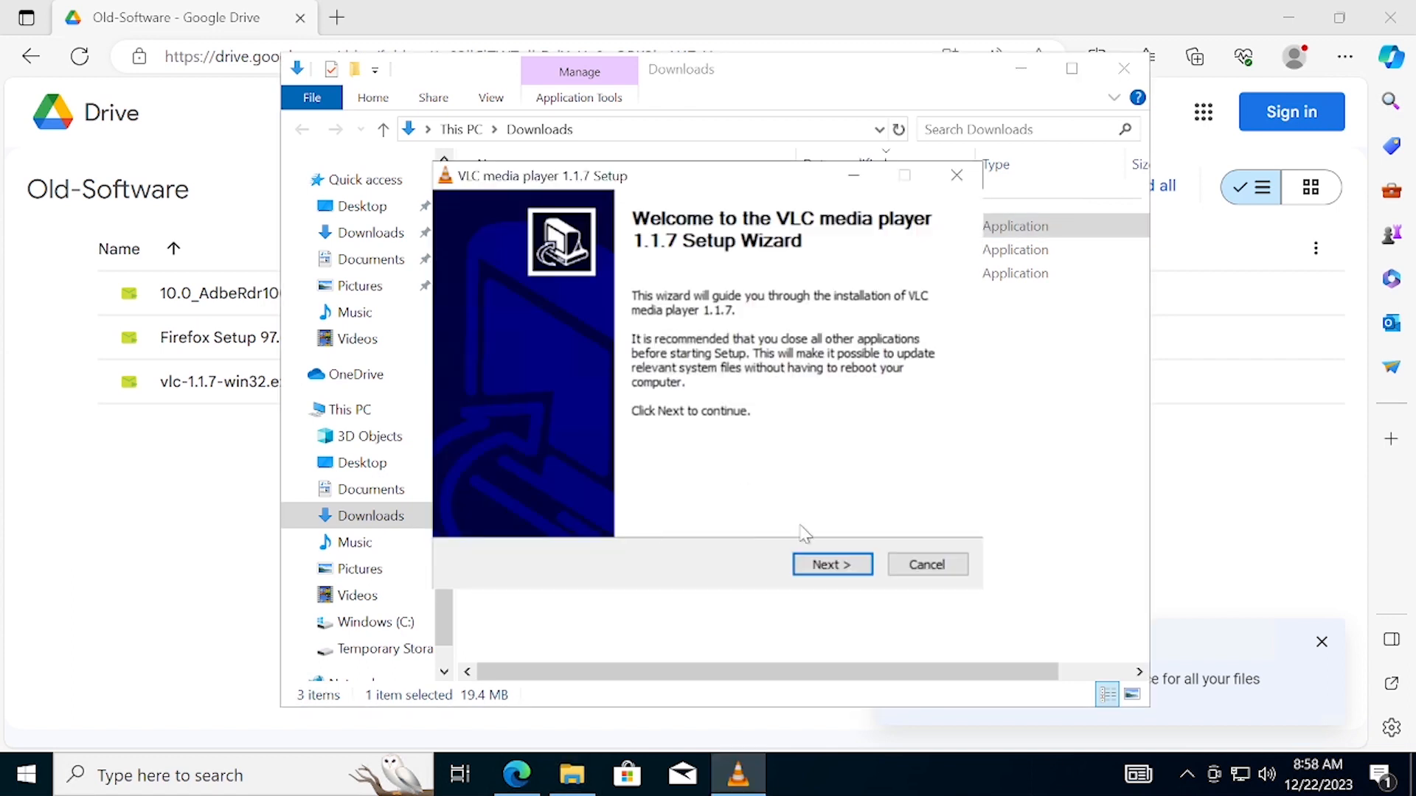
left_click(816, 574)
left_click(816, 573)
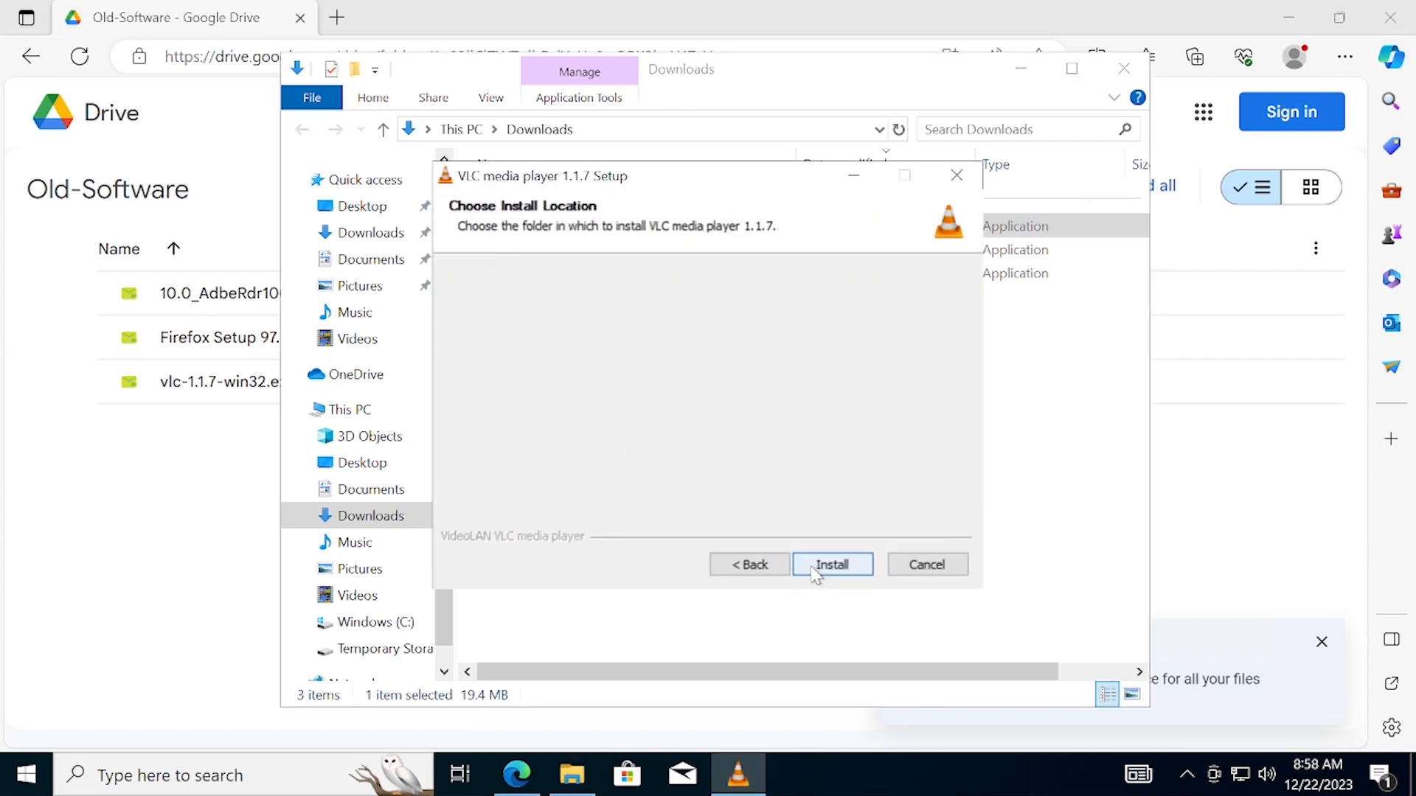
left_click(826, 574)
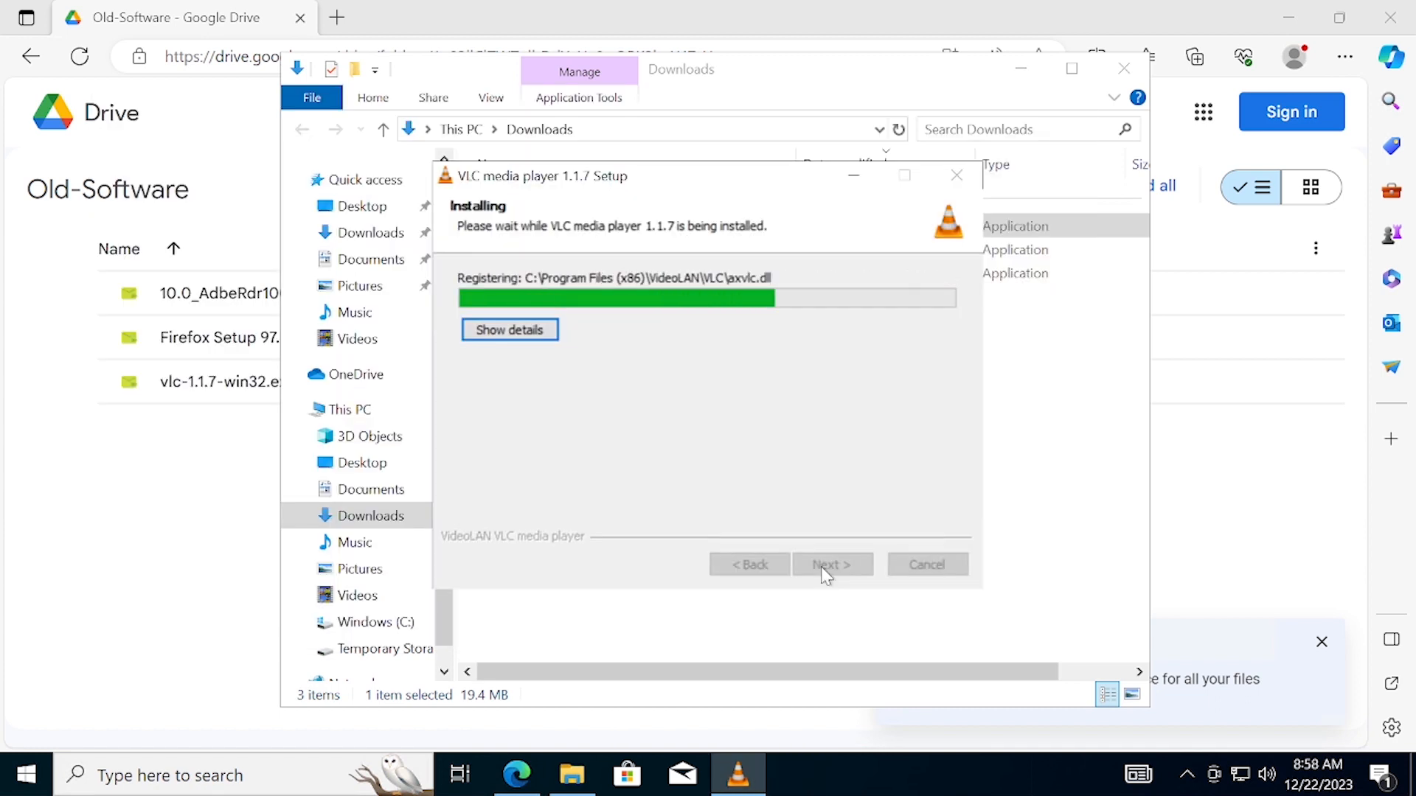
left_click(826, 574)
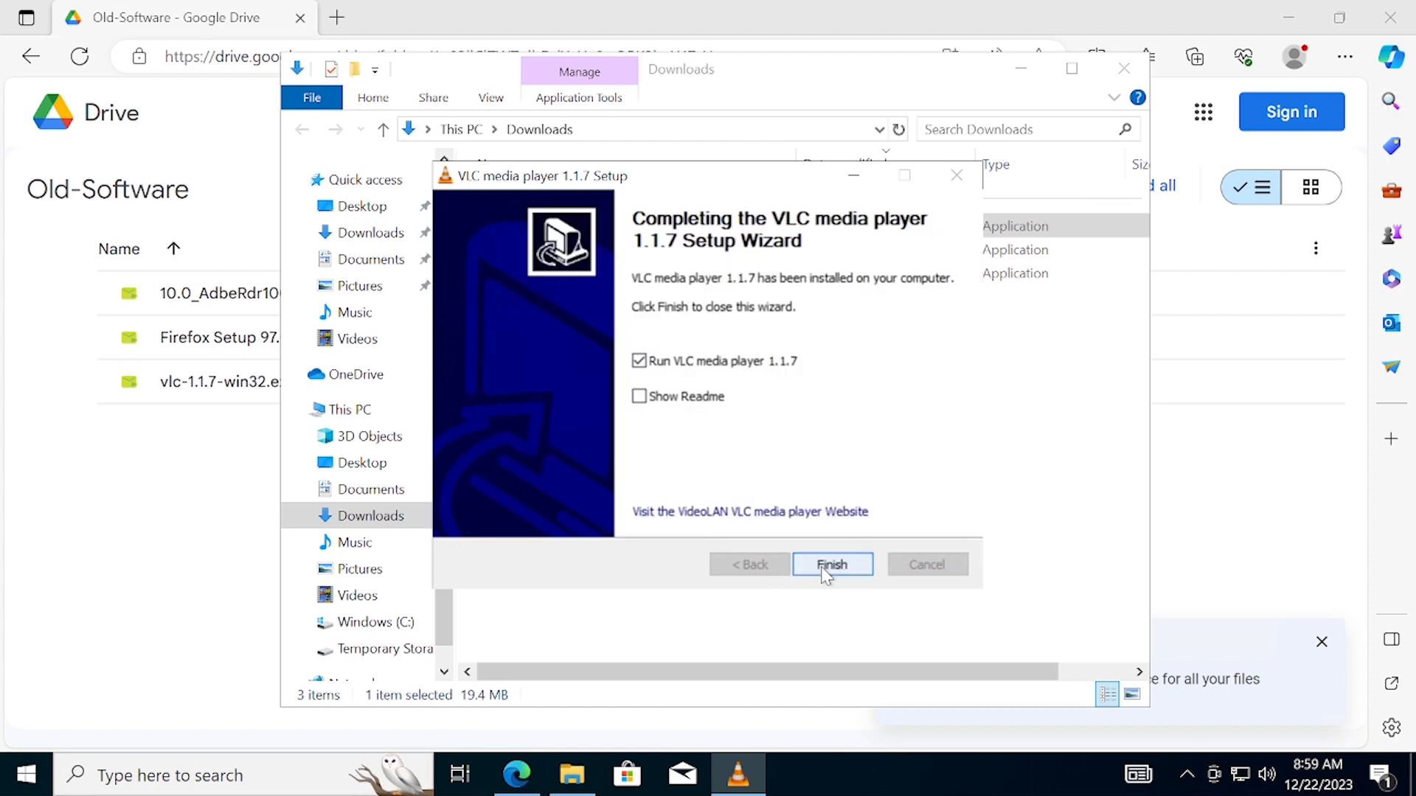
left_click(639, 362)
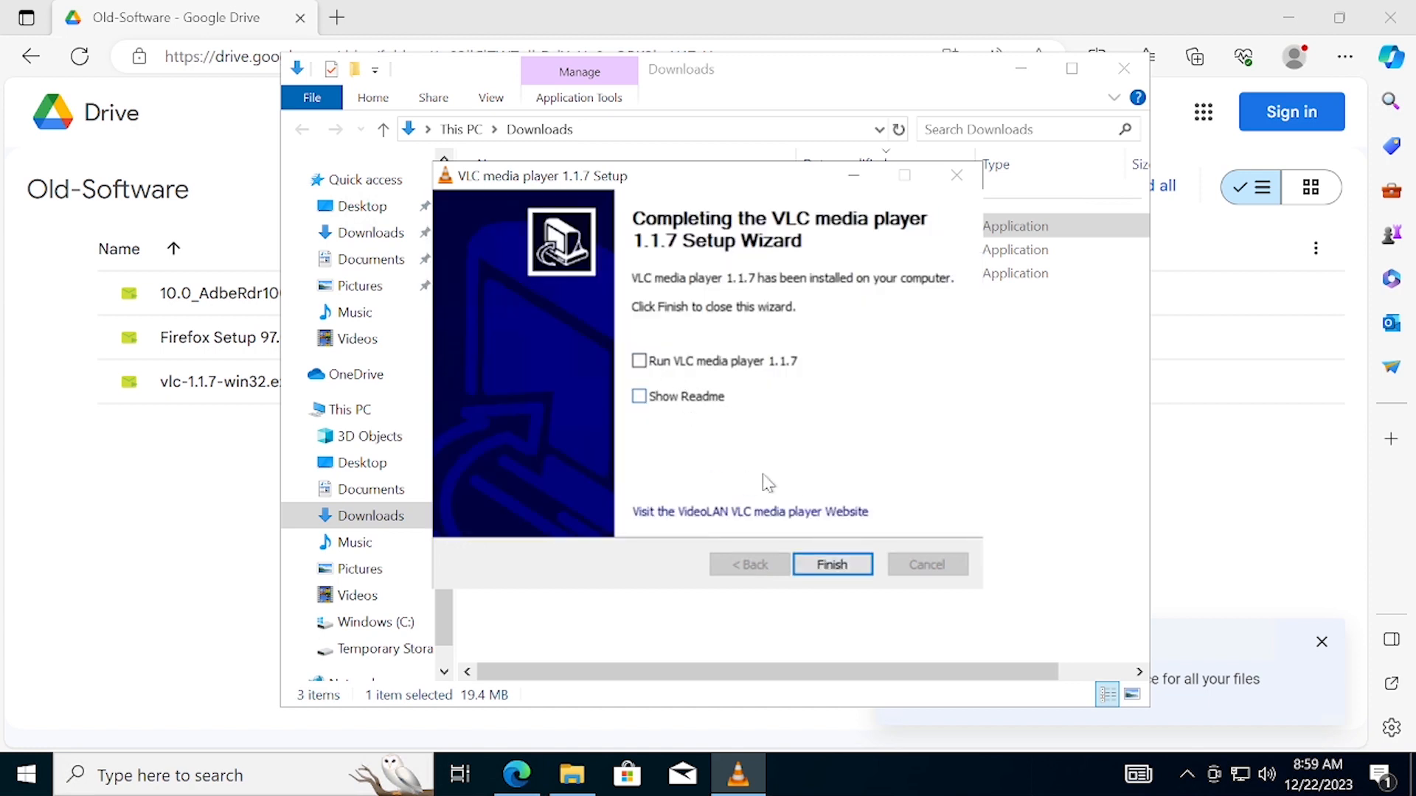
left_click(828, 564)
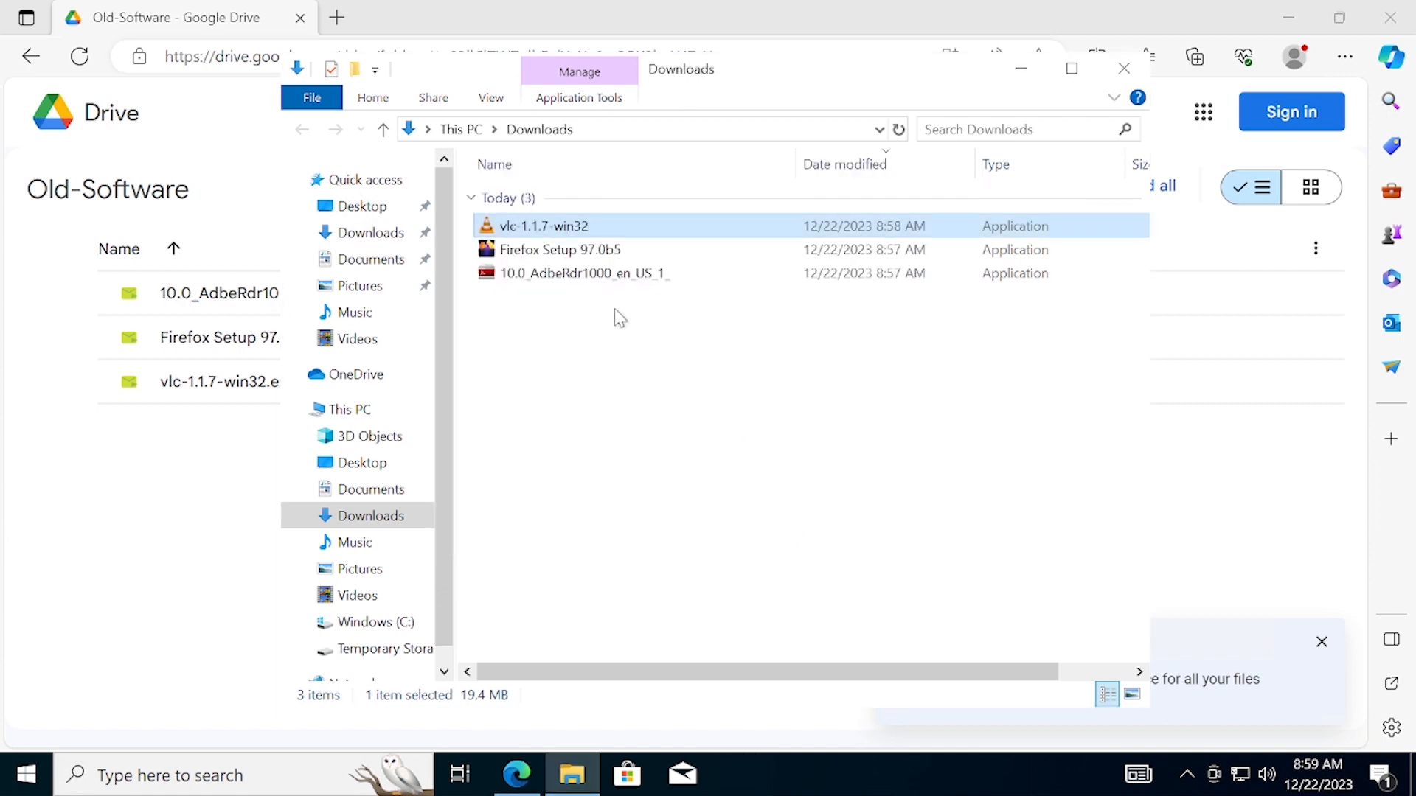
Install Firefox Setup 97.0b5 from the Downloads folder using the default setup options and finish the wizard.
double_click(590, 251)
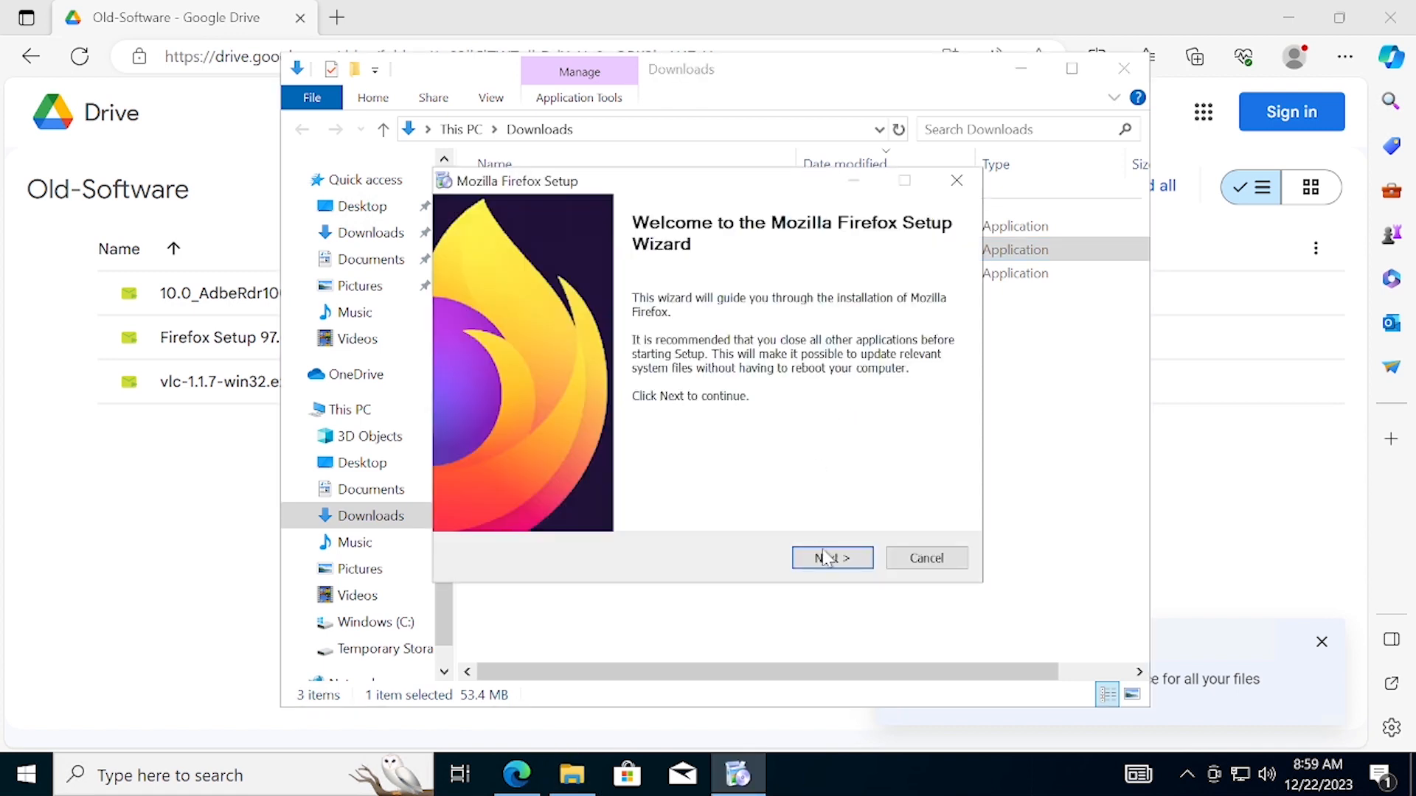
left_click(827, 560)
left_click(828, 560)
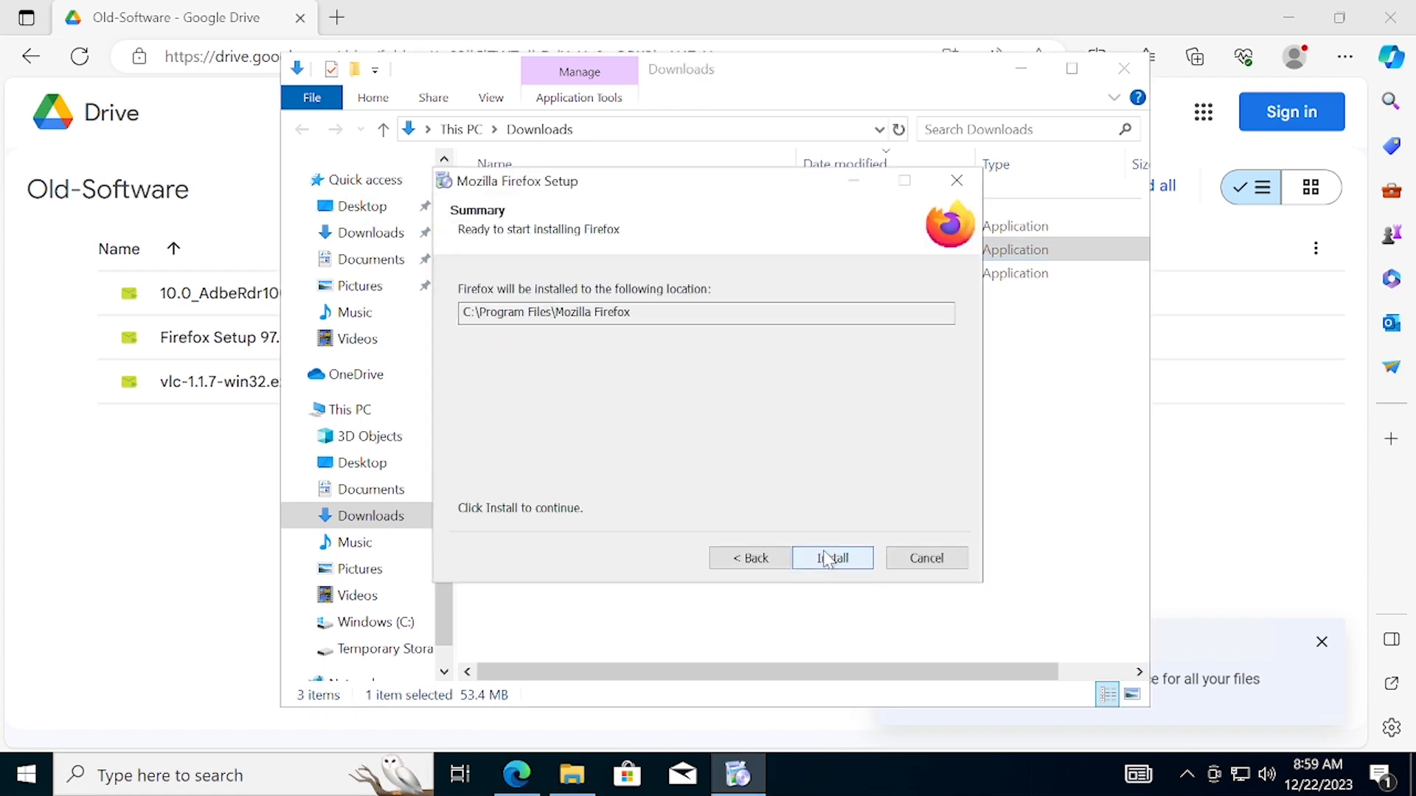
left_click(826, 558)
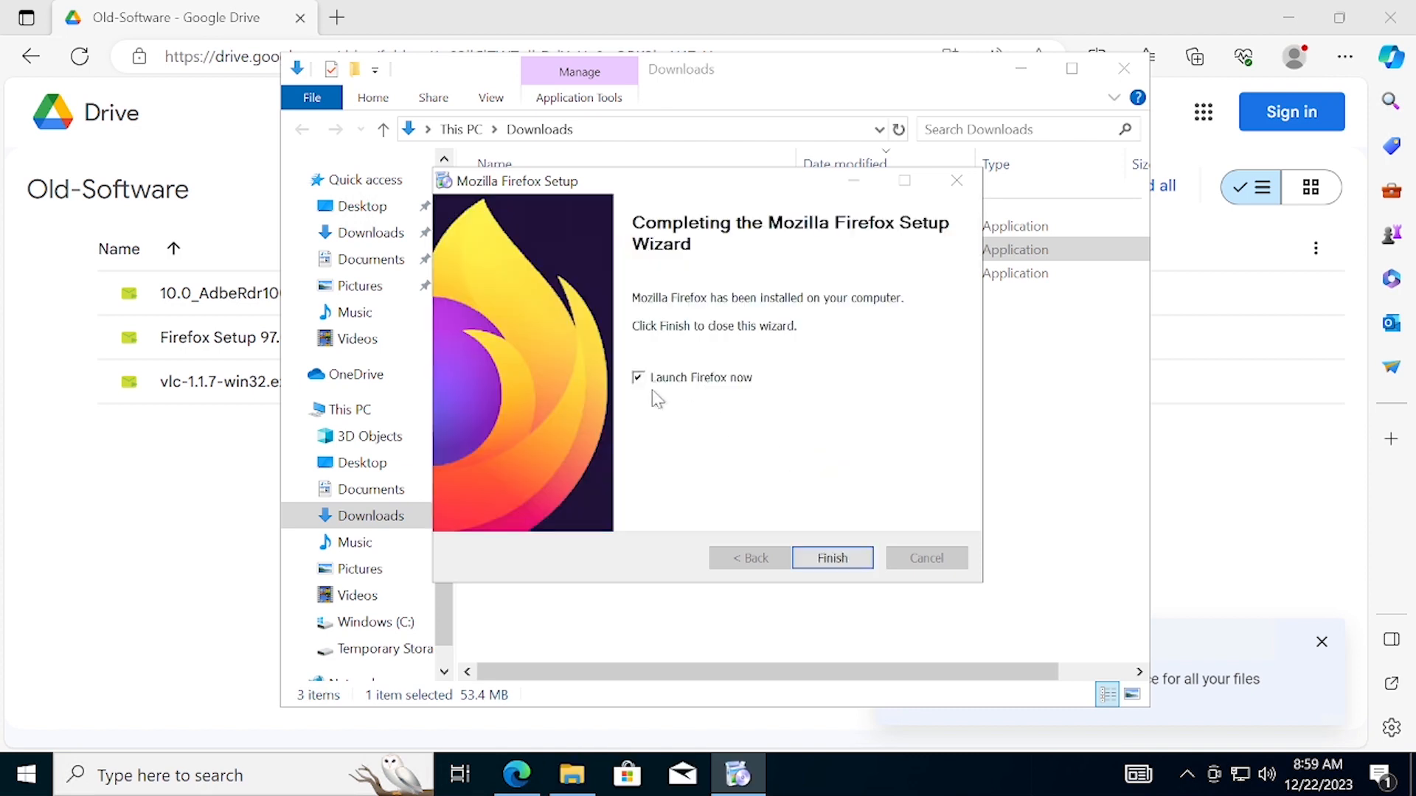
left_click(830, 558)
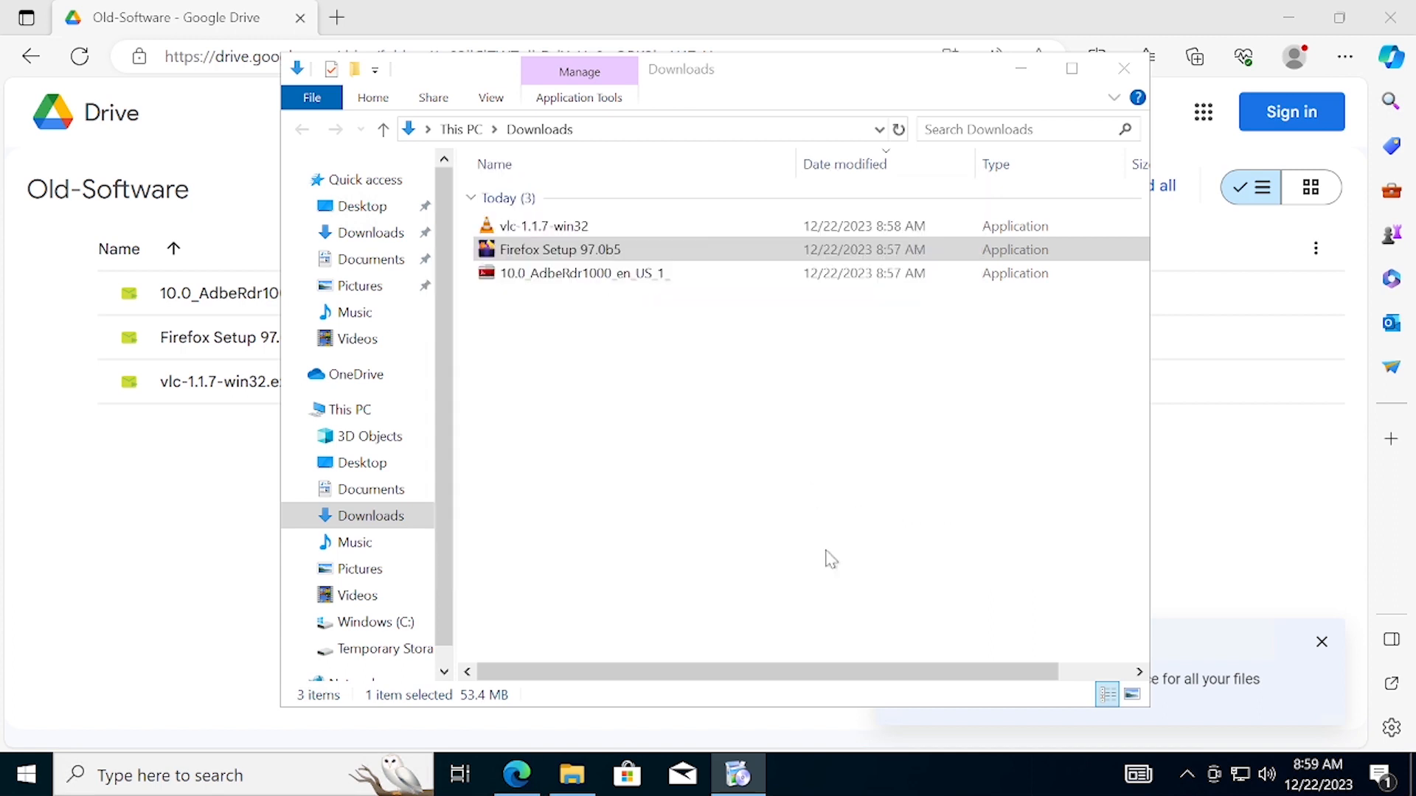
Install Adobe Reader X from 10.0_AdbeRdr1000_en_US_1_ in the Downloads folder and finish the setup.
double_click(574, 280)
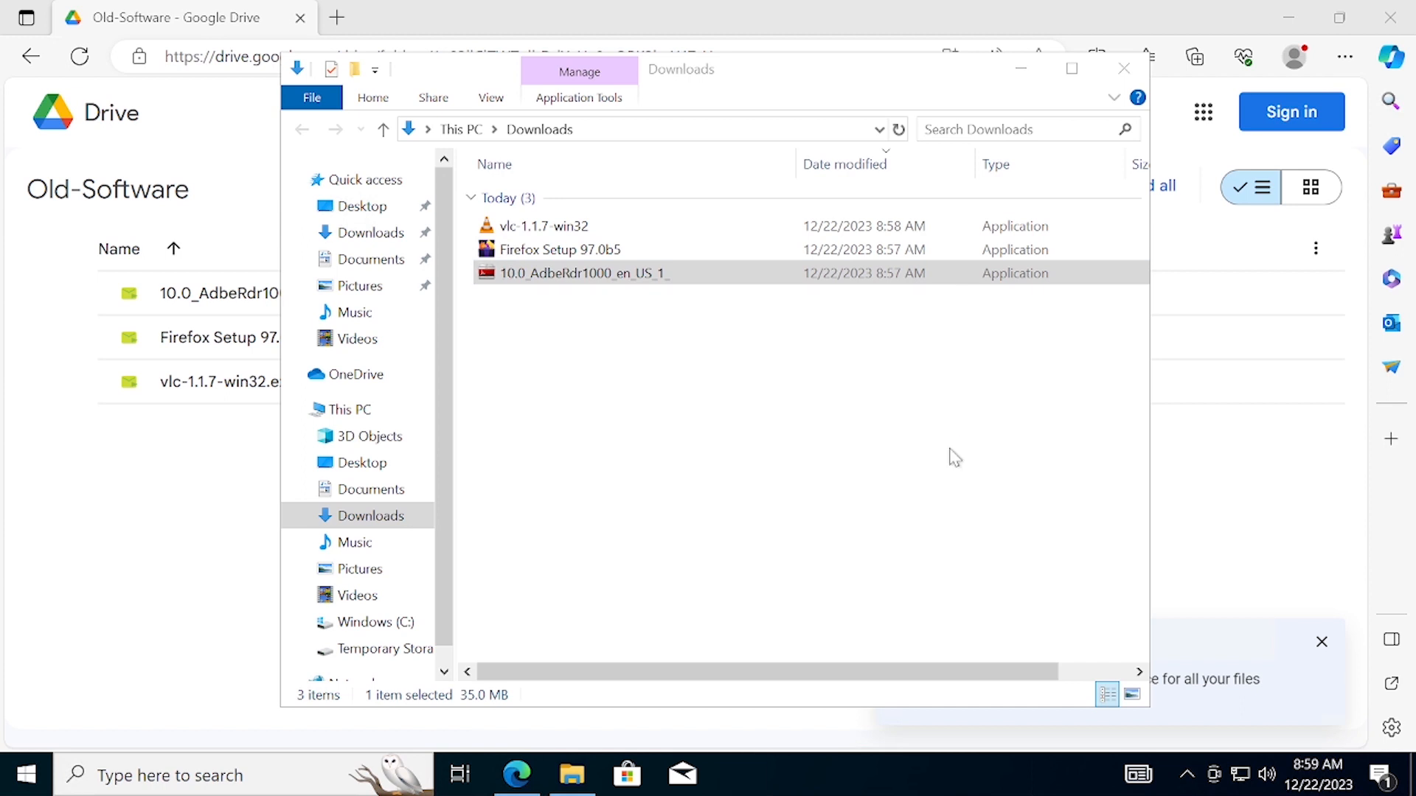
left_click(813, 576)
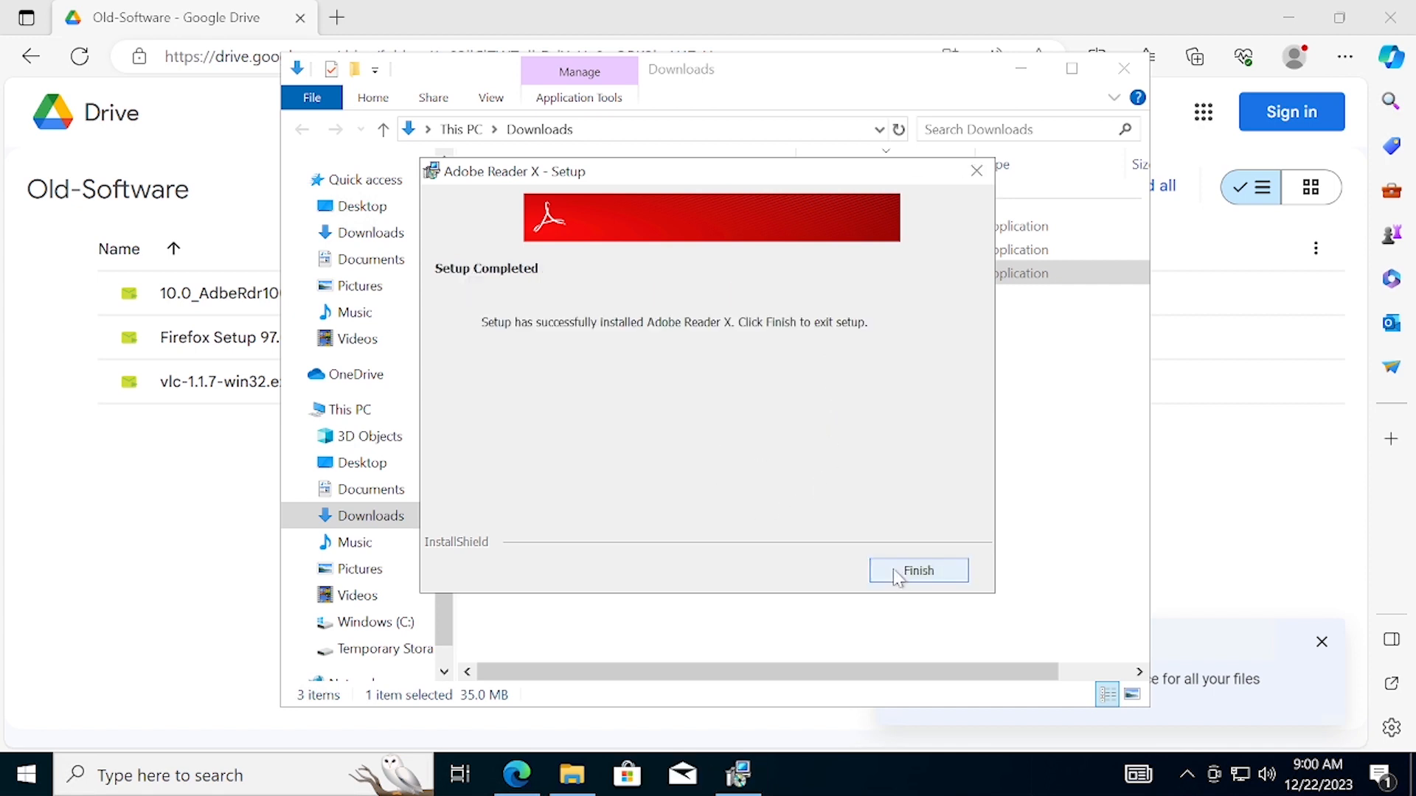
left_click(918, 571)
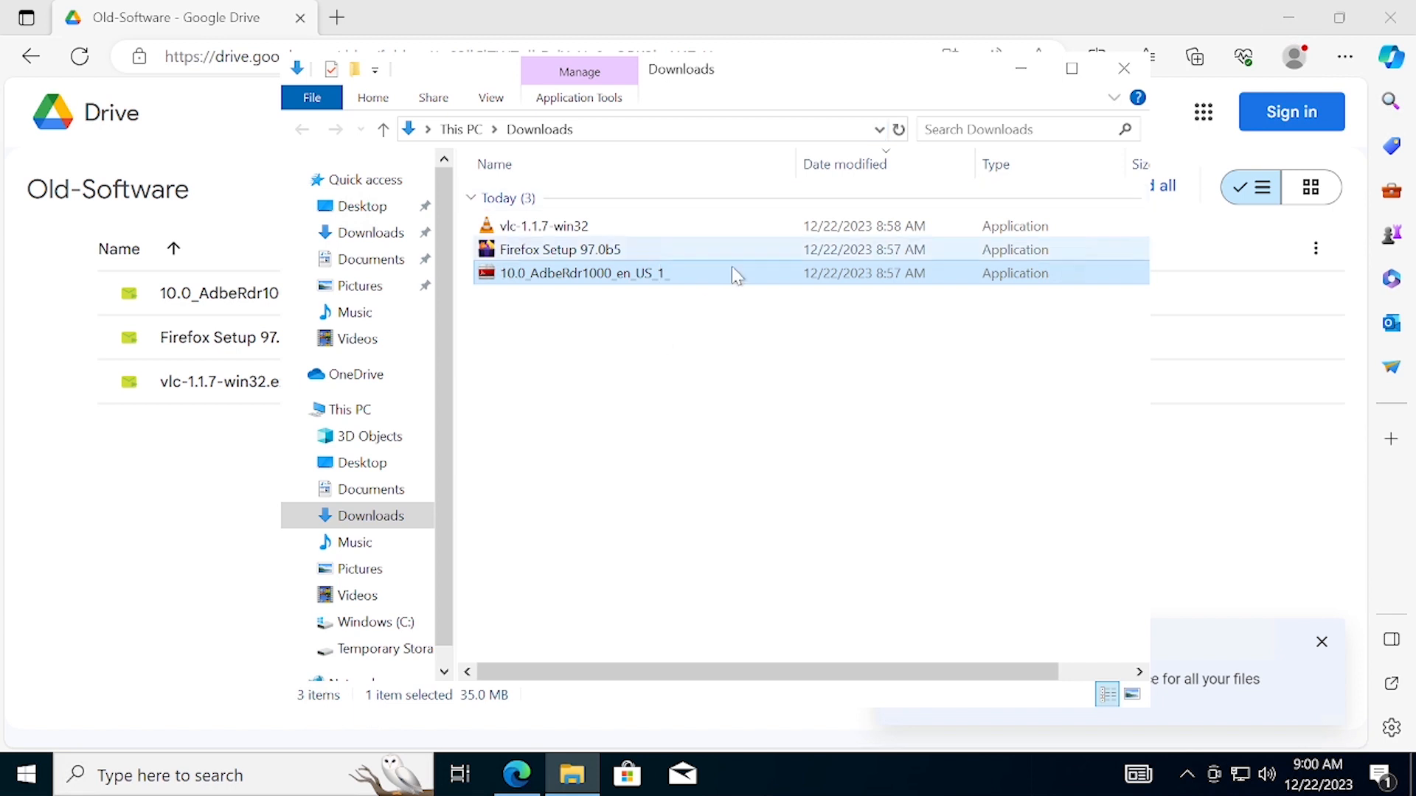
Minimize the Edge and Downloads windows, and minimize the remote desktop session to return to the checklist.
left_click(1287, 18)
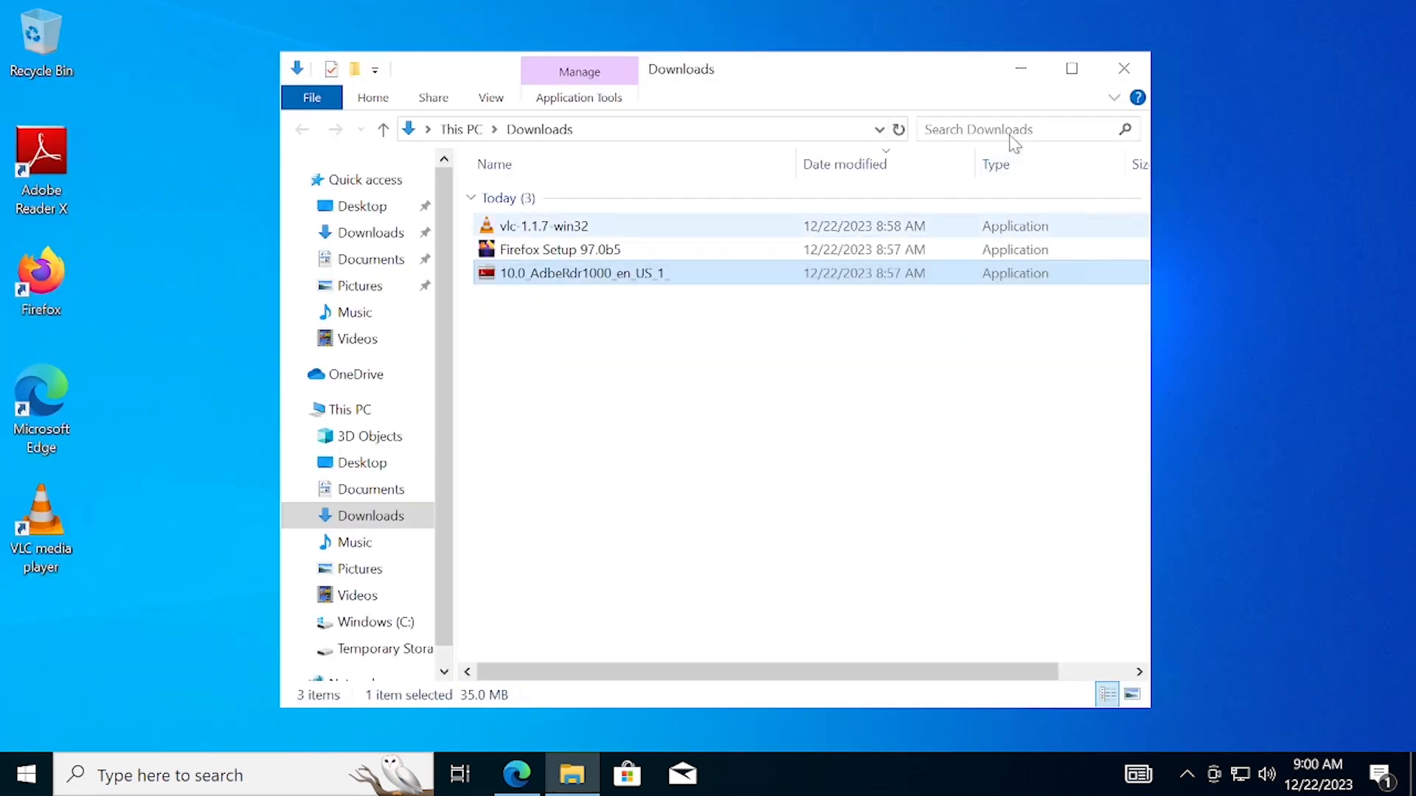
left_click(1022, 72)
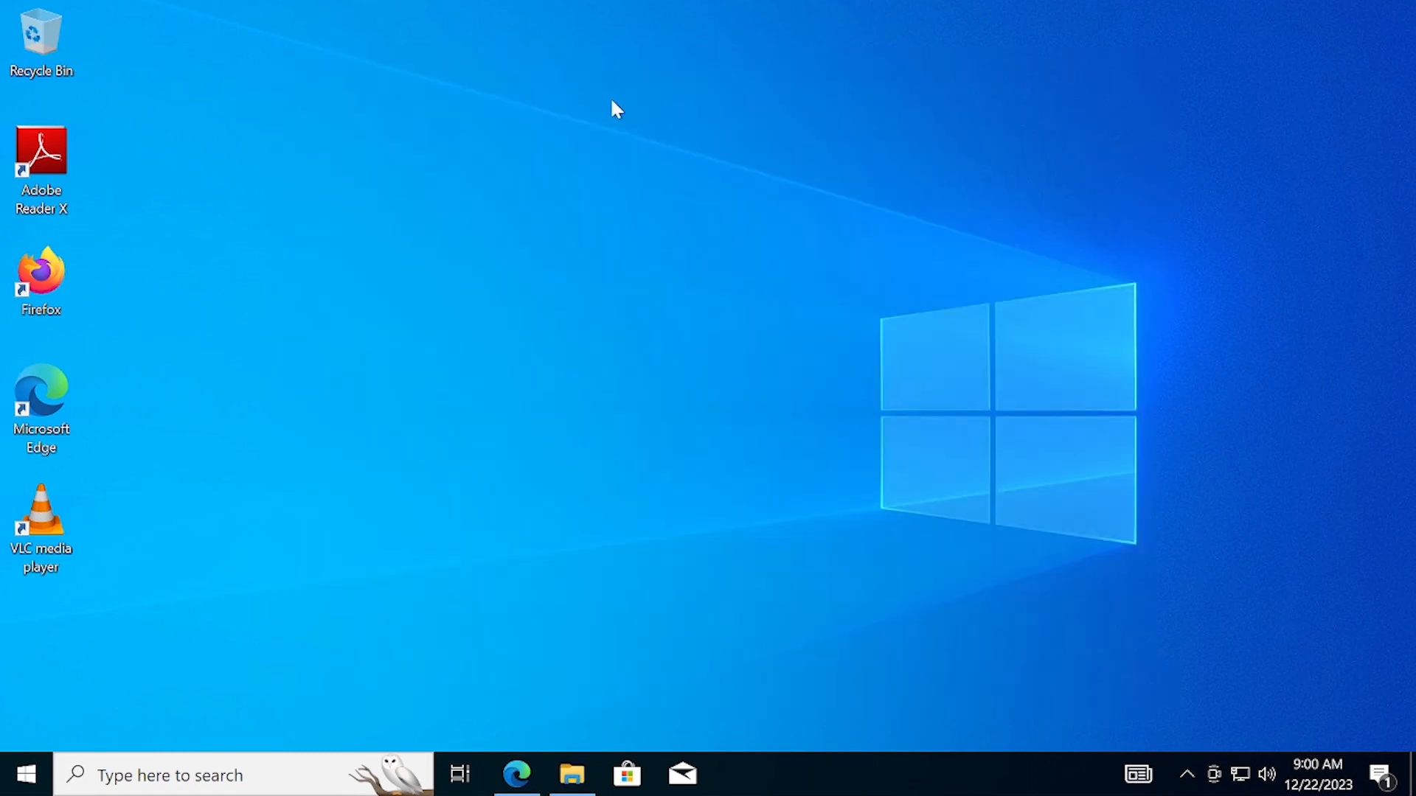
mouse_move(867, 4)
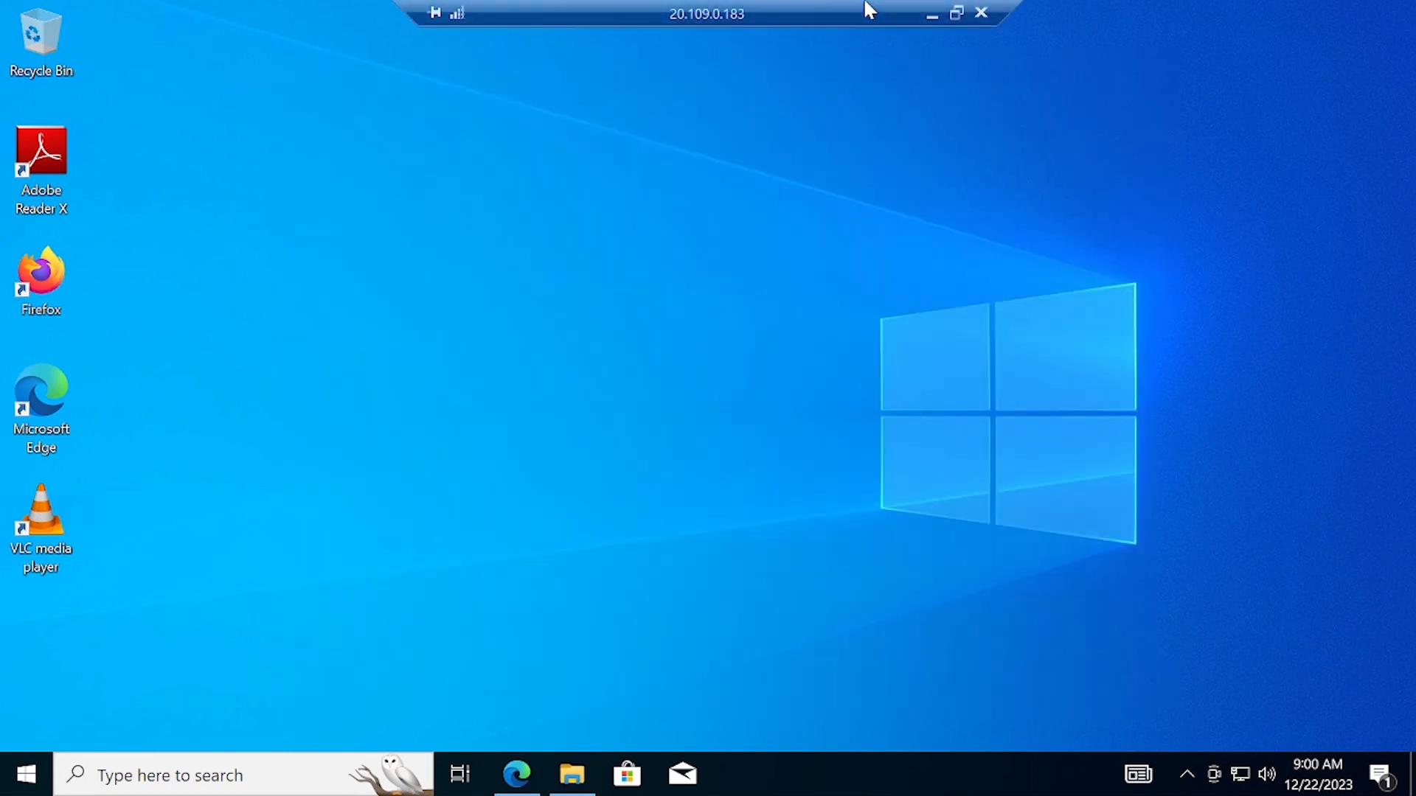
left_click(933, 14)
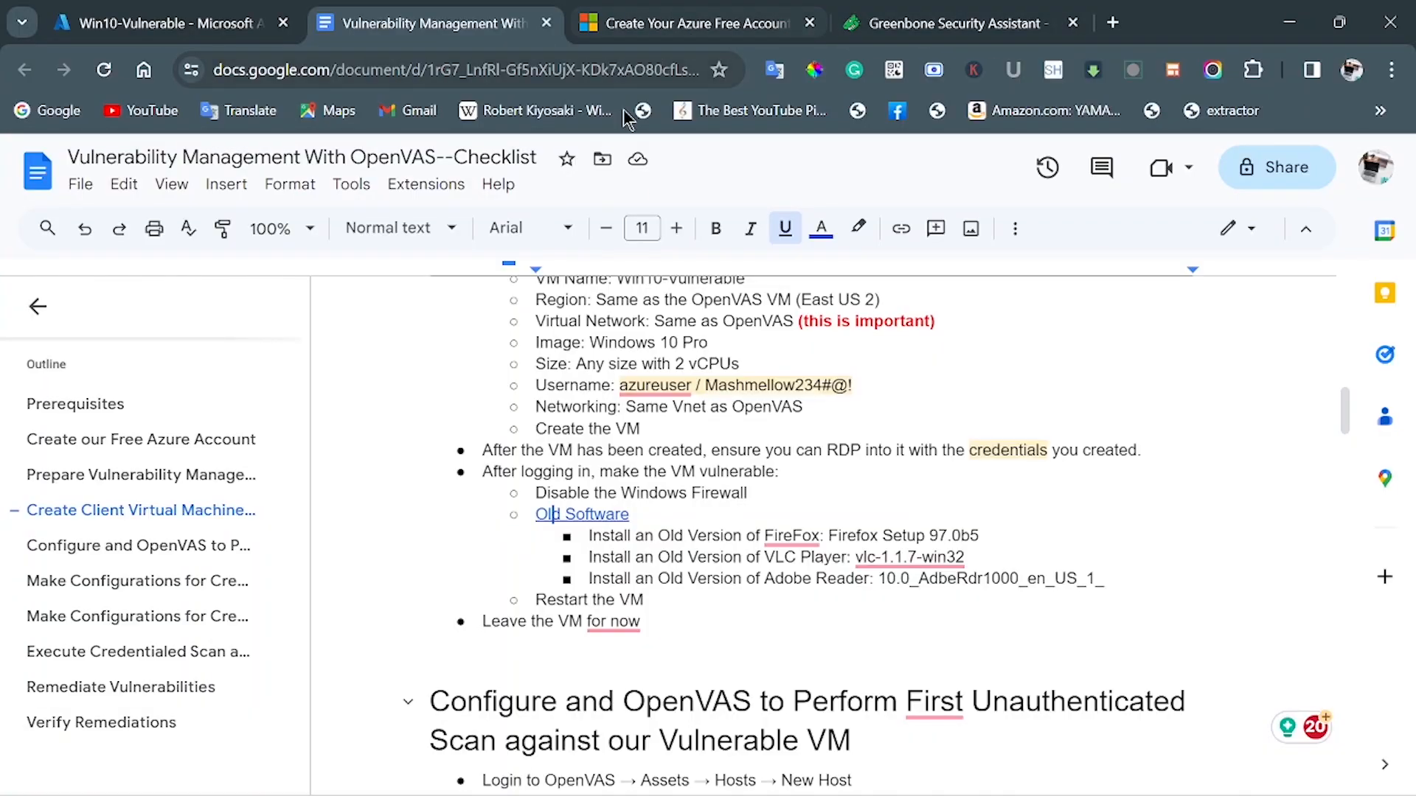
Review the checklist's first unauthenticated scan instructions, and reload the Greenbone Security Assistant page.
scroll(722, 523, "down", 2)
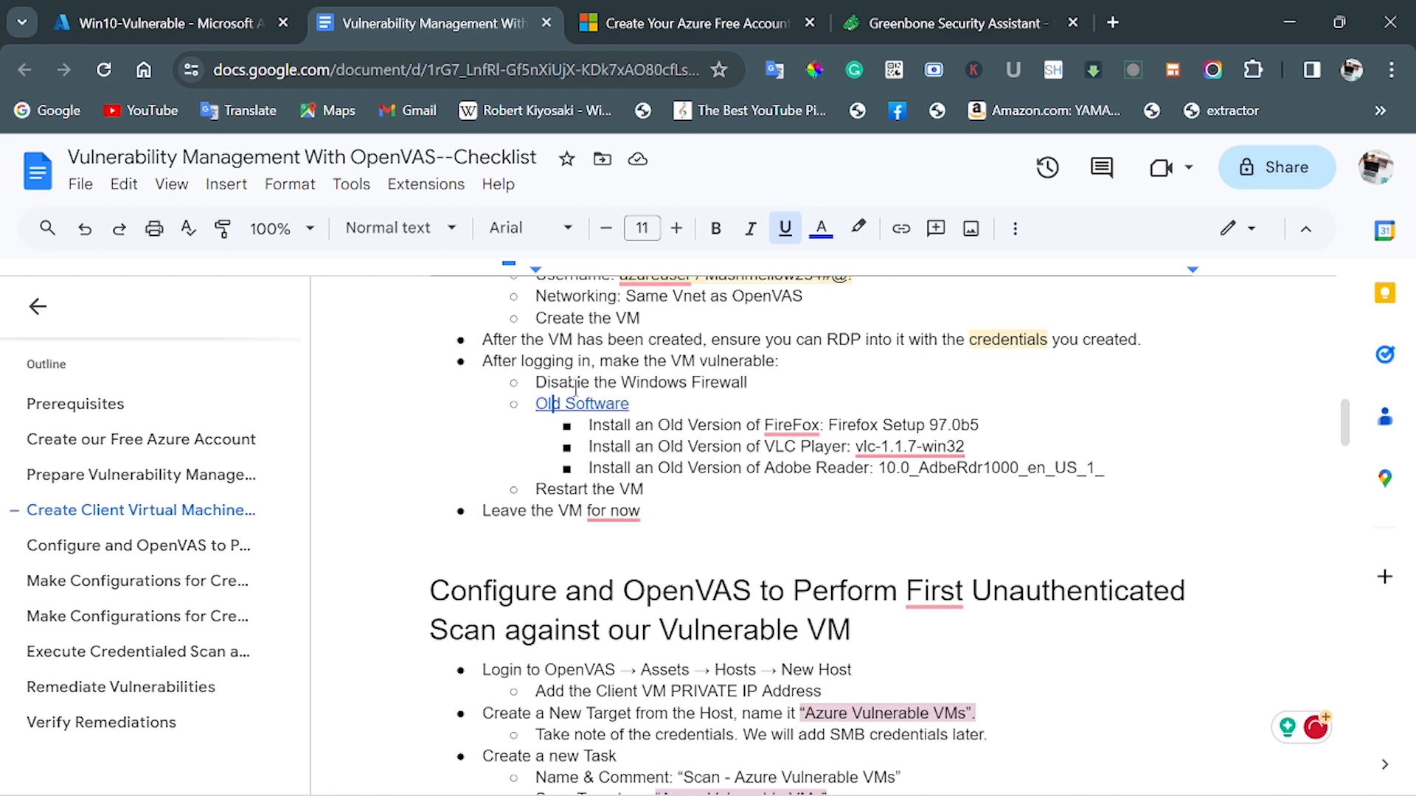
scroll(682, 424, "down", 2)
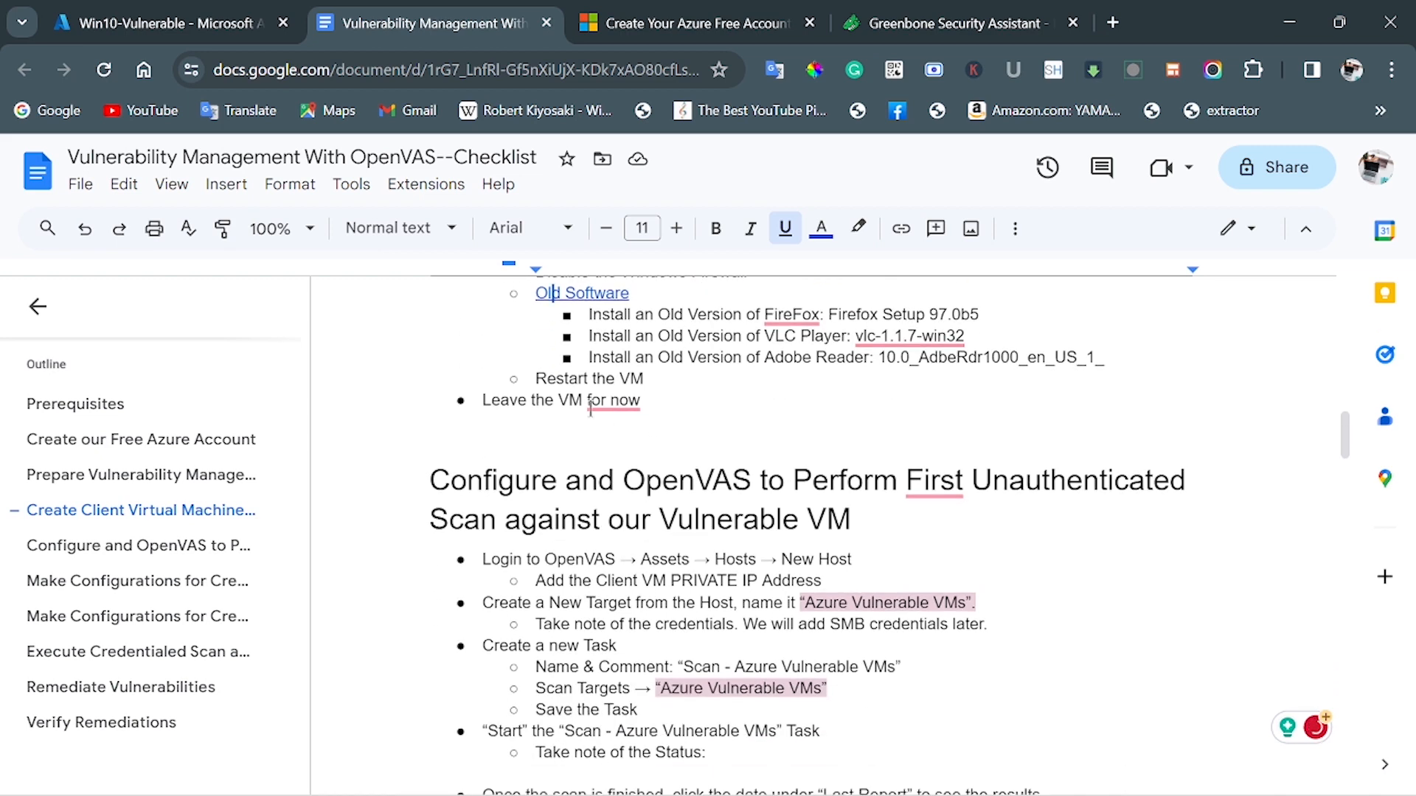
scroll(651, 424, "down", 4)
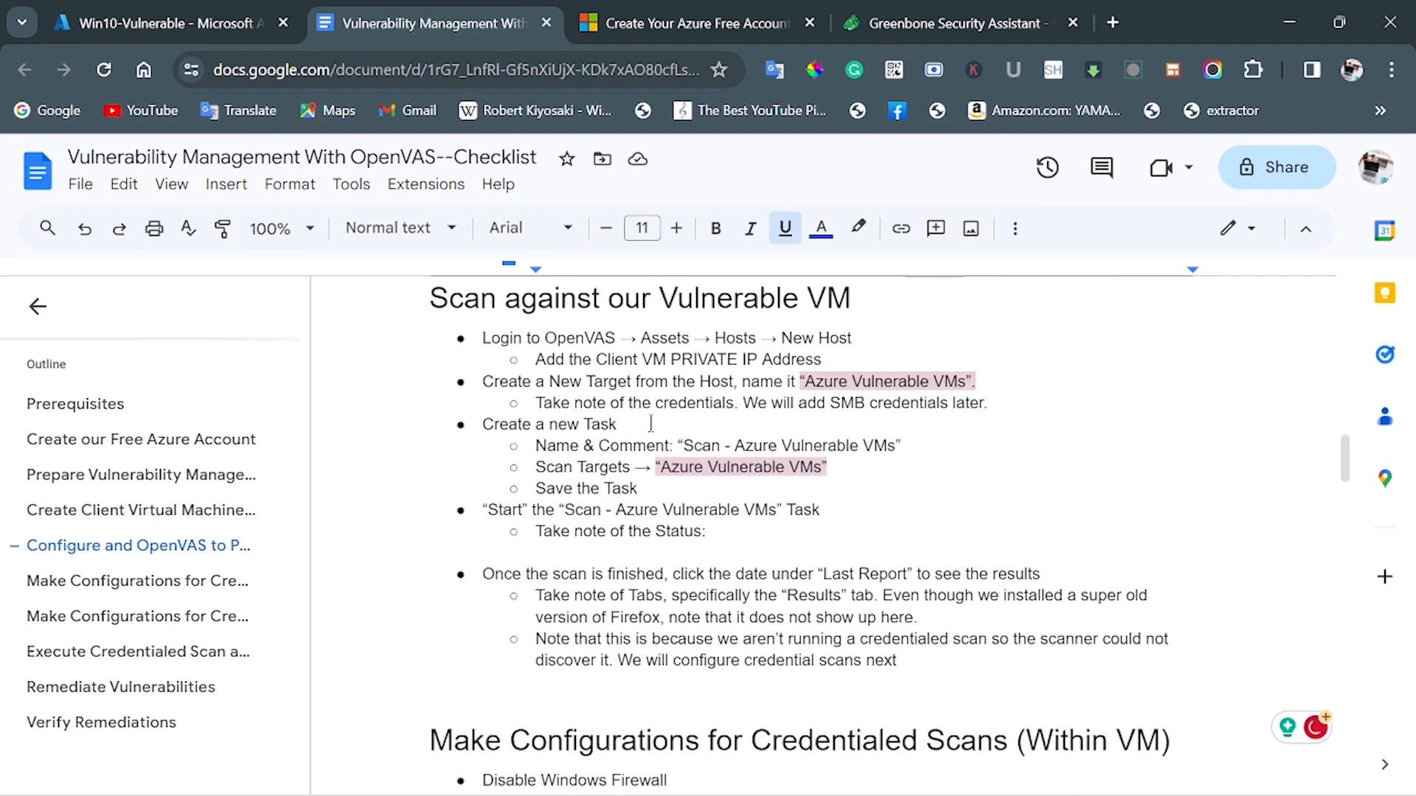
scroll(651, 423, "up", 3)
scroll(651, 423, "down", 2)
scroll(650, 423, "up", 2)
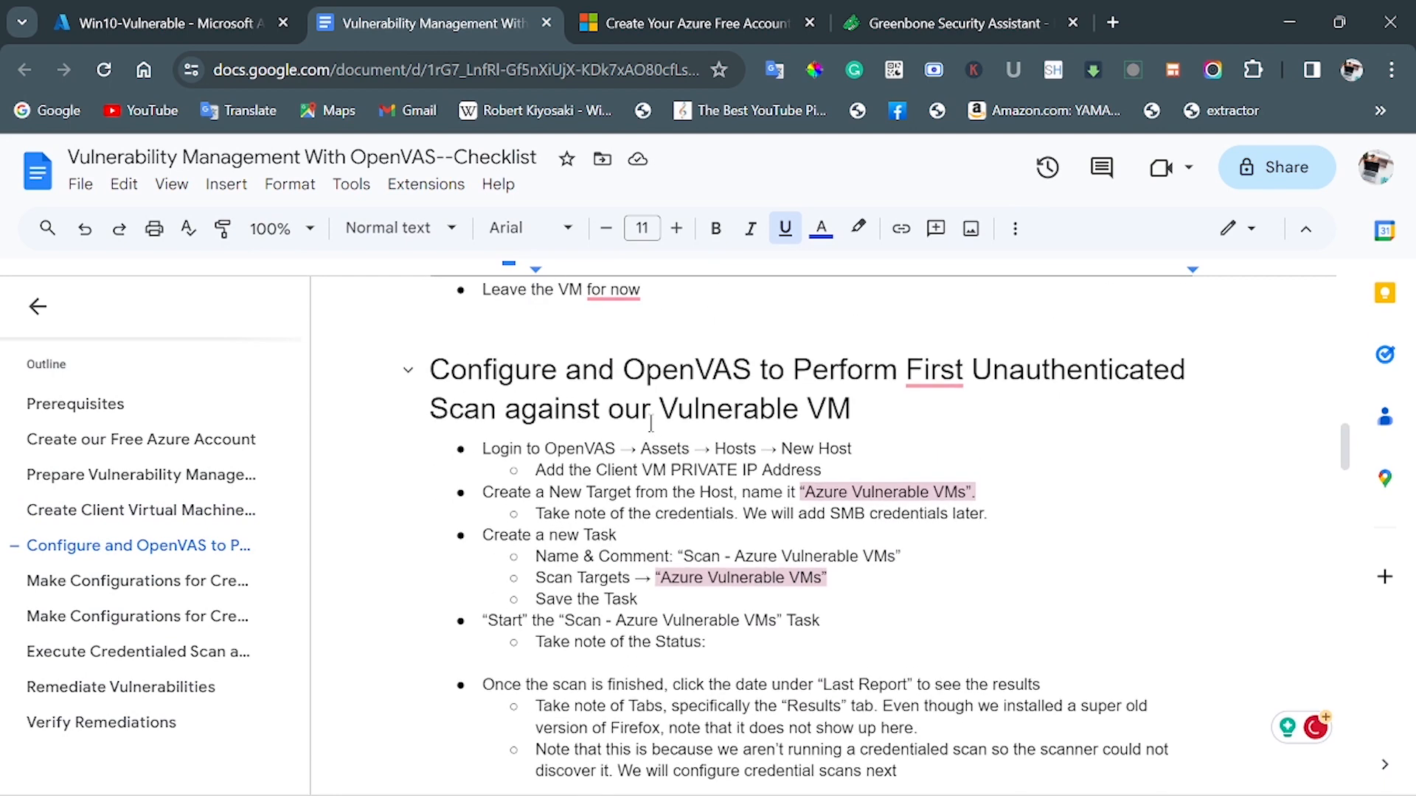
left_click(931, 28)
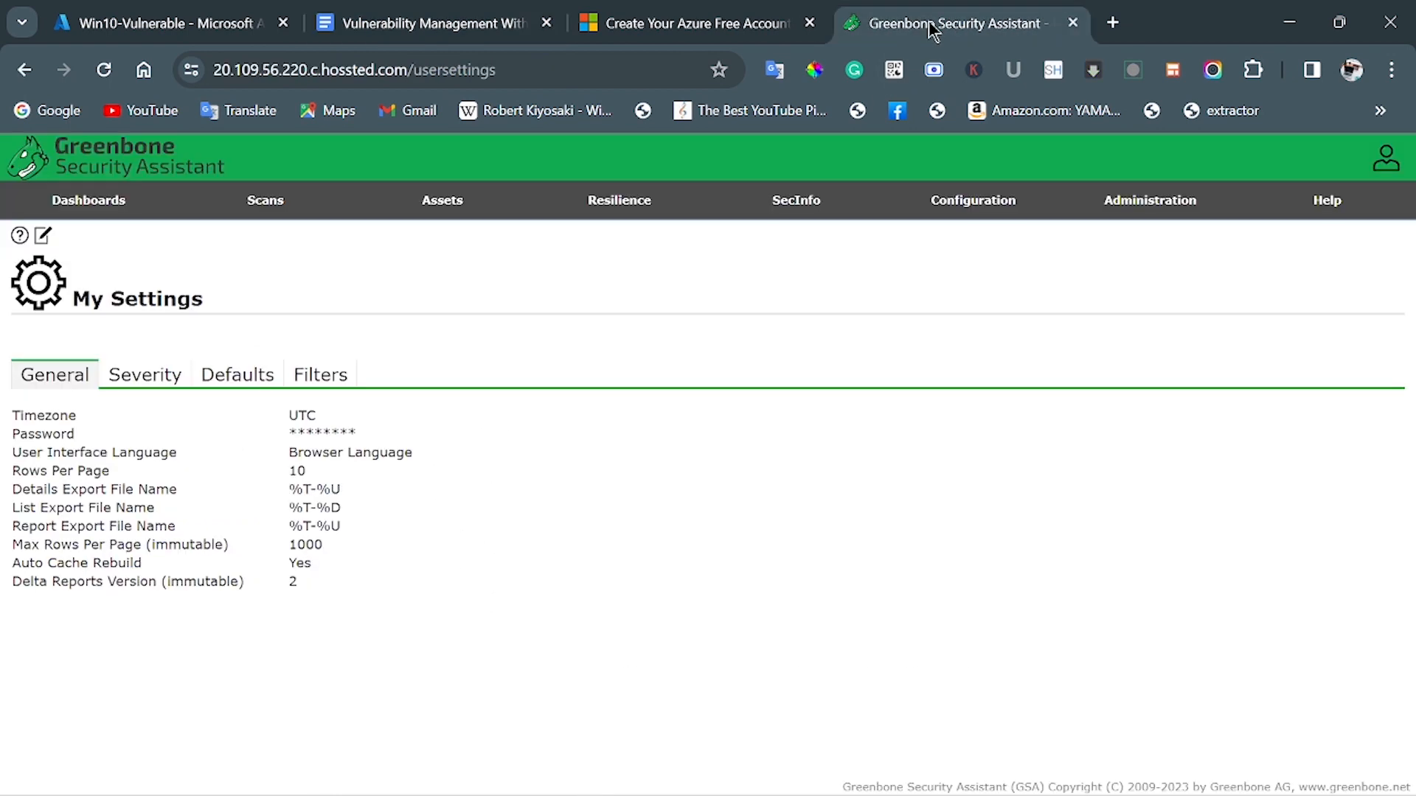
left_click(103, 70)
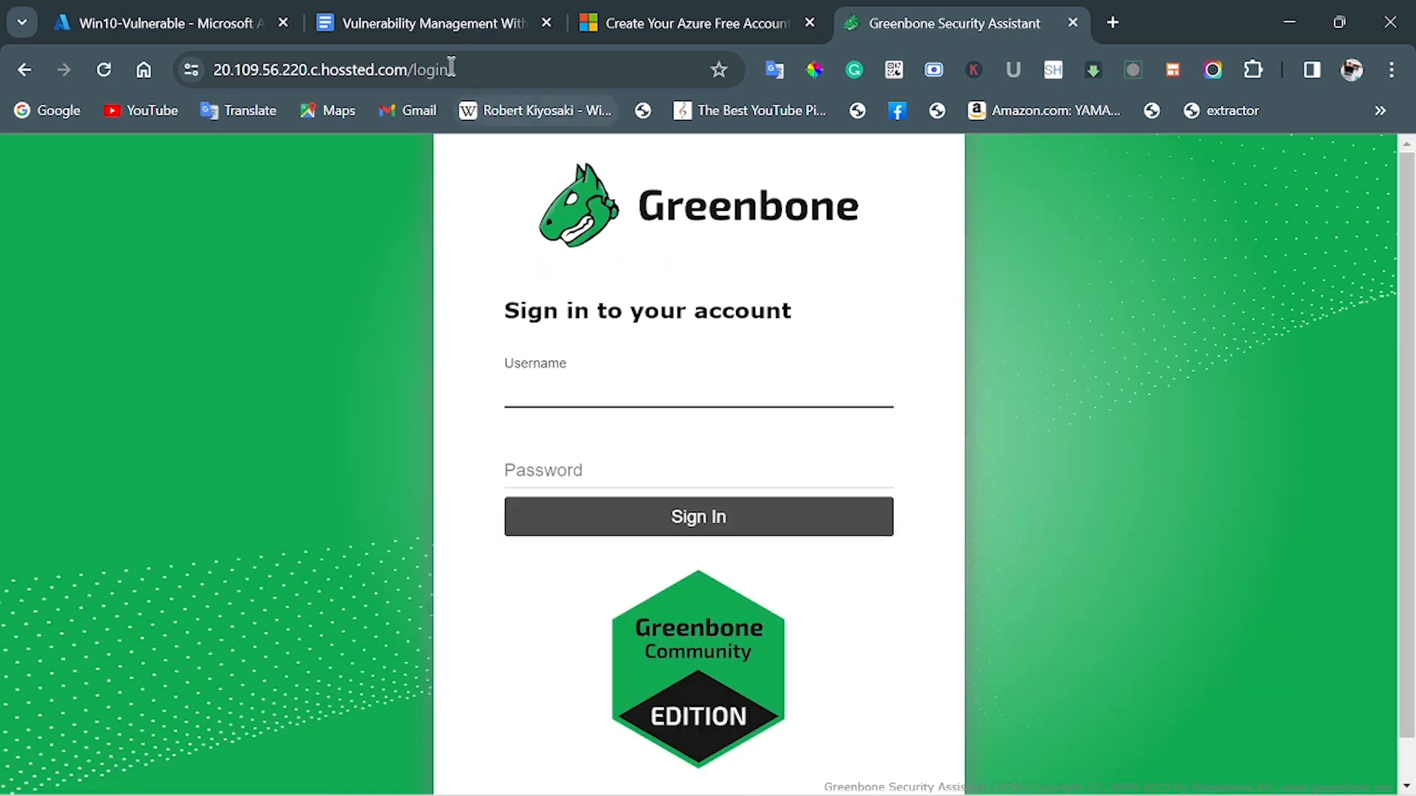
Copy the password from the Username line in the checklist's client virtual machine section.
left_click(442, 22)
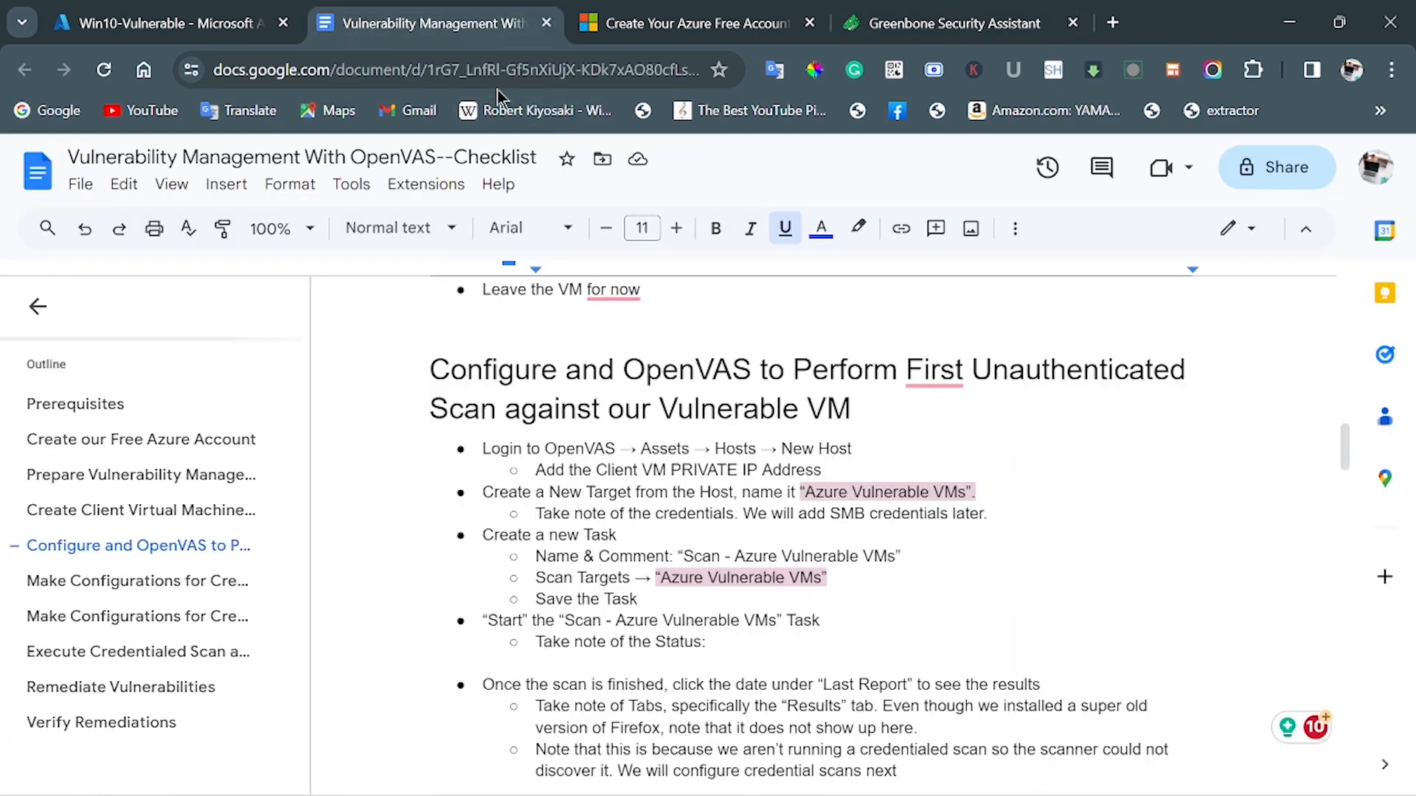
scroll(855, 516, "up", 5)
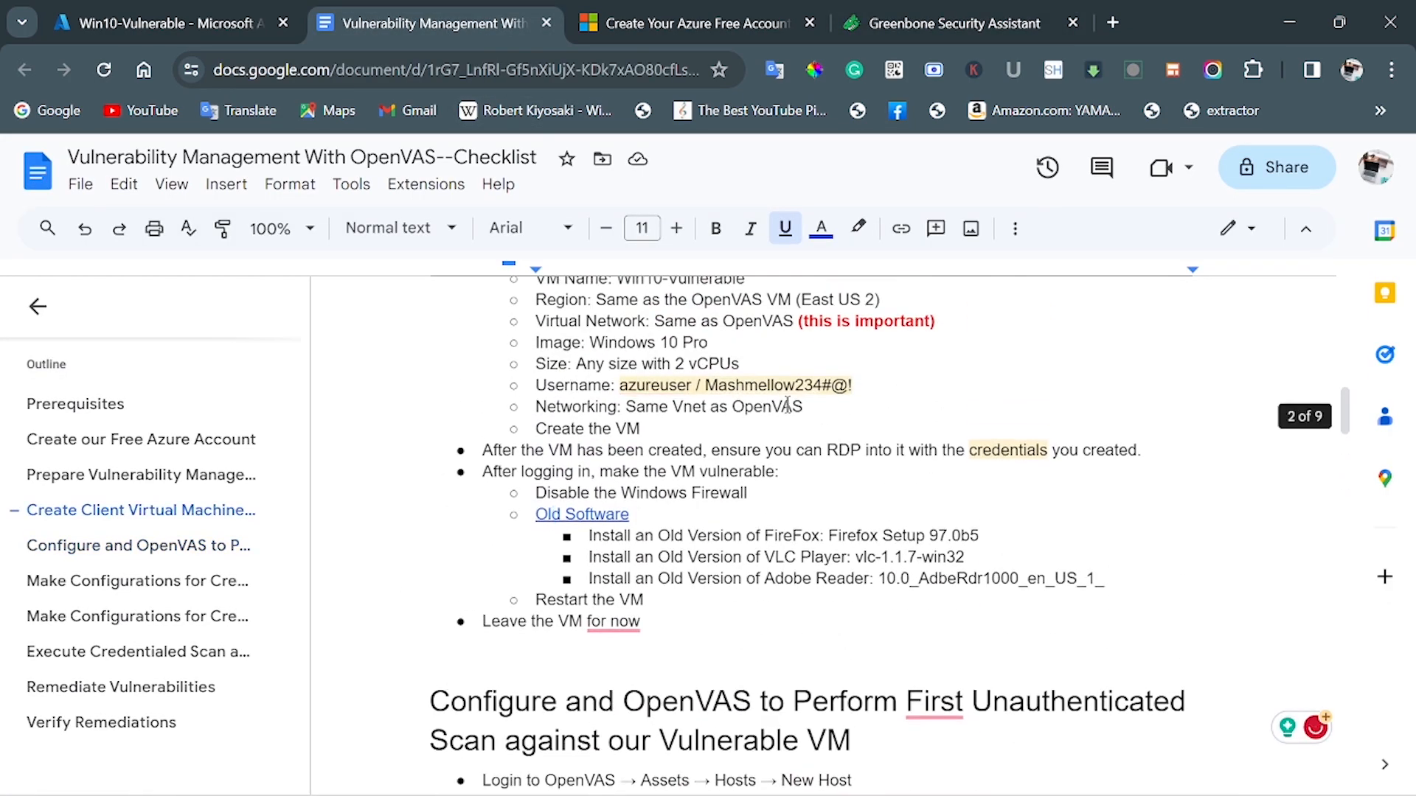
left_click_drag(705, 384, 841, 392)
right_click(844, 405)
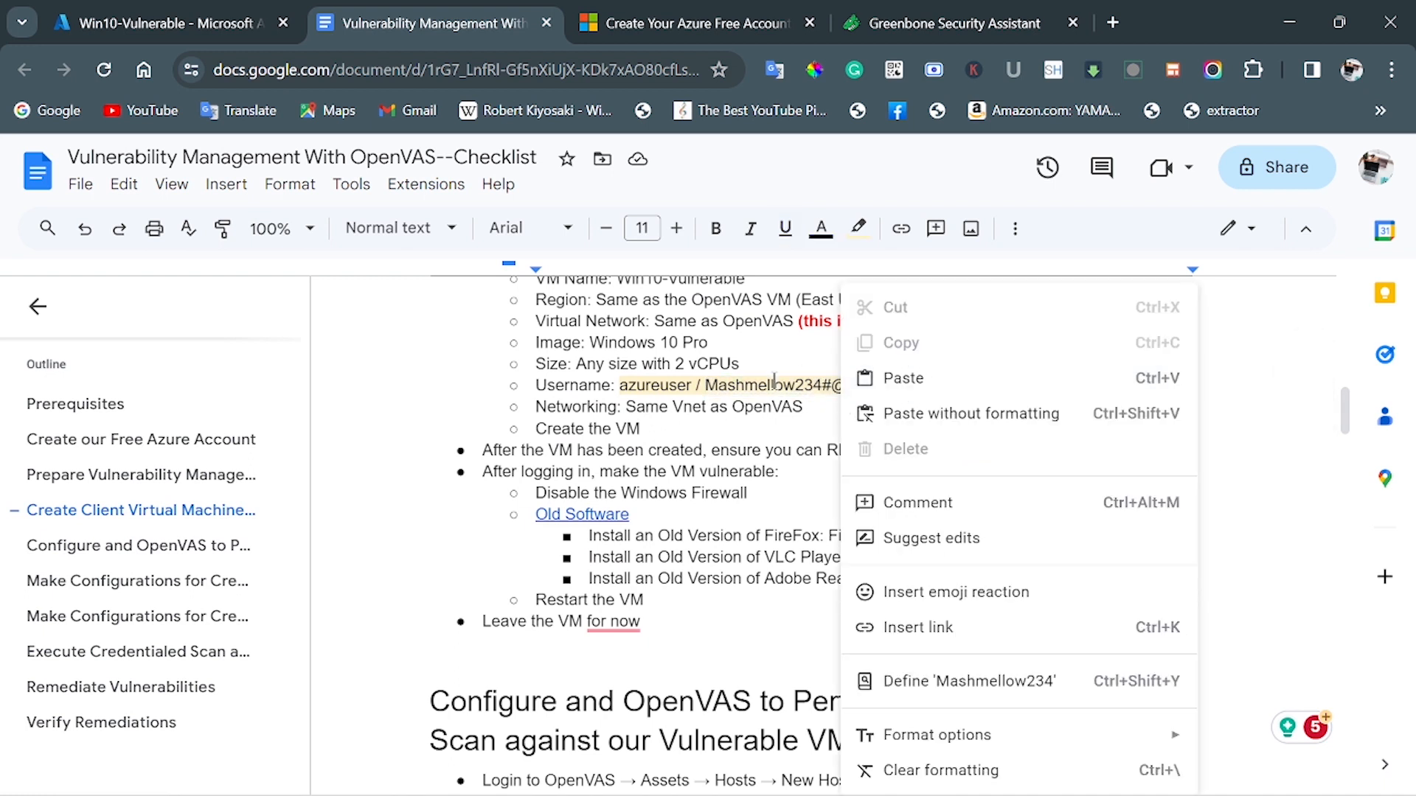
key("Escape")
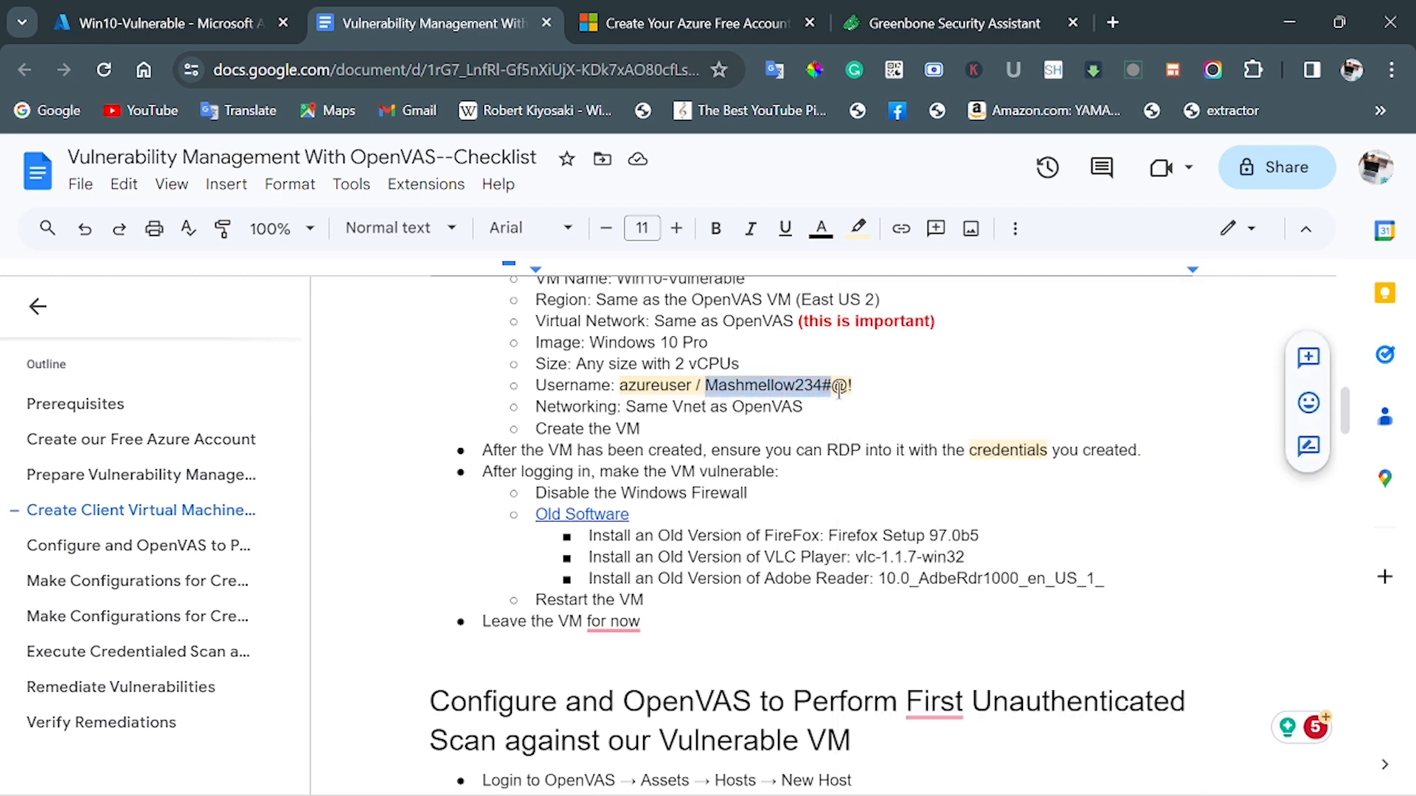
right_click(811, 387)
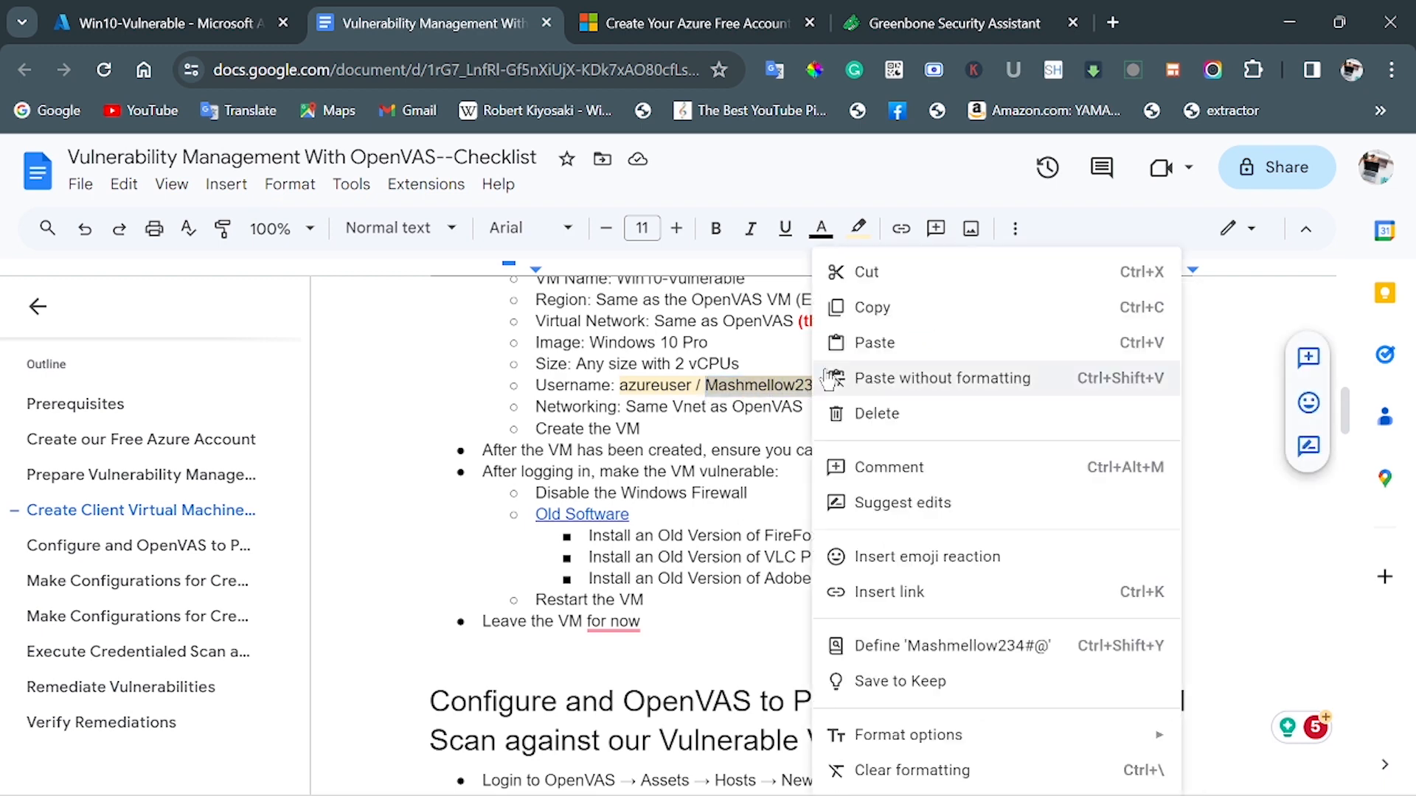
left_click(863, 305)
Sign in to Greenbone Security Assistant as admin, entering the copied account password.
left_click(879, 34)
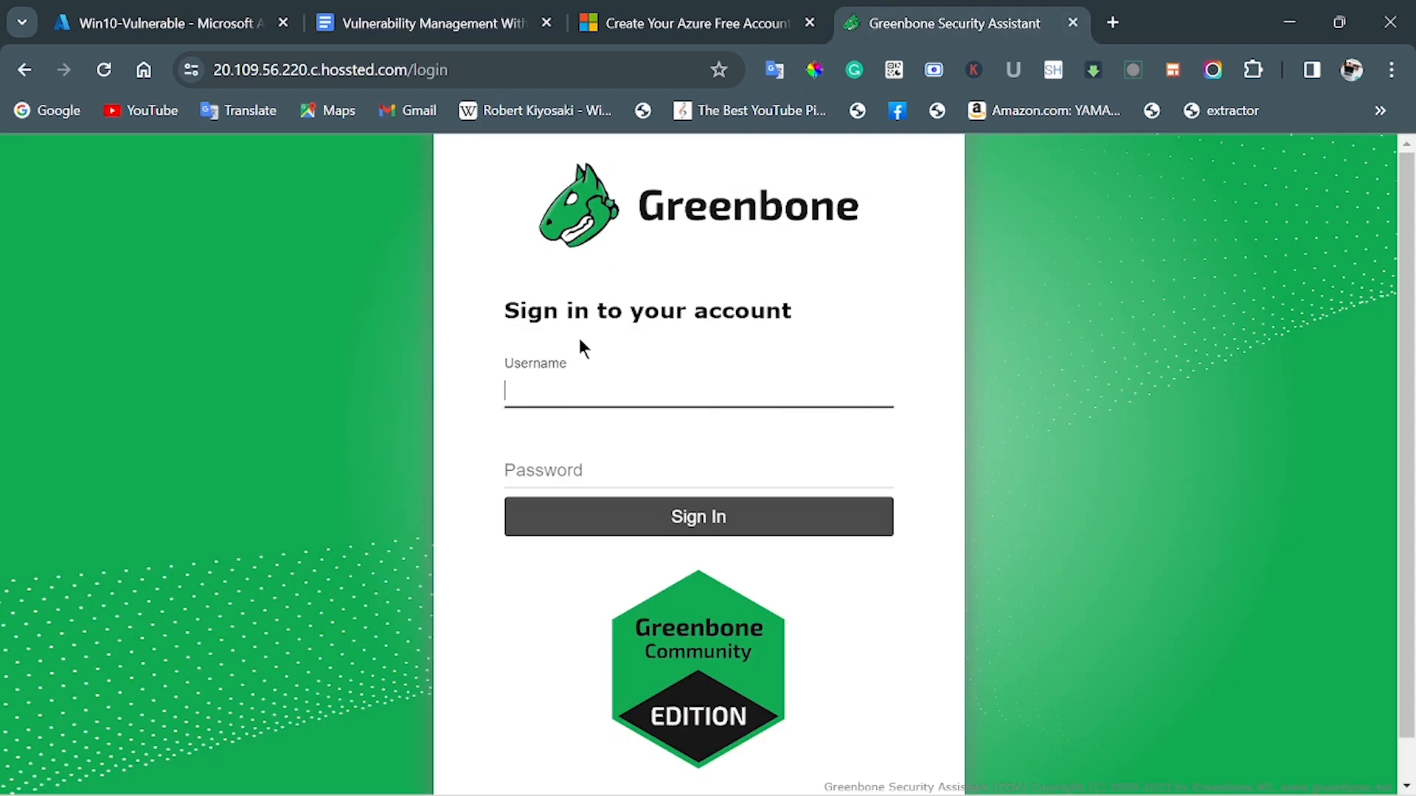
type("admin")
key("Tab")
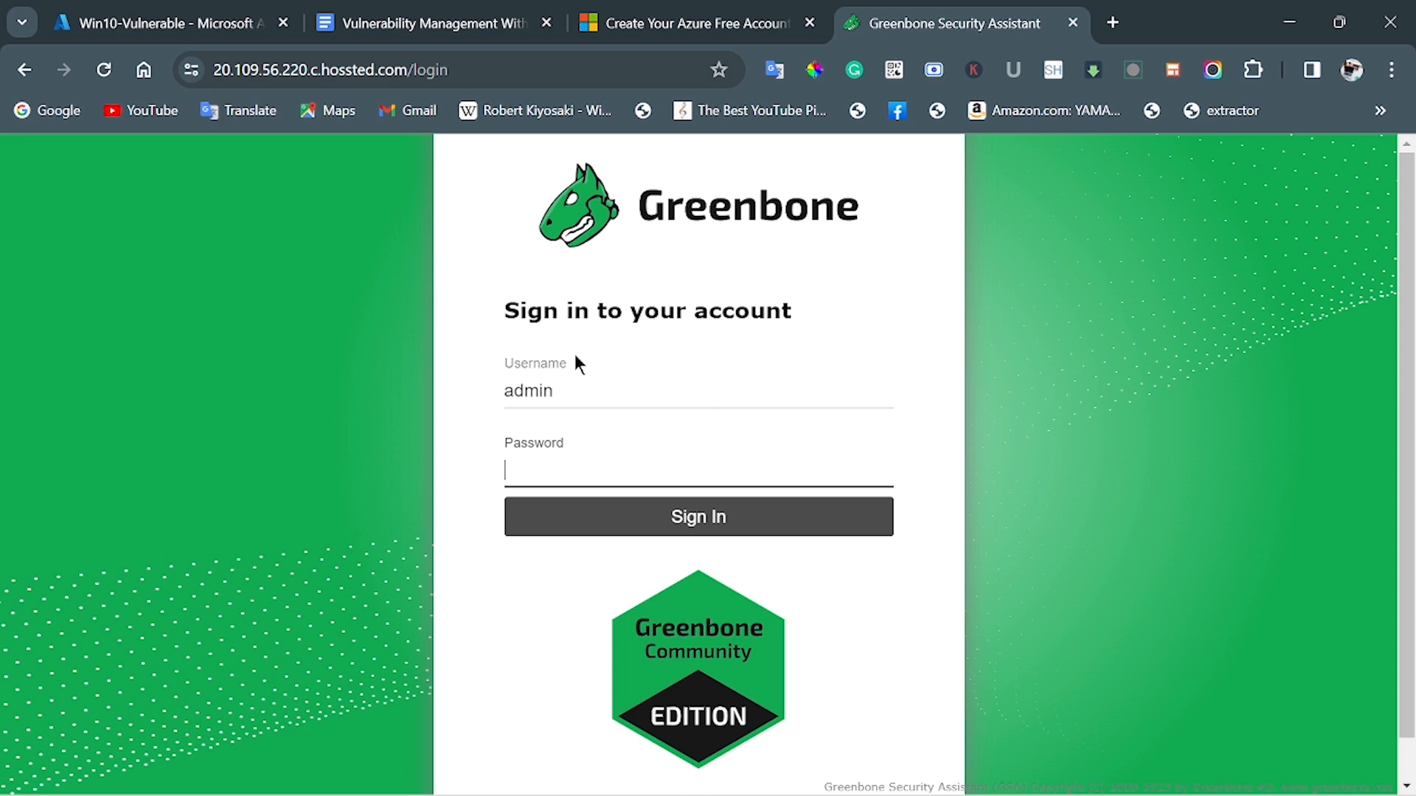
key("ctrl+v")
key("Return")
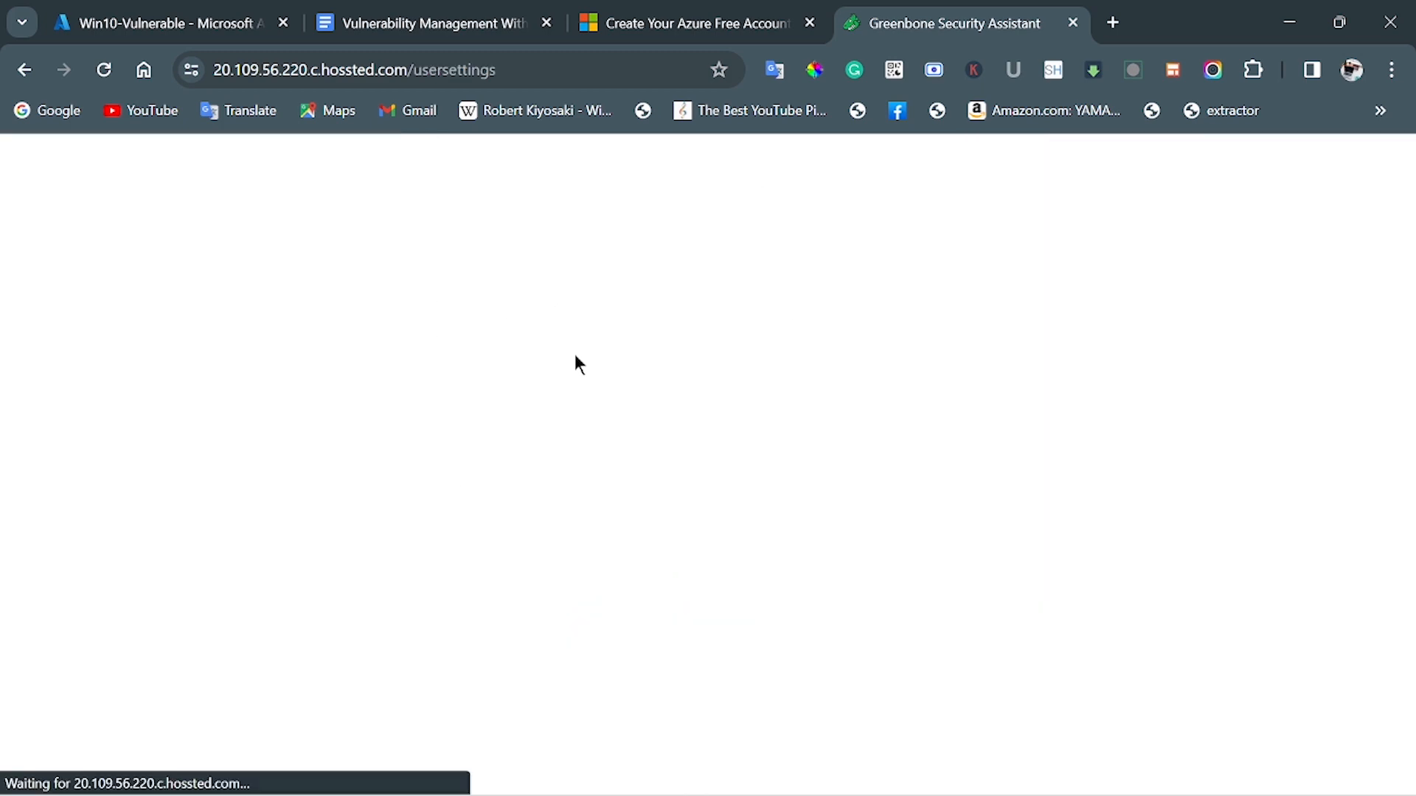
Move the checklist next to Greenbone in the browser's tab order and close the Azure free account page.
left_click_drag(503, 26, 682, 31)
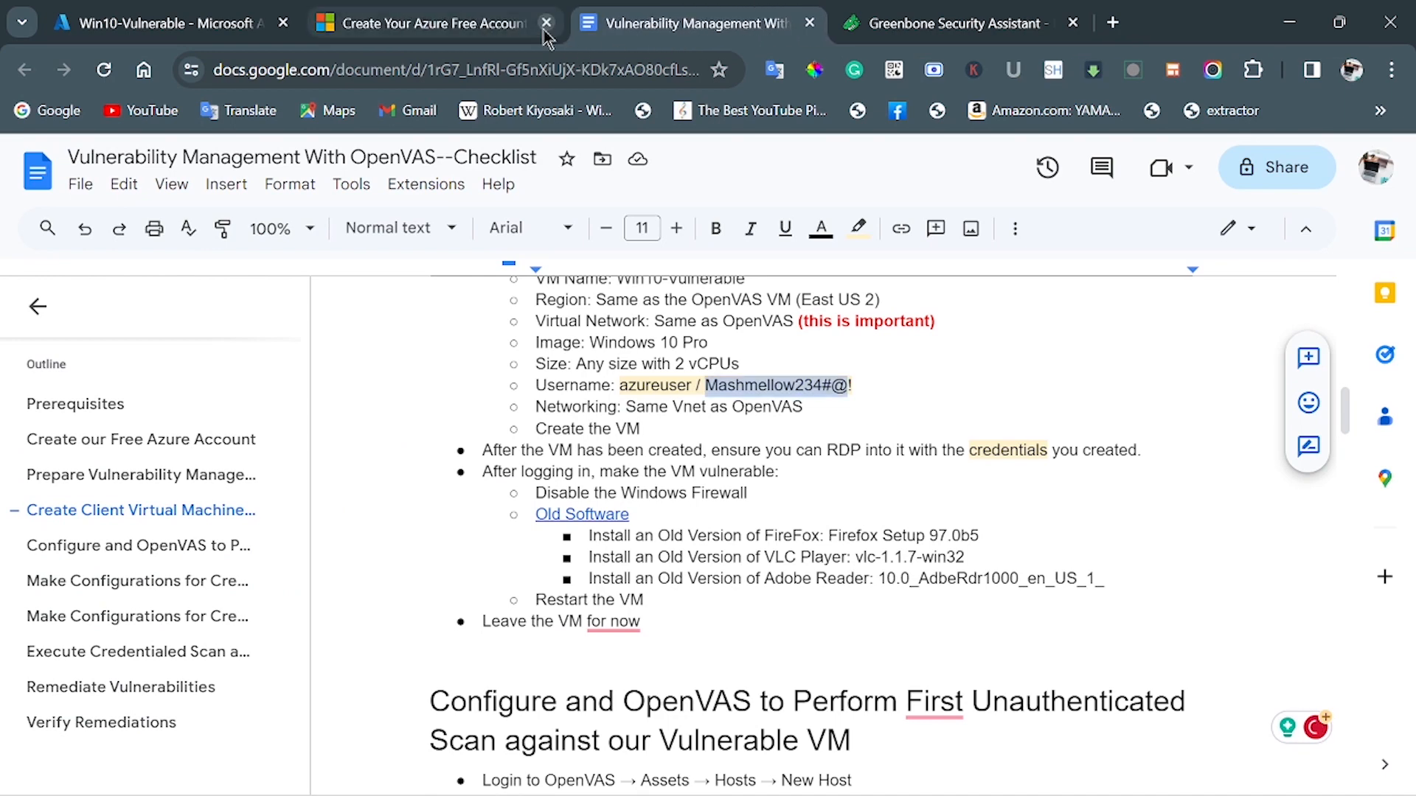
left_click(546, 22)
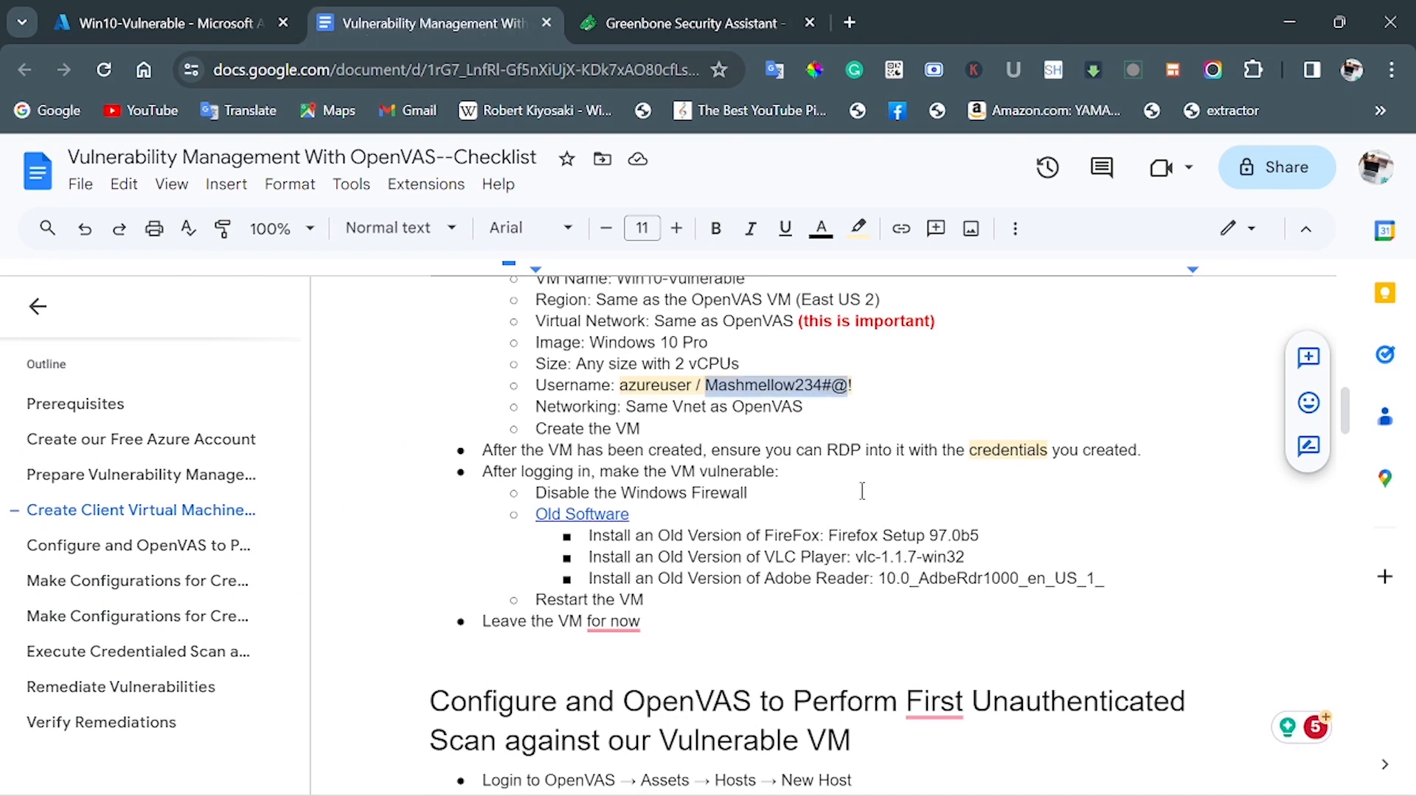
Check the checklist's first unauthenticated scan instructions, and start a new host from the Hosts assets in Greenbone Security Assistant.
scroll(862, 490, "down", 5)
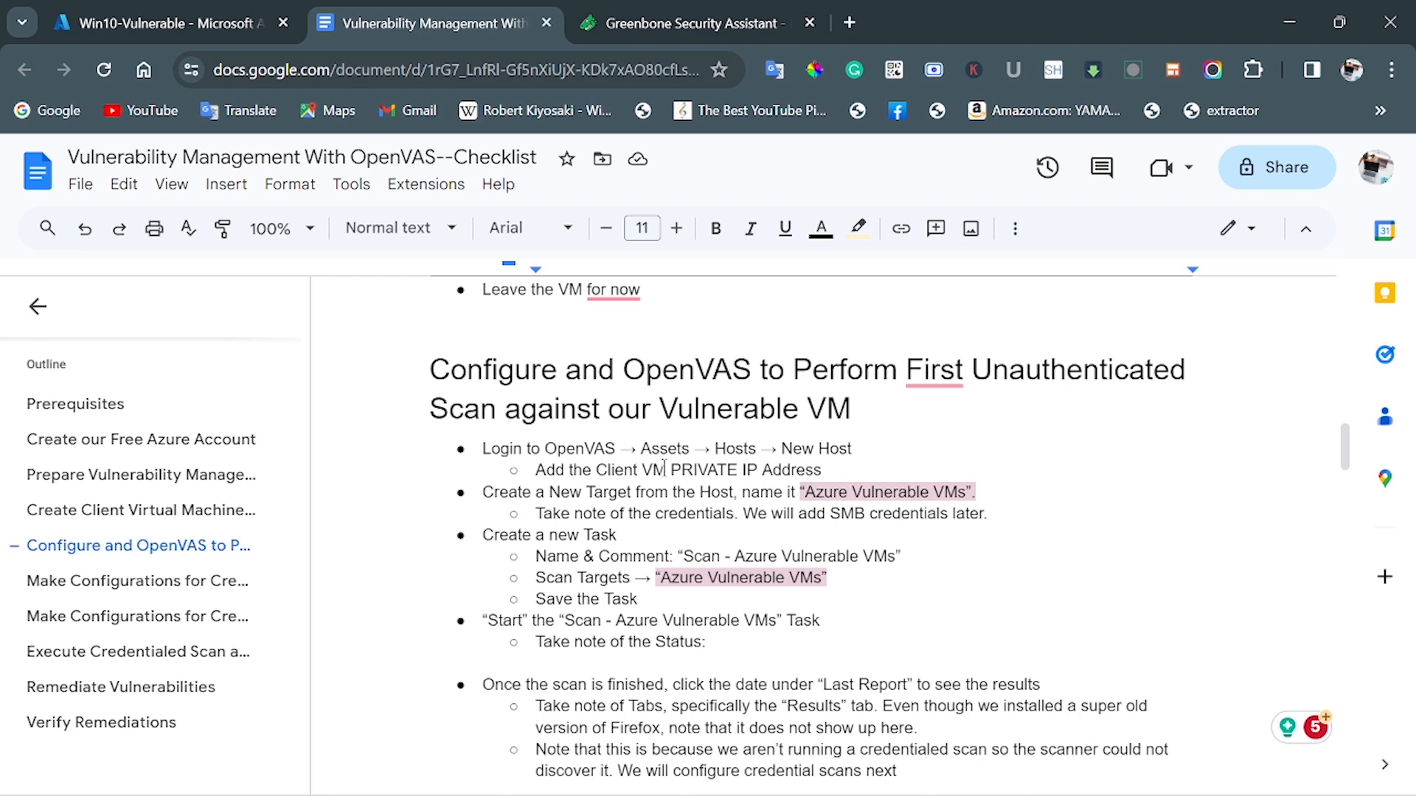
left_click(626, 33)
mouse_move(666, 219)
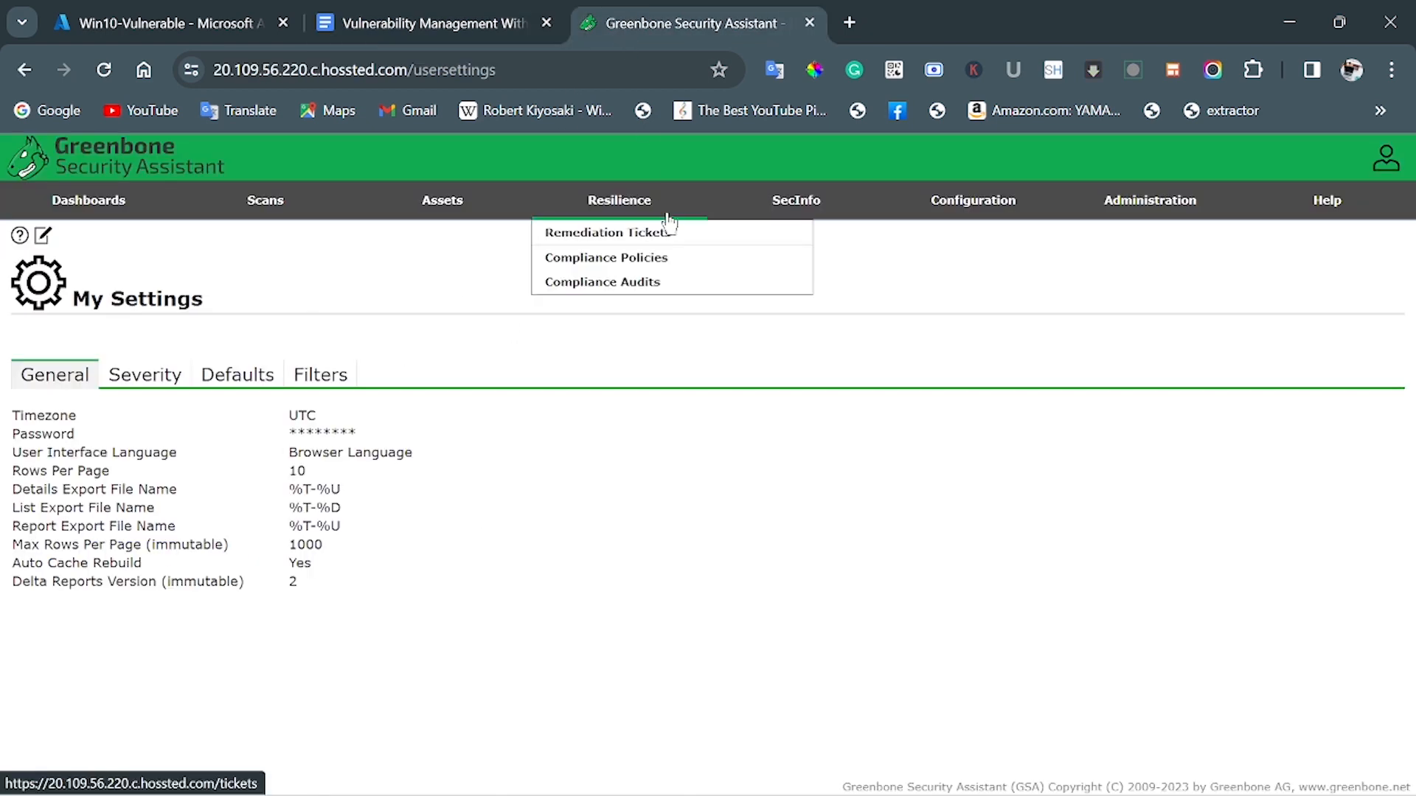
mouse_move(441, 219)
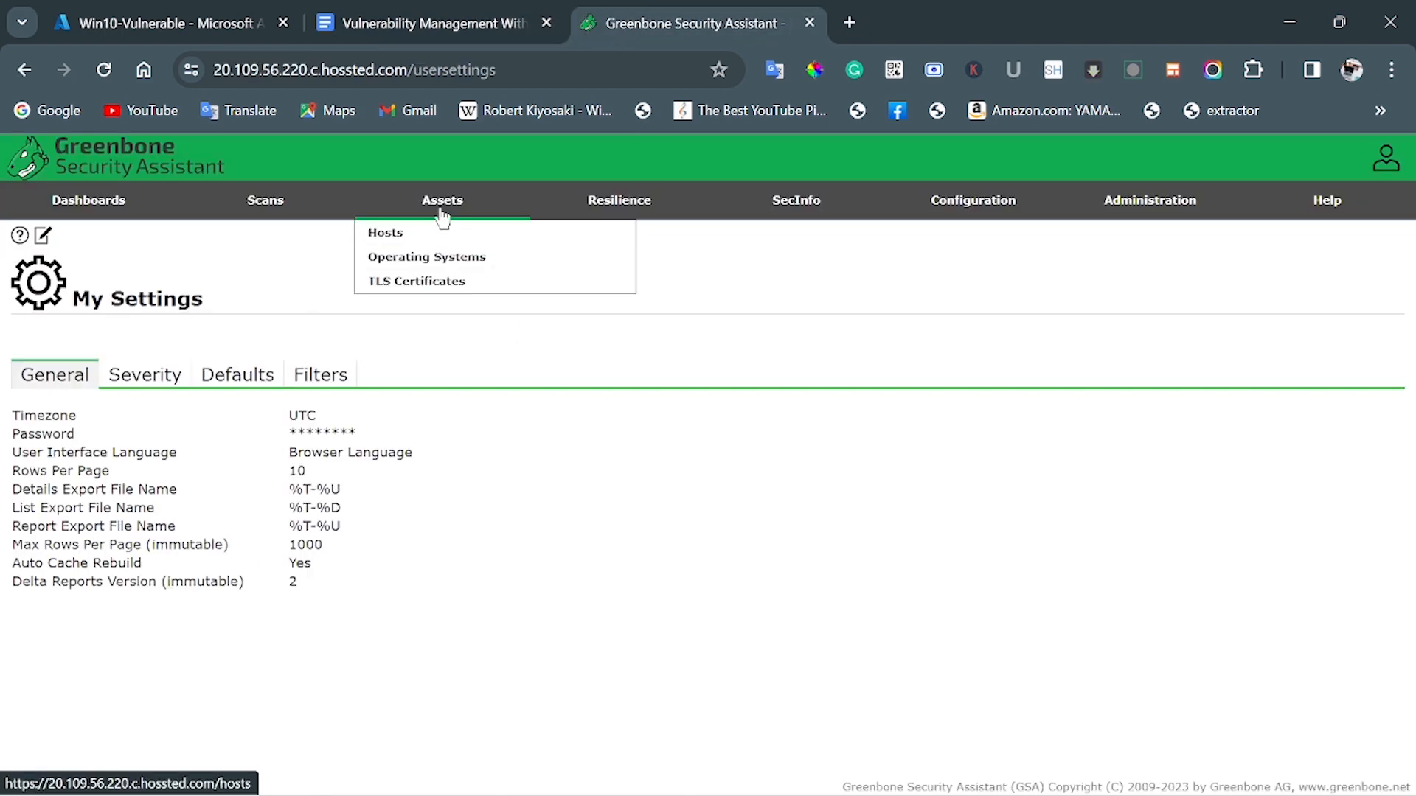
left_click(400, 235)
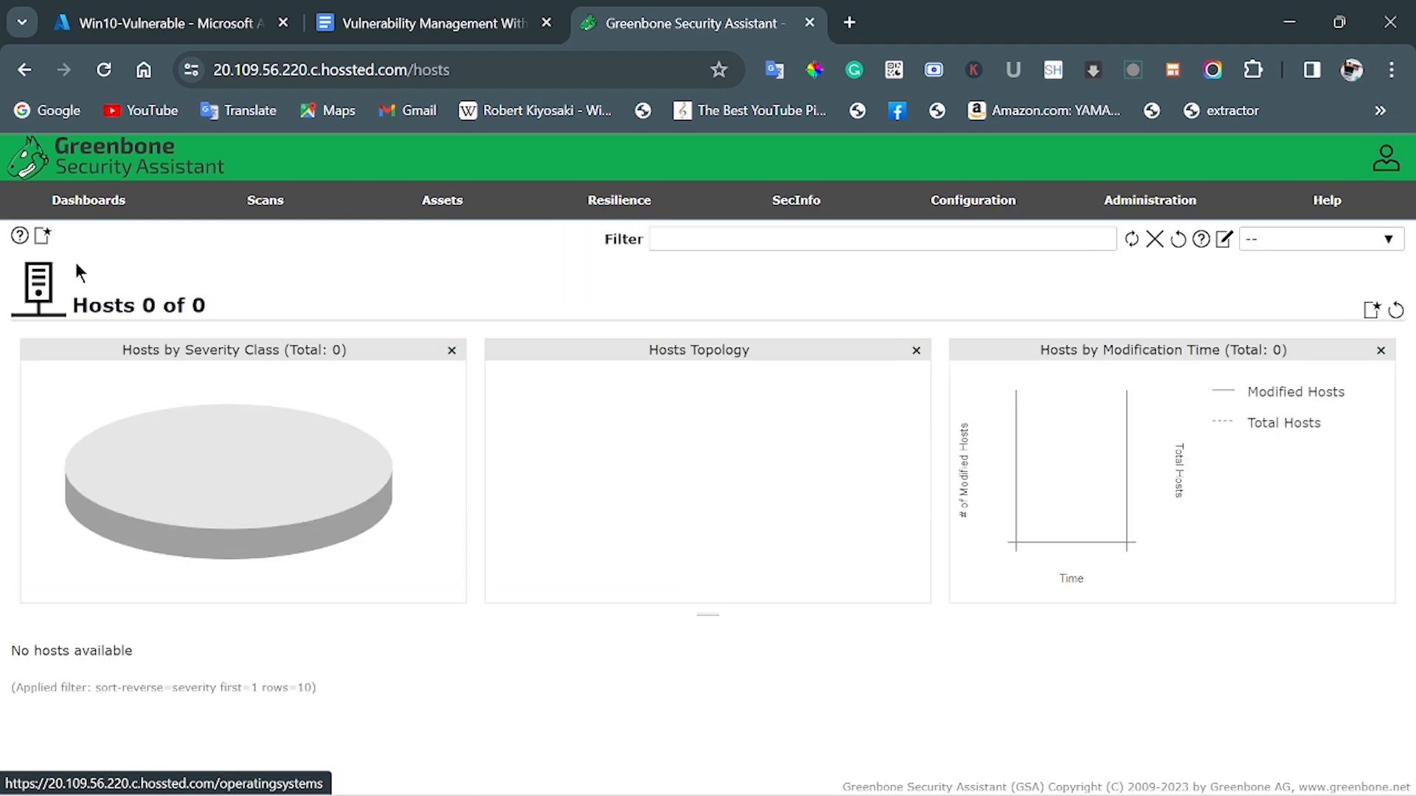
left_click(42, 238)
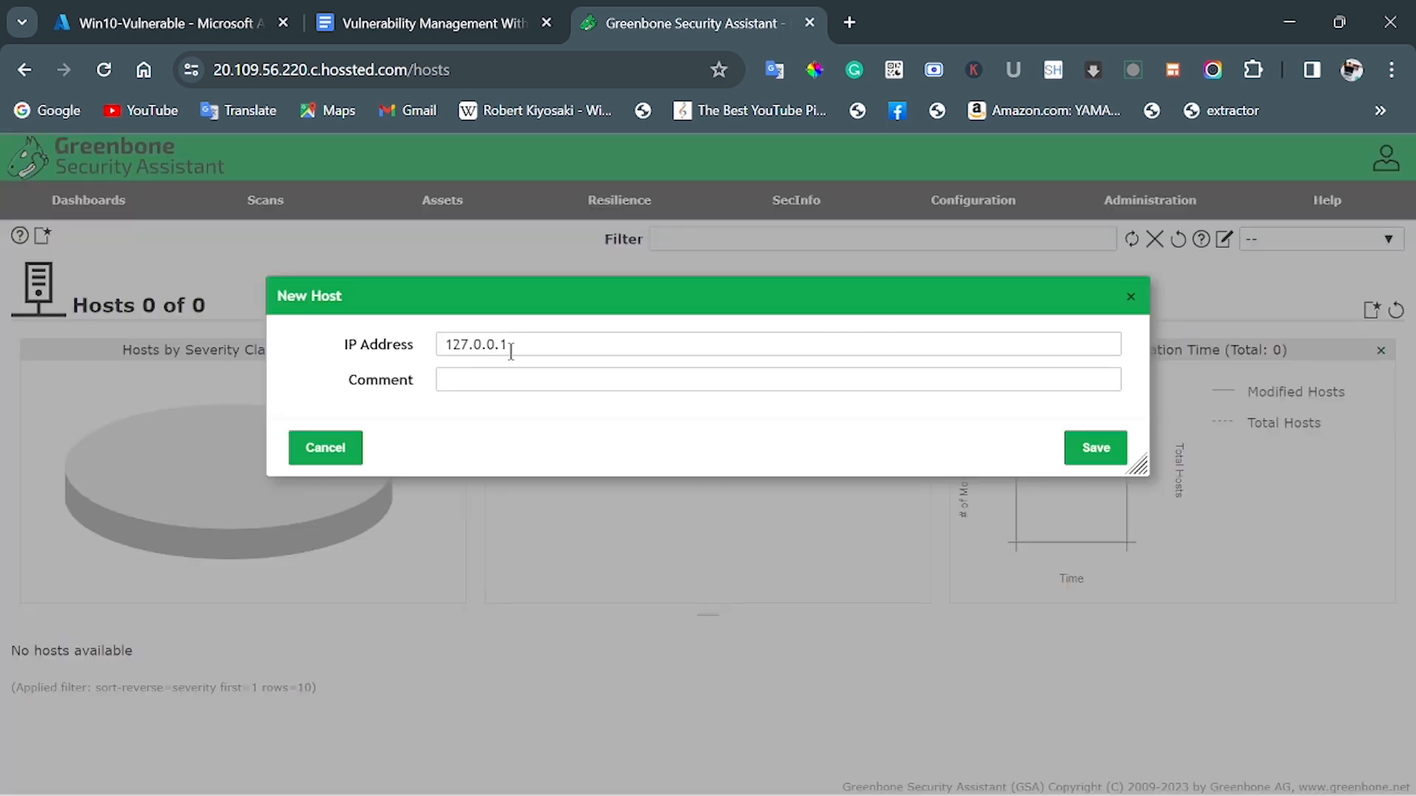
Recheck the checklist's host instructions, and copy the Win10-Vulnerable VM's private IP address from its networking properties in the Azure portal.
left_click(442, 23)
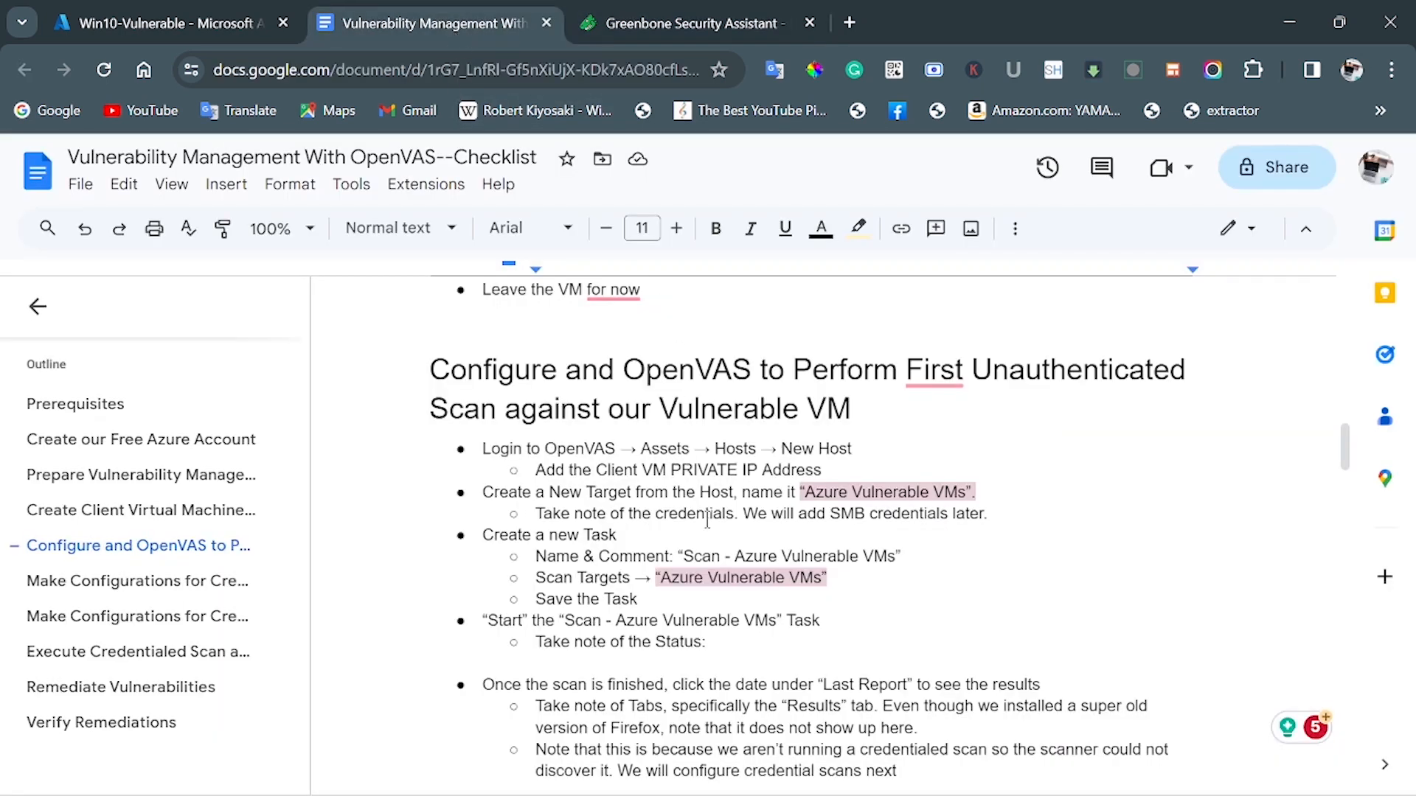
left_click(177, 35)
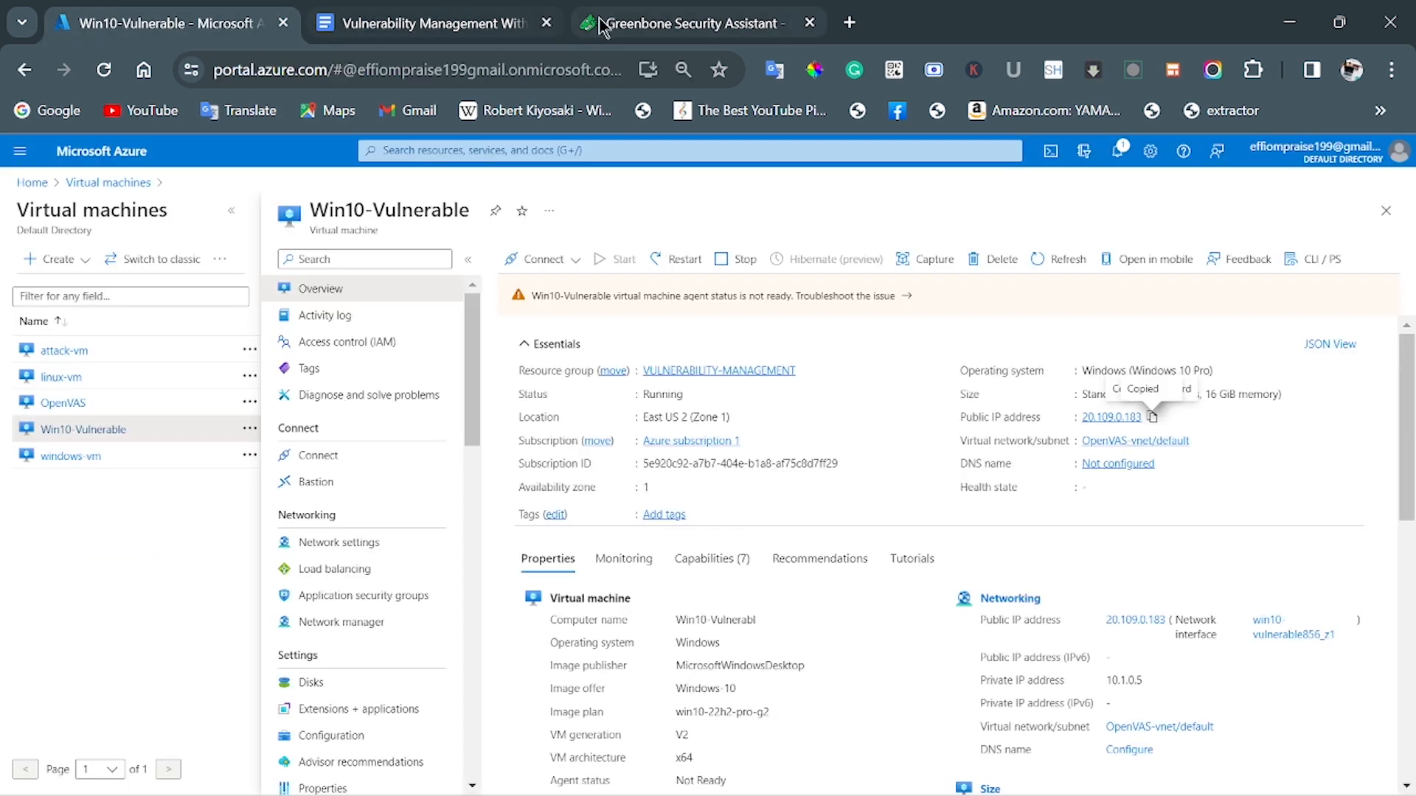
scroll(1113, 525, "down", 2)
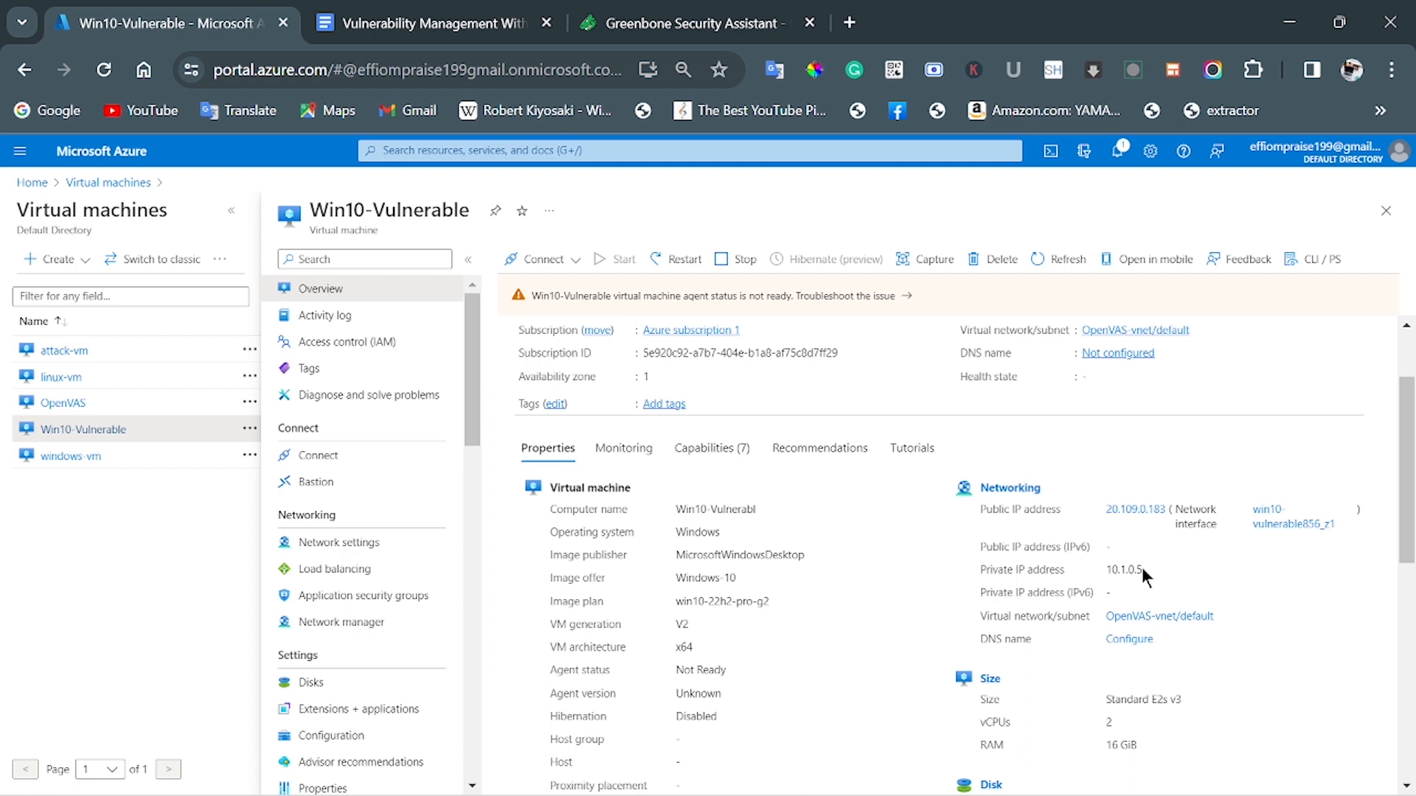
left_click_drag(1141, 570, 1119, 574)
right_click(1123, 572)
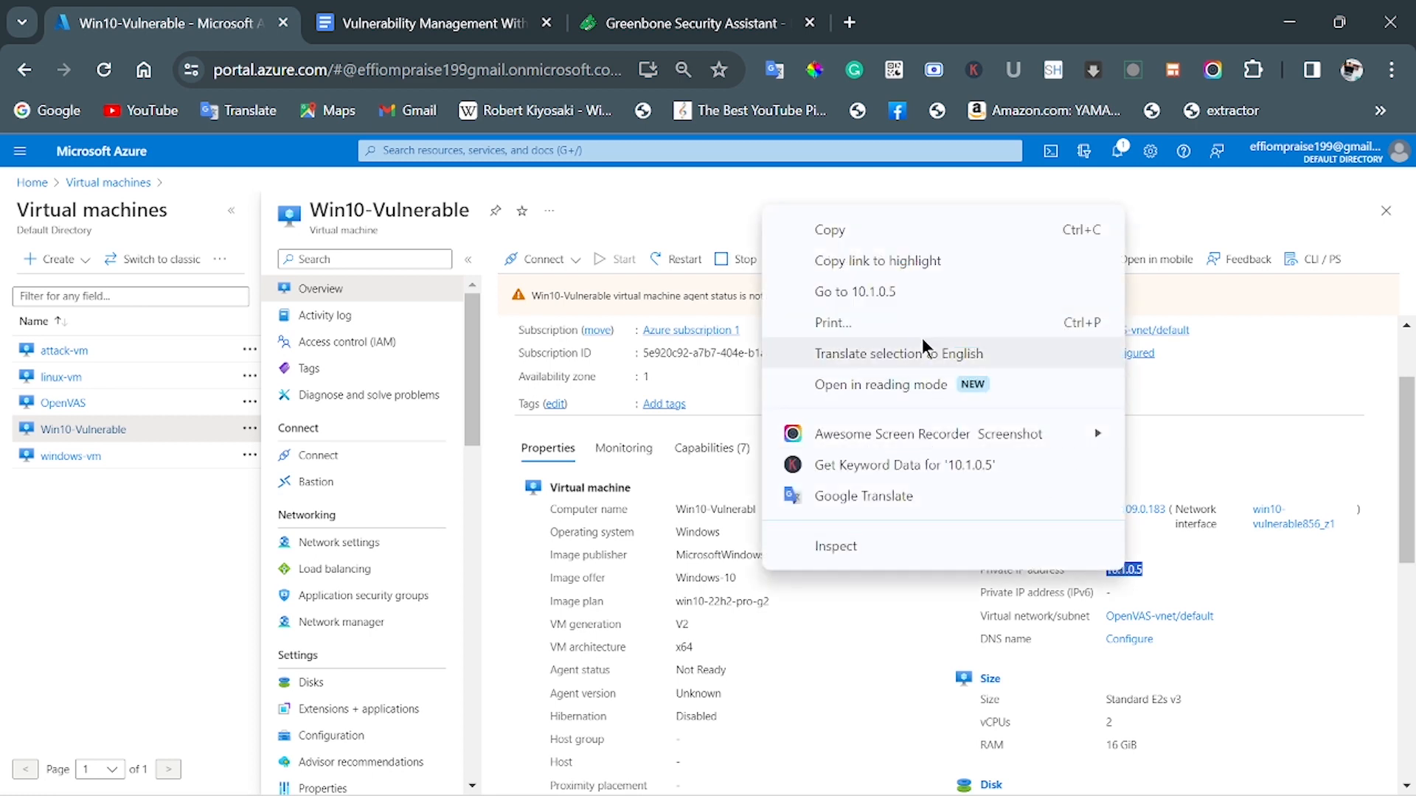
left_click(826, 237)
Replace the new host's default IP address in Greenbone with the copied private address 10.1.0.5.
left_click(613, 30)
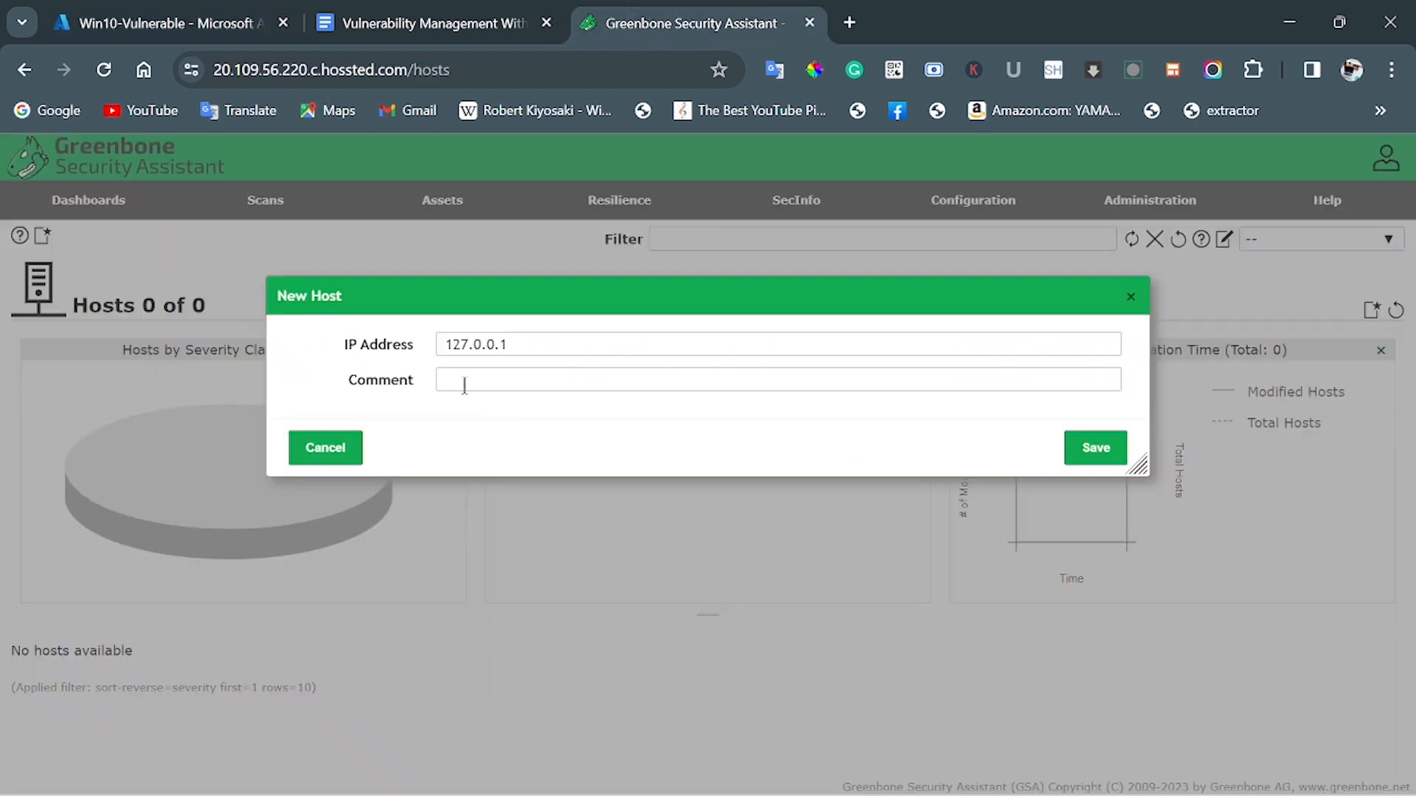
left_click_drag(584, 345, 387, 348)
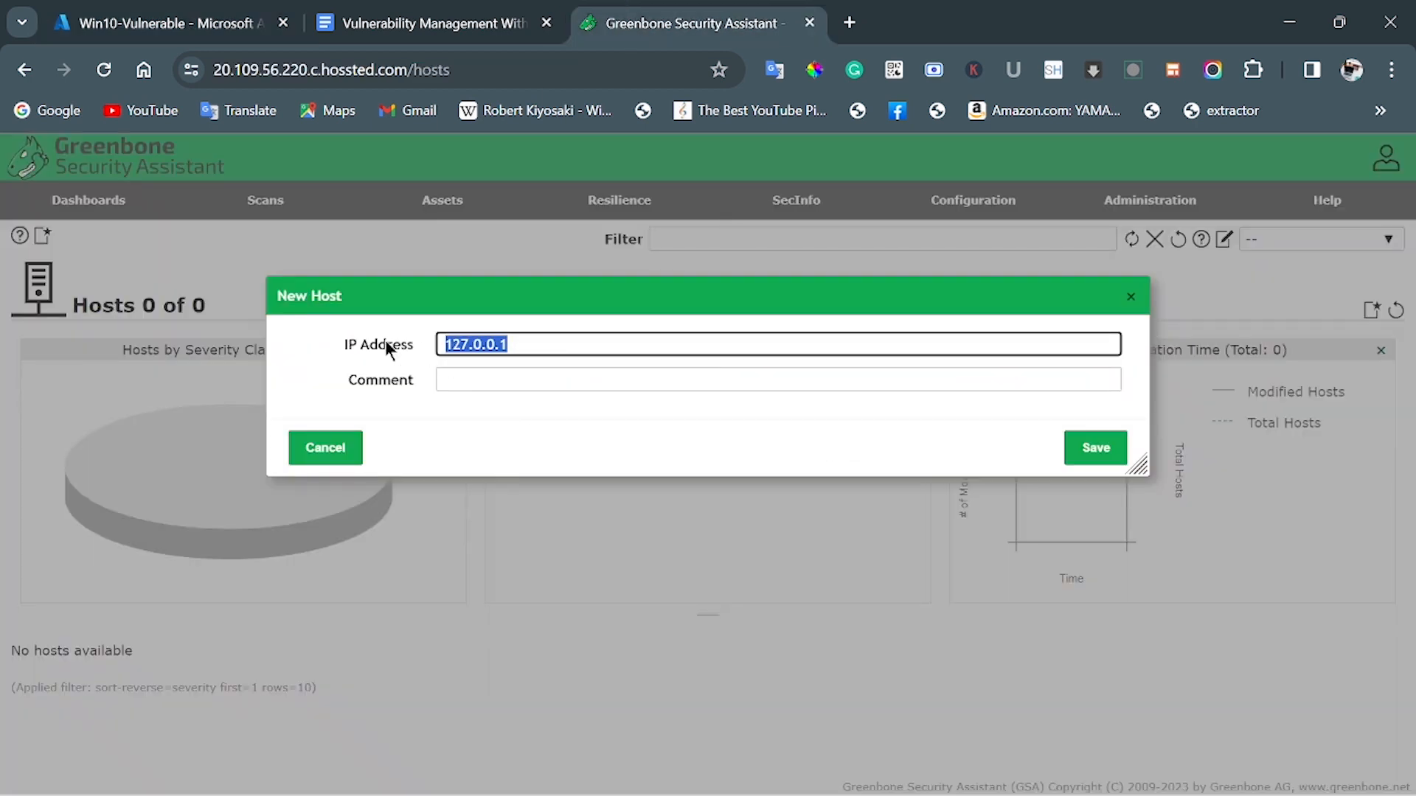
right_click(467, 337)
left_click(557, 471)
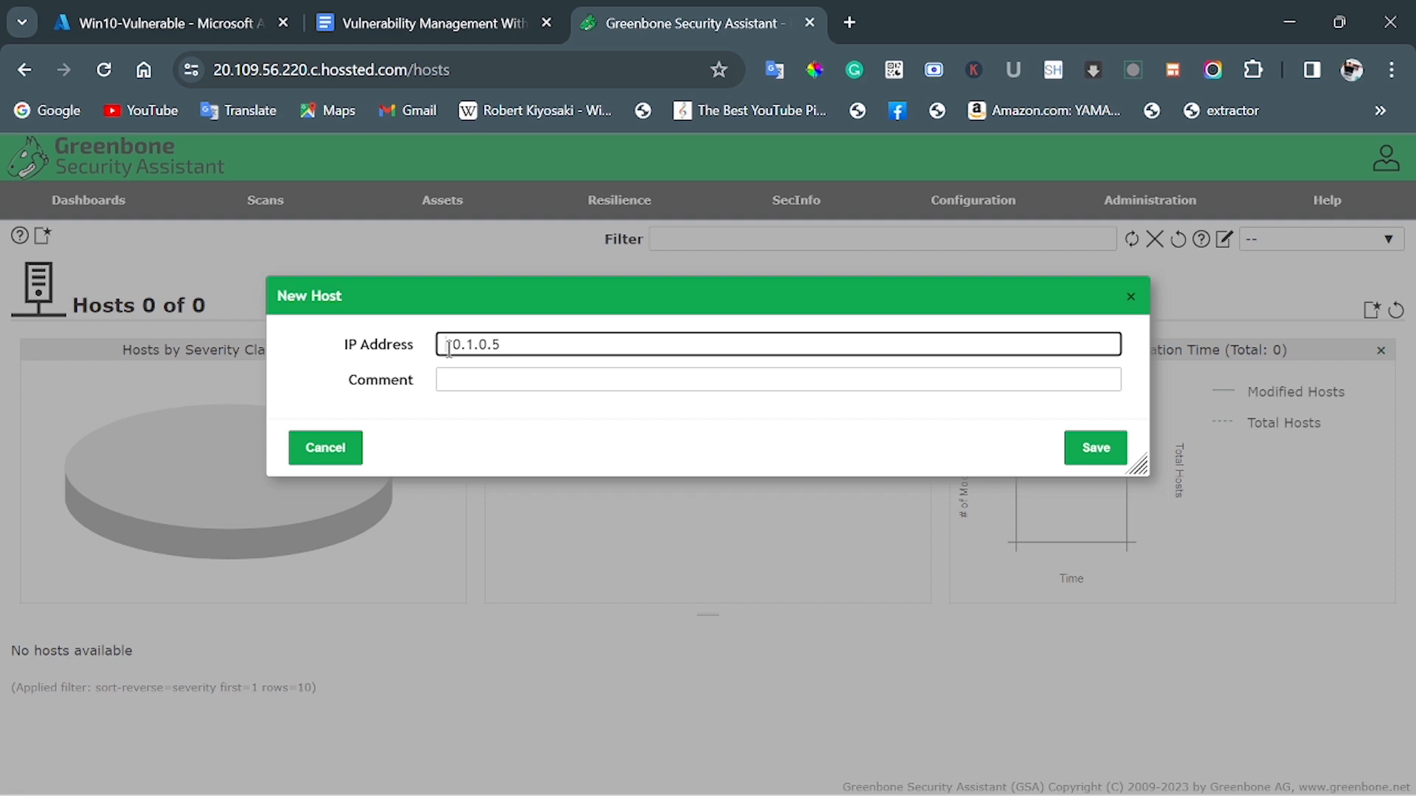
Consult the checklist's host instructions again, and enter a comment beginning with "Win10-" for the new host in Greenbone.
left_click(429, 26)
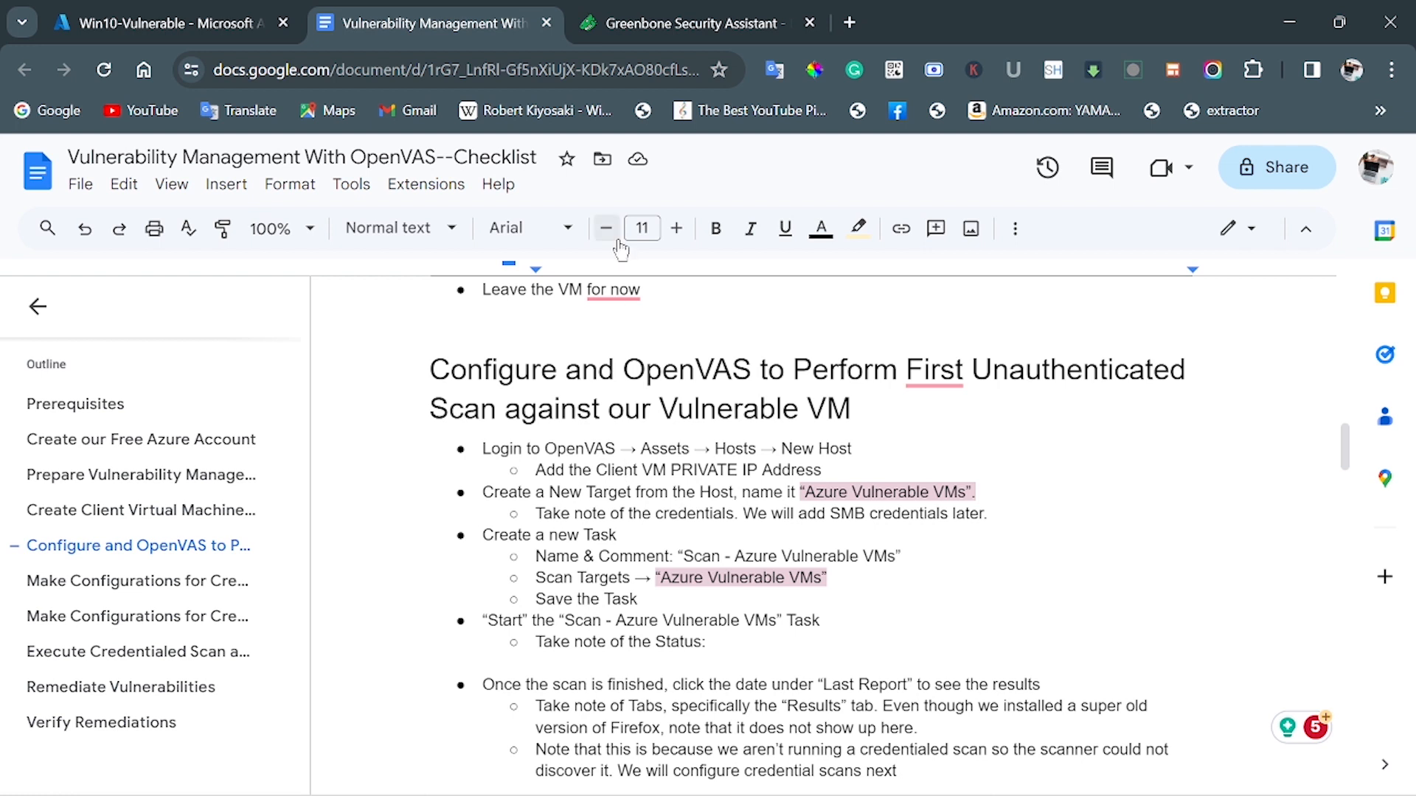
left_click(625, 31)
left_click(579, 386)
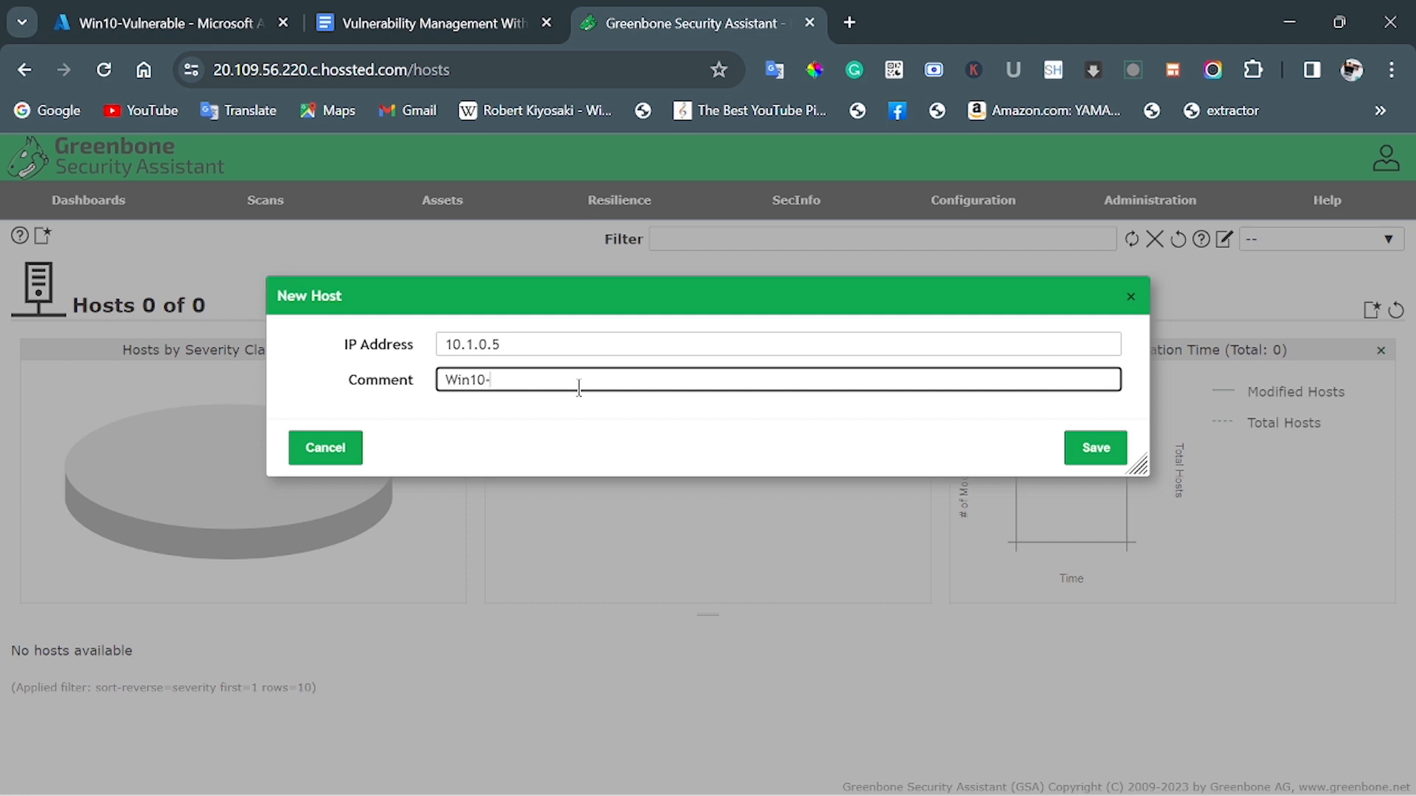
Set the new host's comment to "Win10-Vulnerable VM" and save the host.
type("Win10-Vulnerable Vm")
key("BackSpace")
type("M")
left_click(1099, 442)
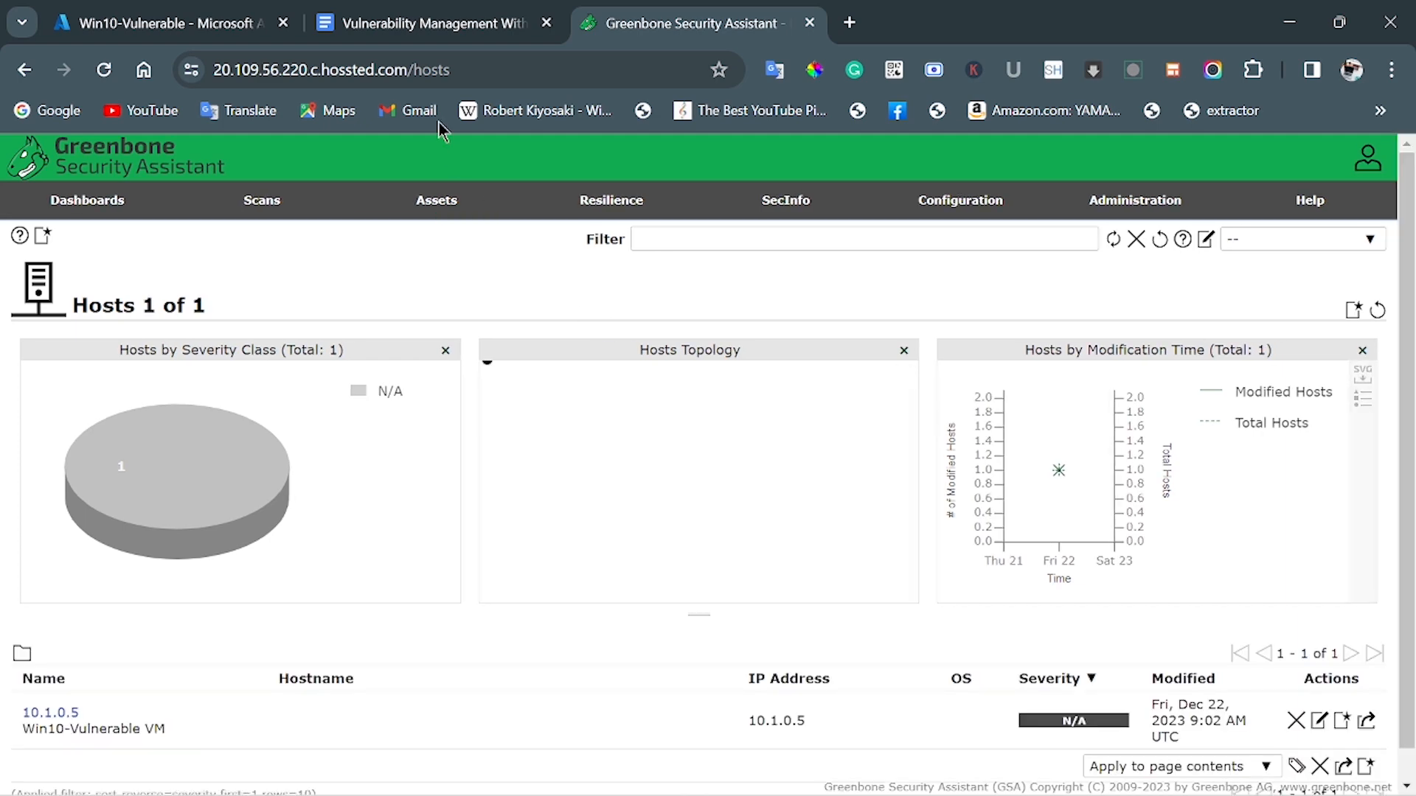
Copy the target name "Azure Vulnerable VMs" from the checklist document and return to Greenbone Security Assistant.
left_click(442, 22)
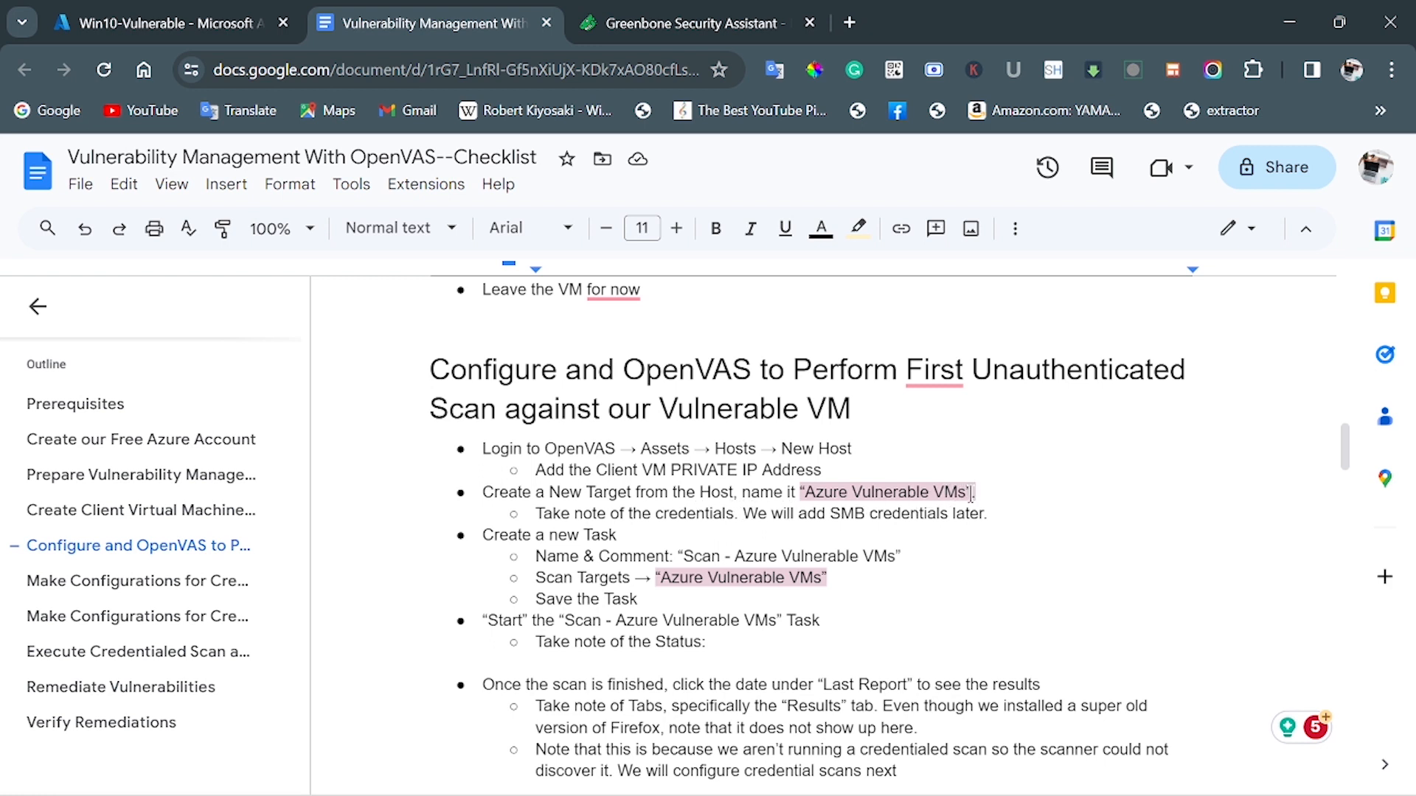
left_click_drag(966, 494, 814, 498)
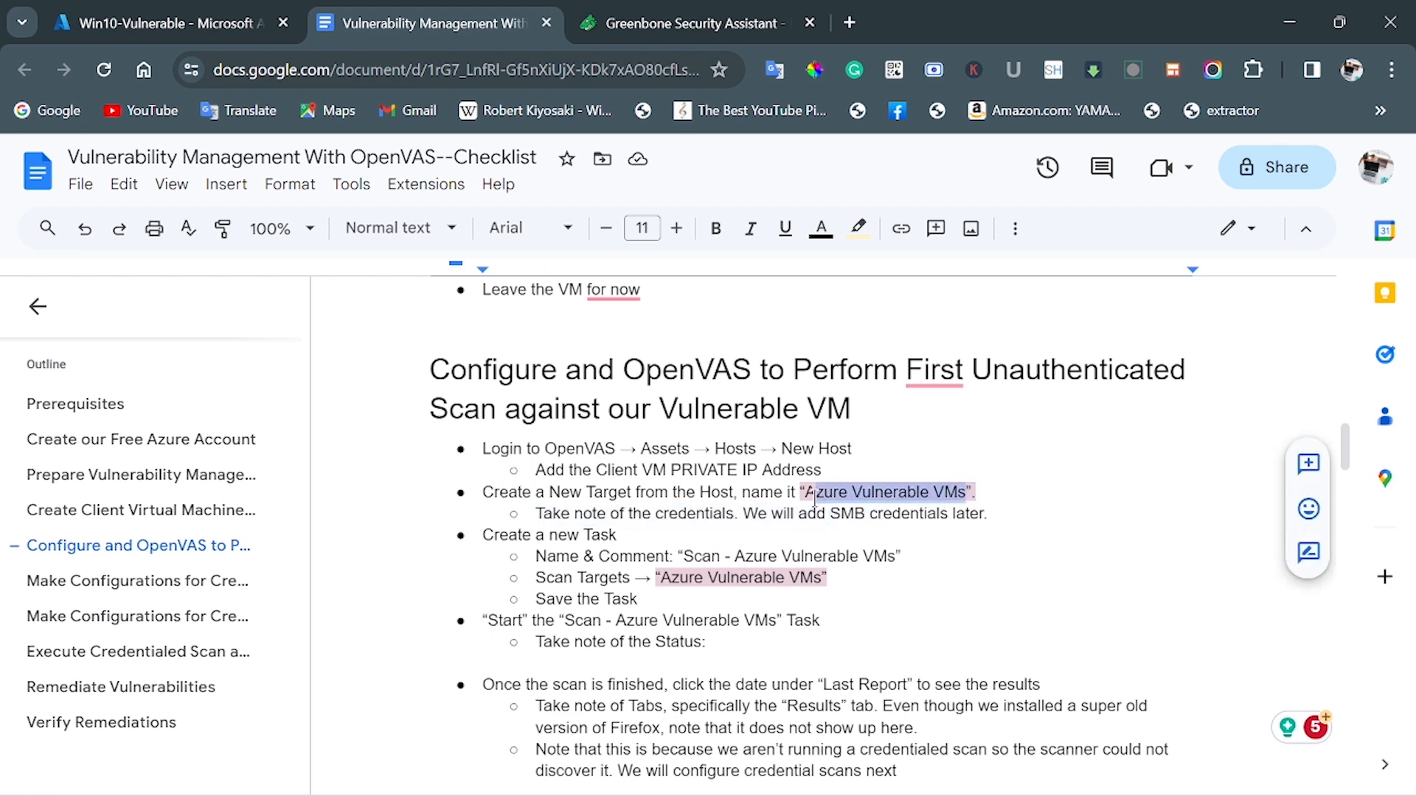
right_click(813, 494)
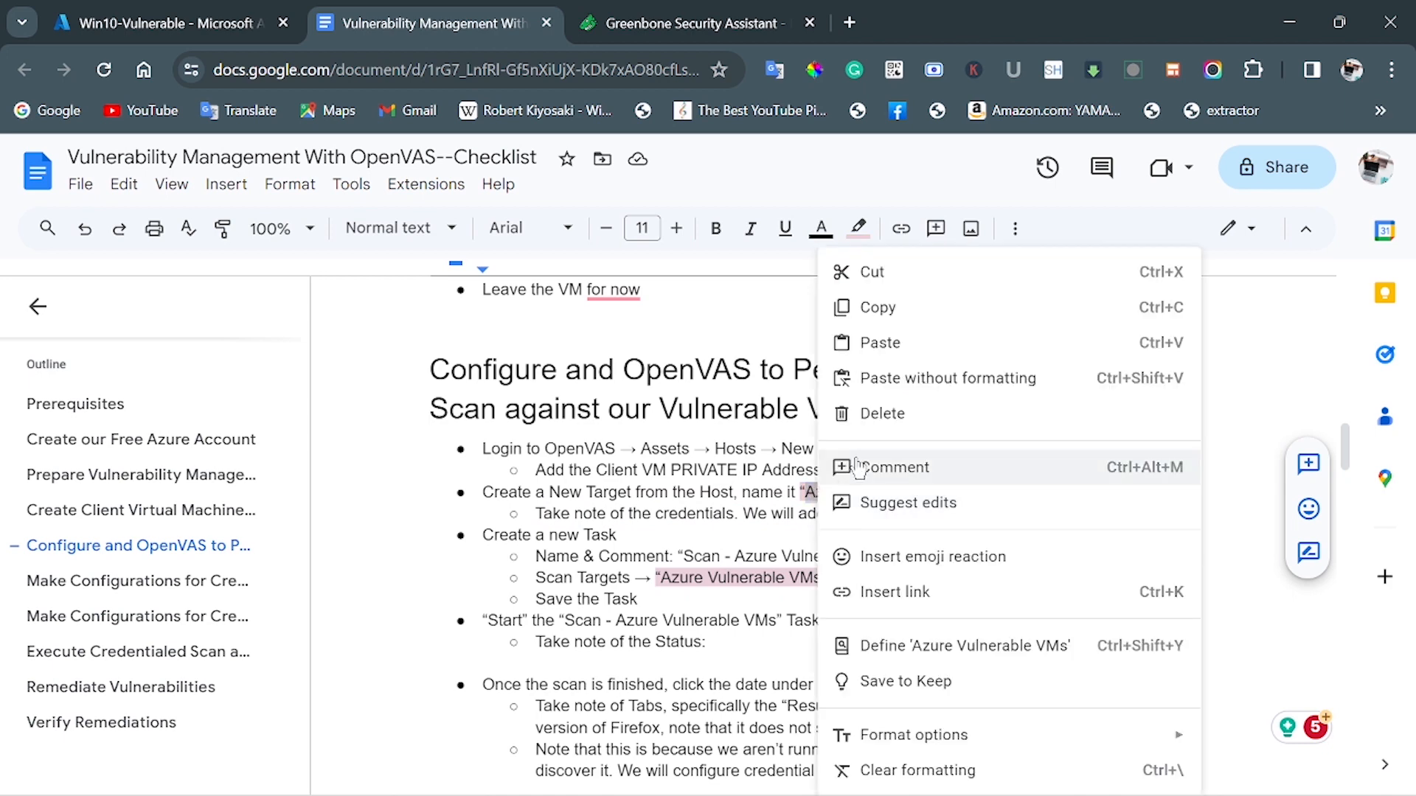
left_click(870, 328)
left_click(686, 23)
Create a new target from host 10.1.0.5, with "Azure Vulnerable VMs" as both its name and comment.
mouse_move(756, 241)
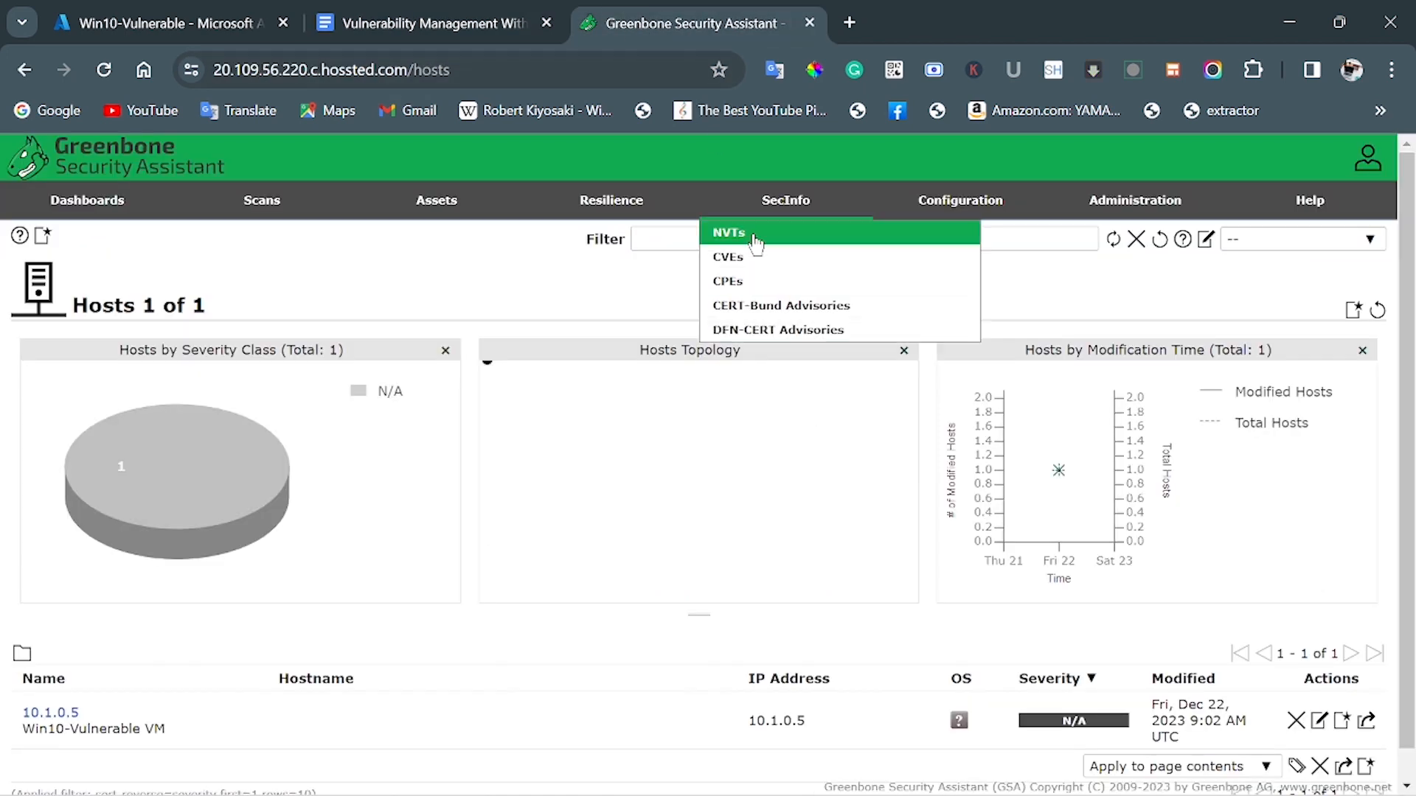
scroll(783, 516, "down", 1)
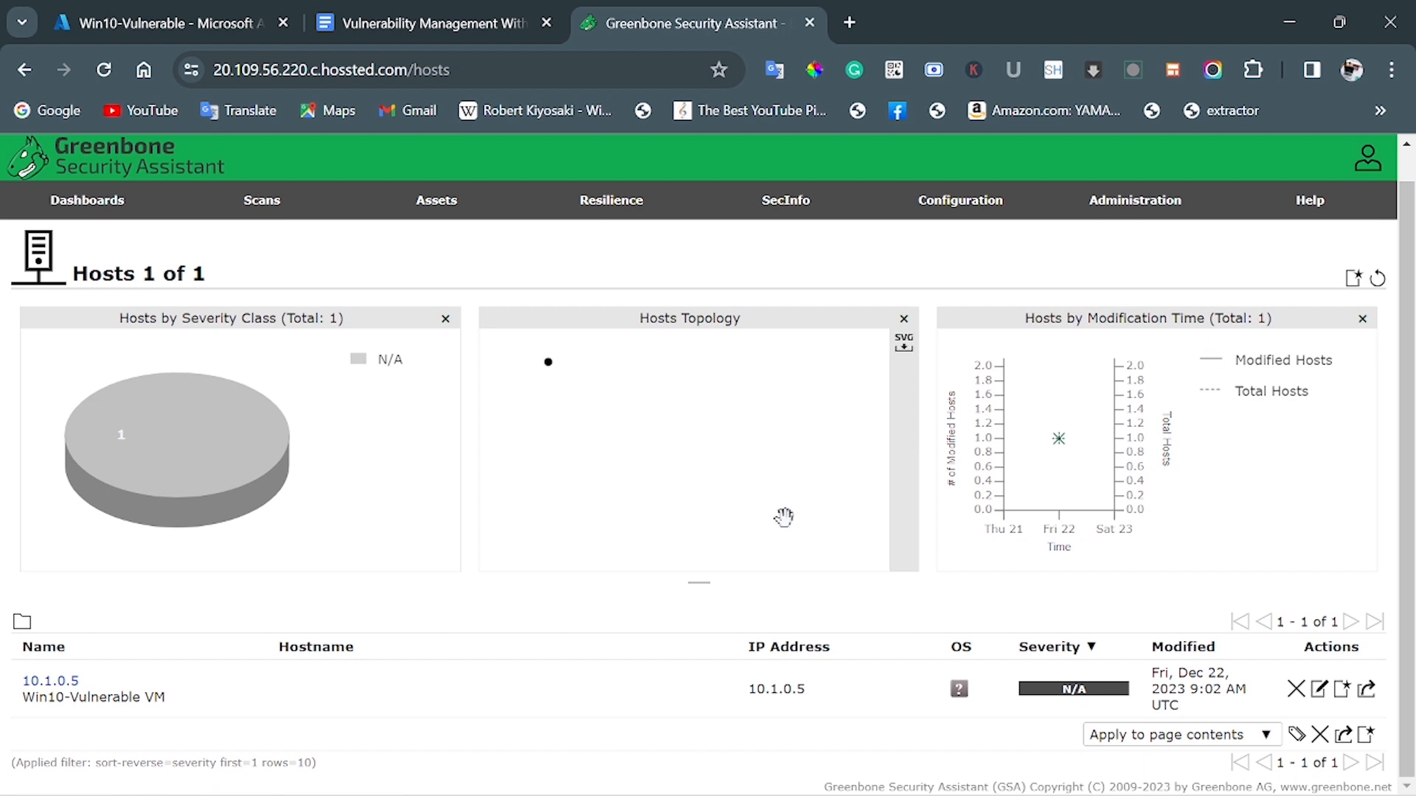
left_click(1341, 689)
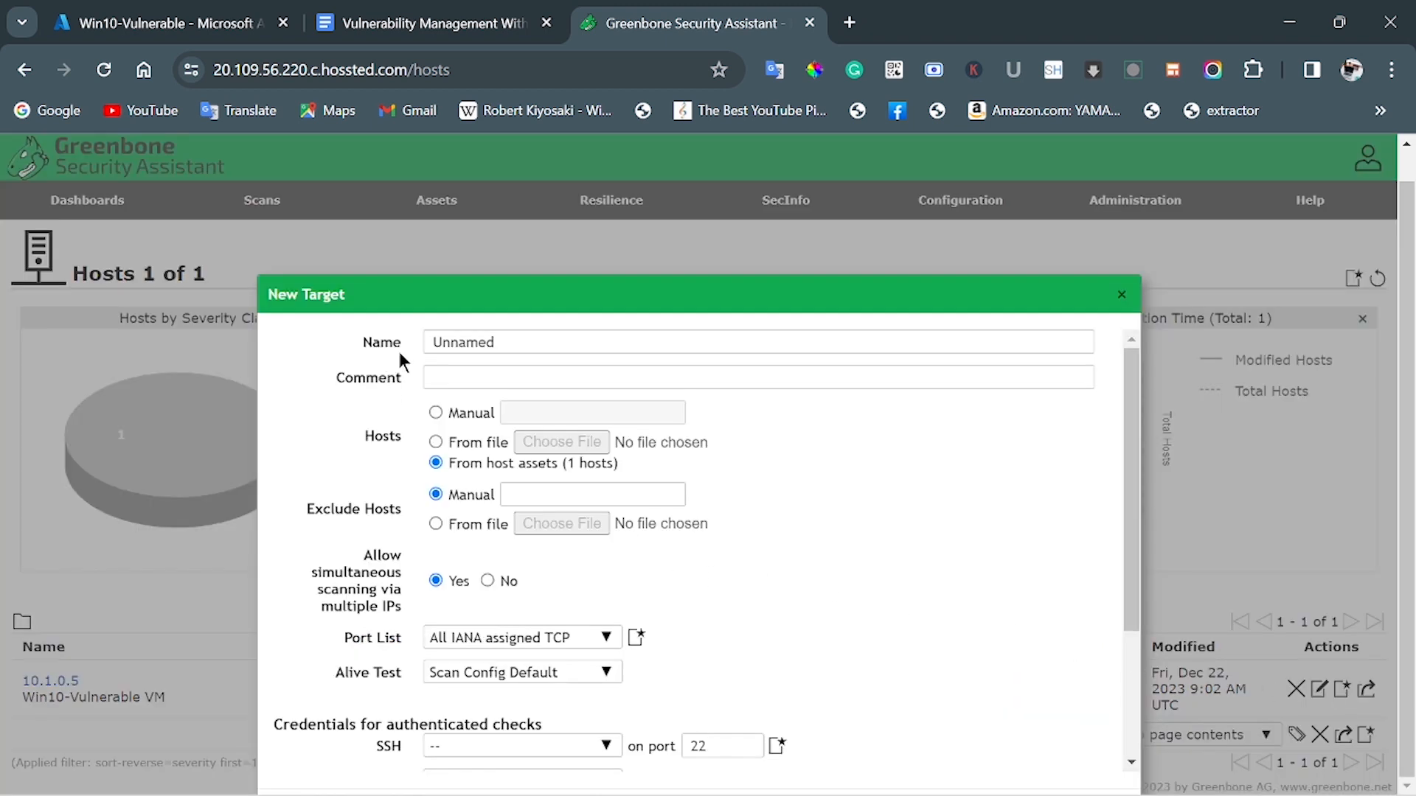
double_click(498, 342)
right_click(445, 343)
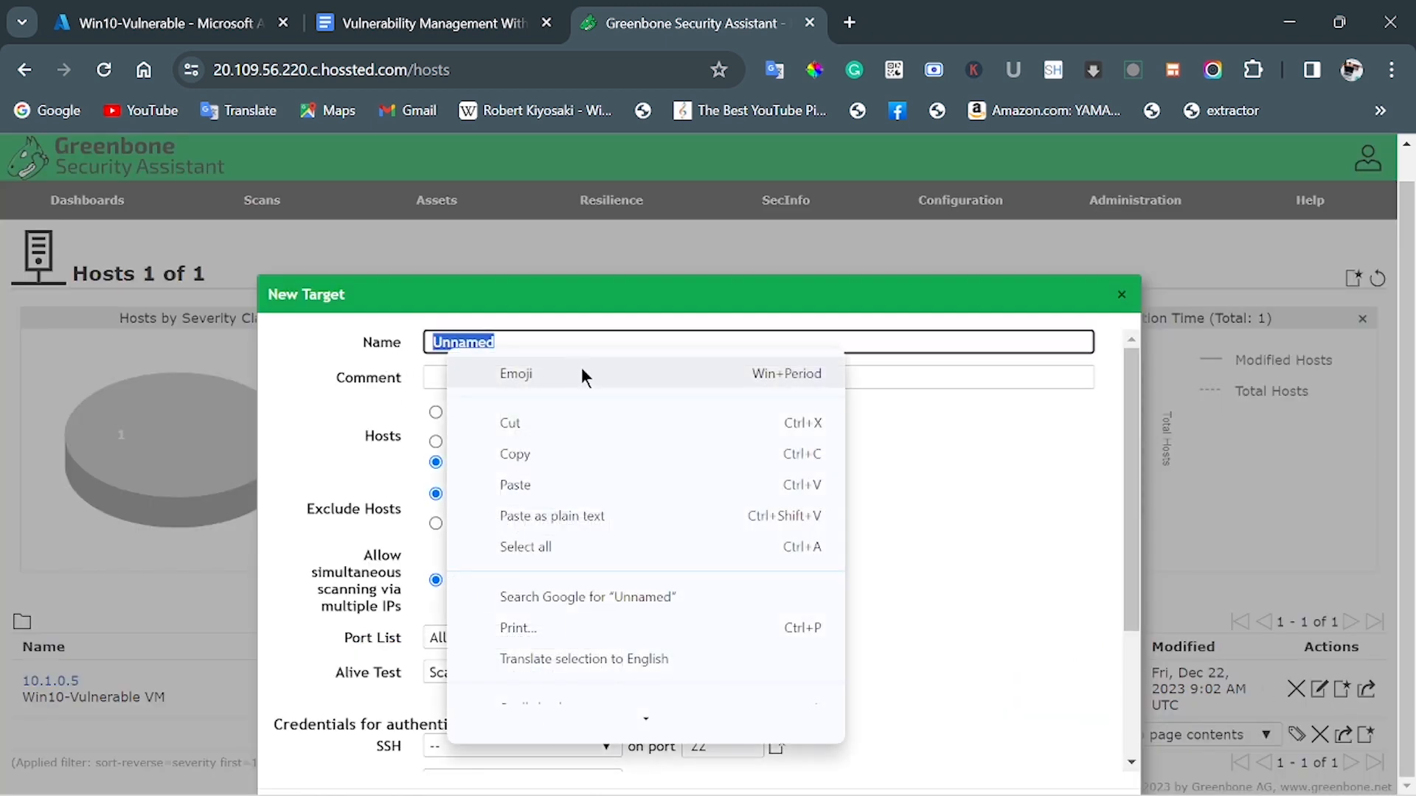
left_click(569, 485)
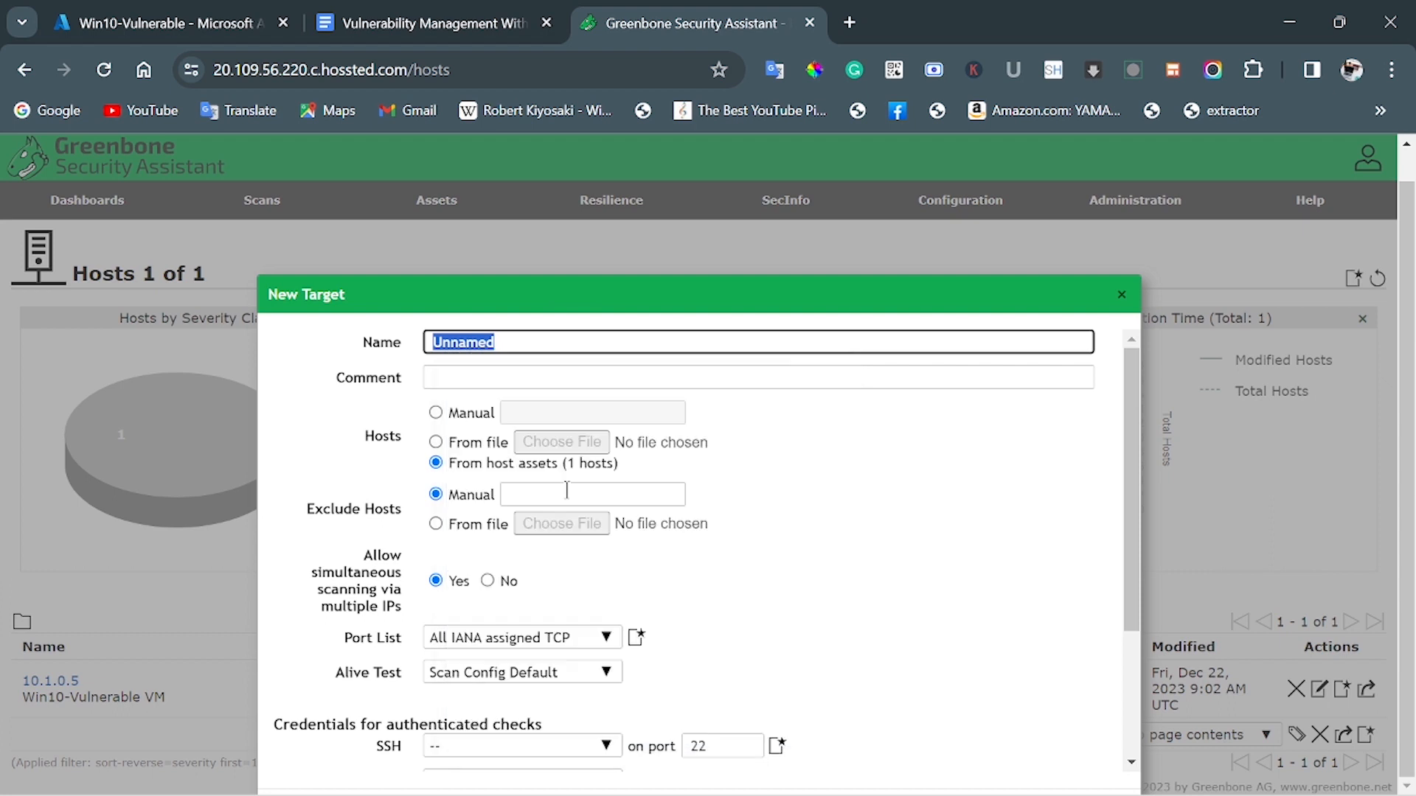
left_click(459, 378)
right_click(462, 379)
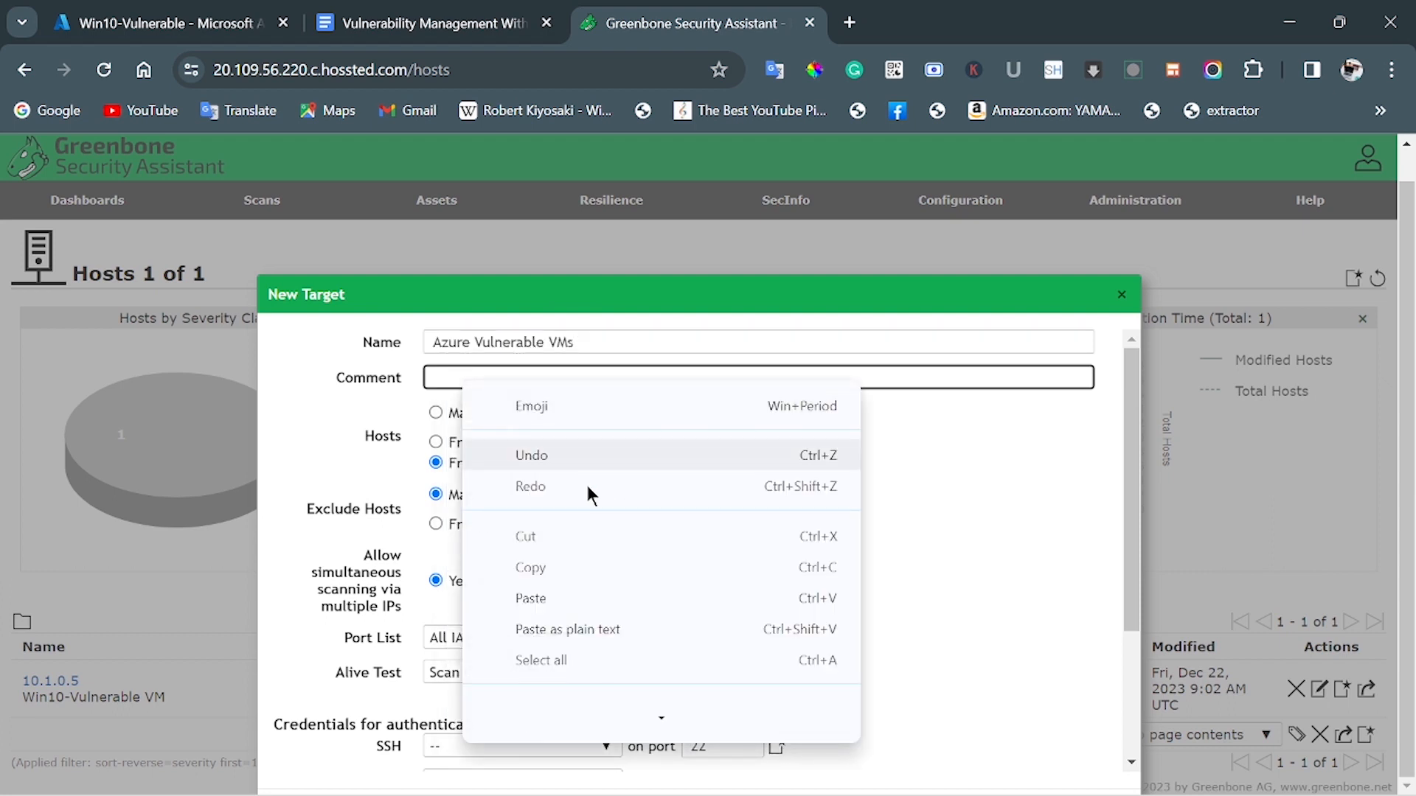
left_click(565, 601)
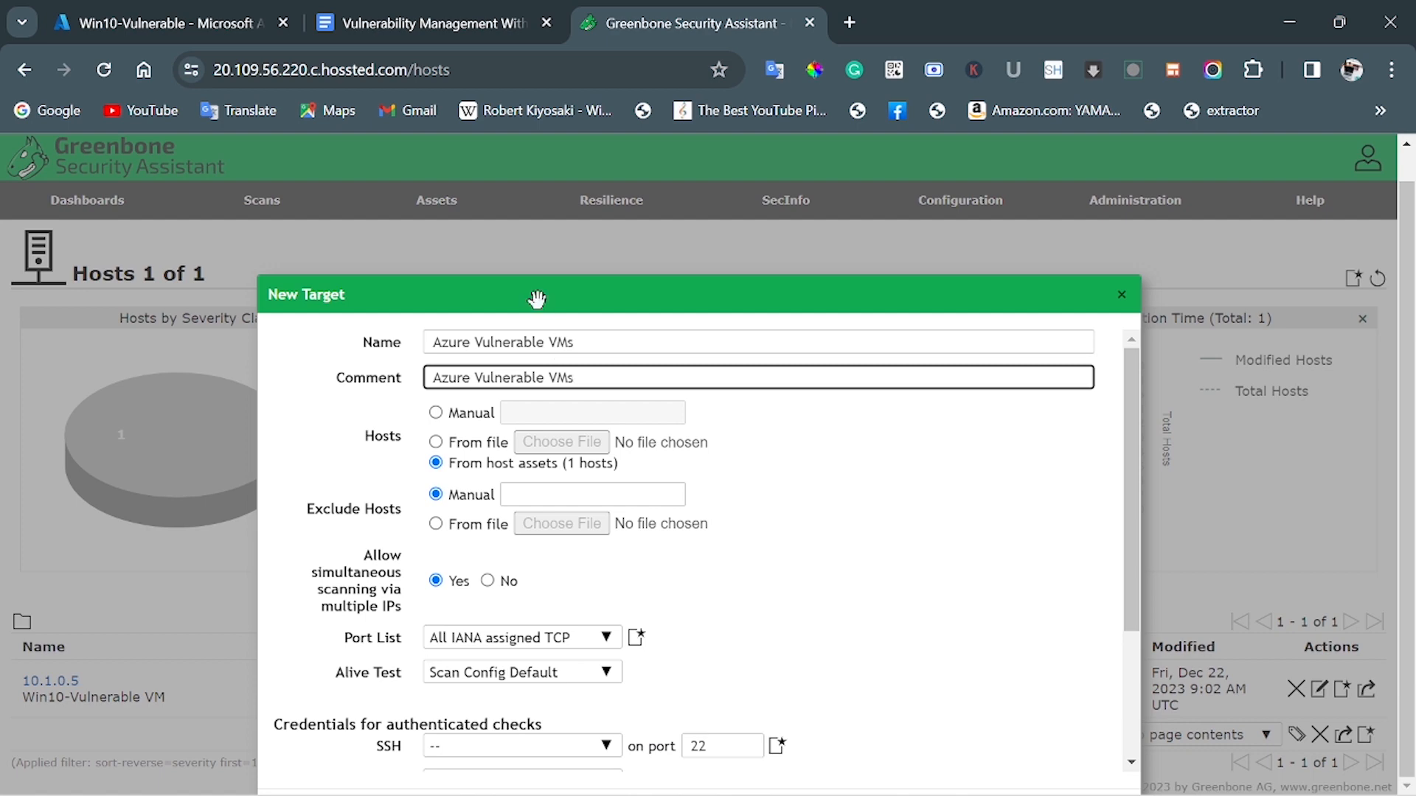
Compare the new target with the checklist, review its credential settings, and save it with the default options.
left_click_drag(537, 294, 498, 150)
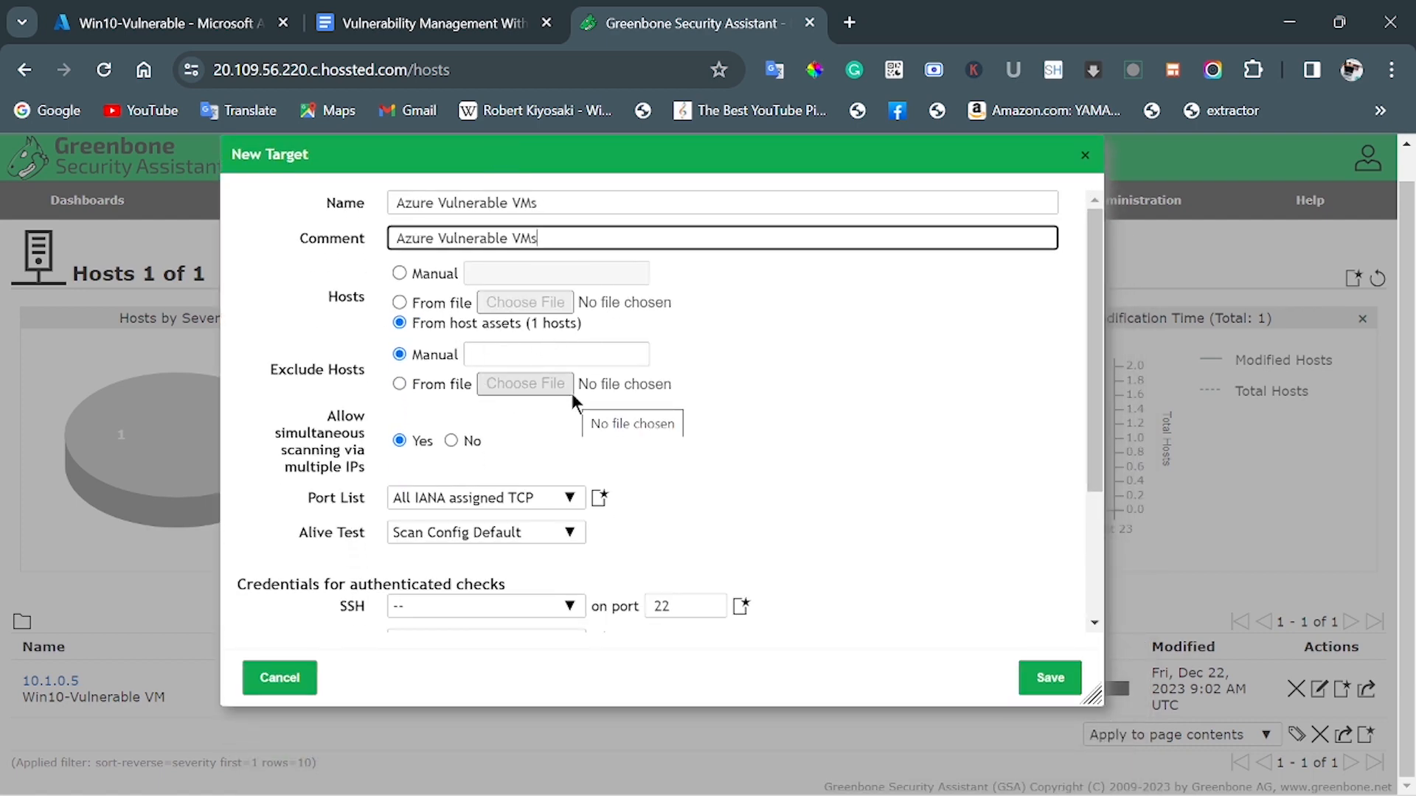
left_click(509, 25)
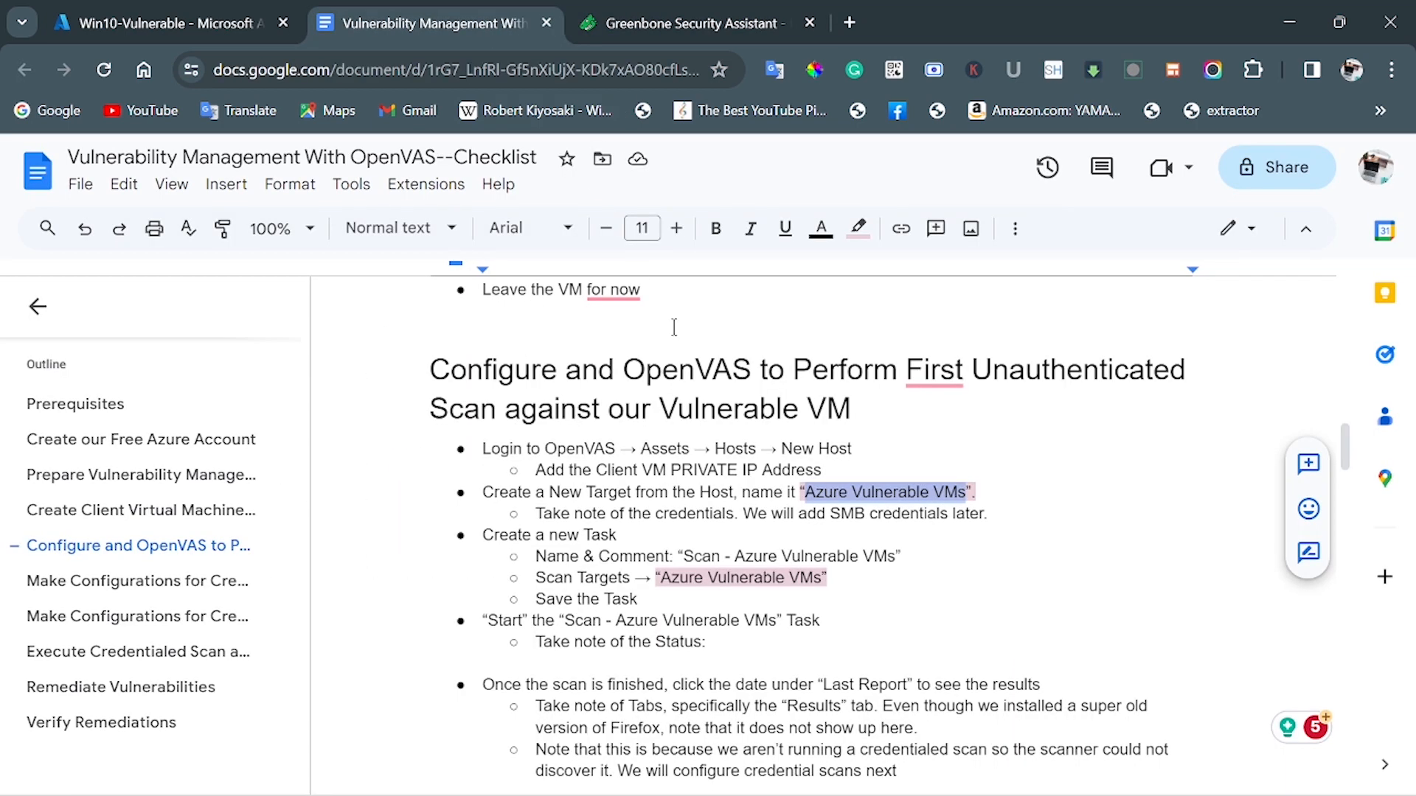
left_click(667, 27)
scroll(1091, 603, "down", 1)
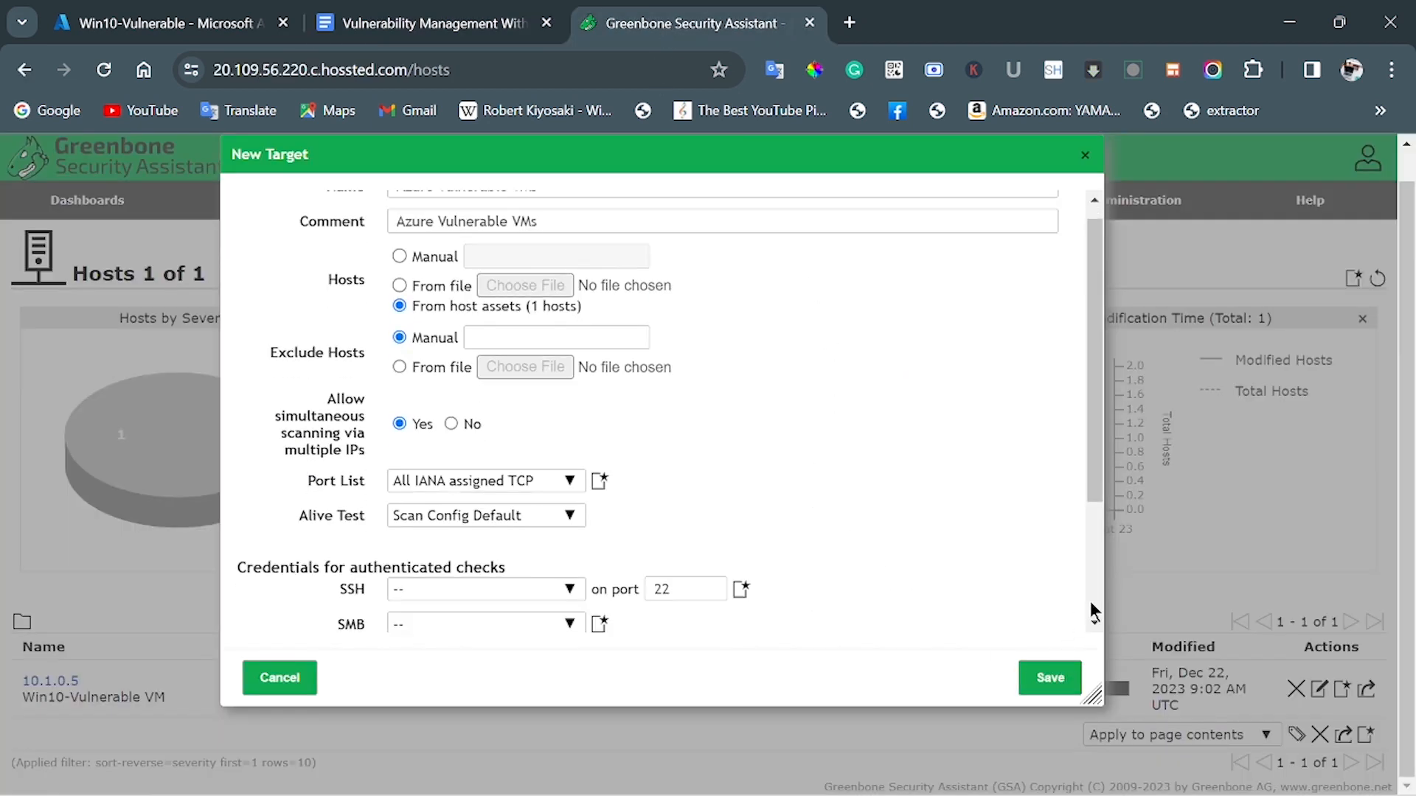
scroll(1091, 604, "down", 2)
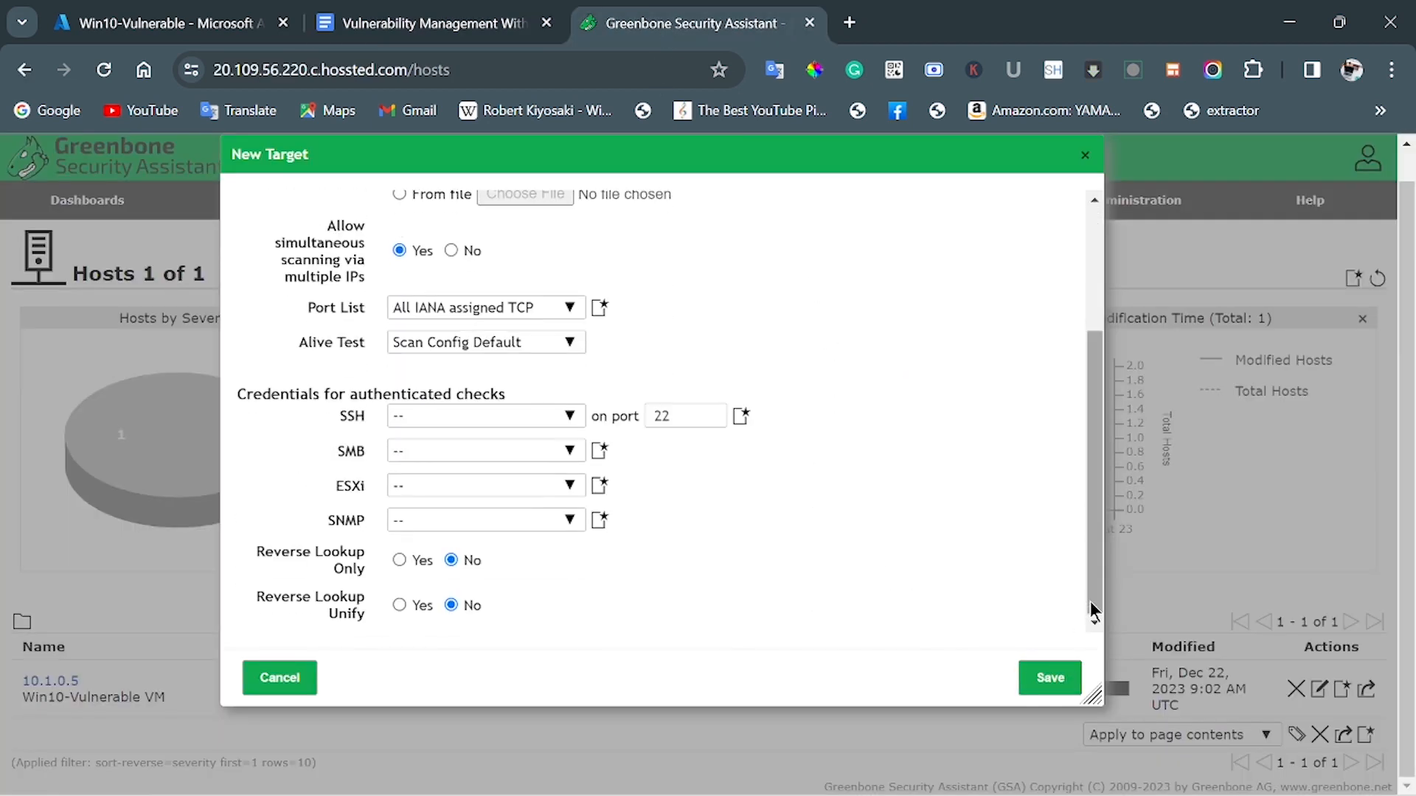
left_click(1039, 691)
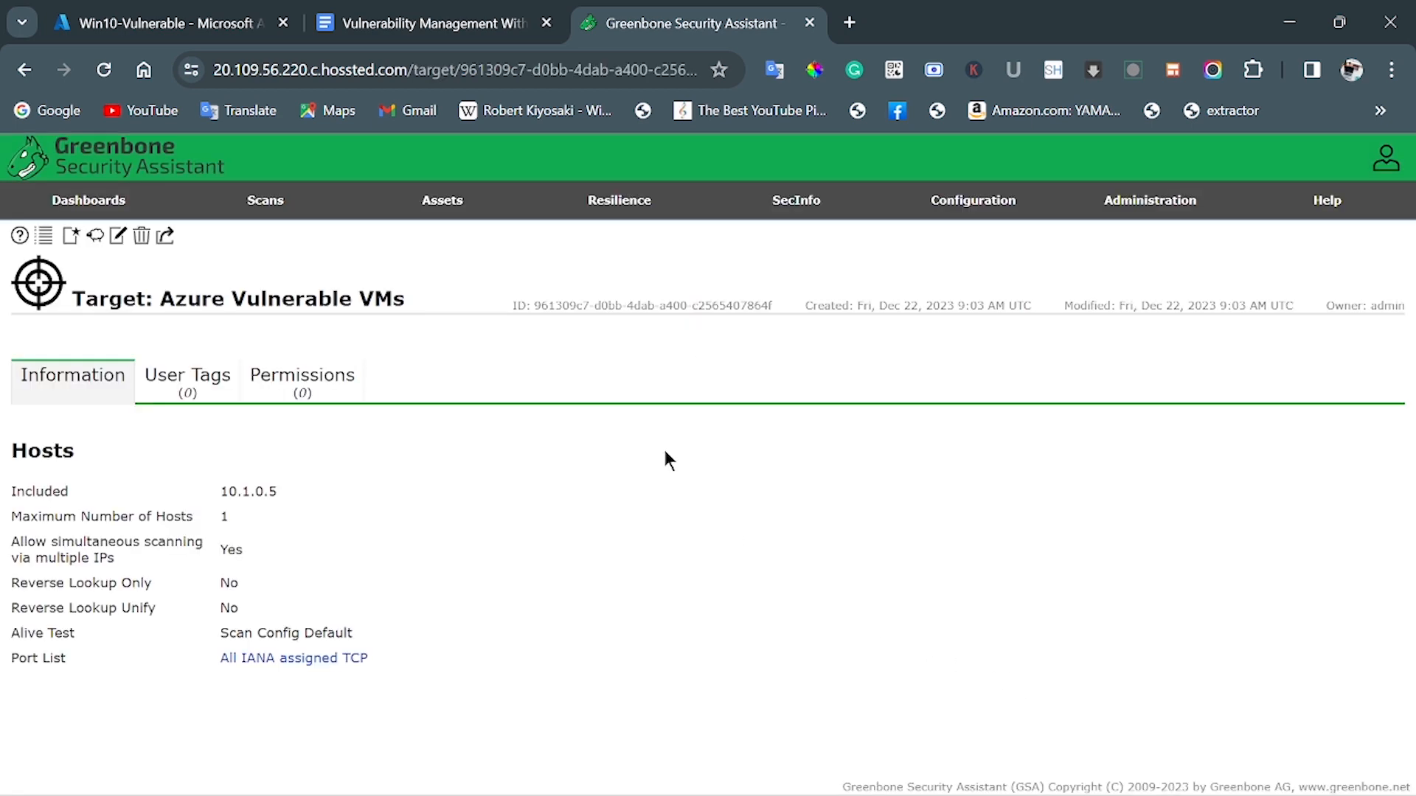
Copy the task name "Scan - Azure Vulnerable VMs" from the checklist document and return to Greenbone Security Assistant.
left_click(428, 31)
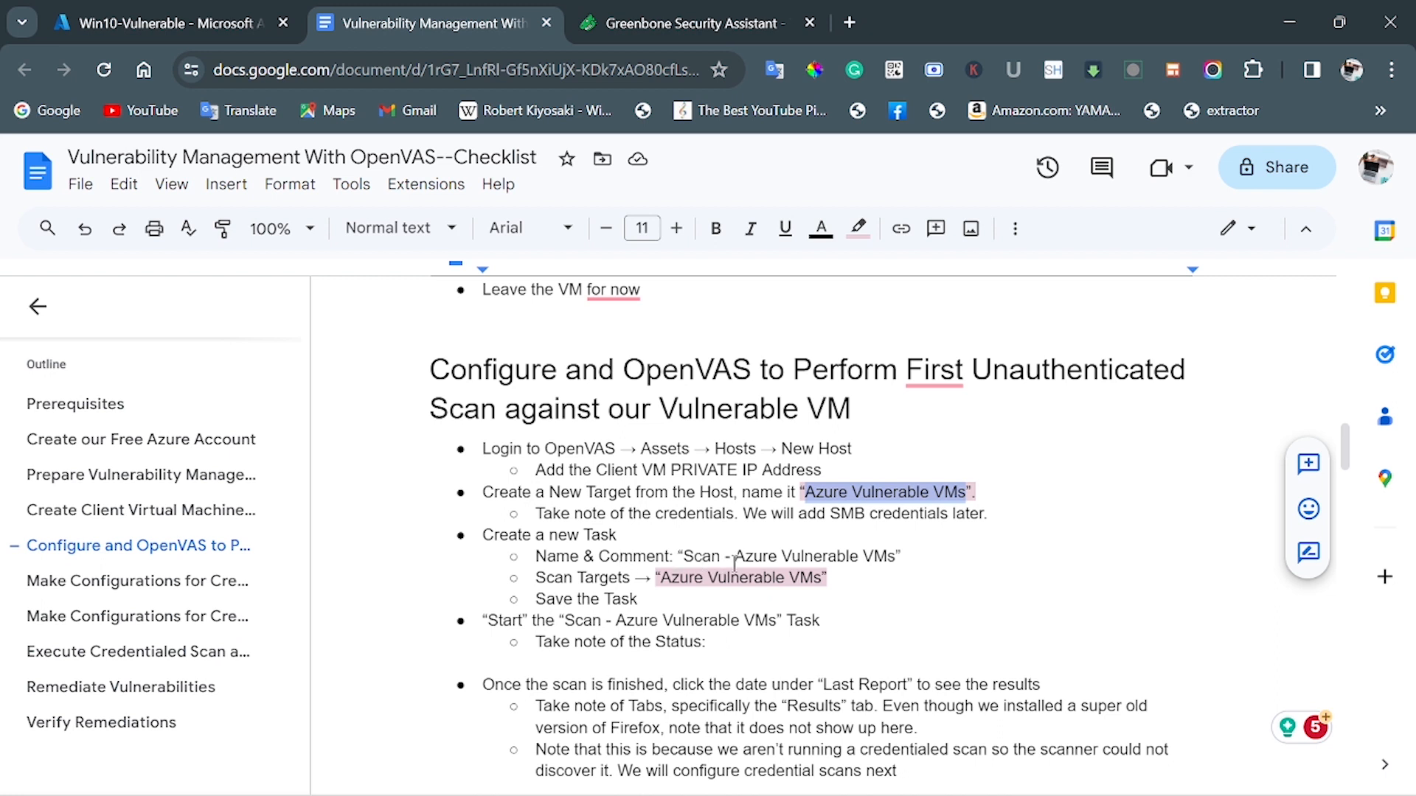
left_click_drag(891, 560, 690, 562)
key("ctrl+c")
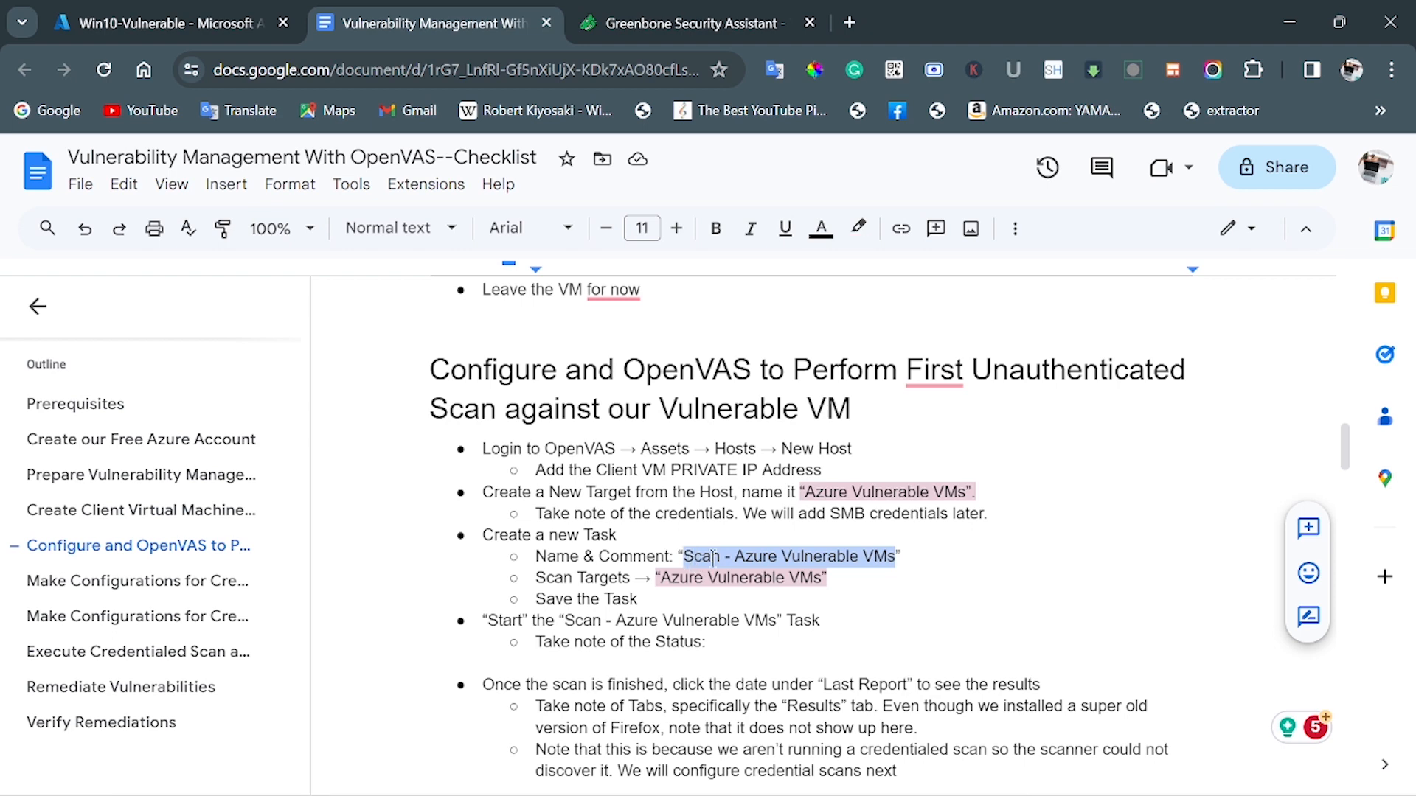
right_click(714, 560)
left_click(813, 314)
left_click(661, 30)
Start a new scan task with "Scan - Azure Vulnerable VMs" as both its name and comment.
mouse_move(266, 207)
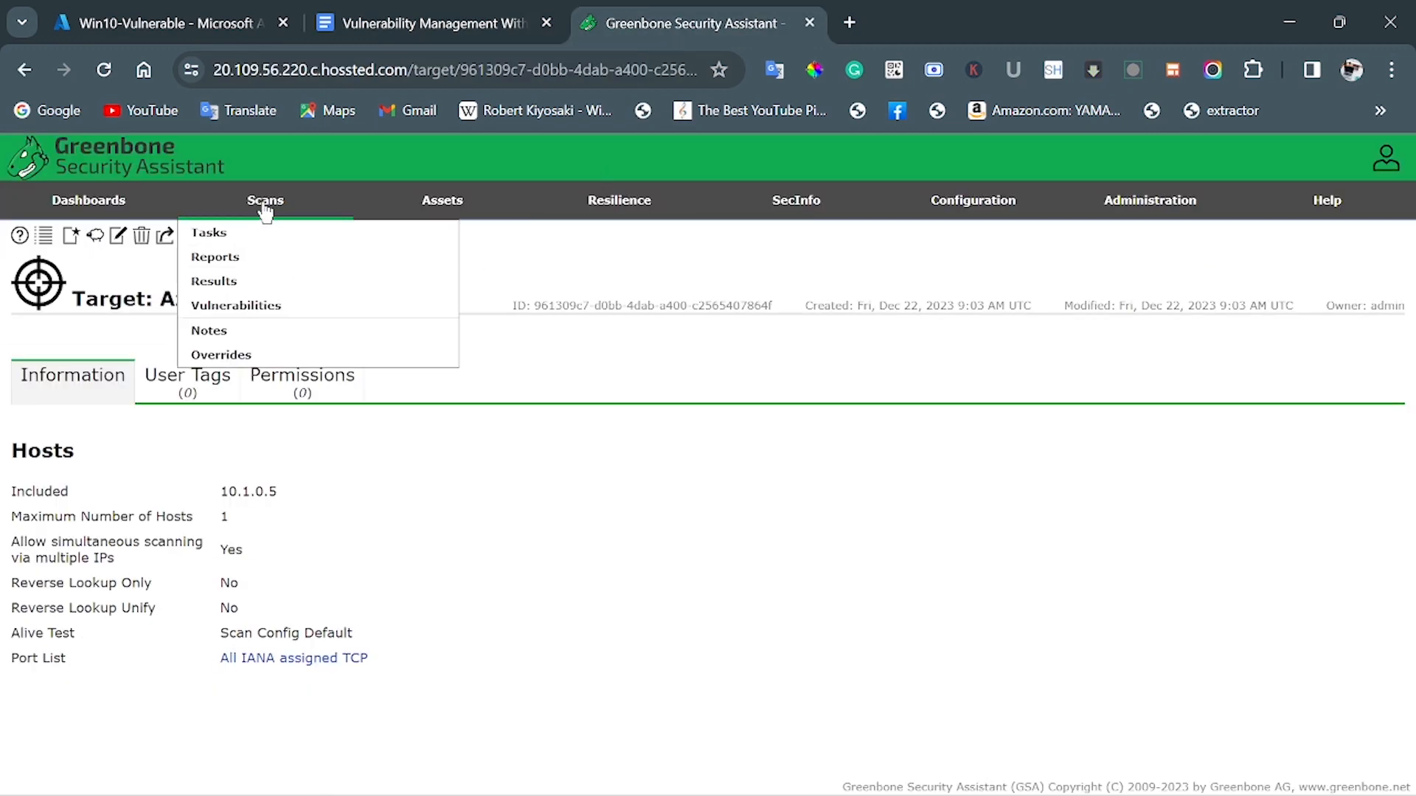
left_click(246, 234)
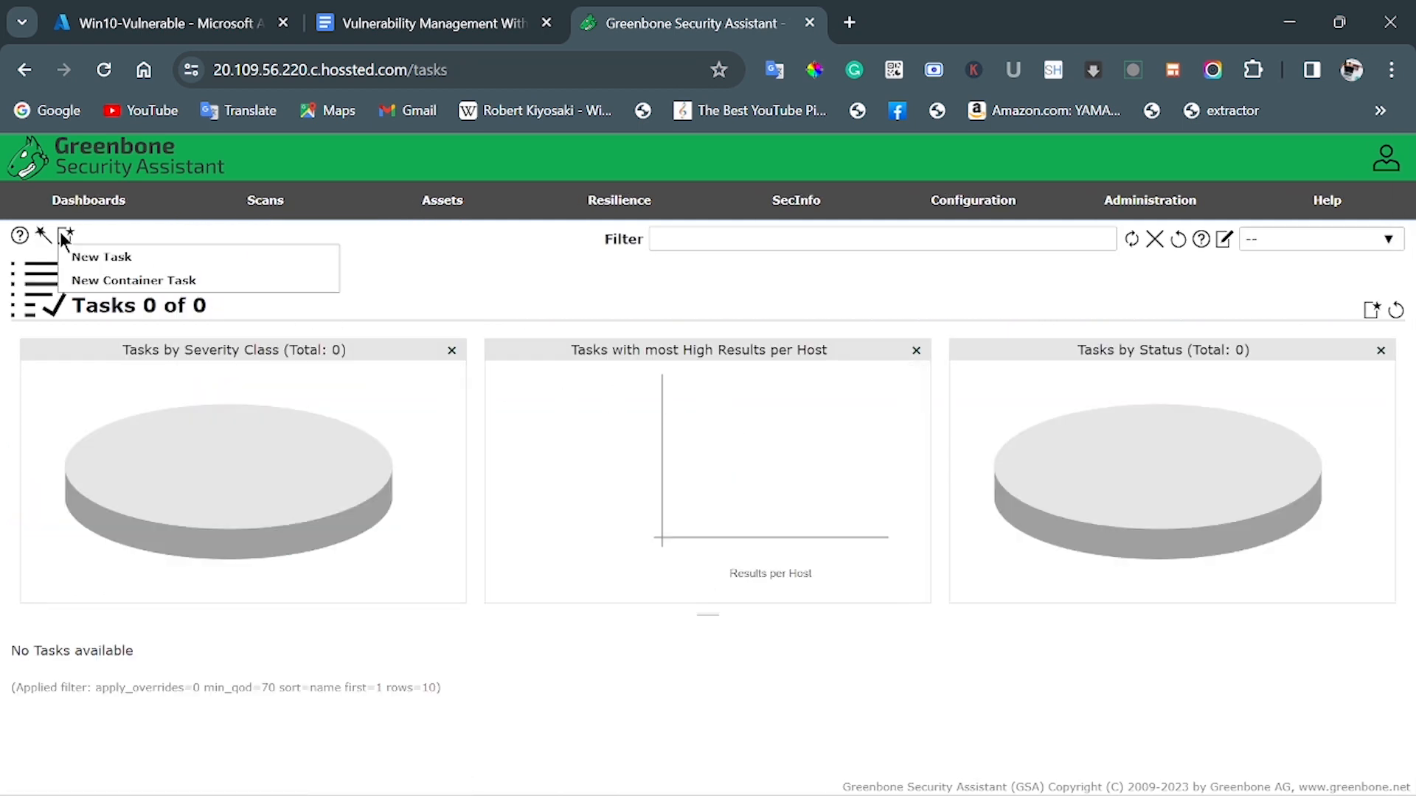
mouse_move(65, 234)
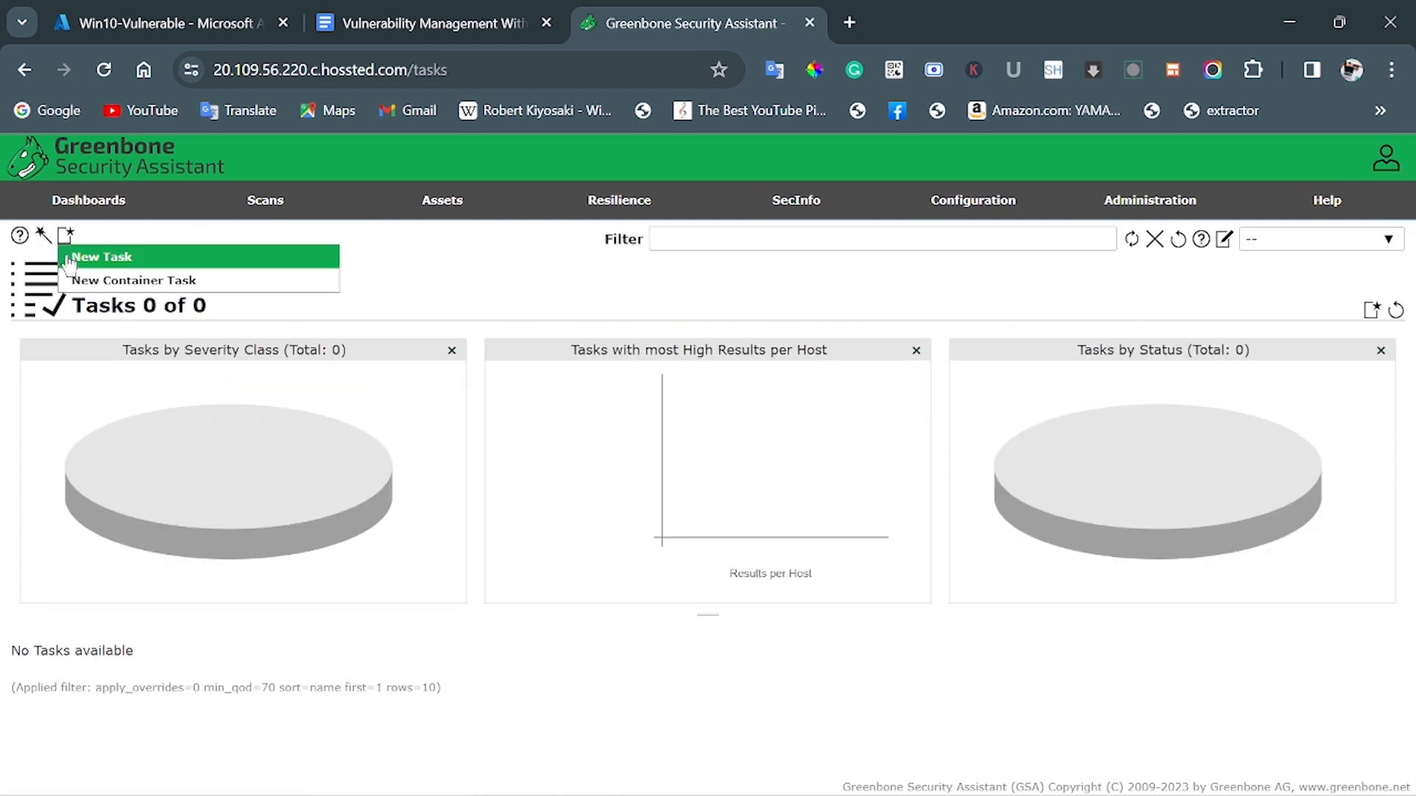
left_click(81, 257)
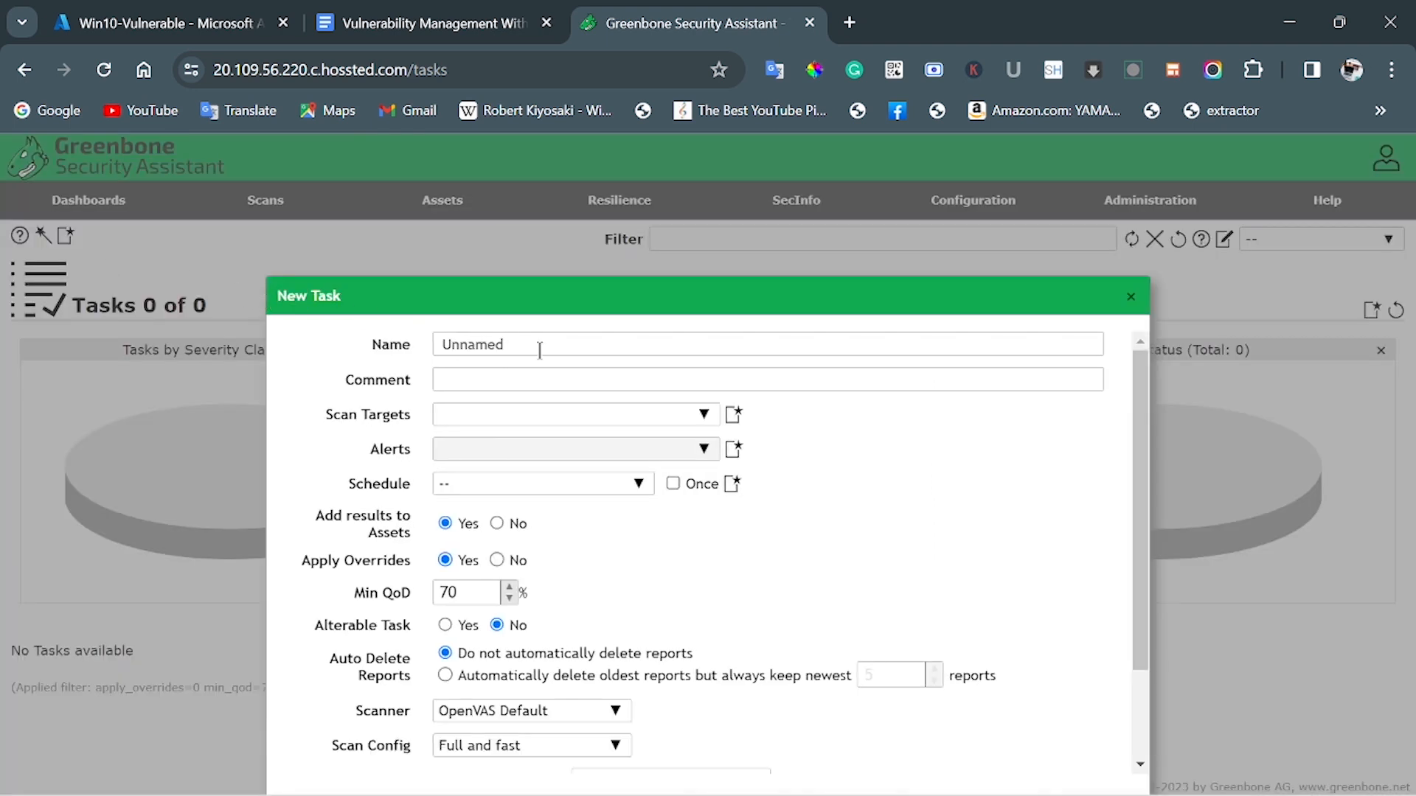
left_click_drag(538, 347, 414, 350)
right_click(443, 341)
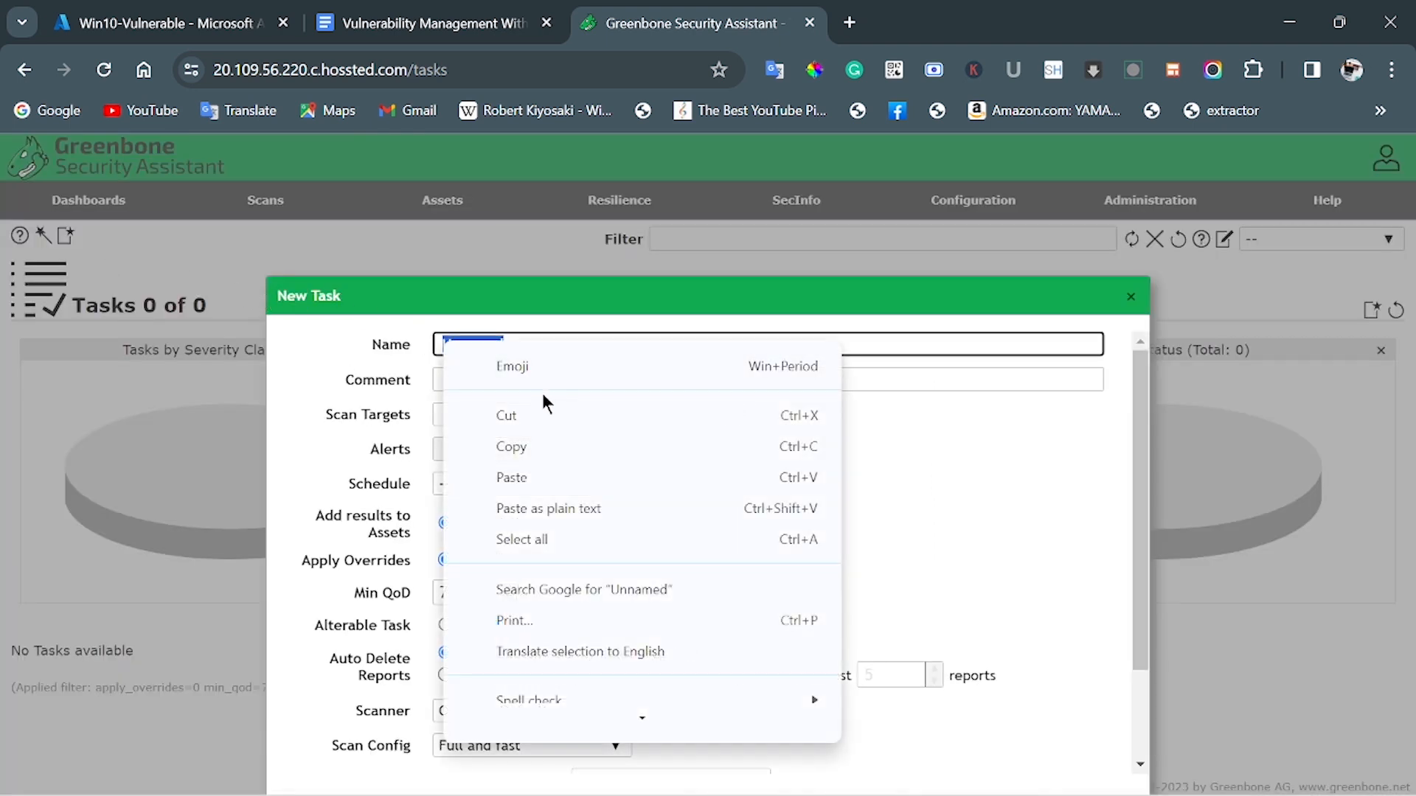
left_click(534, 480)
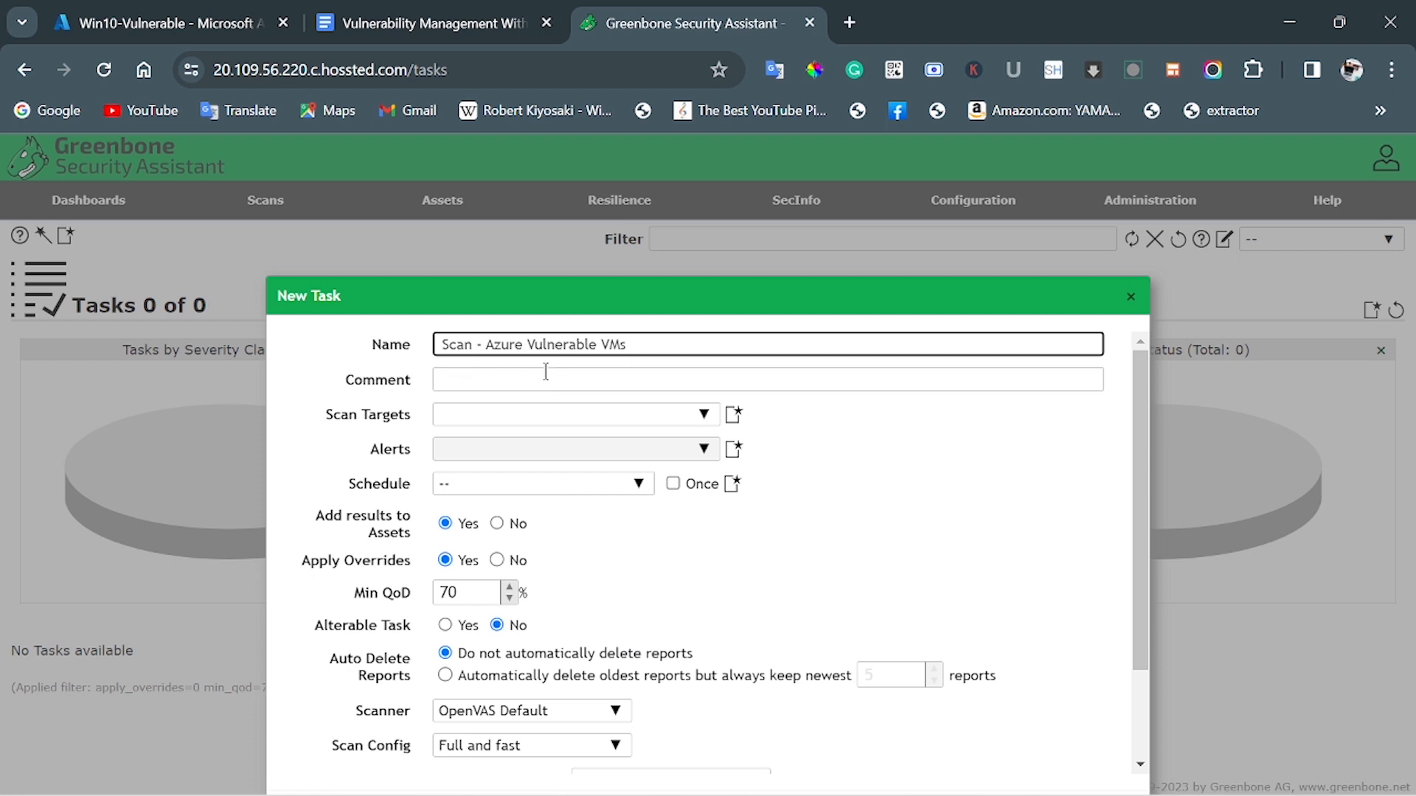
left_click(481, 380)
right_click(483, 380)
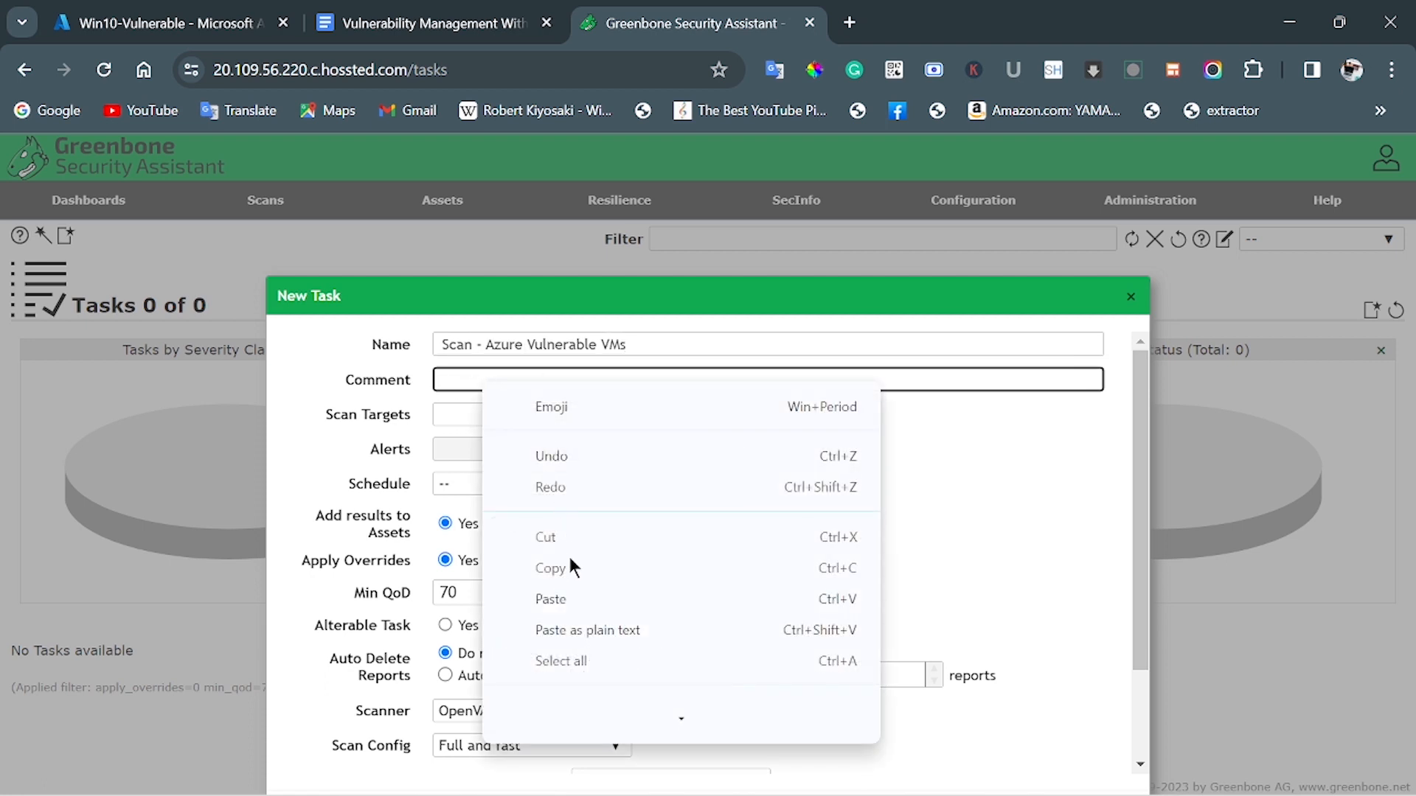
left_click(571, 599)
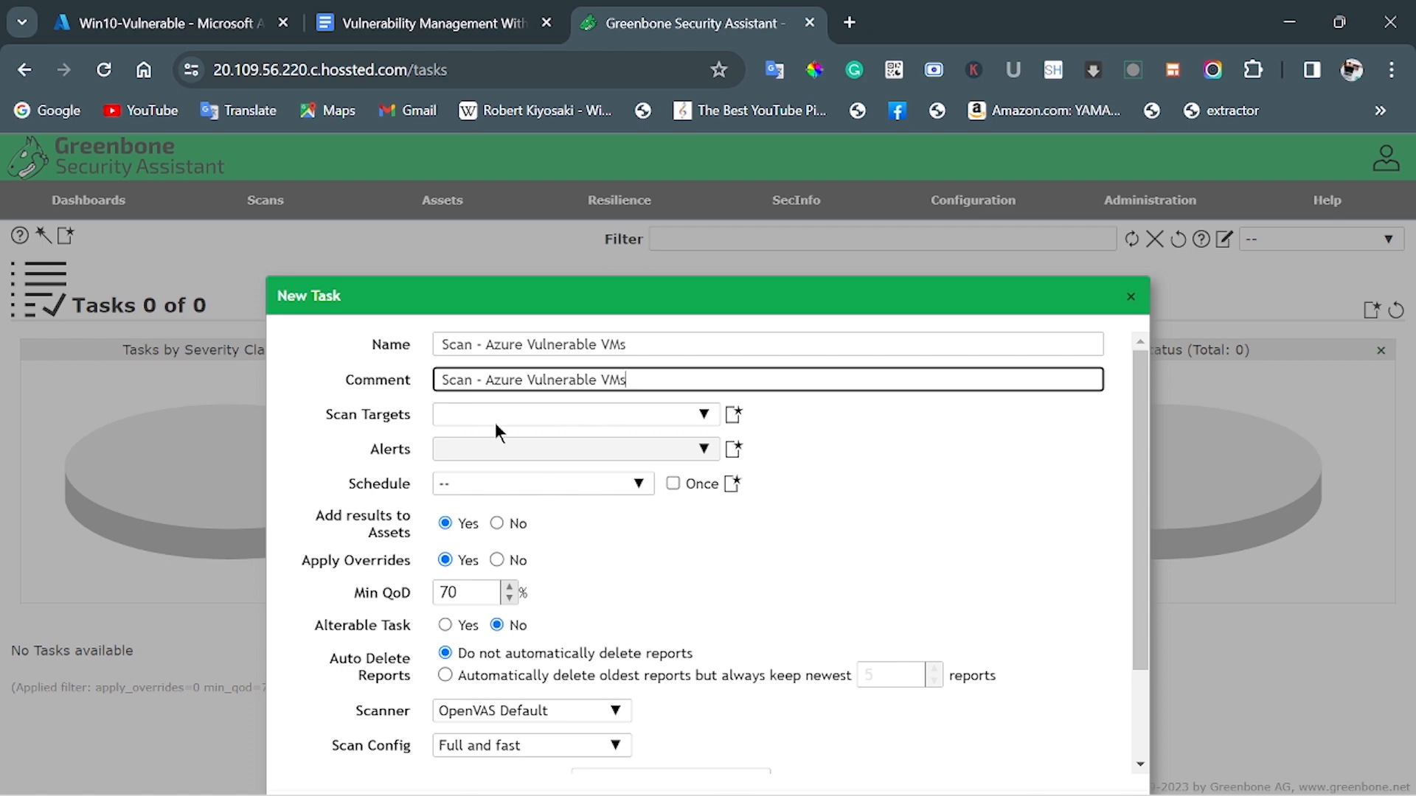
Set the task's scan target to Azure Vulnerable VMs, check the settings against the checklist, and save the task.
left_click(660, 415)
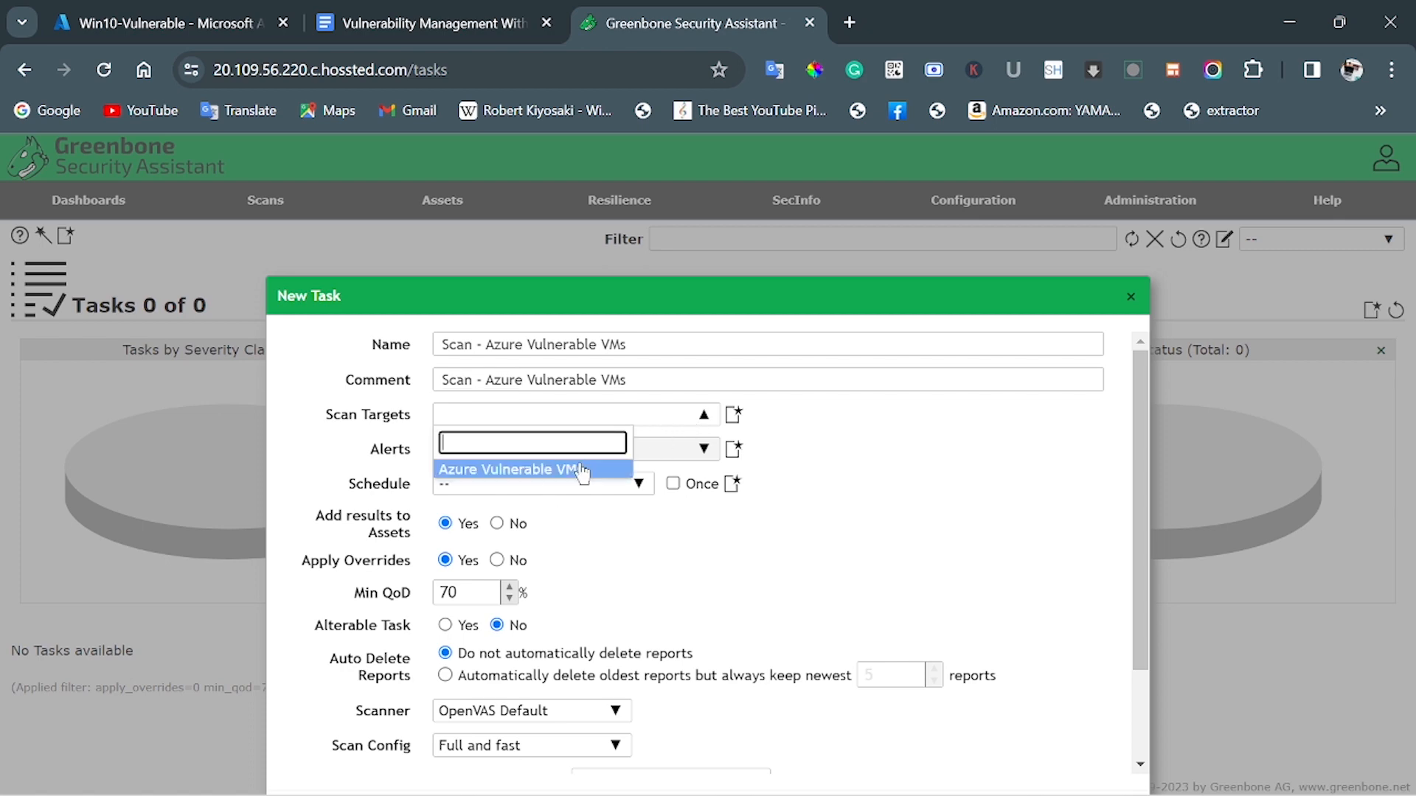
left_click(542, 472)
left_click(457, 23)
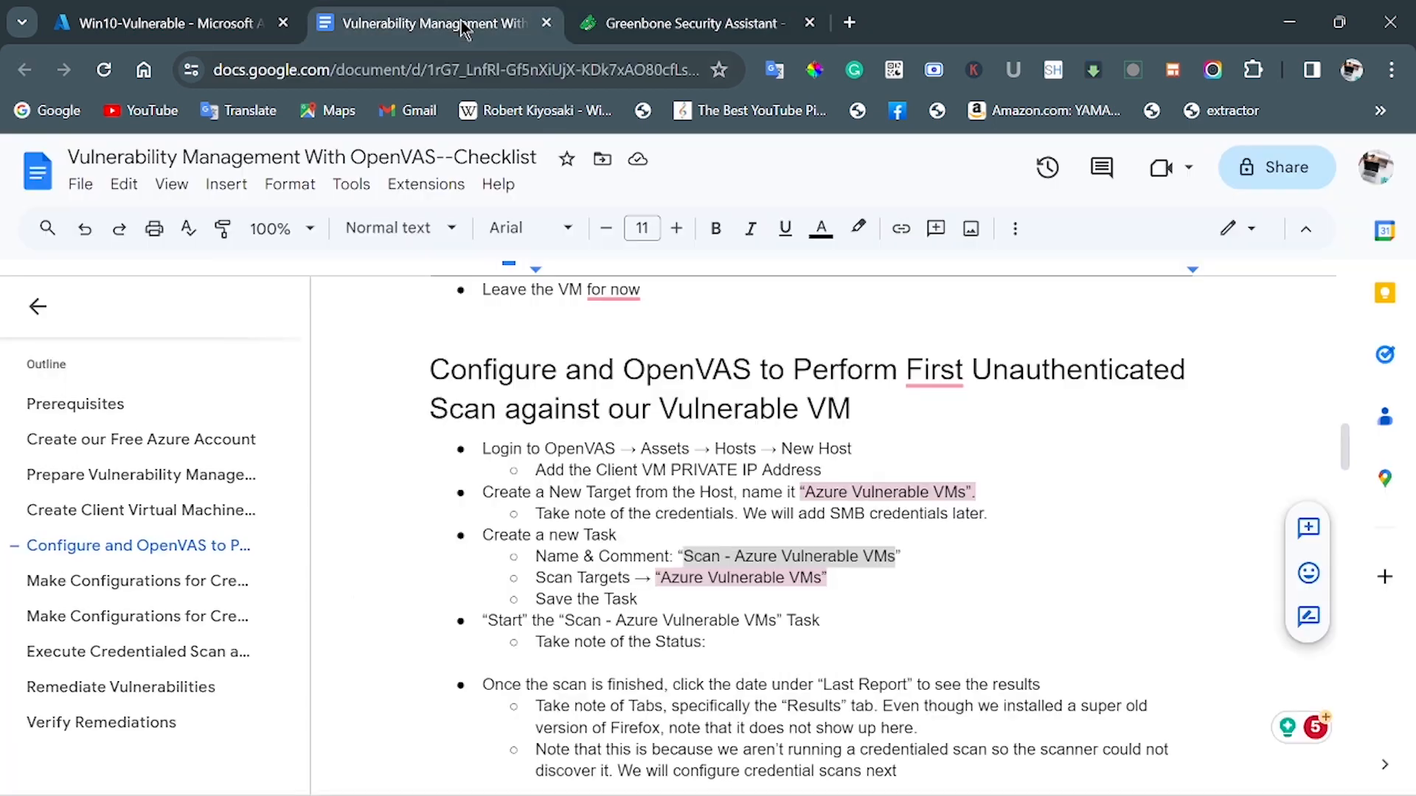
scroll(721, 516, "down", 3)
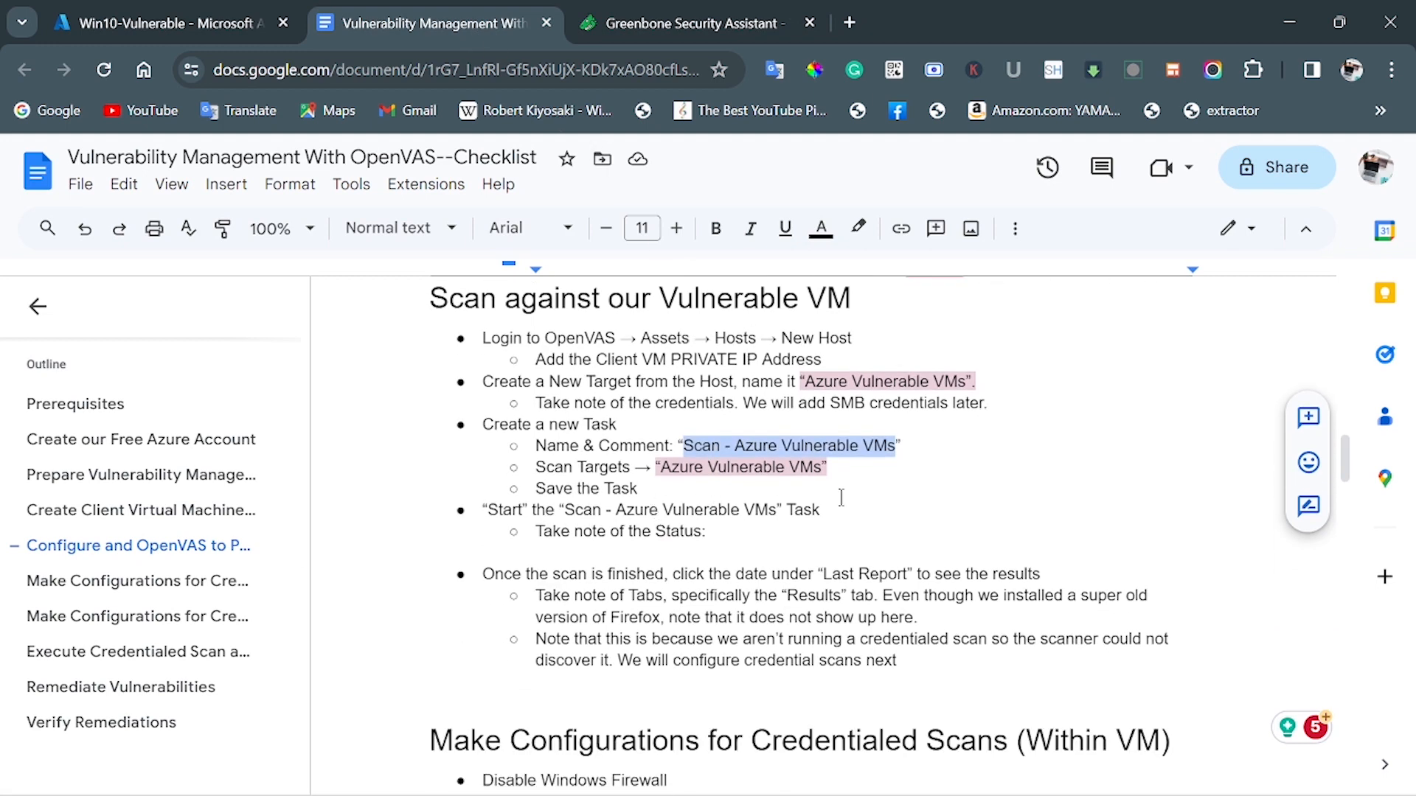
left_click(708, 23)
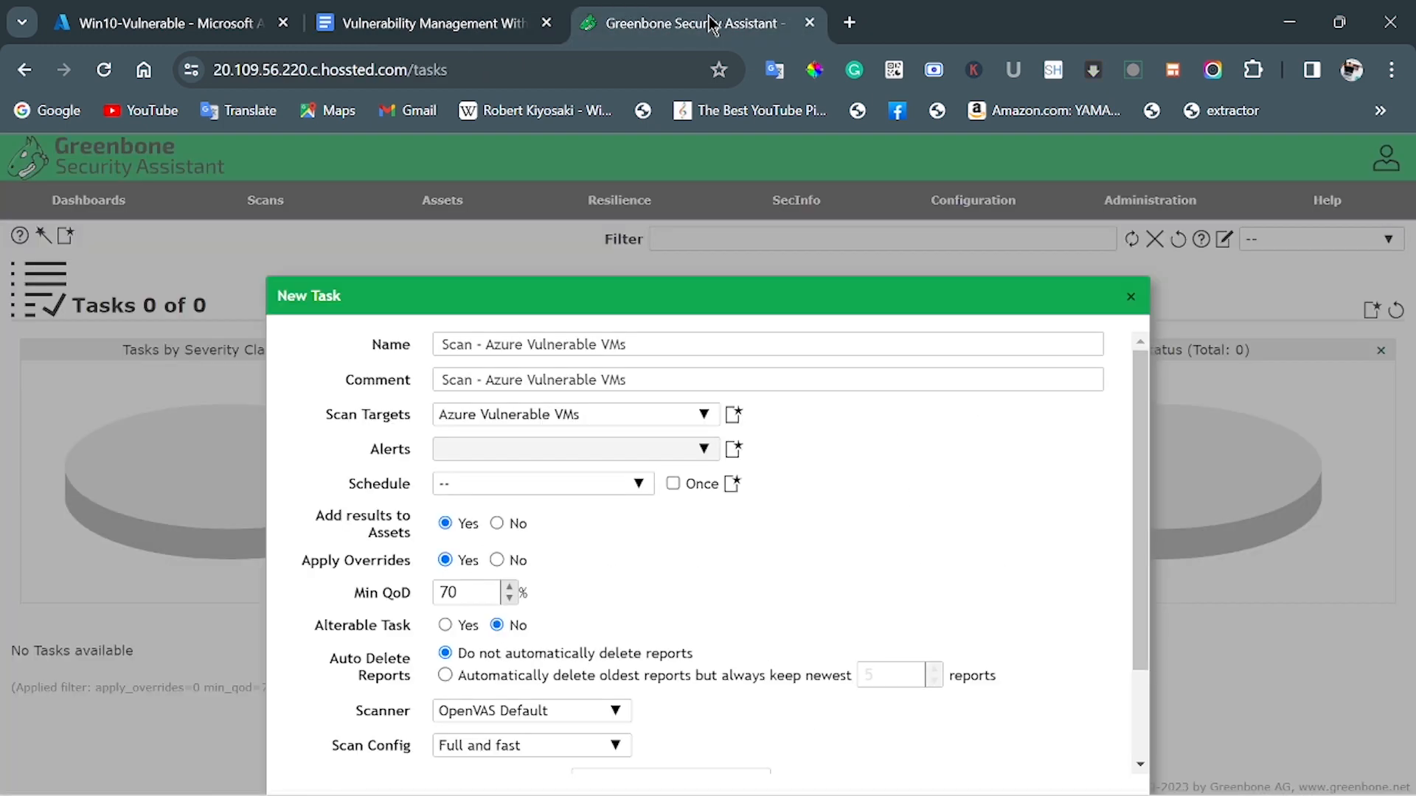
left_click_drag(683, 297, 600, 152)
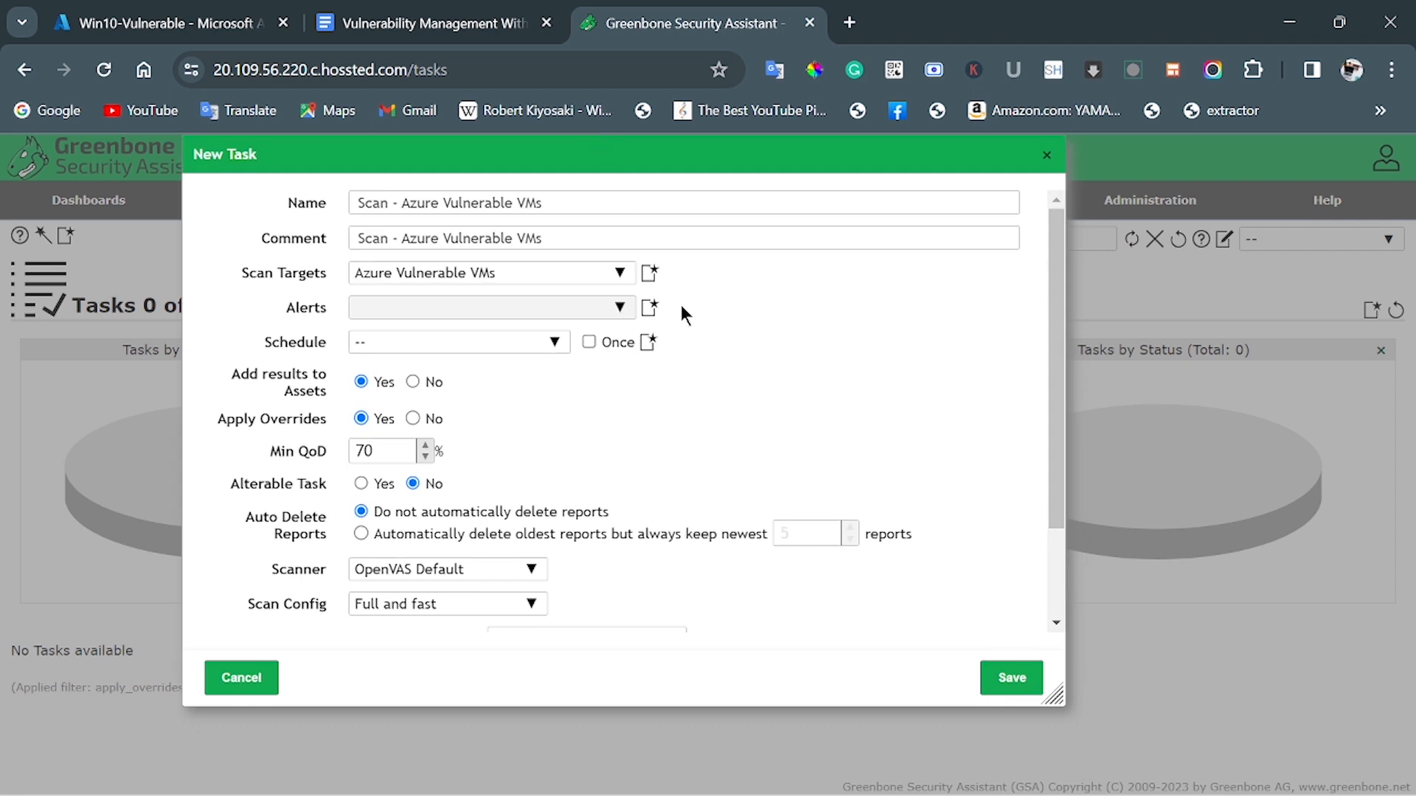
scroll(1056, 580, "down", 3)
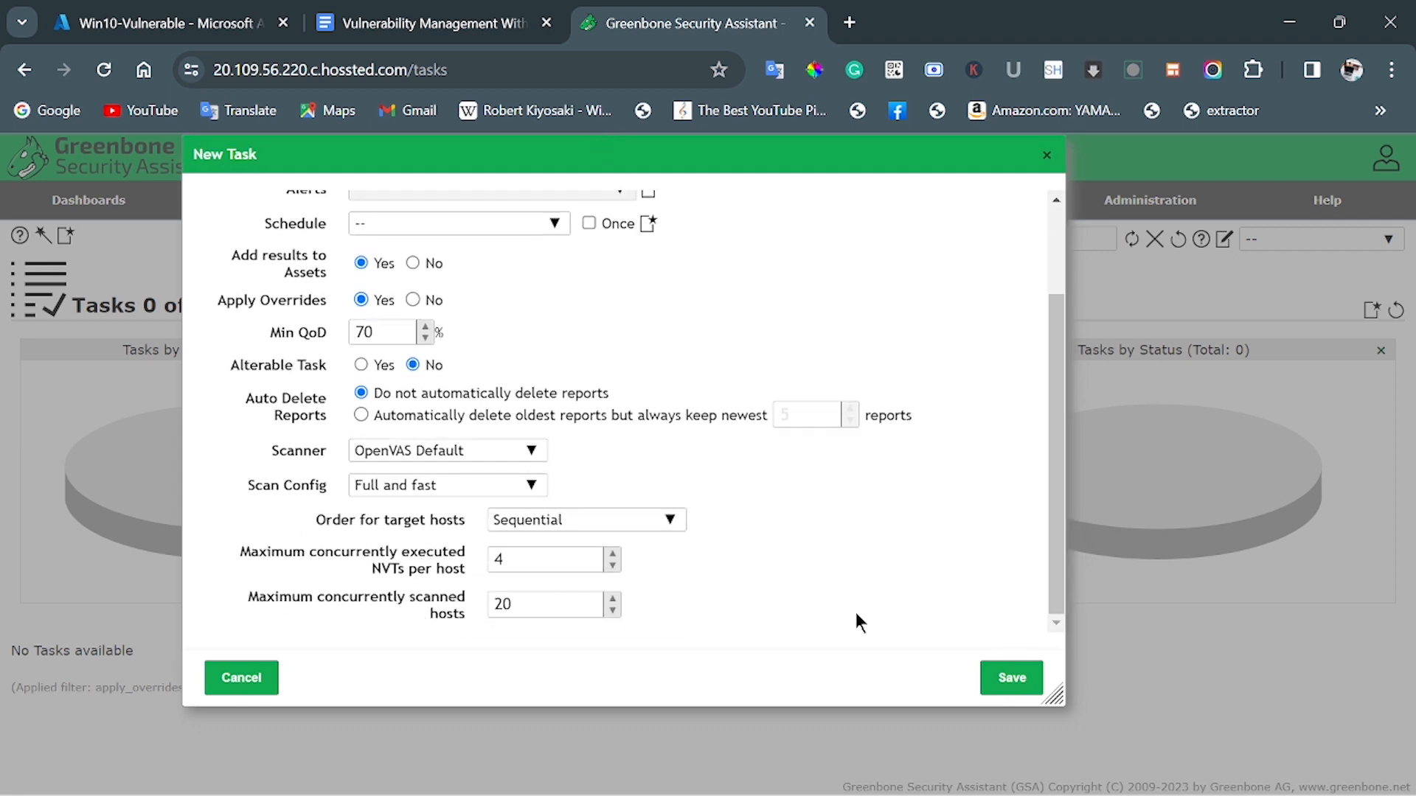
left_click(1000, 684)
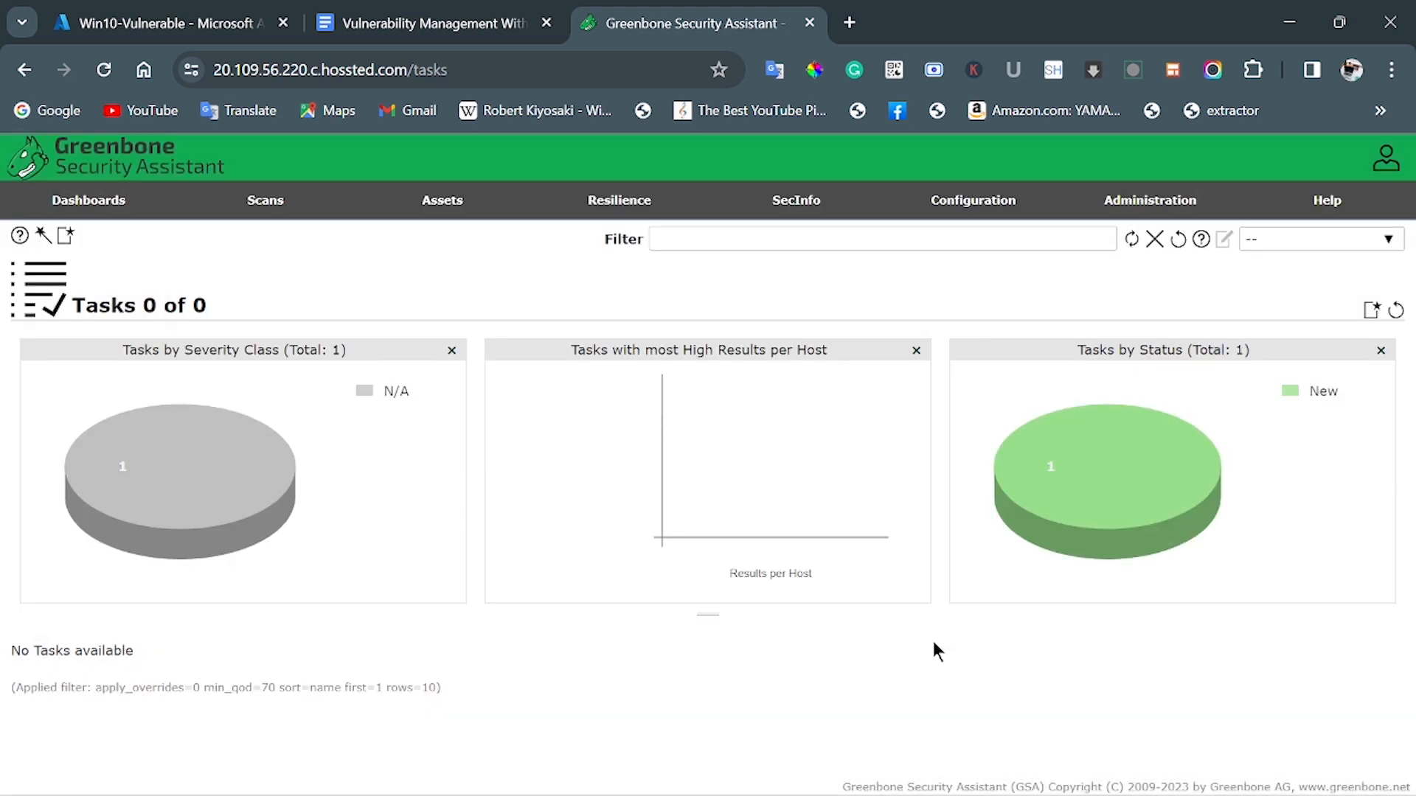
Check the checklist's next instruction and start the "Scan - Azure Vulnerable VMs" task in Greenbone Security Assistant.
left_click(444, 27)
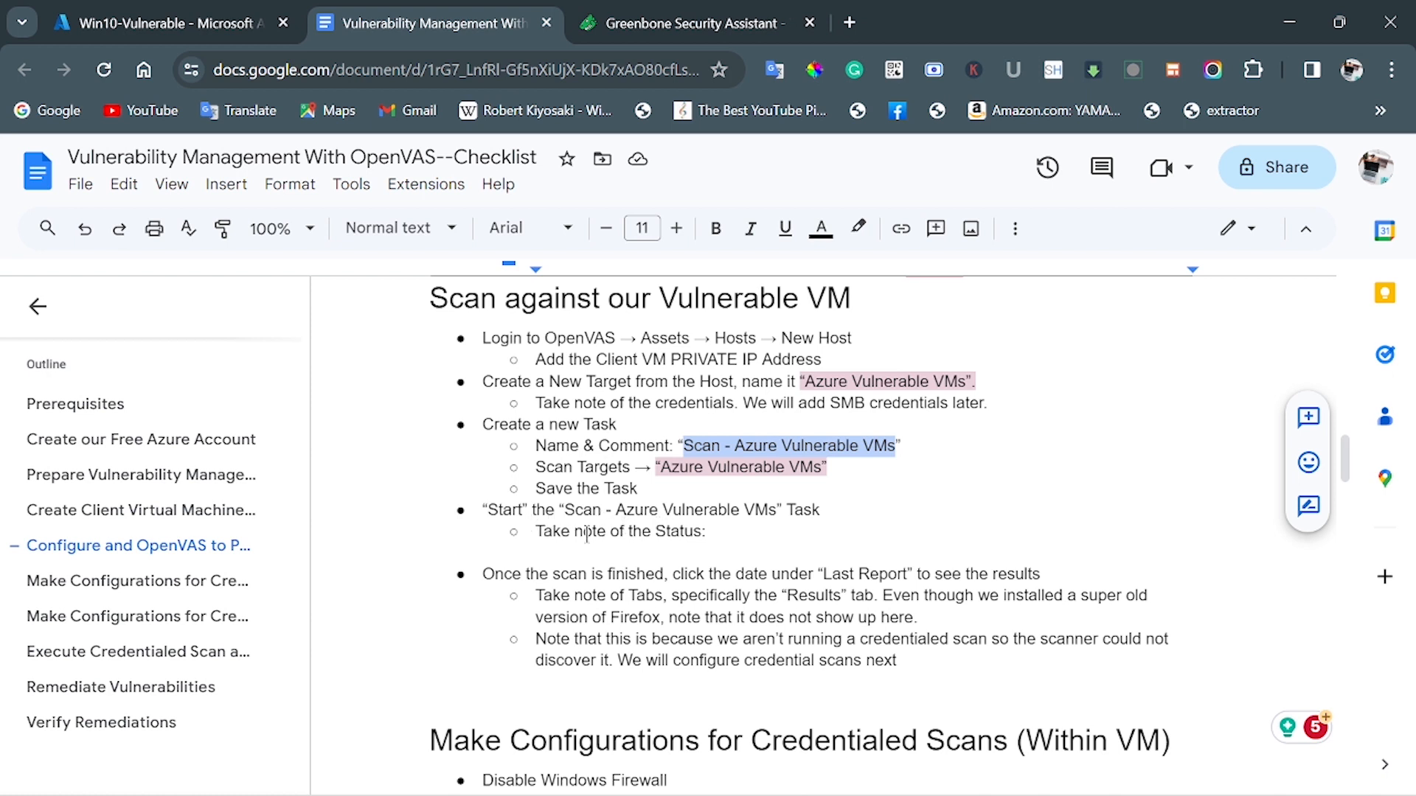
left_click(612, 24)
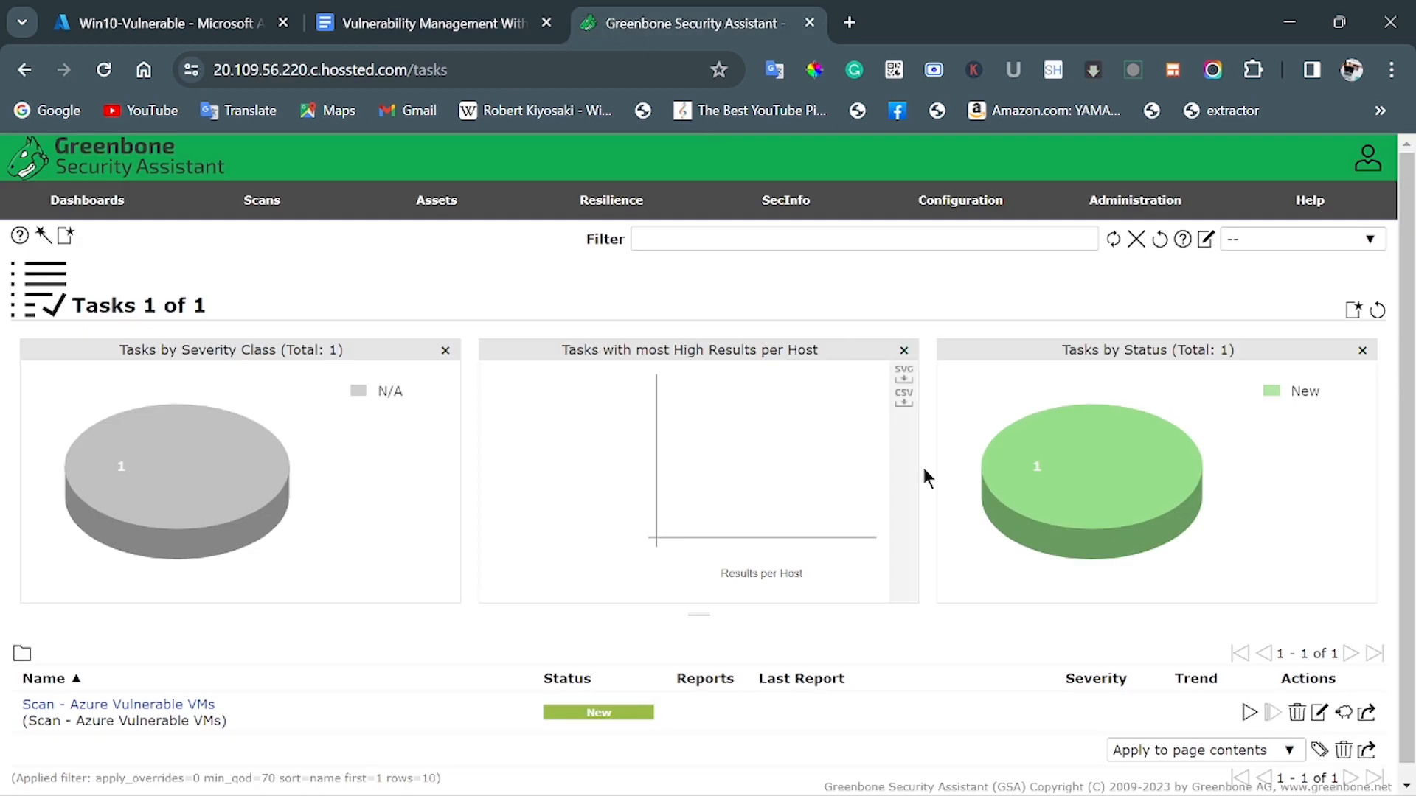
scroll(1300, 606, "down", 1)
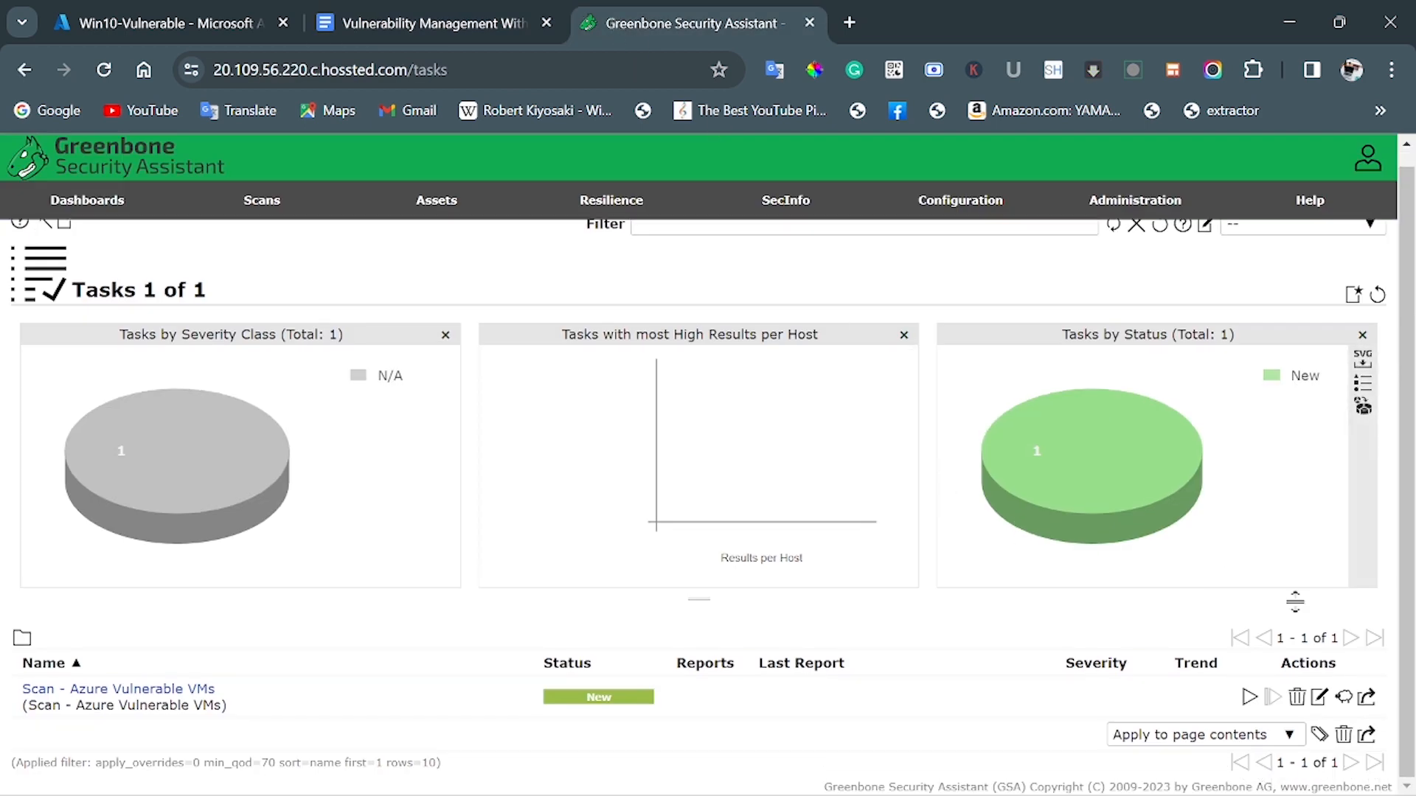
left_click(1248, 697)
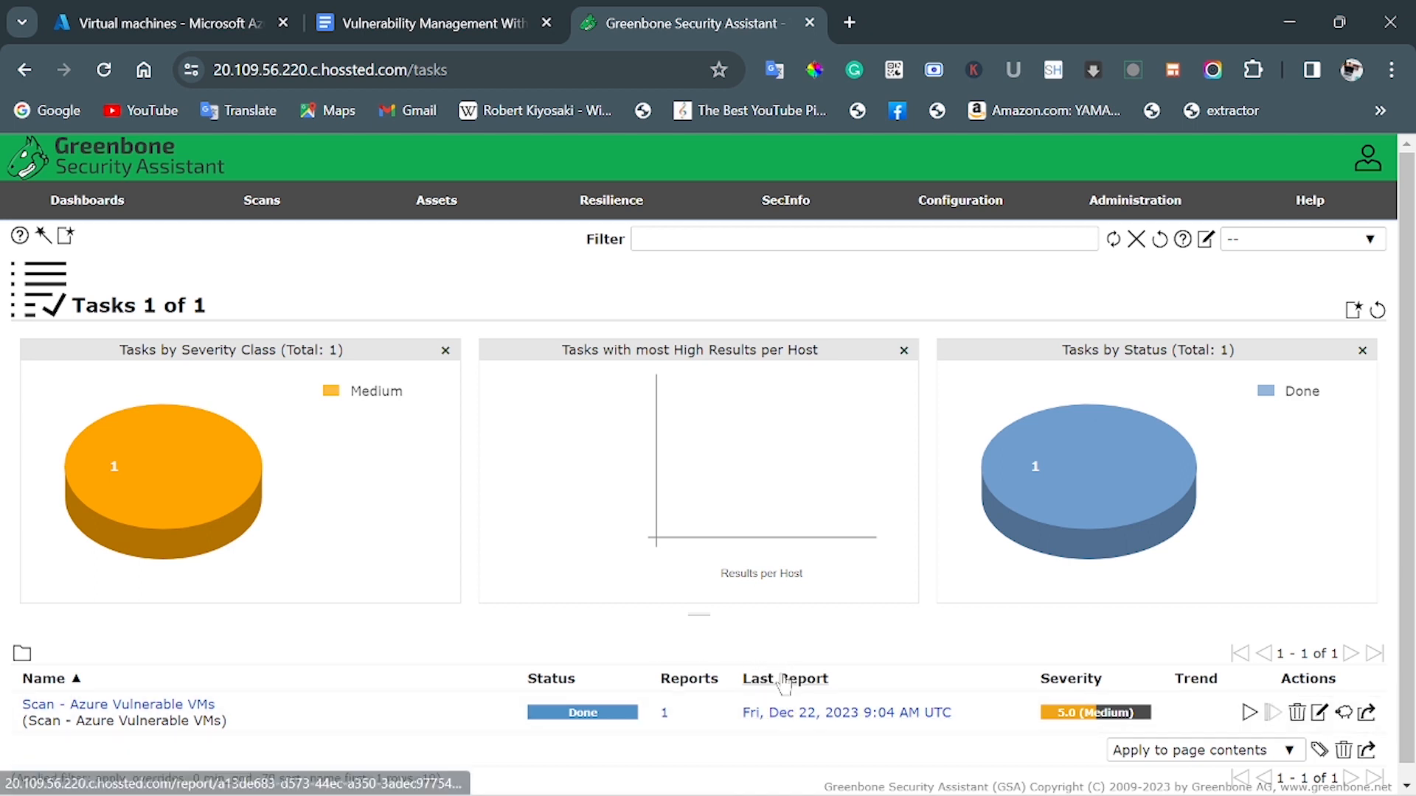
Open the finished scan's last report and examine its results, hosts, ports, applications, operating systems, CVEs, closed CVEs, TLS certificates and error messages.
left_click(785, 715)
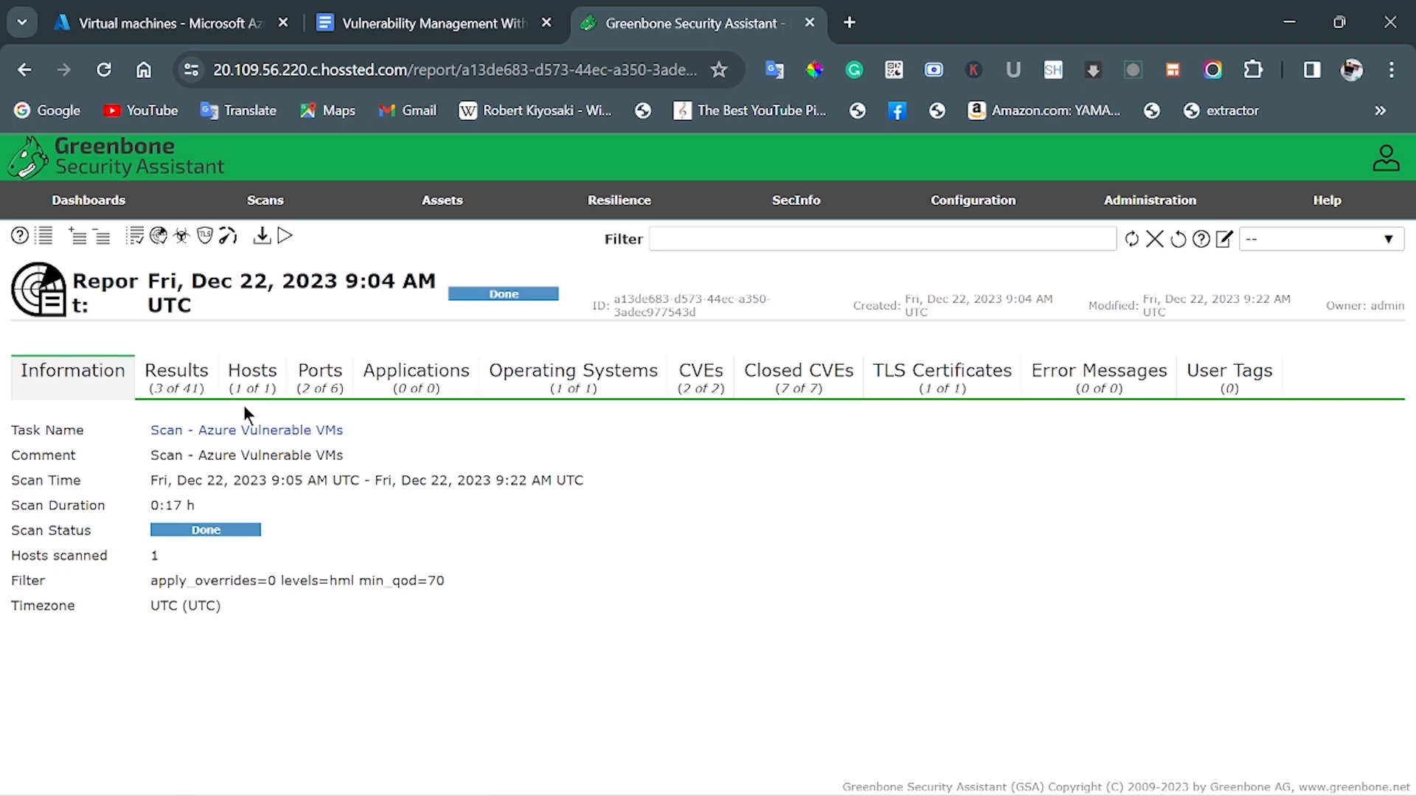
left_click(183, 389)
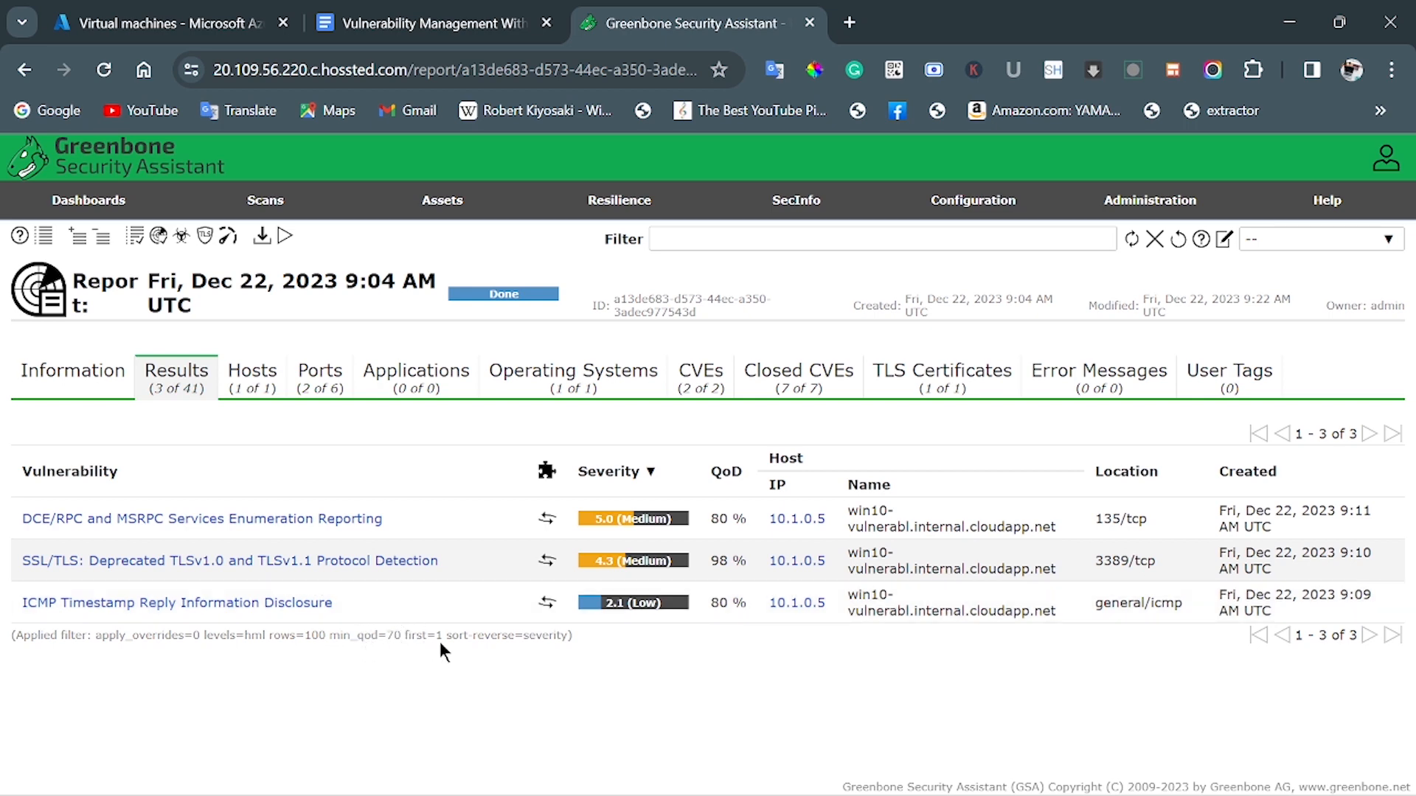
left_click(258, 399)
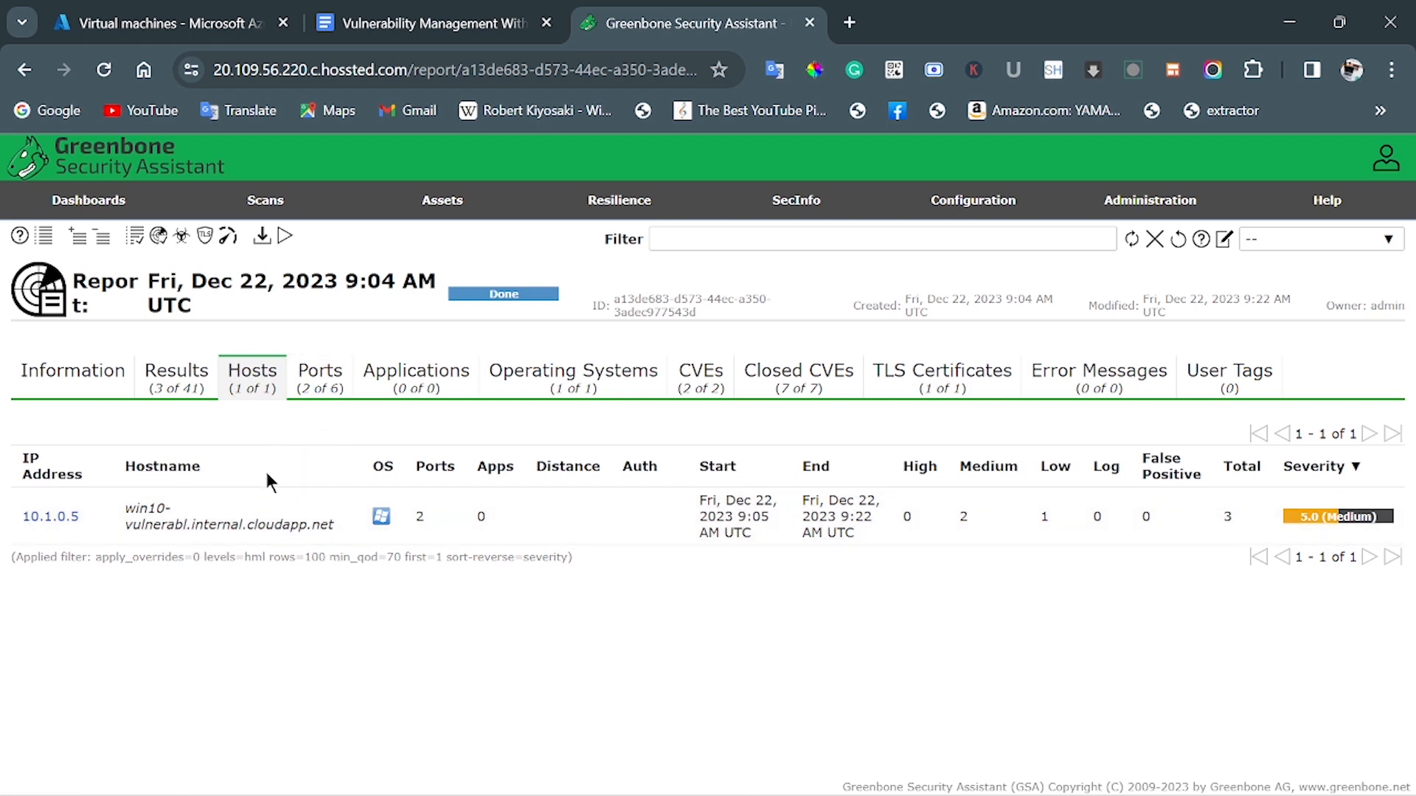
left_click(337, 389)
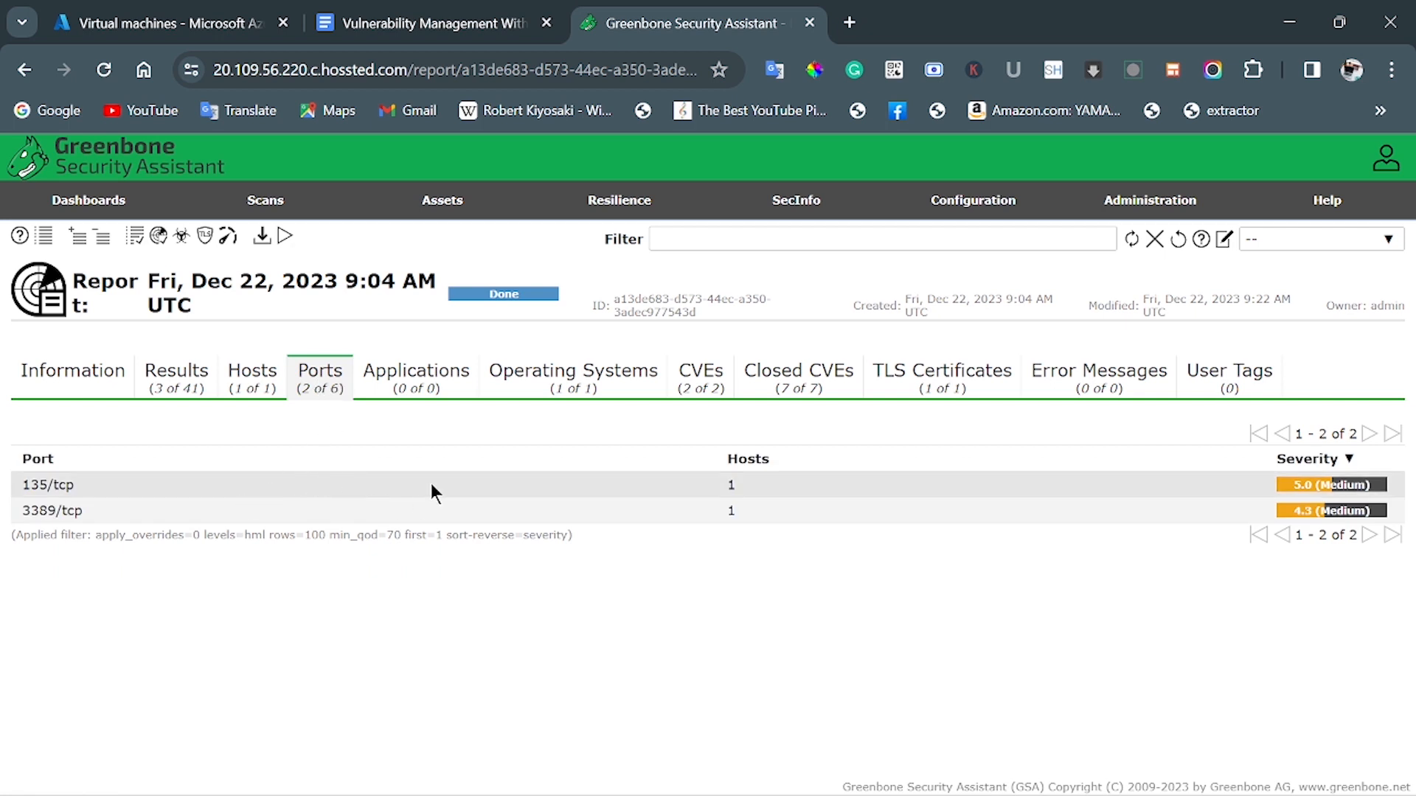
left_click(430, 389)
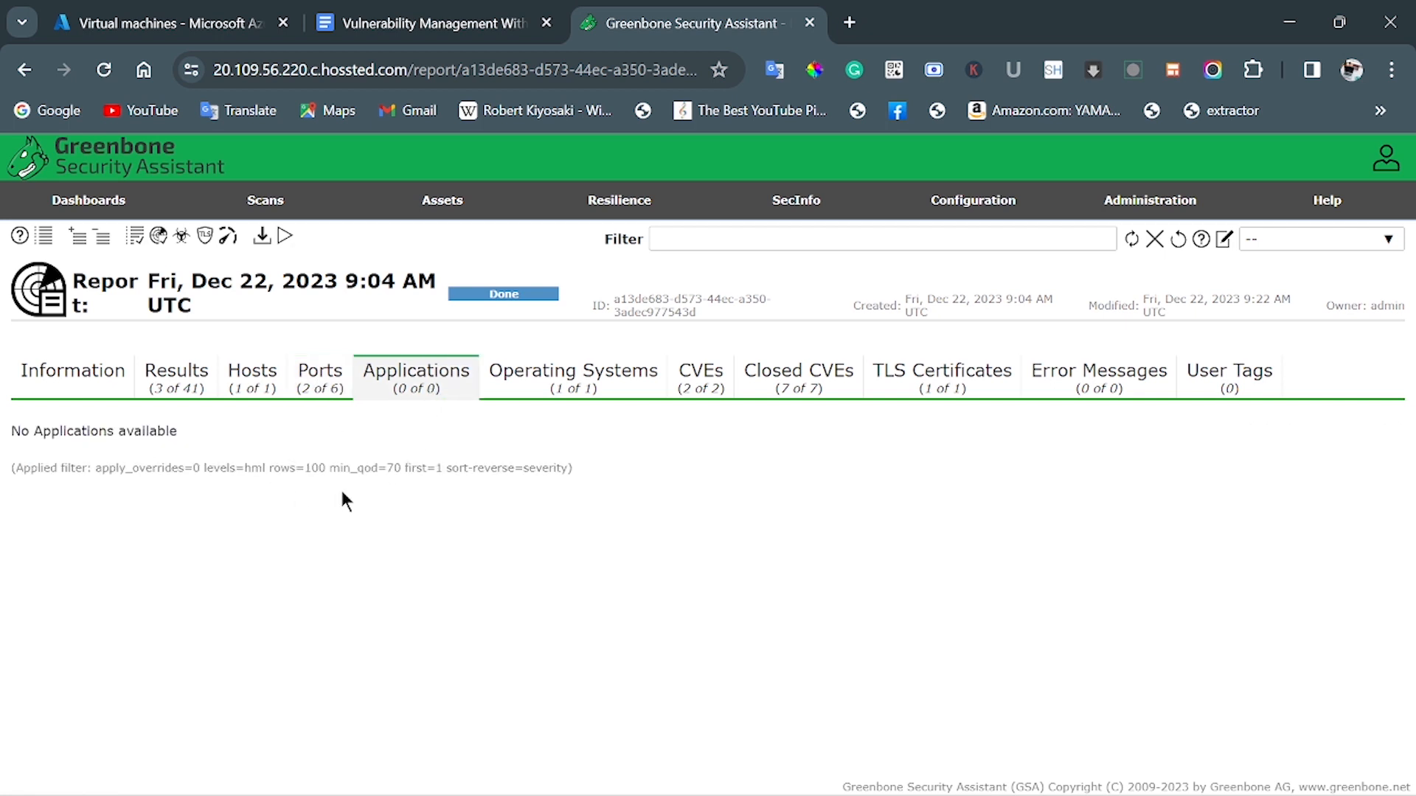
left_click(557, 398)
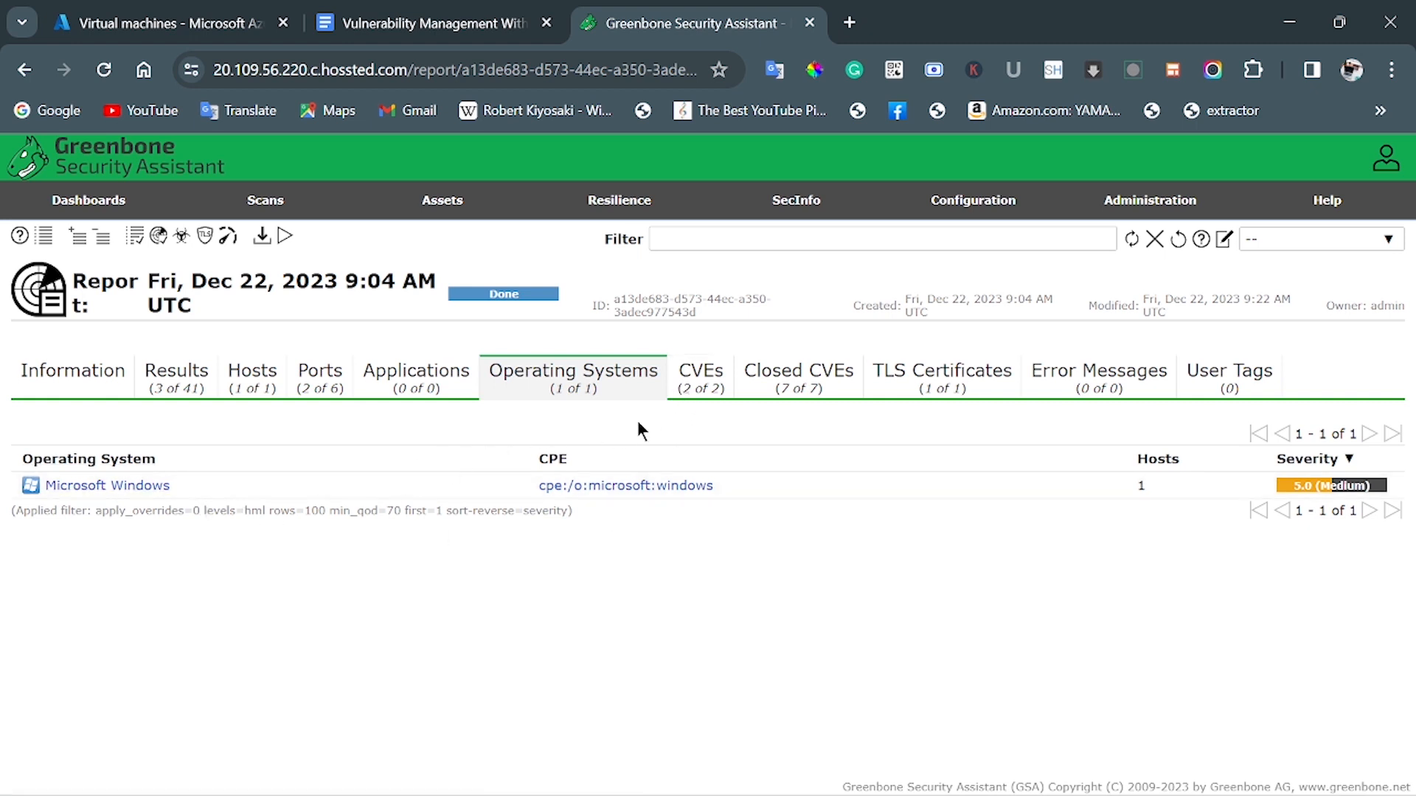
left_click(697, 396)
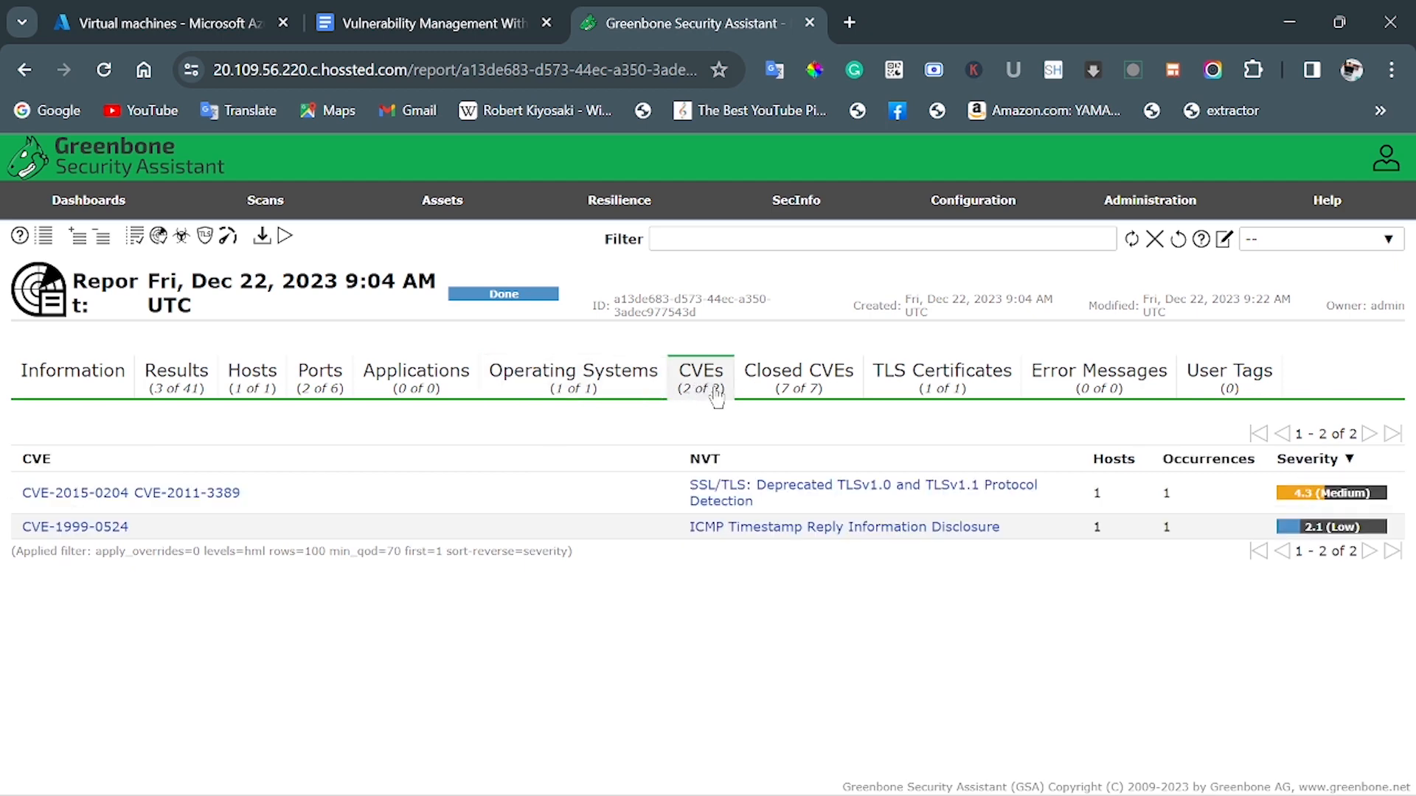
left_click(790, 398)
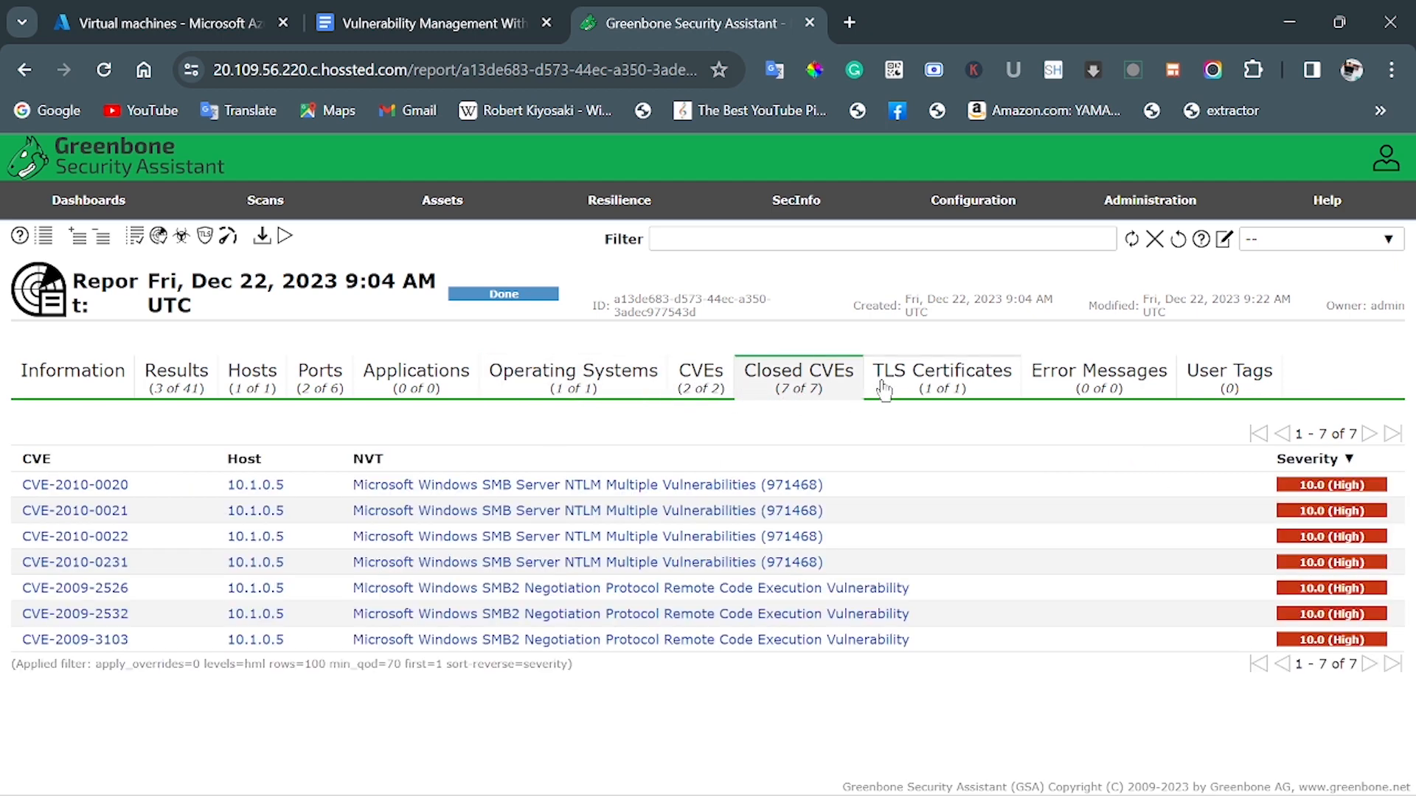
left_click(906, 405)
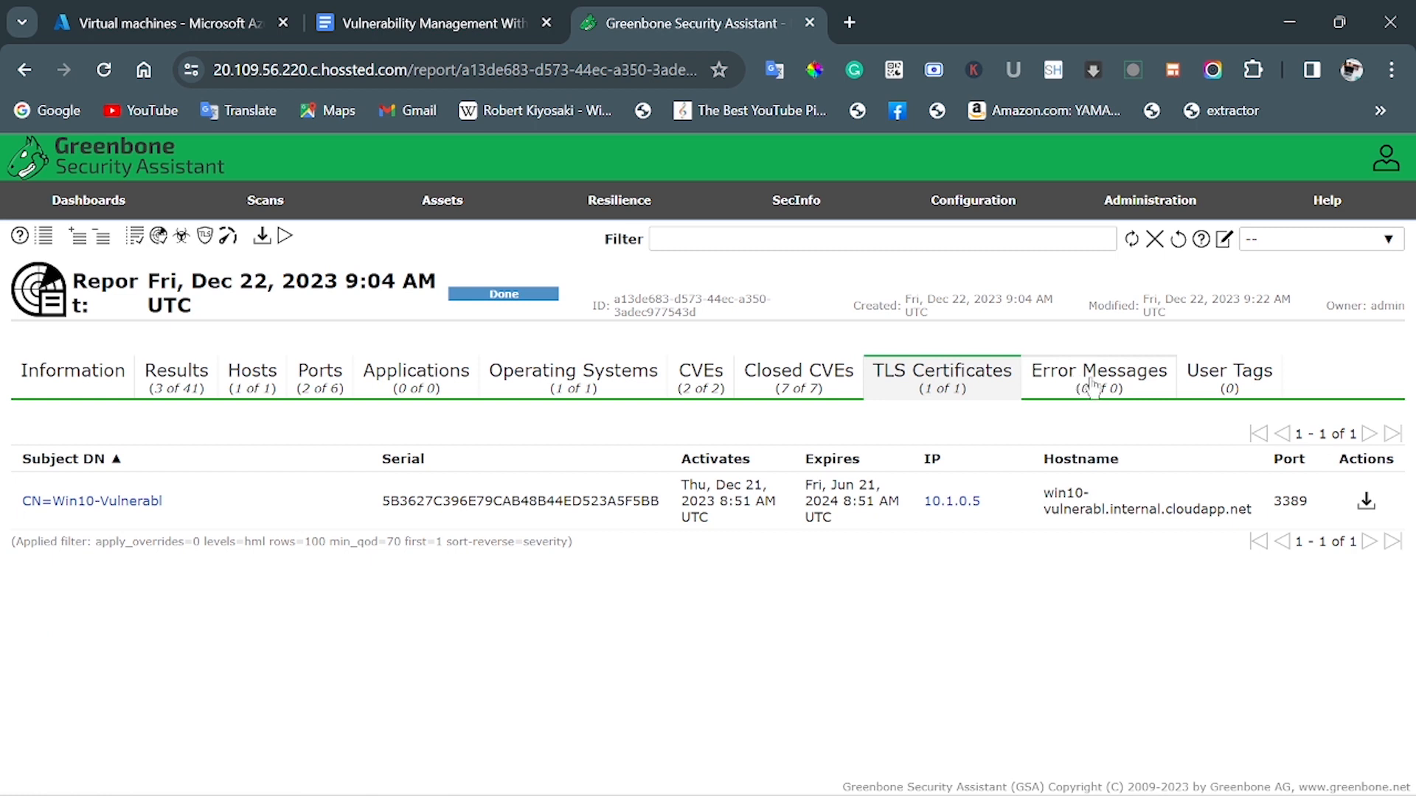
left_click(1127, 392)
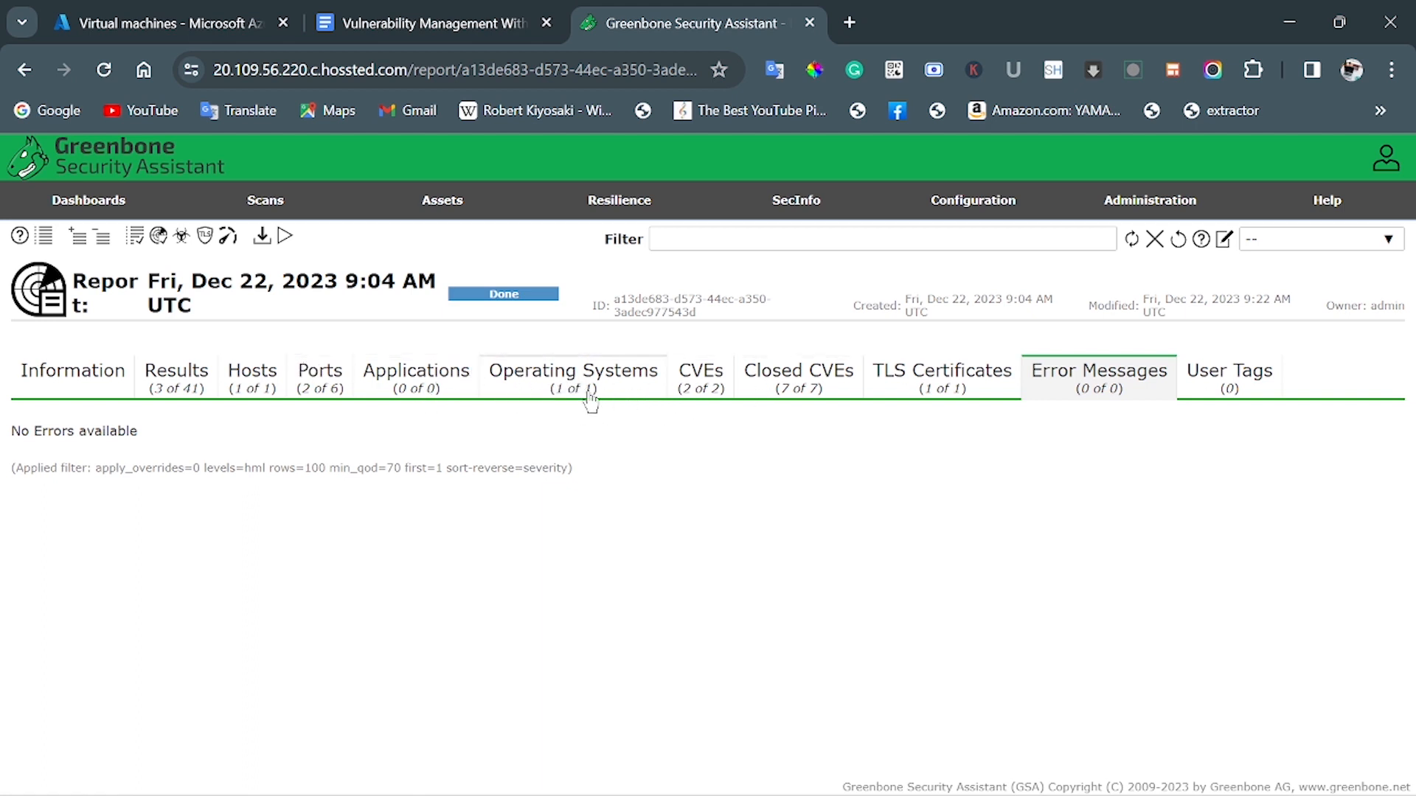
Return to the checklist document and read the scan result notes and the "Make Configurations for Credentialed Scans (Within VM)" section.
left_click(453, 22)
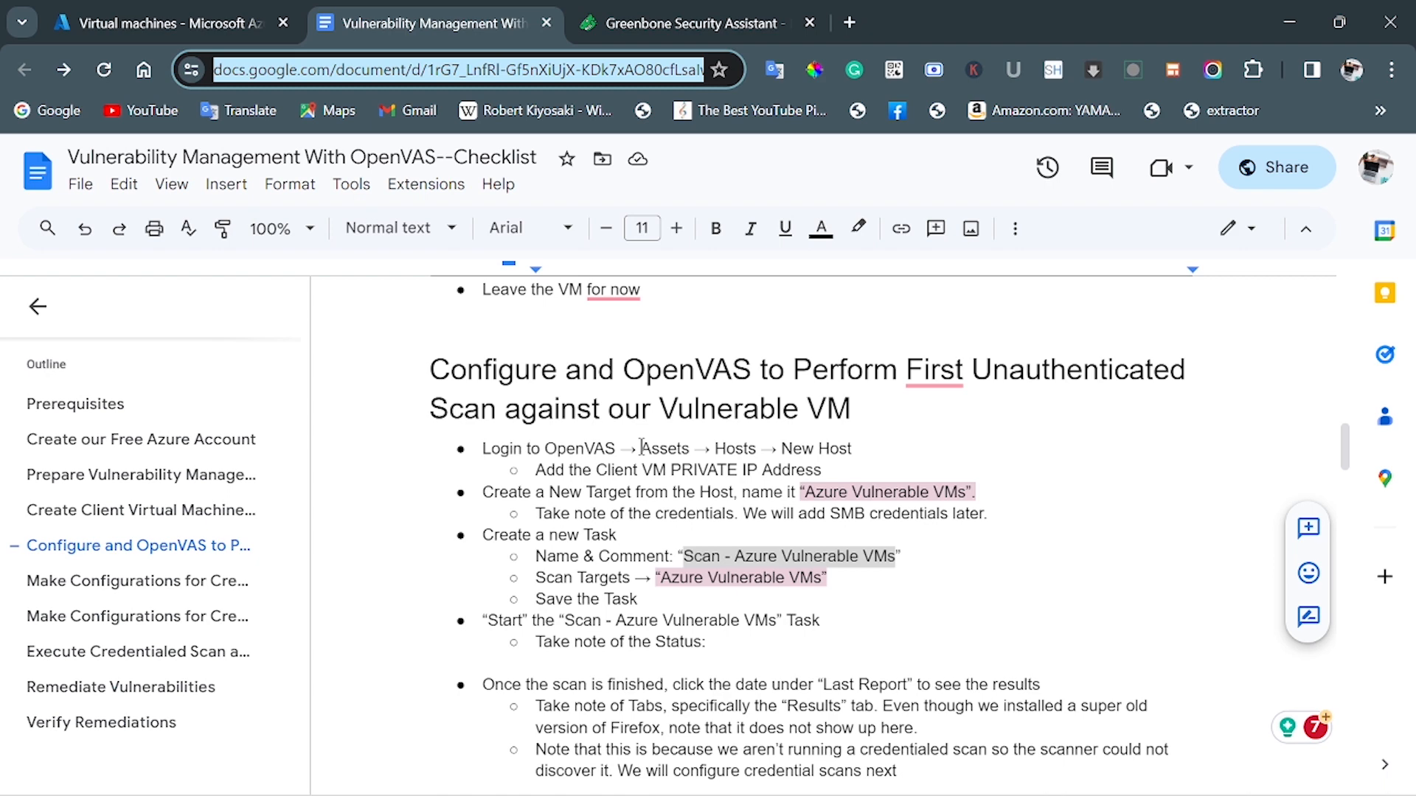
scroll(642, 448, "down", 5)
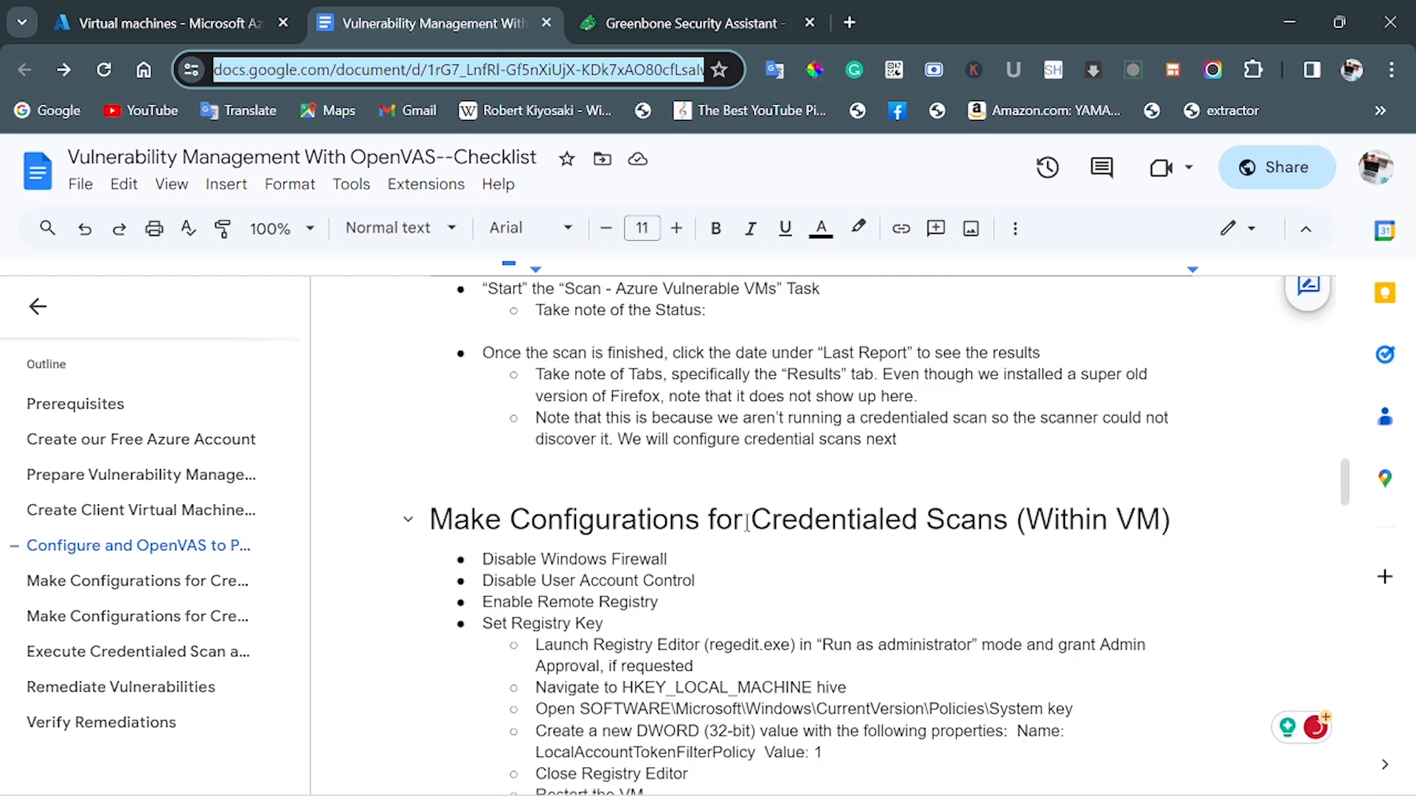
scroll(932, 524, "down", 2)
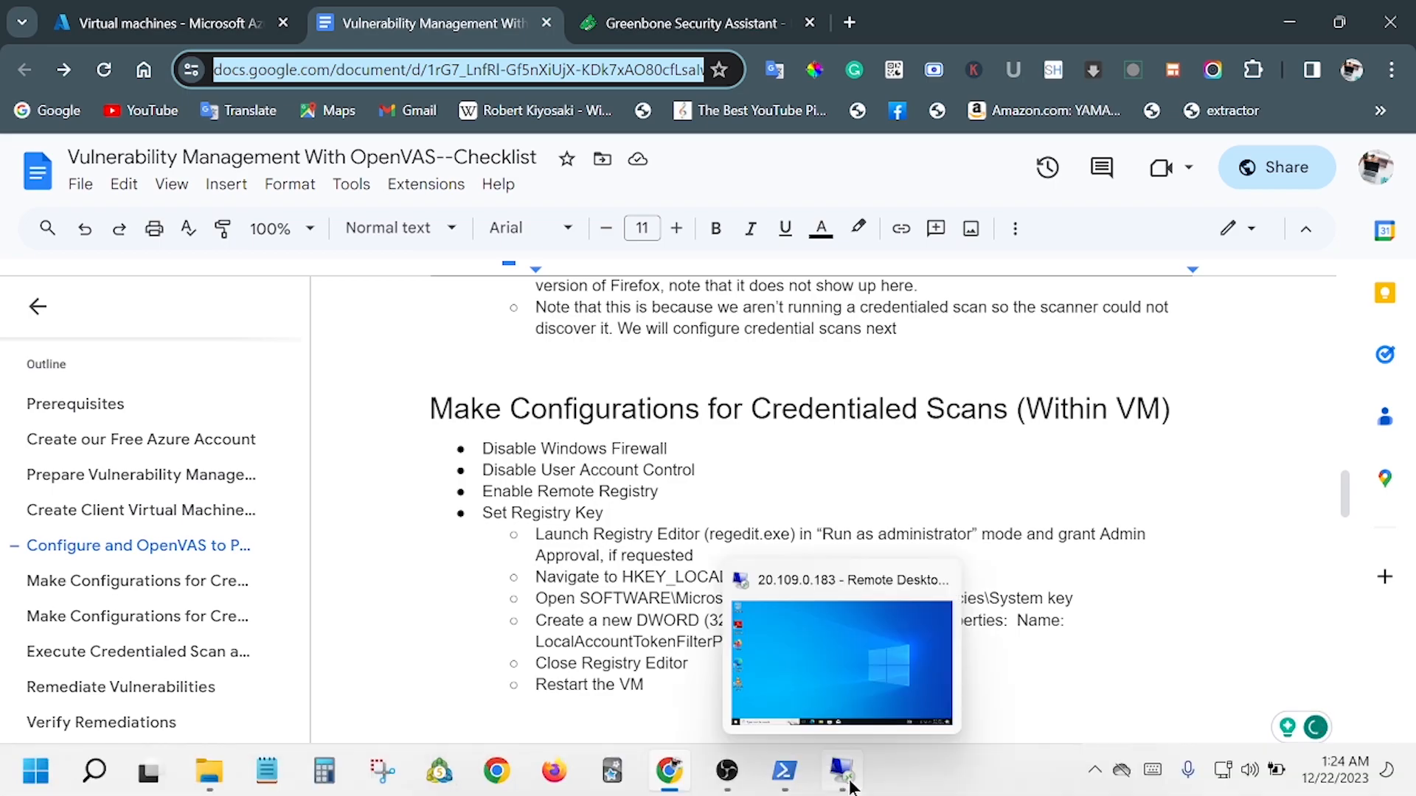
Switch to the Windows 10 VM's Remote Desktop session, open the copied checklist link in Microsoft Edge, and close the Old-Software page.
left_click(850, 788)
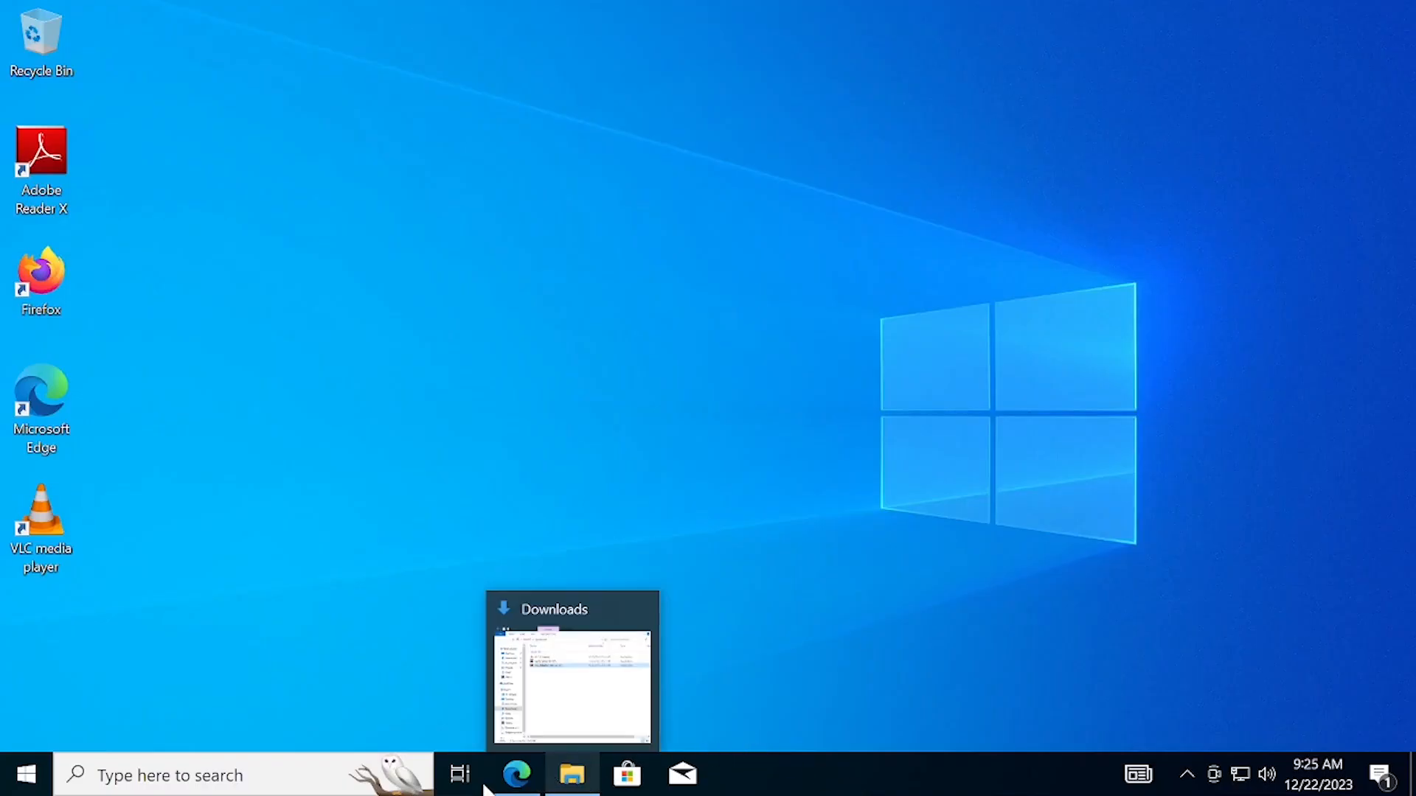
left_click(516, 775)
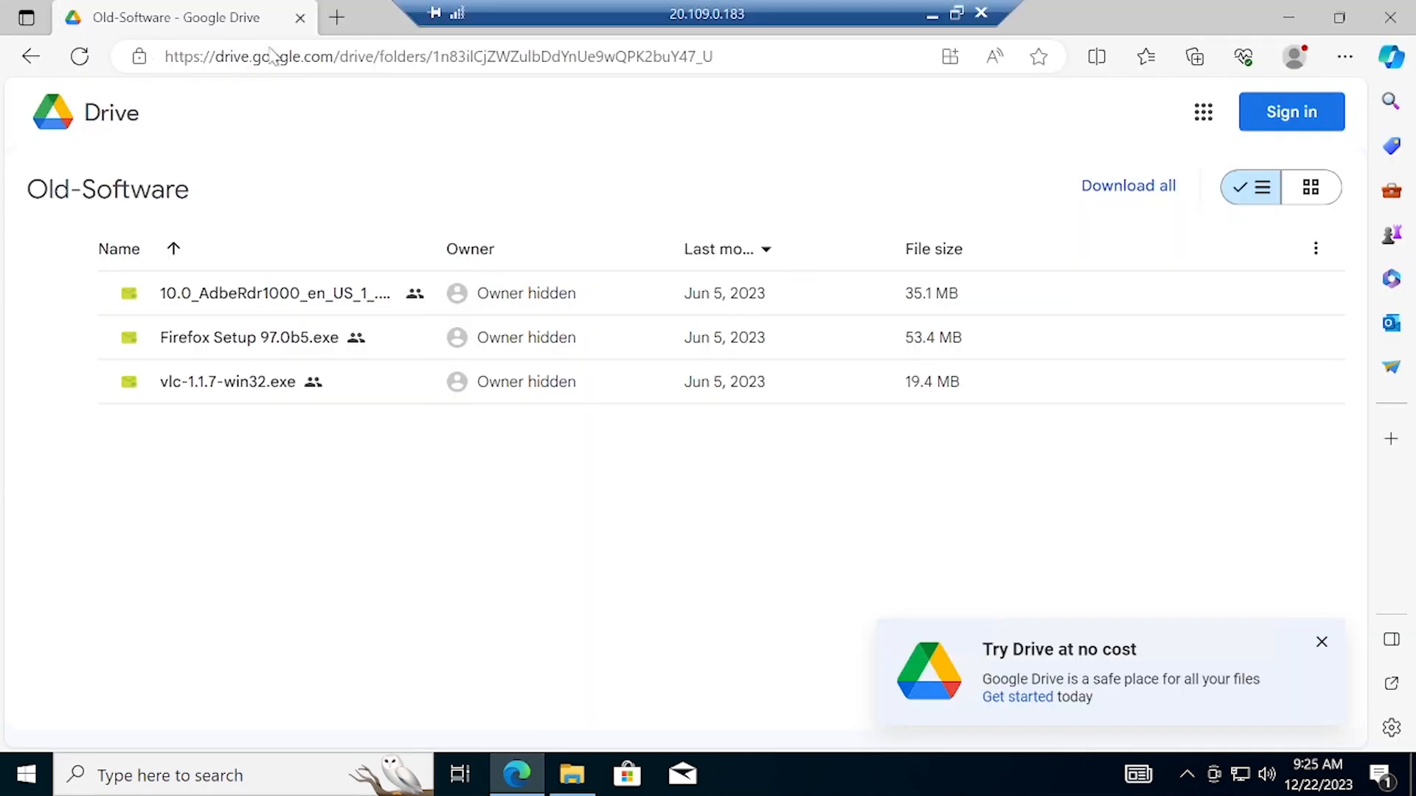
left_click(337, 18)
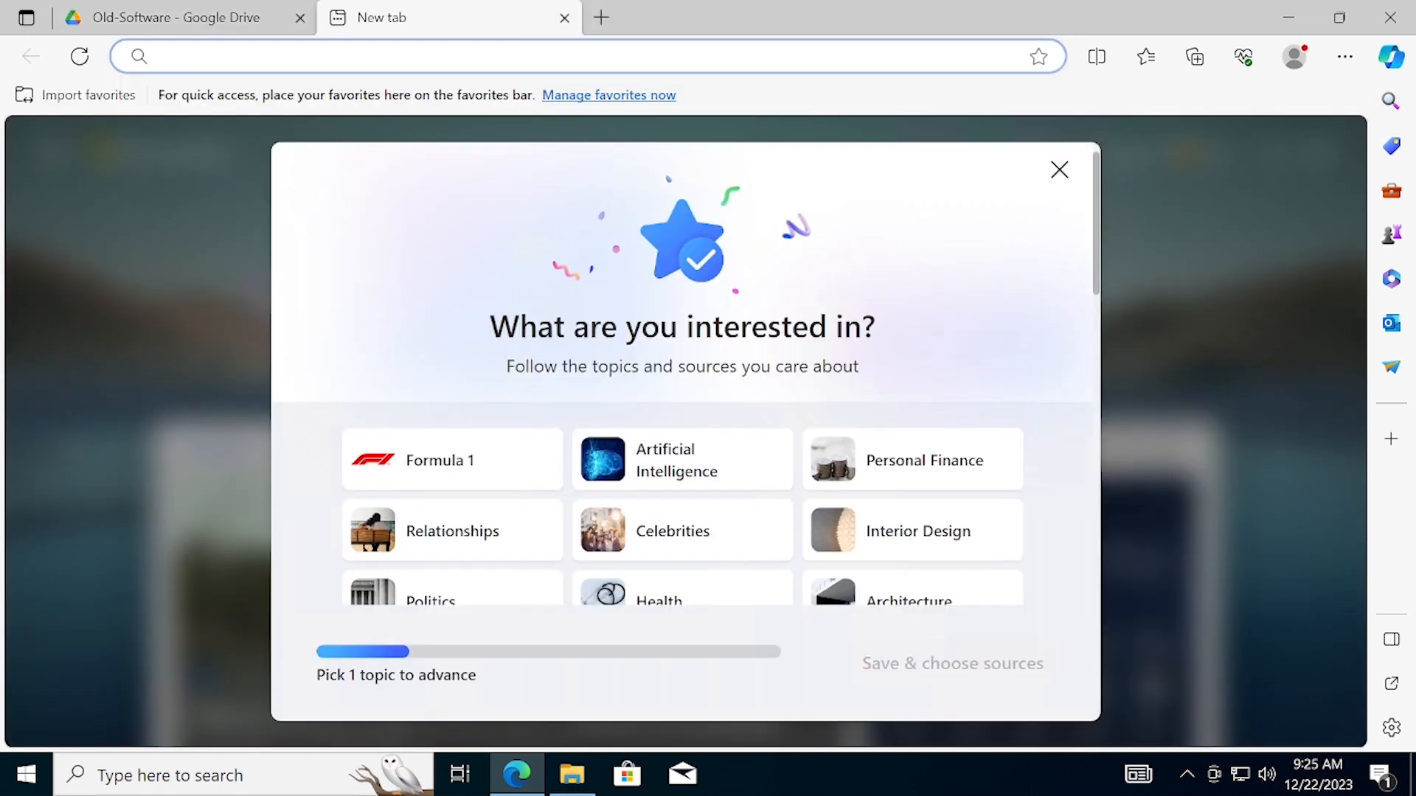
right_click(208, 61)
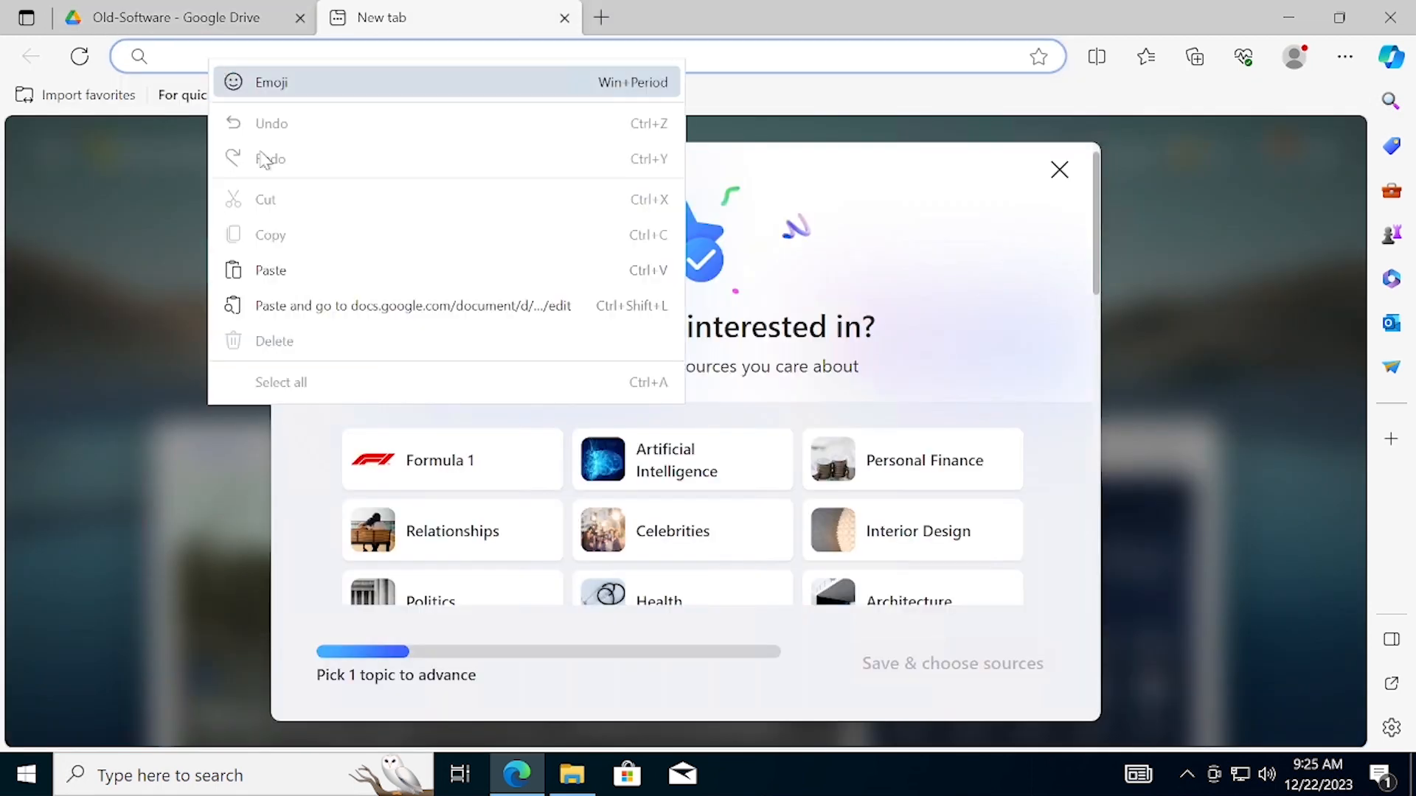
left_click(288, 305)
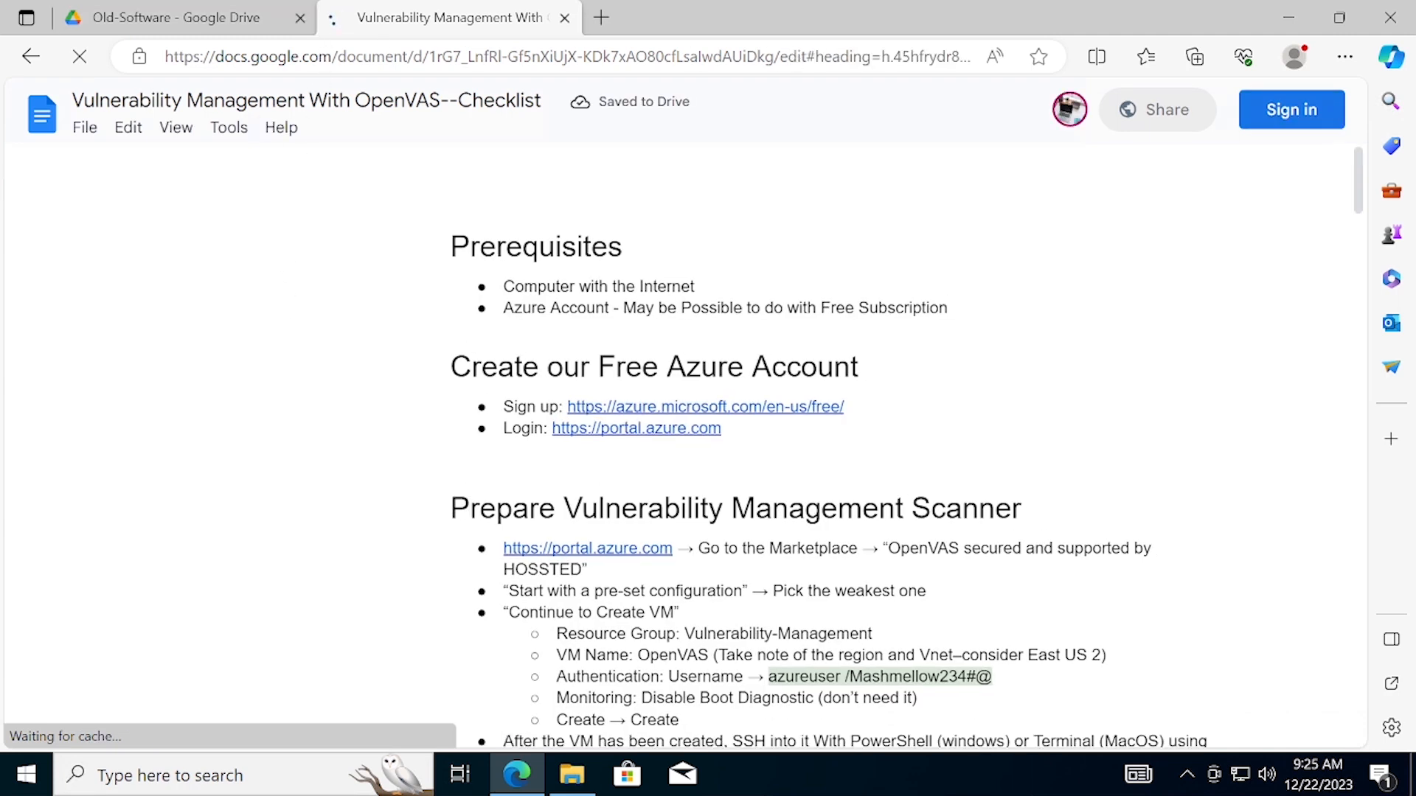
left_click(302, 19)
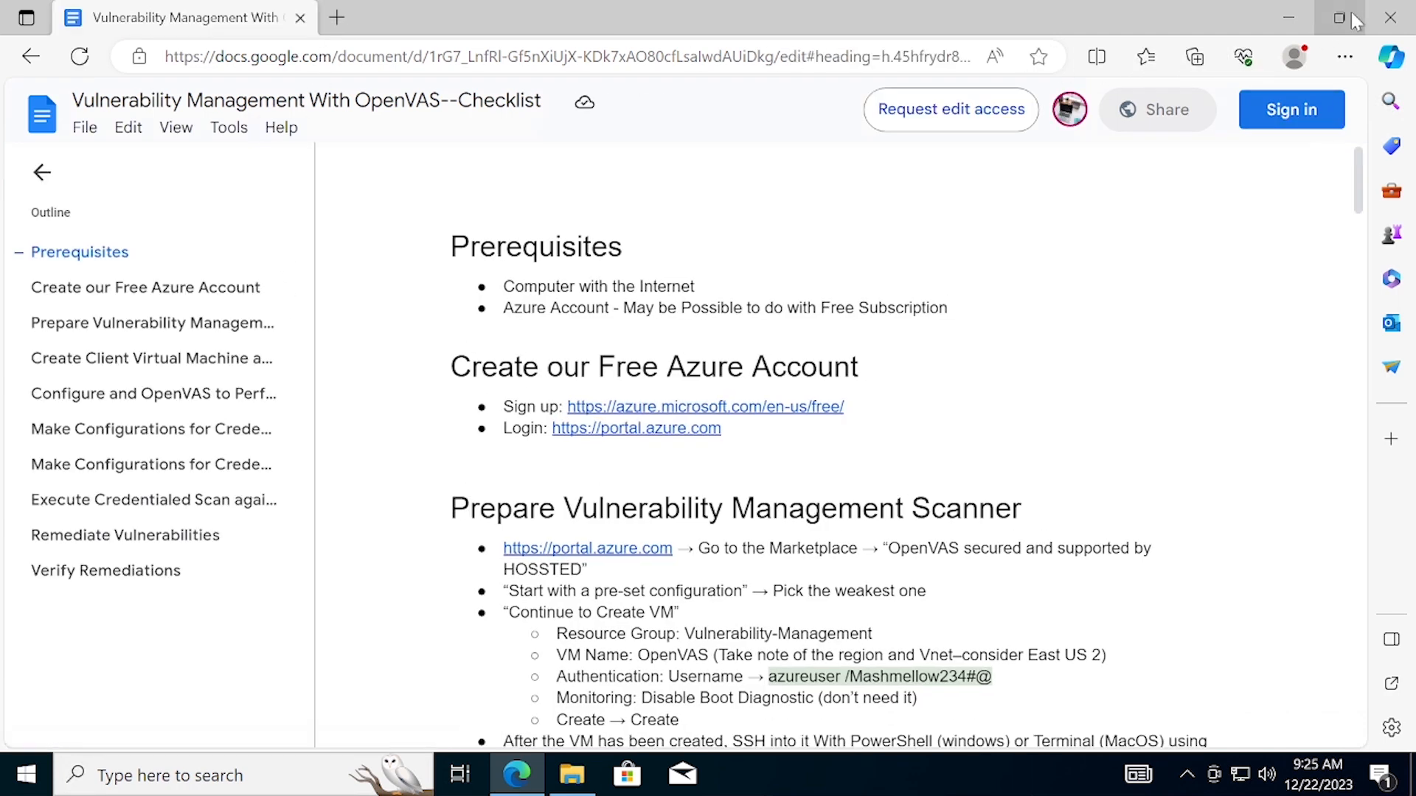
Restore the Edge window from full size, hide the document outline, and narrow the window to free desktop space.
left_click(1350, 18)
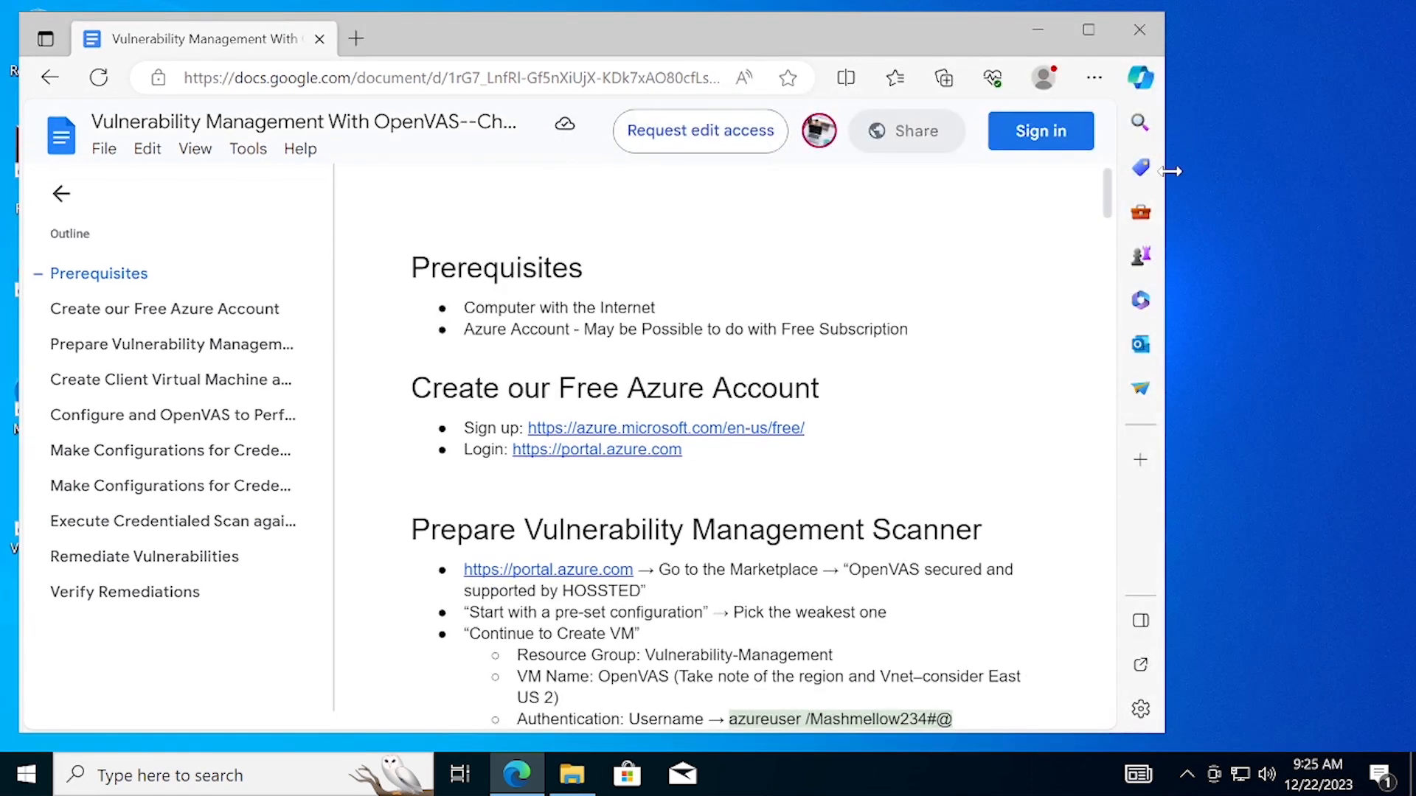
left_click(61, 193)
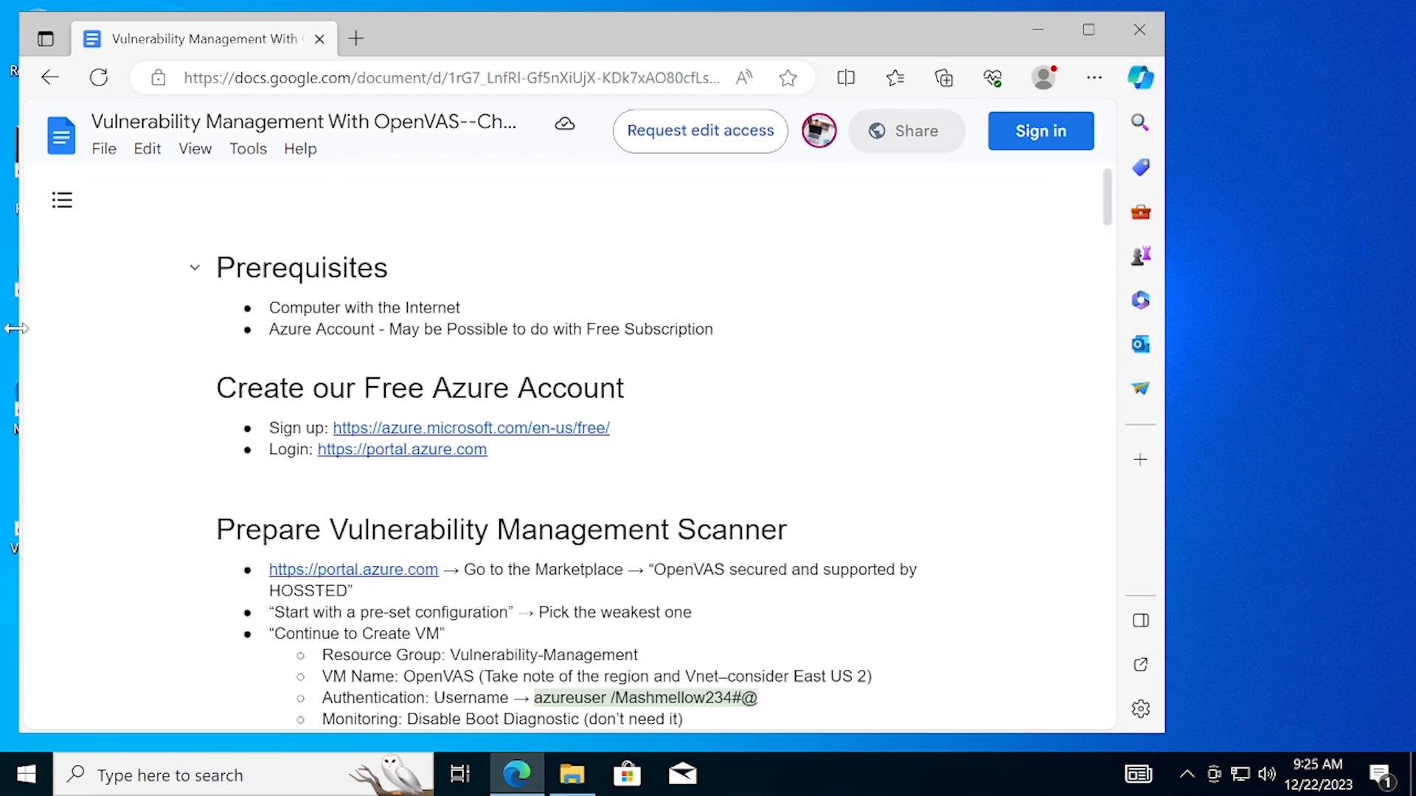
left_click_drag(19, 330, 515, 420)
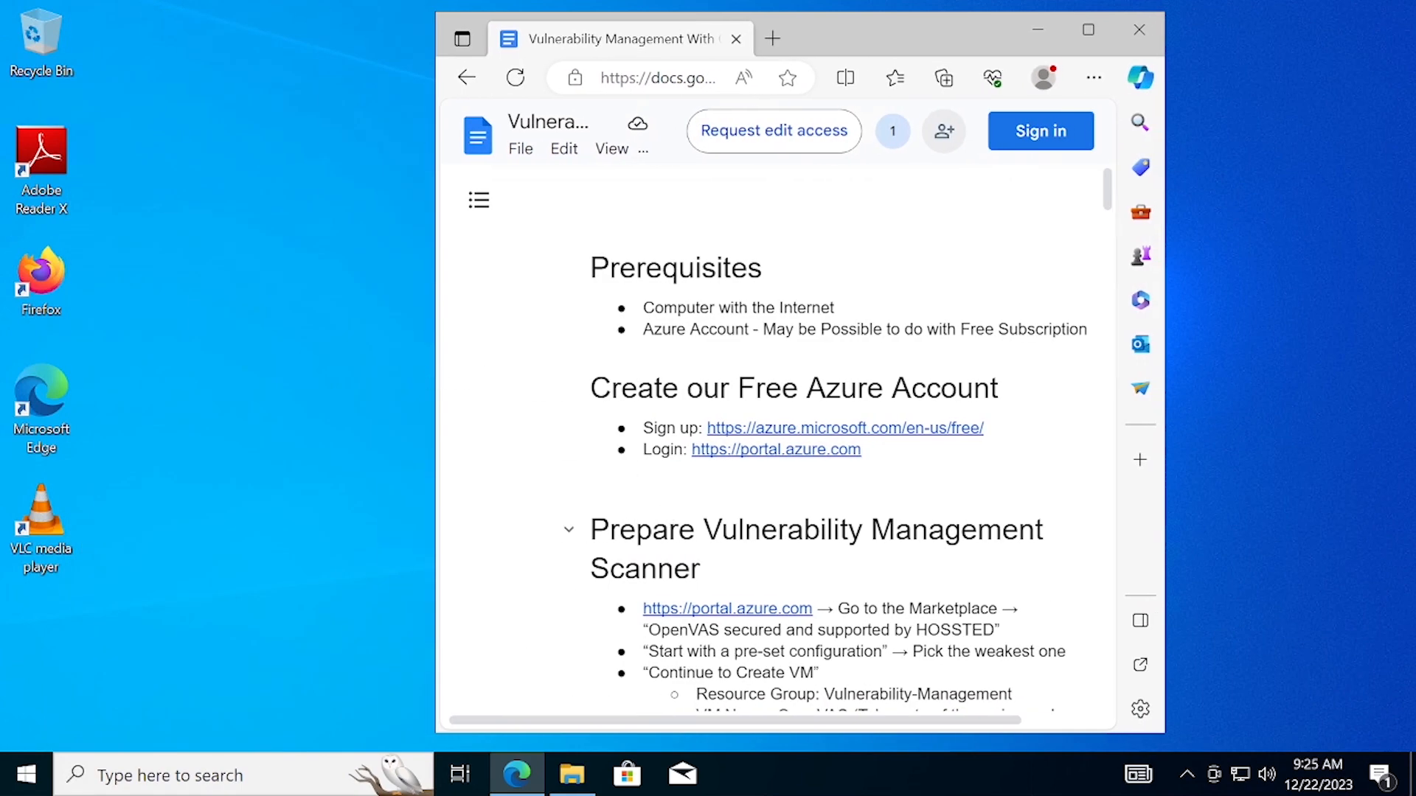
Bring up the checklist's "Make Configurations for Credentialed Scans (Within VM)" section and move the Edge window aside on the VM desktop.
scroll(667, 516, "down", 3)
scroll(774, 443, "down", 10)
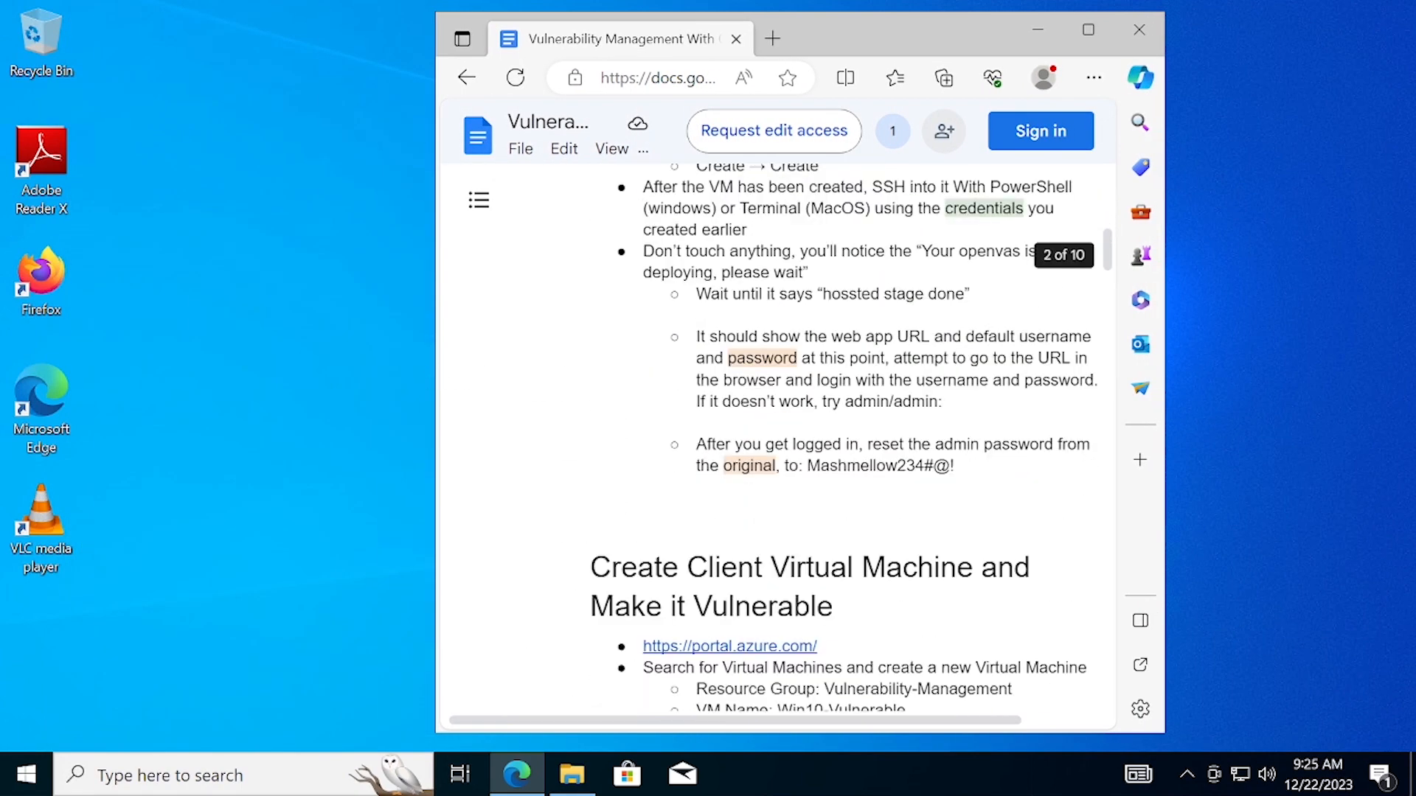
scroll(775, 442, "down", 1)
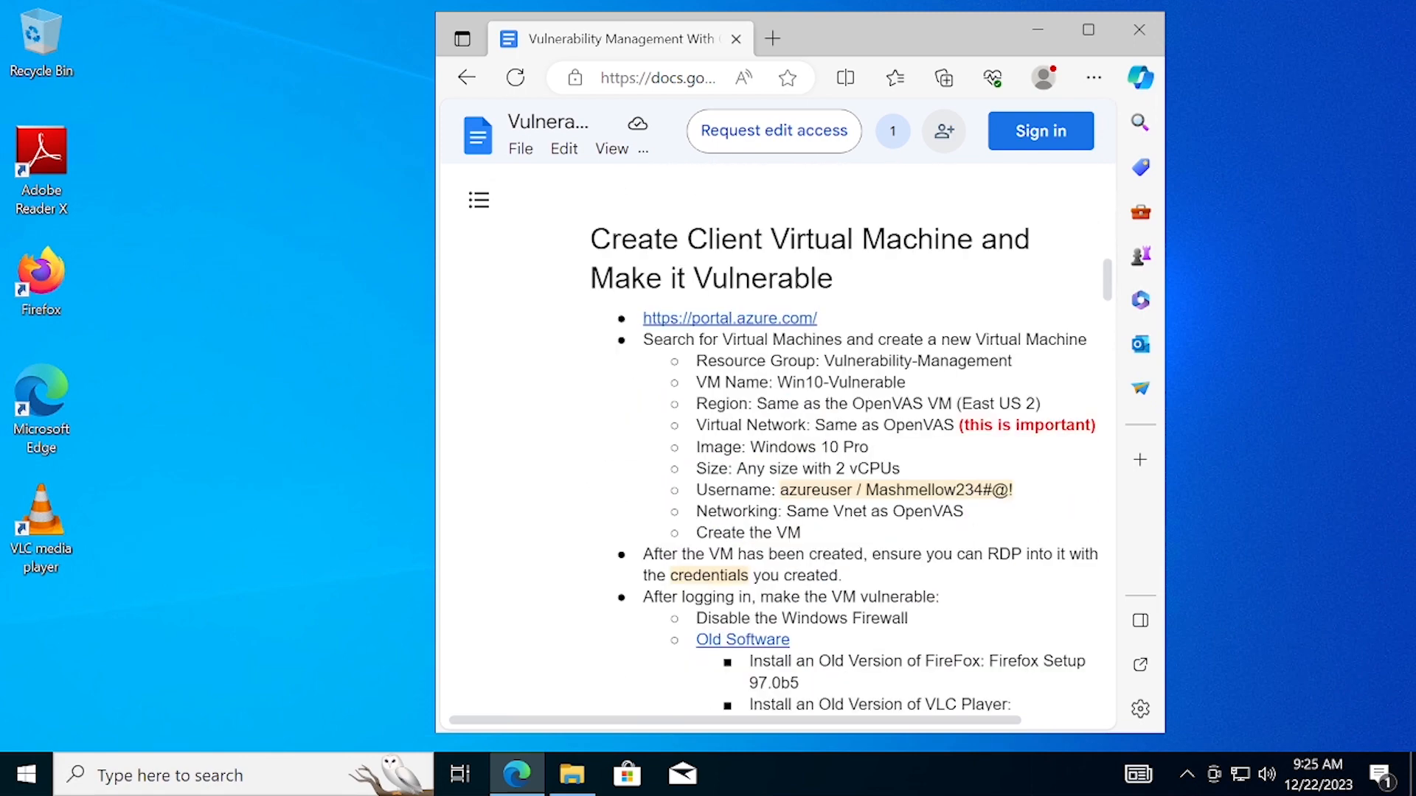
scroll(774, 443, "down", 15)
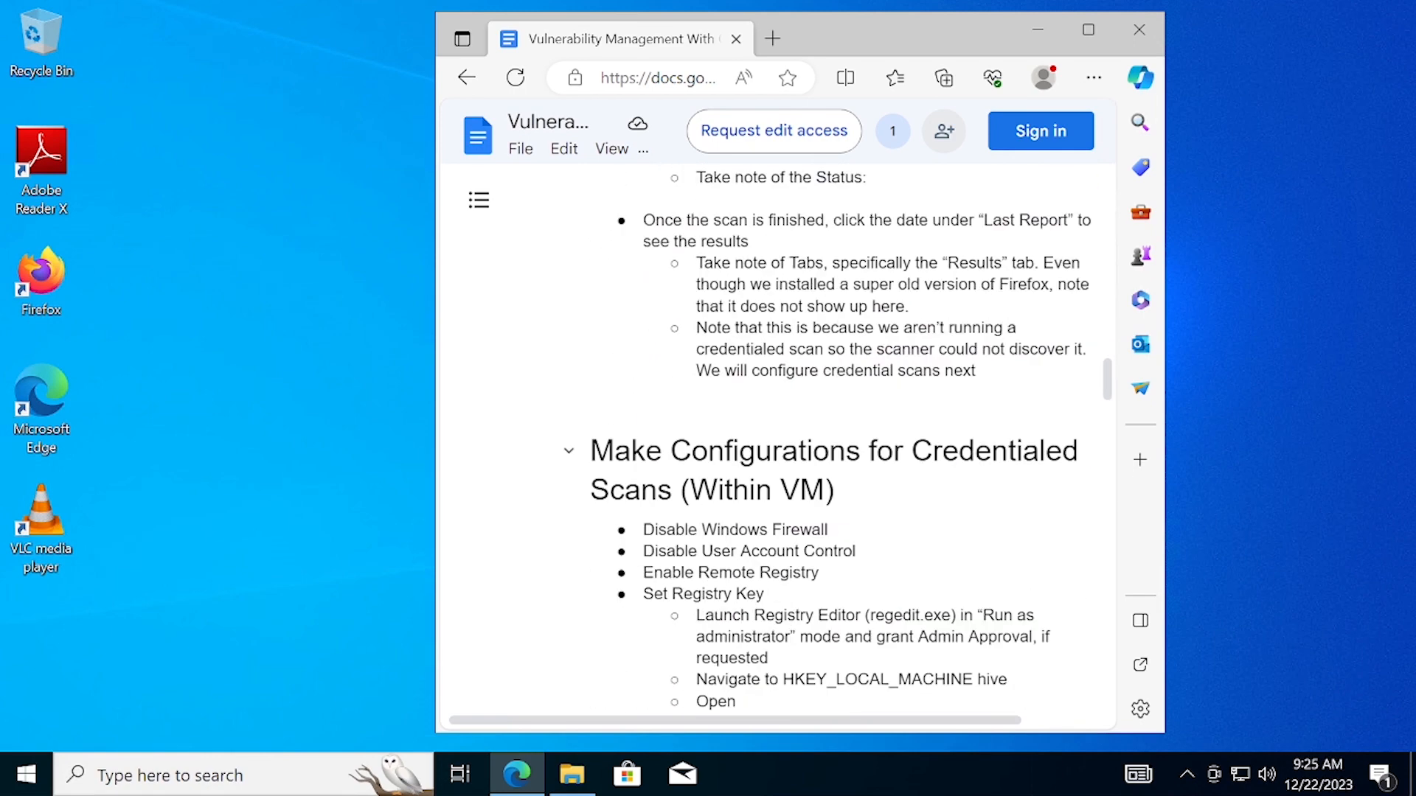
scroll(774, 442, "down", 2)
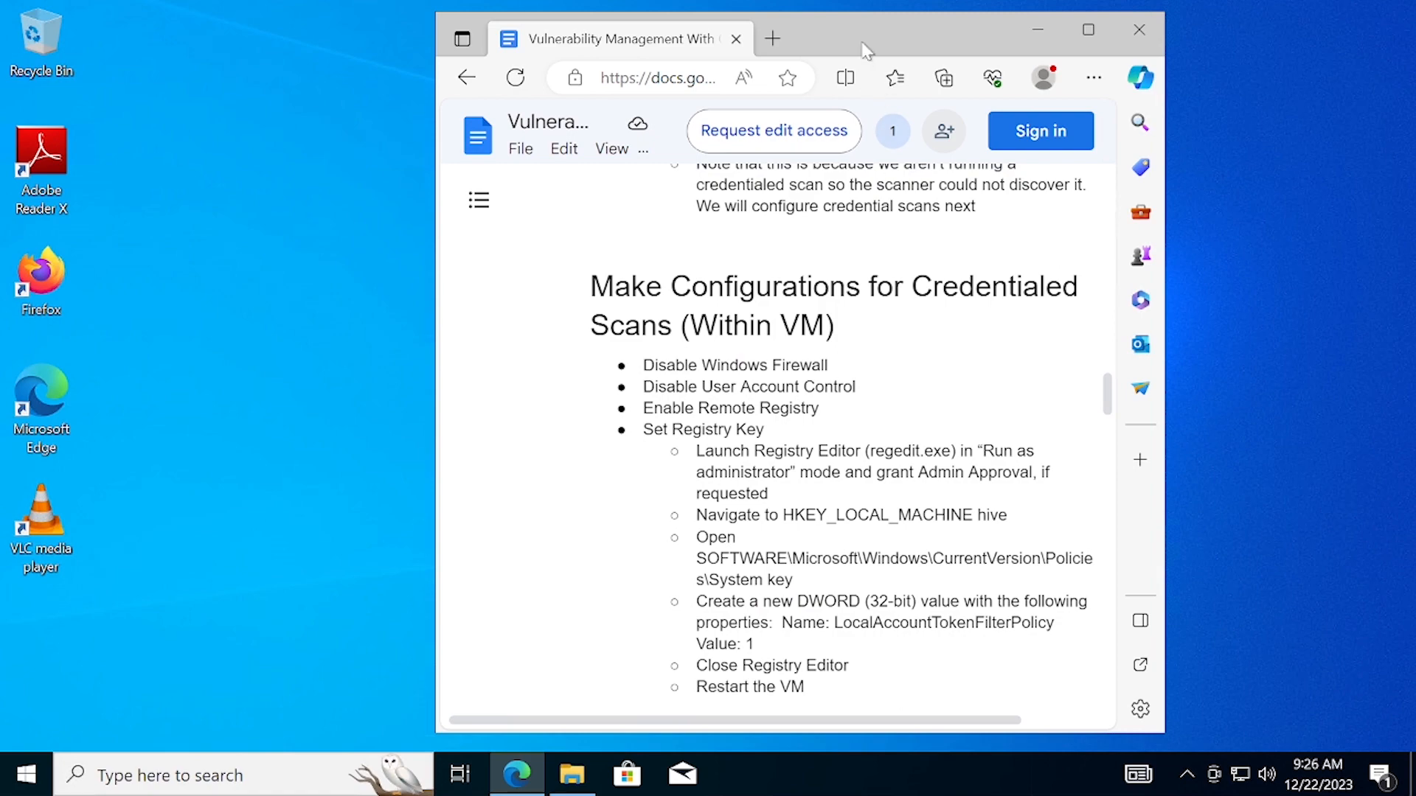
left_click_drag(897, 30, 1039, 22)
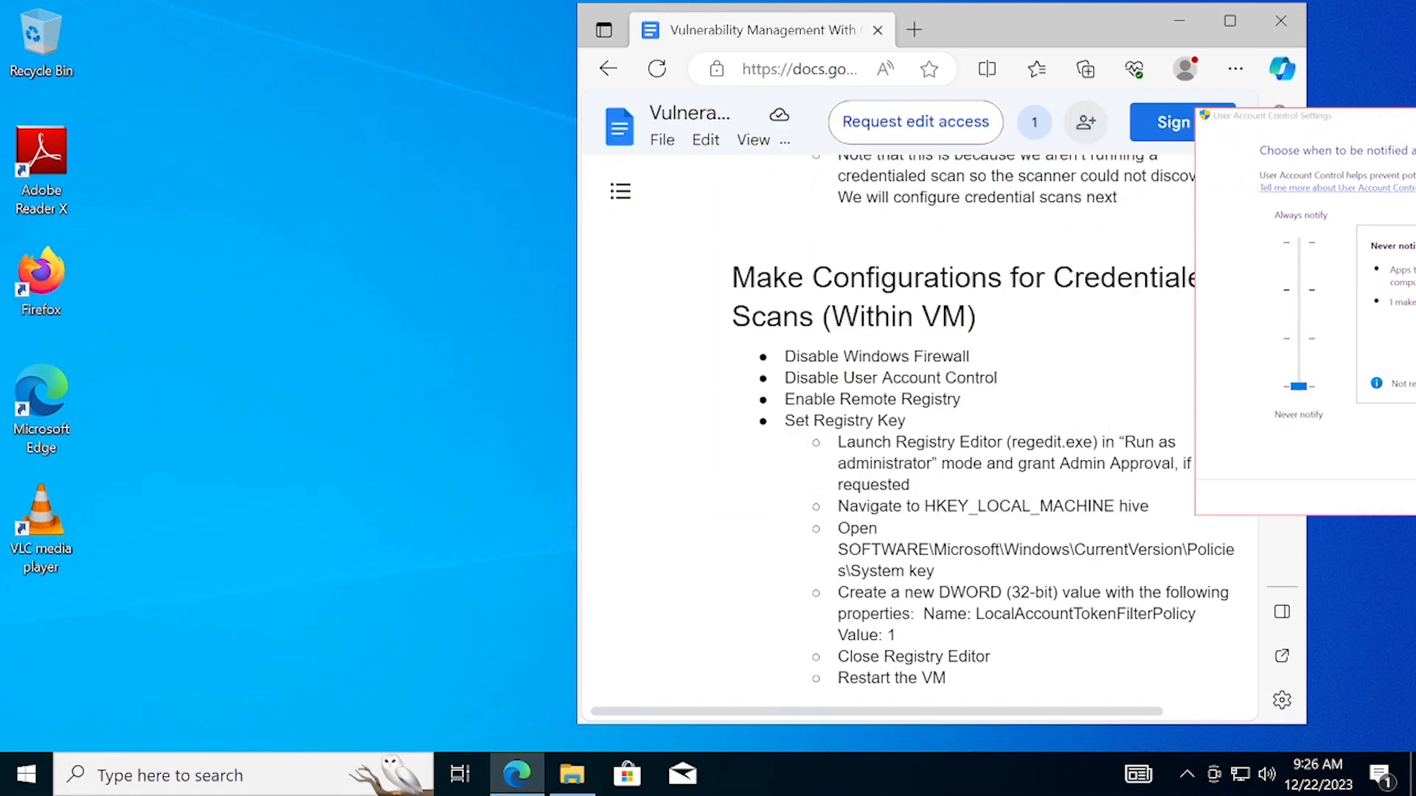
Find and open the Services app on the VM, and place its window beside the checklist.
left_click(272, 781)
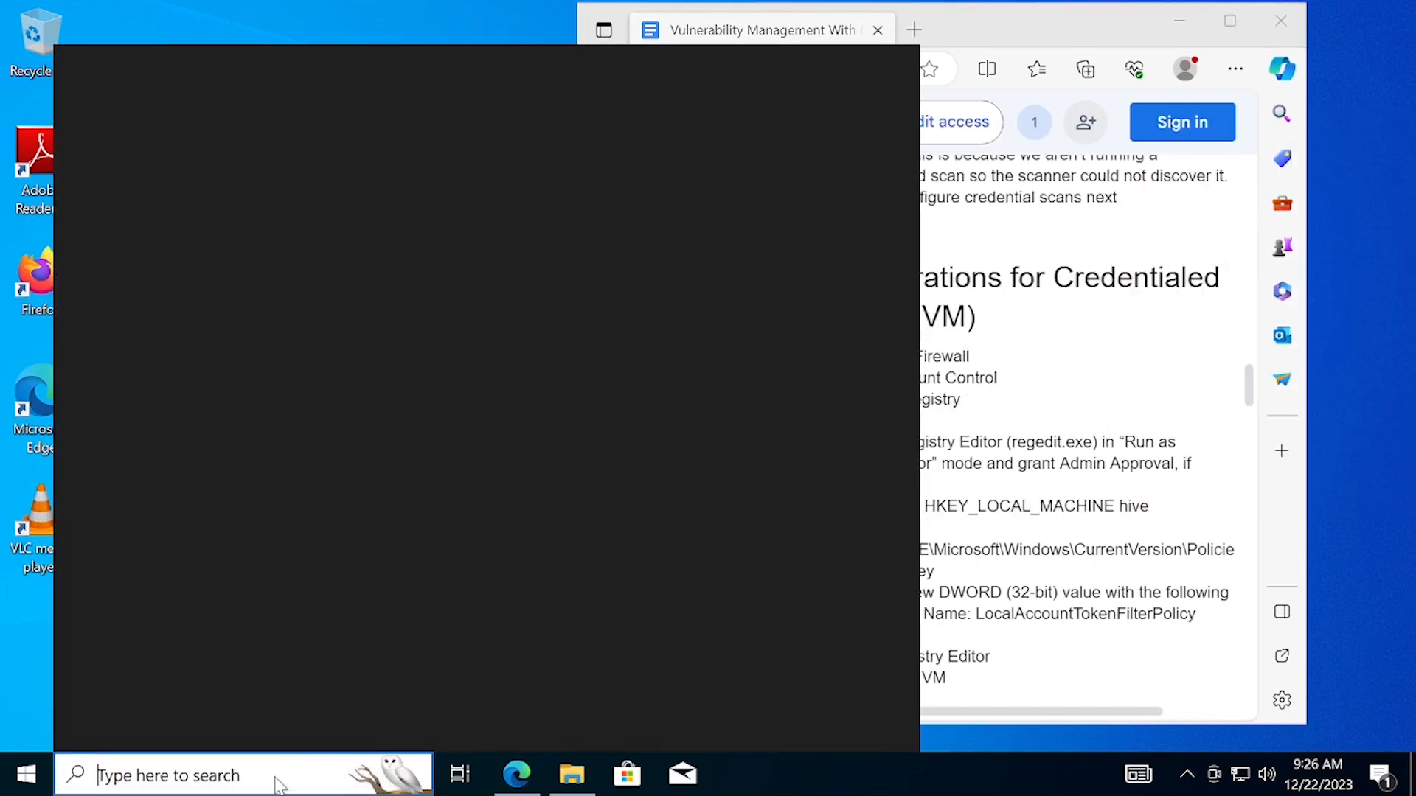
type("ser")
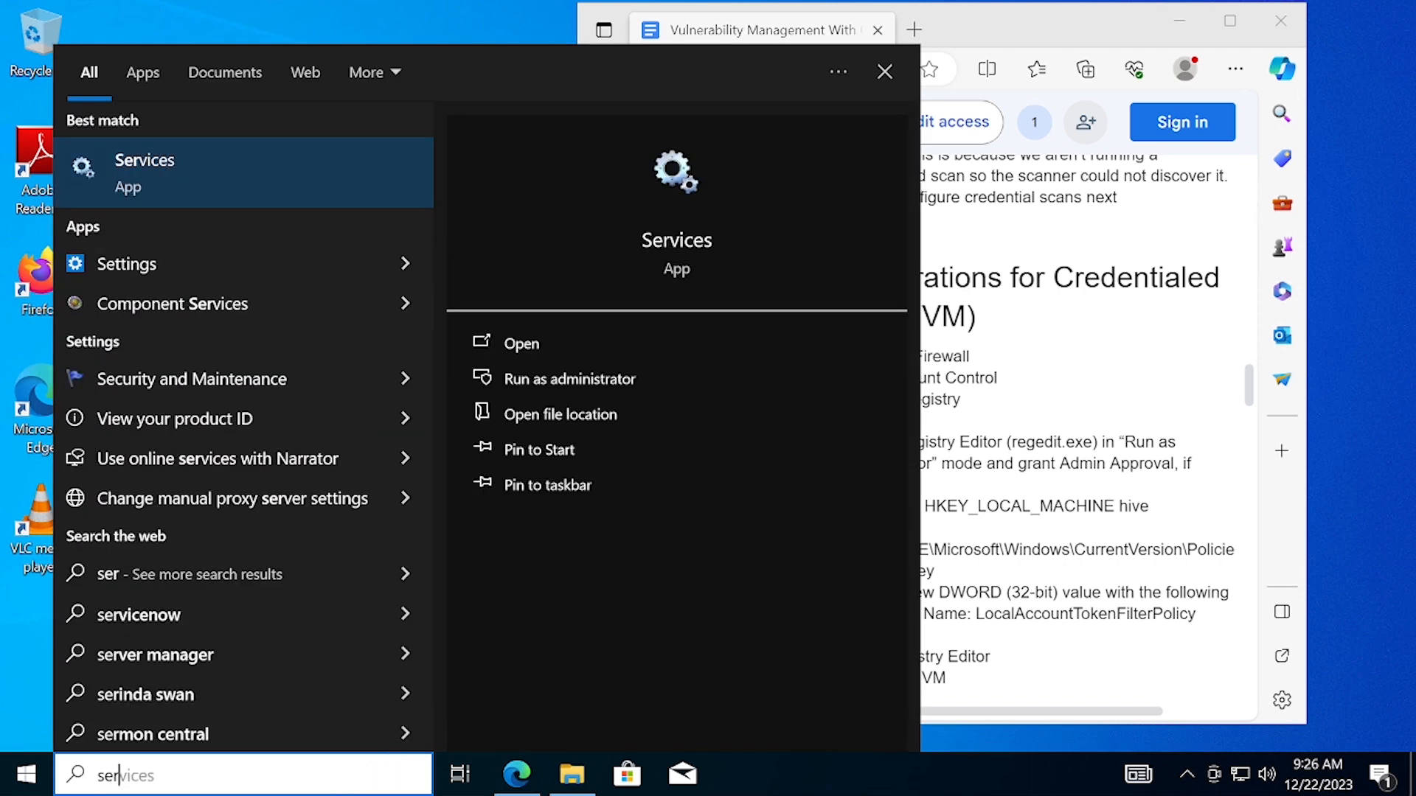
left_click(210, 172)
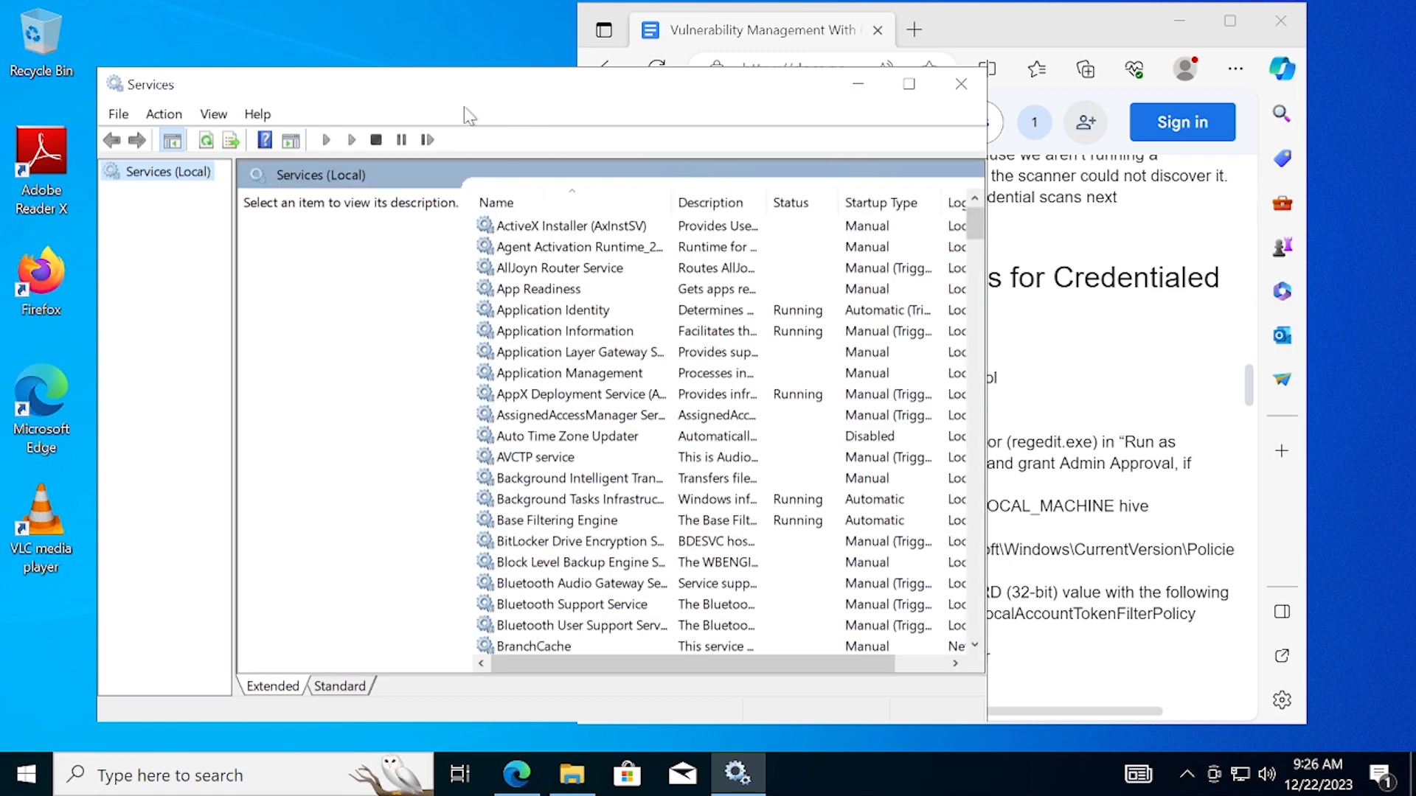
left_click_drag(466, 108, 214, 102)
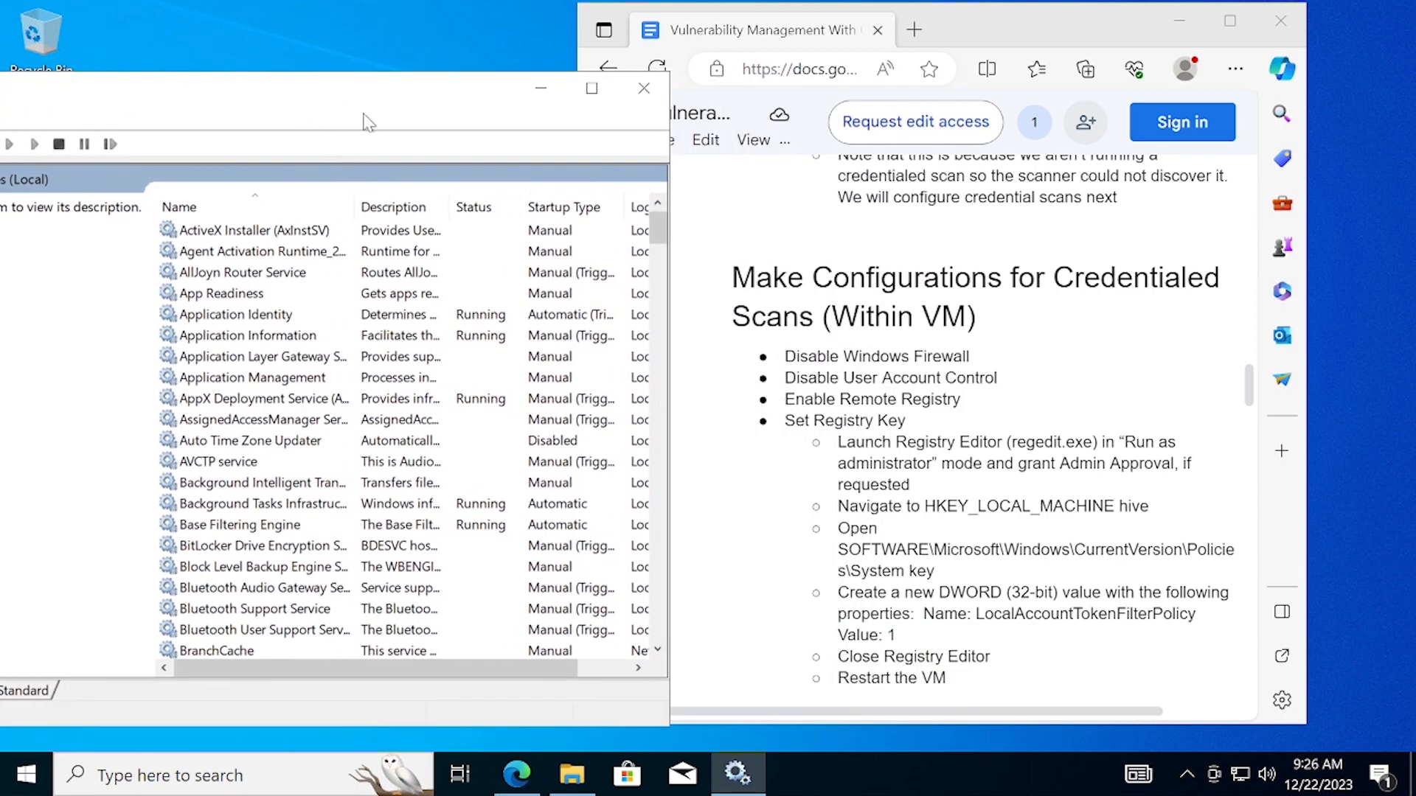
Open the Remote Registry service's properties and set its startup type to Automatic.
left_click_drag(369, 122, 743, 131)
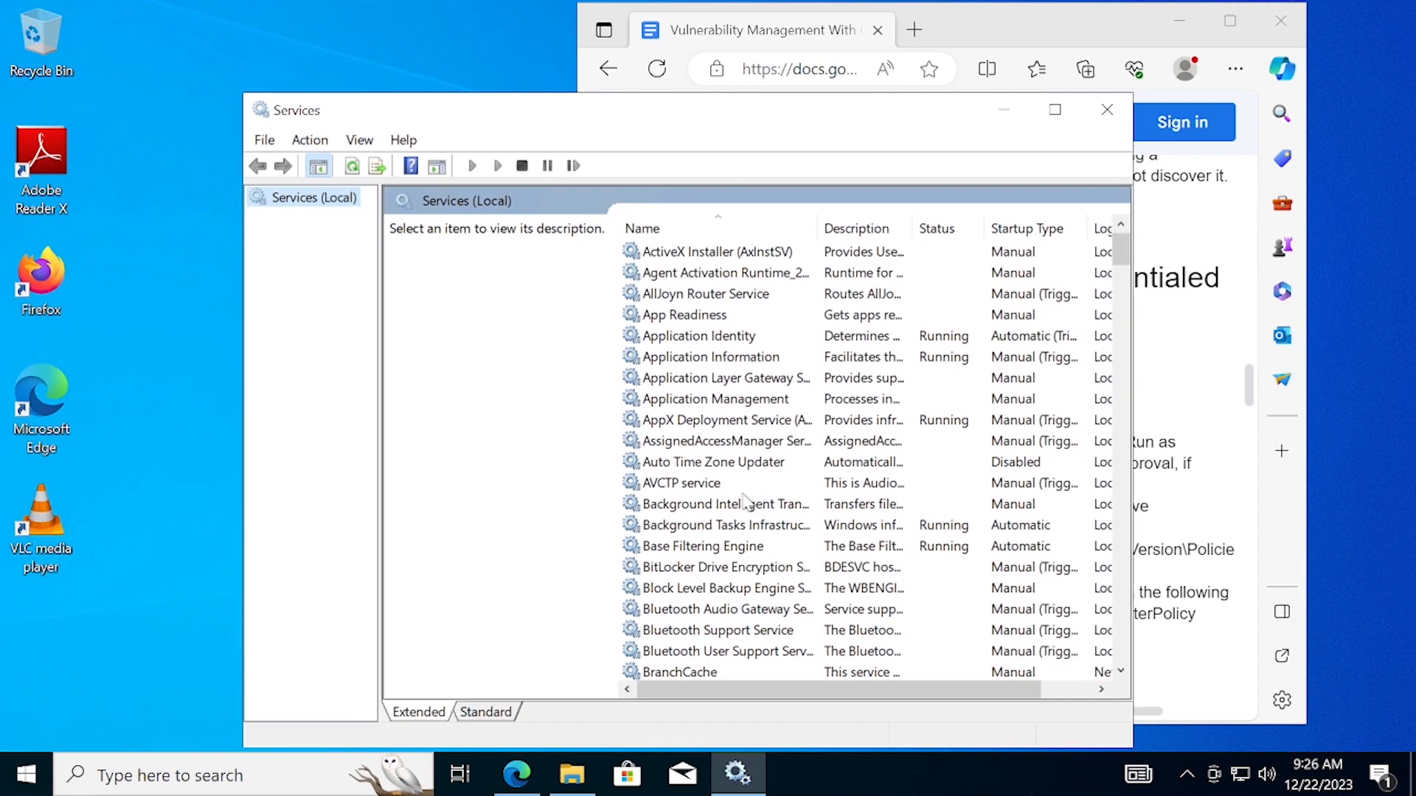
scroll(714, 572, "down", 3)
scroll(714, 571, "down", 20)
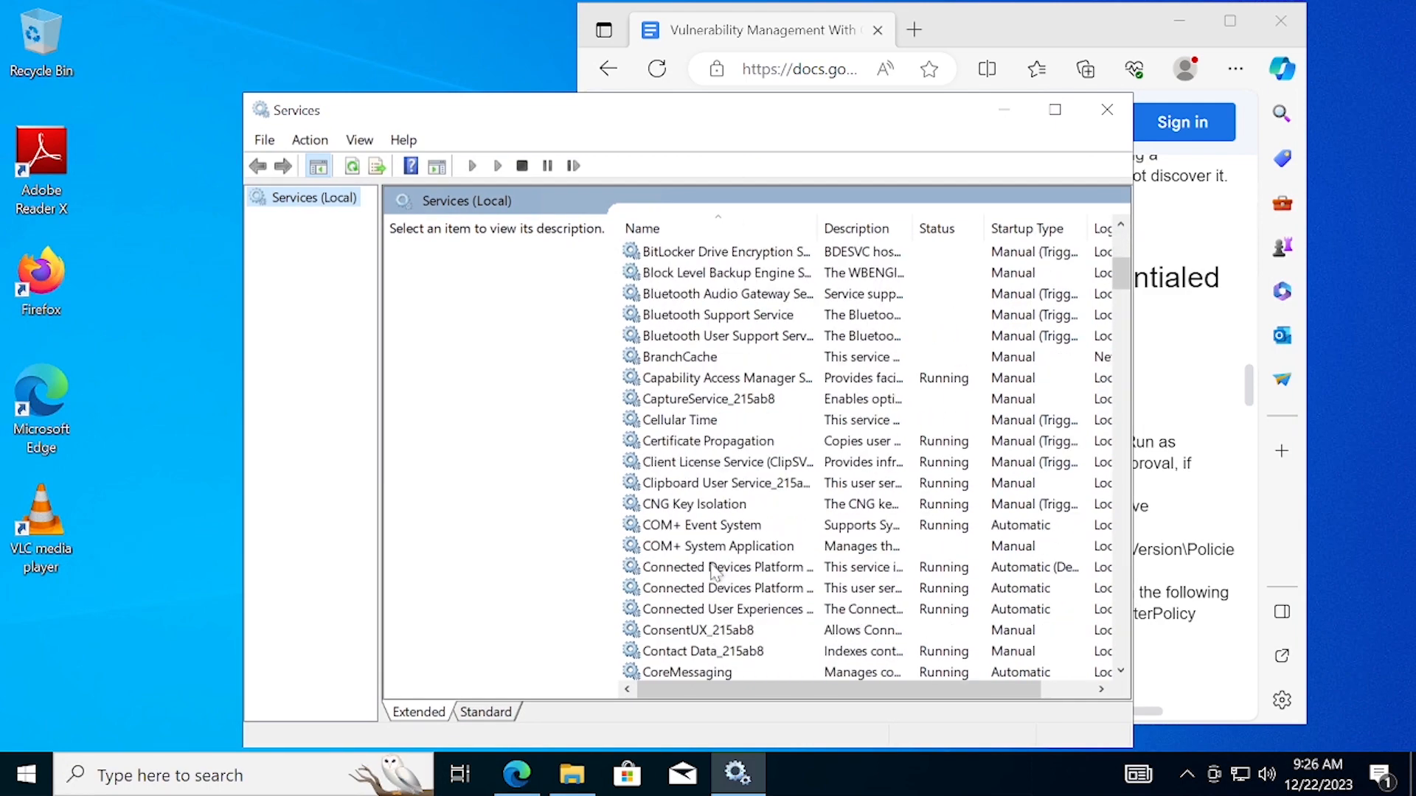
scroll(714, 572, "down", 20)
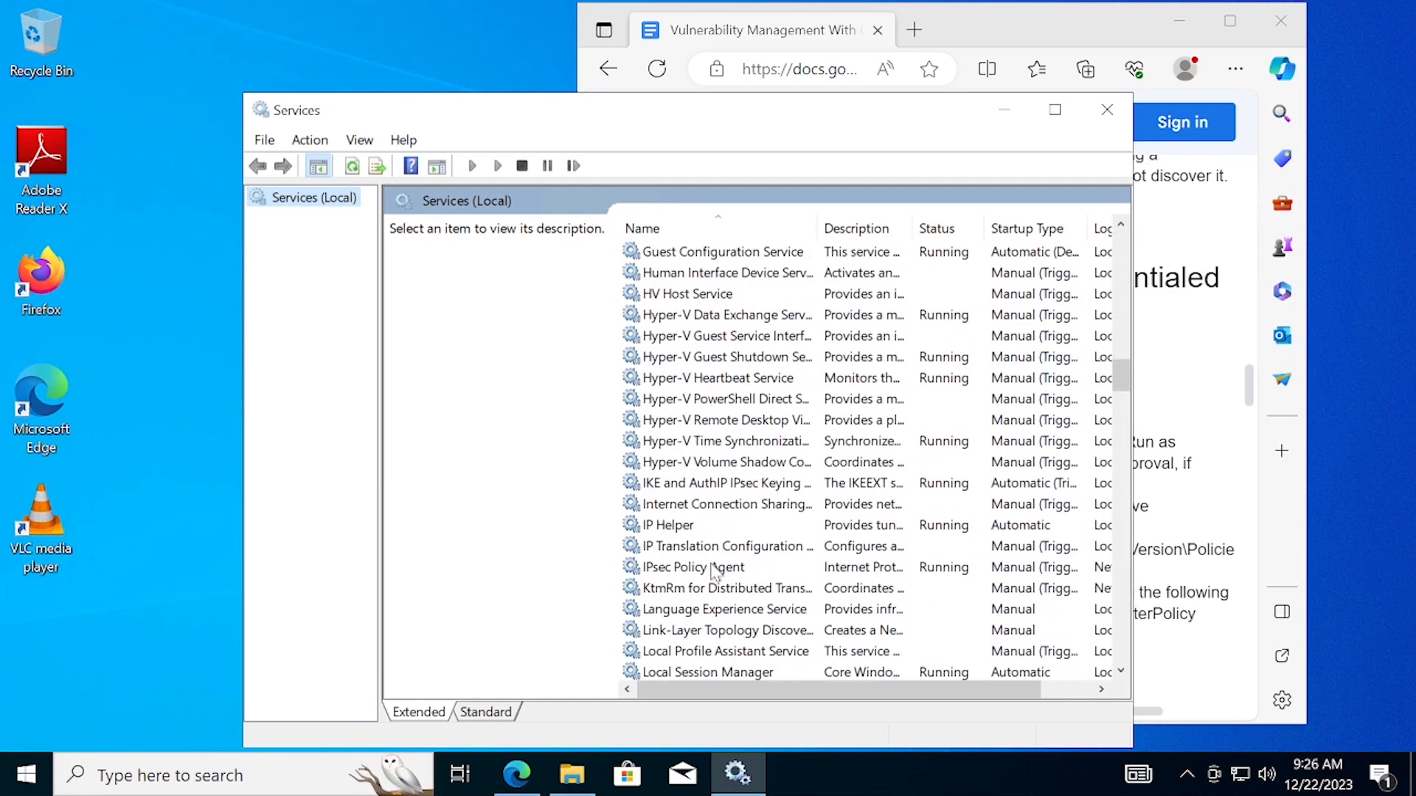
scroll(714, 571, "down", 4)
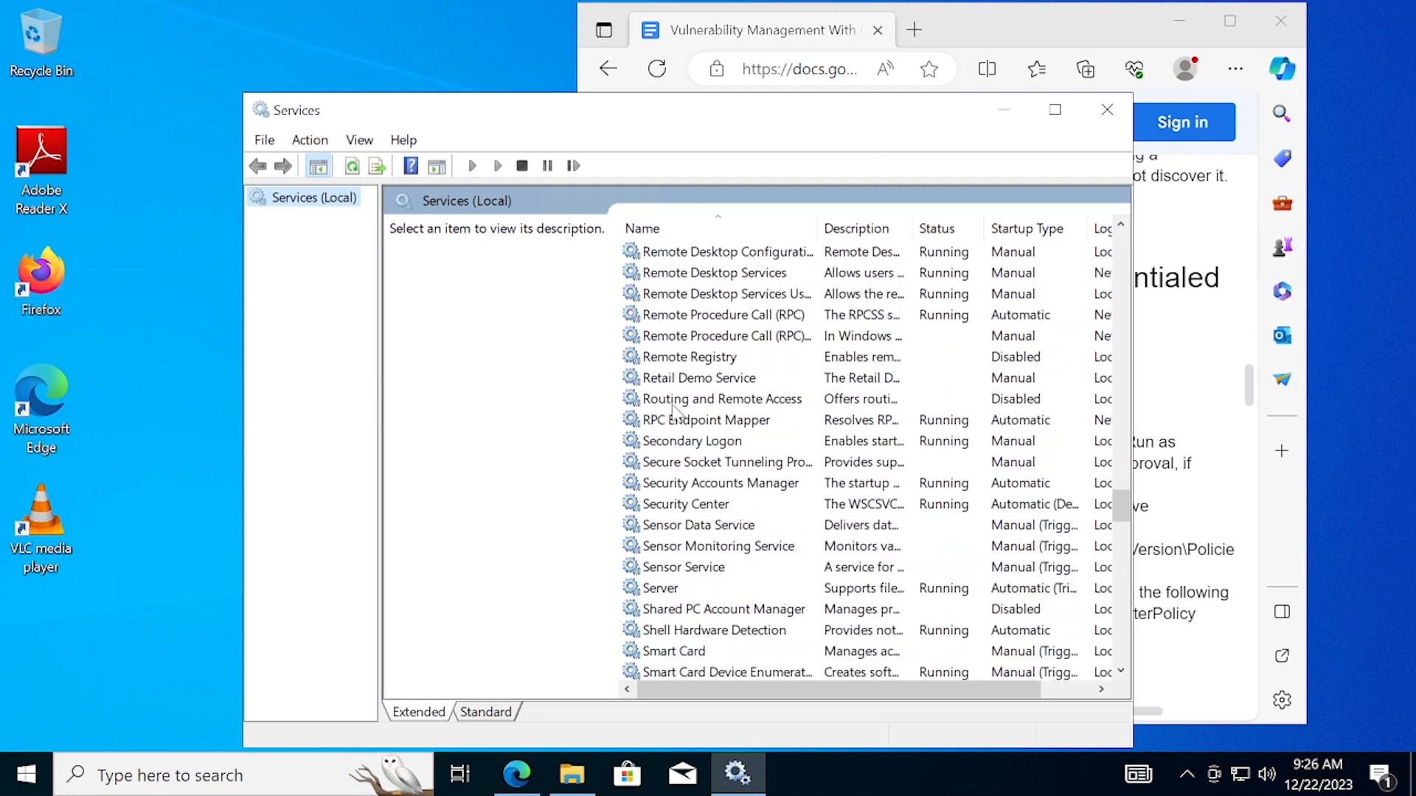
double_click(683, 358)
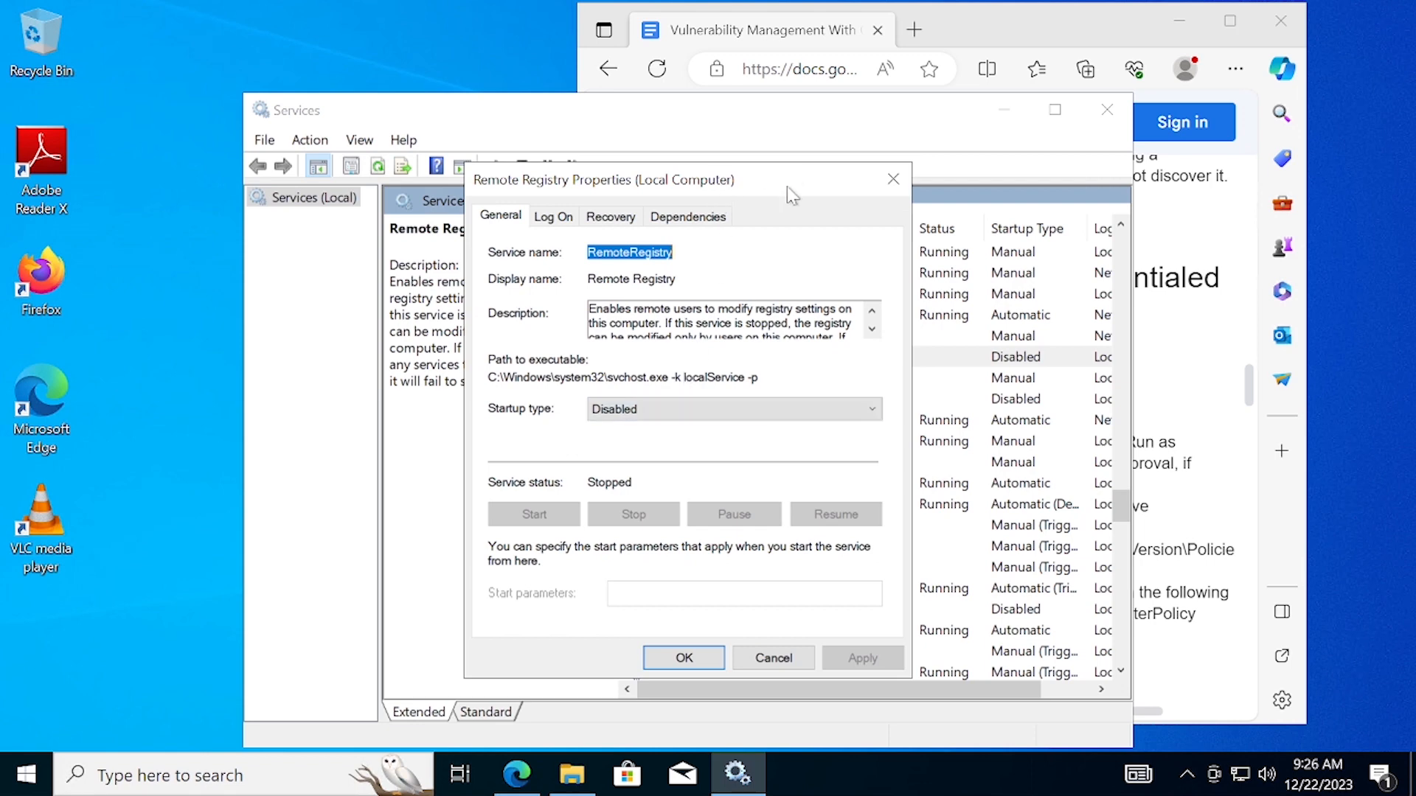
left_click(763, 409)
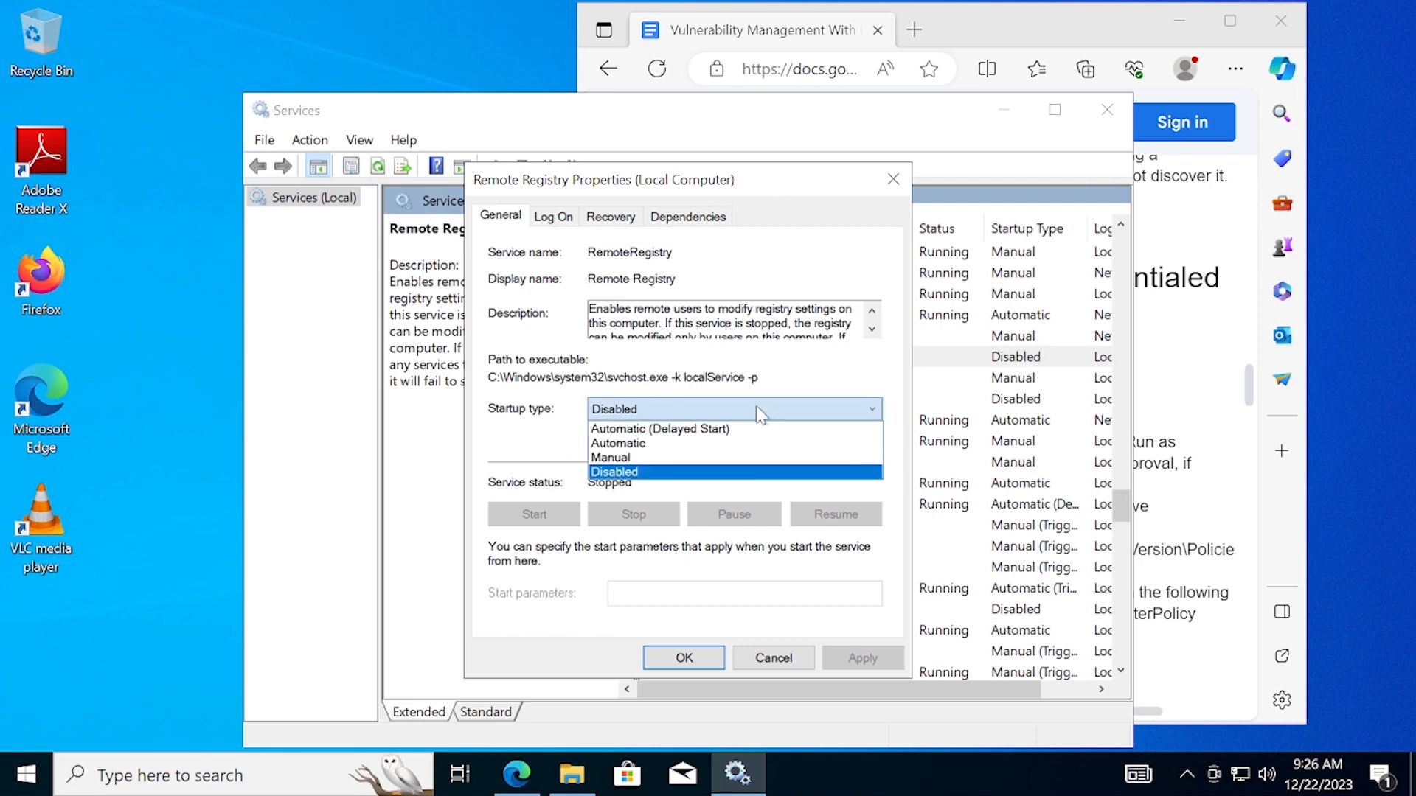
left_click(657, 445)
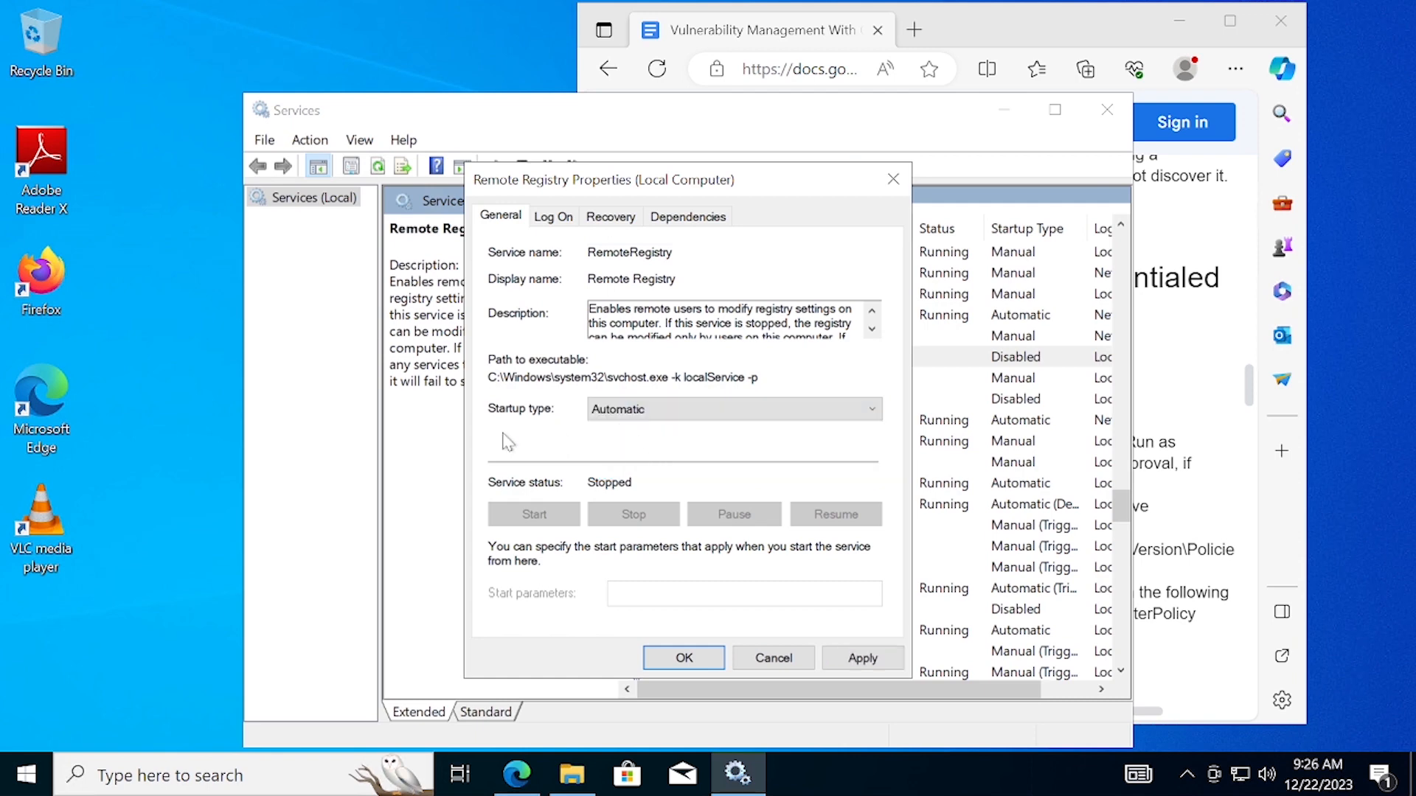
left_click(854, 660)
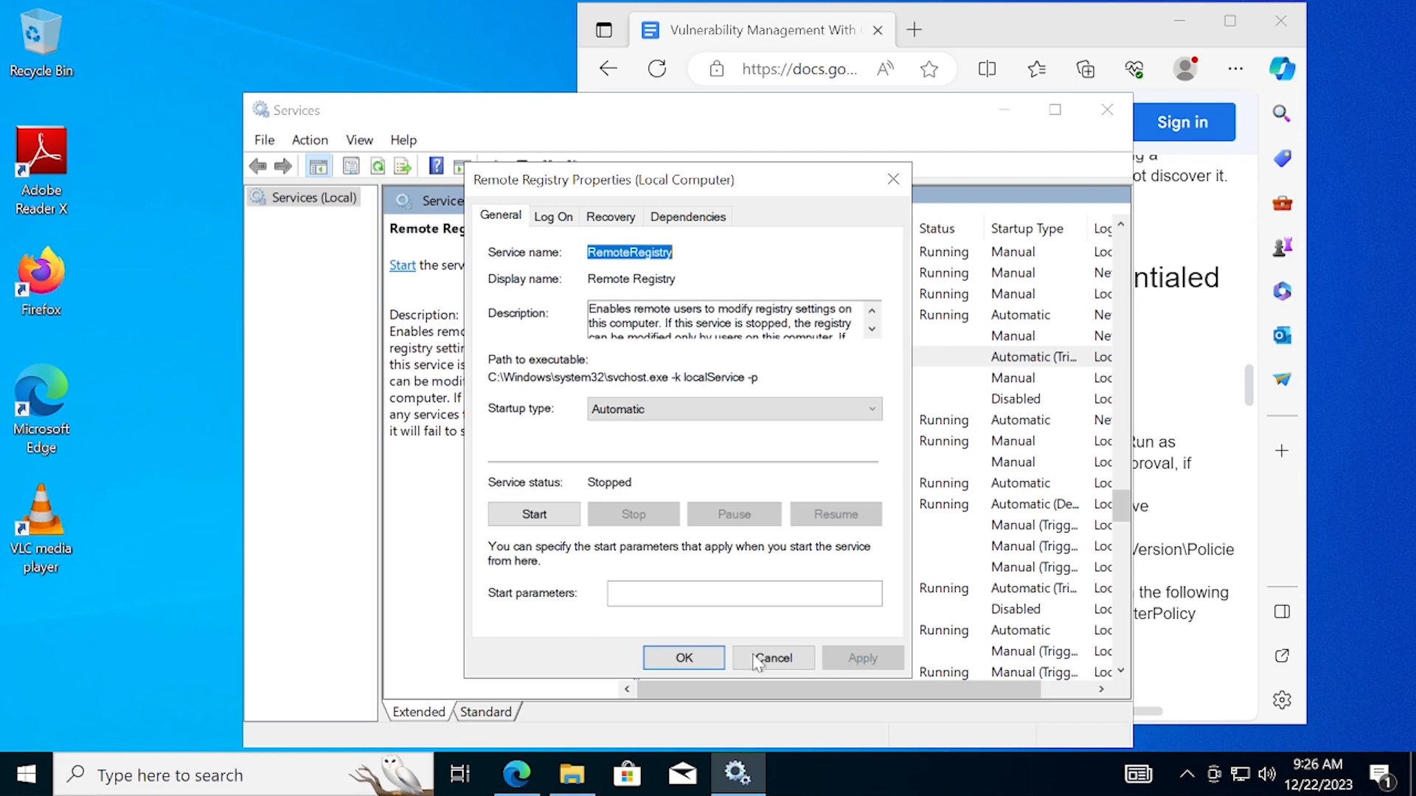
left_click(680, 660)
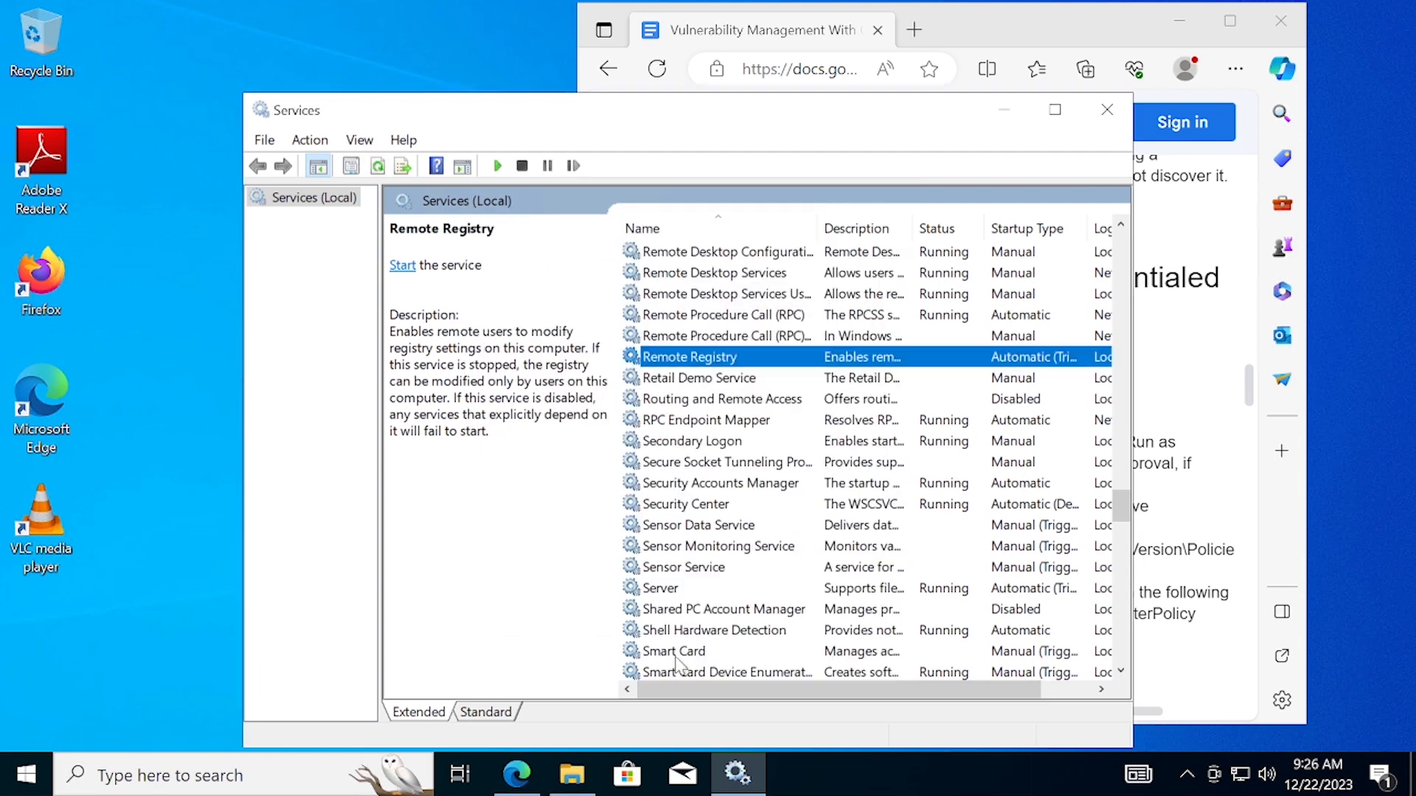
Start the Remote Registry service and close the Services window.
left_click(403, 267)
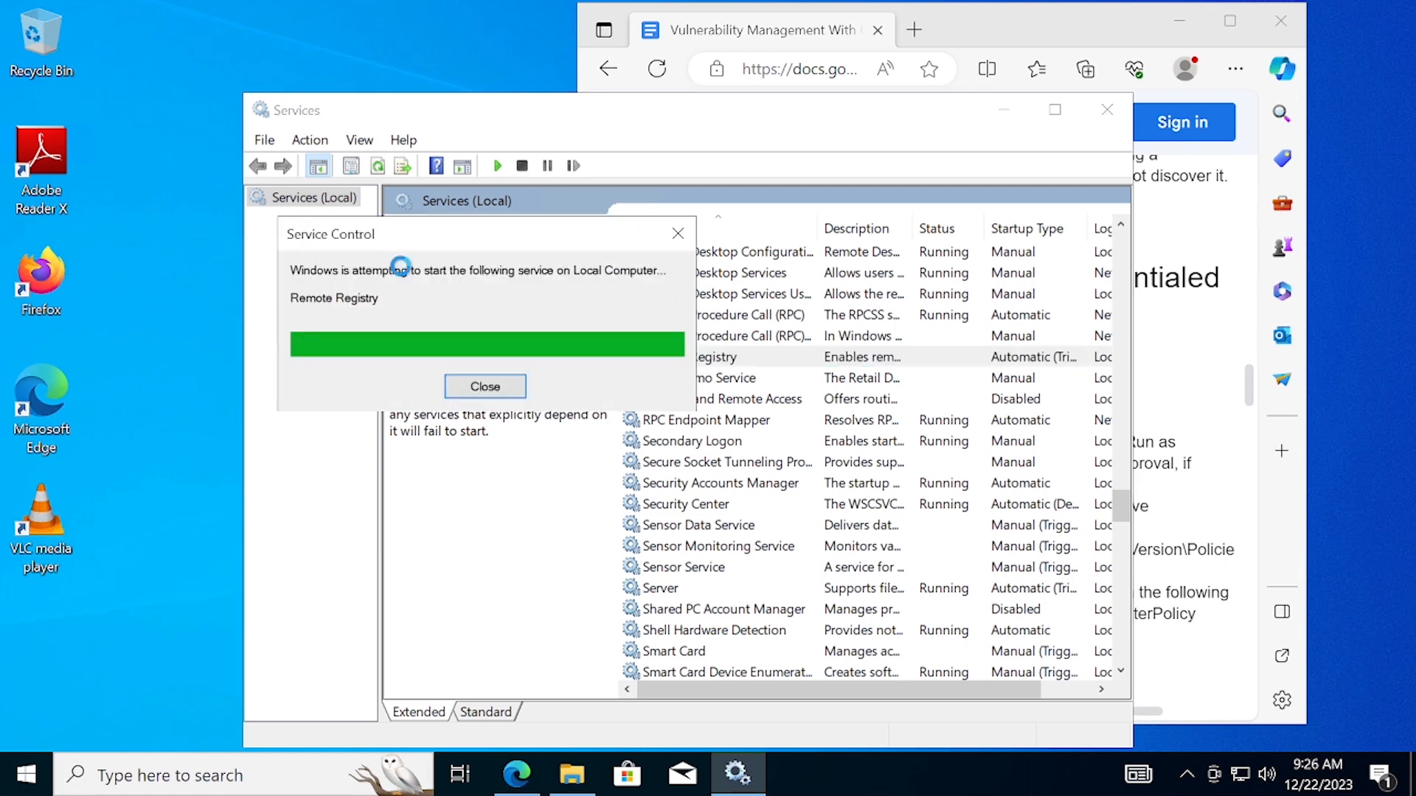
left_click(1106, 111)
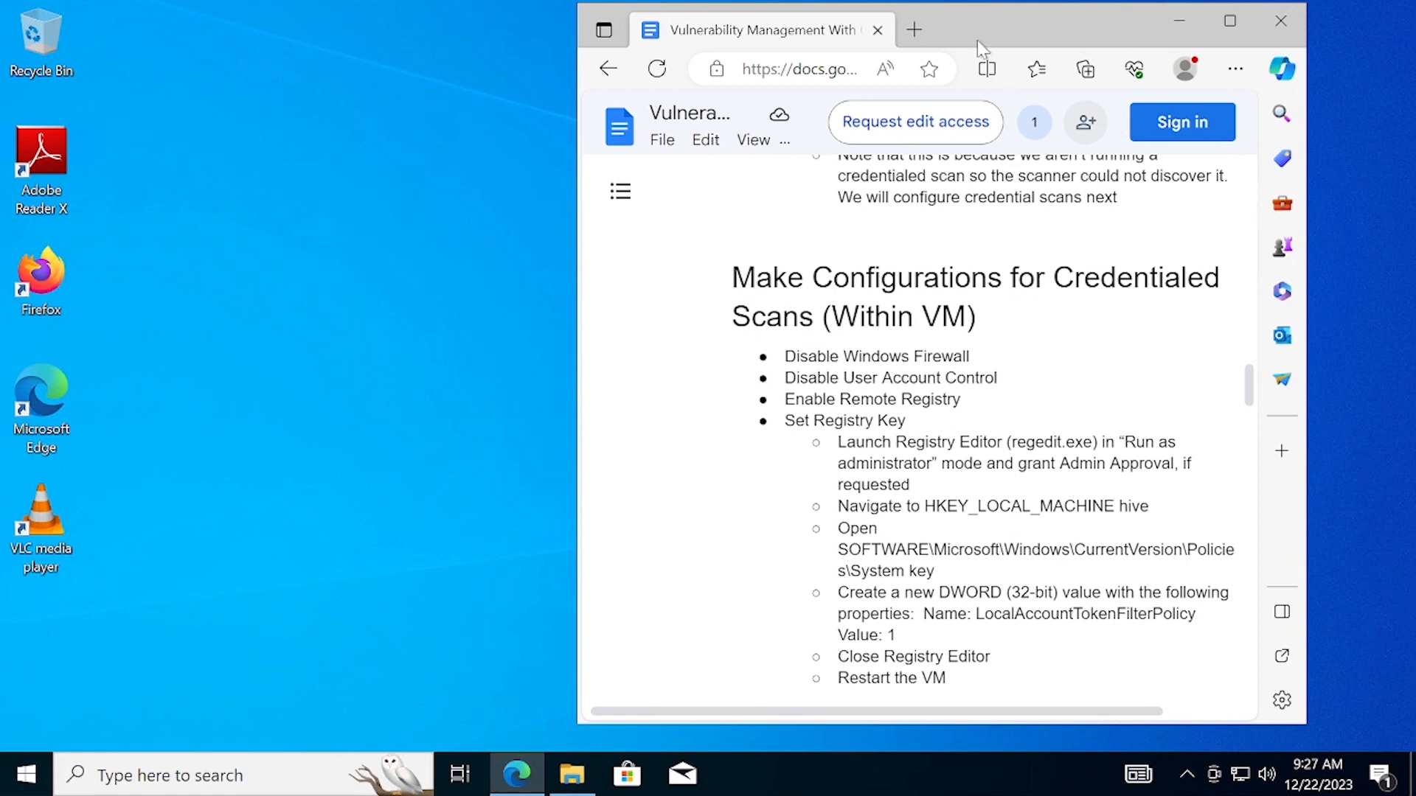
left_click_drag(978, 33, 977, 35)
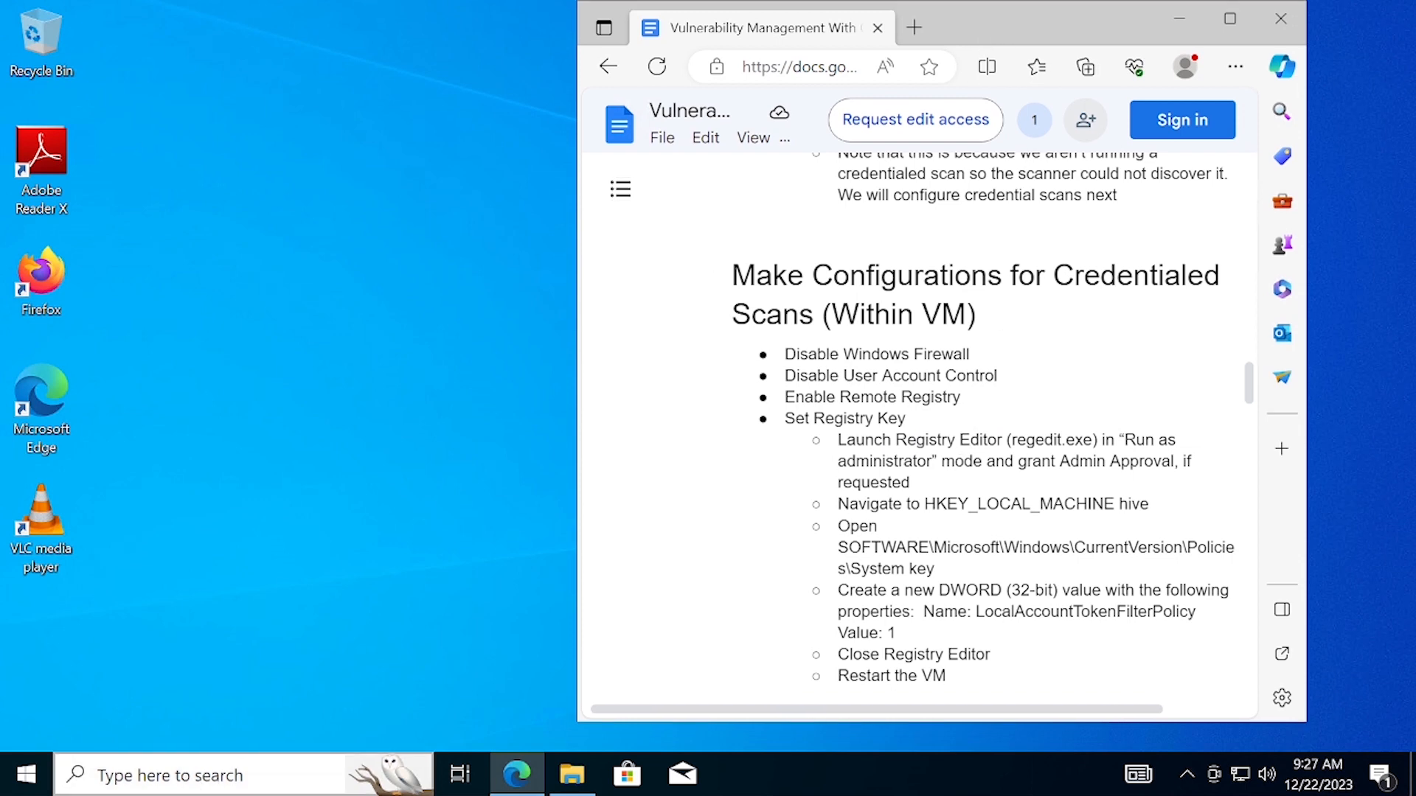
Search Windows for regedit and open Registry Editor.
left_click(184, 775)
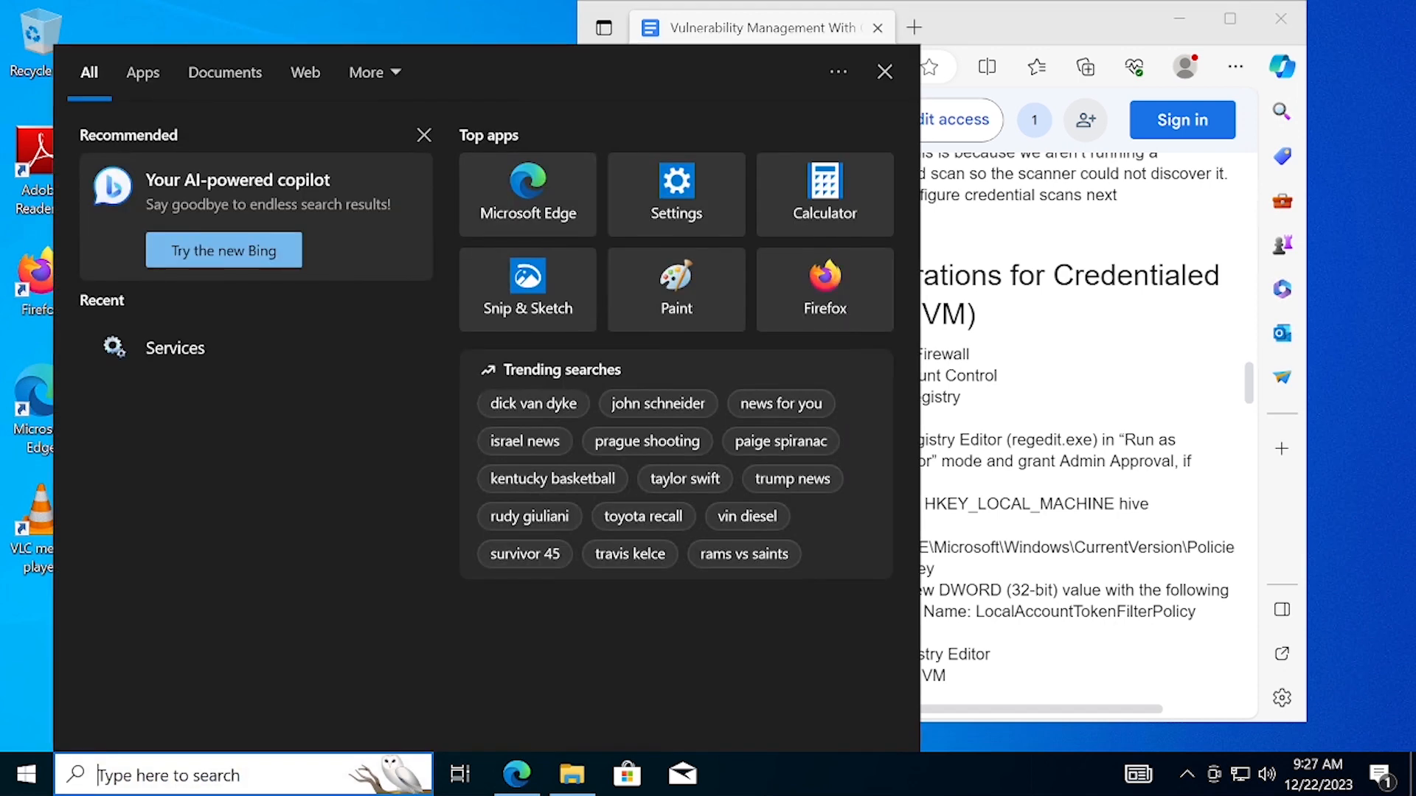
type("e")
key("BackSpace")
type("r")
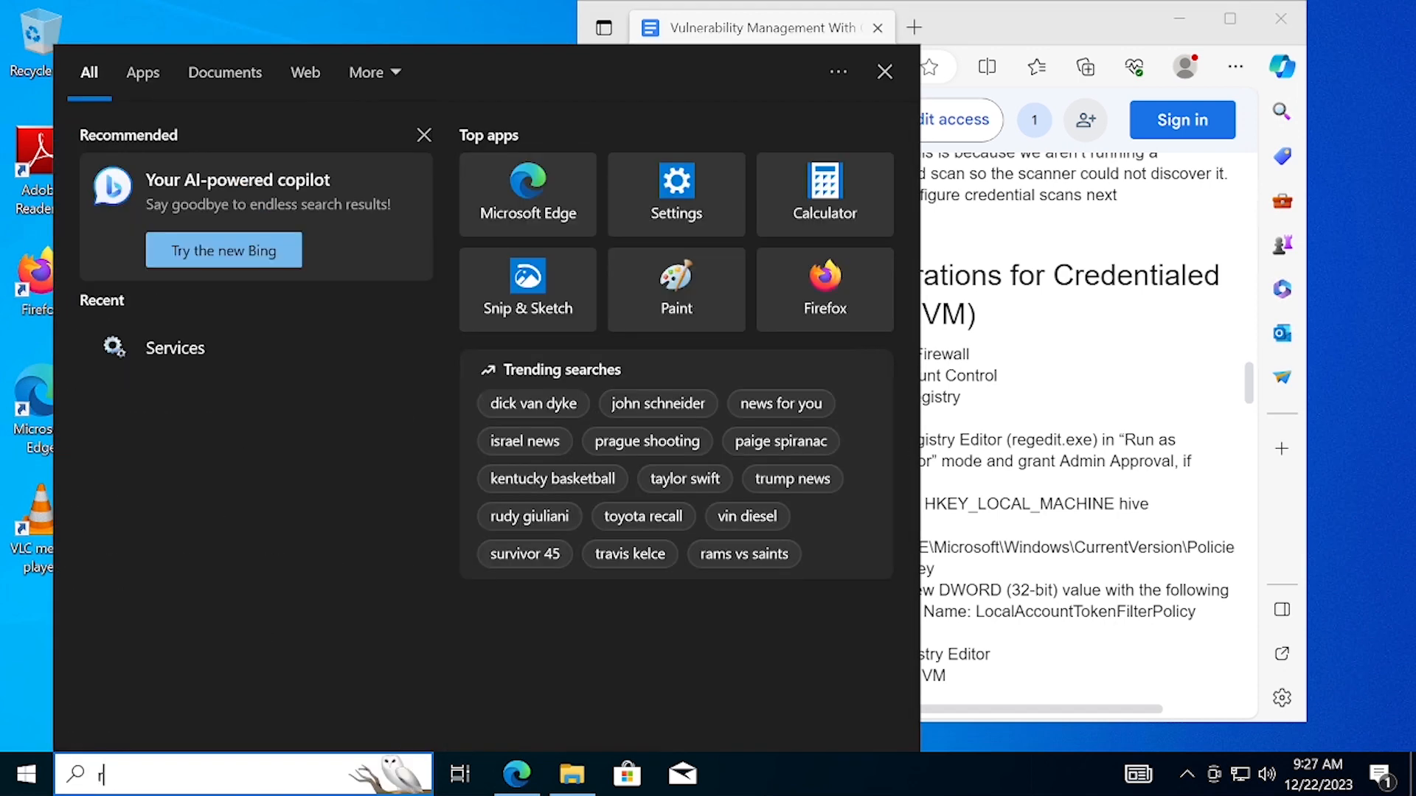
type("egedi")
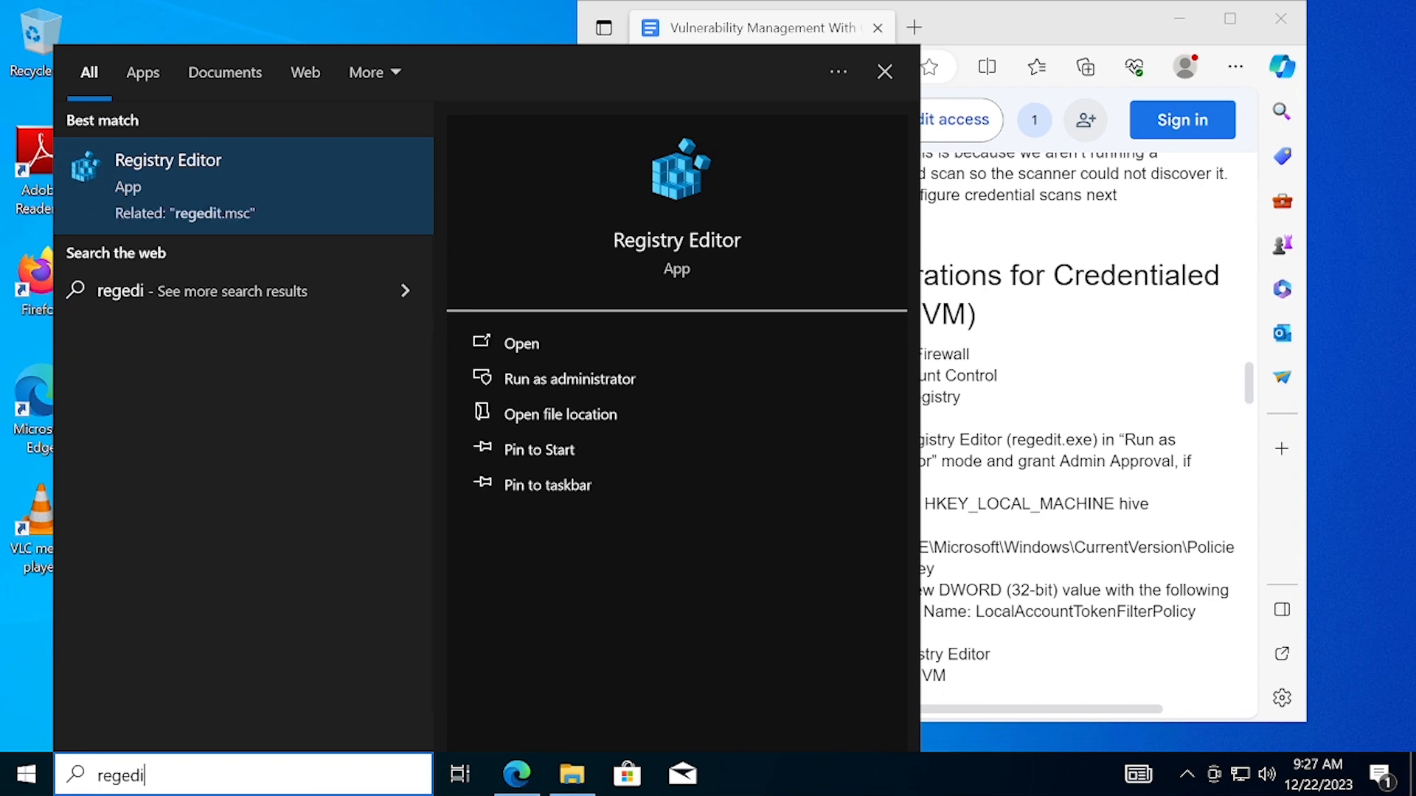
type("t")
key("Return")
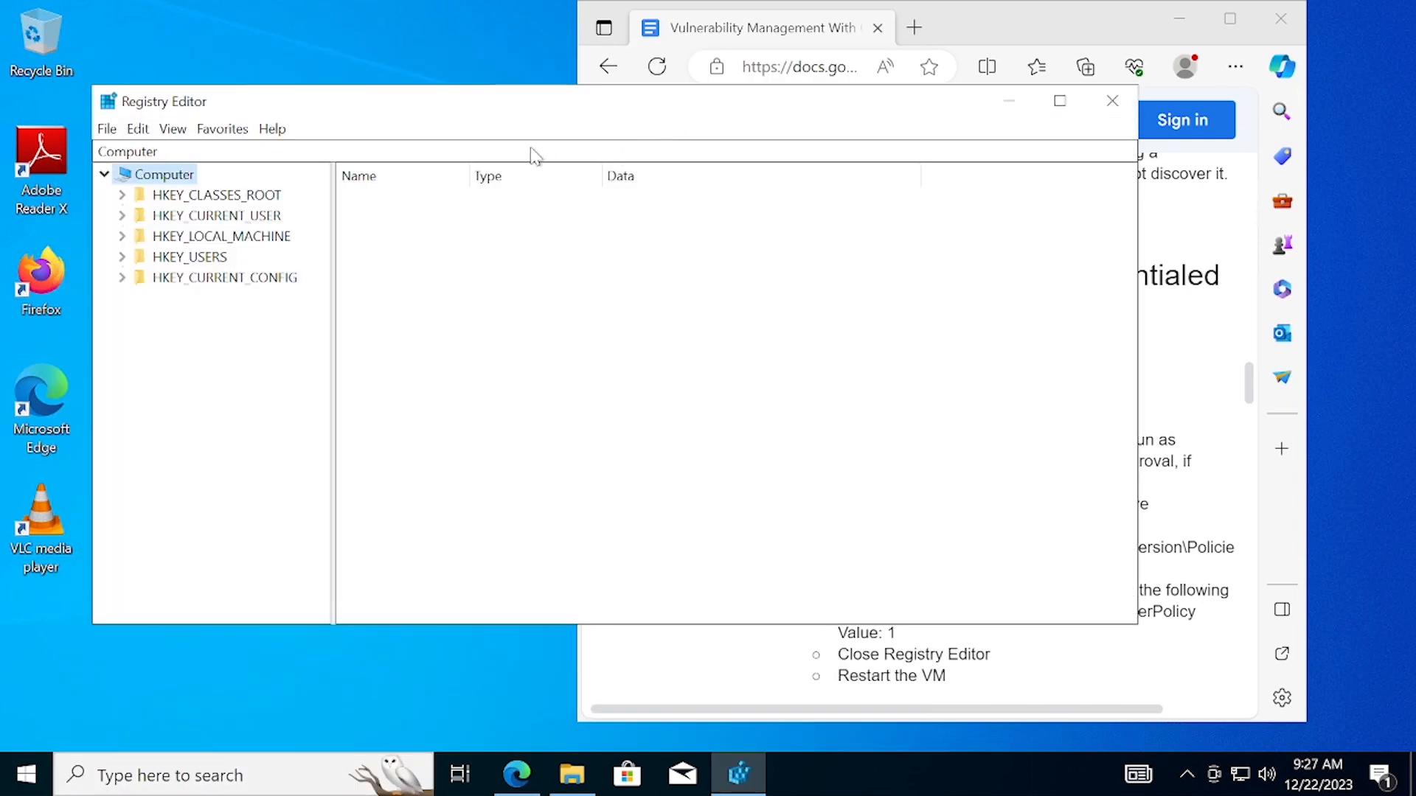
Arrange a narrowed Registry Editor window beside the Edge checklist so the registry key instructions stay readable.
left_click_drag(1031, 41, 1179, 40)
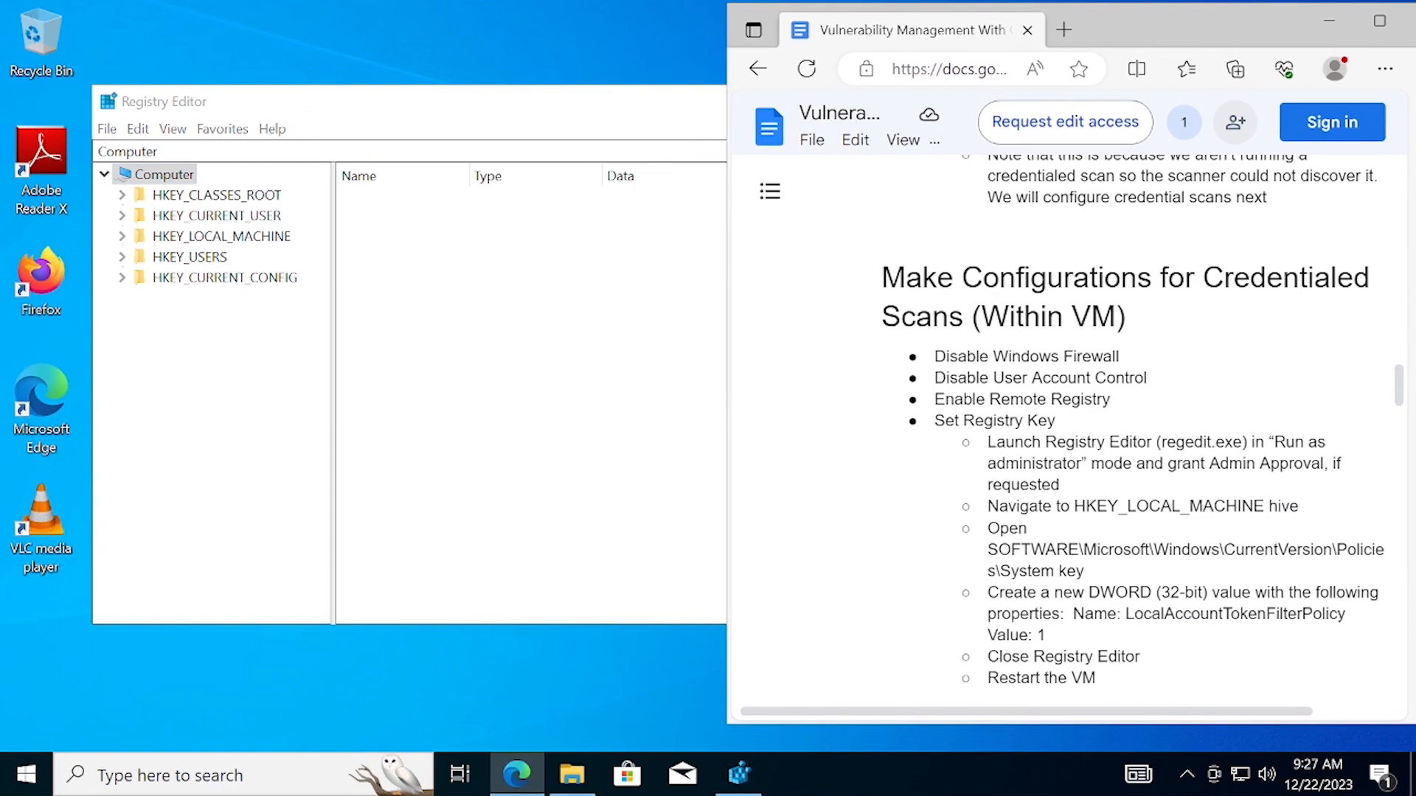
left_click_drag(623, 118, 544, 117)
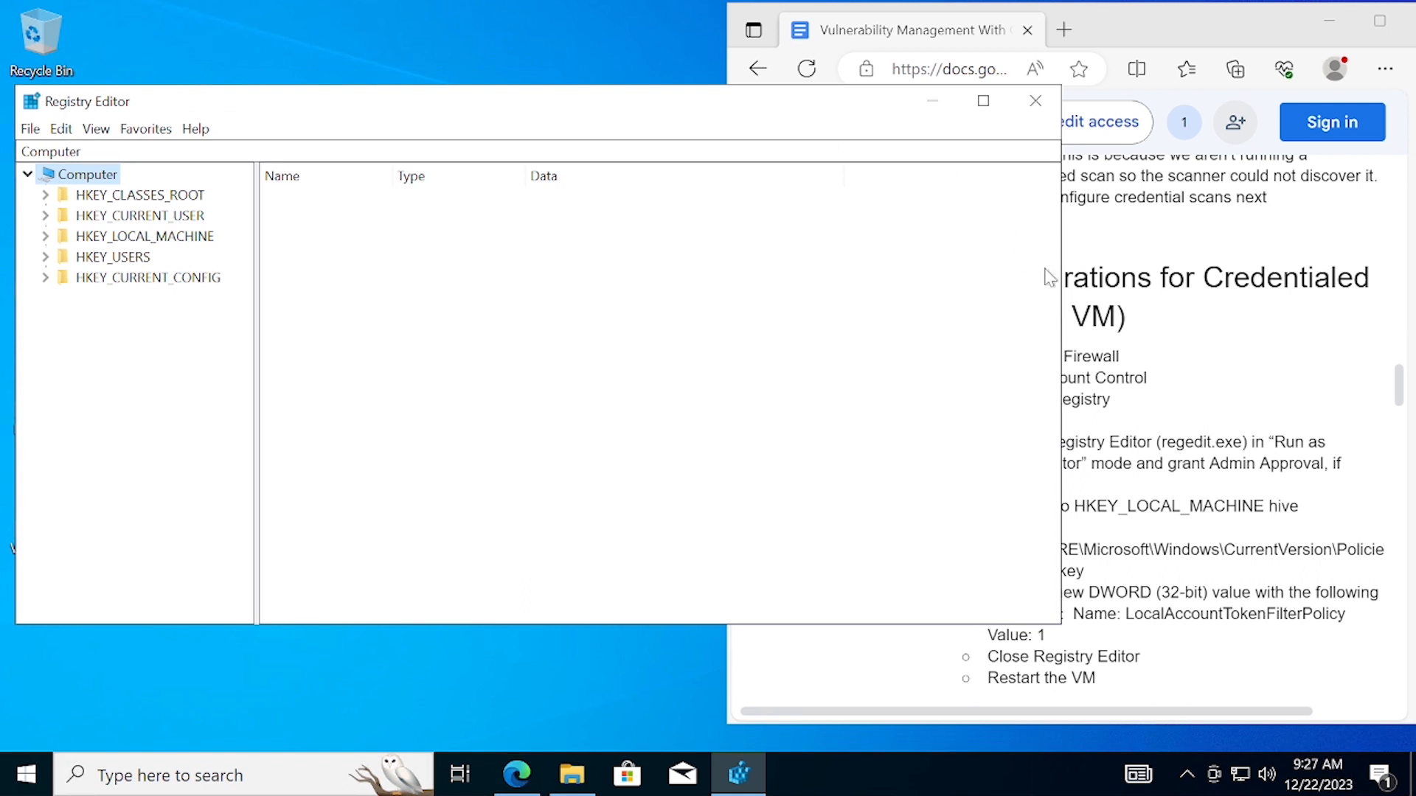
left_click_drag(987, 298, 723, 353)
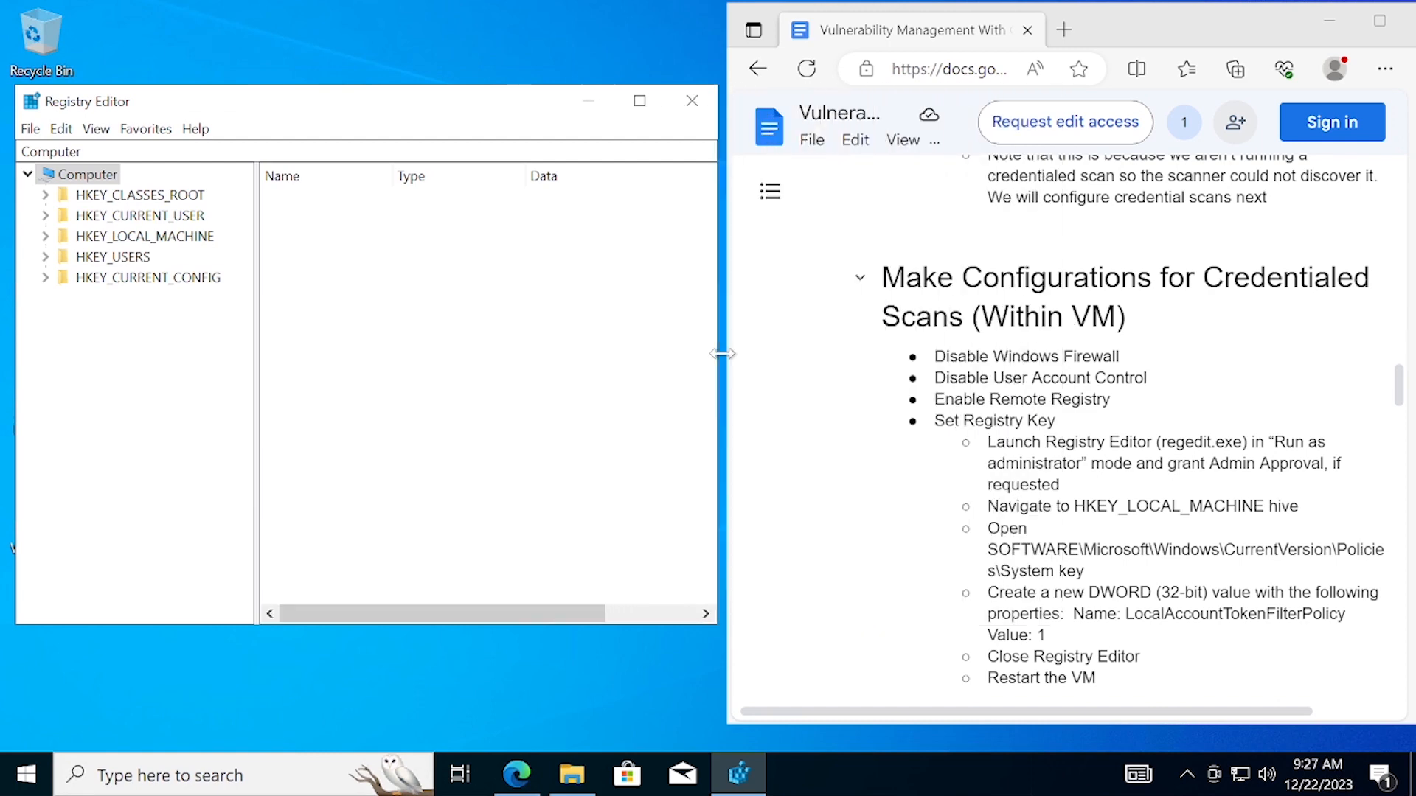
left_click_drag(1153, 31, 1195, 30)
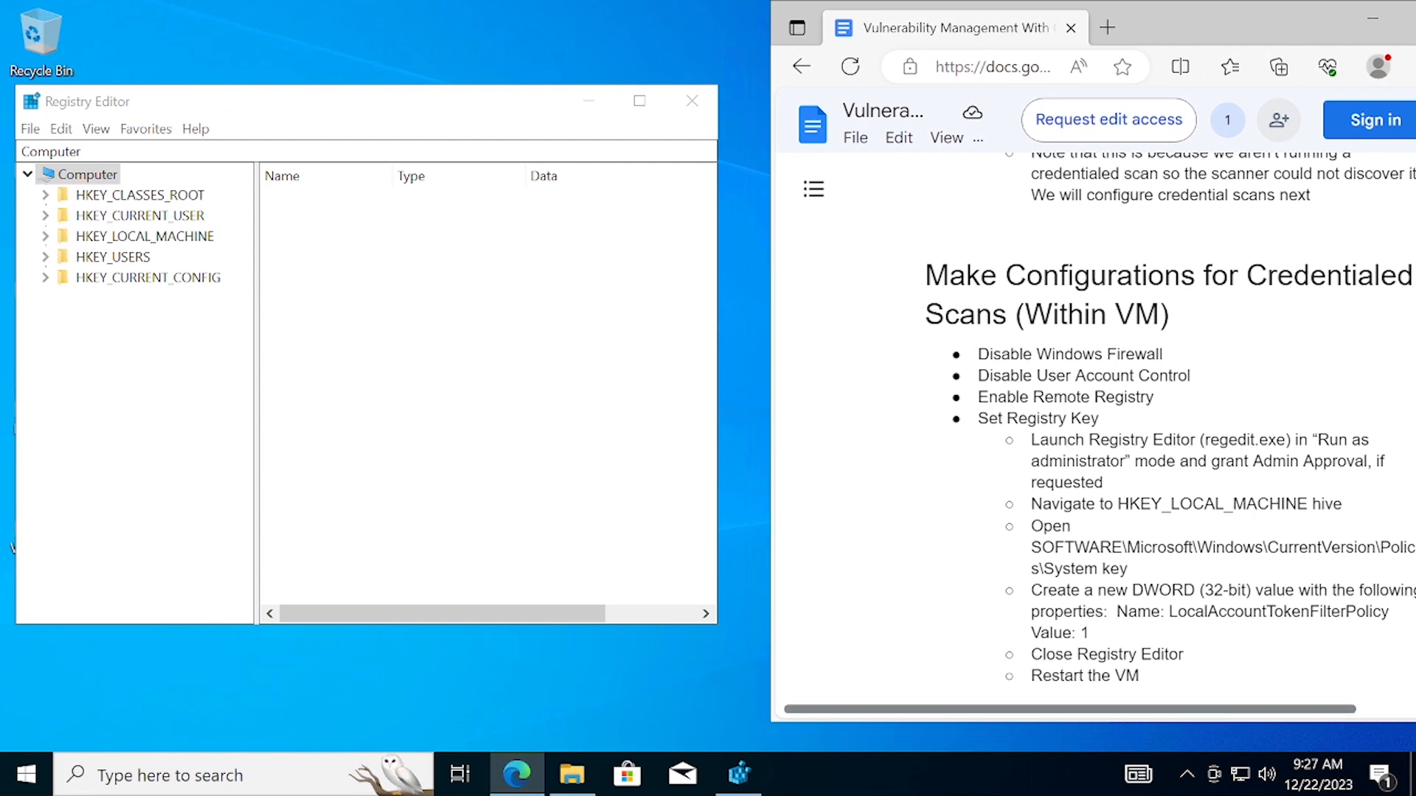
left_click_drag(1107, 709, 1175, 709)
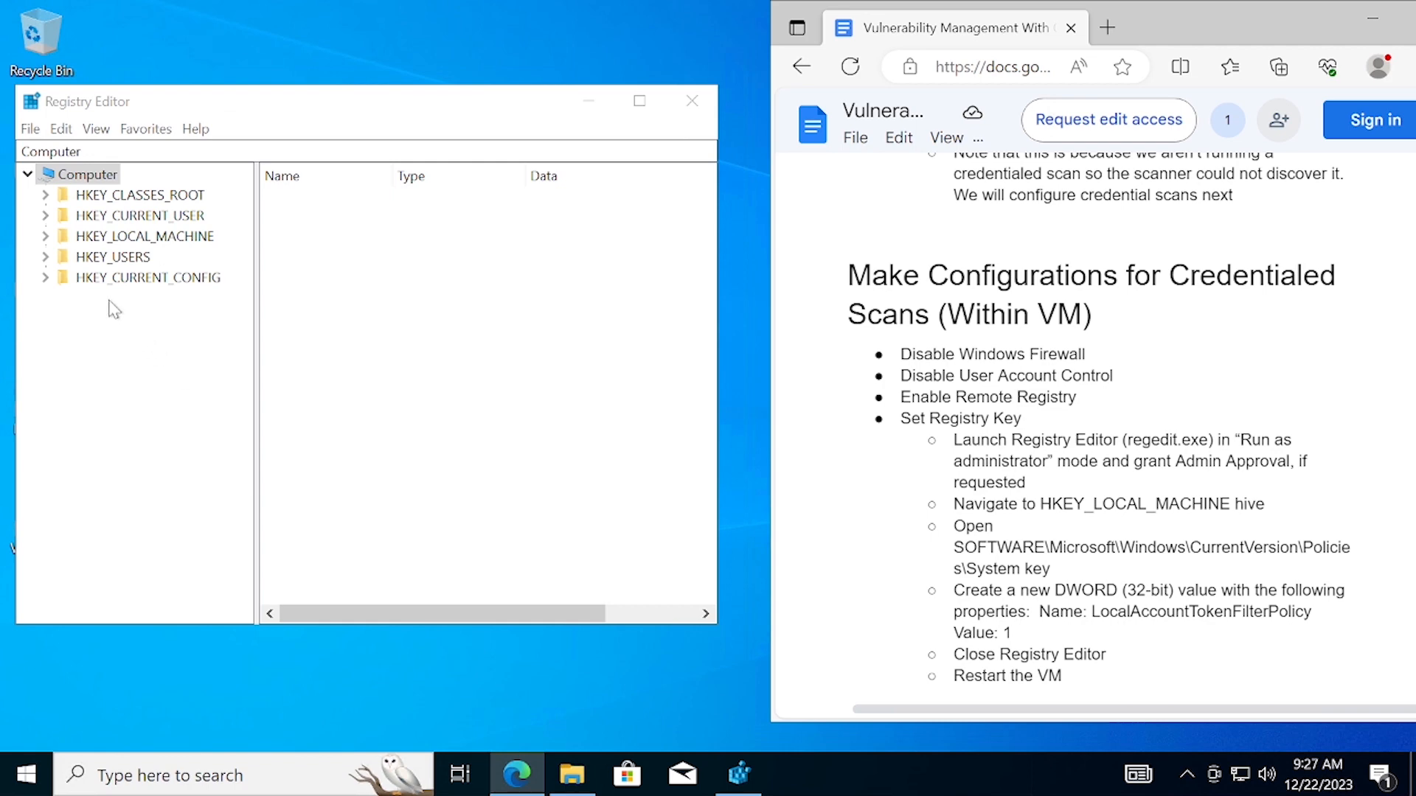
Expand the registry tree through HKEY_LOCAL_MACHINE, SOFTWARE and Microsoft down to the Windows key's subkeys.
left_click(45, 236)
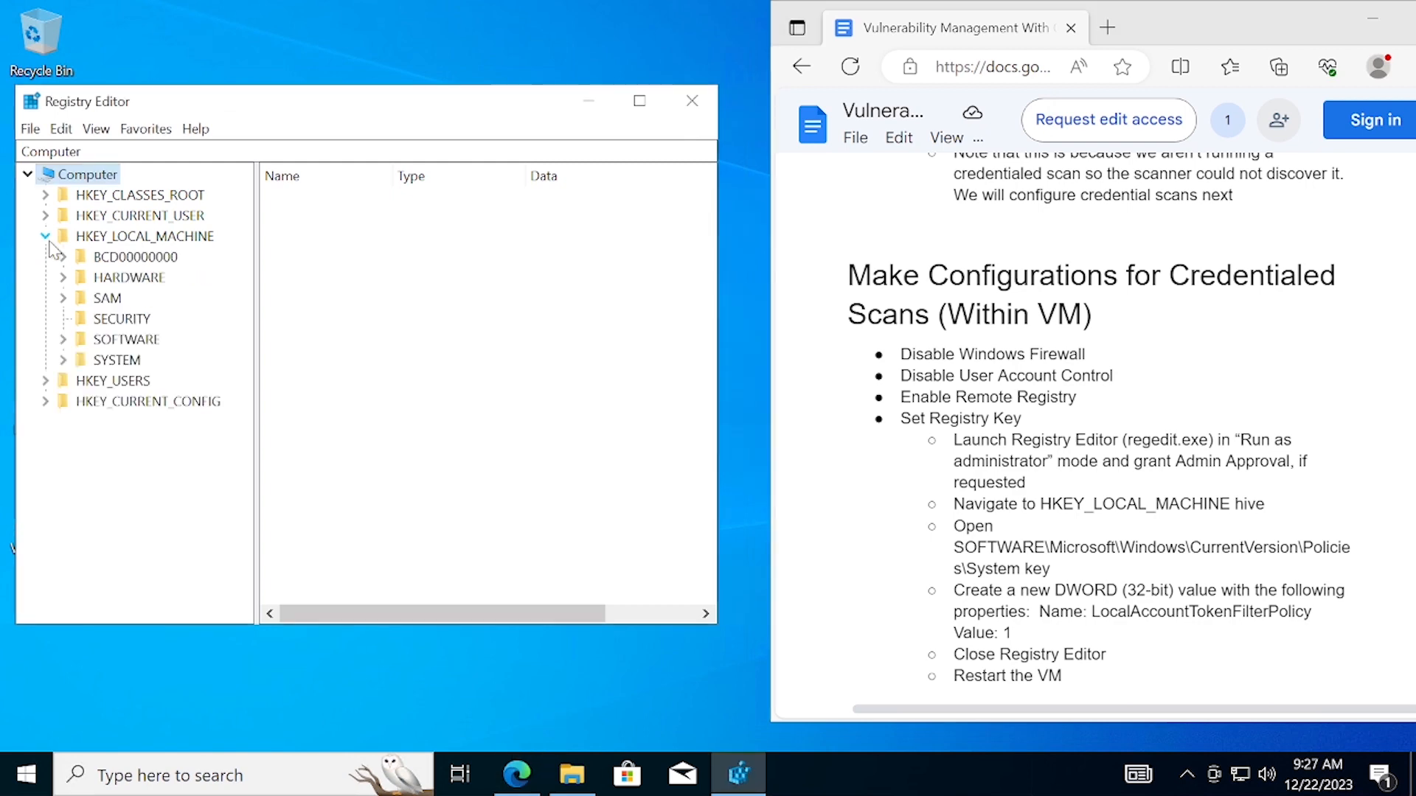
left_click(62, 340)
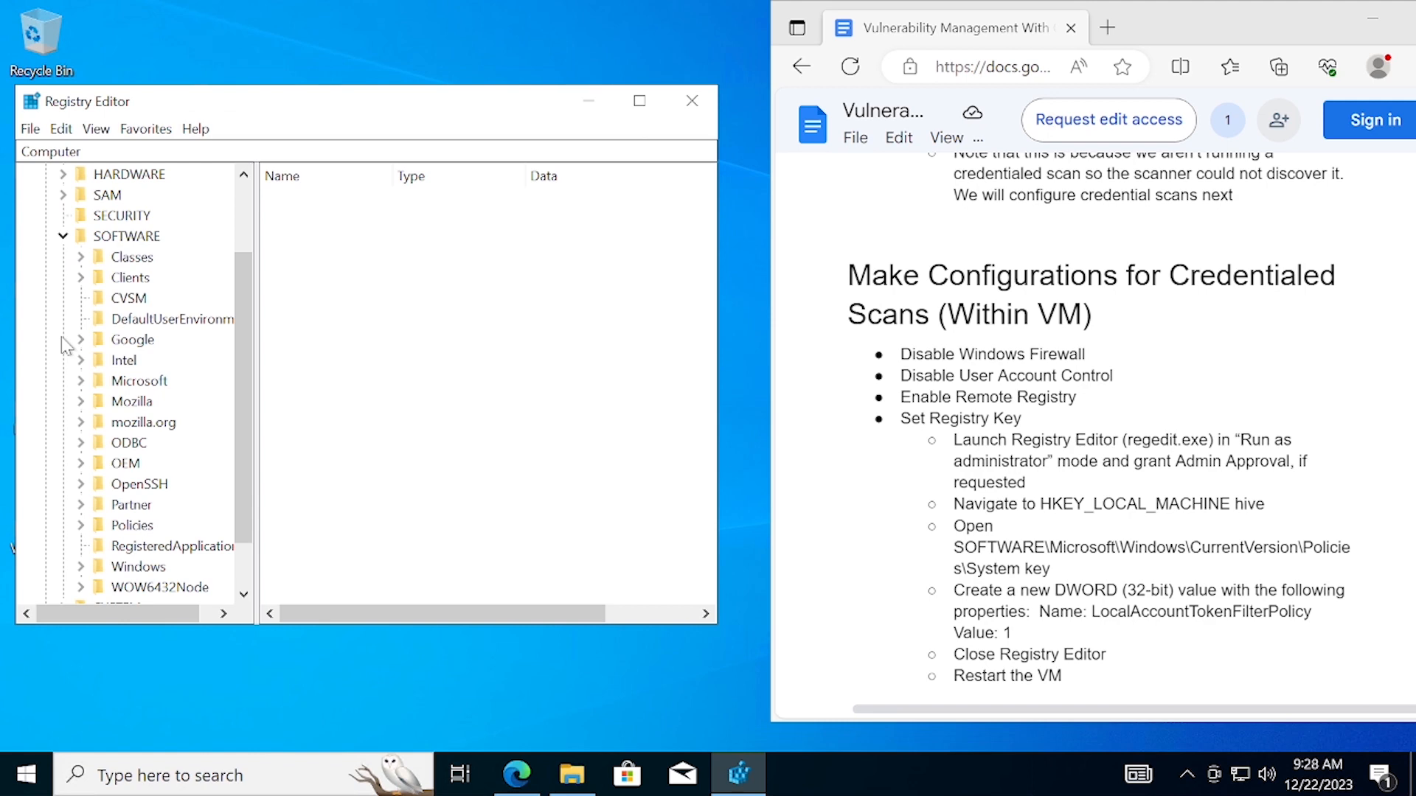
left_click(81, 382)
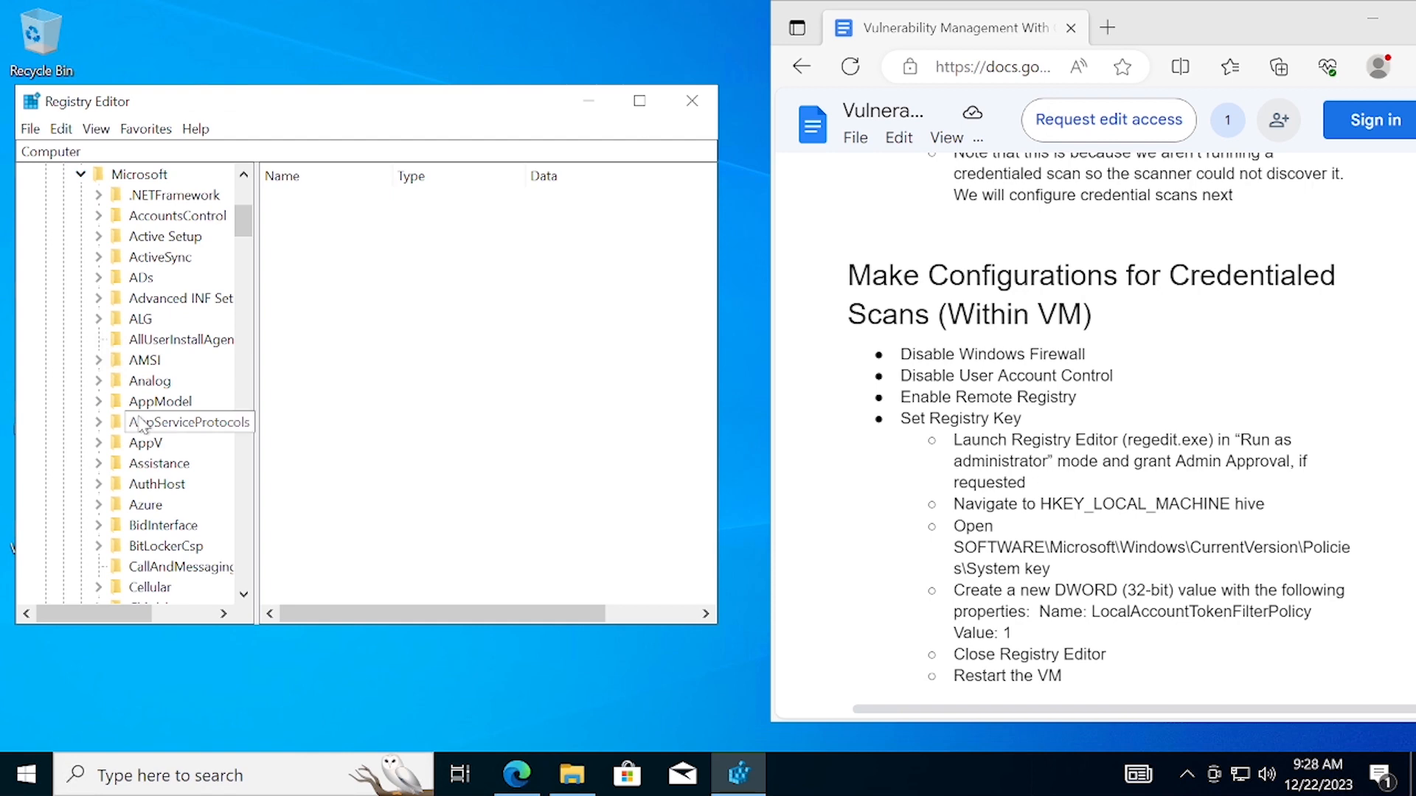
scroll(146, 443, "down", 4)
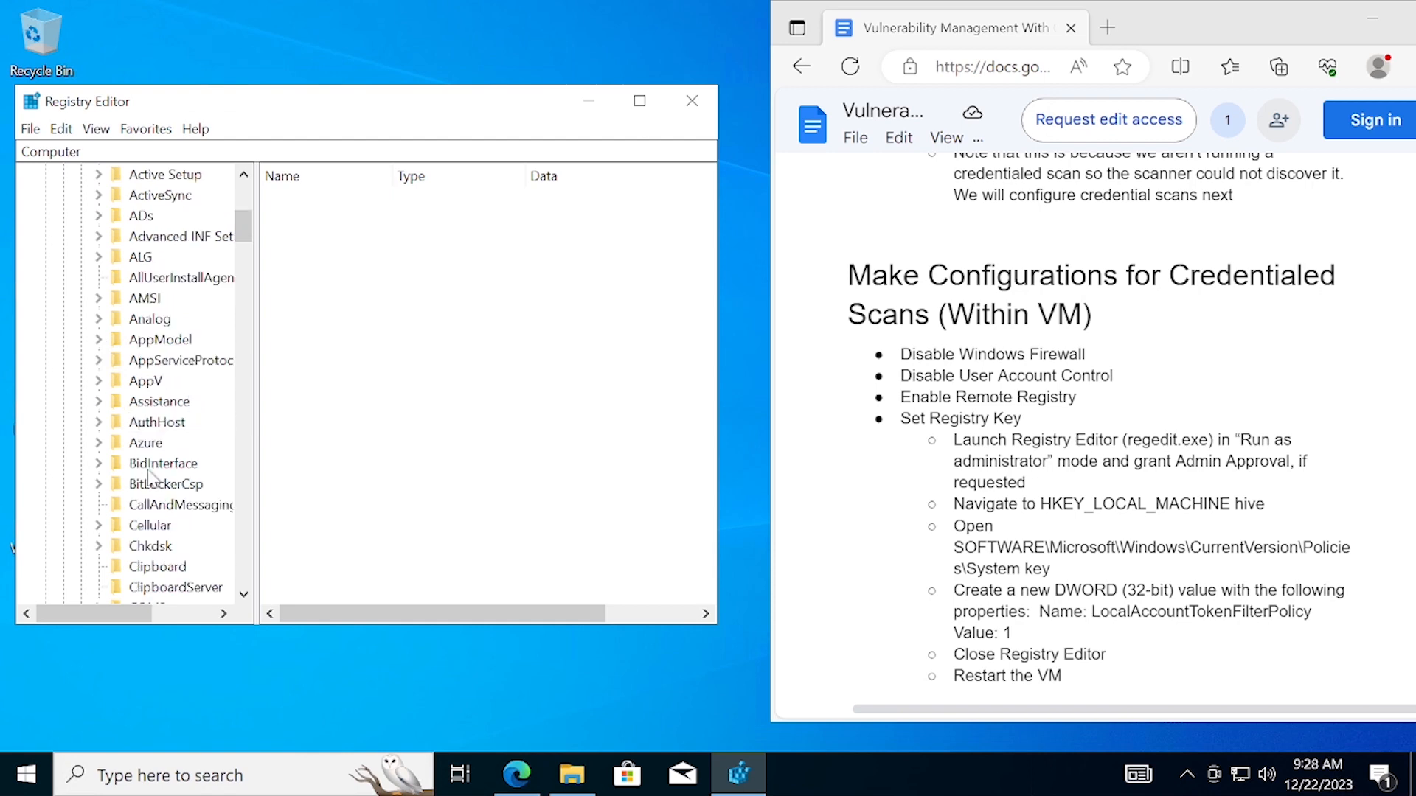
scroll(151, 478, "down", 16)
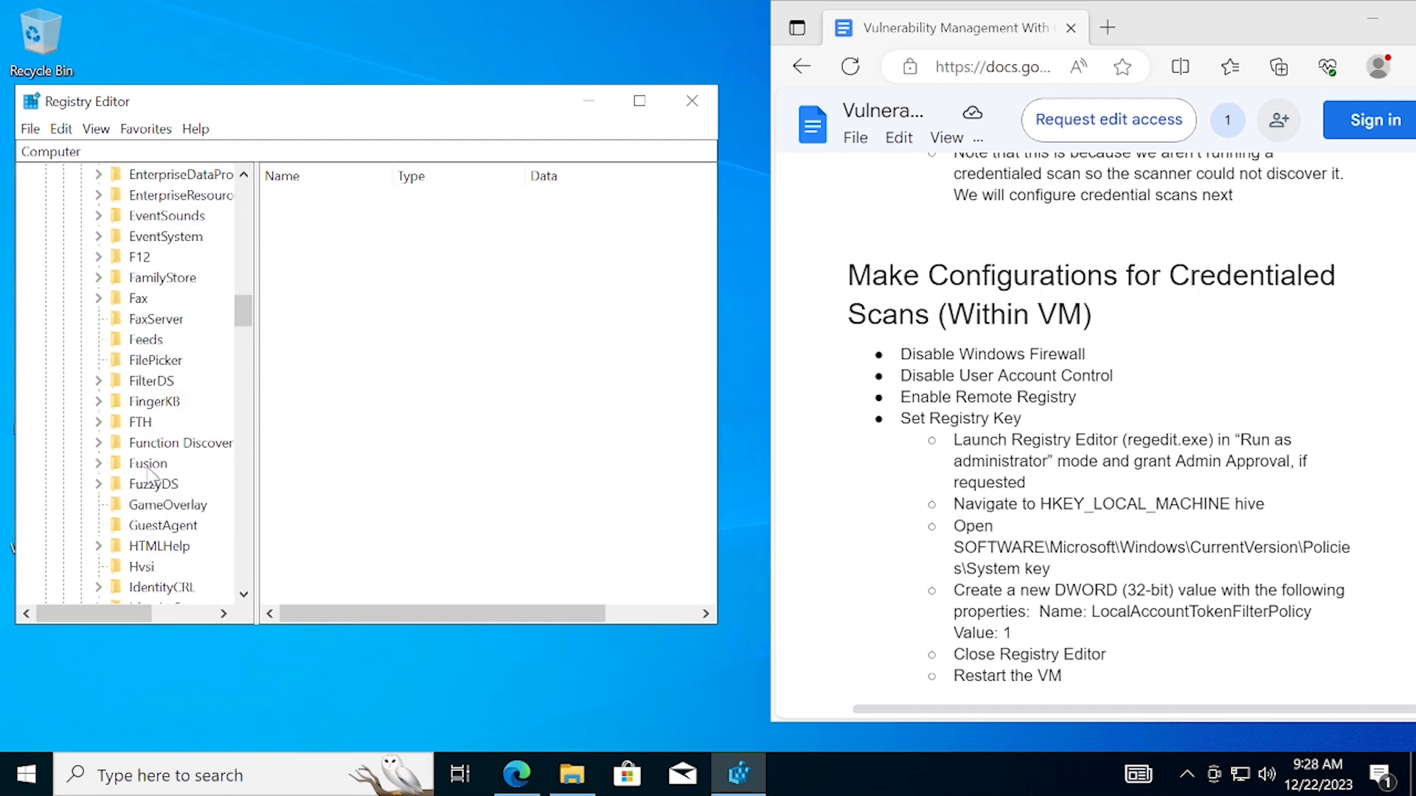
scroll(147, 475, "down", 13)
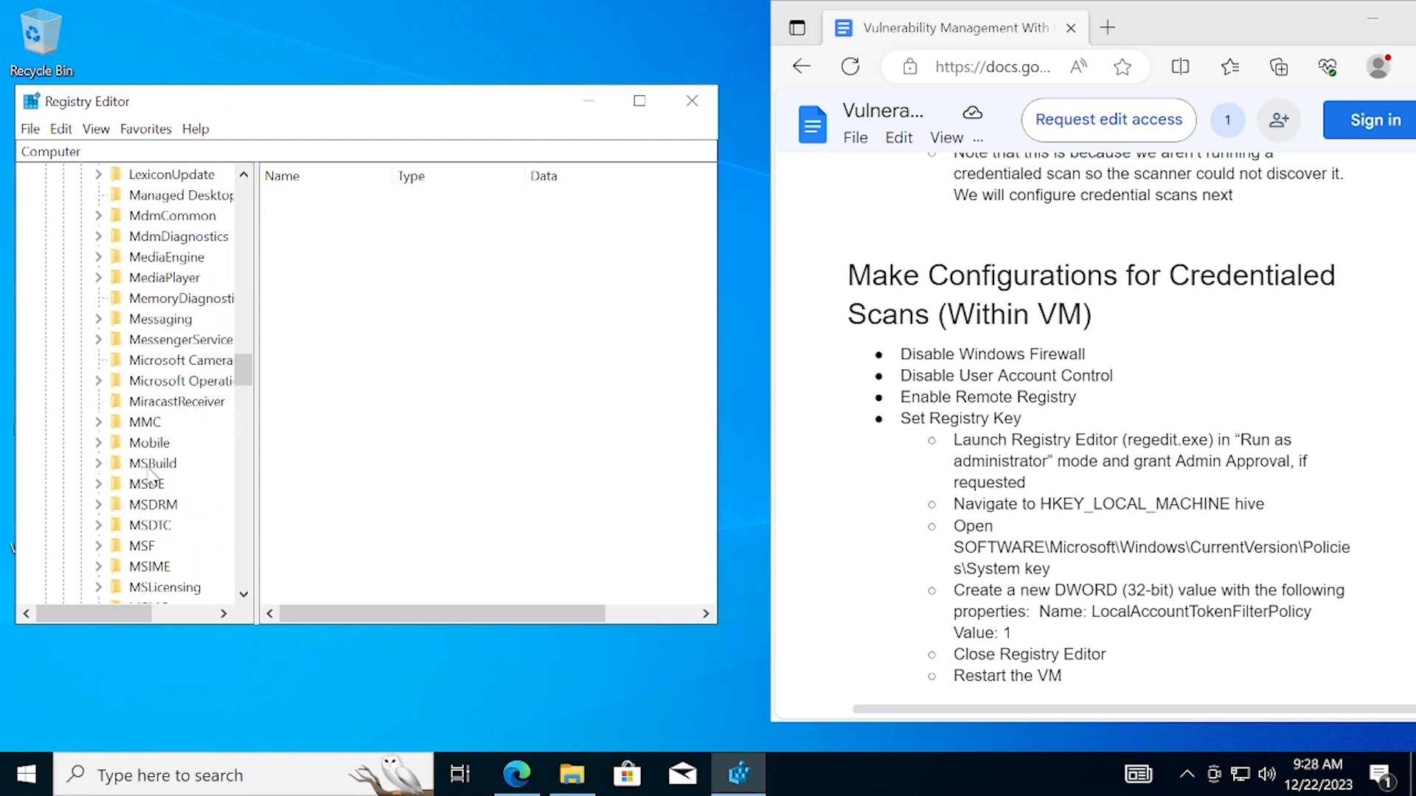
scroll(148, 475, "down", 16)
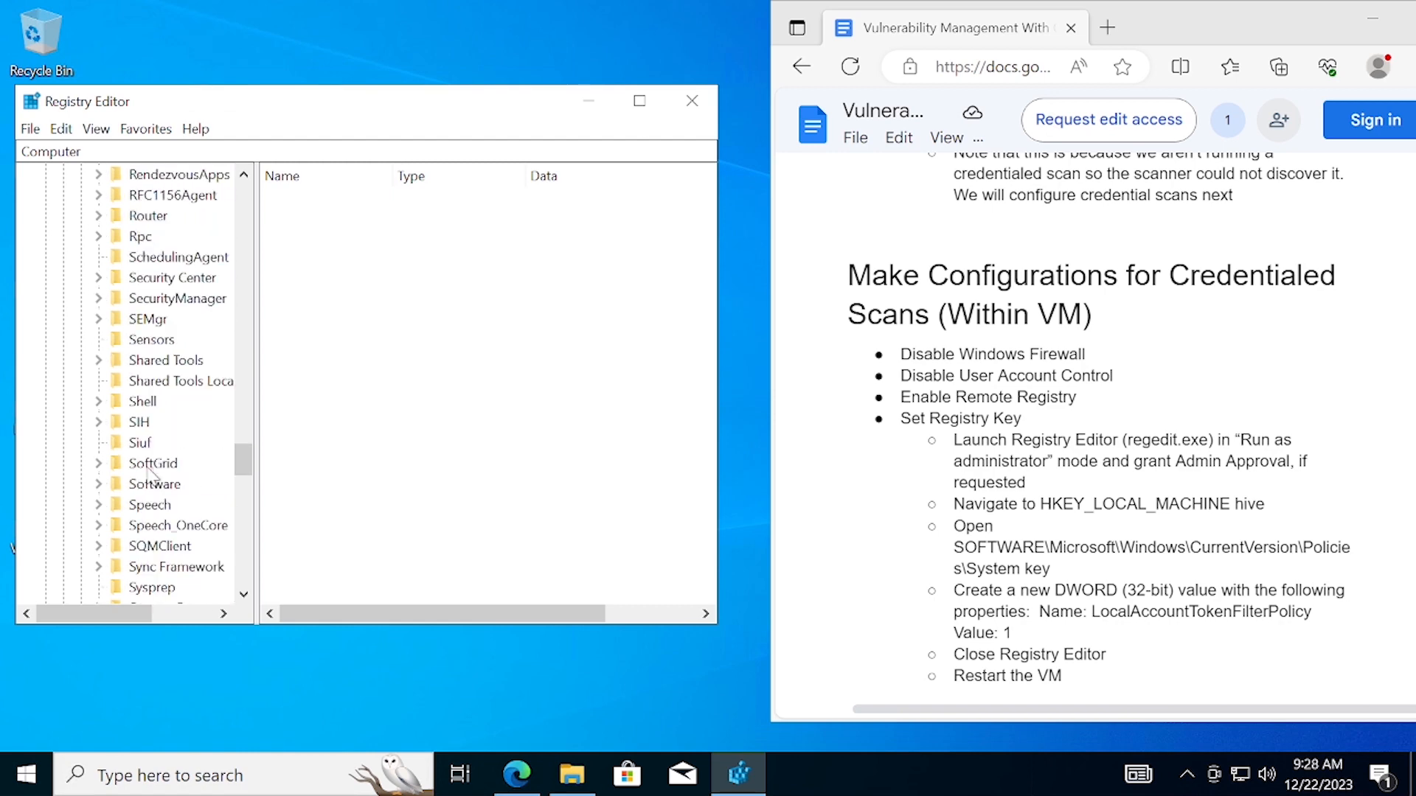
scroll(147, 476, "down", 10)
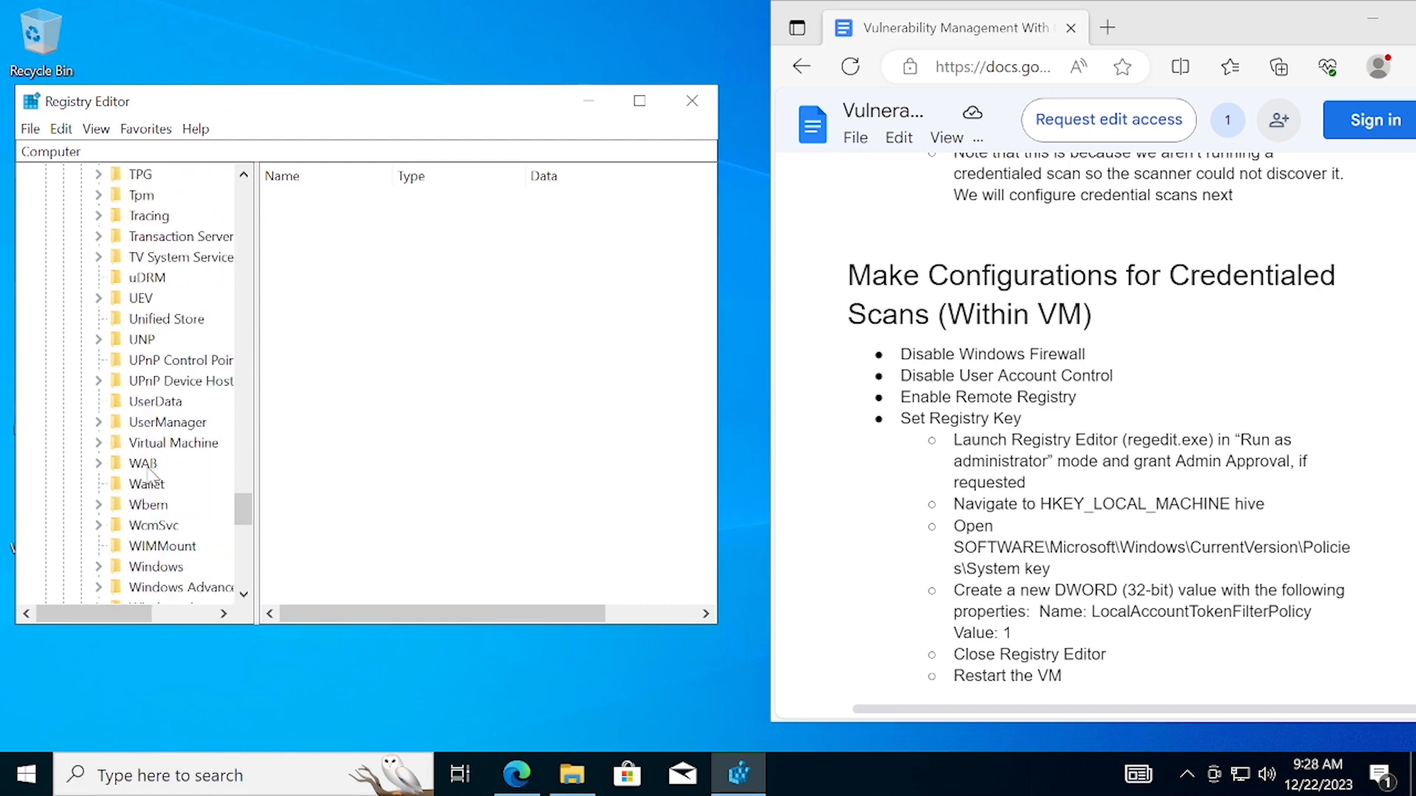
left_click(99, 567)
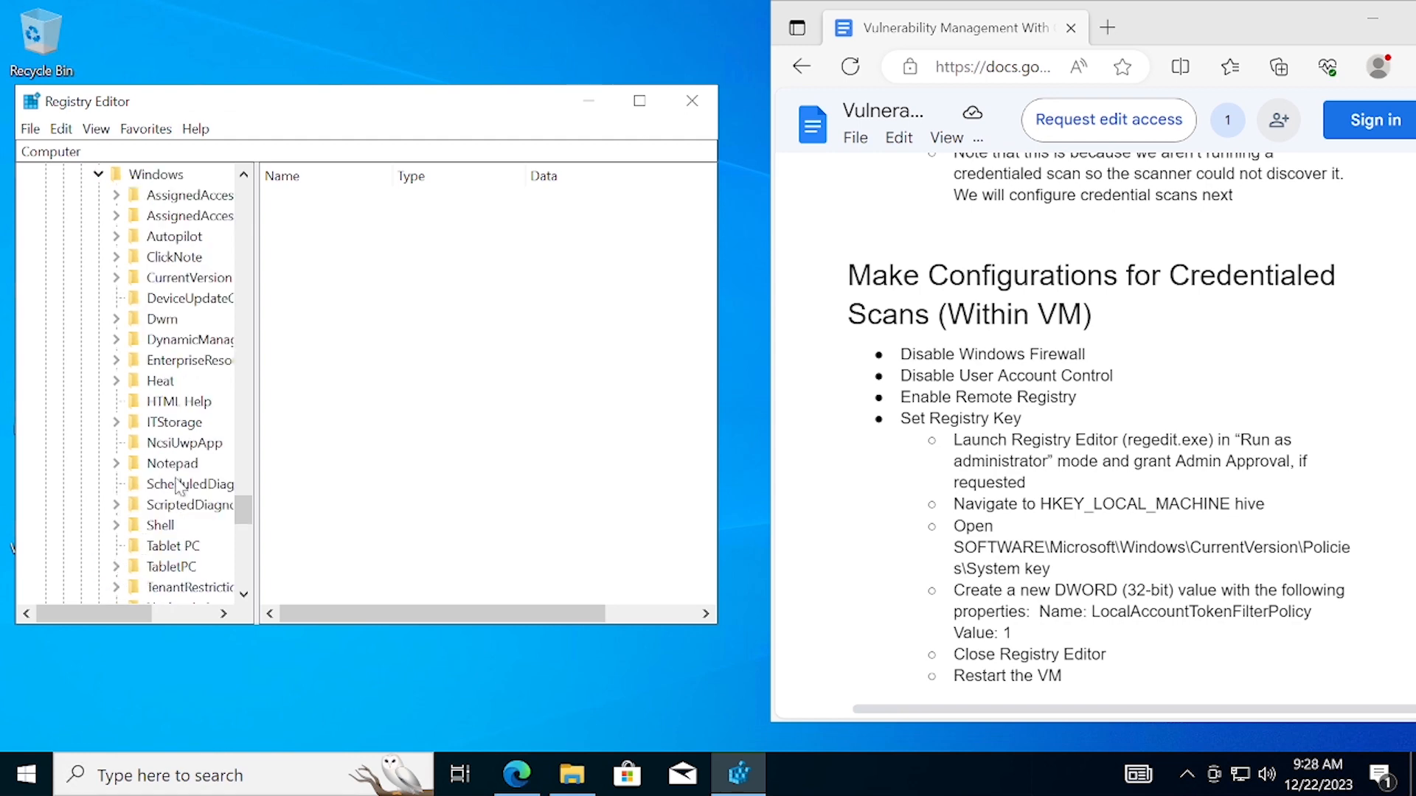
Expand CurrentVersion under the Windows key and the Policies key inside it.
scroll(173, 450, "up", 2)
scroll(174, 450, "up", 1)
scroll(175, 450, "down", 6)
scroll(175, 450, "up", 3)
left_click(123, 280)
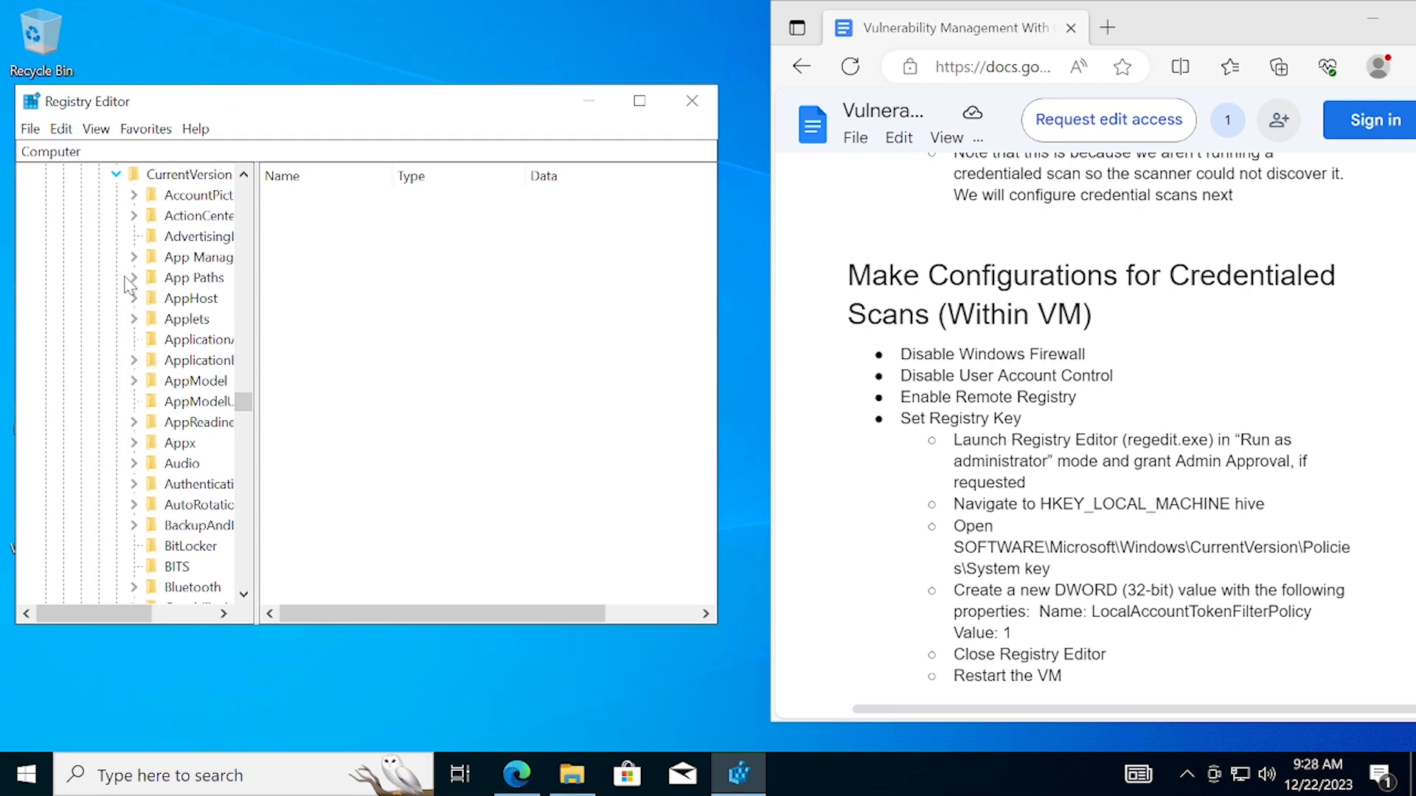
scroll(169, 413, "down", 8)
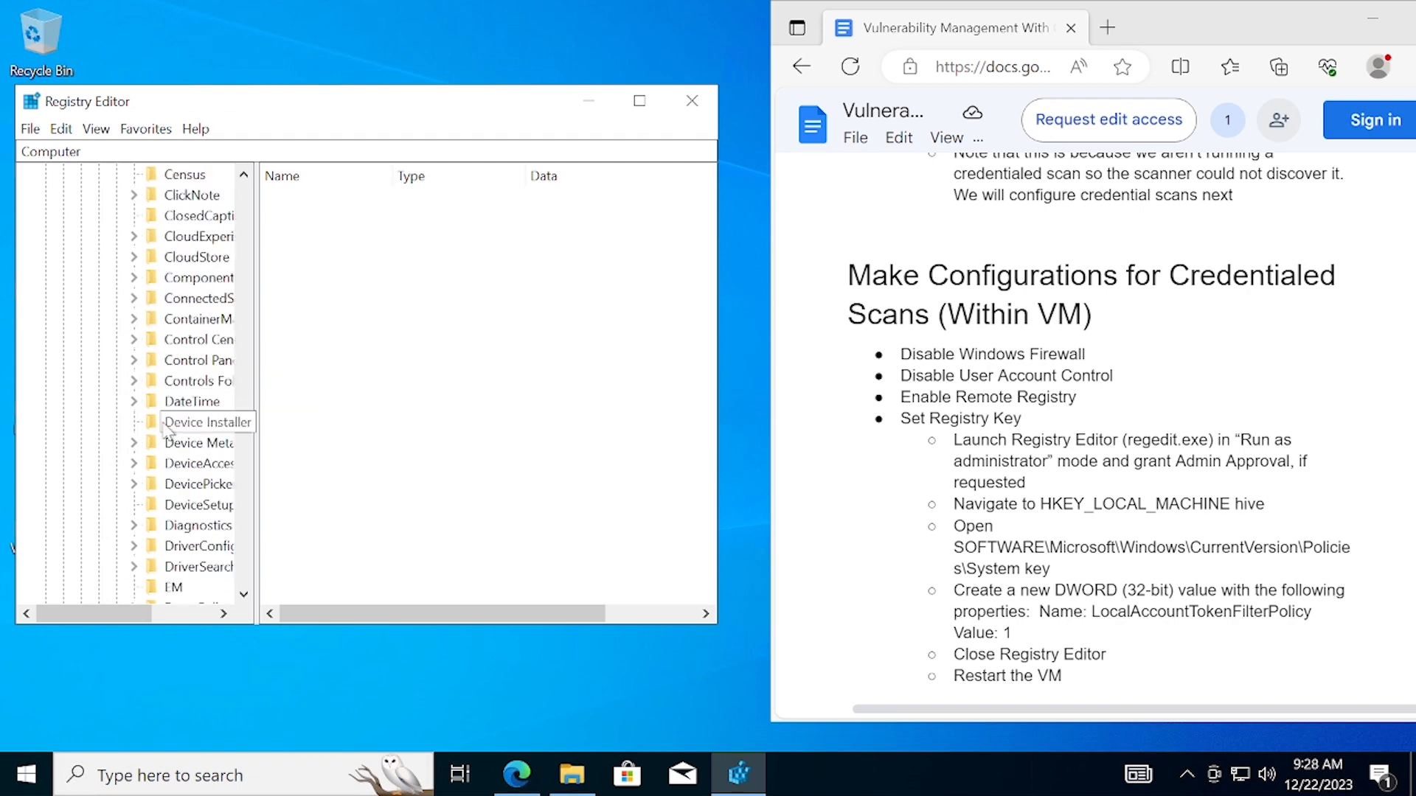
scroll(169, 428, "down", 13)
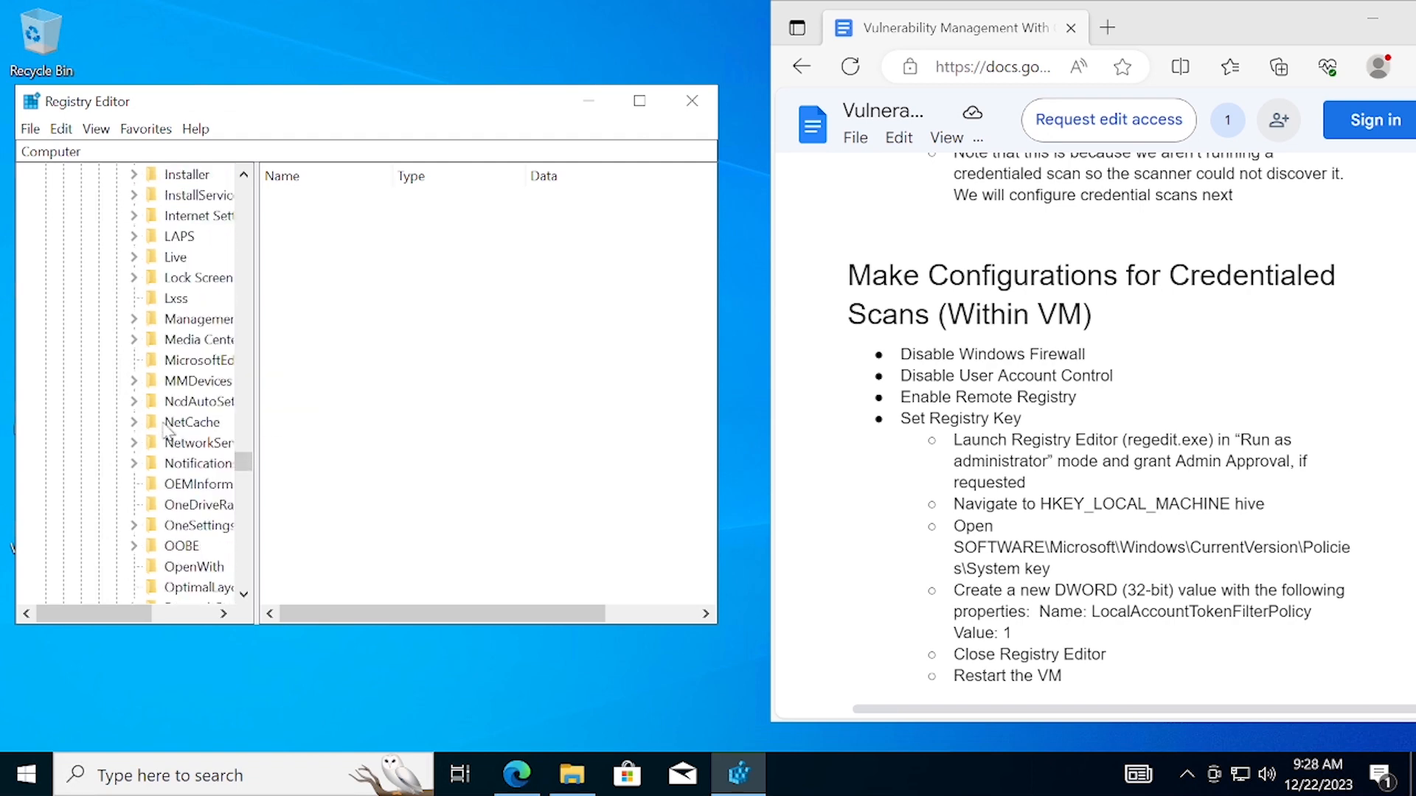
scroll(166, 429, "down", 8)
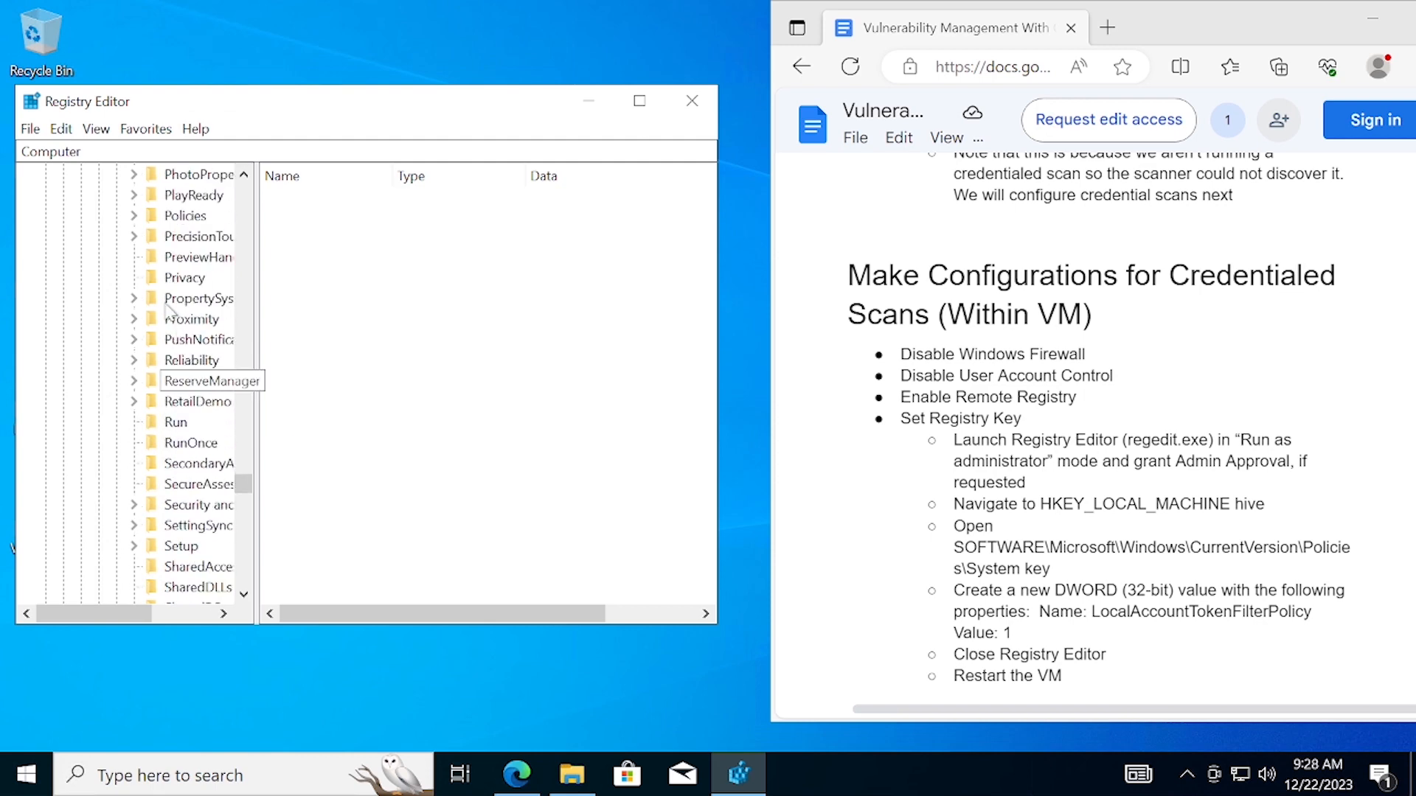
left_click(134, 216)
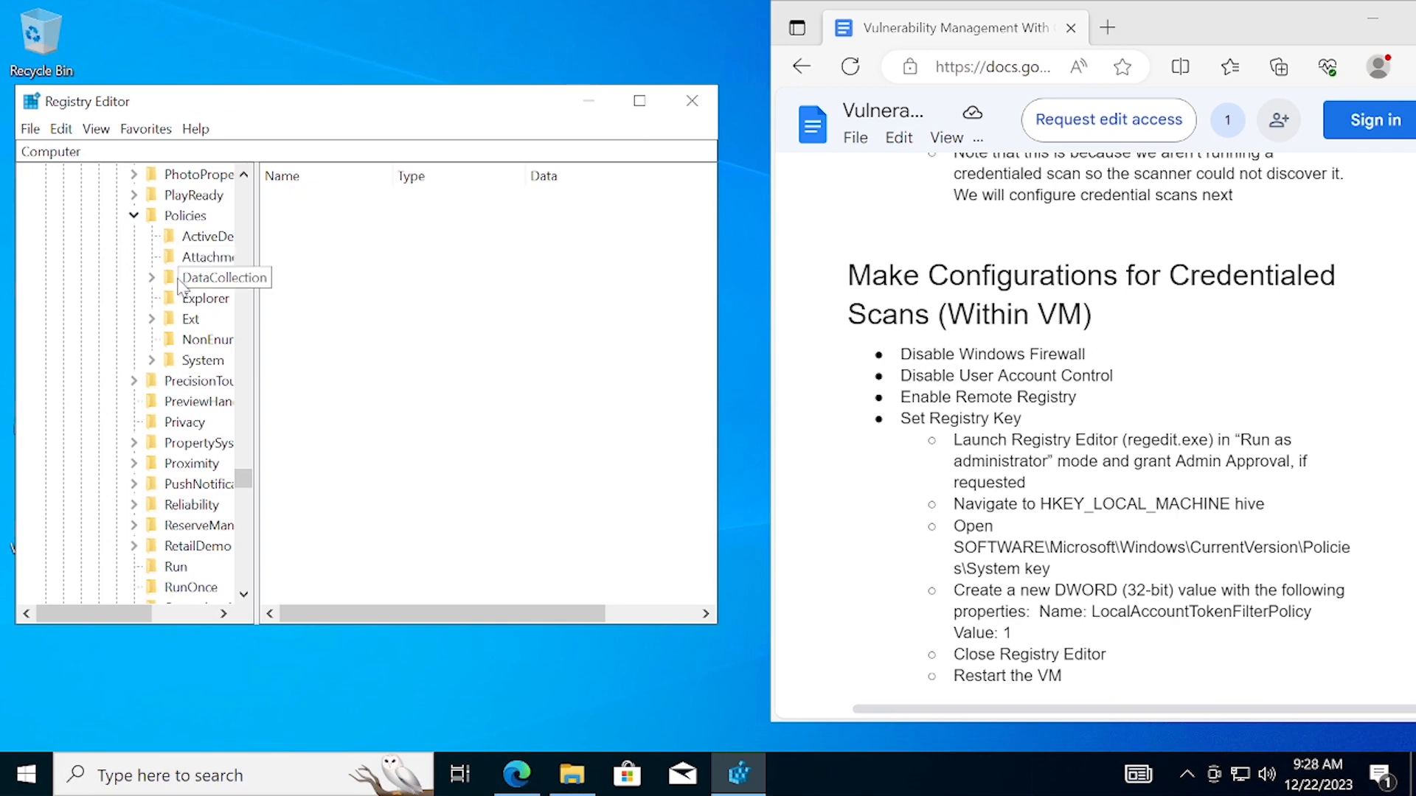
Create a new DWORD (32-bit) value in the System key under Policies, enlarging the Registry Editor window to reach free space.
left_click(199, 361)
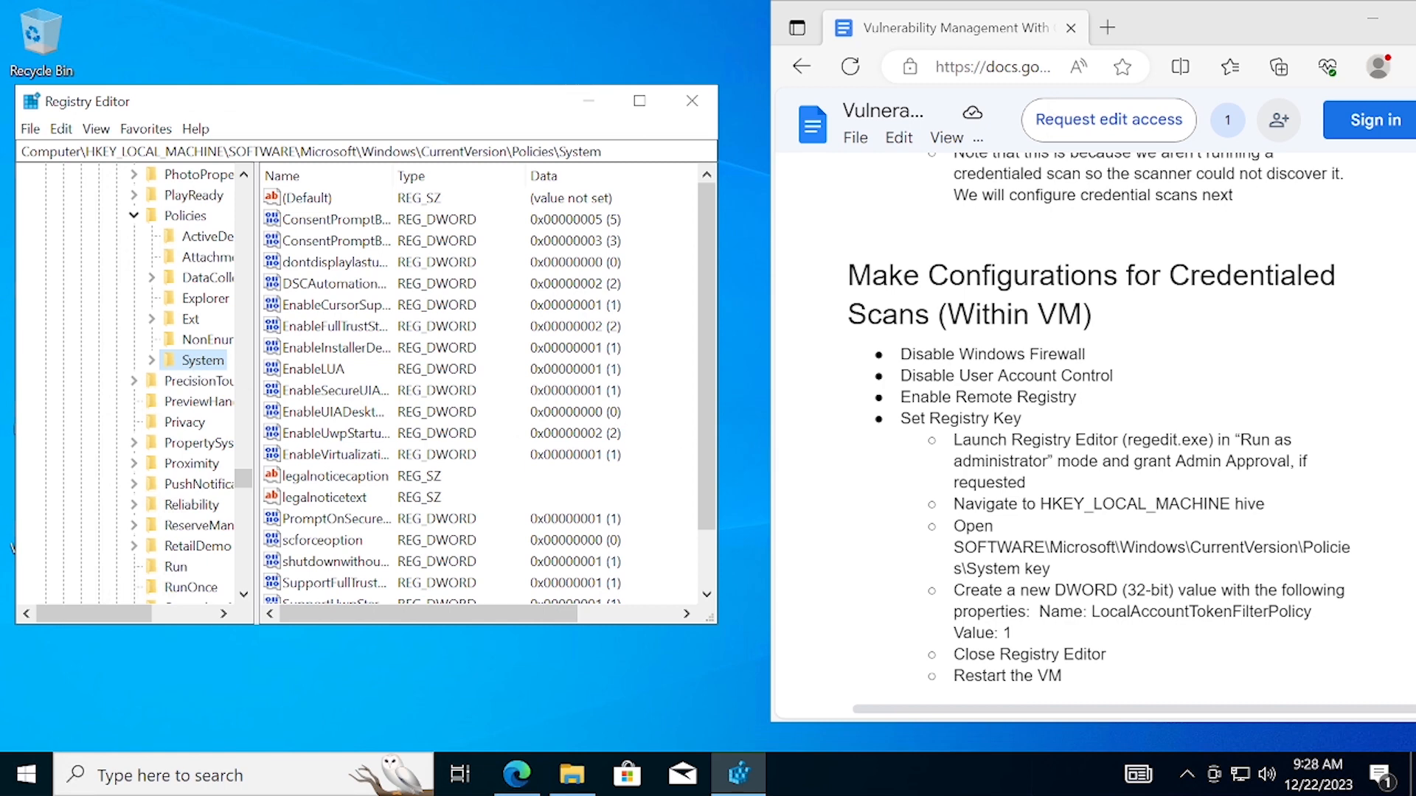
scroll(714, 525, "down", 1)
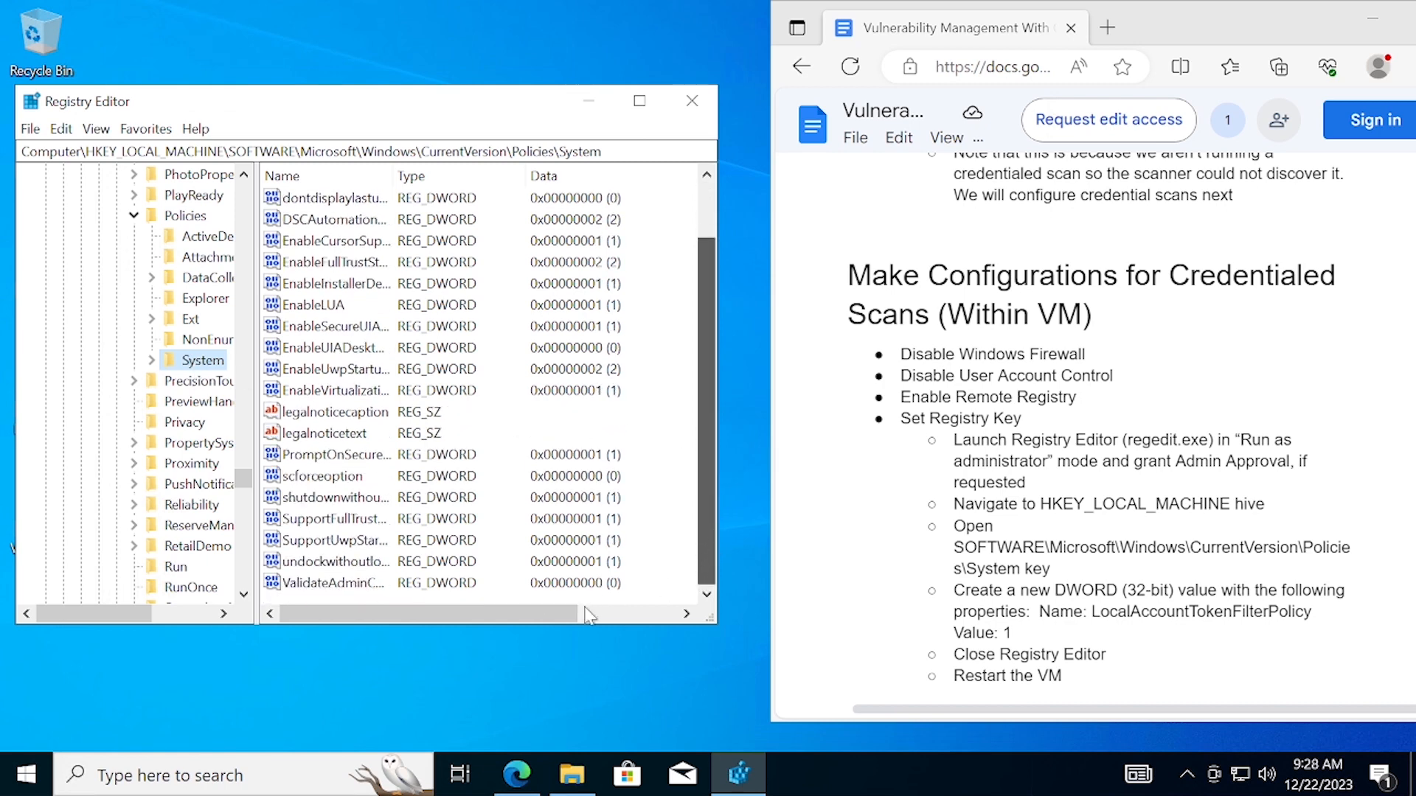
left_click_drag(583, 627, 593, 745)
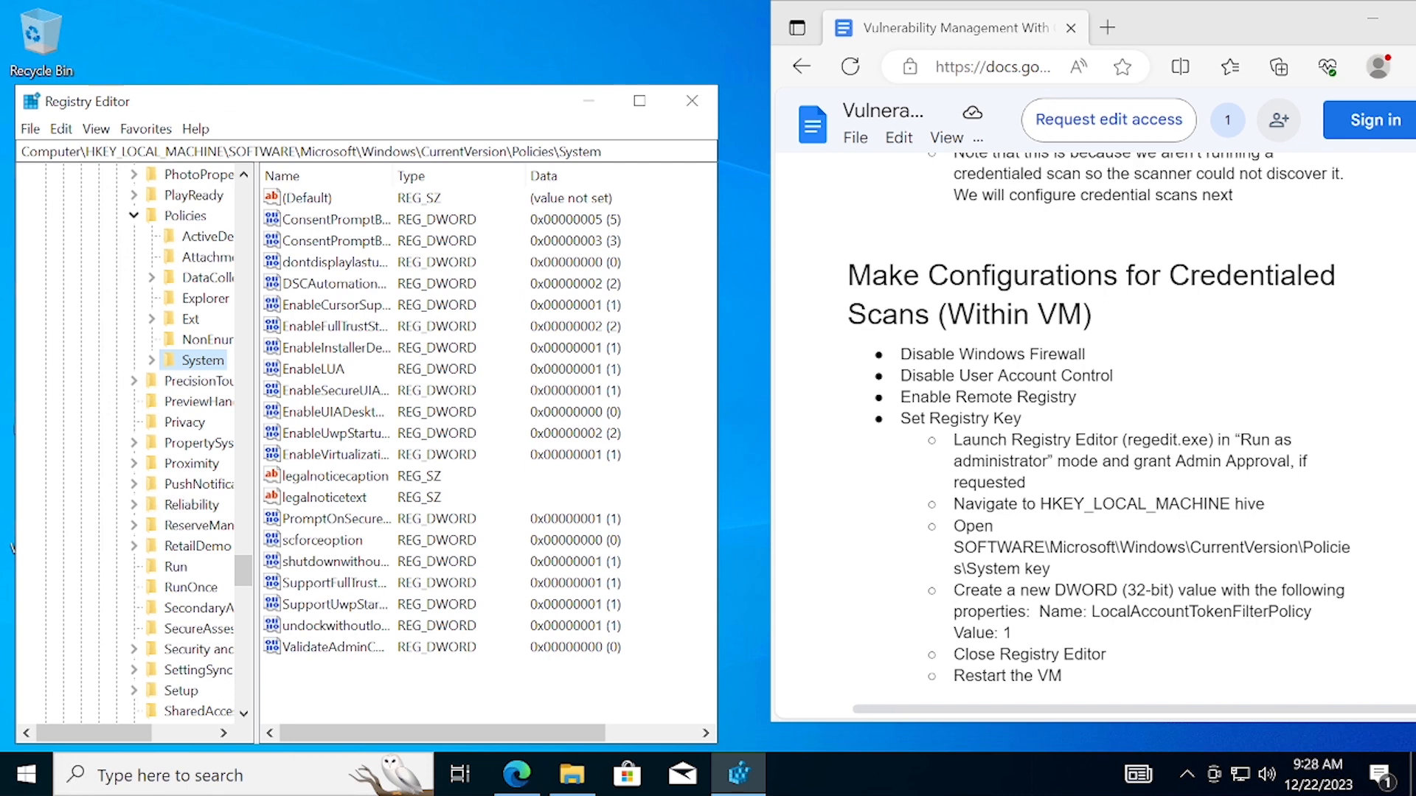
right_click(418, 680)
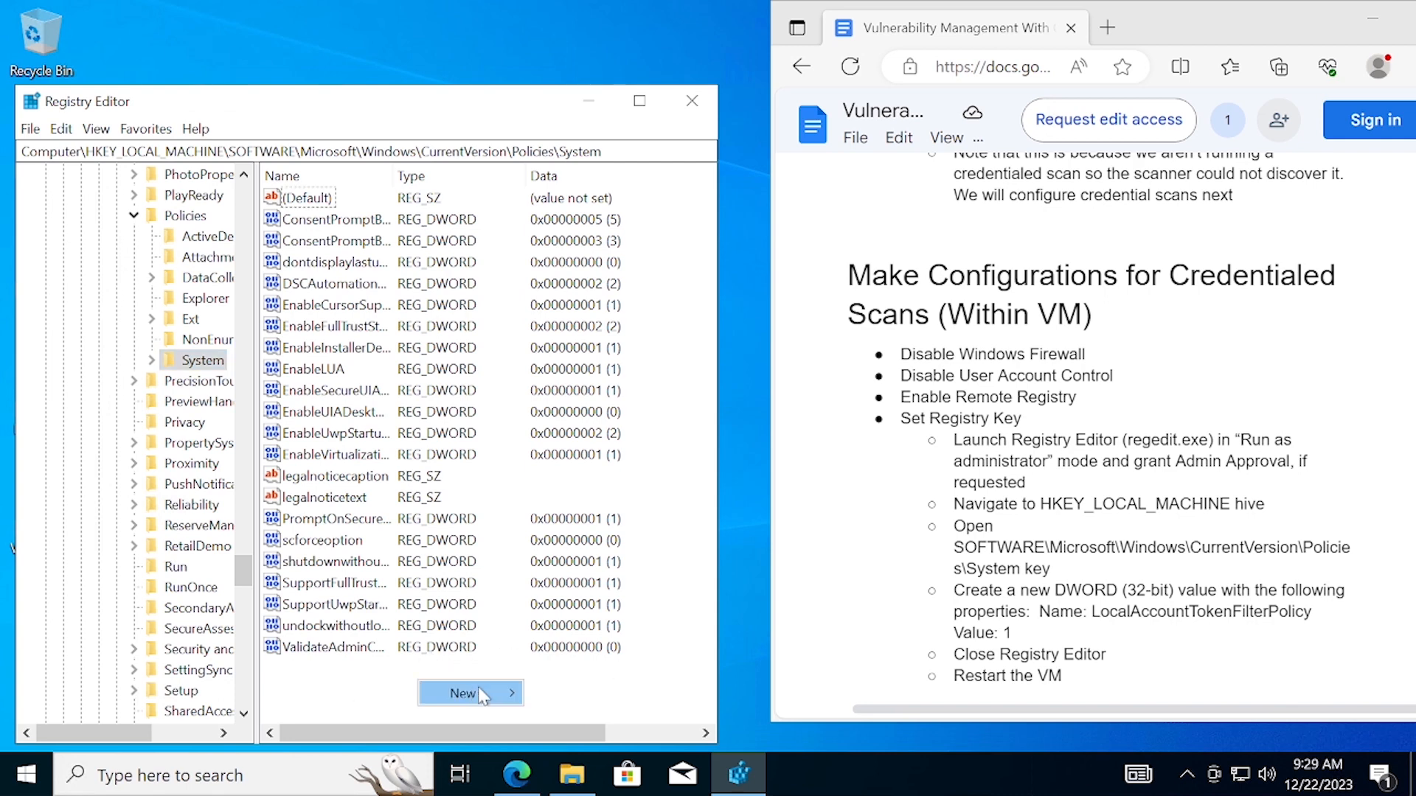
mouse_move(481, 696)
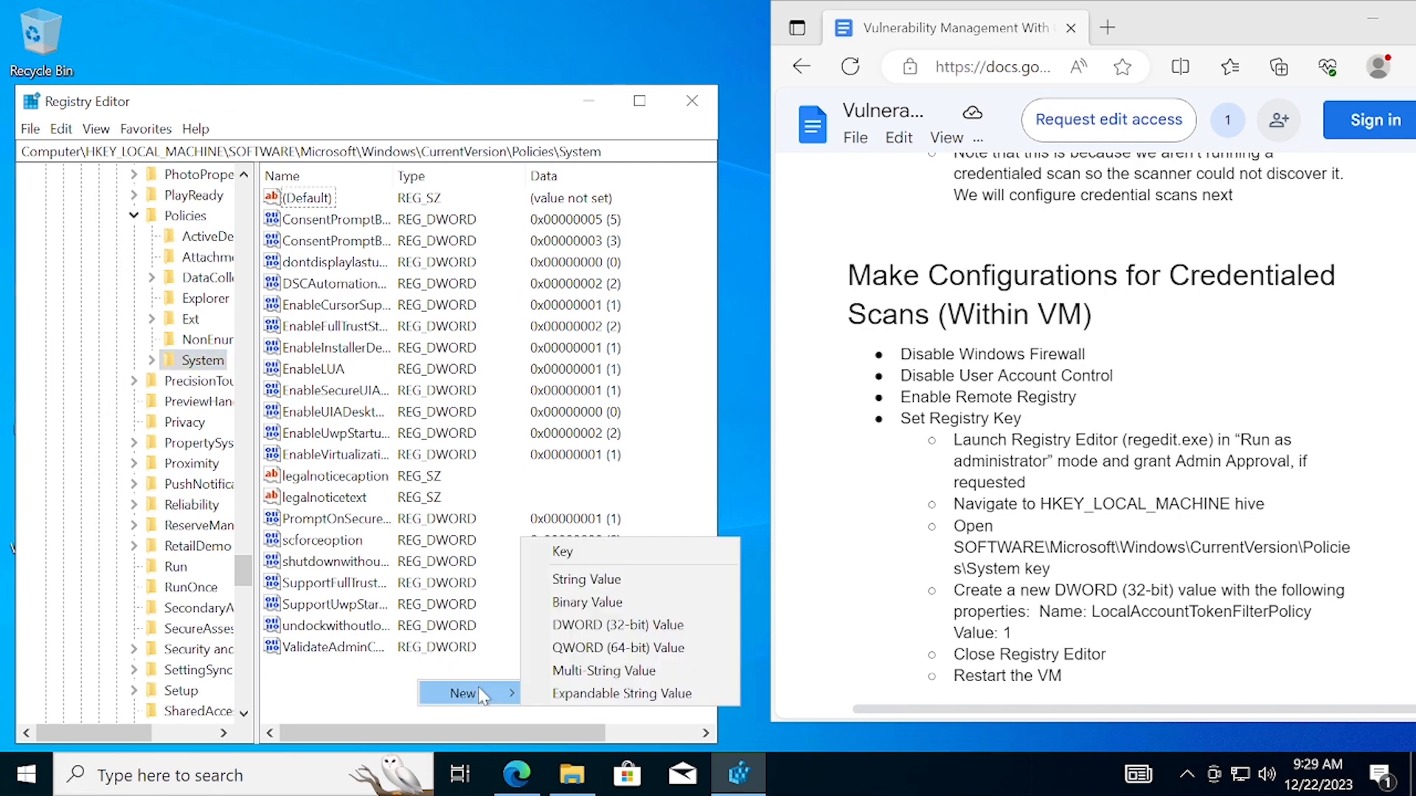
left_click(608, 628)
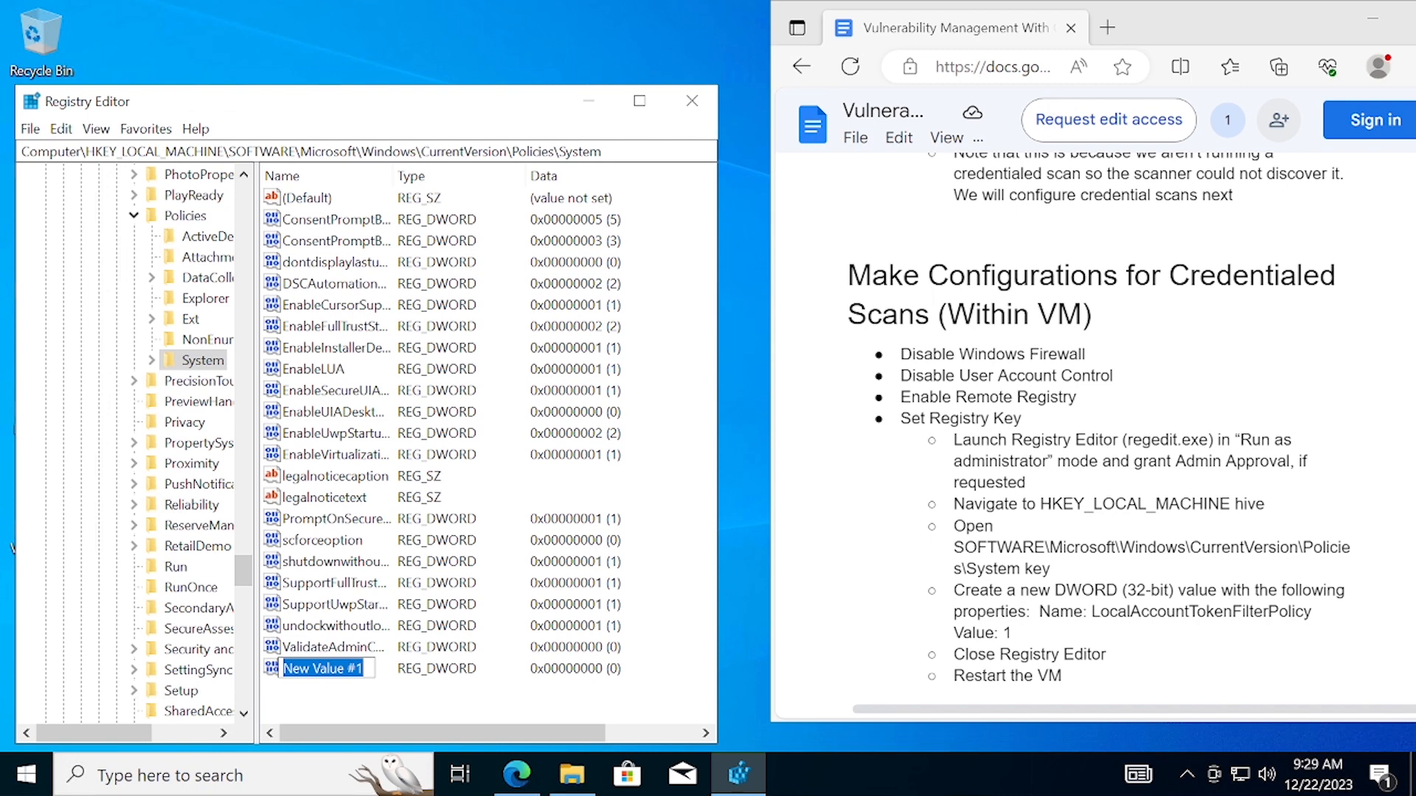
Rename the new DWORD value to LocalAccountTokenFilterPolicy, copying the name from the checklist.
left_click_drag(1312, 612, 1092, 613)
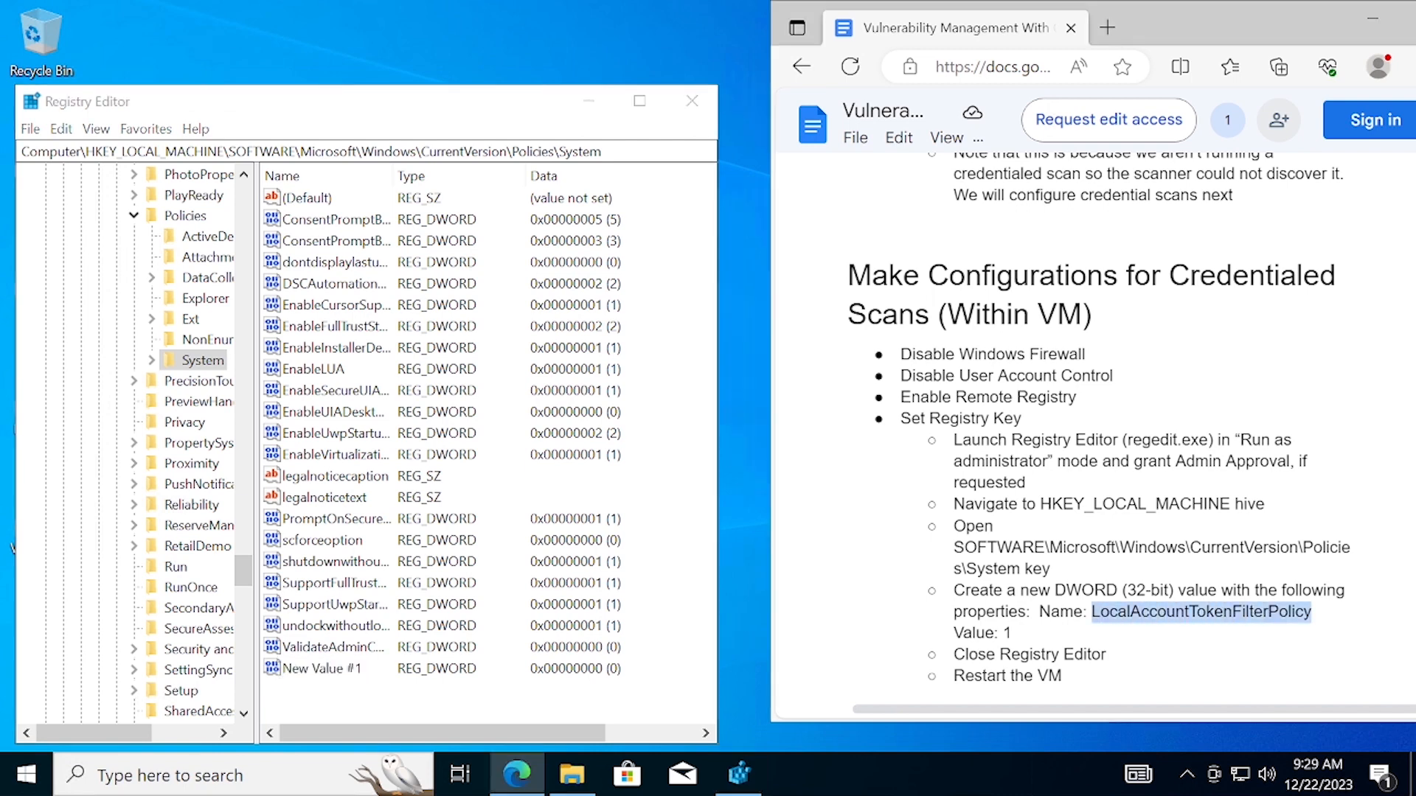
right_click(1099, 612)
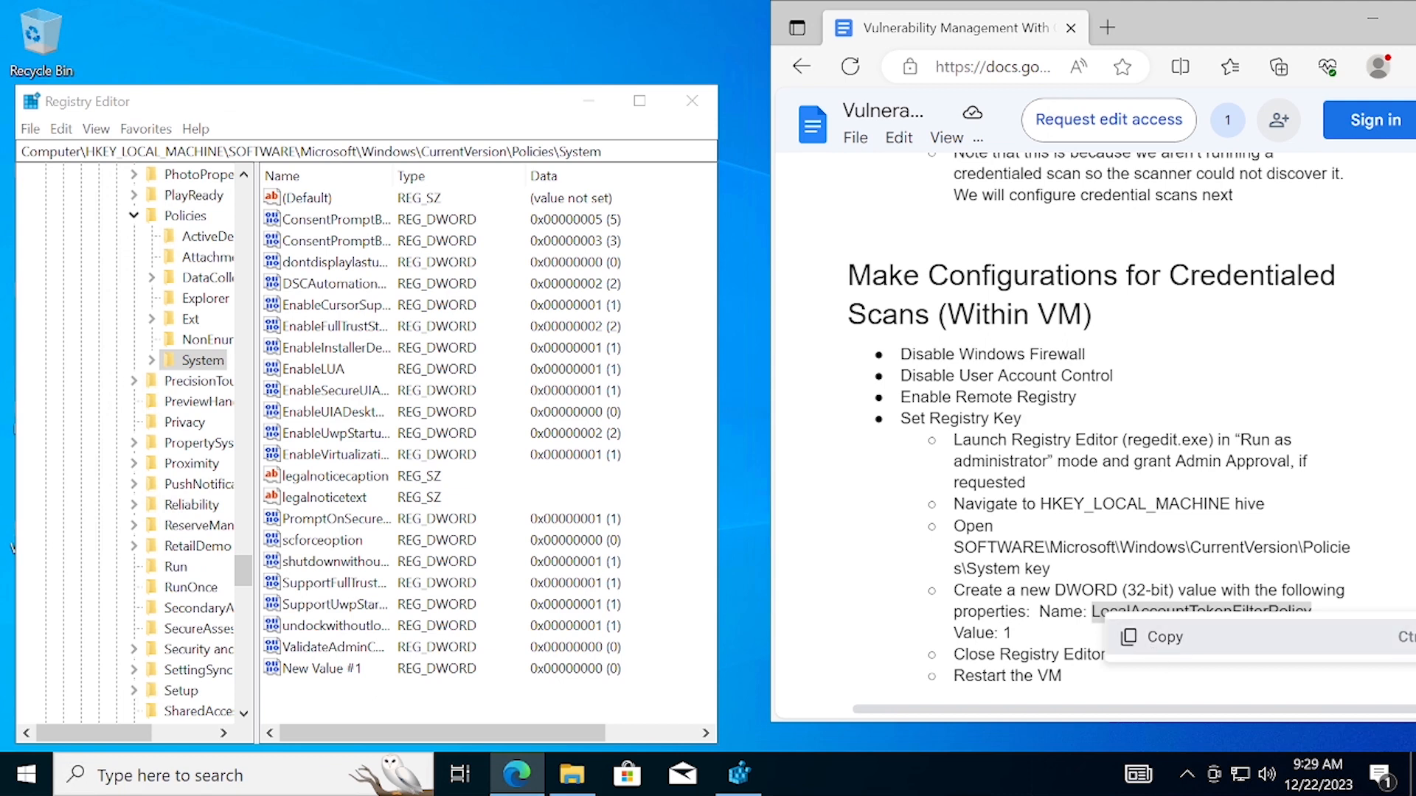
left_click(1154, 640)
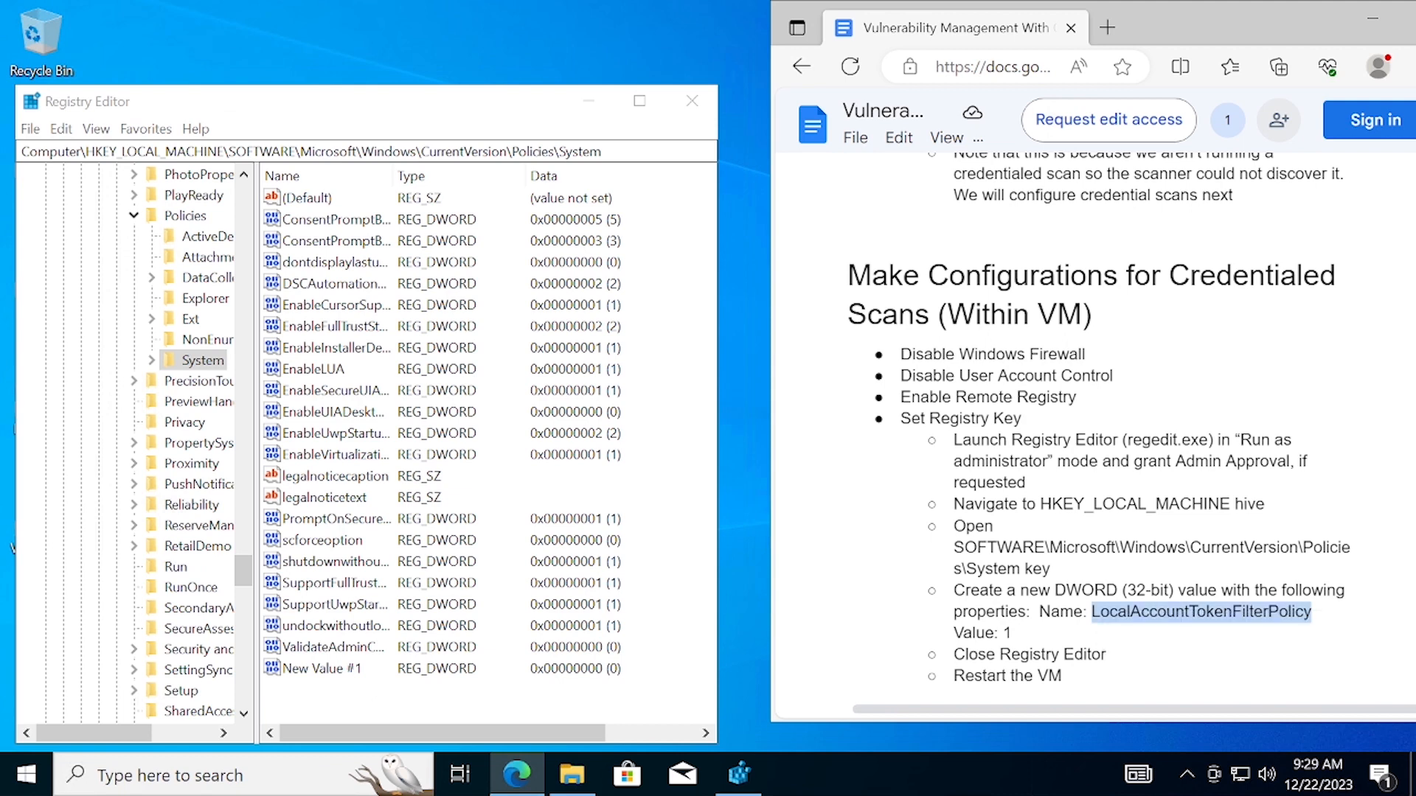
left_click(320, 673)
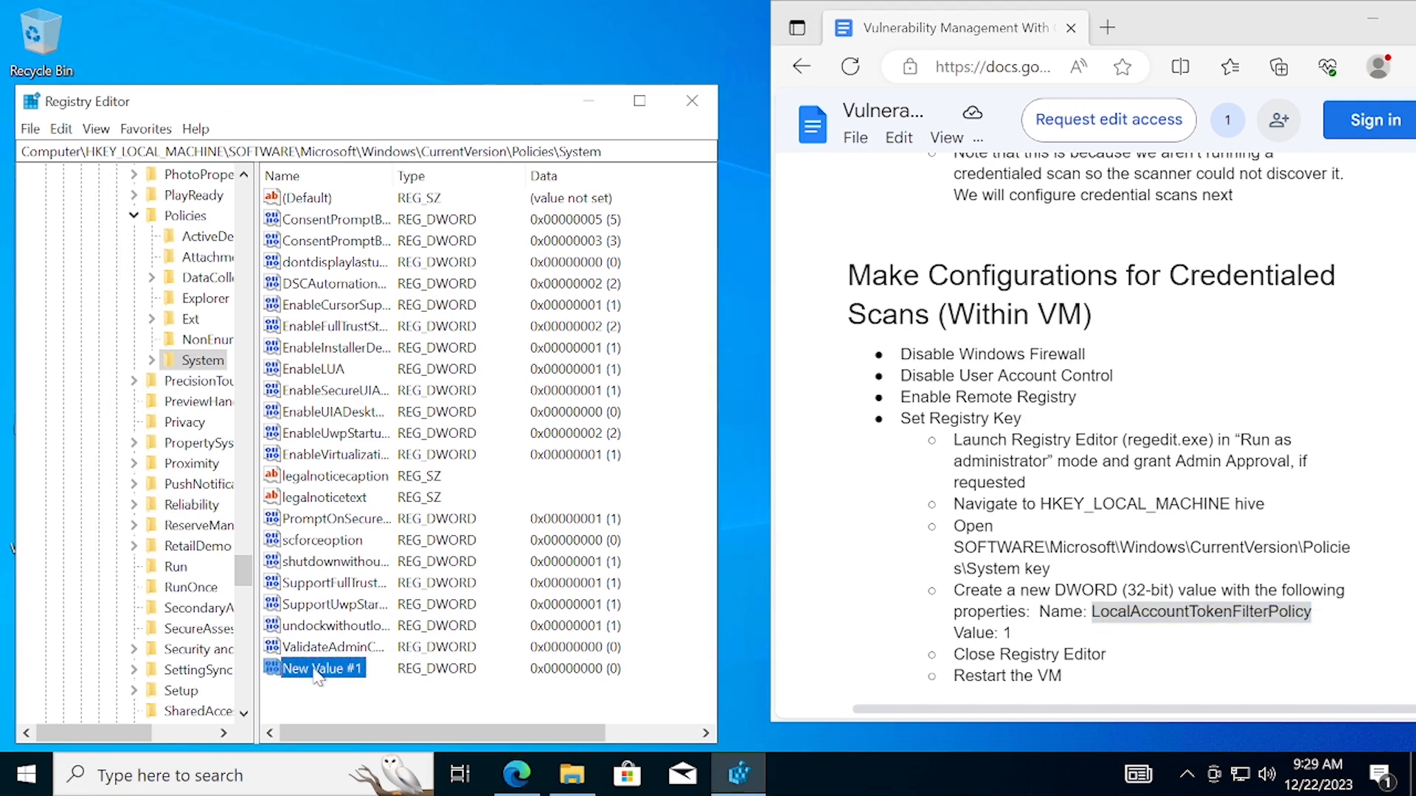
right_click(318, 674)
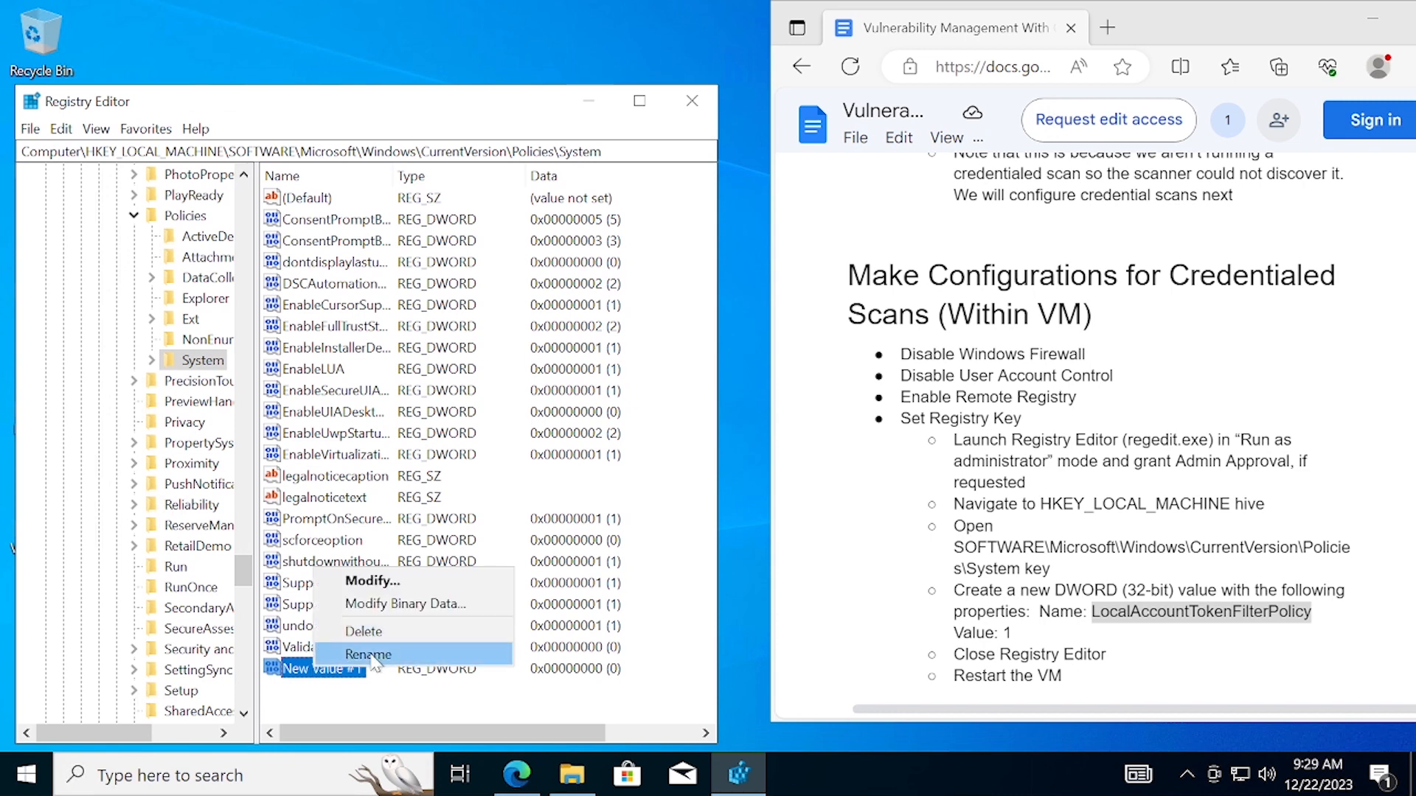
left_click(372, 656)
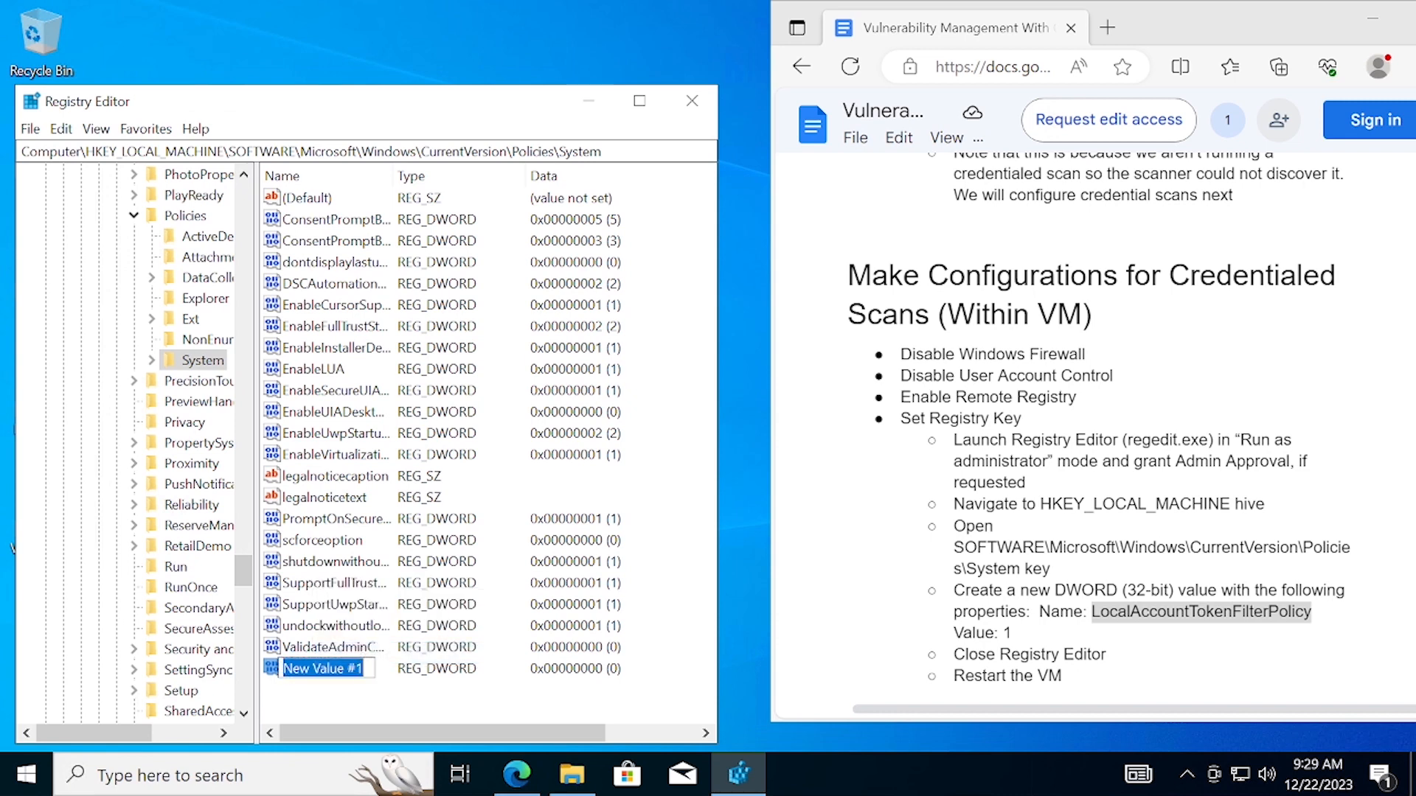
key("ctrl+v")
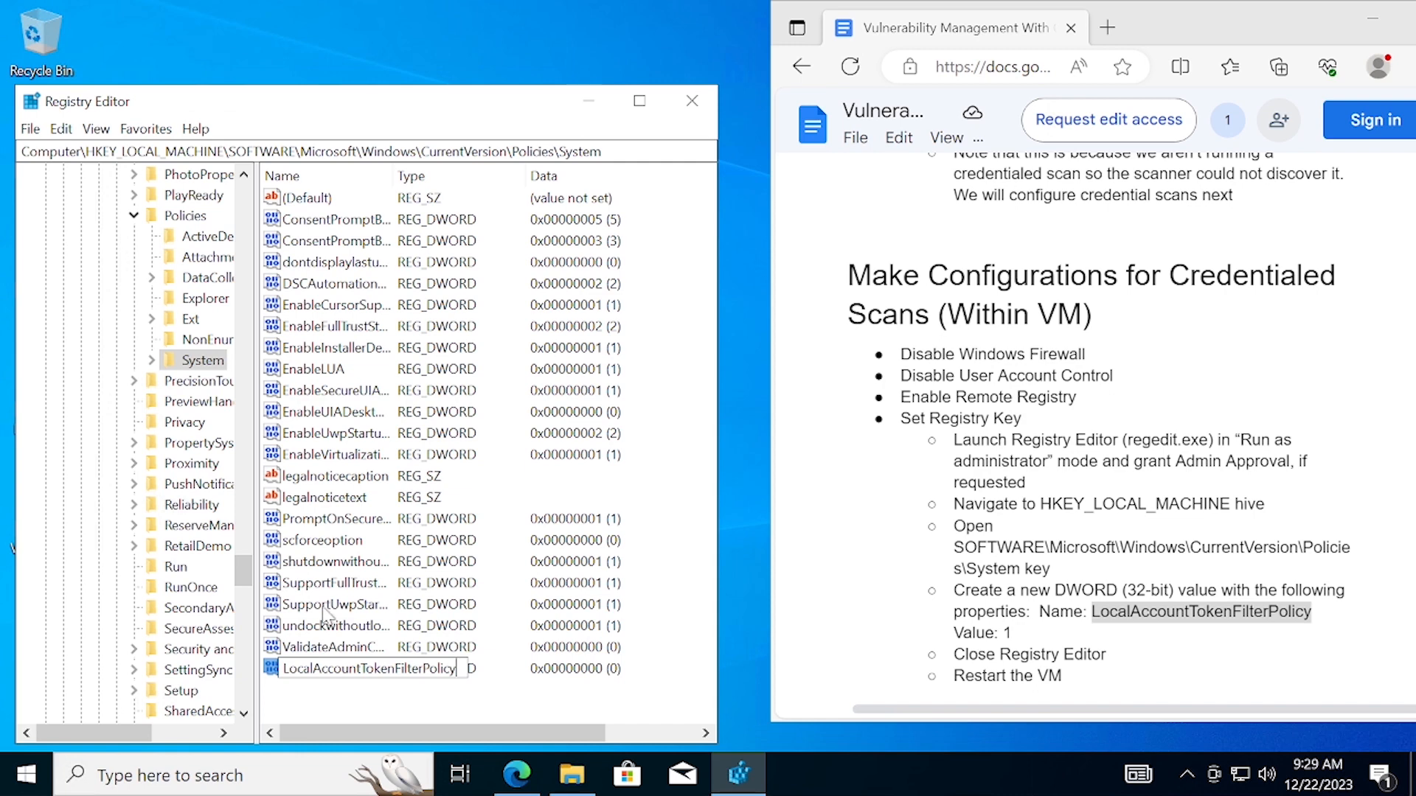
key("Return")
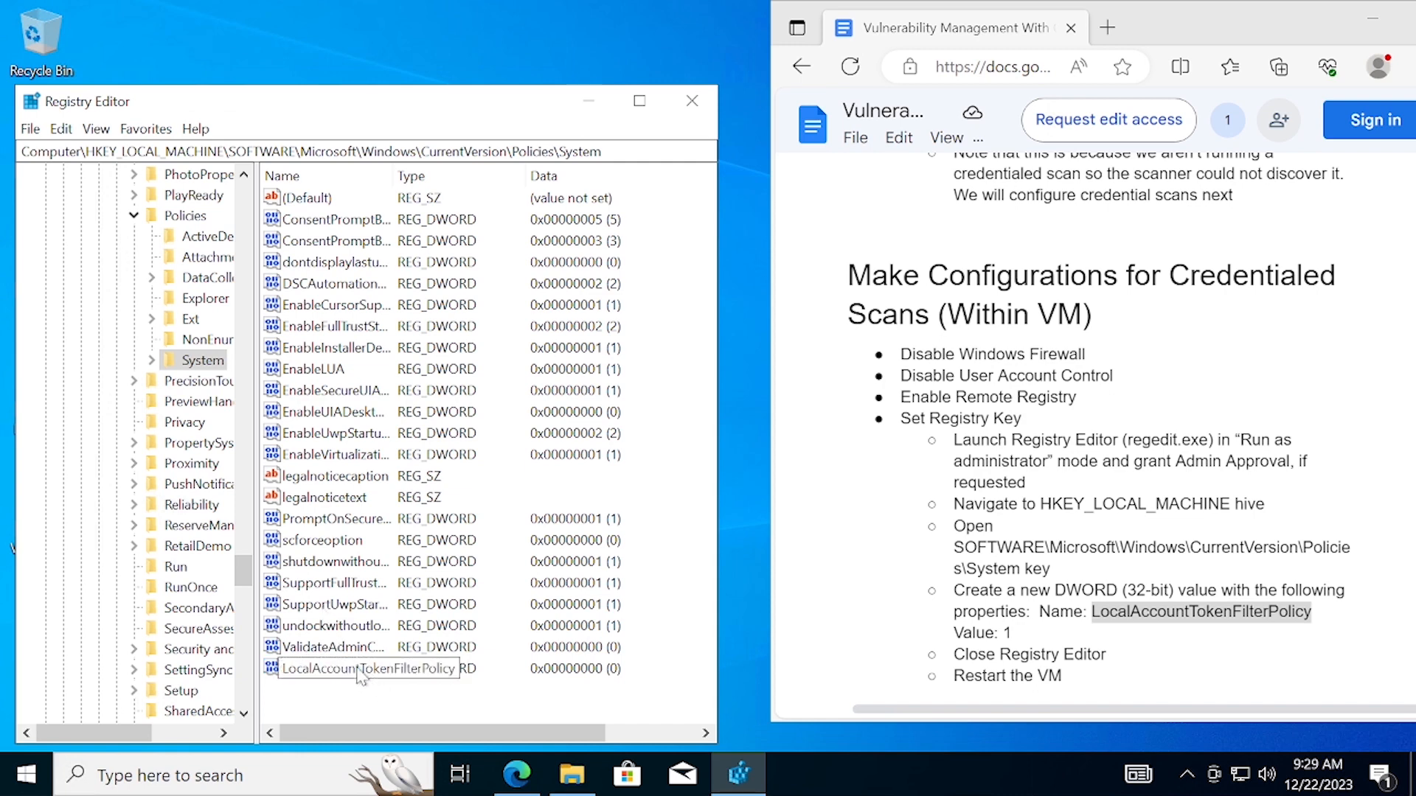
Set the LocalAccountTokenFilterPolicy value data to 1 and close Registry Editor.
double_click(359, 673)
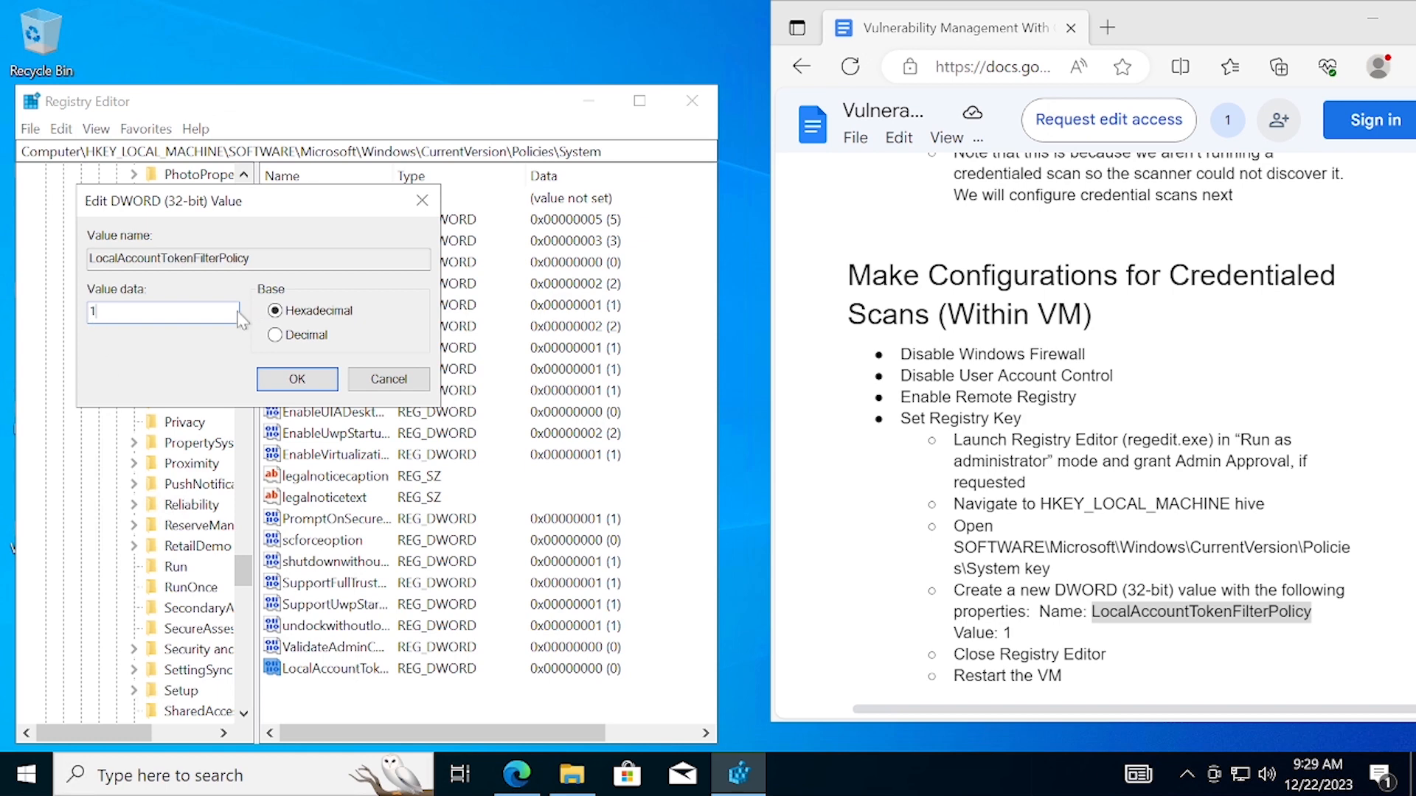
left_click(286, 395)
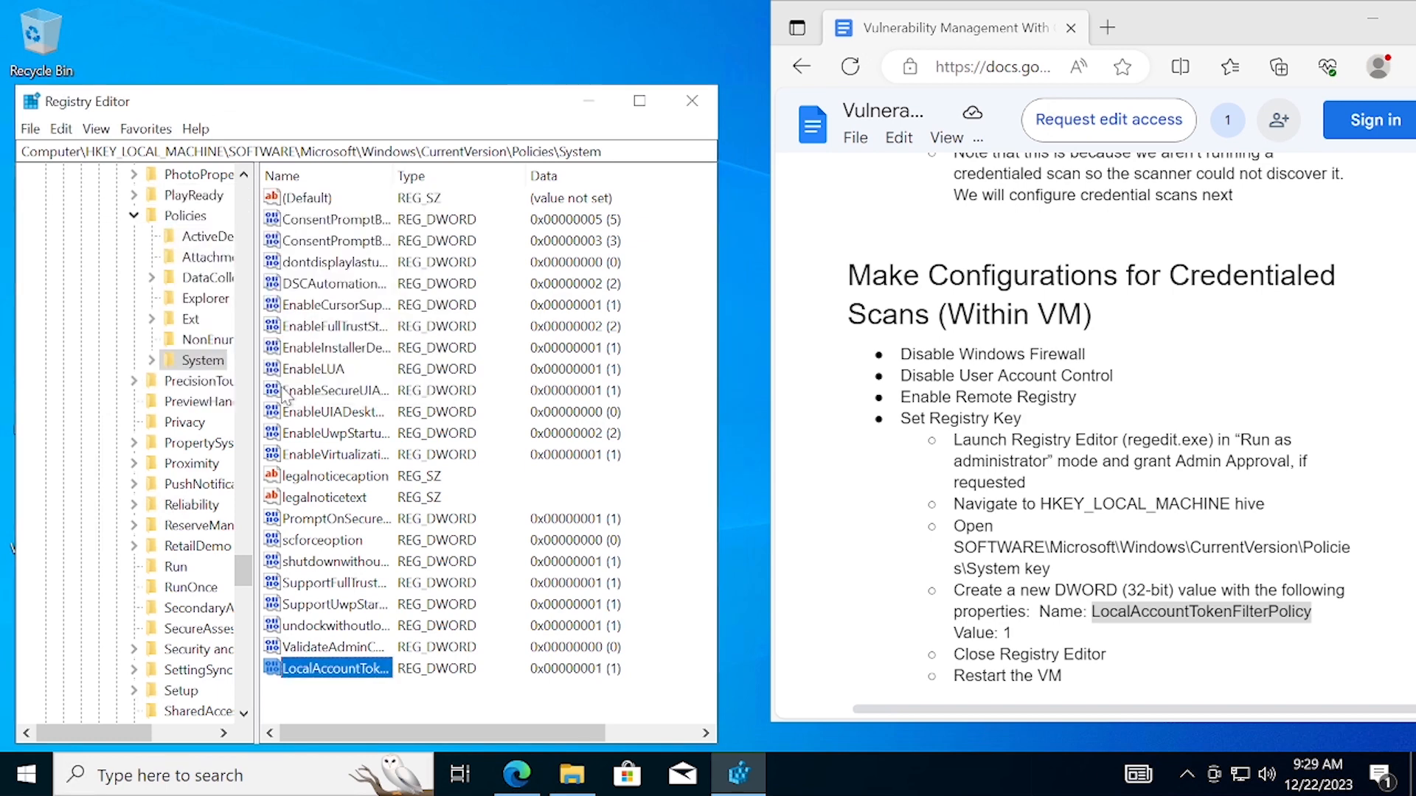
left_click(693, 102)
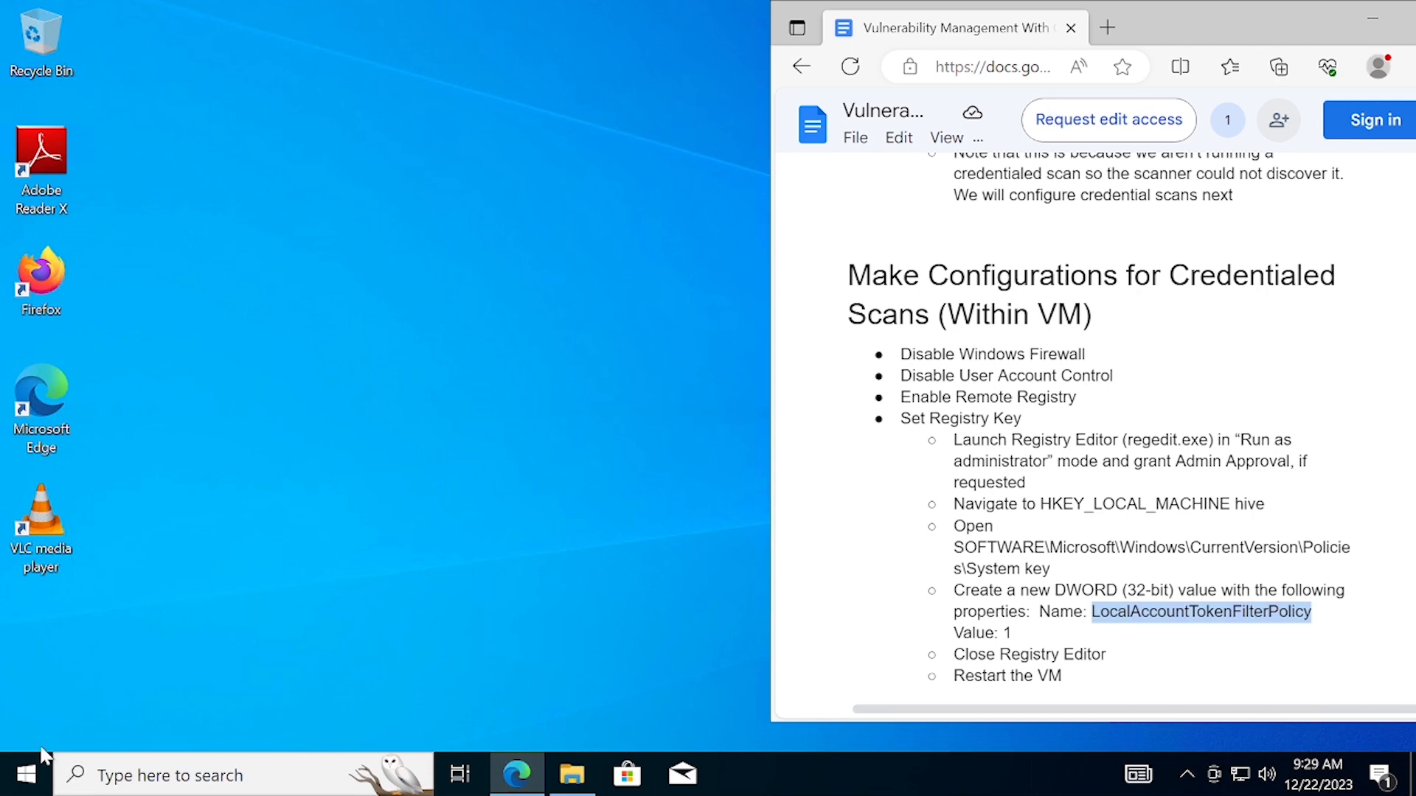
Restart the Windows VM.
left_click(26, 781)
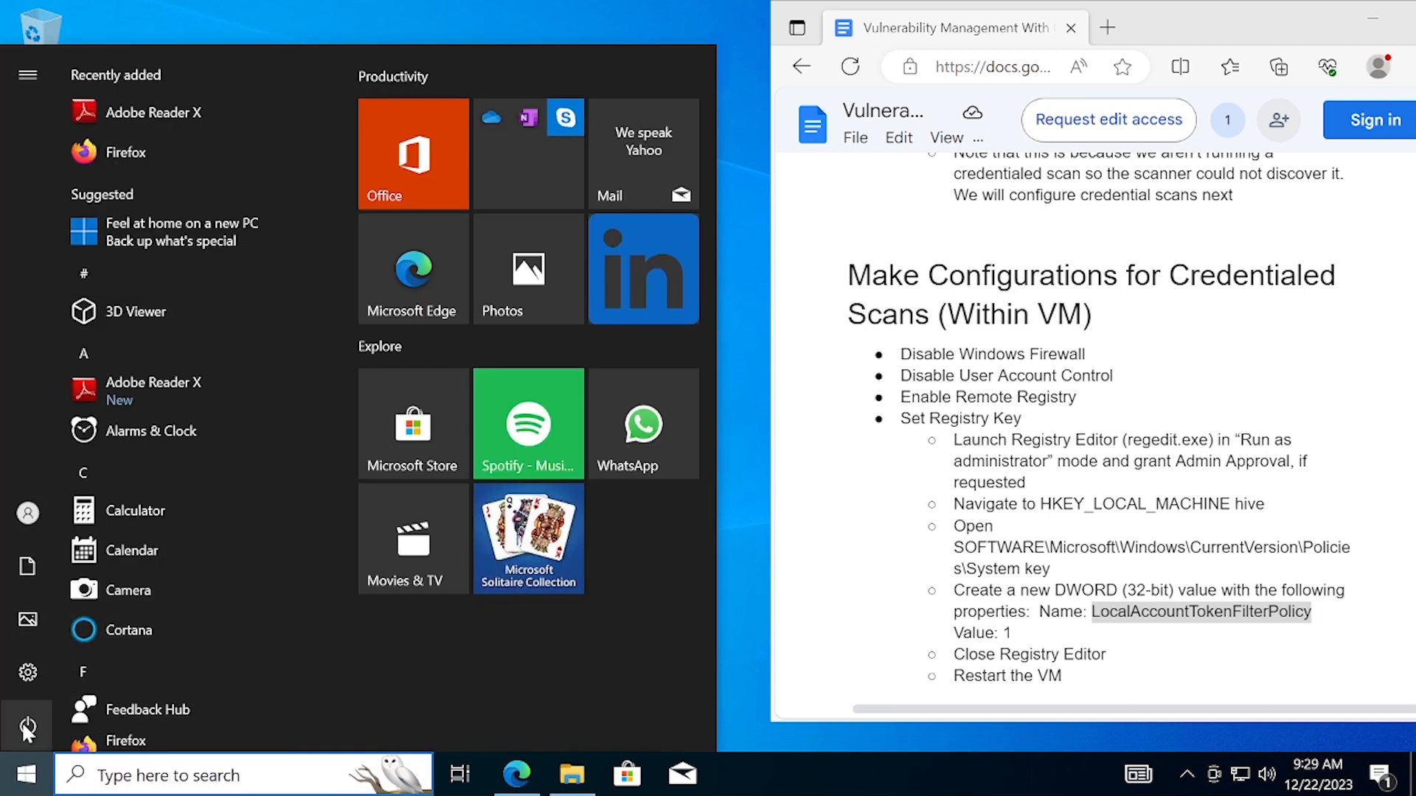
mouse_move(31, 722)
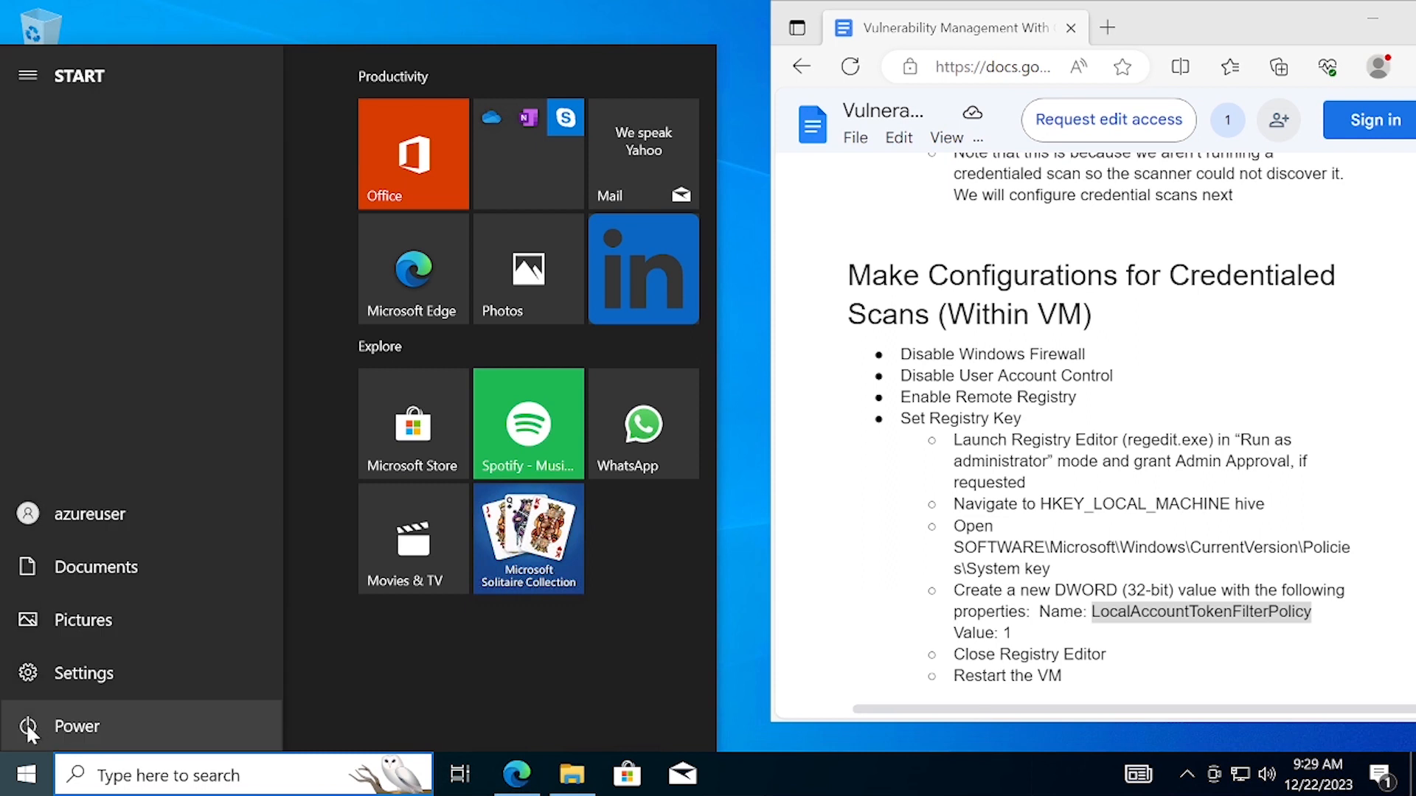
left_click(25, 723)
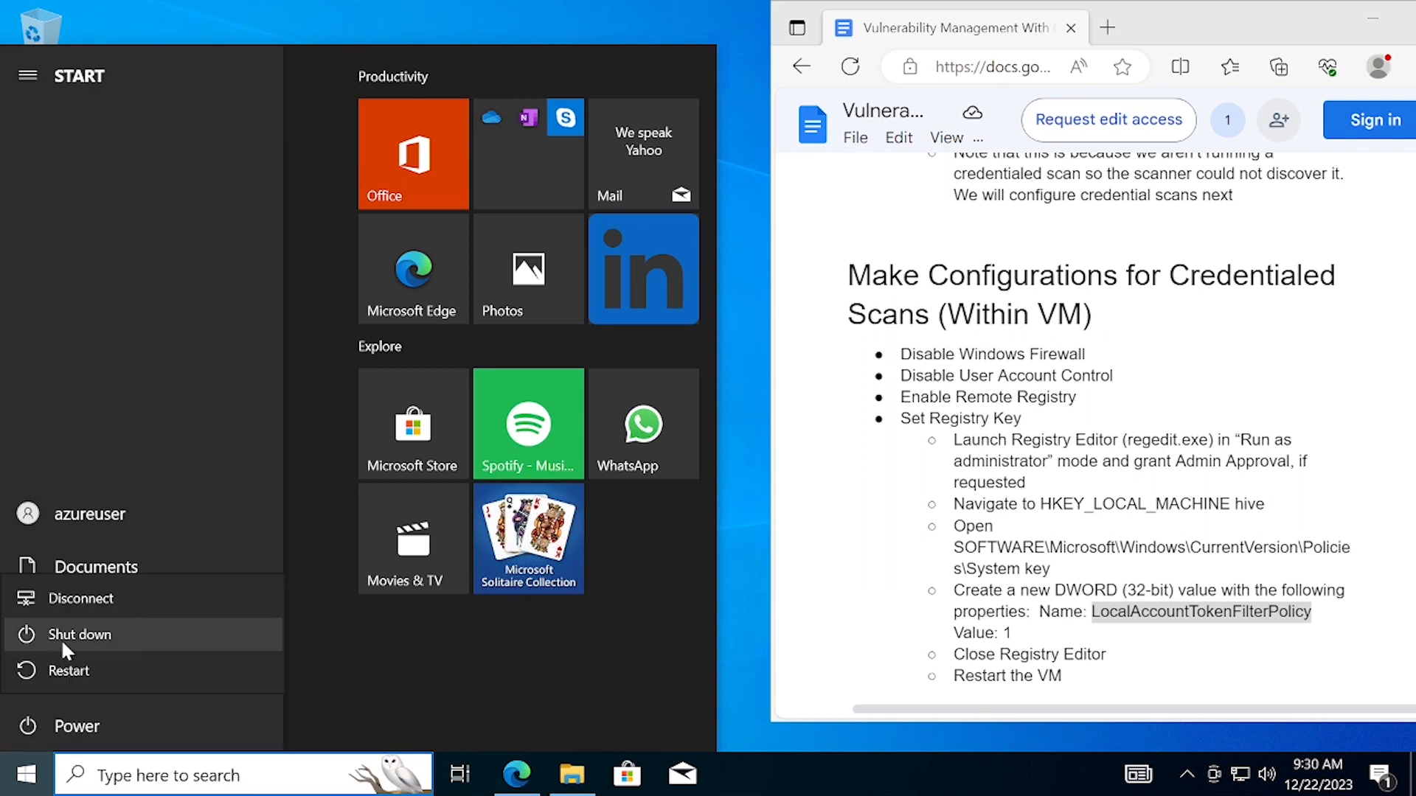
left_click(70, 671)
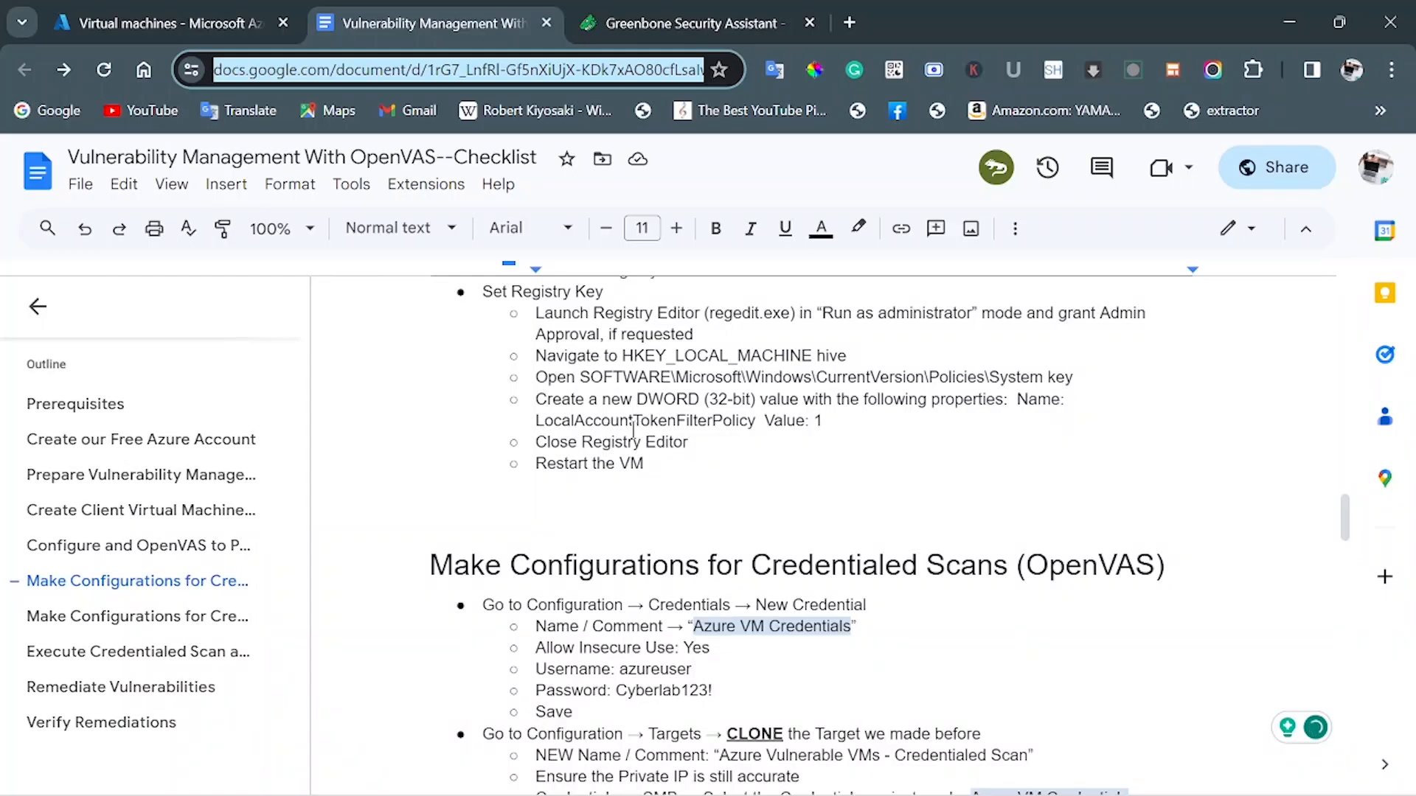
Review the checklist's credentialed scan sections for the VM and OpenVAS to find the new credential instructions.
scroll(633, 429, "up", 2)
scroll(632, 431, "down", 1)
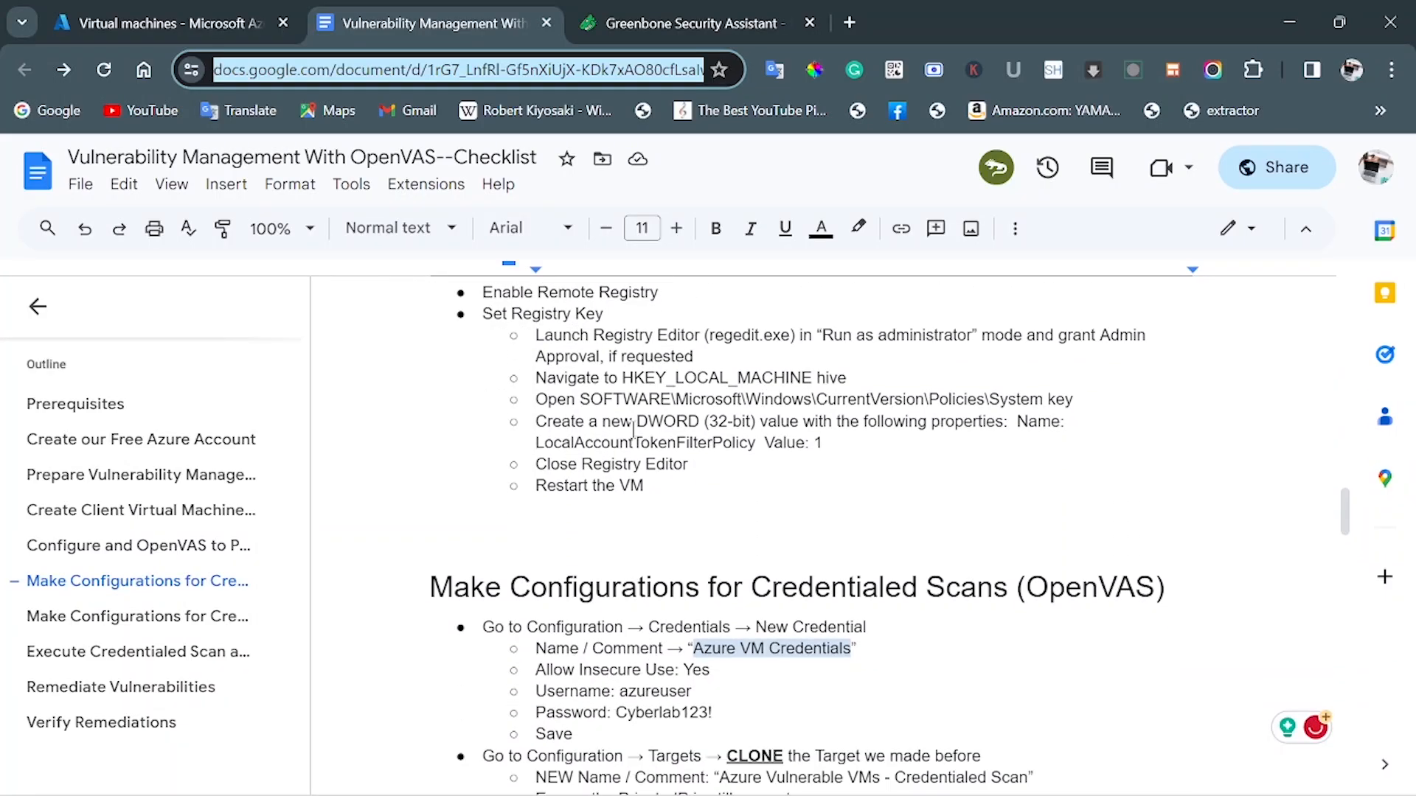
scroll(633, 430, "down", 2)
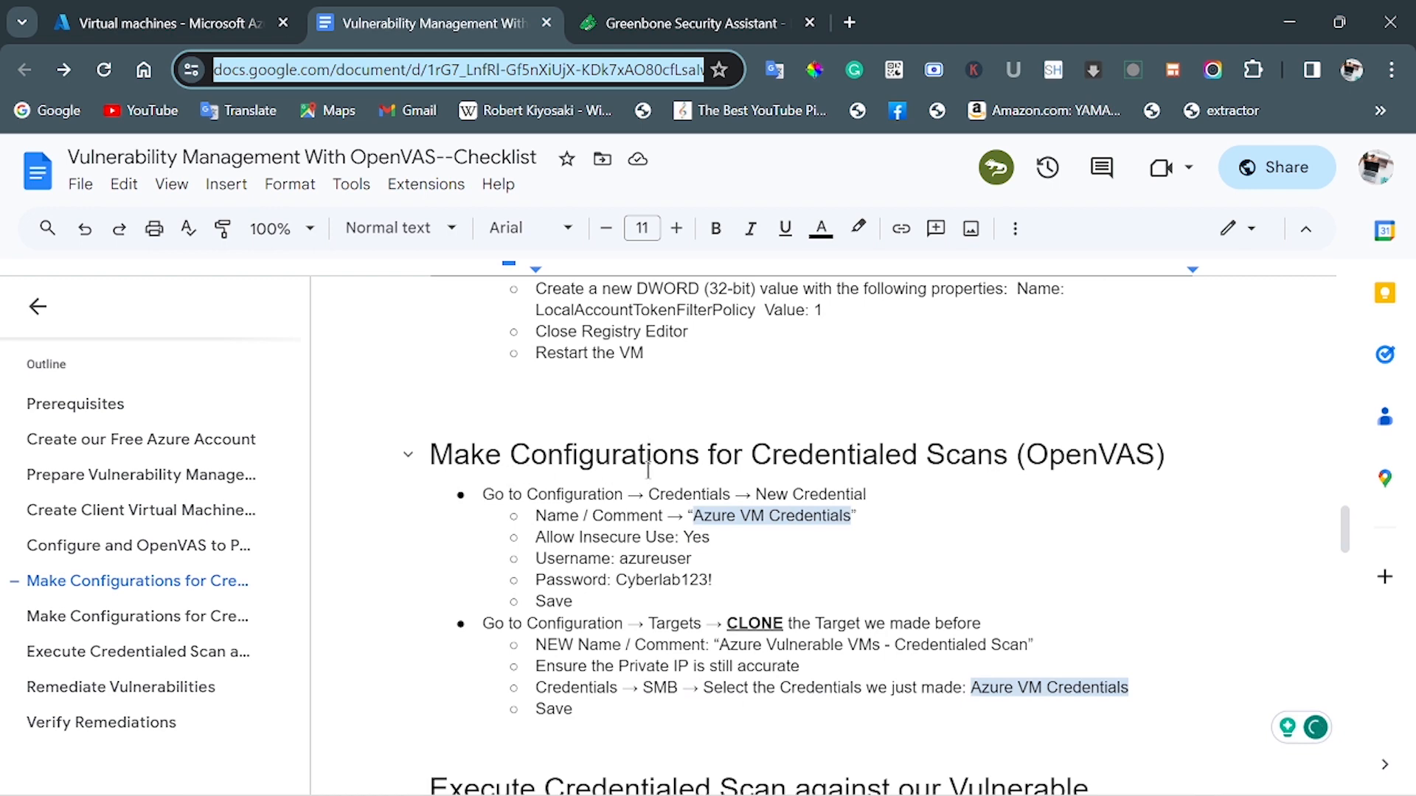
scroll(648, 470, "up", 2)
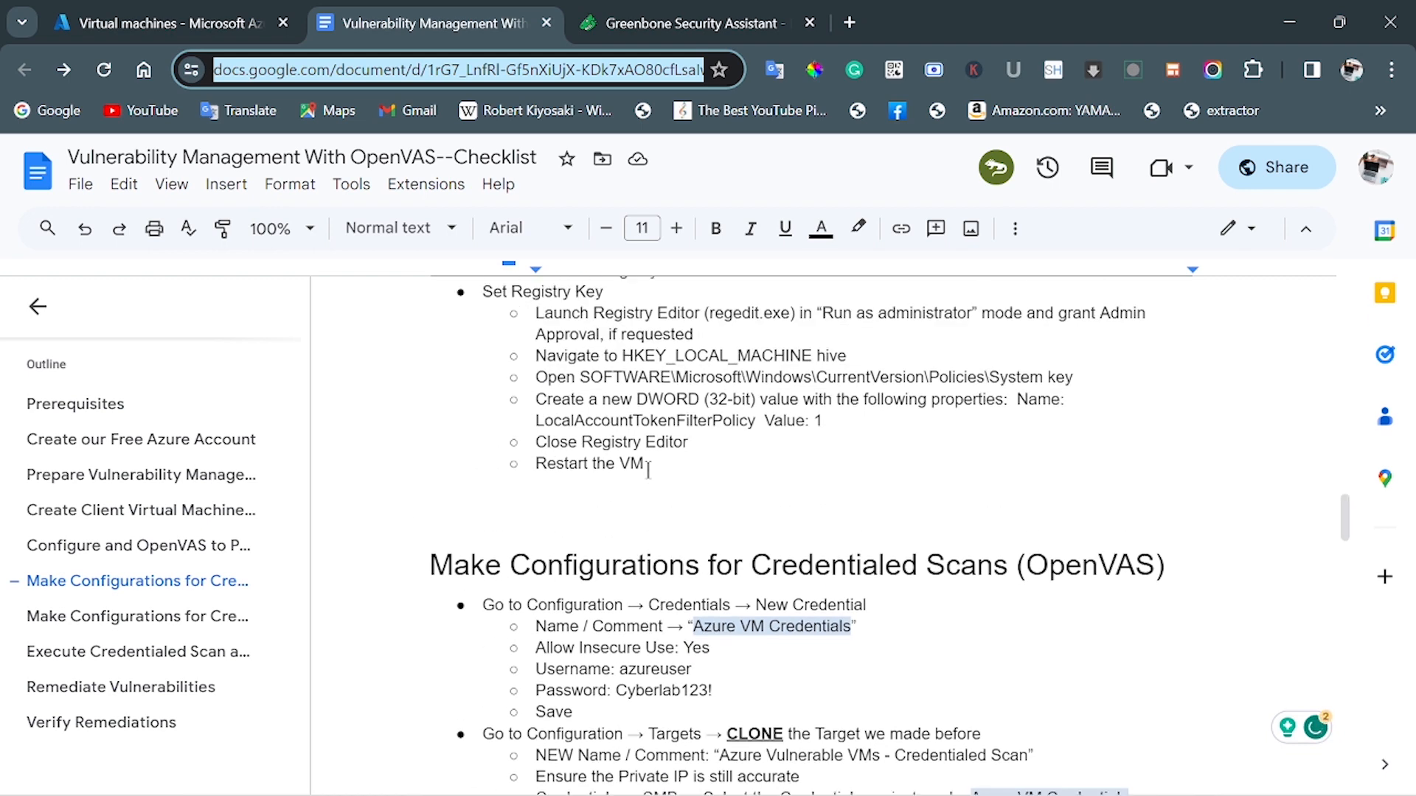
scroll(648, 471, "up", 2)
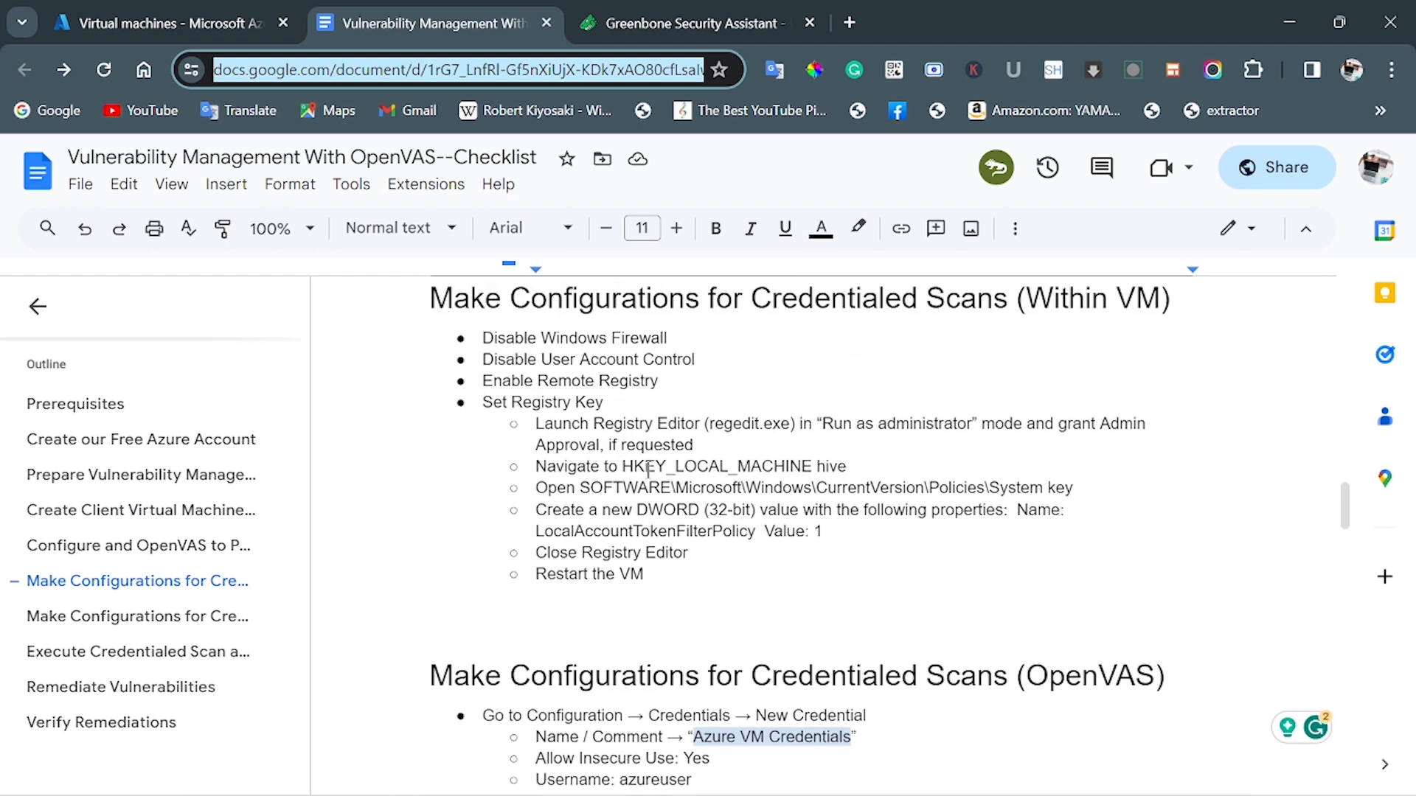
scroll(648, 469, "down", 6)
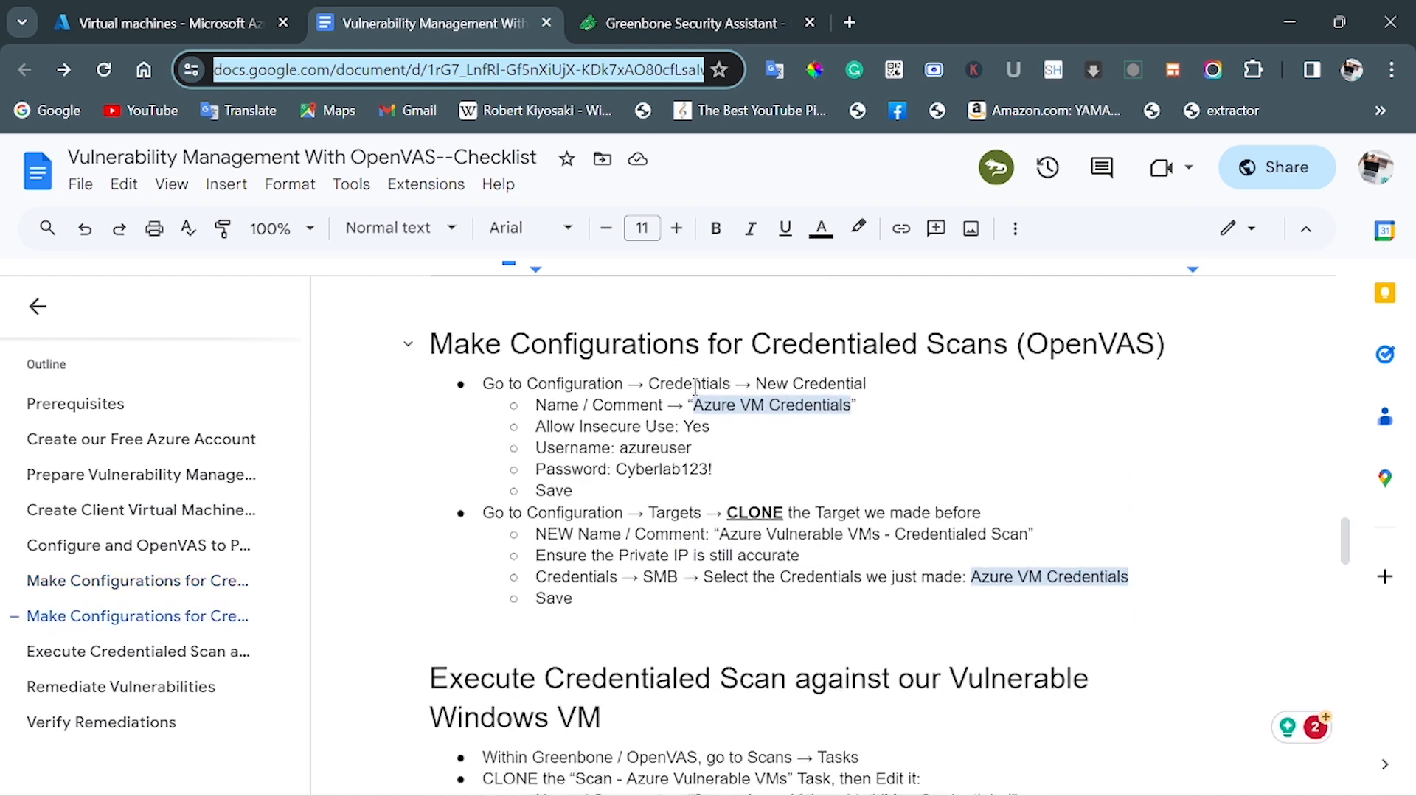
left_click(675, 25)
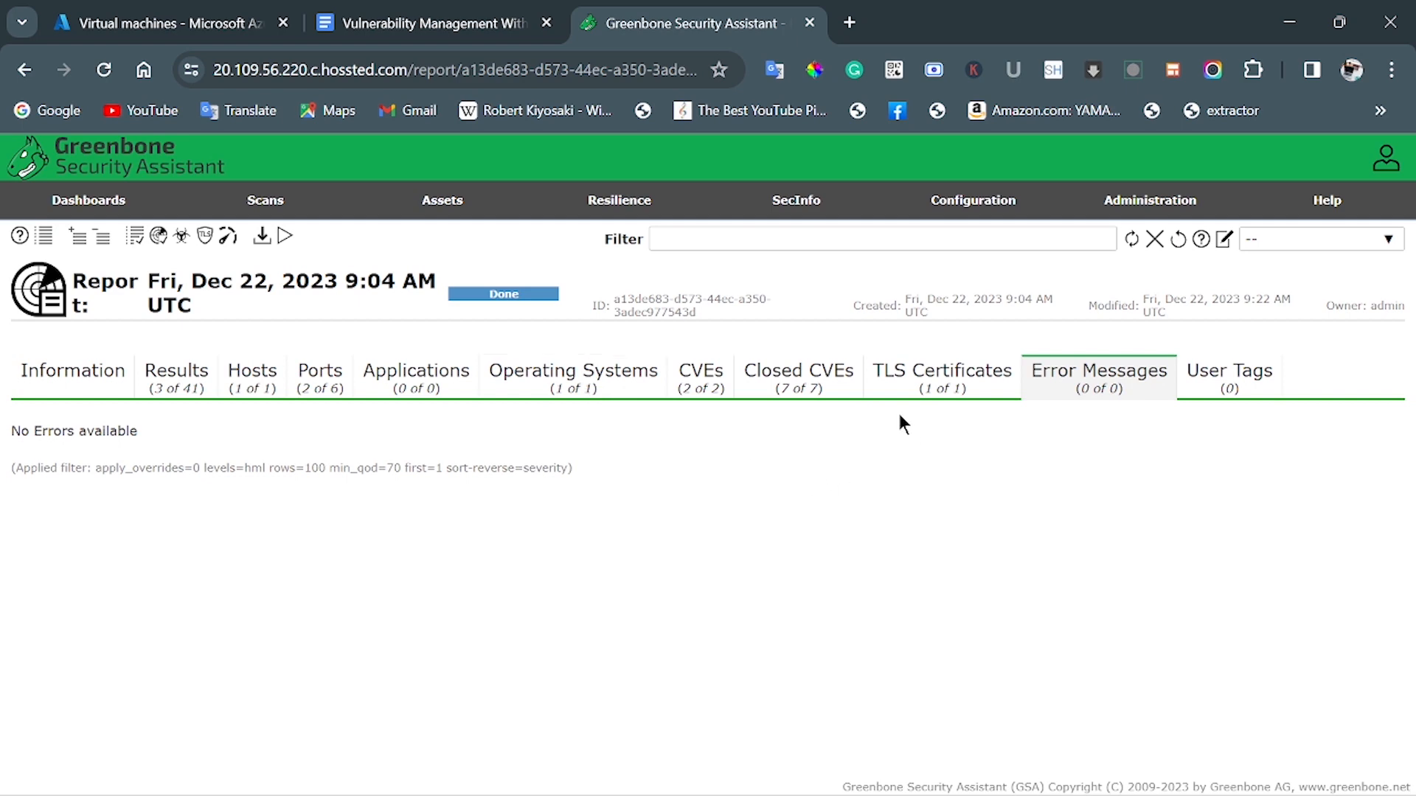
left_click(483, 28)
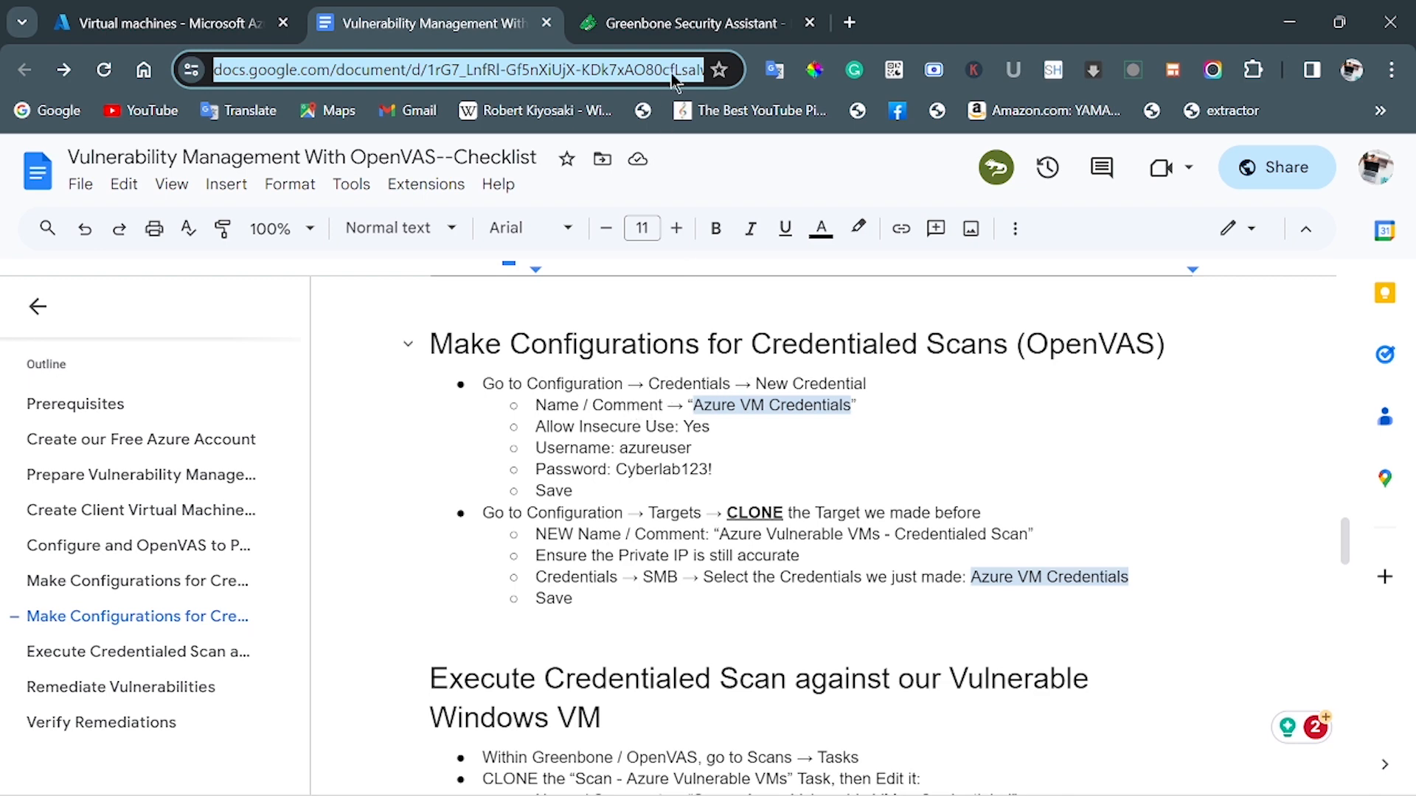
Switch to Greenbone Security Assistant and open its Credentials configuration page.
left_click(705, 23)
mouse_move(1049, 220)
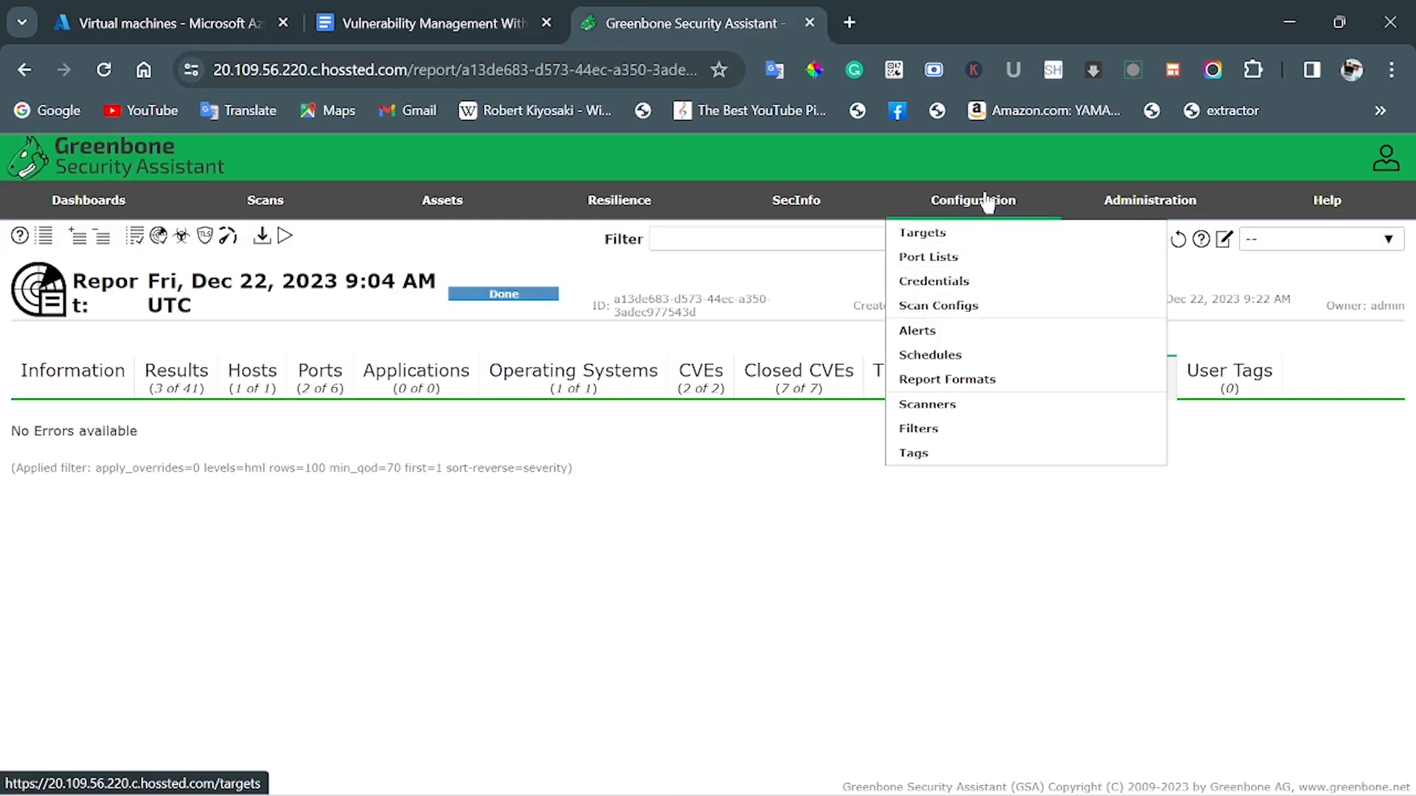
left_click(952, 281)
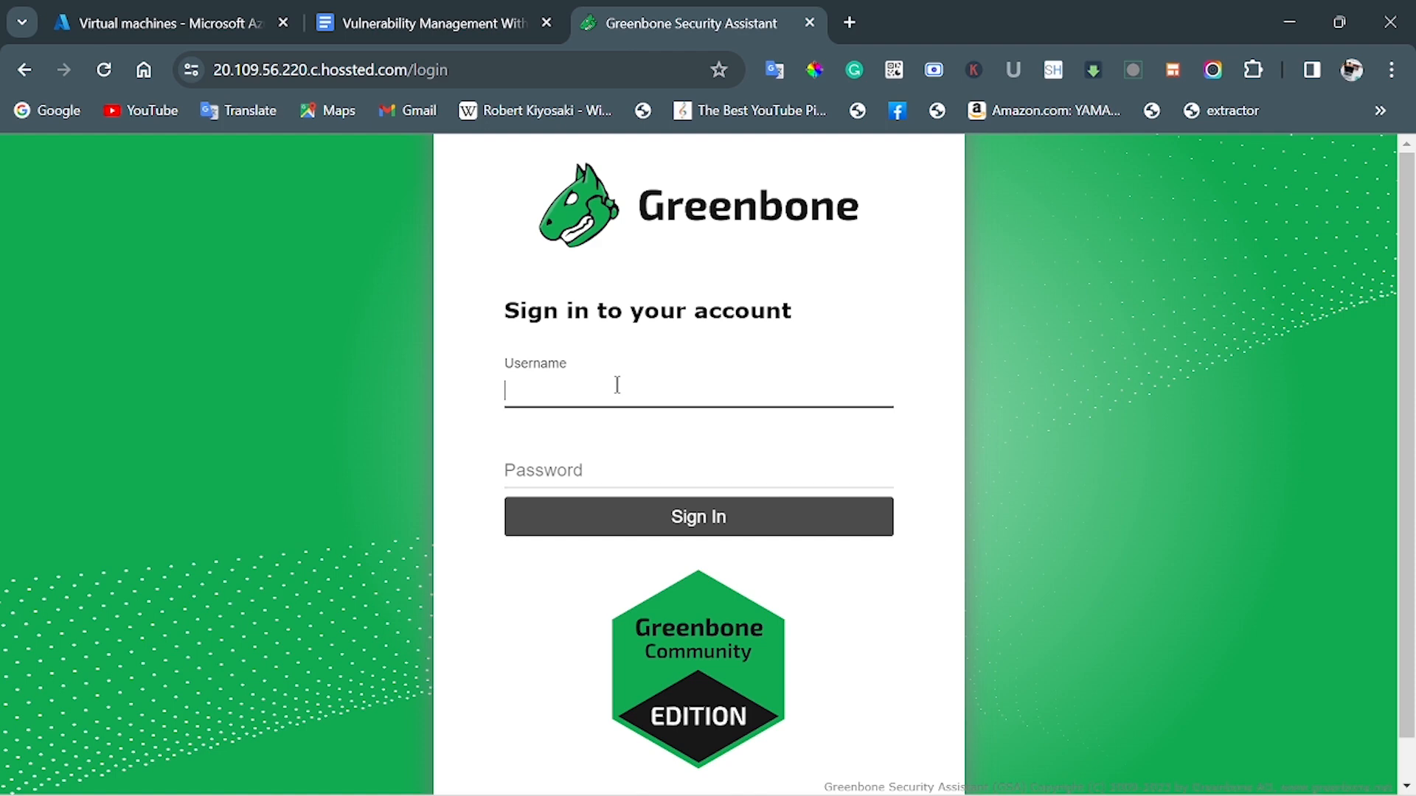
Sign back in to Greenbone with the username admin and the account password.
type("ami")
key("BackSpace")
type("dmin")
key("Tab")
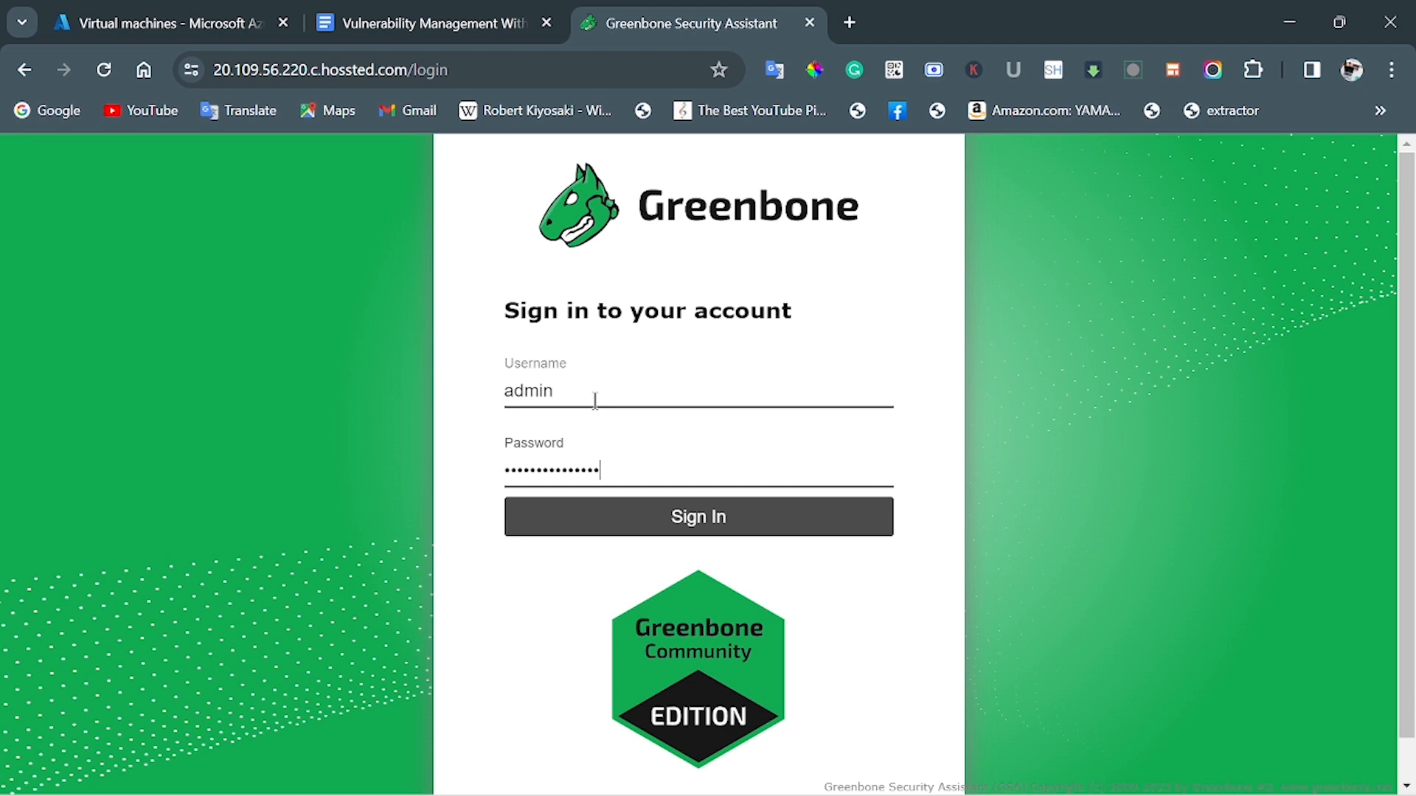
key("Return")
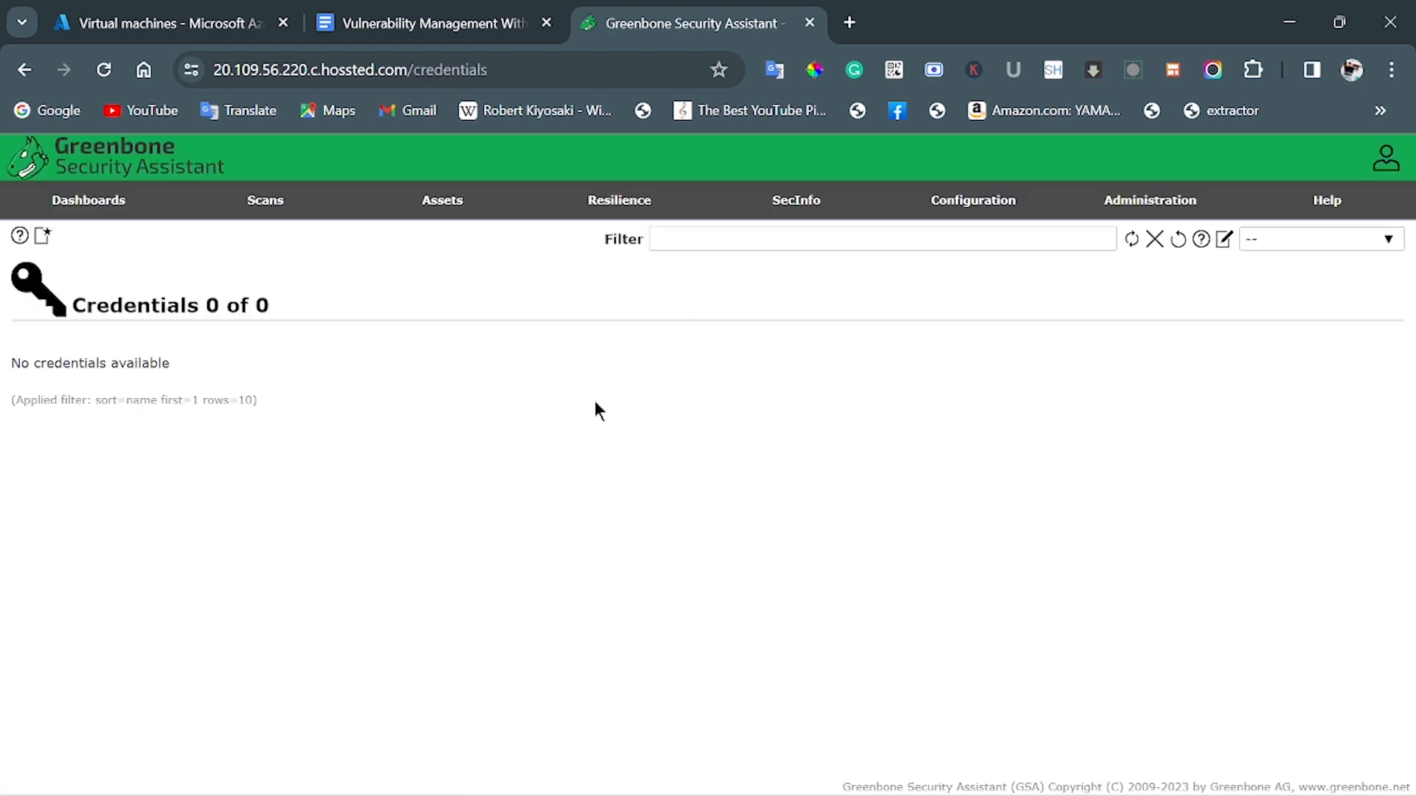
Start a new credential in Greenbone, then copy the name "Azure VM Credentials" from the checklist in Google Docs.
left_click(42, 236)
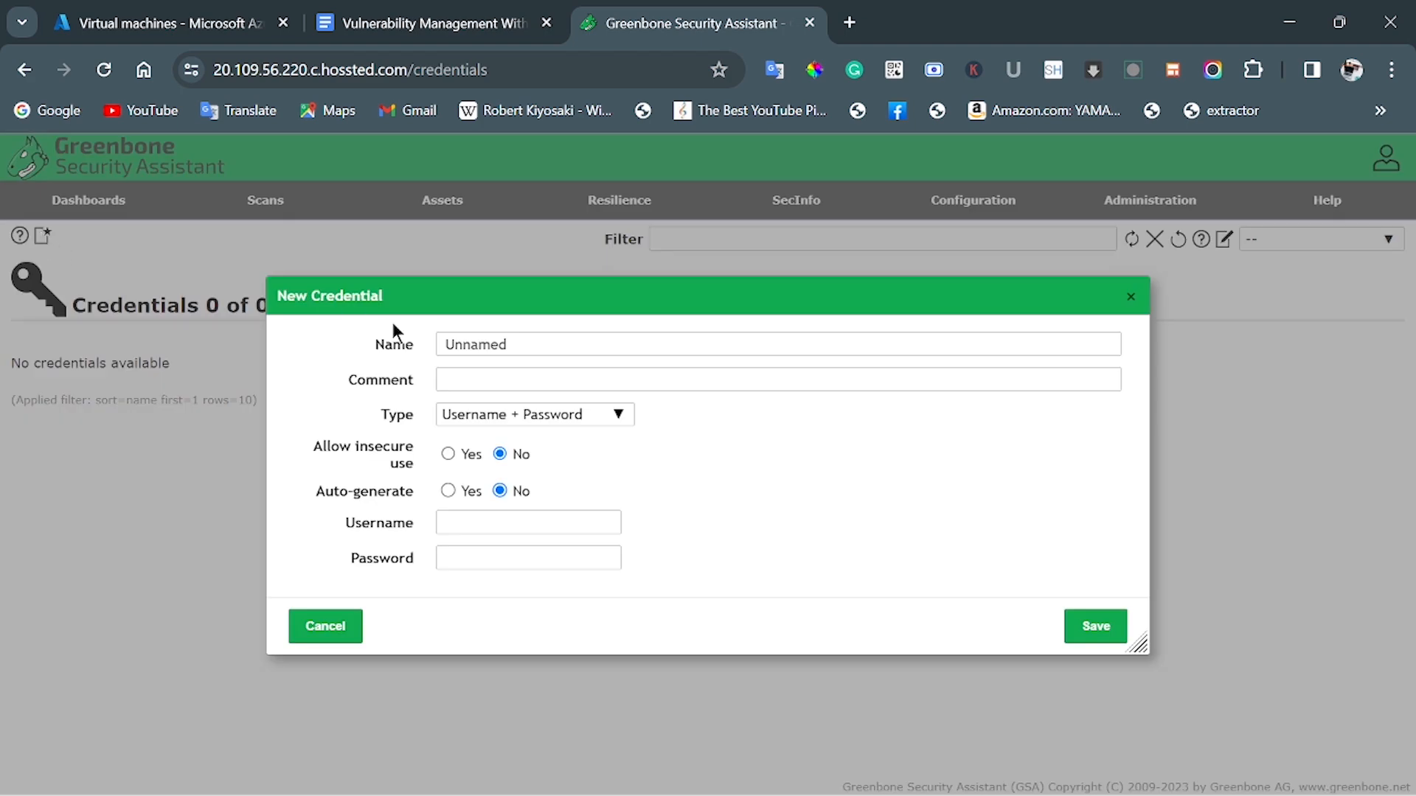
left_click(487, 33)
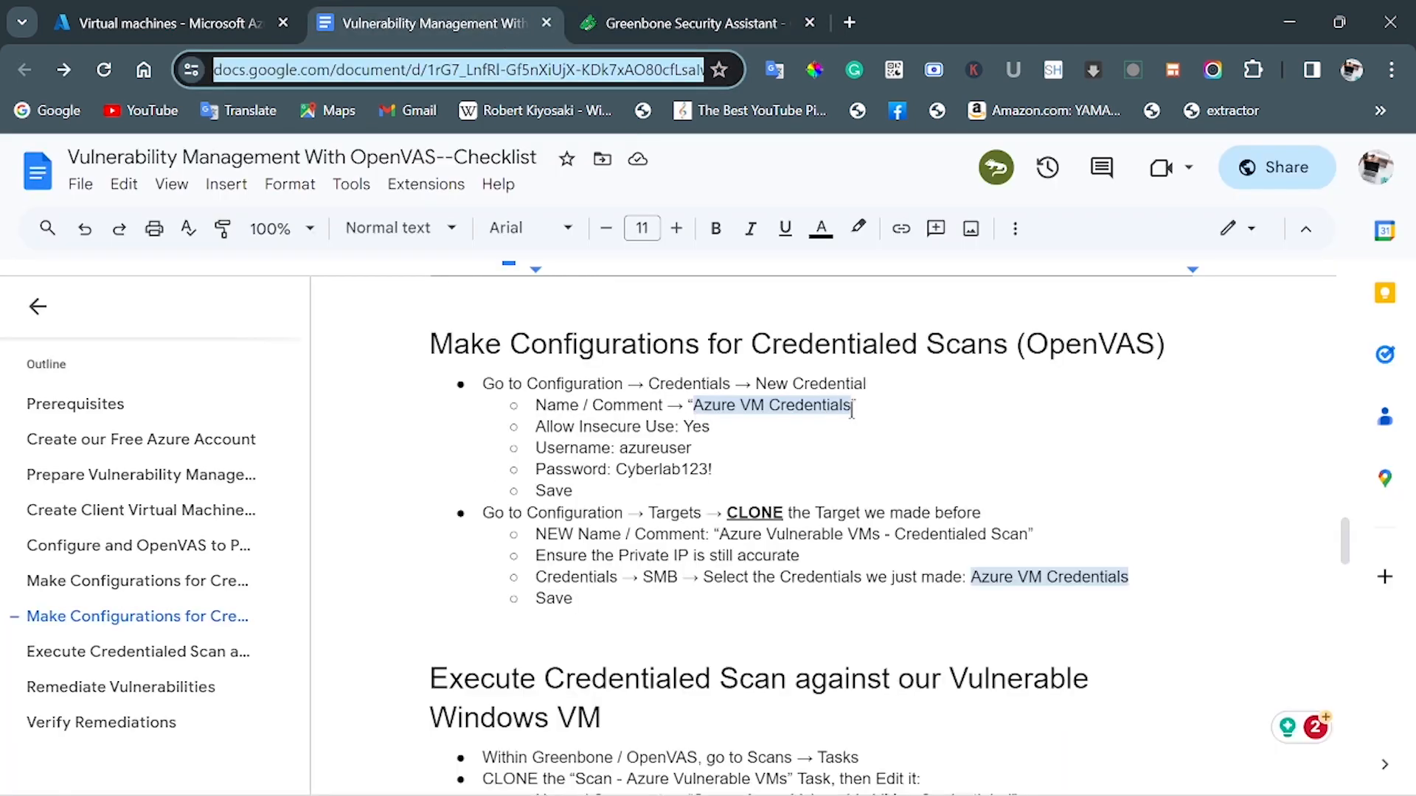
left_click_drag(851, 410, 690, 404)
right_click(717, 407)
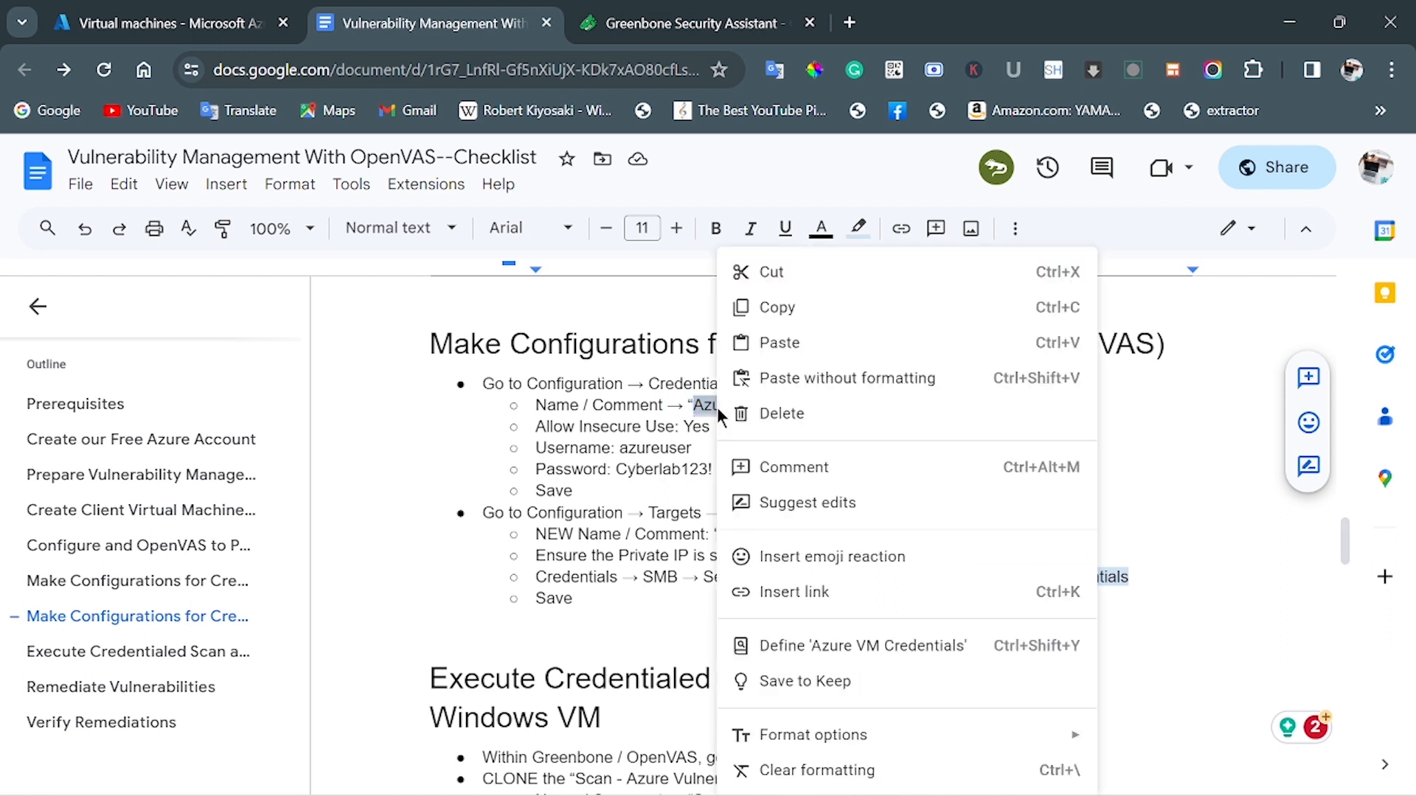
left_click(767, 307)
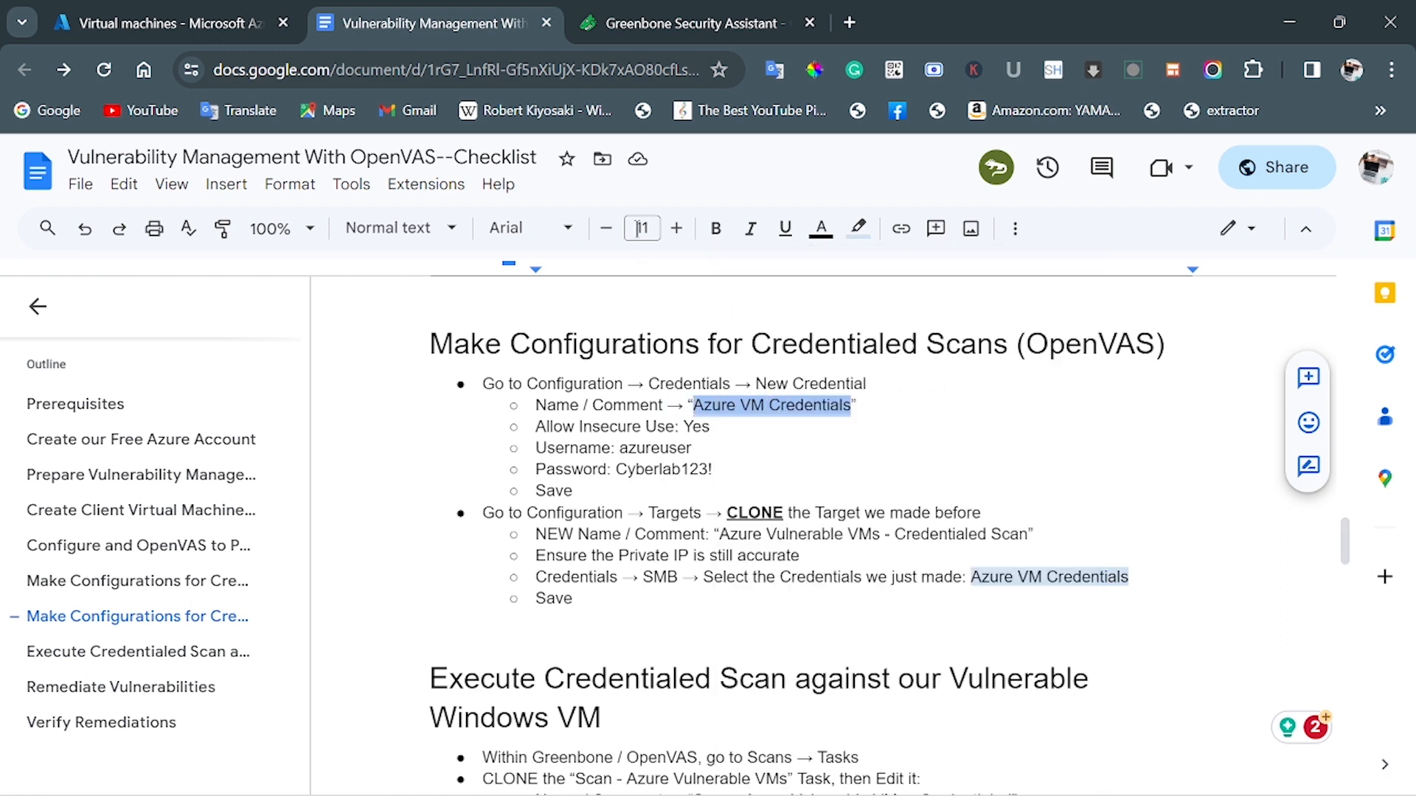
Switch back to Greenbone and set the new credential's name and comment to "Azure VM Credentials".
left_click(639, 30)
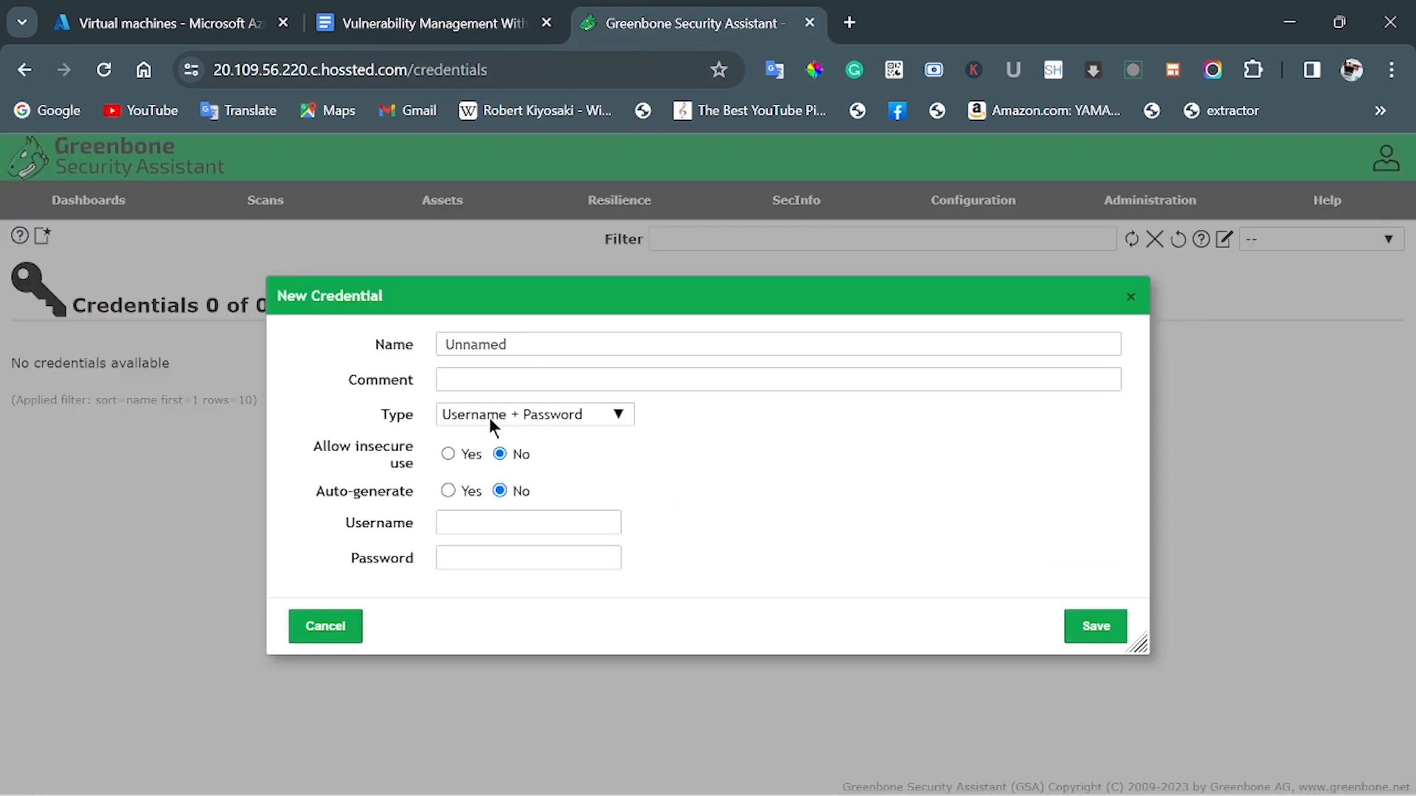
left_click(484, 379)
left_click_drag(509, 344, 429, 359)
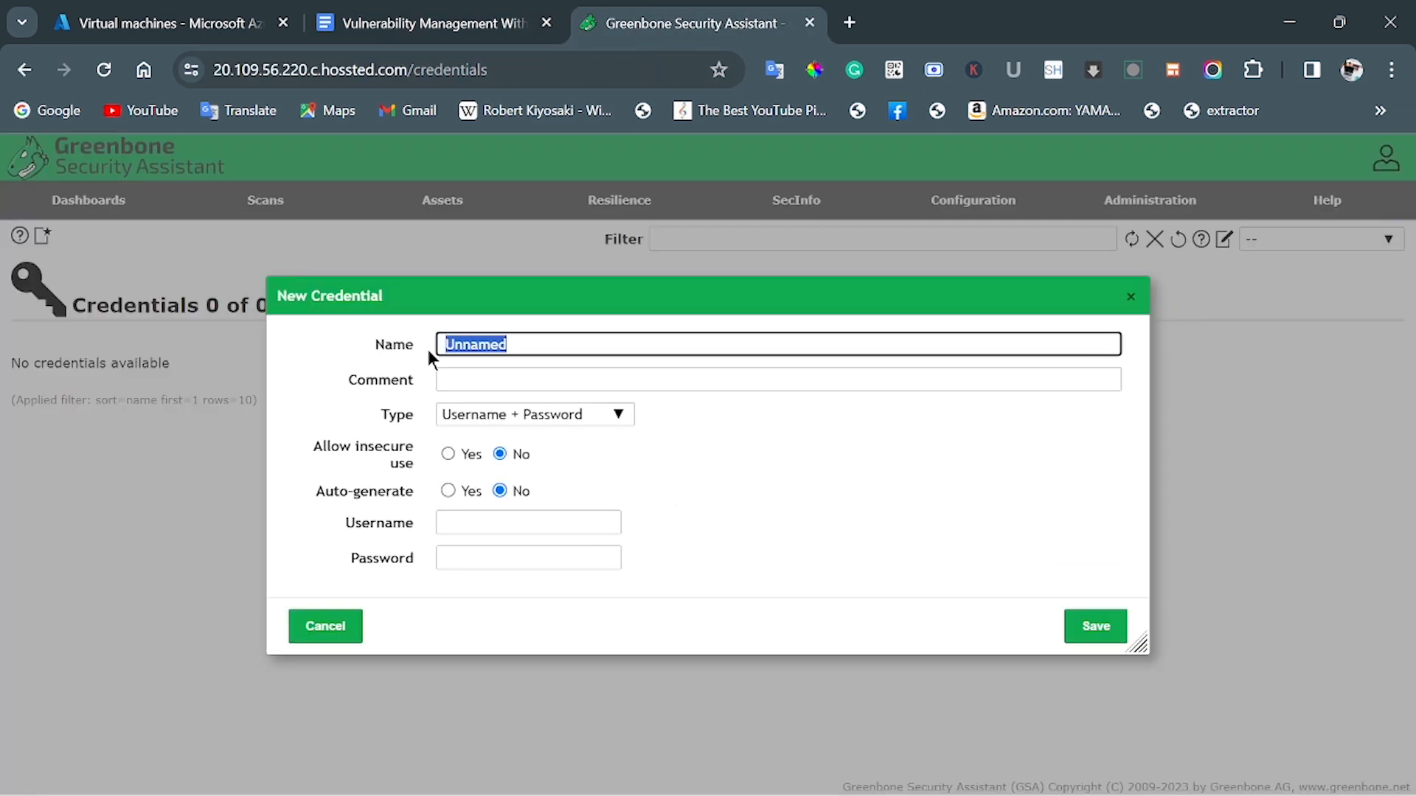
right_click(467, 347)
left_click(541, 480)
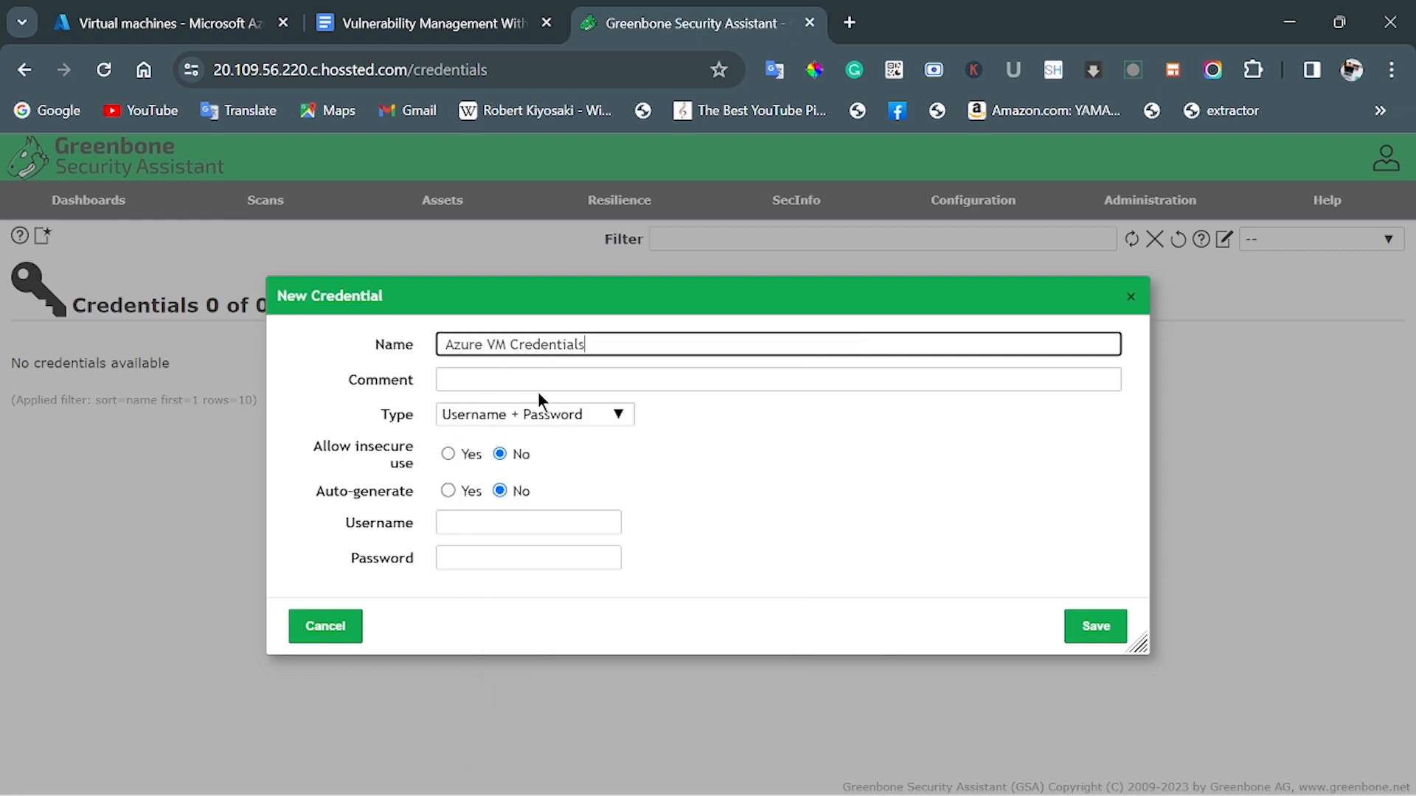
left_click(489, 379)
right_click(489, 379)
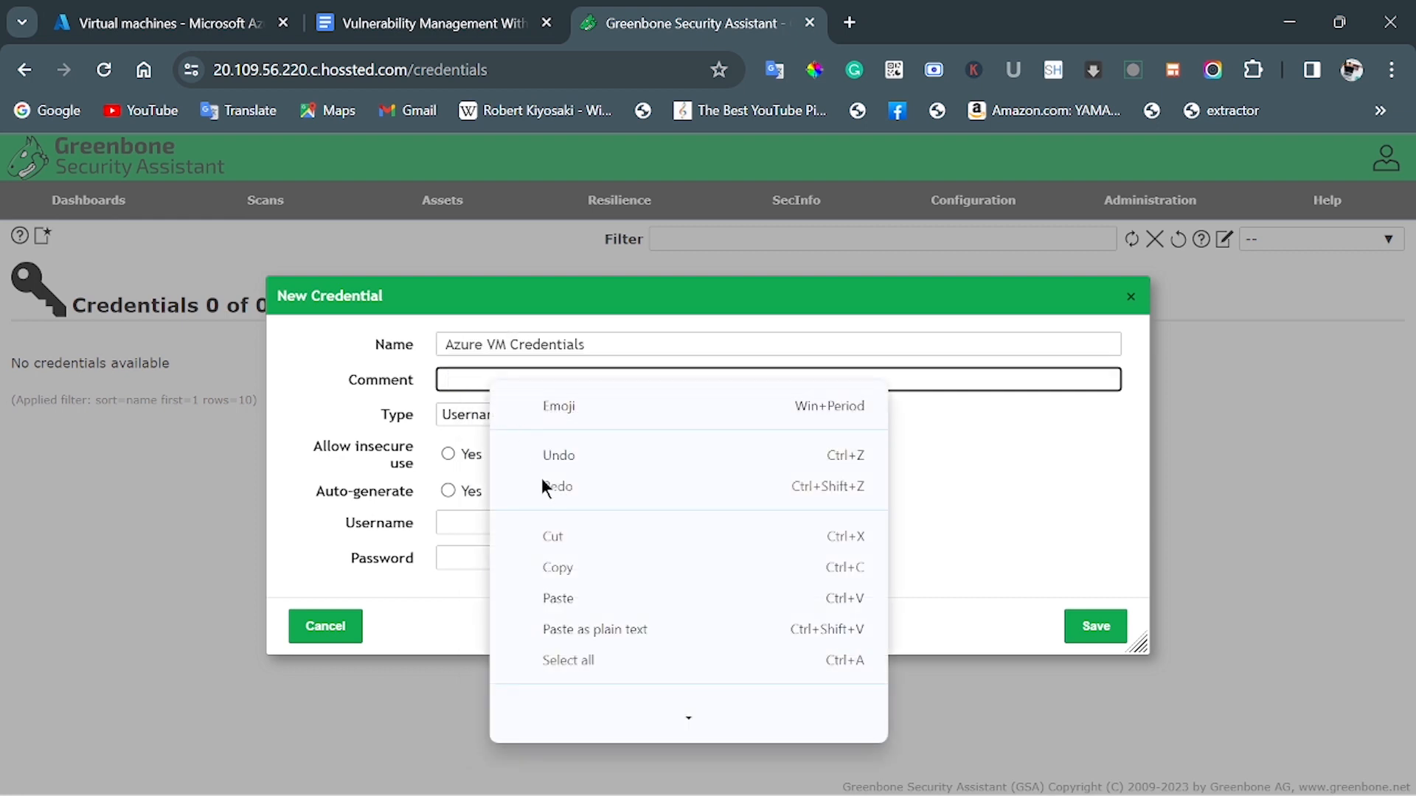
left_click(568, 603)
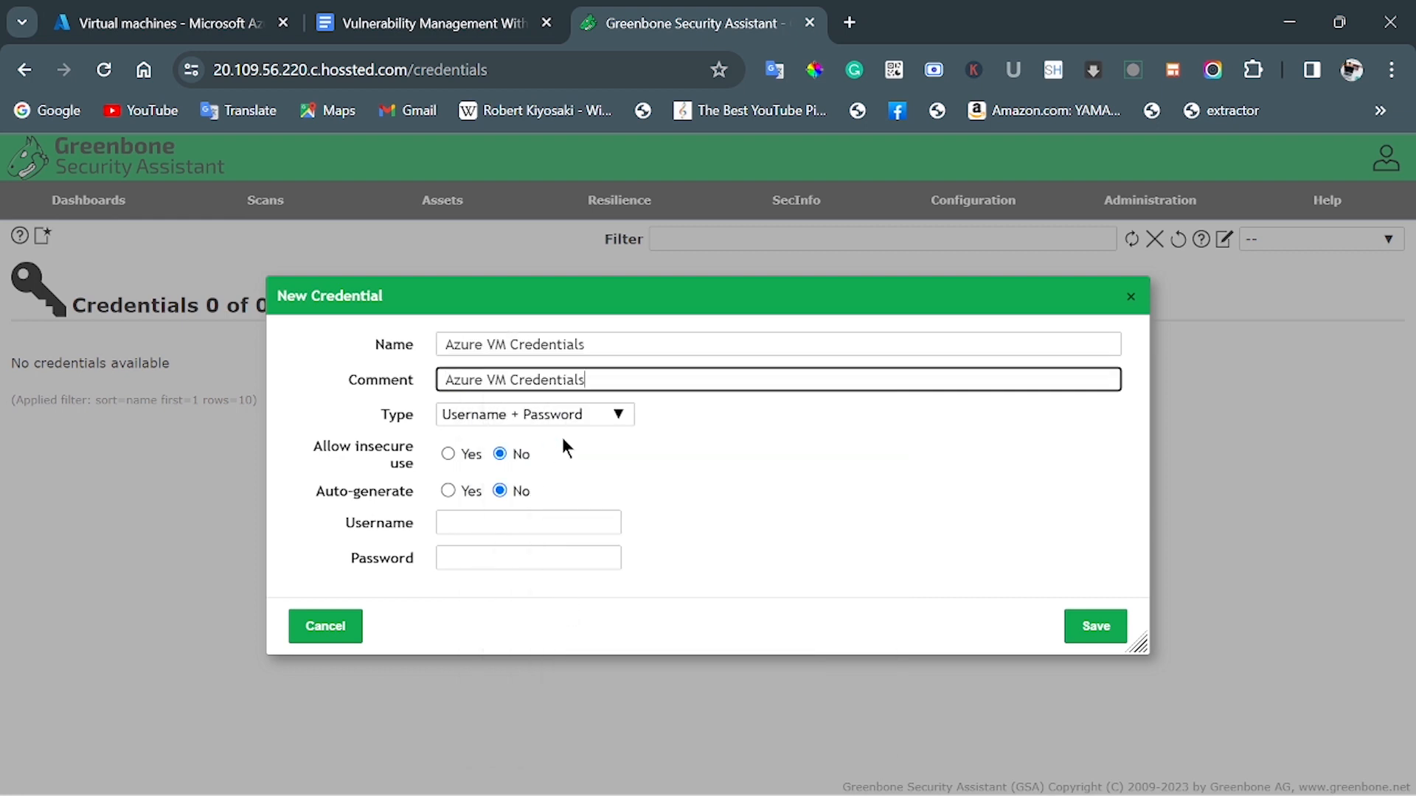
Allow insecure use for the credential, enter the username azureuser and the VM account password, and save it.
left_click(446, 454)
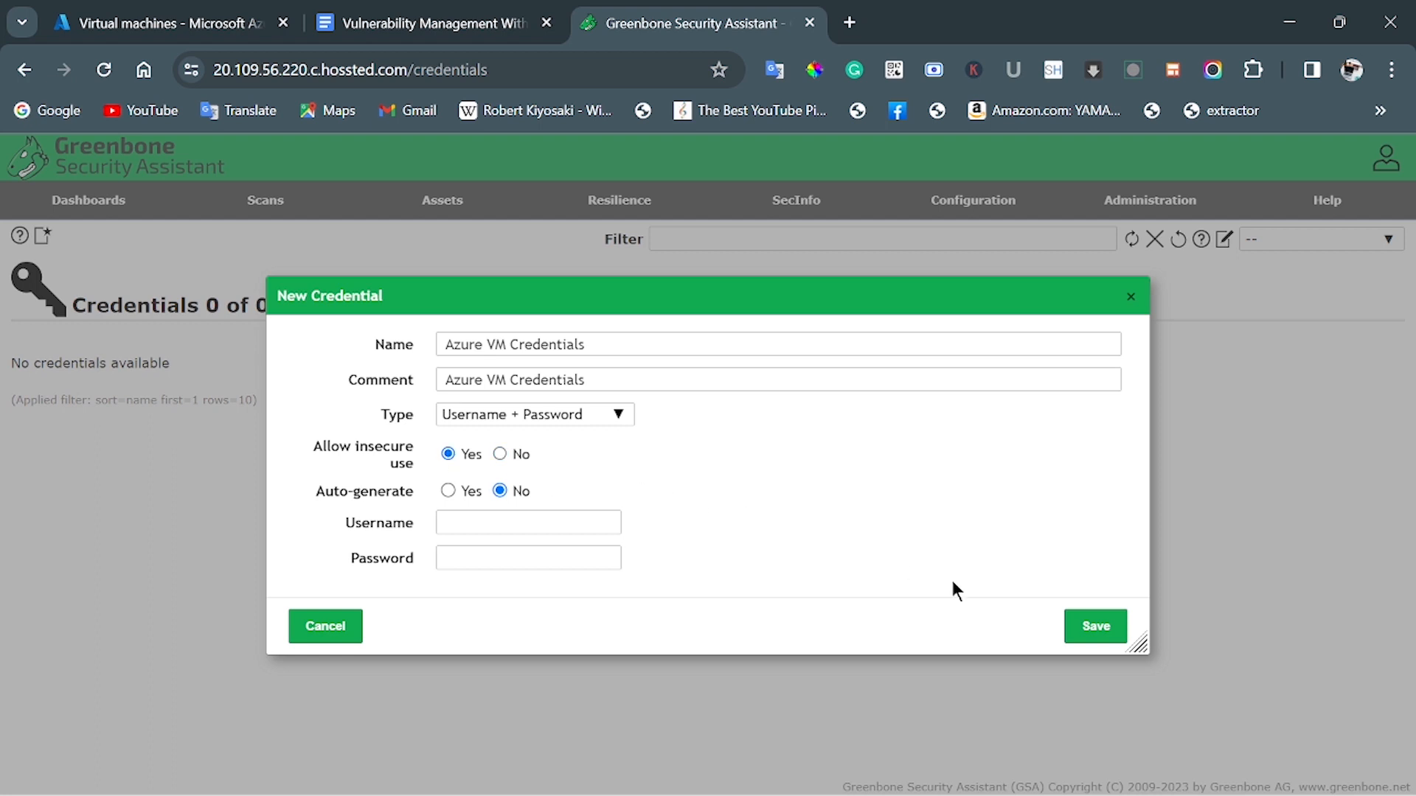
left_click(547, 523)
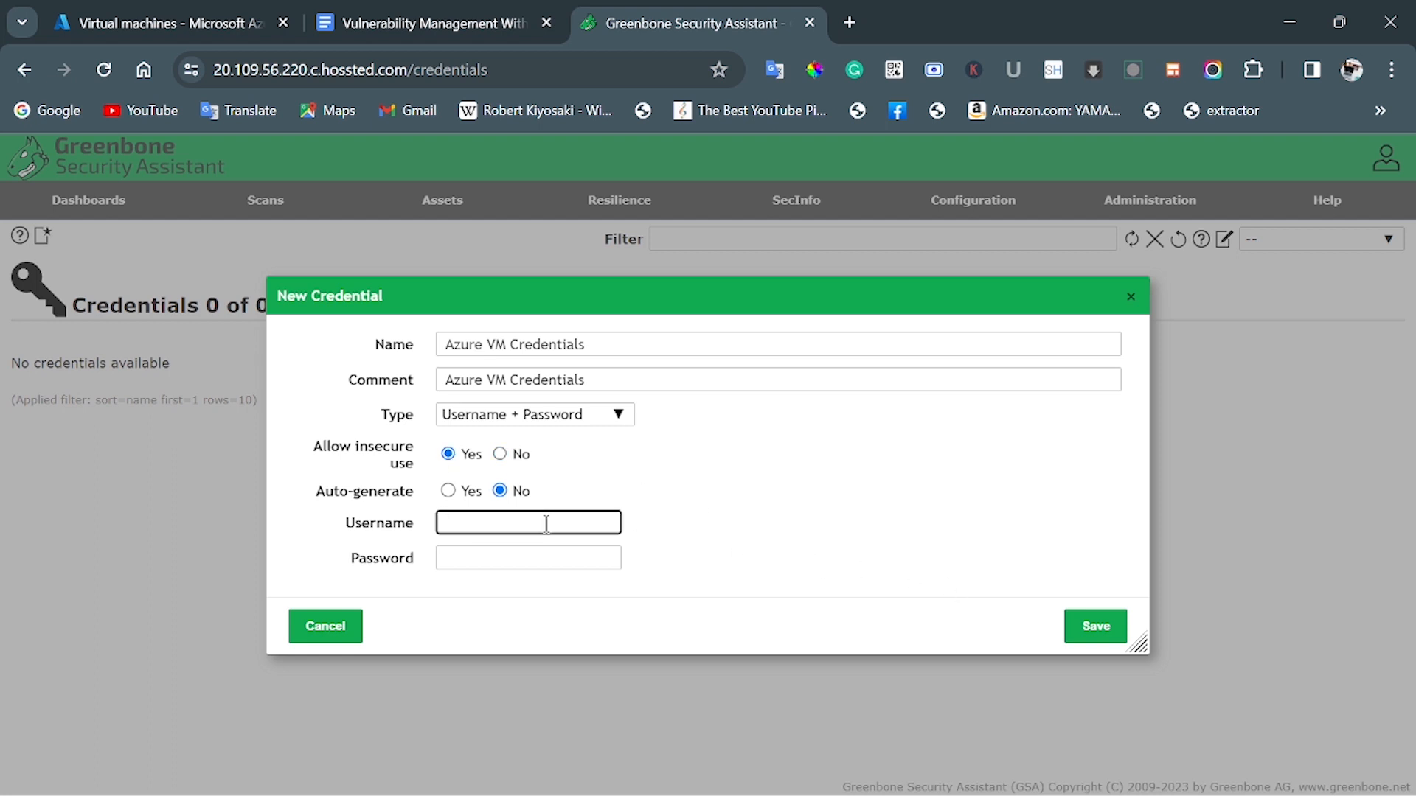
type("azureuser")
key("Tab")
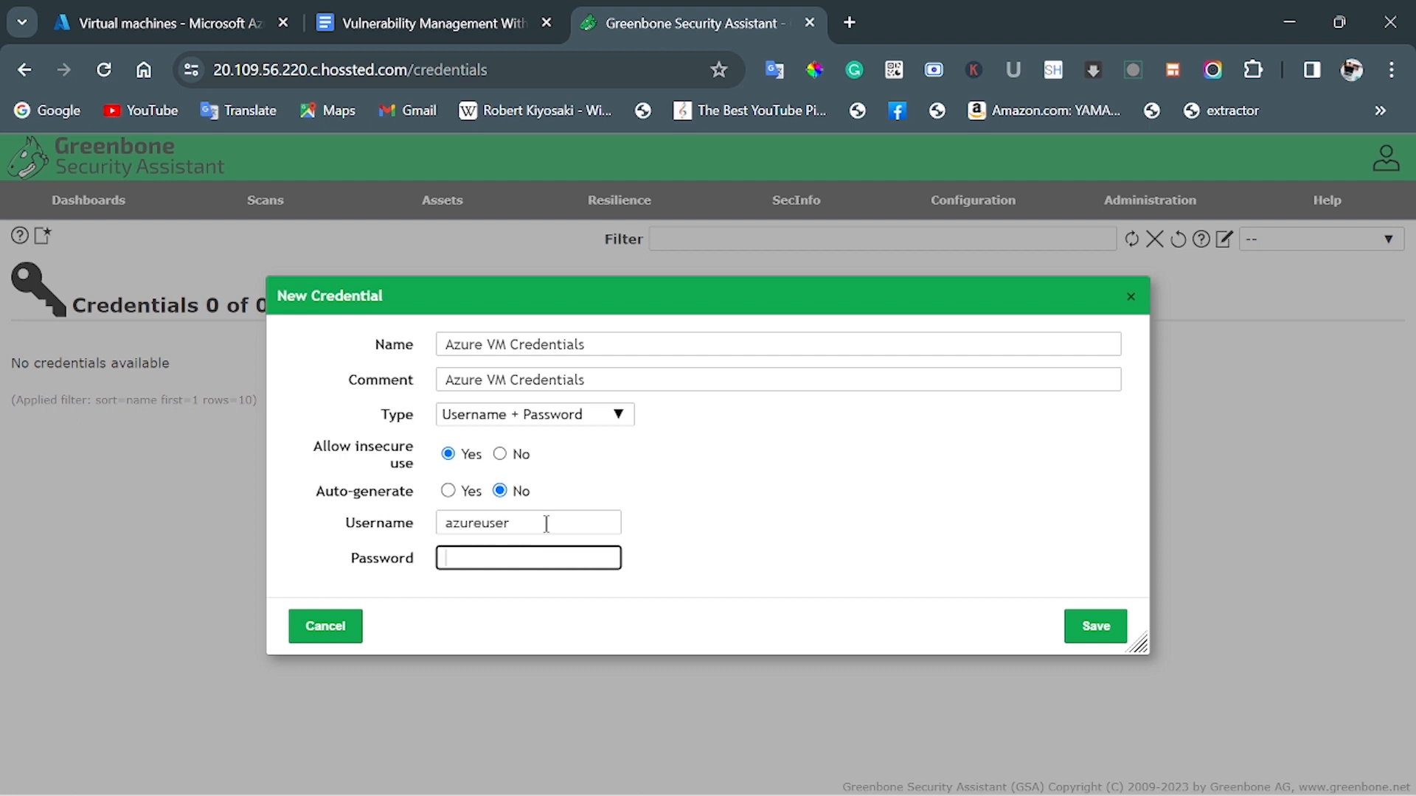
key("ctrl+v")
left_click(462, 43)
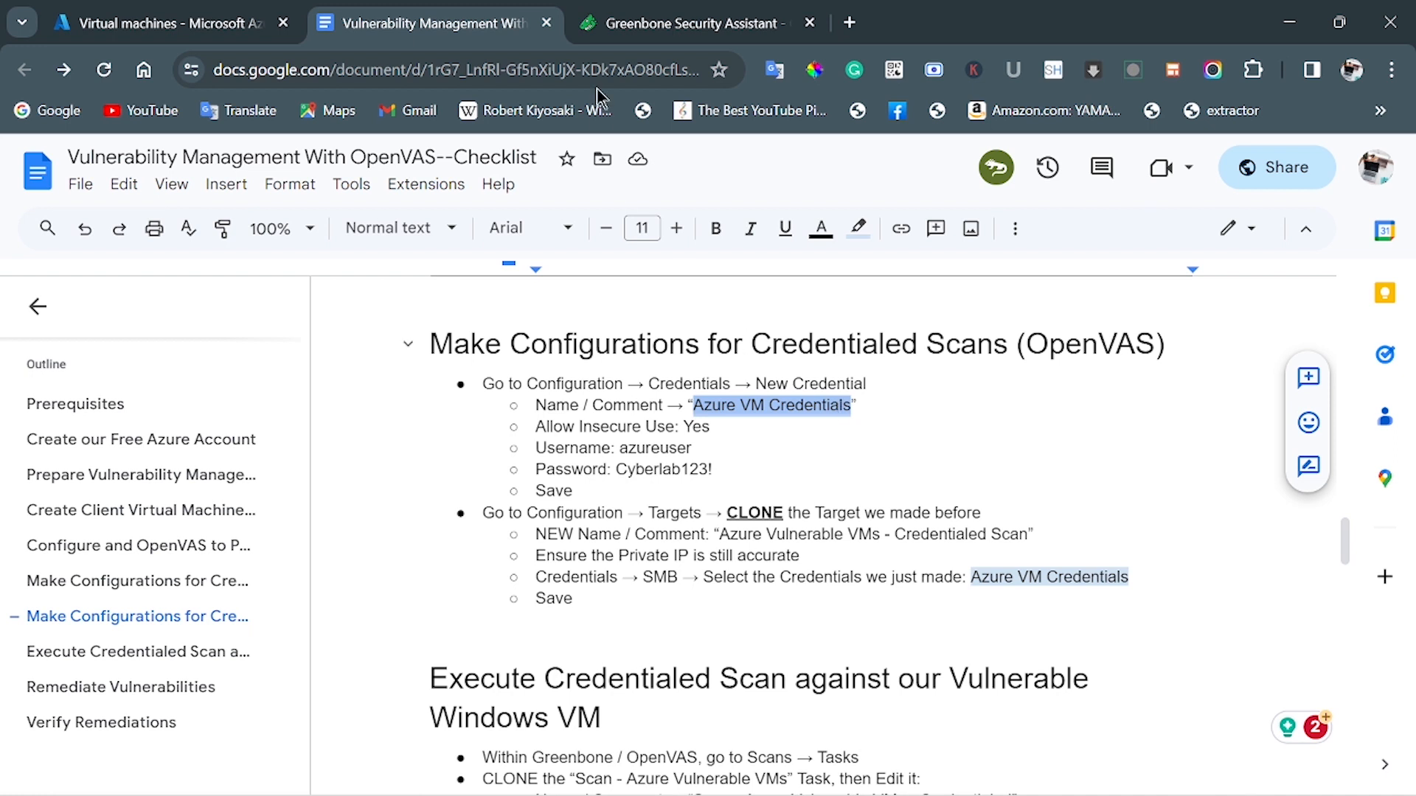
left_click(638, 34)
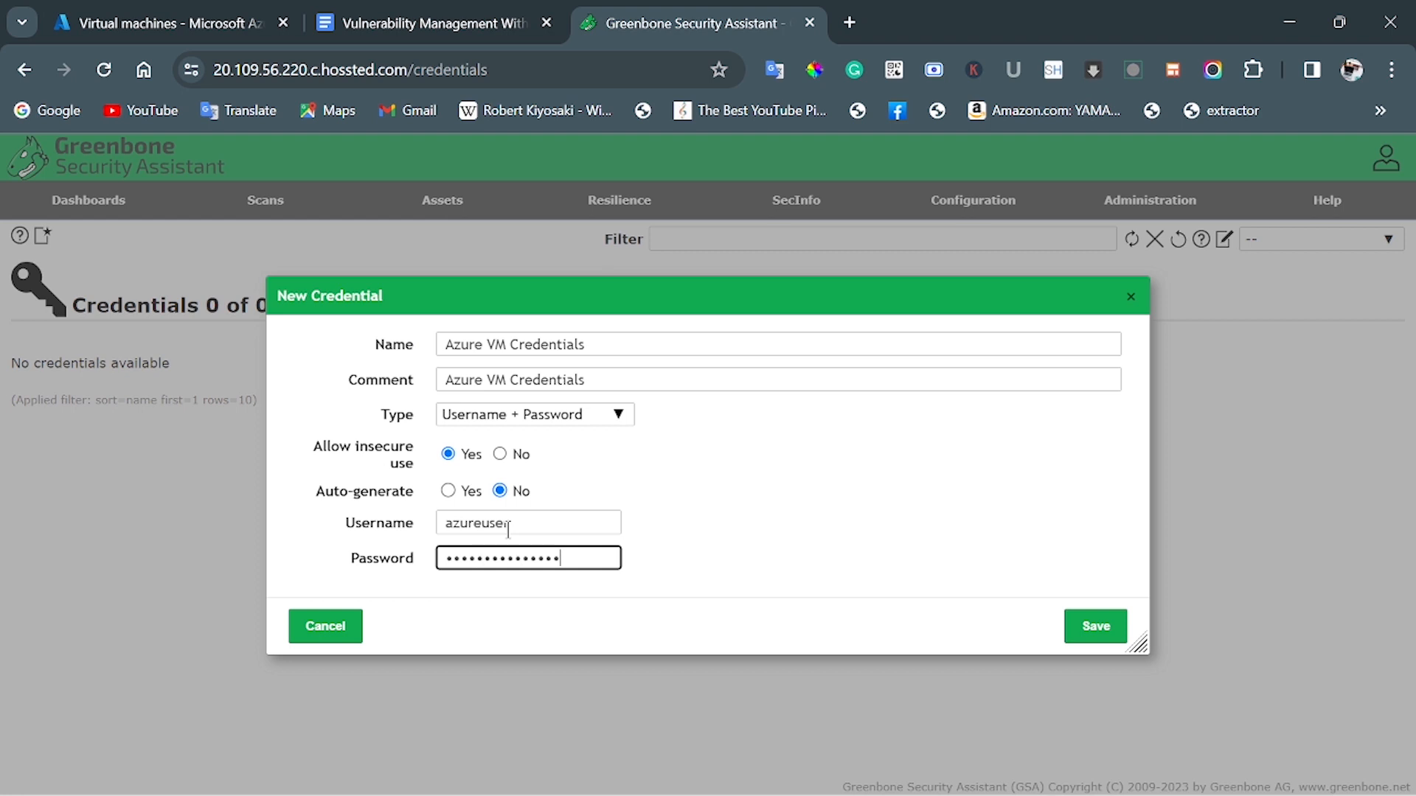
left_click(1094, 627)
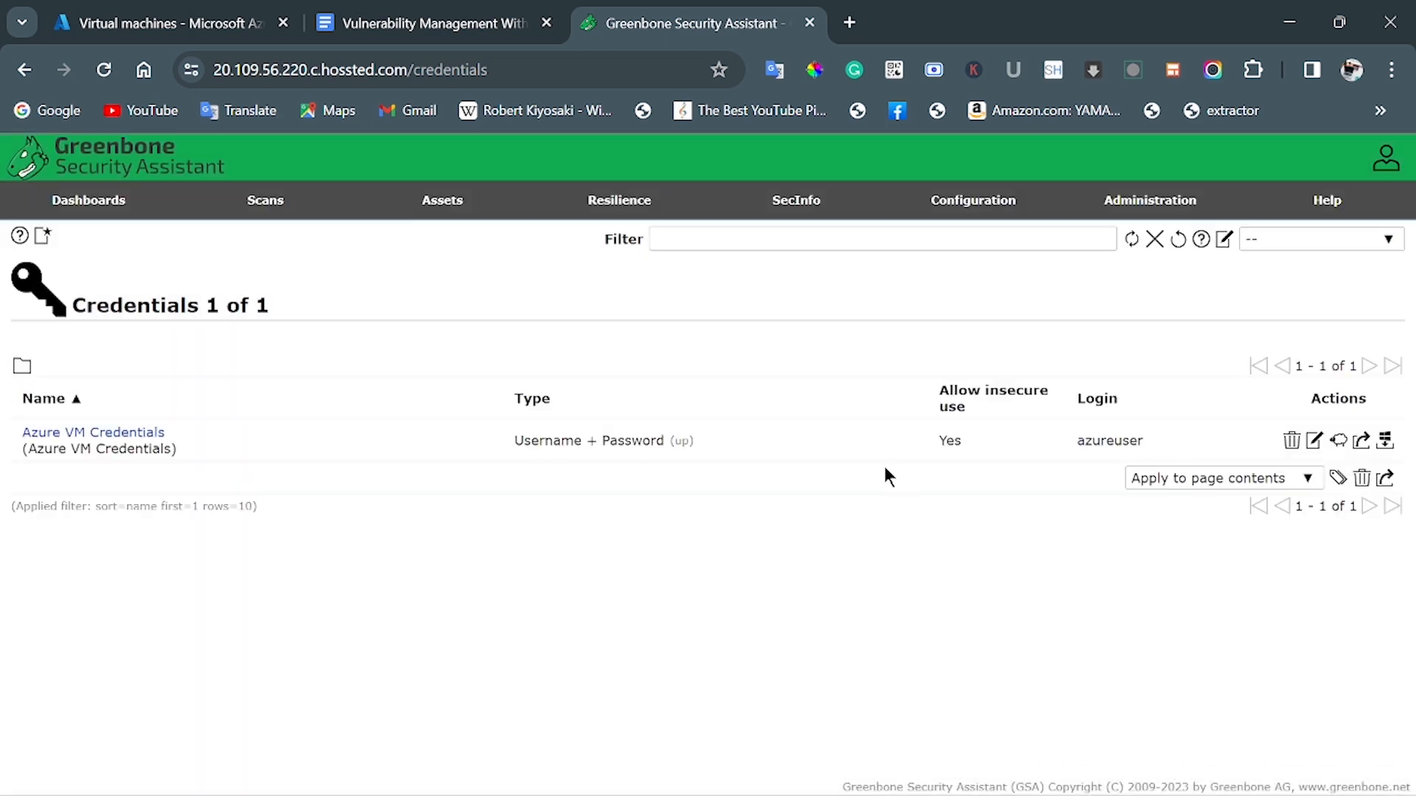
Check the checklist's target instructions, then clone the Azure Vulnerable VMs target in Greenbone.
left_click(445, 36)
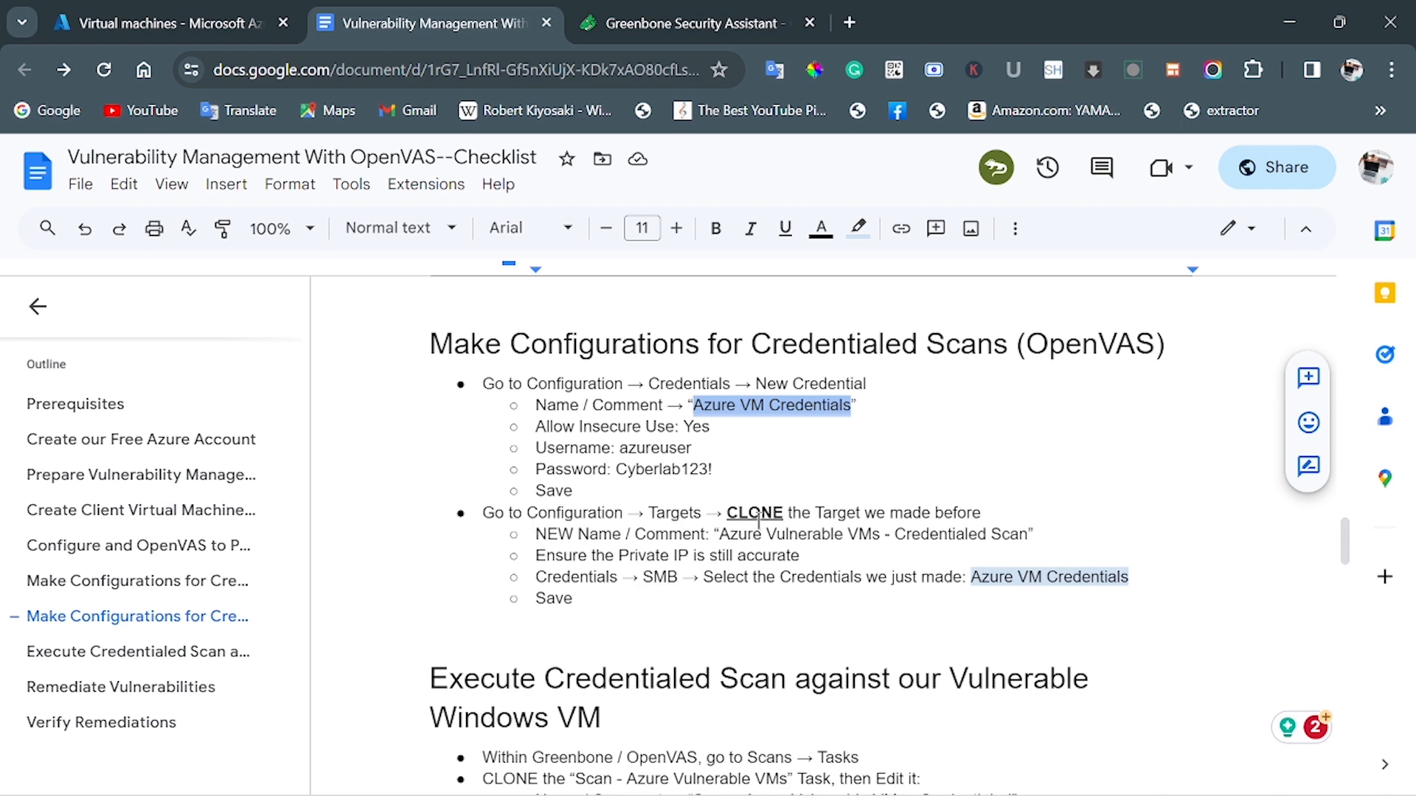
left_click(624, 30)
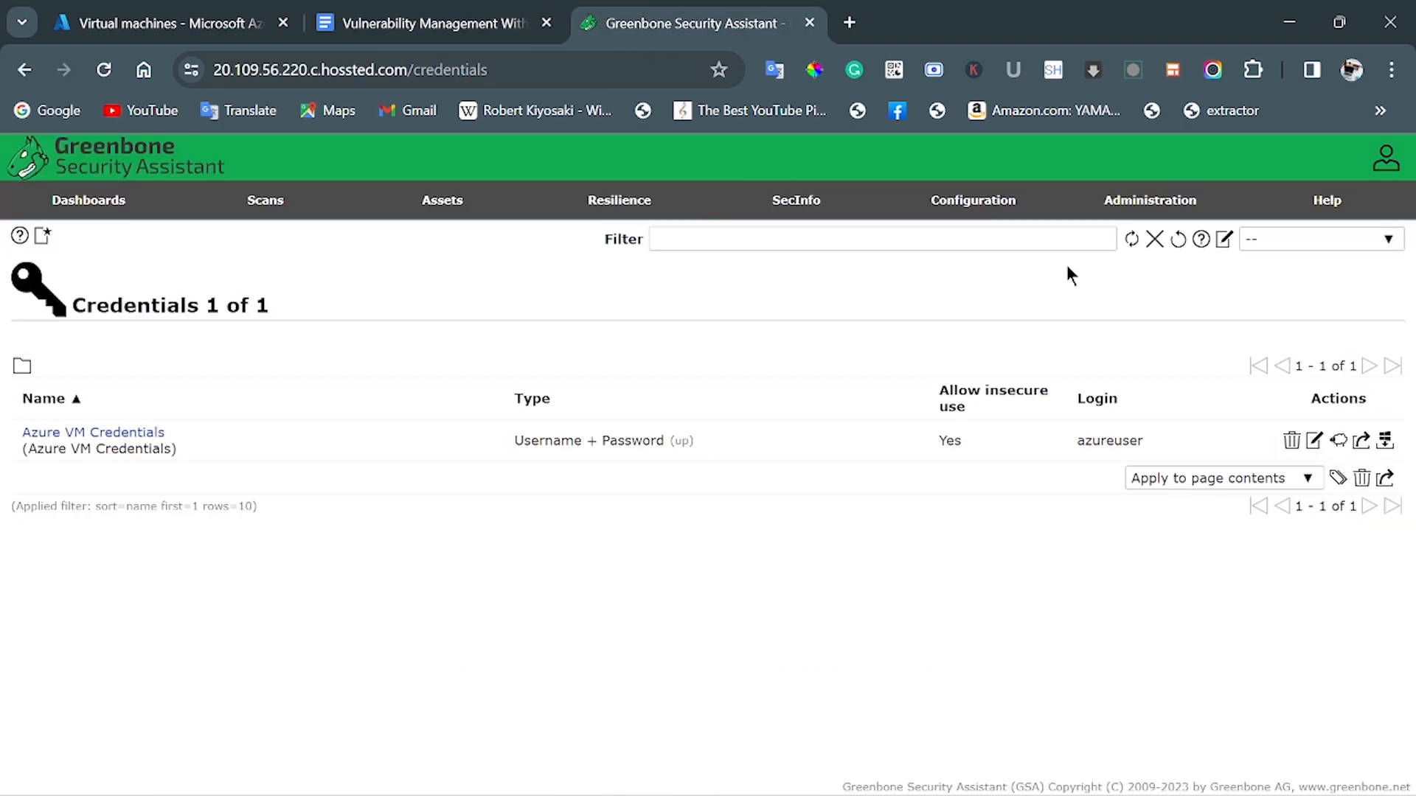
mouse_move(955, 205)
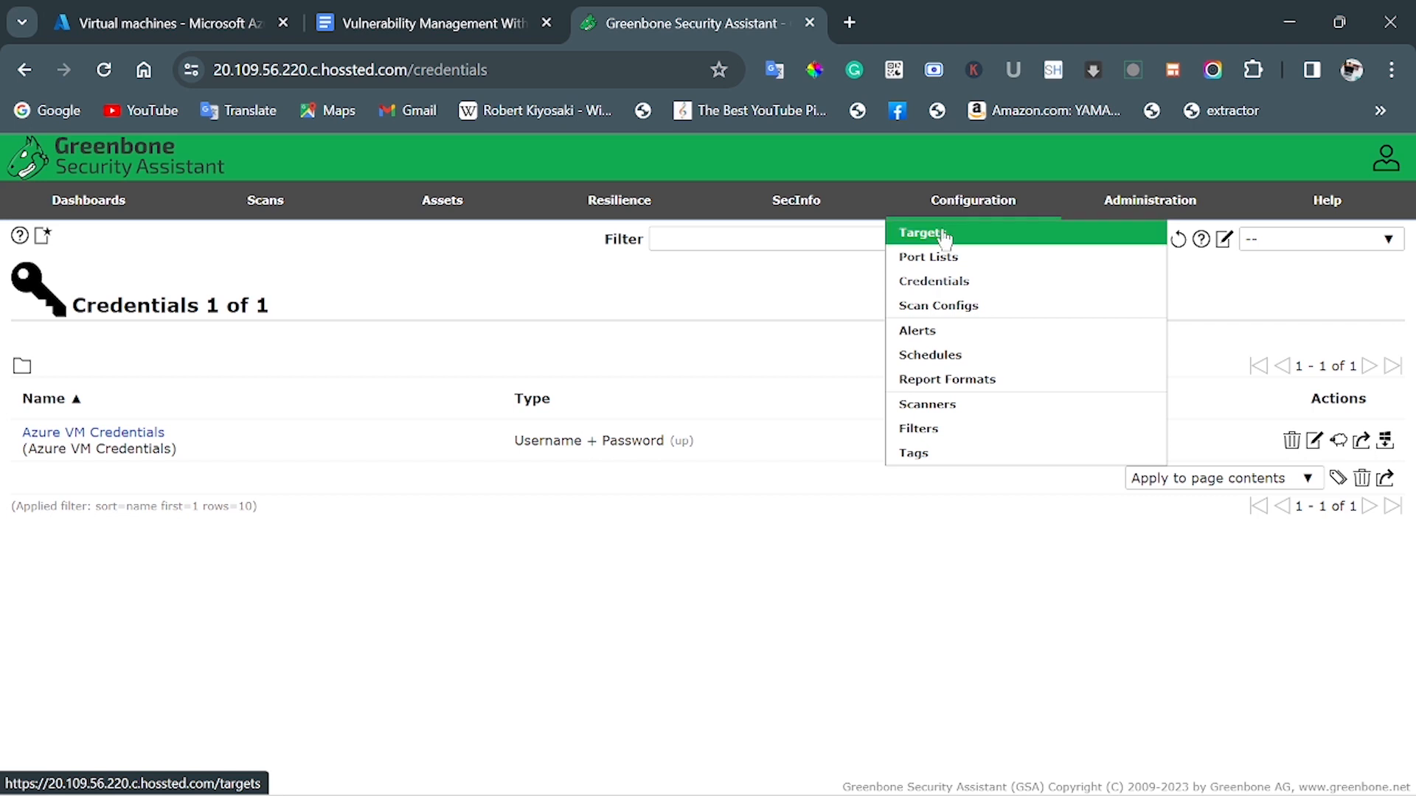
left_click(944, 236)
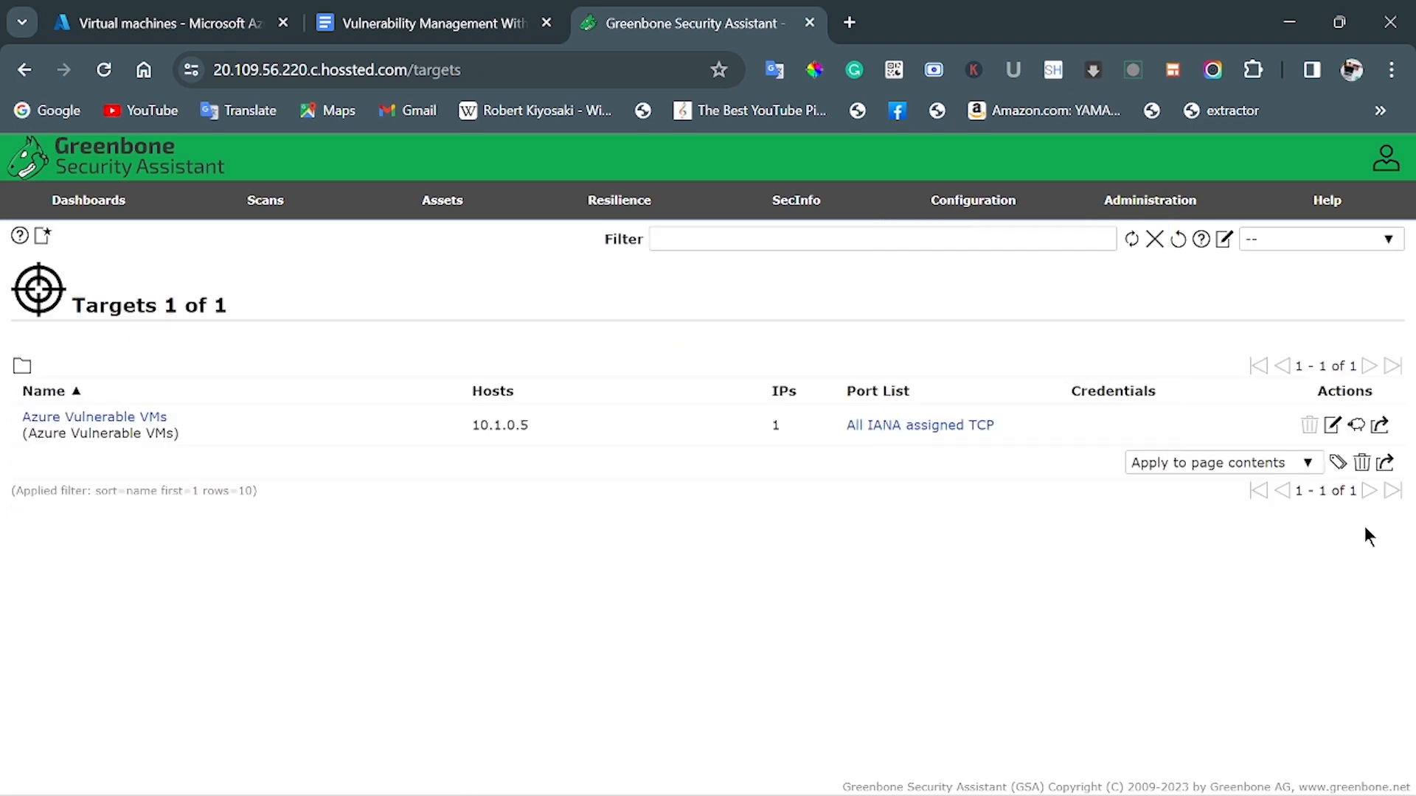
left_click(1357, 425)
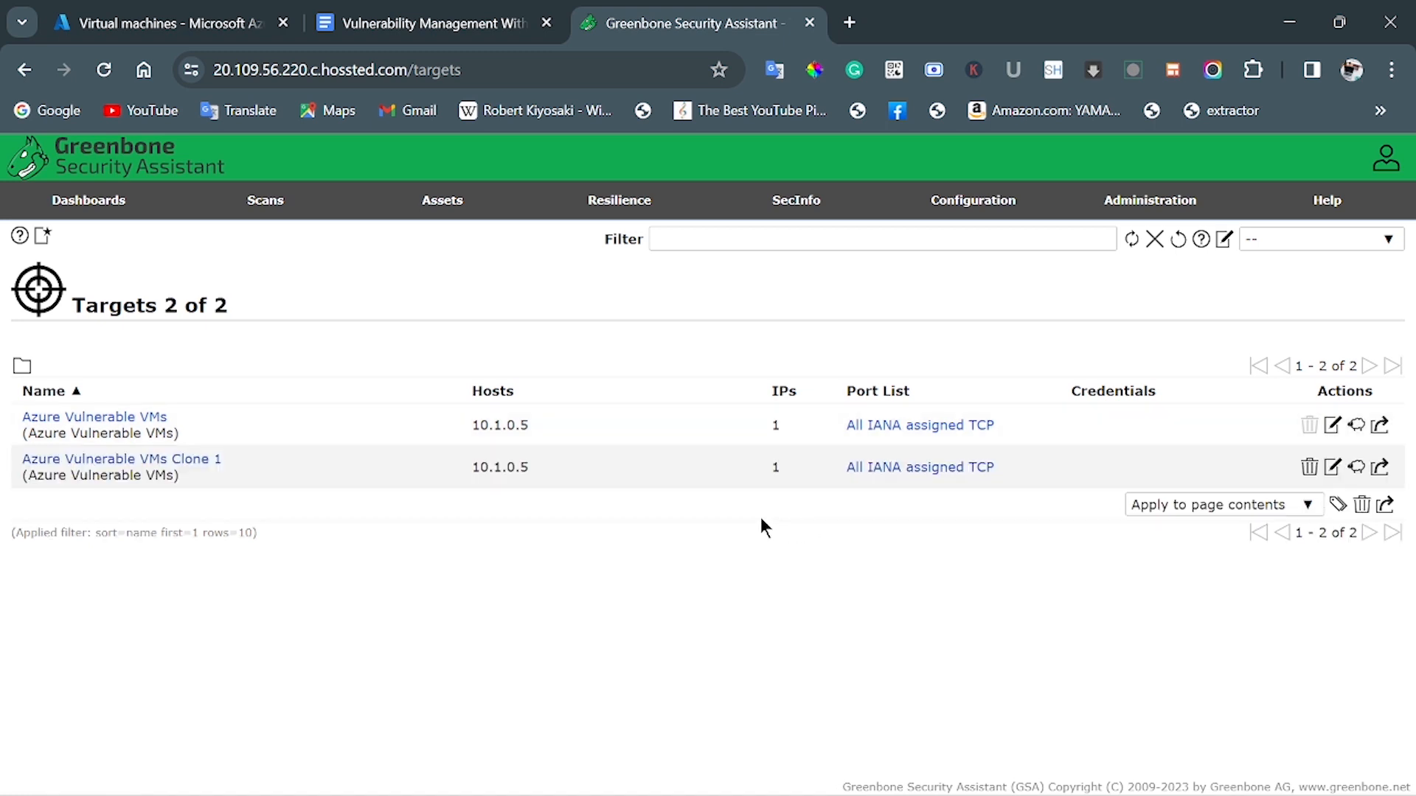
Open the cloned target for editing and copy "Azure Vulnerable VMs - Credentialed Scan" from the checklist in Google Docs.
left_click(1333, 468)
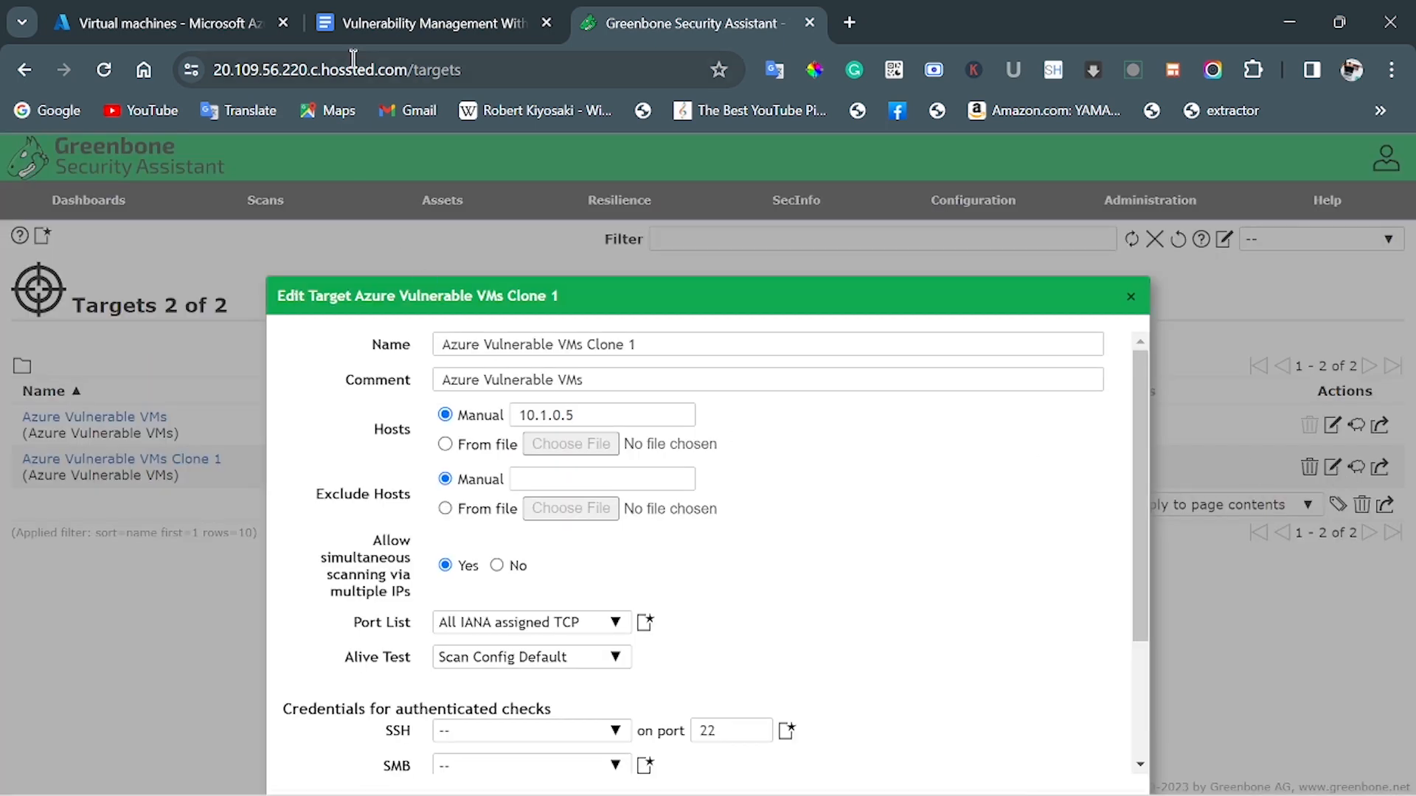
left_click(416, 33)
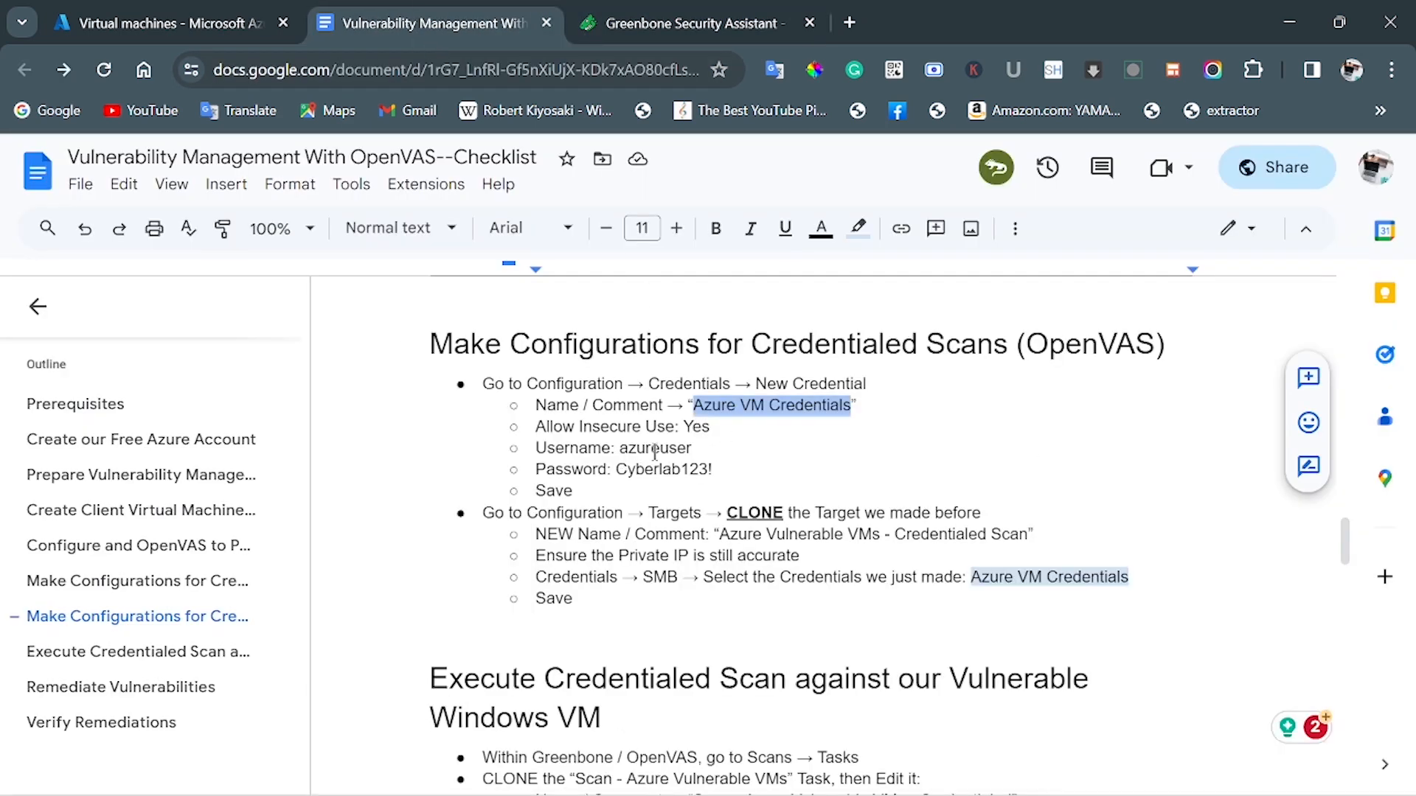
scroll(776, 522, "down", 2)
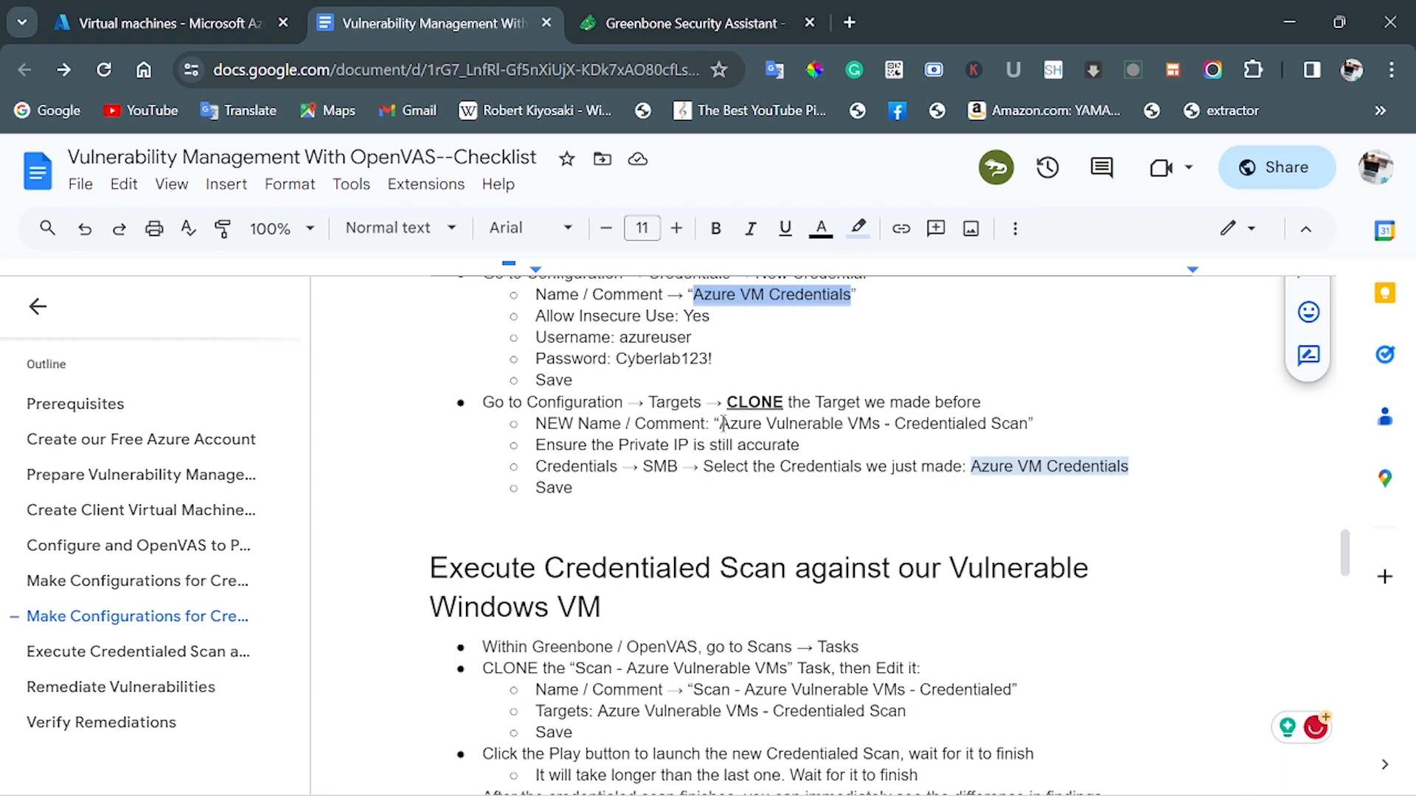
left_click_drag(721, 424, 1030, 425)
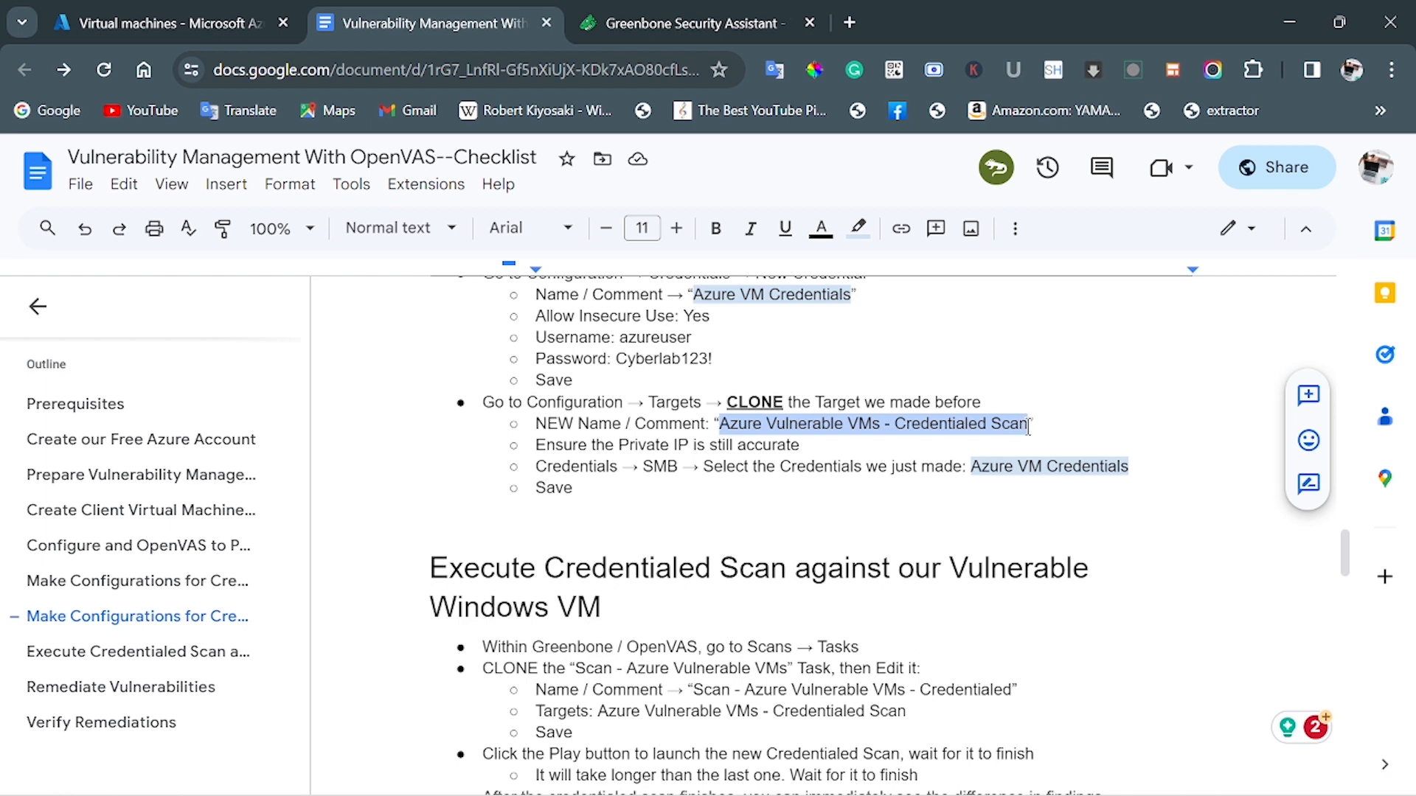
right_click(987, 424)
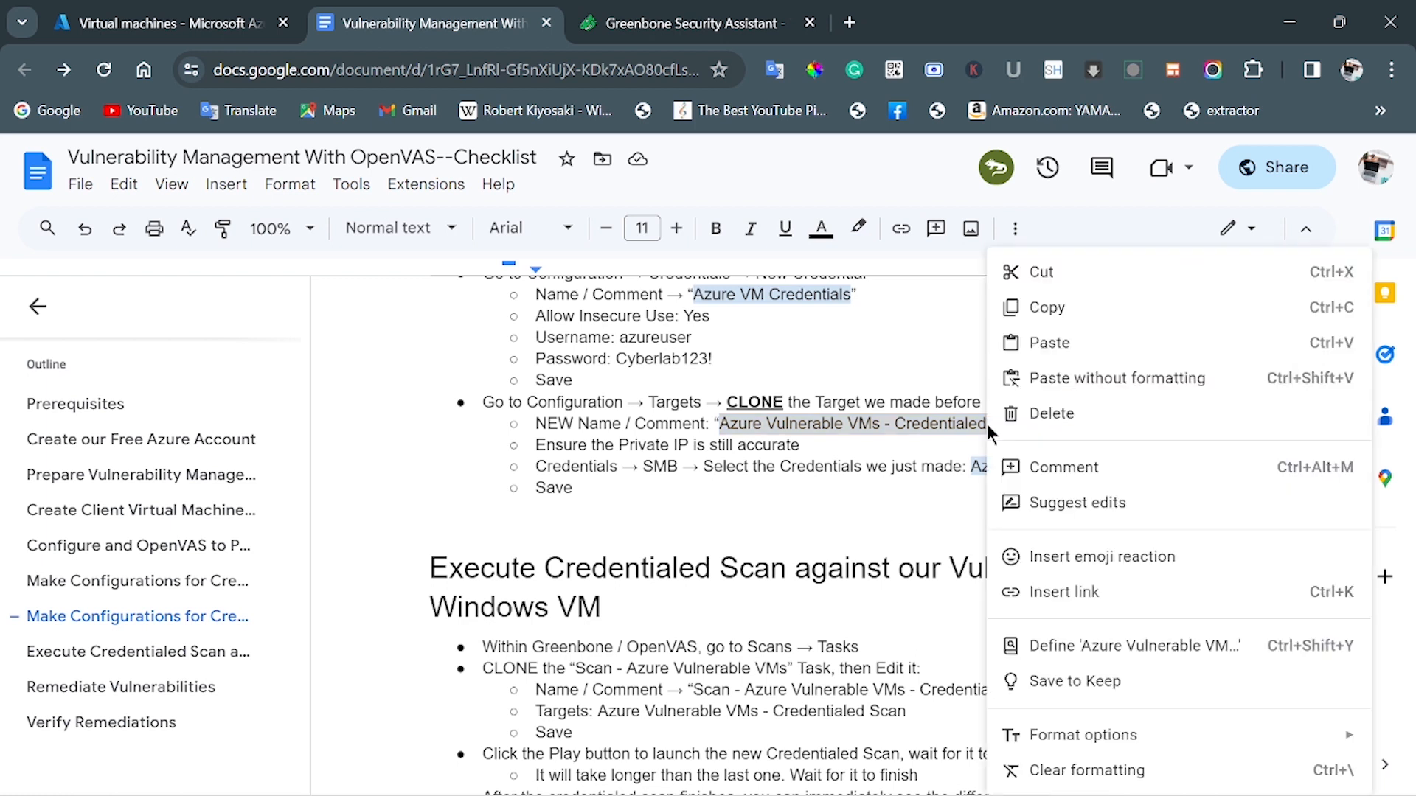
left_click(1053, 308)
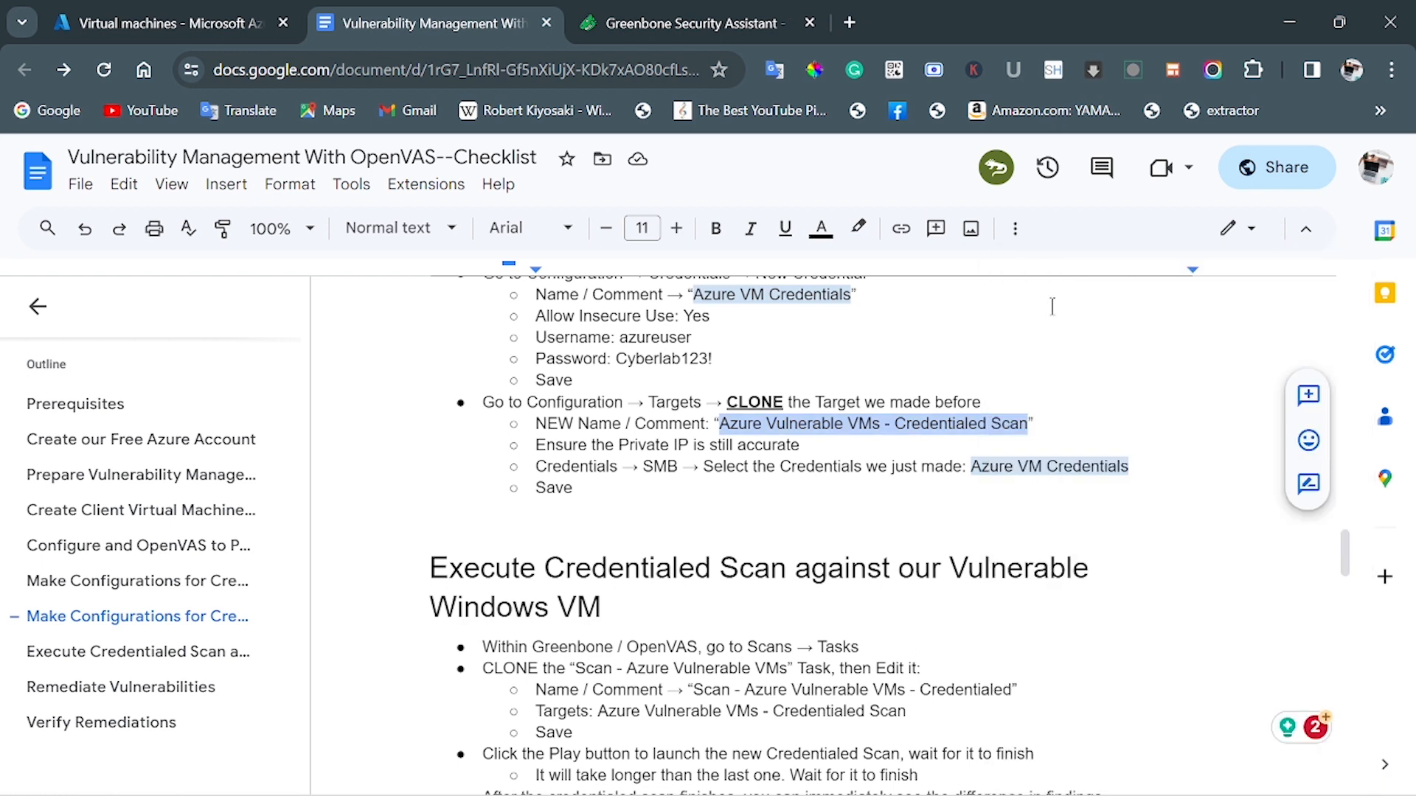
Switch back to Greenbone and set the cloned target's name and comment to "Azure Vulnerable VMs - Credentialed Scan".
left_click(649, 26)
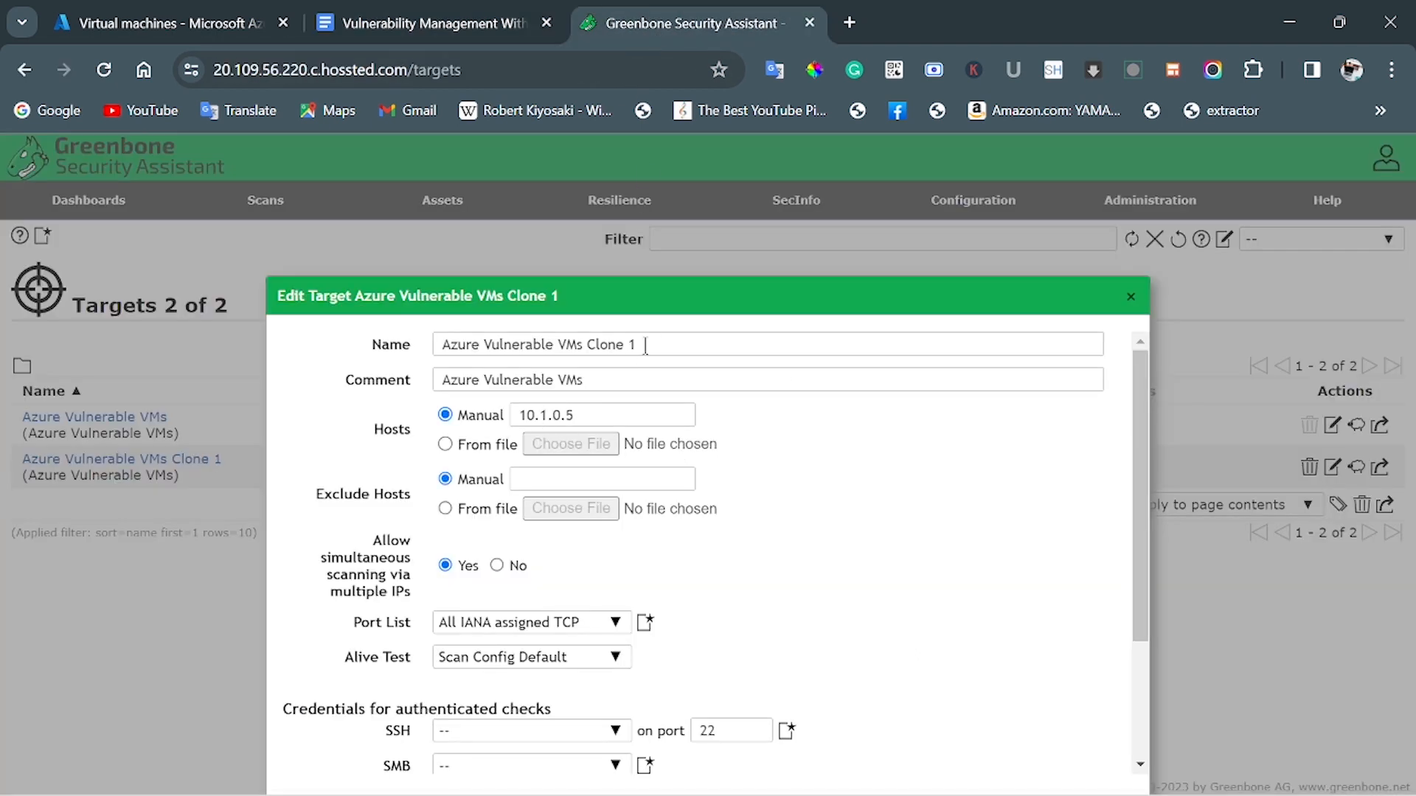
left_click_drag(645, 345, 429, 353)
right_click(467, 347)
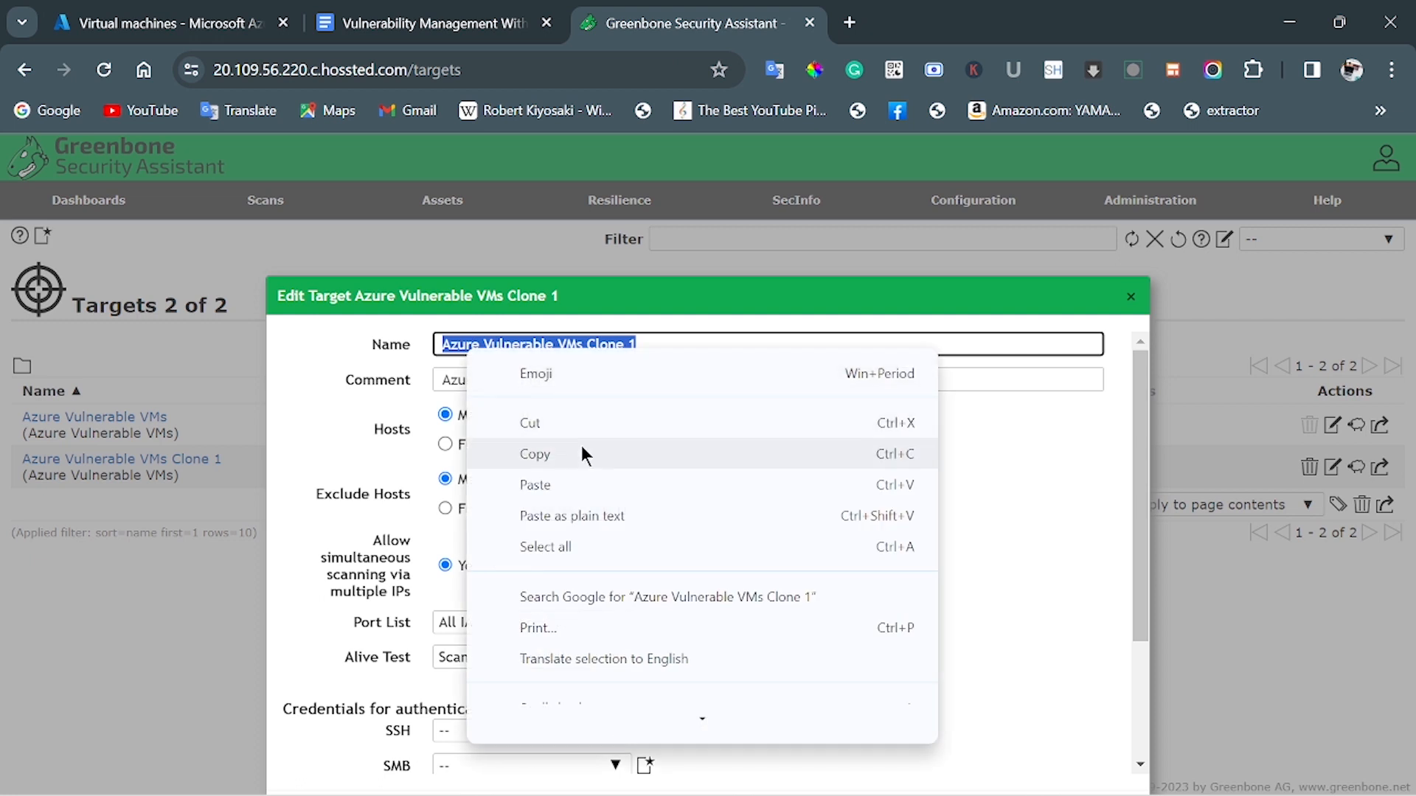
left_click(578, 484)
left_click_drag(619, 380, 441, 380)
right_click(472, 379)
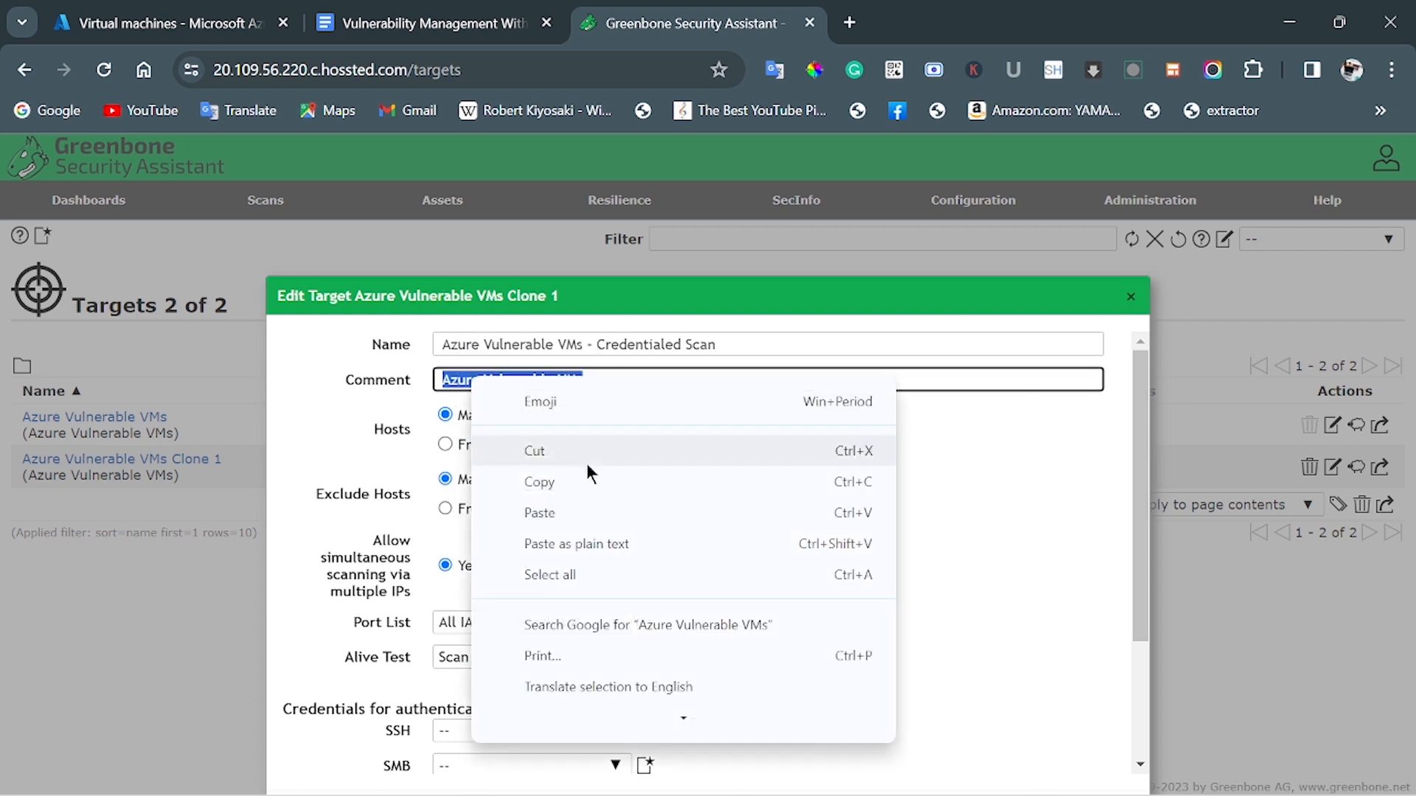
left_click(604, 519)
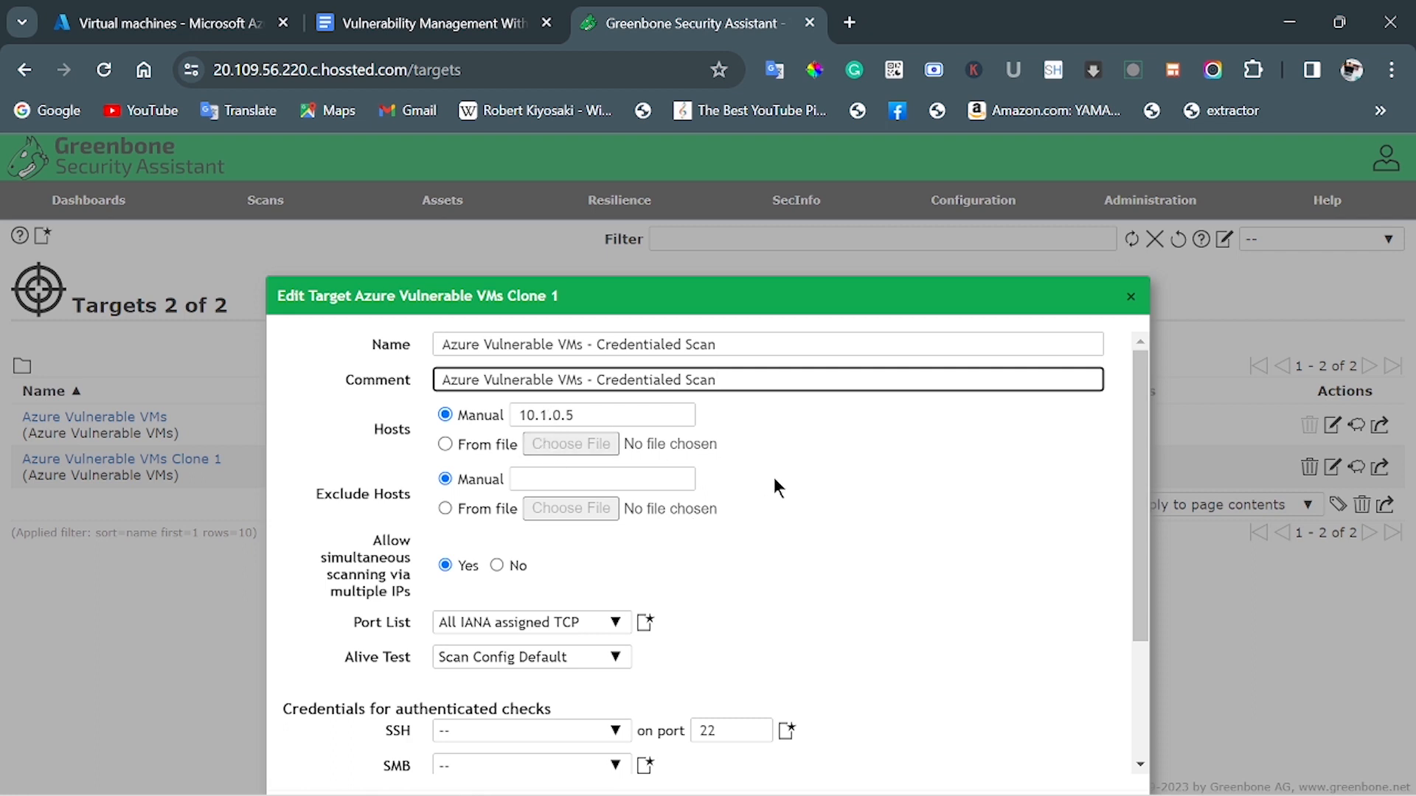
Assign Azure VM Credentials as the cloned target's SMB credential and save the target.
scroll(774, 481, "down", 2)
scroll(812, 507, "down", 2)
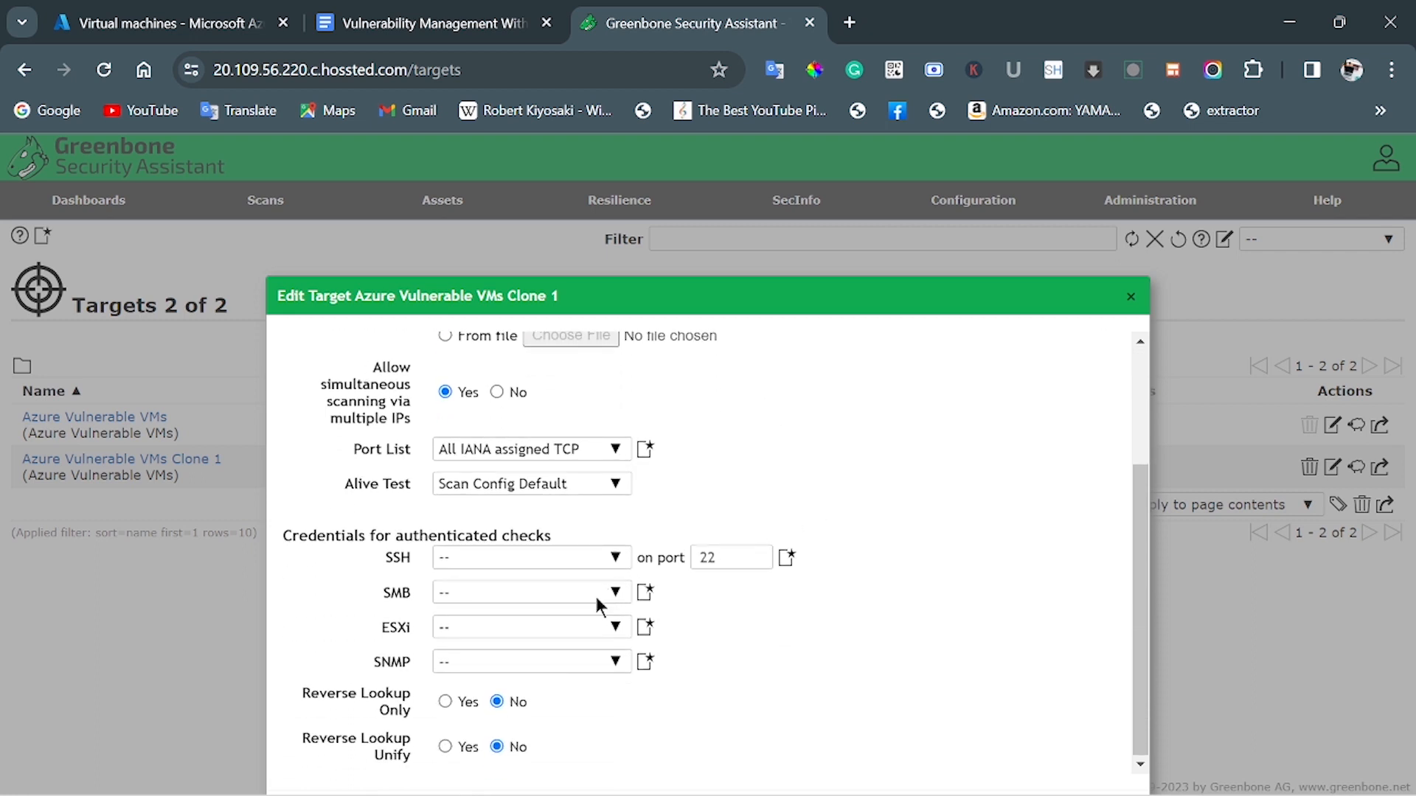
left_click(615, 594)
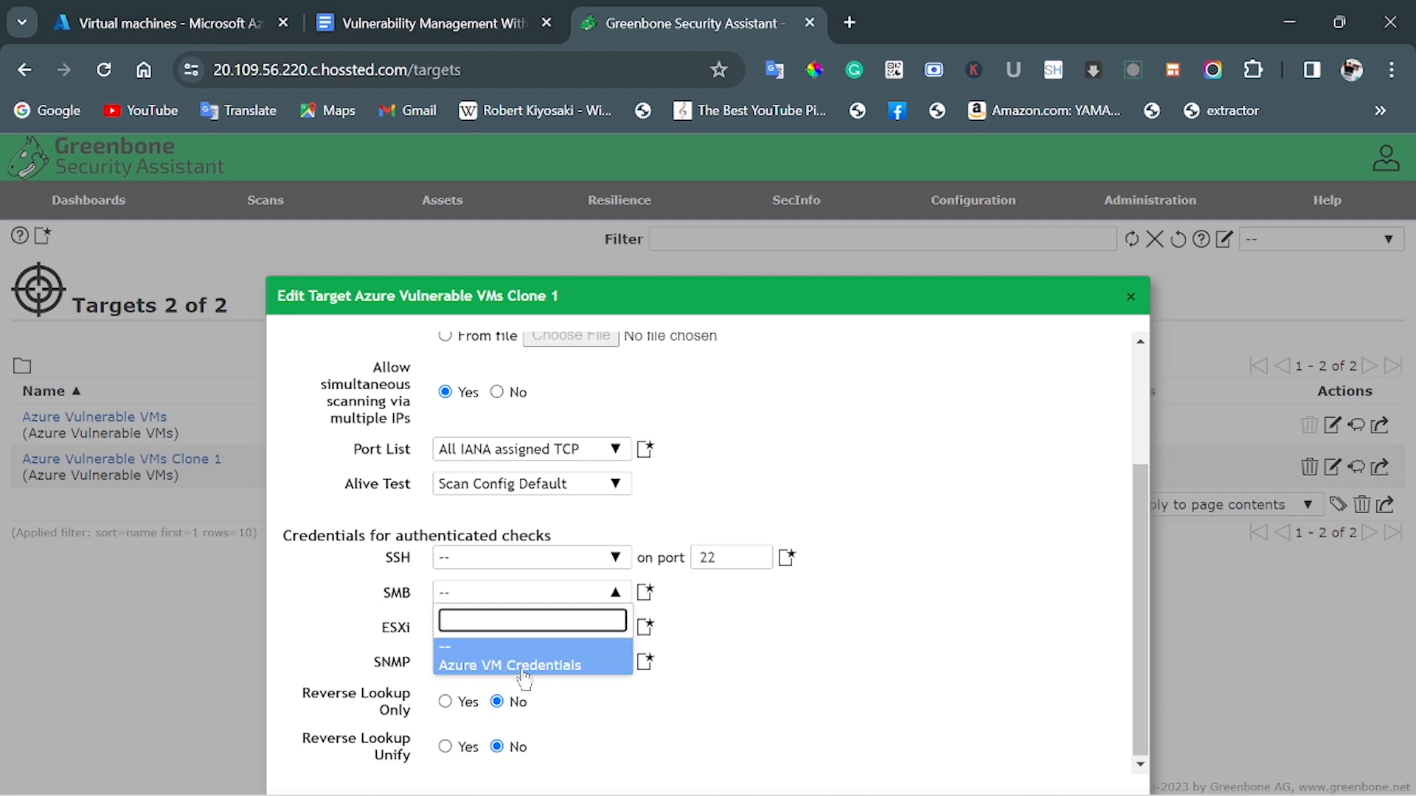
left_click(491, 667)
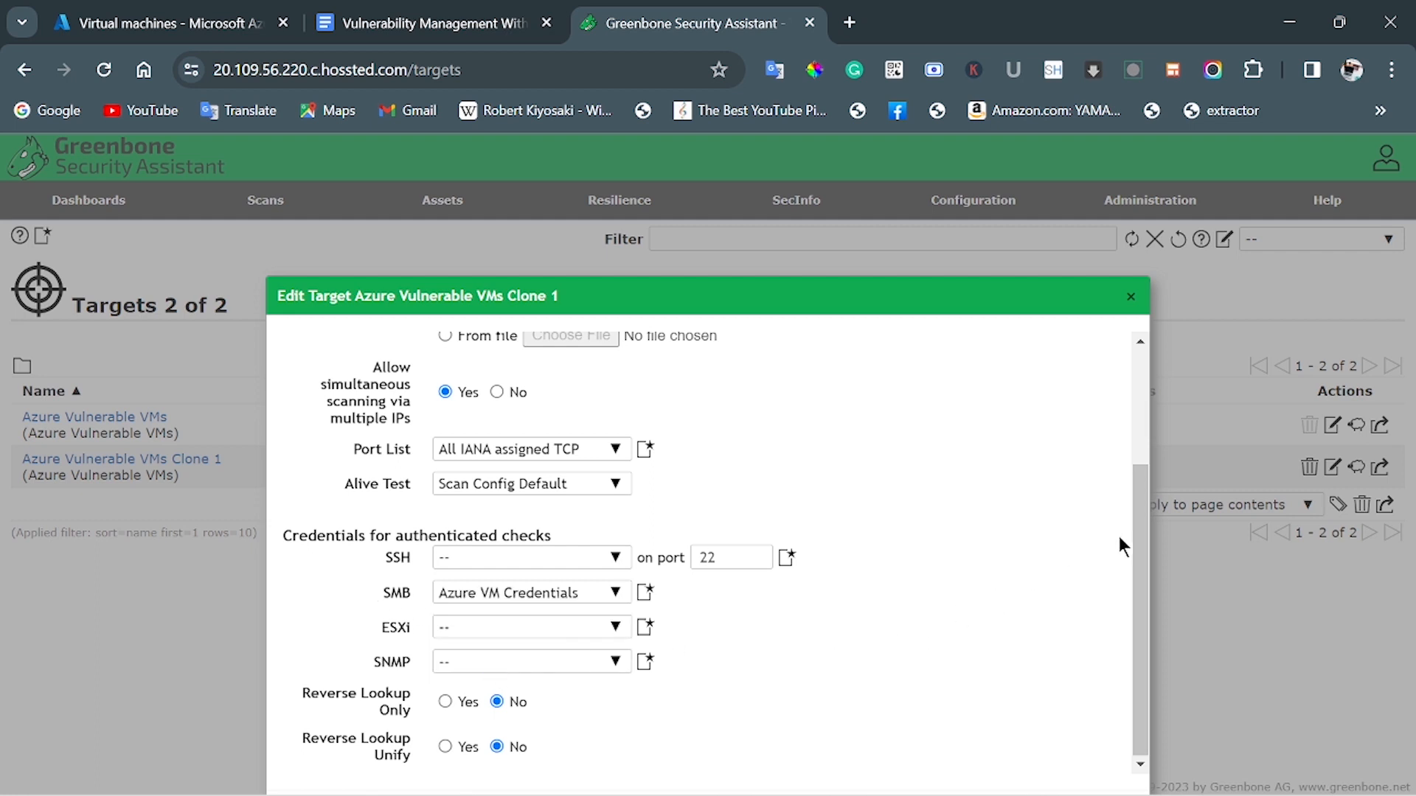
left_click_drag(761, 309, 725, 167)
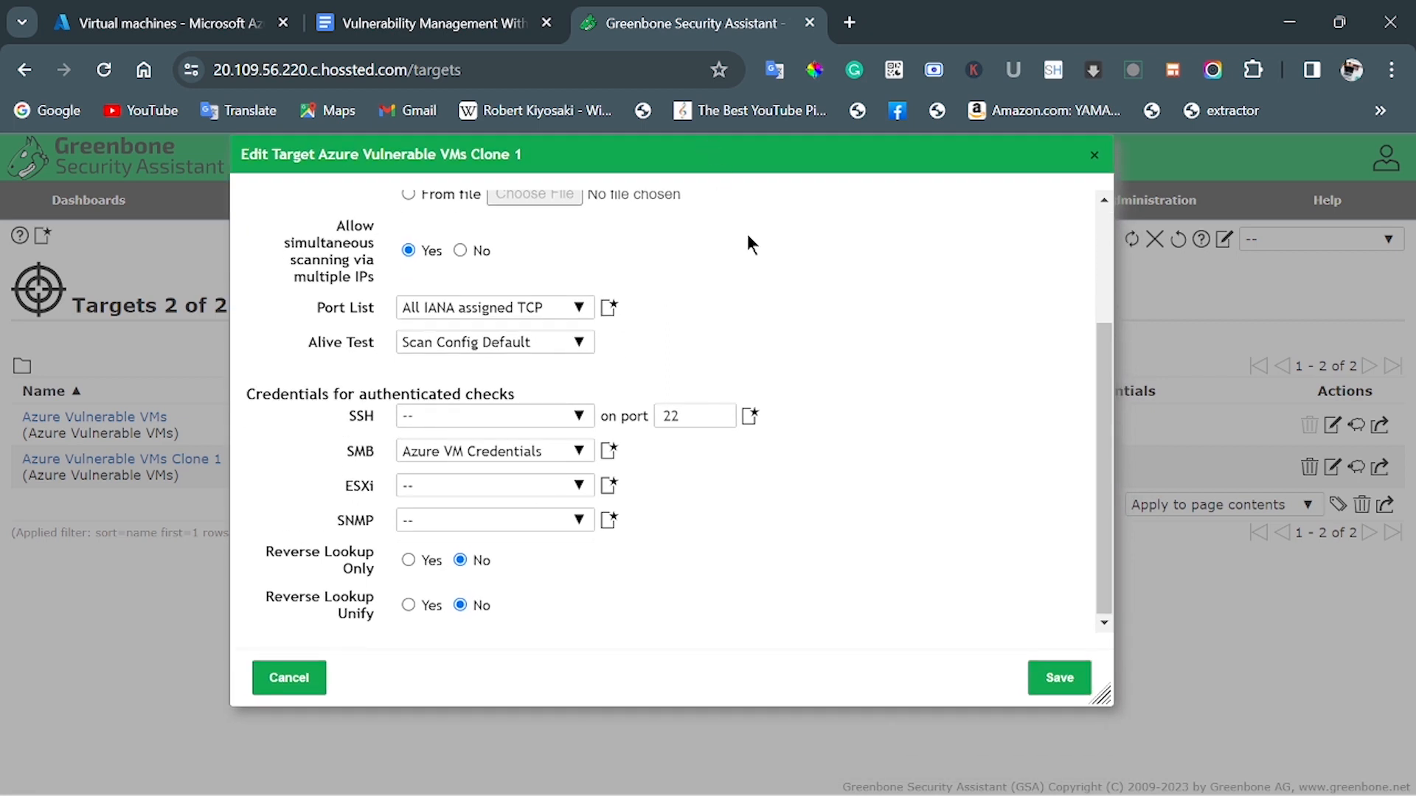
left_click(1053, 678)
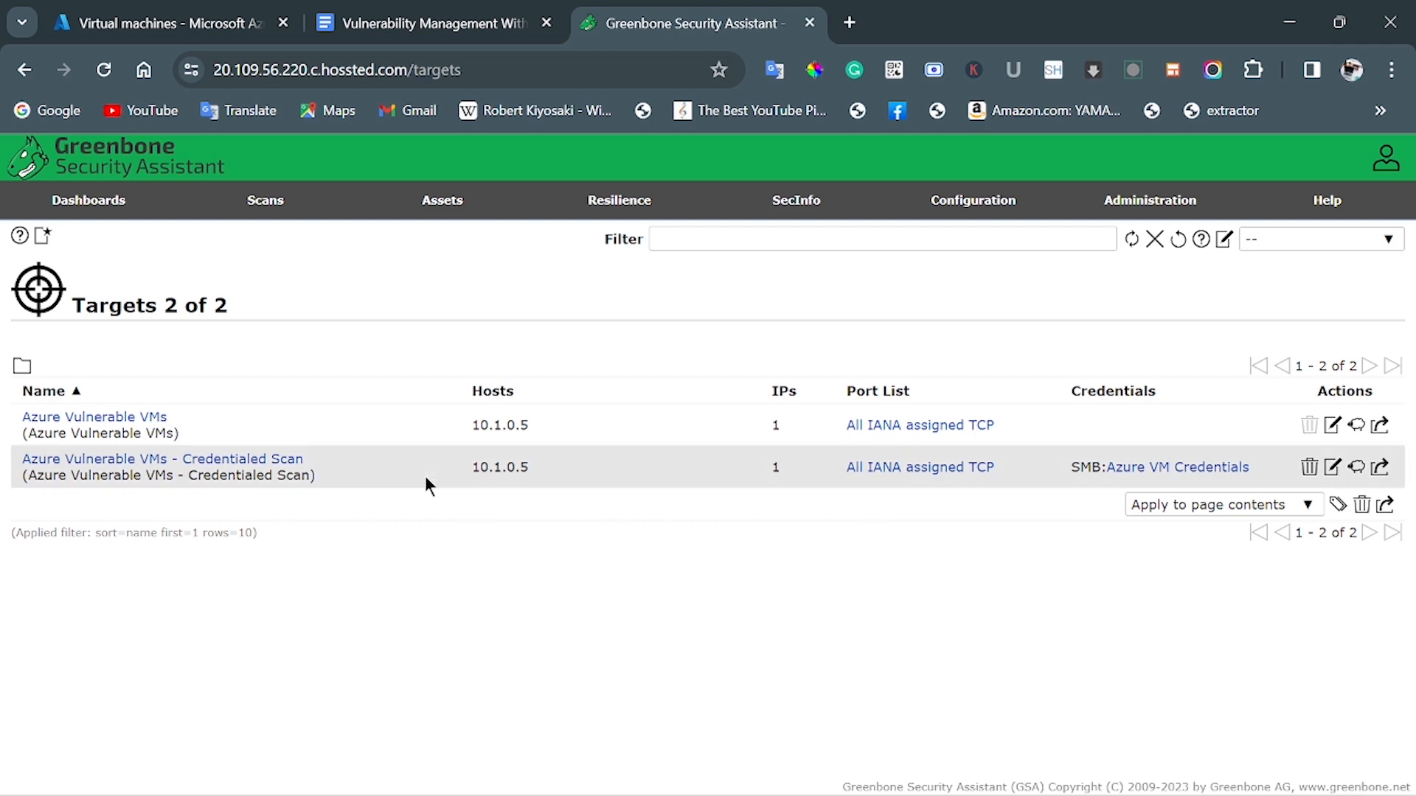
Check the checklist's credentialed scan instructions in Google Docs, then return to Greenbone and clone the Scan - Azure Vulnerable VMs task.
left_click(435, 24)
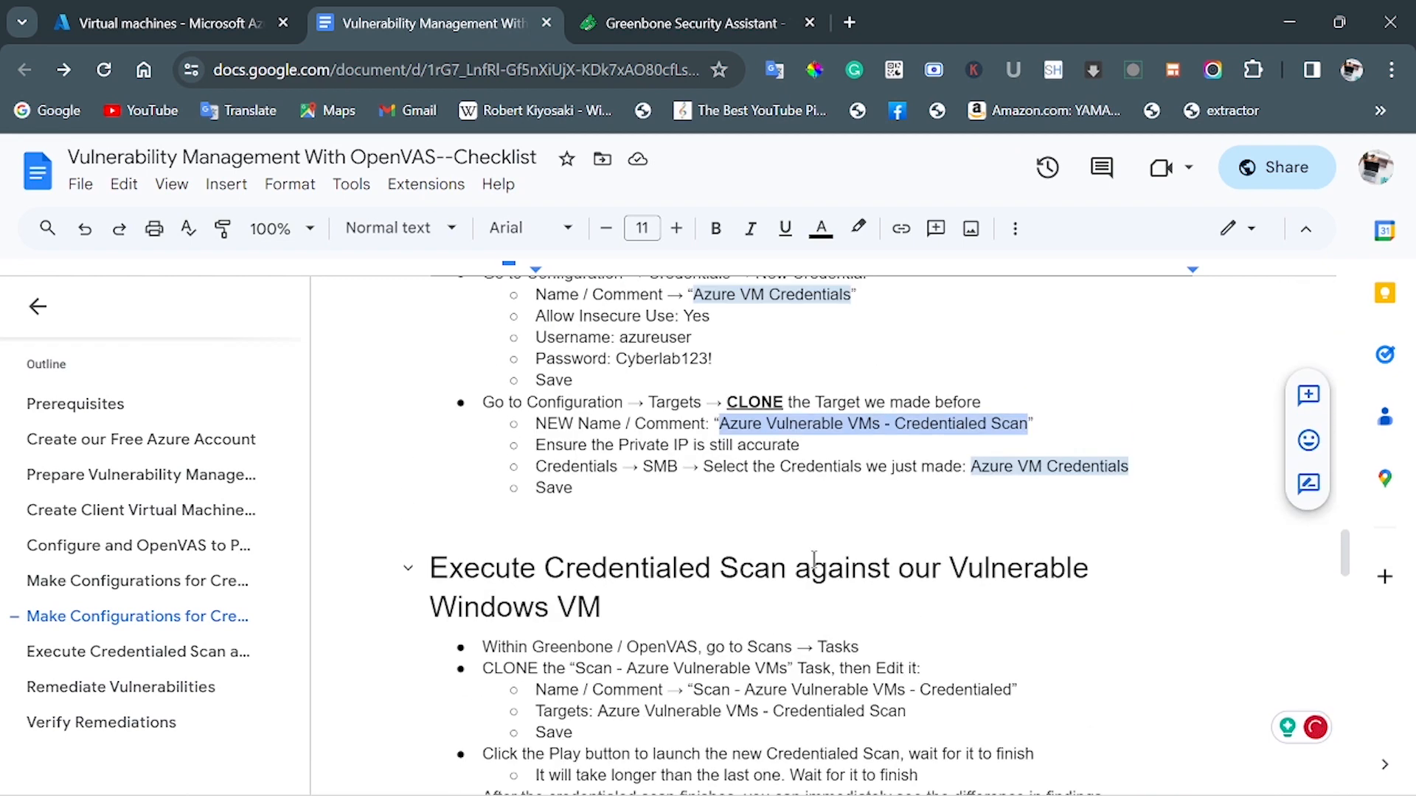
scroll(815, 560, "down", 3)
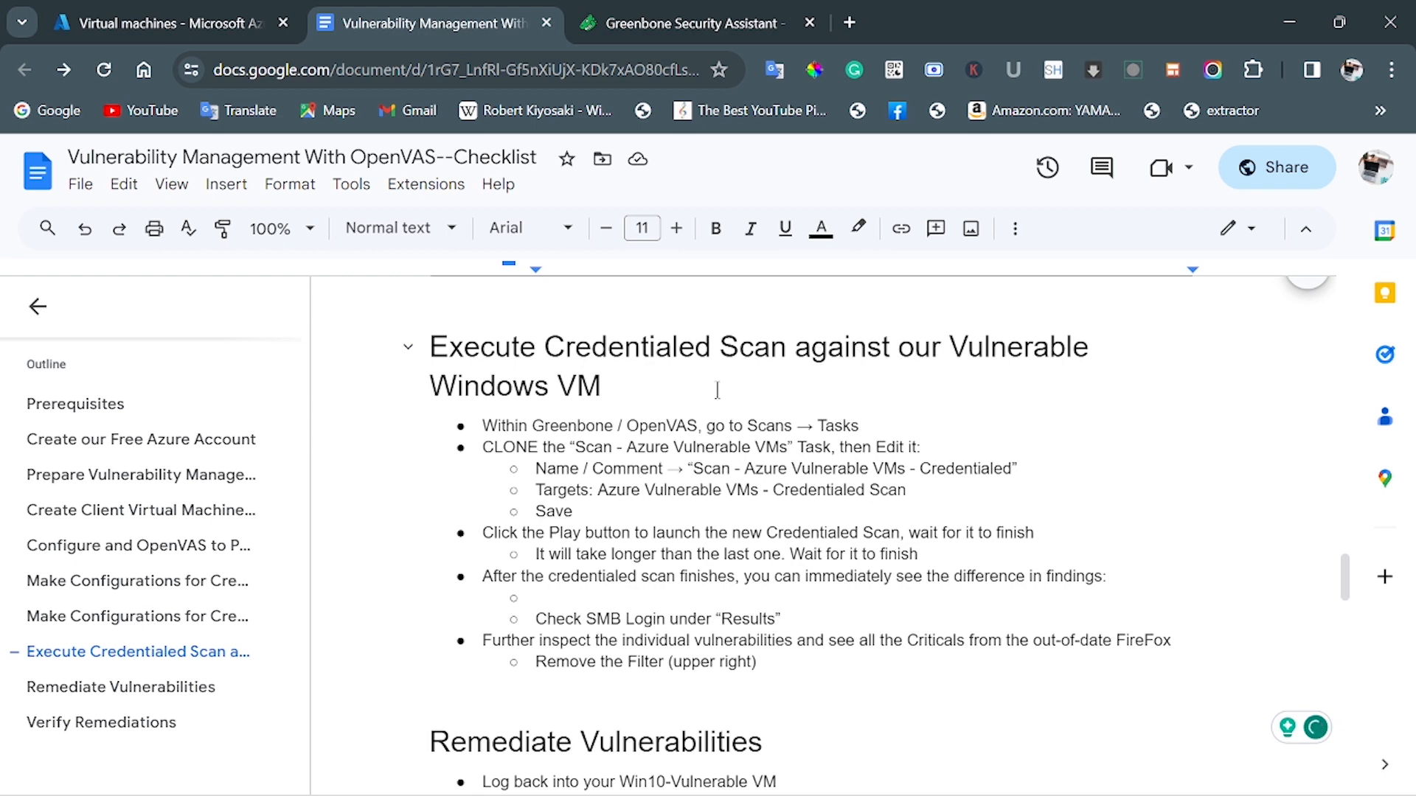
scroll(621, 409, "down", 2)
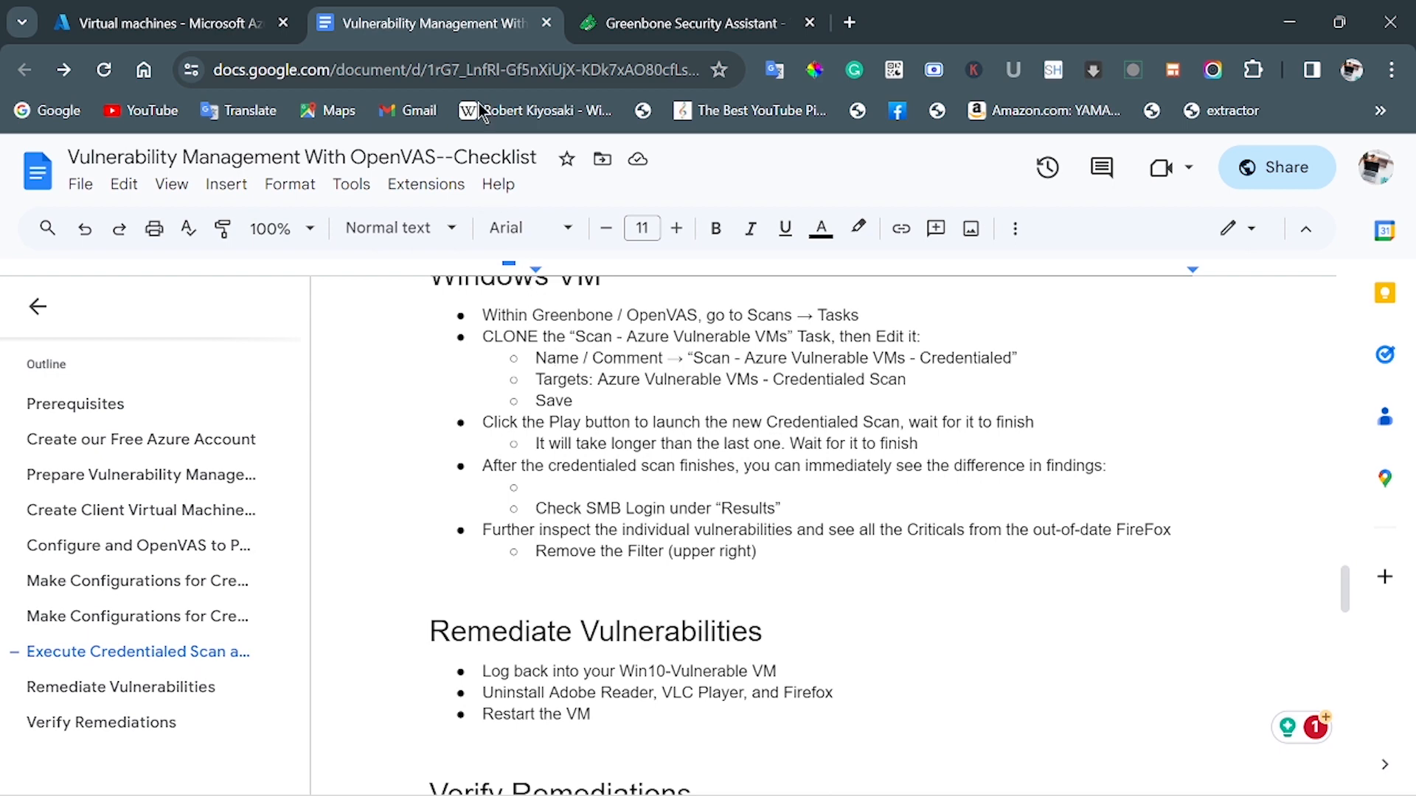
left_click(640, 35)
mouse_move(270, 211)
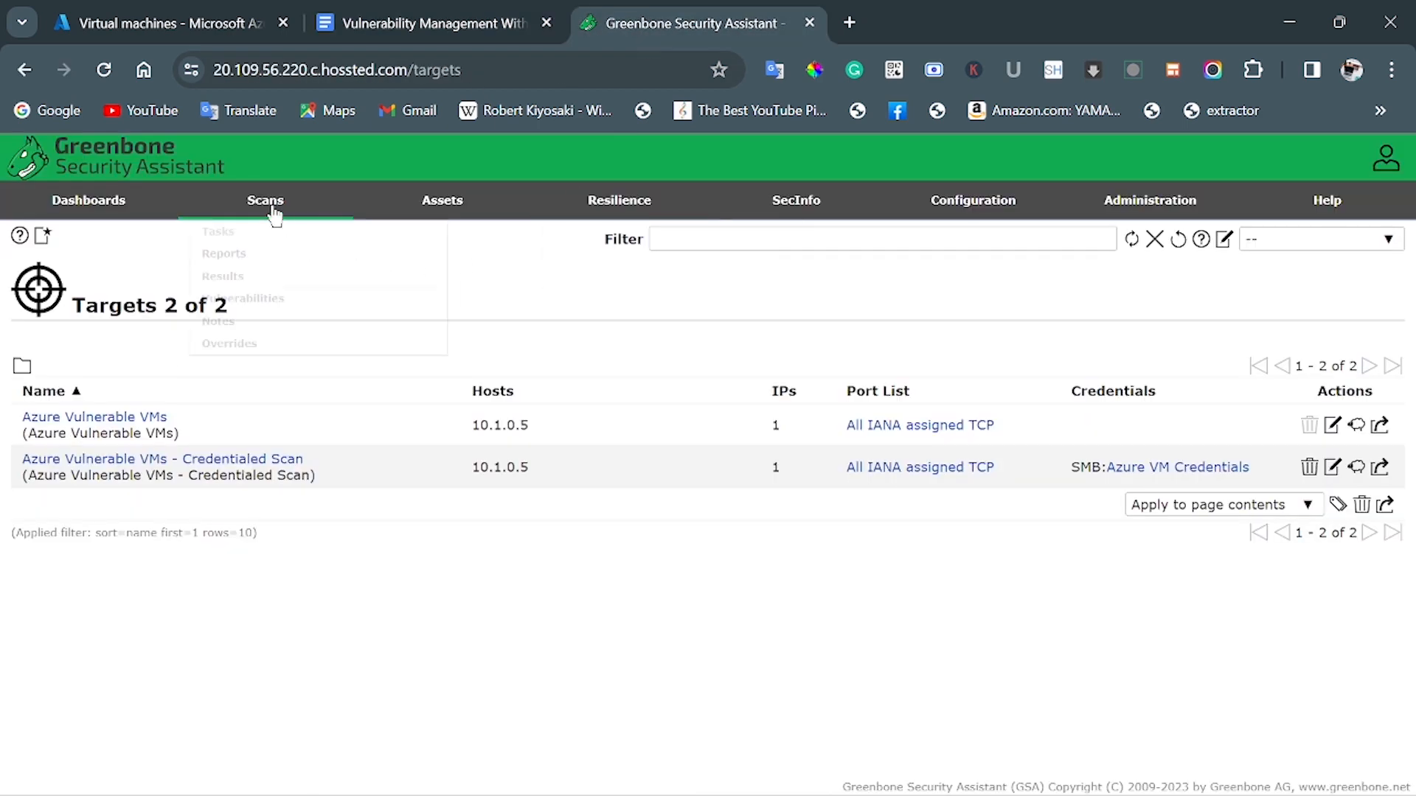
left_click(214, 233)
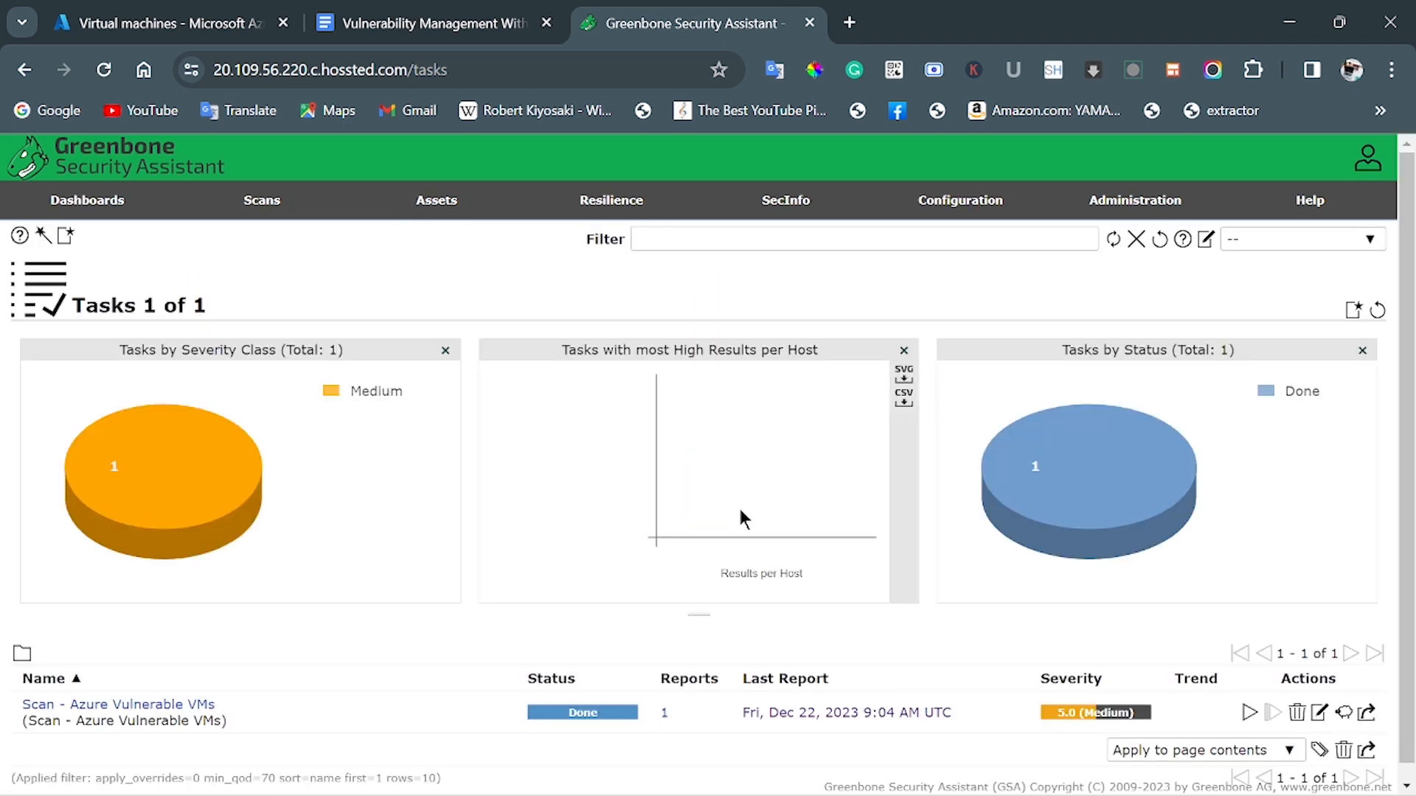
scroll(910, 551, "down", 1)
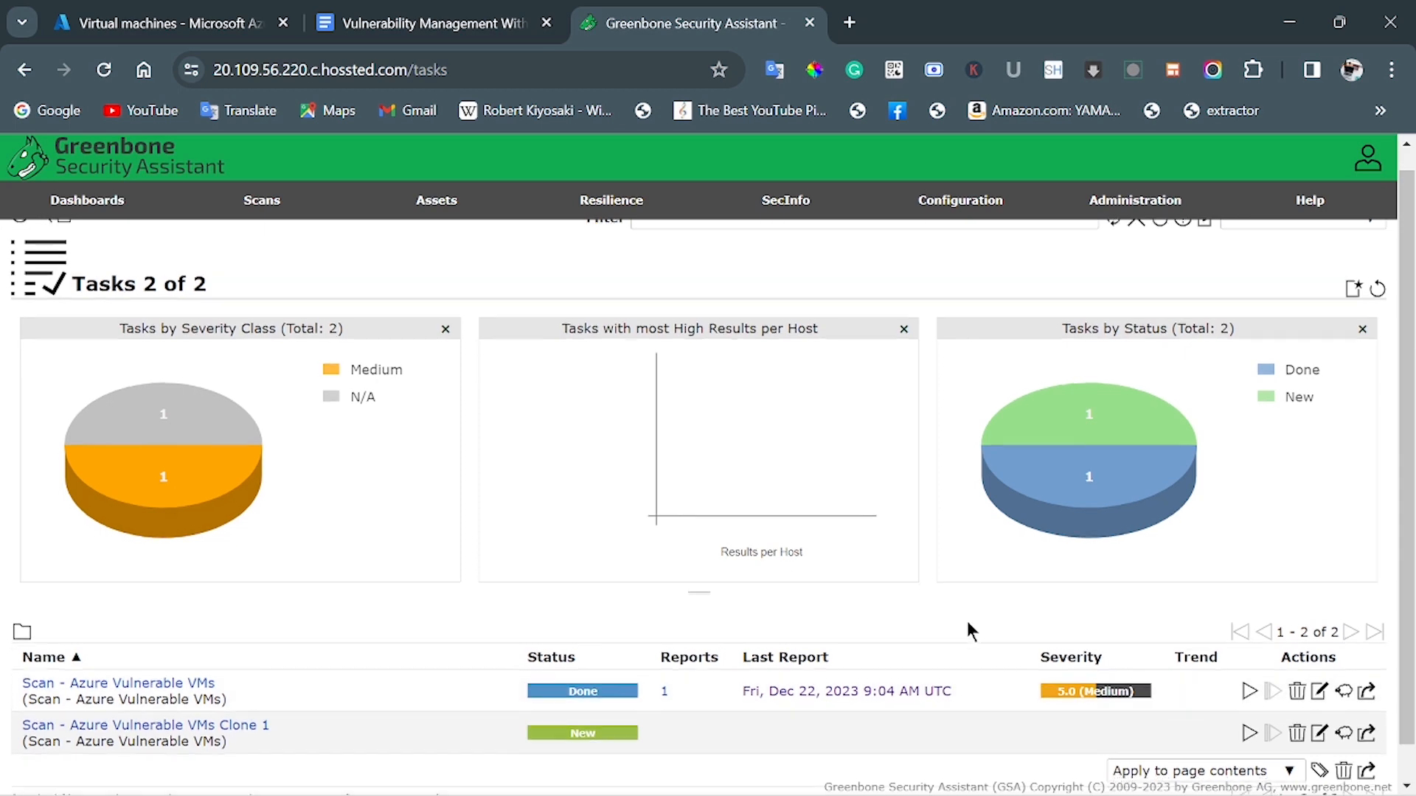
Open the cloned task for editing and switch to the checklist's Execute Credentialed Scan section in Google Docs.
scroll(967, 629, "down", 1)
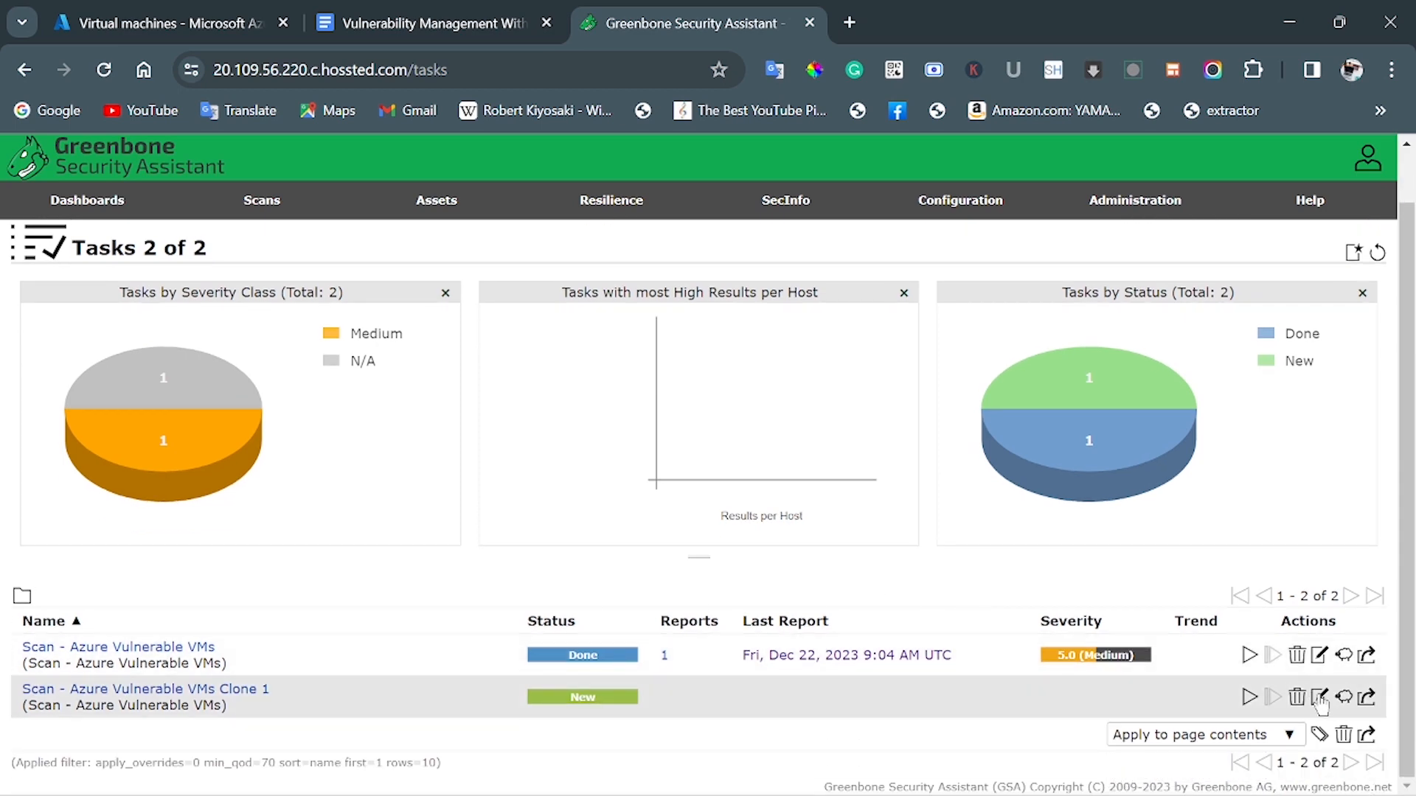
left_click(1319, 697)
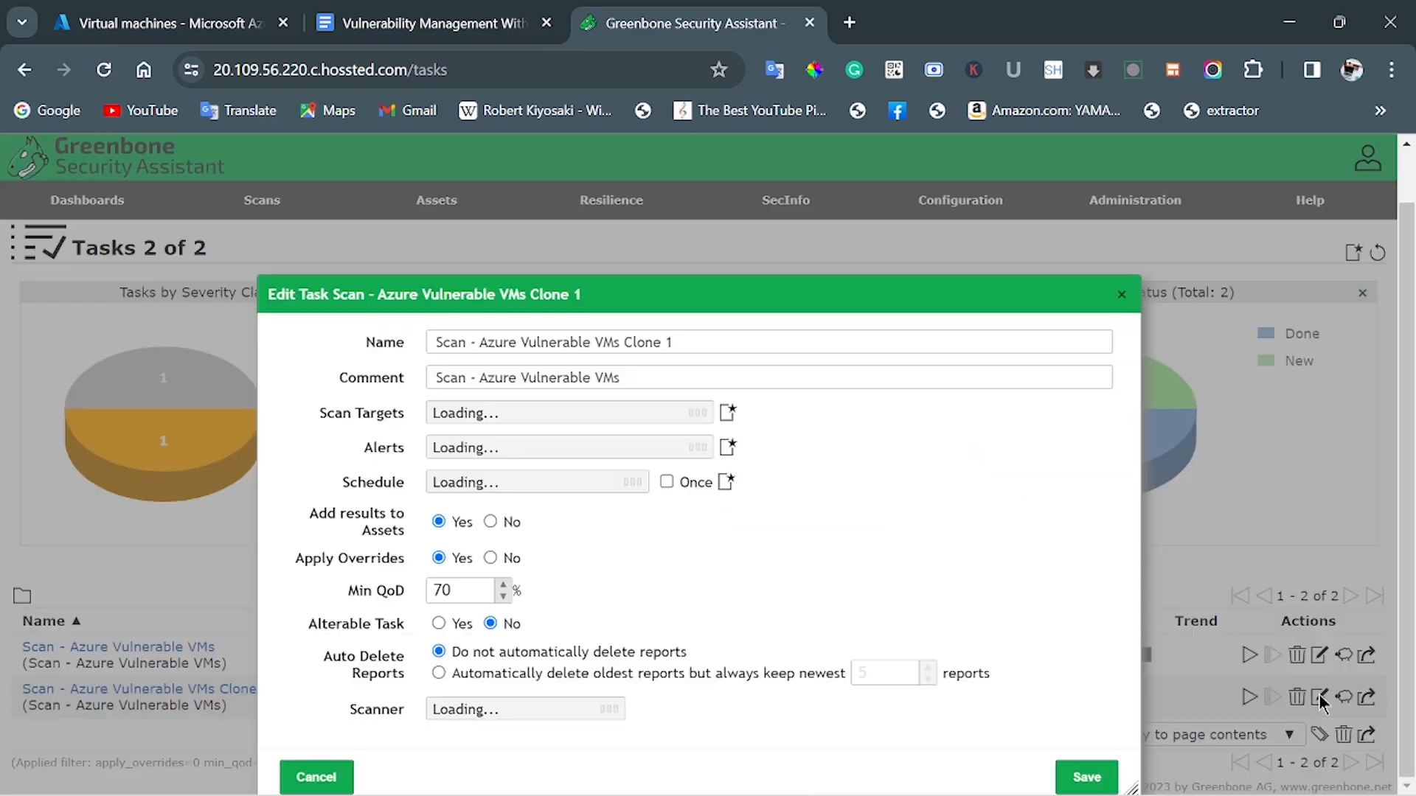
left_click(452, 26)
scroll(701, 497, "up", 2)
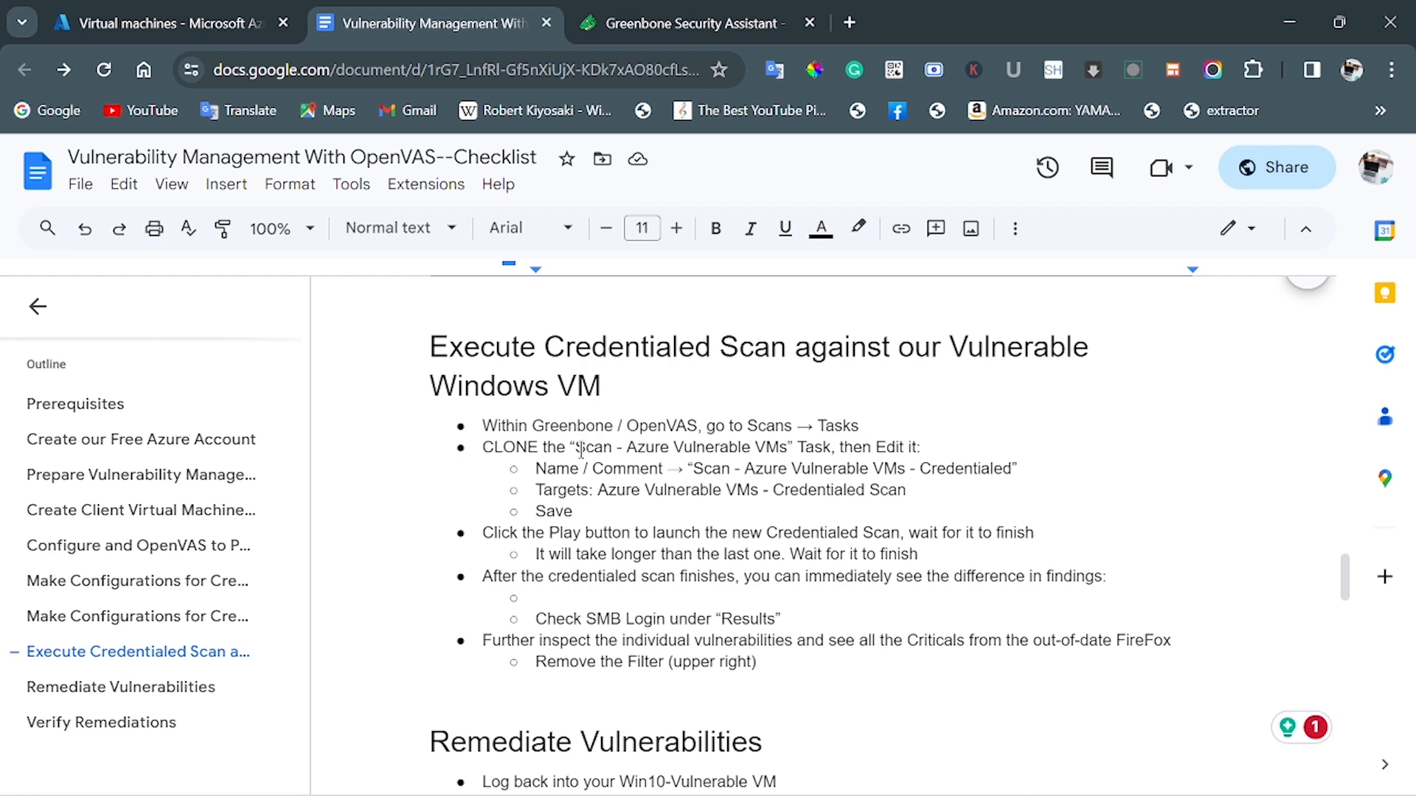
mouse_move(578, 449)
left_mouse_down()
mouse_move(783, 454)
mouse_move(575, 450)
left_mouse_up()
right_click(590, 450)
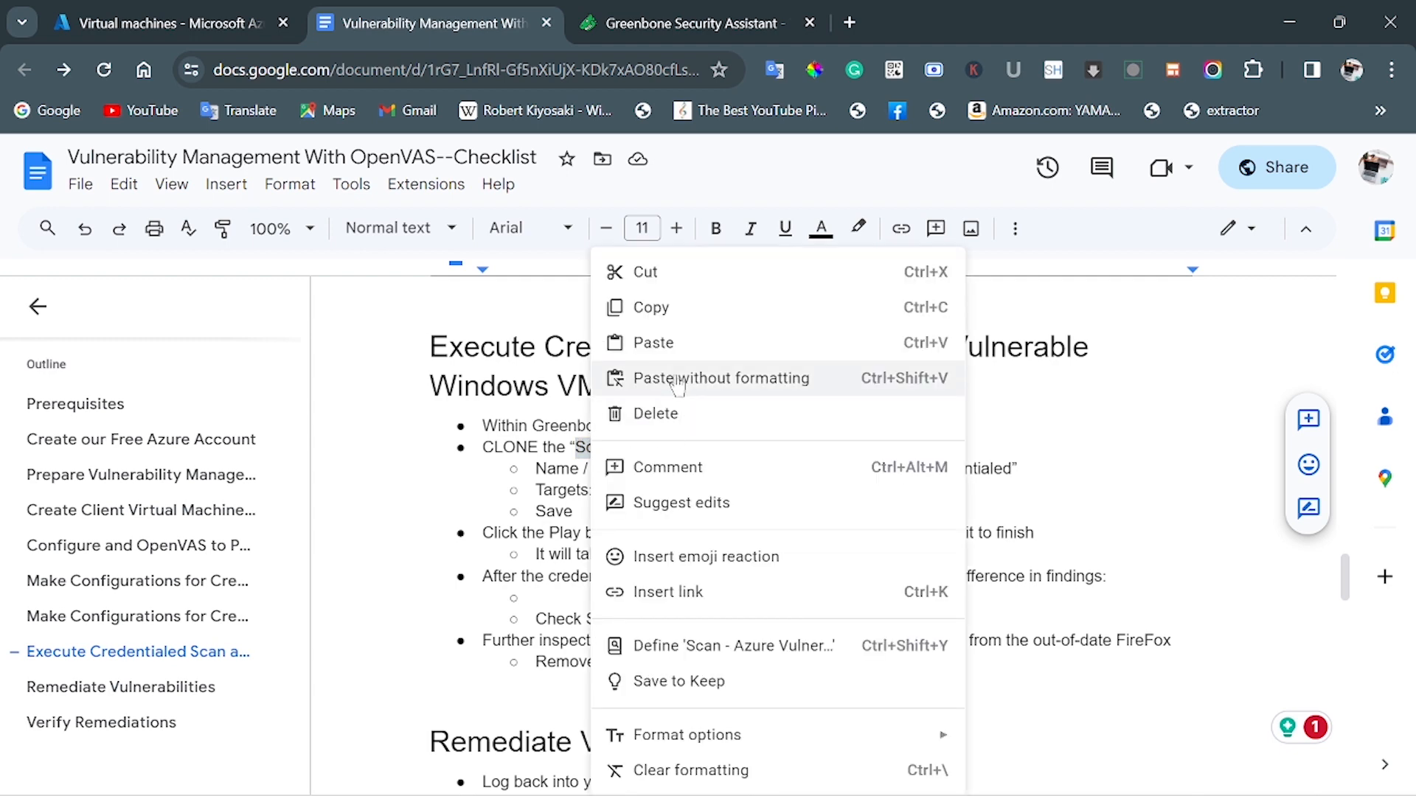
left_click(682, 309)
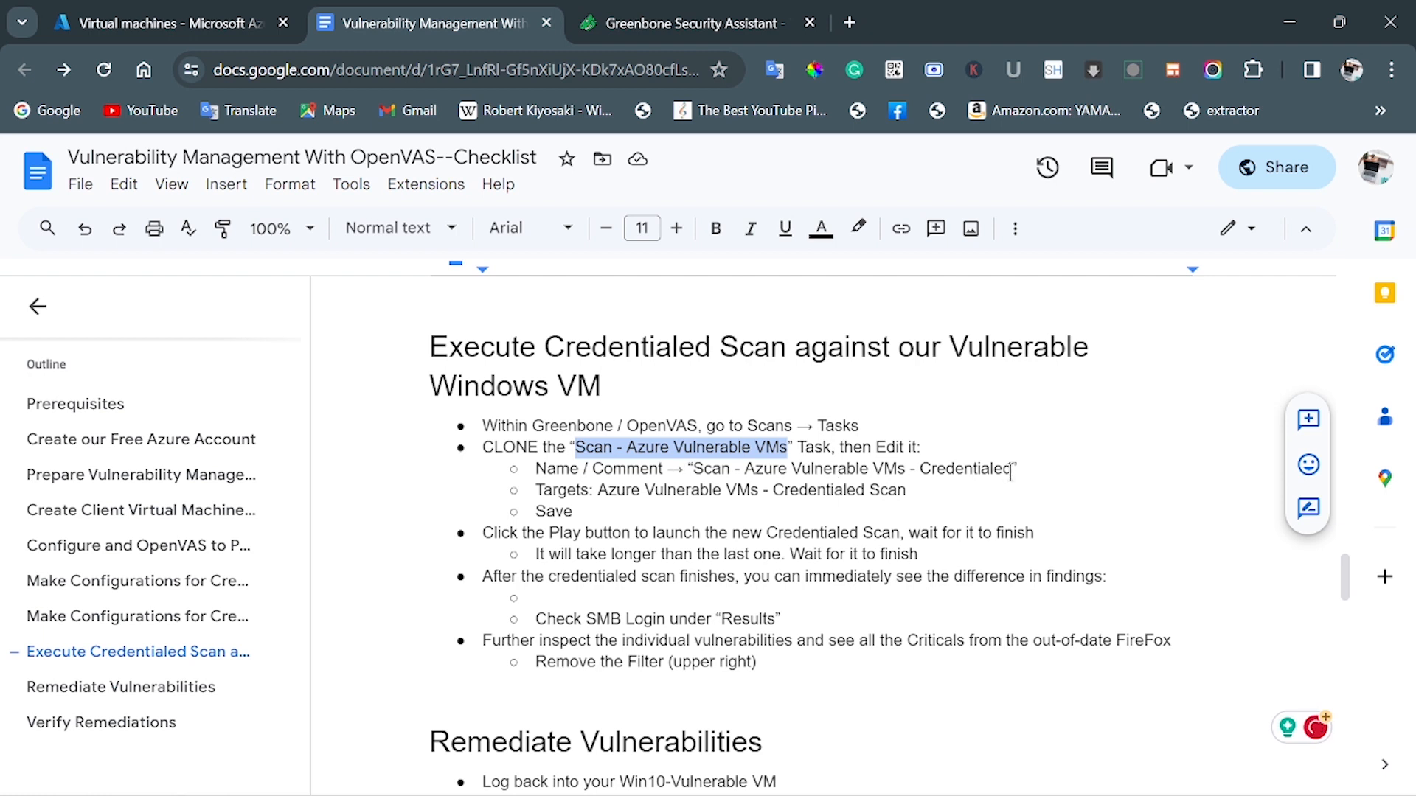
Copy "Scan - Azure Vulnerable VMs - Credentialed" from the checklist and use it as the cloned task's name and comment in Greenbone.
left_click_drag(1011, 470, 699, 472)
right_click(711, 466)
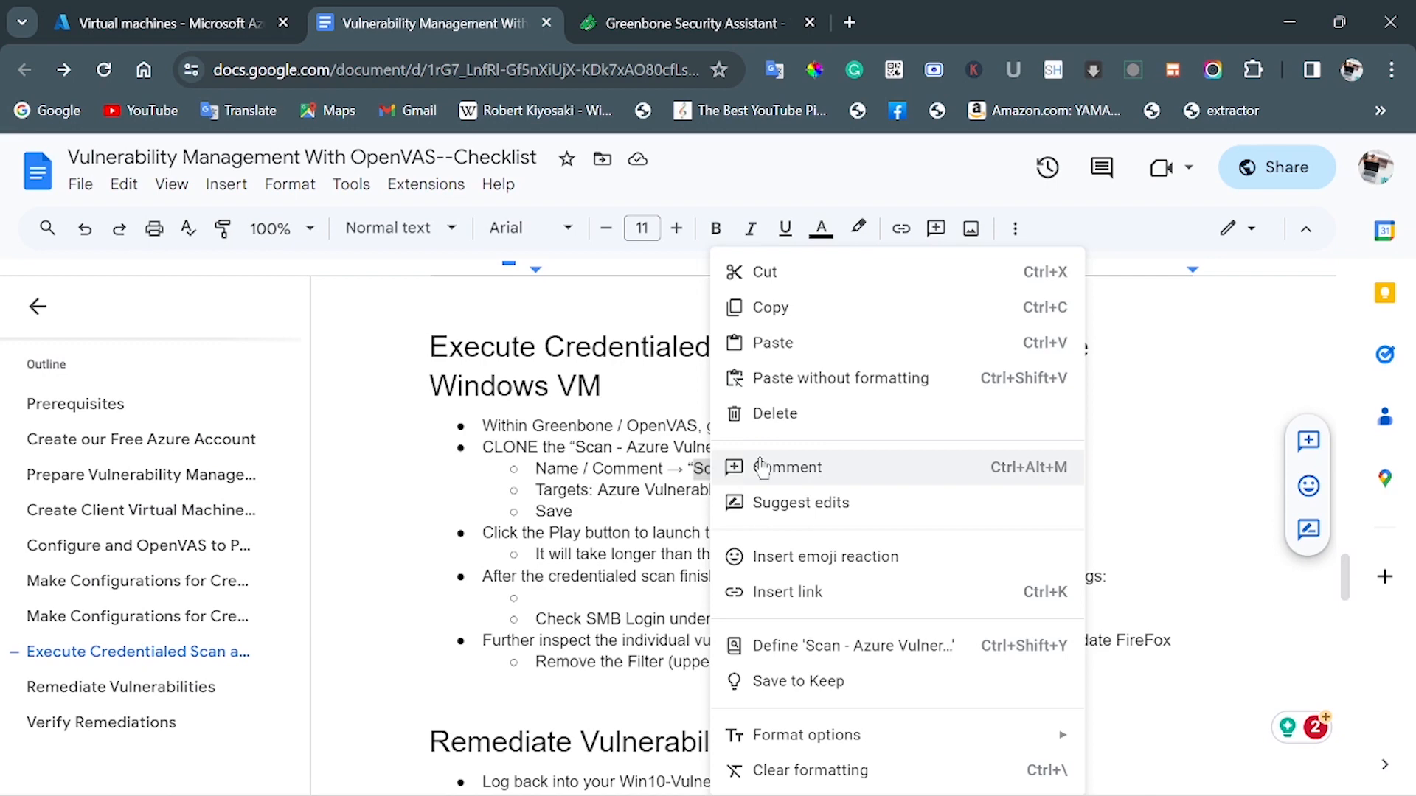
left_click(784, 308)
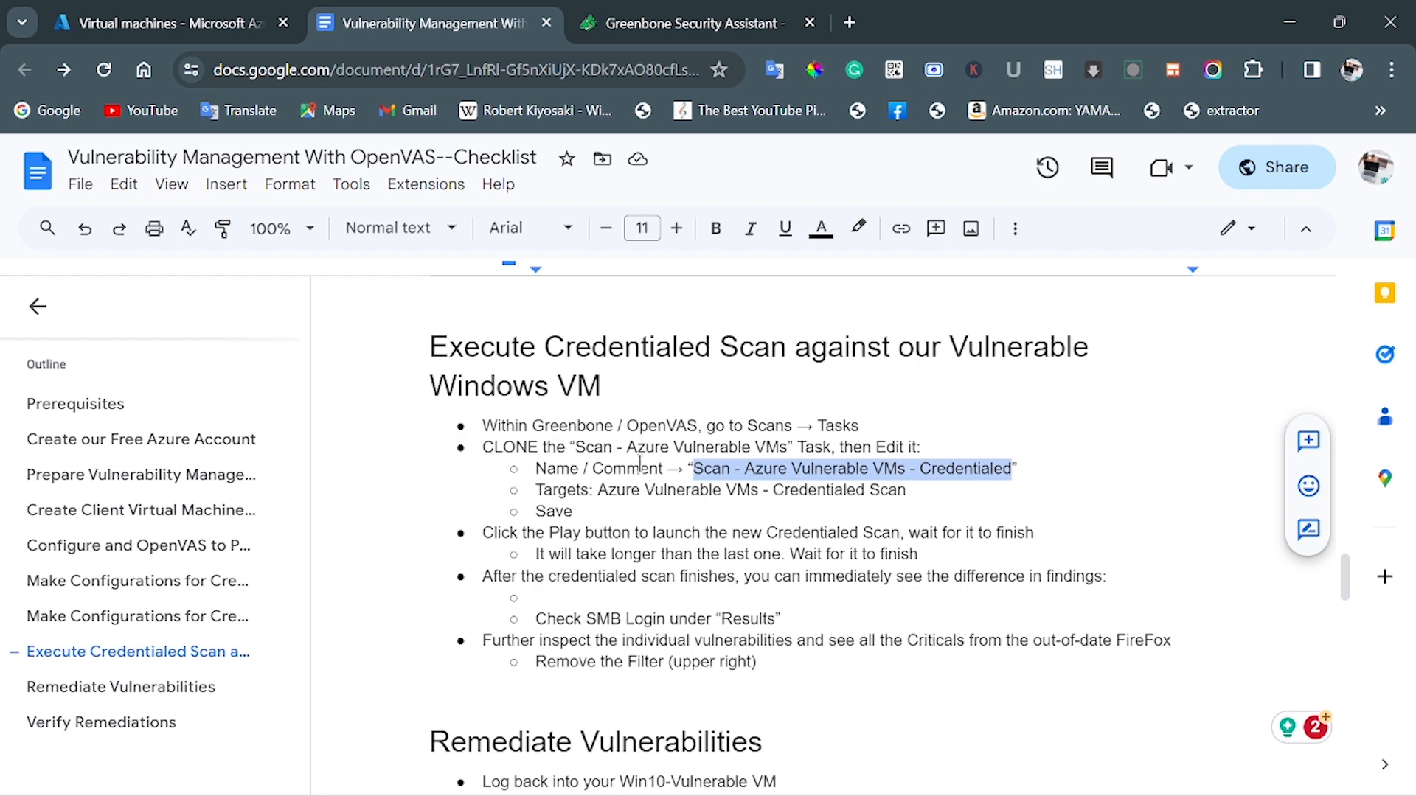
left_click(673, 28)
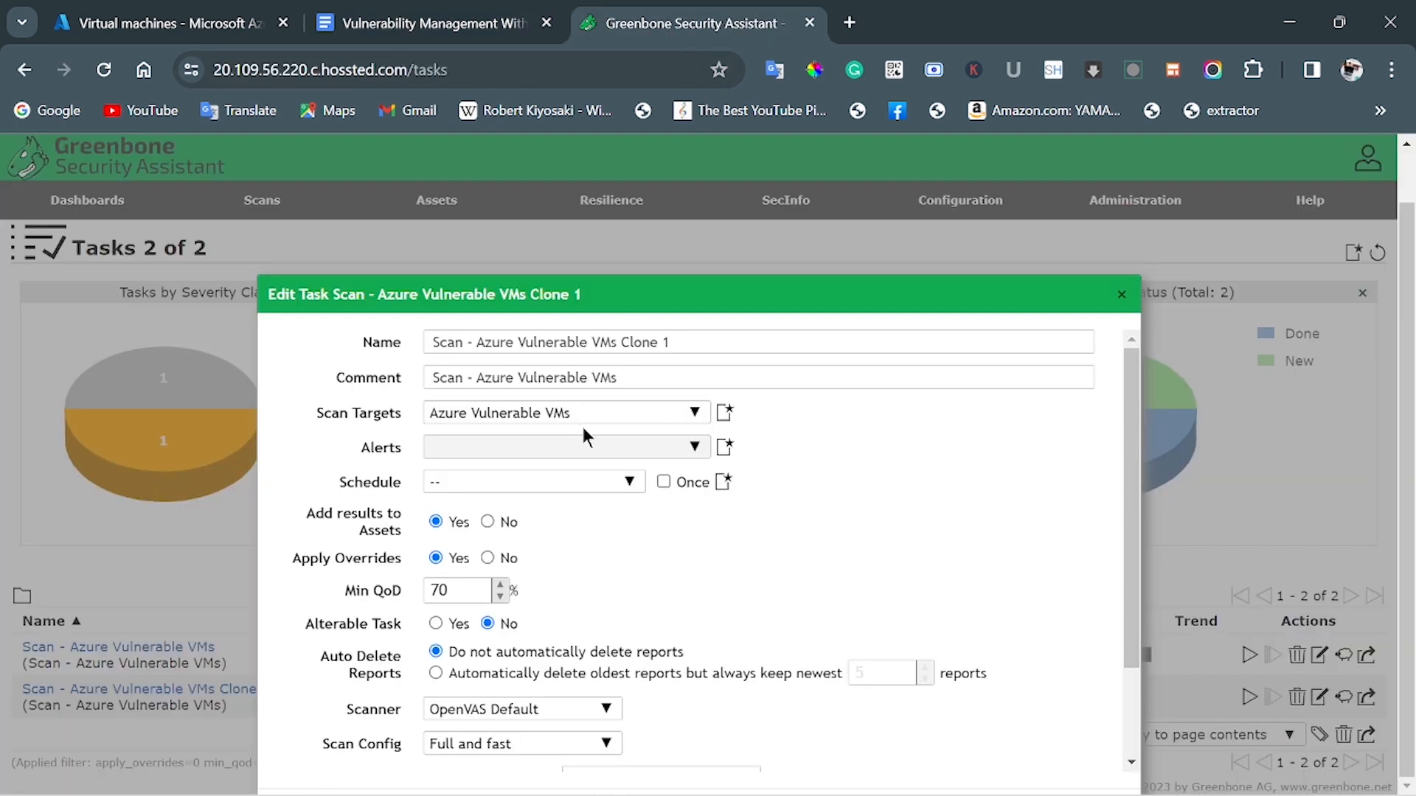
left_click_drag(698, 339, 428, 343)
right_click(493, 340)
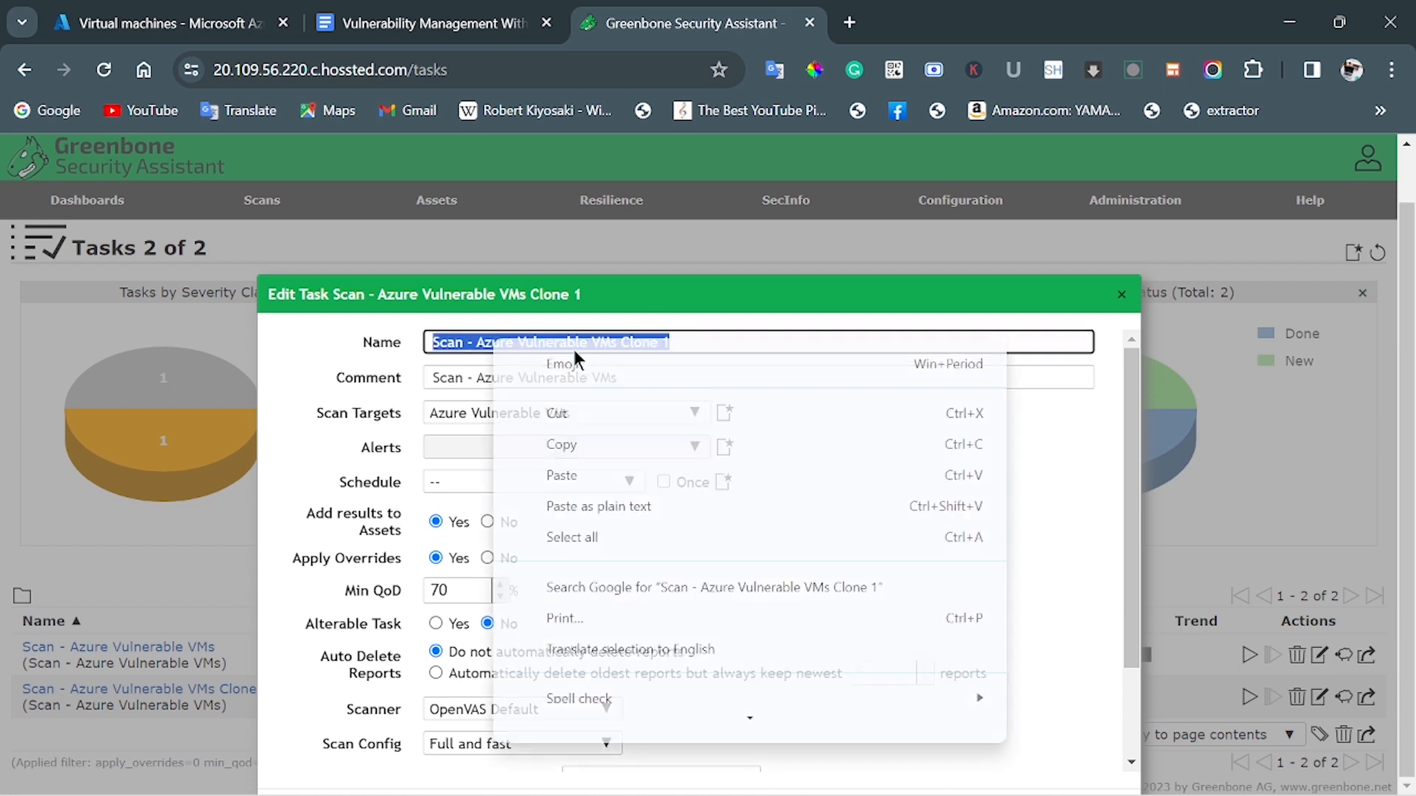
left_click(640, 475)
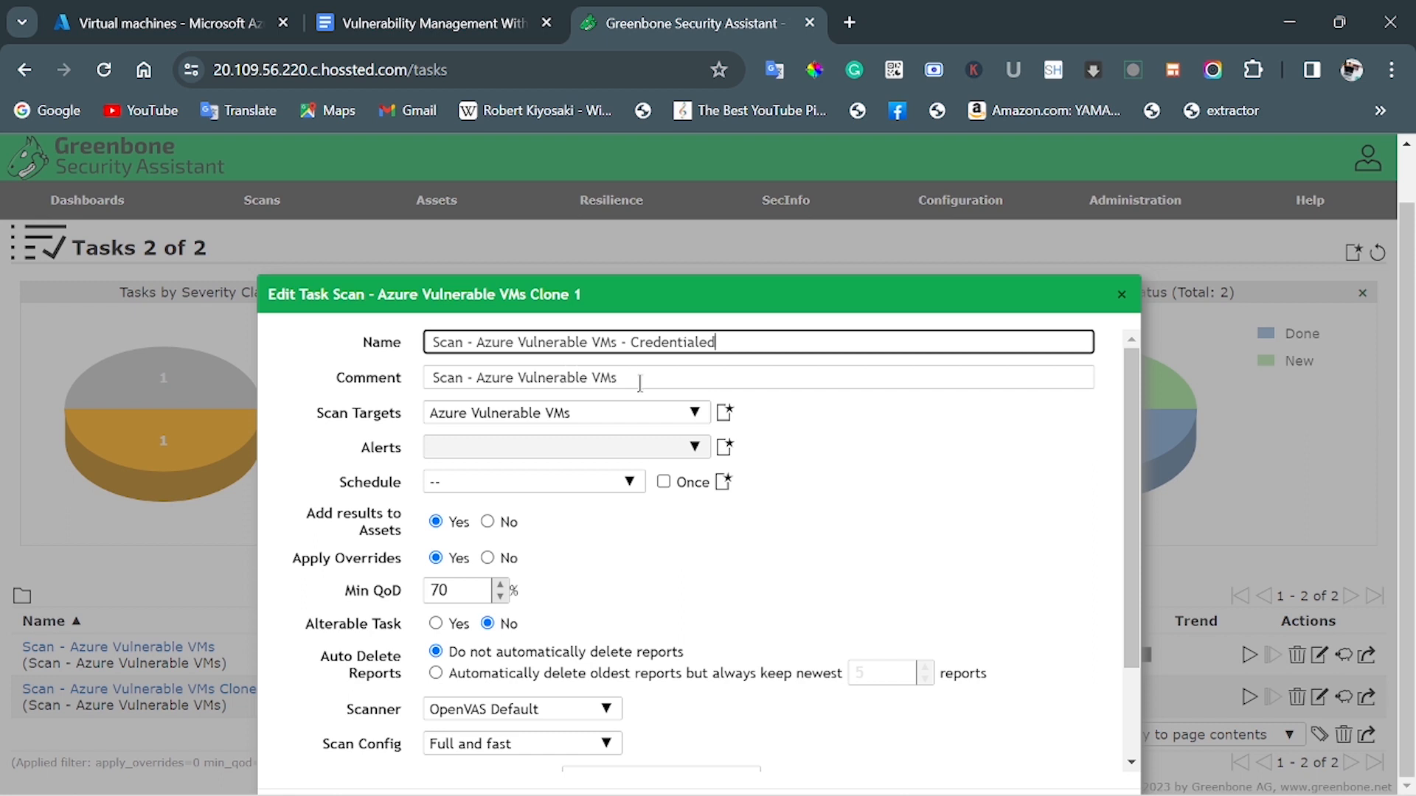
left_click_drag(640, 383, 382, 395)
right_click(481, 377)
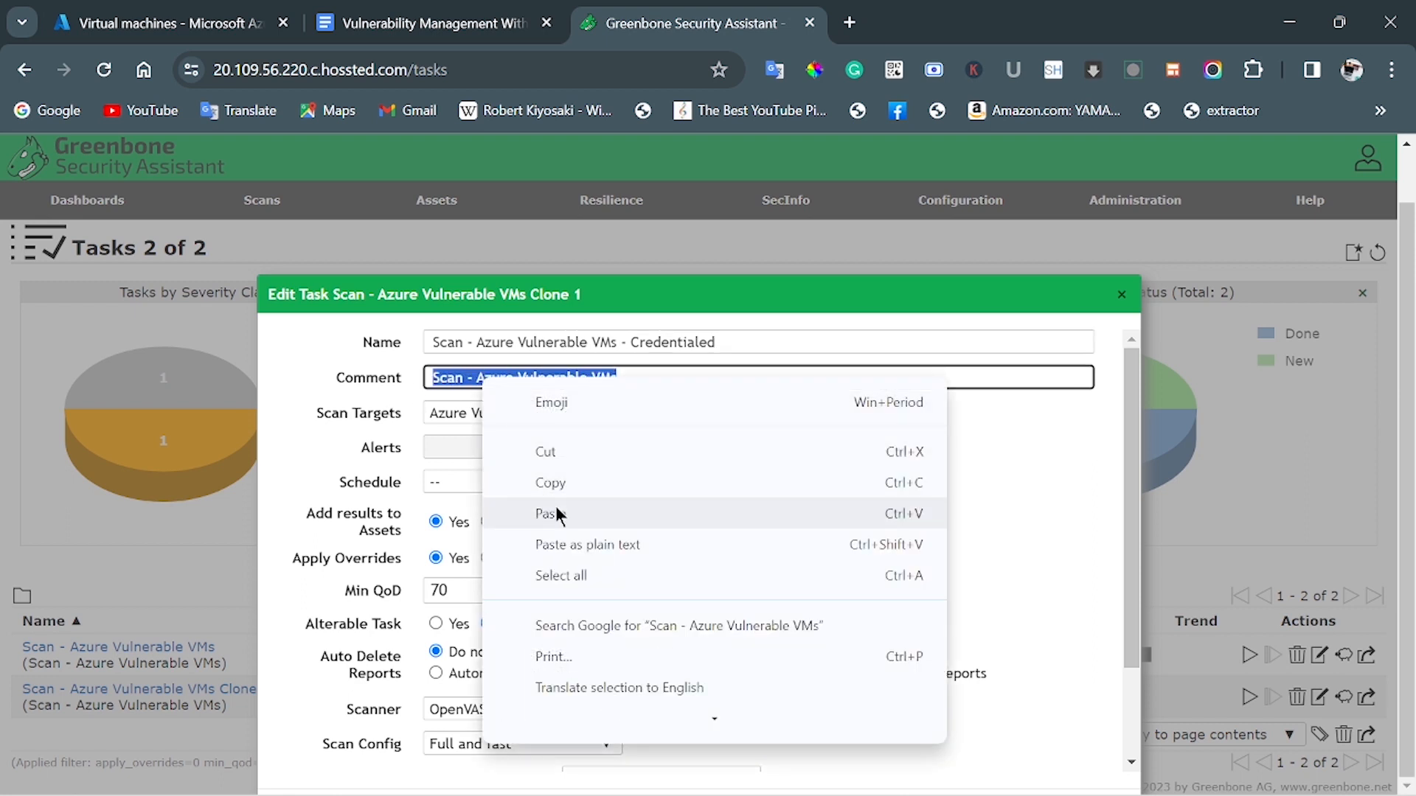
left_click(558, 514)
Set the cloned task's scan target to Azure Vulnerable VMs - Credentialed Scan and save the task.
left_click(690, 416)
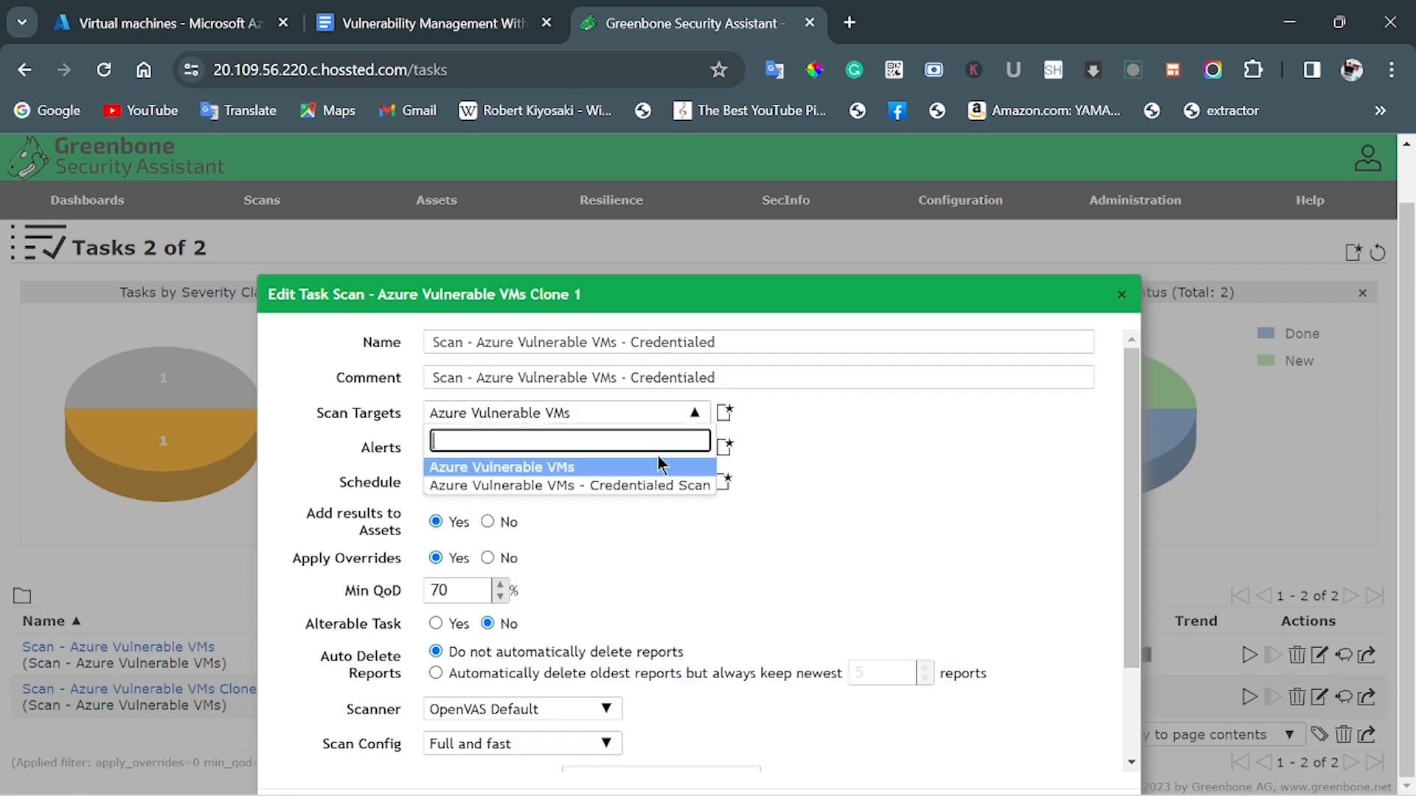
left_click(588, 486)
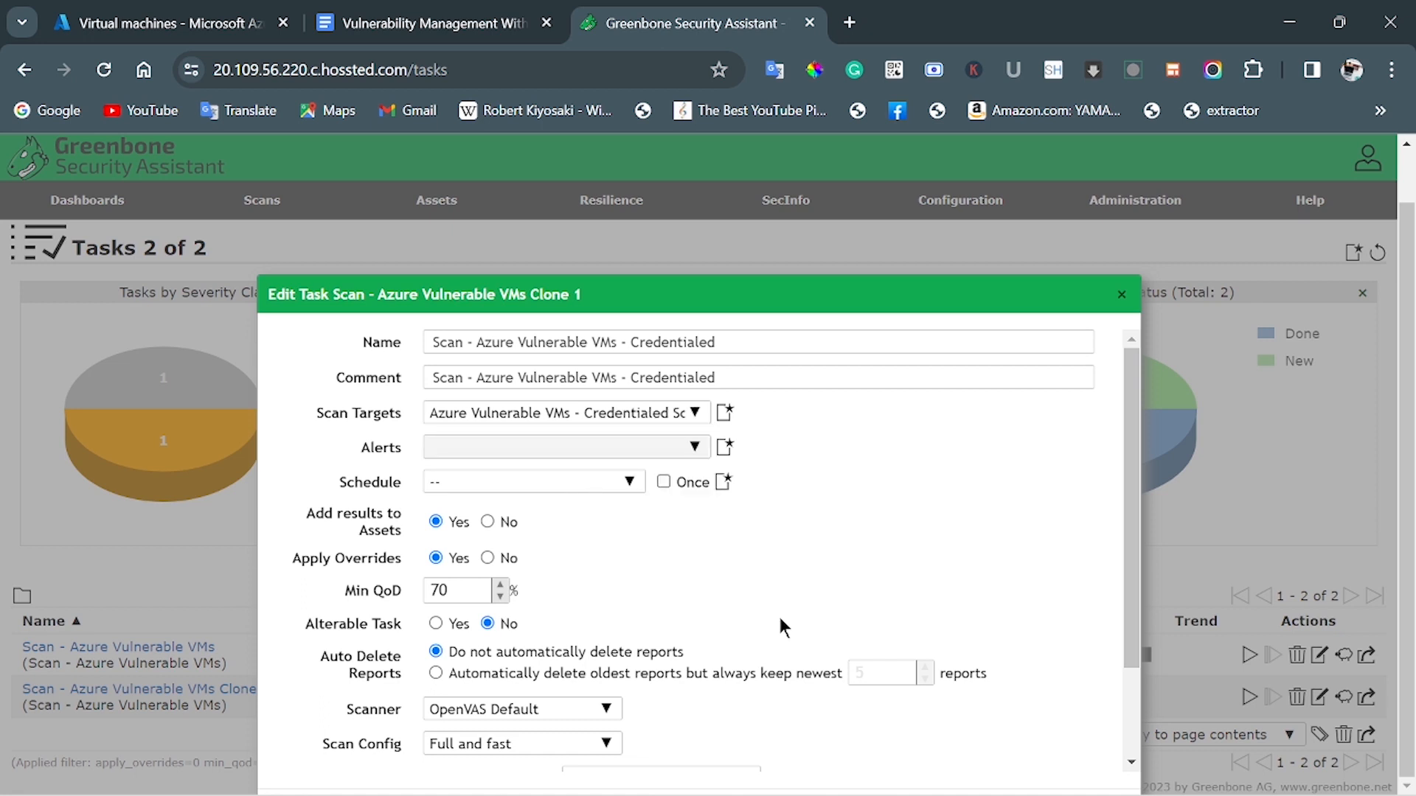
scroll(741, 593, "down", 3)
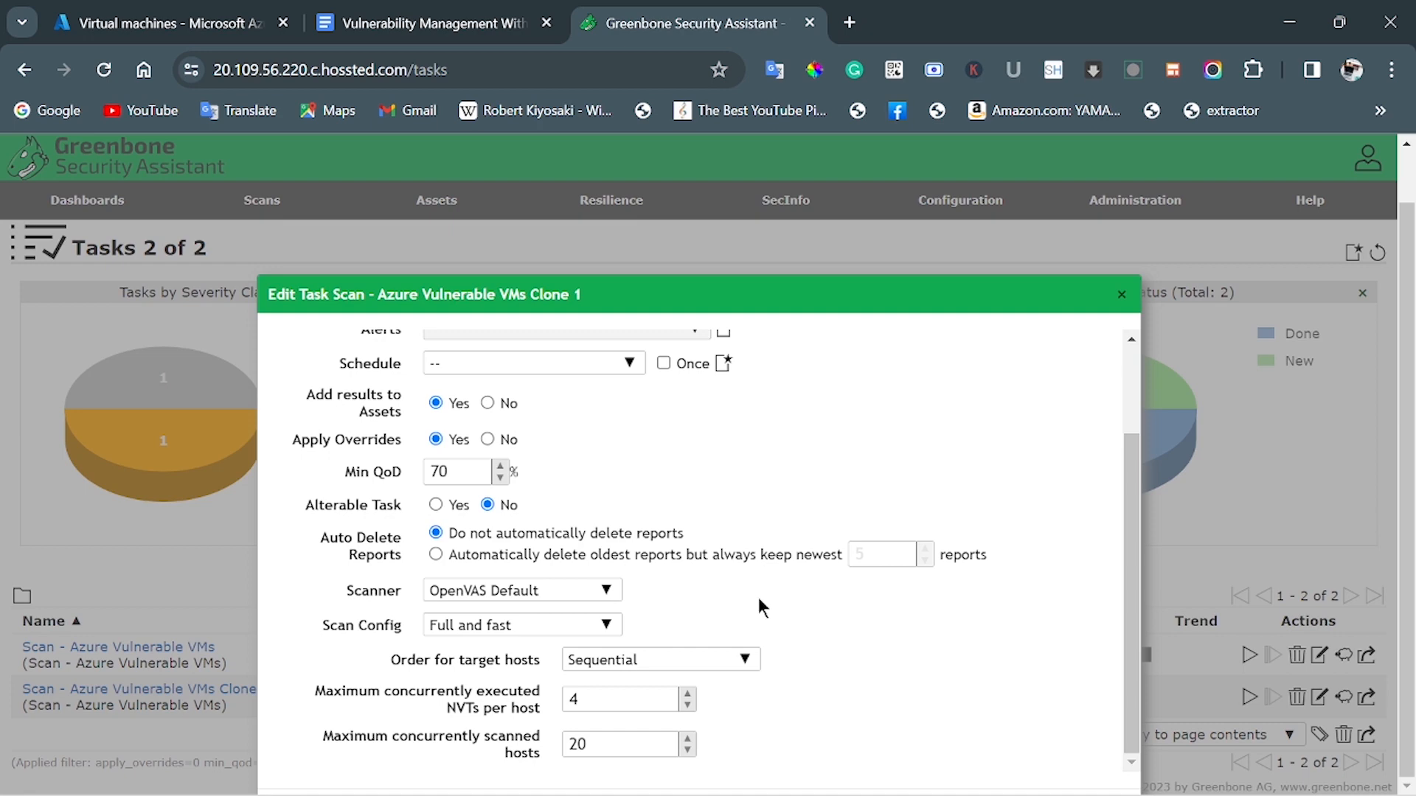
left_click_drag(706, 294, 690, 189)
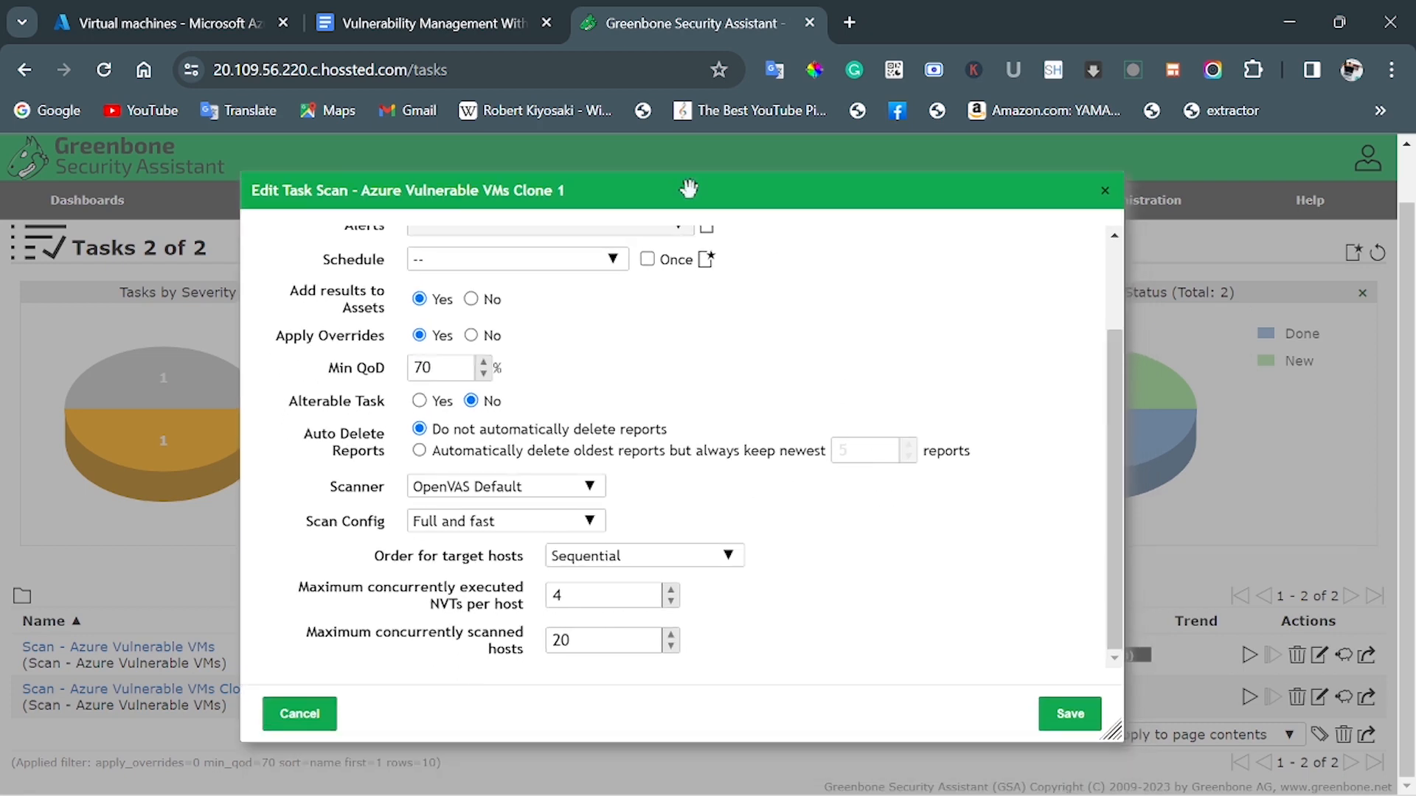
left_click(1071, 716)
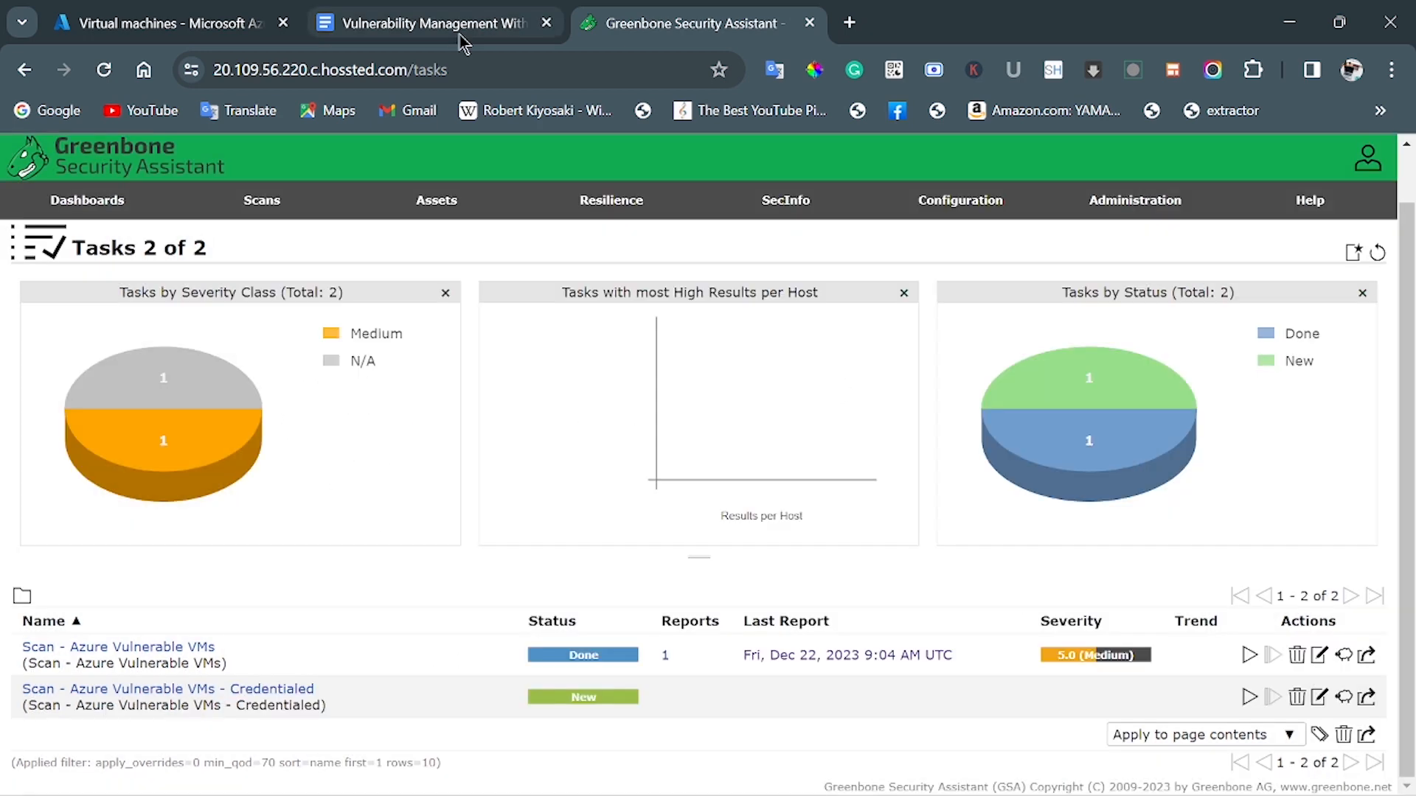
Check the launch instructions in the Google Docs checklist, then return to Greenbone and run the credentialed scan task.
left_click(464, 25)
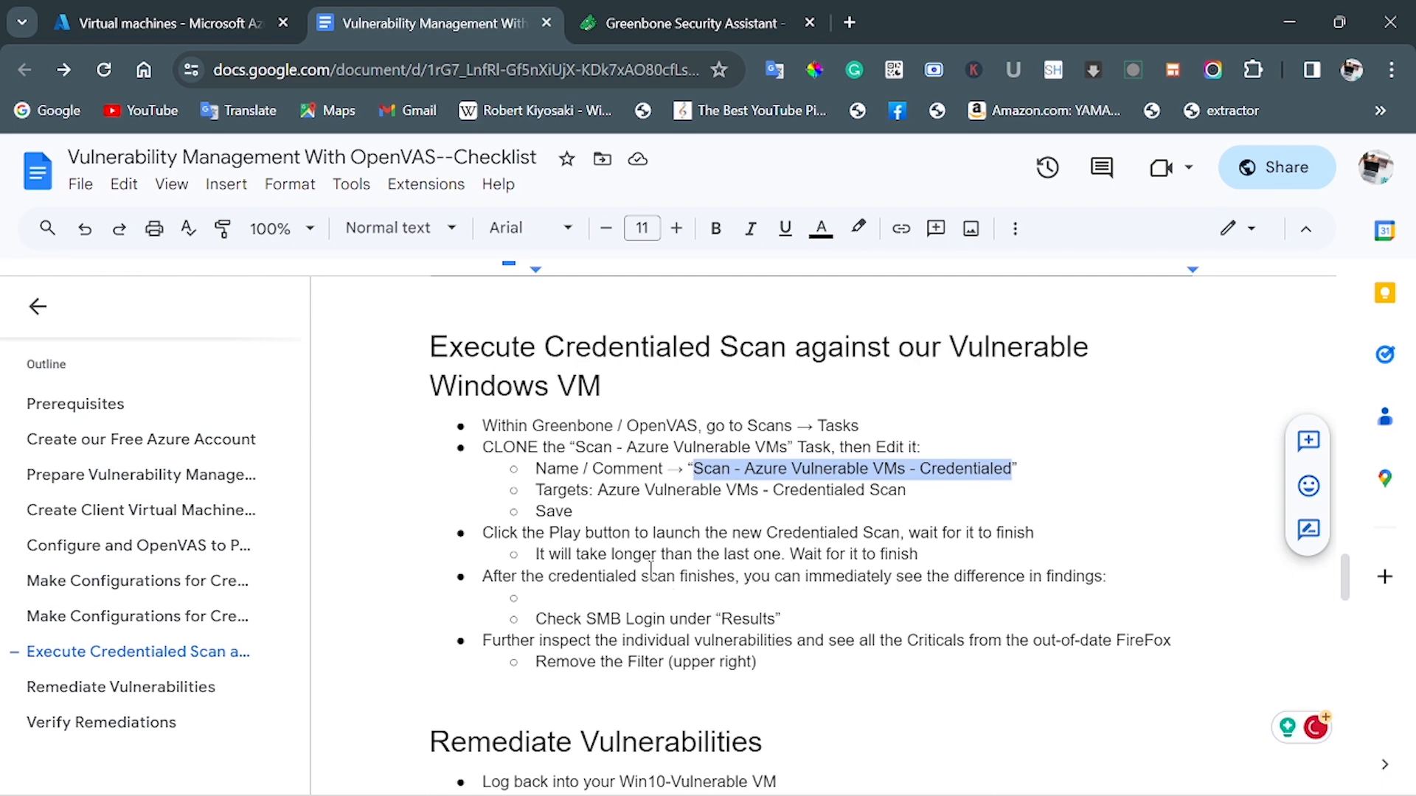
left_click(652, 24)
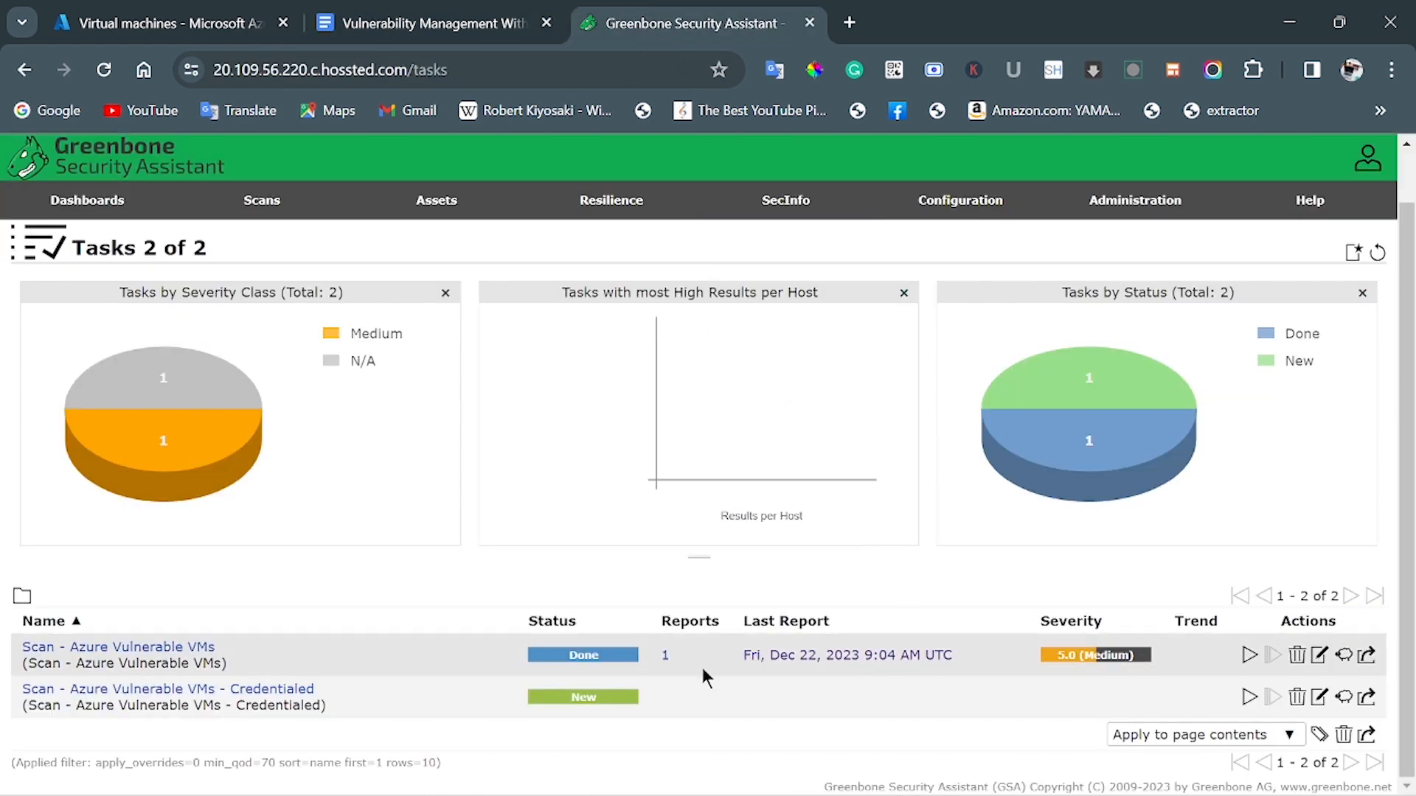
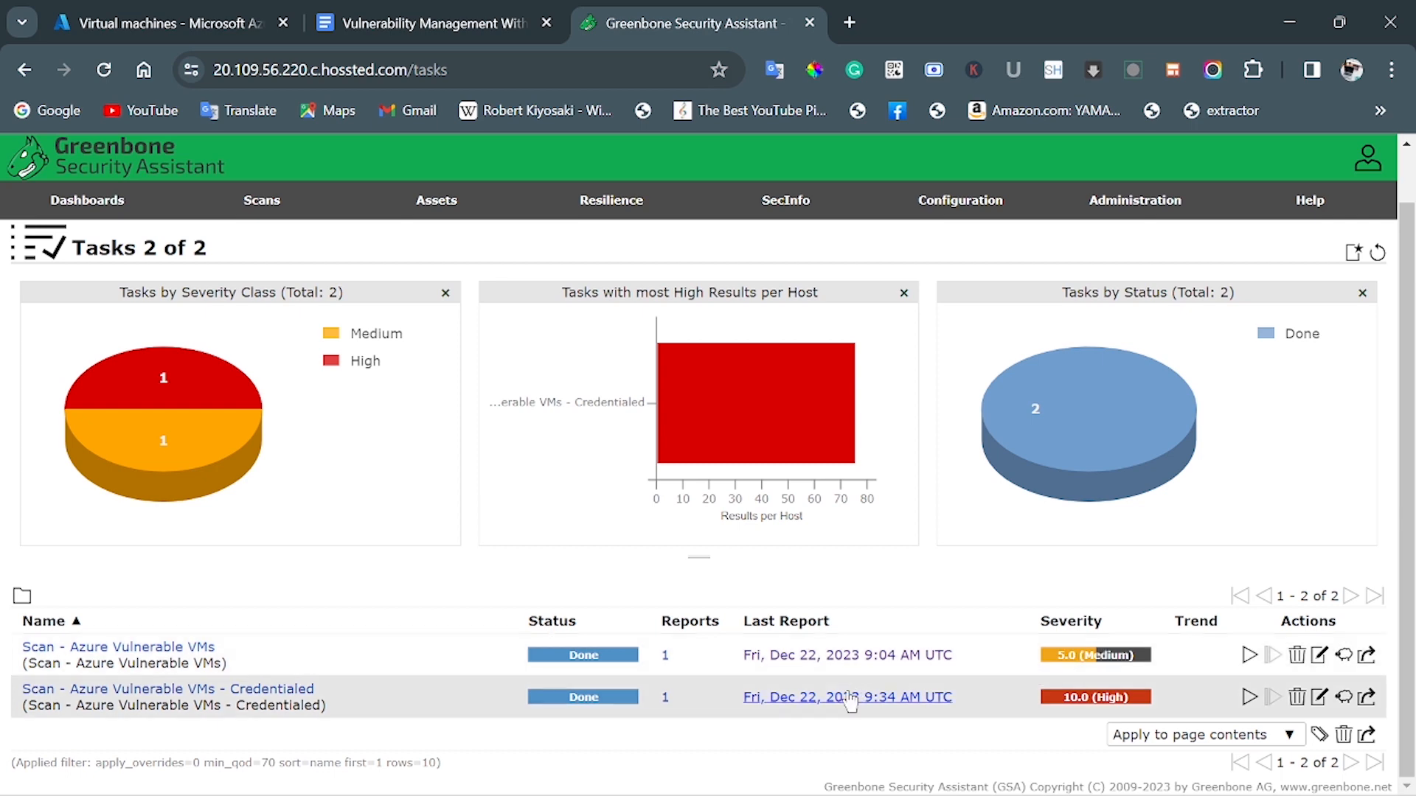
Open the credentialed scan's last report and look through the vulnerabilities listed in its results.
left_click(849, 696)
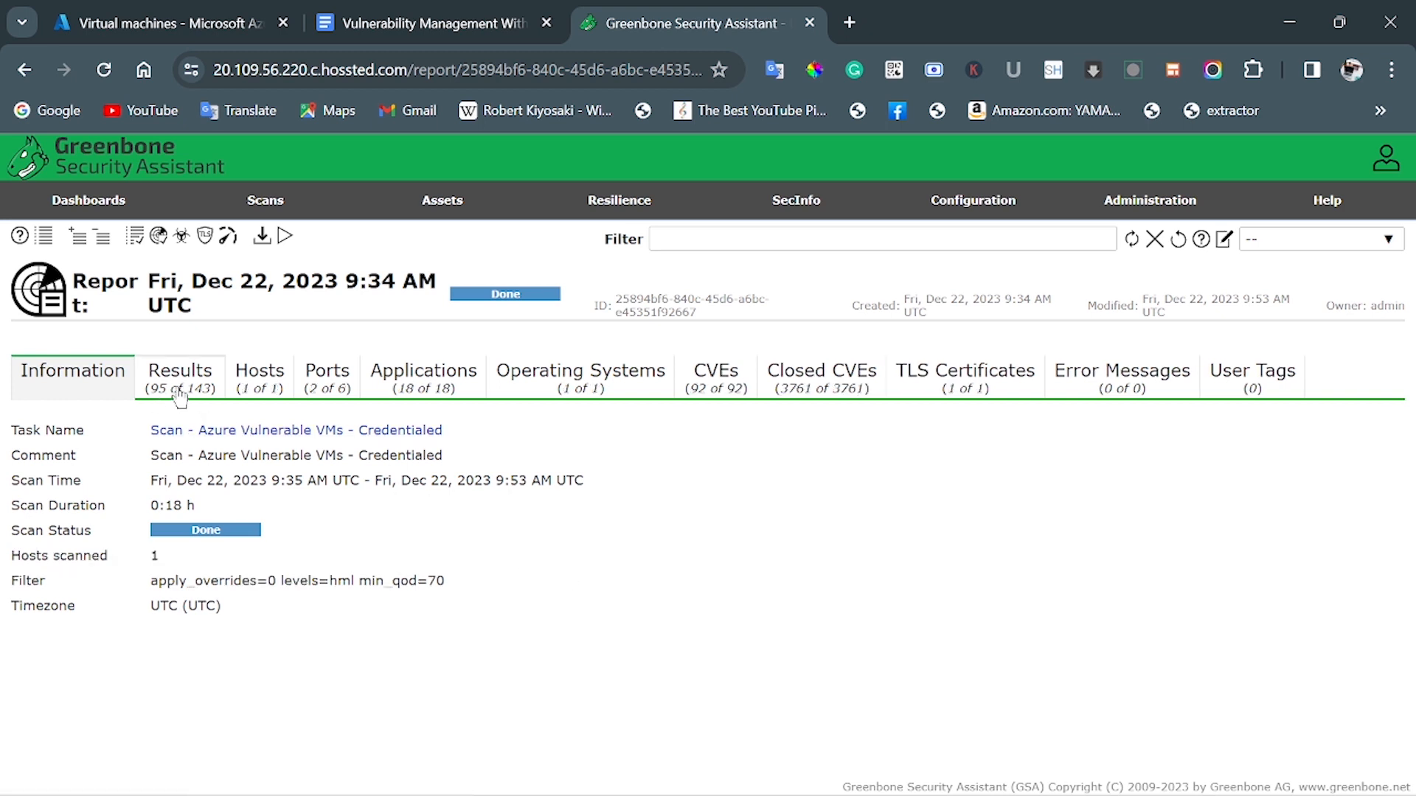
left_click(180, 394)
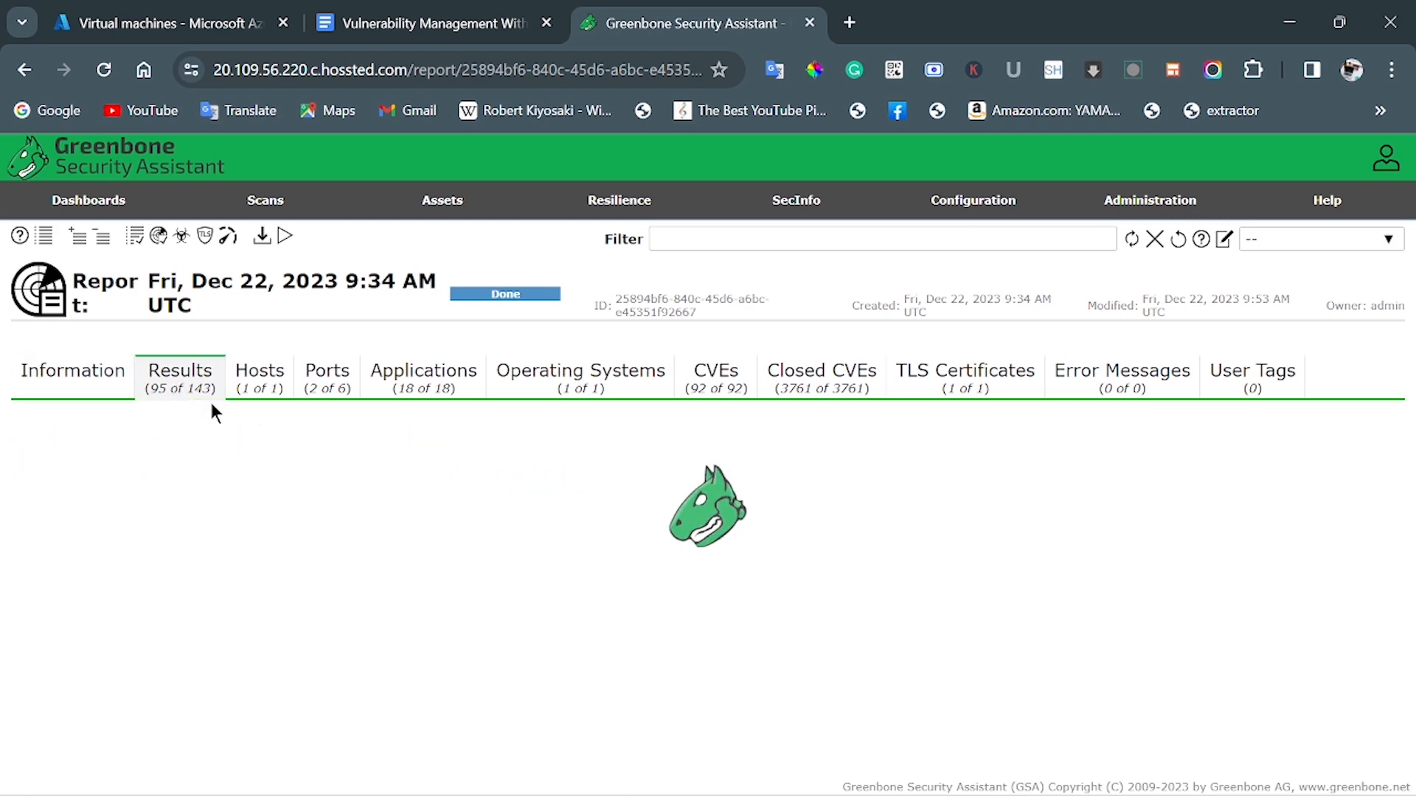
scroll(185, 502, "down", 1)
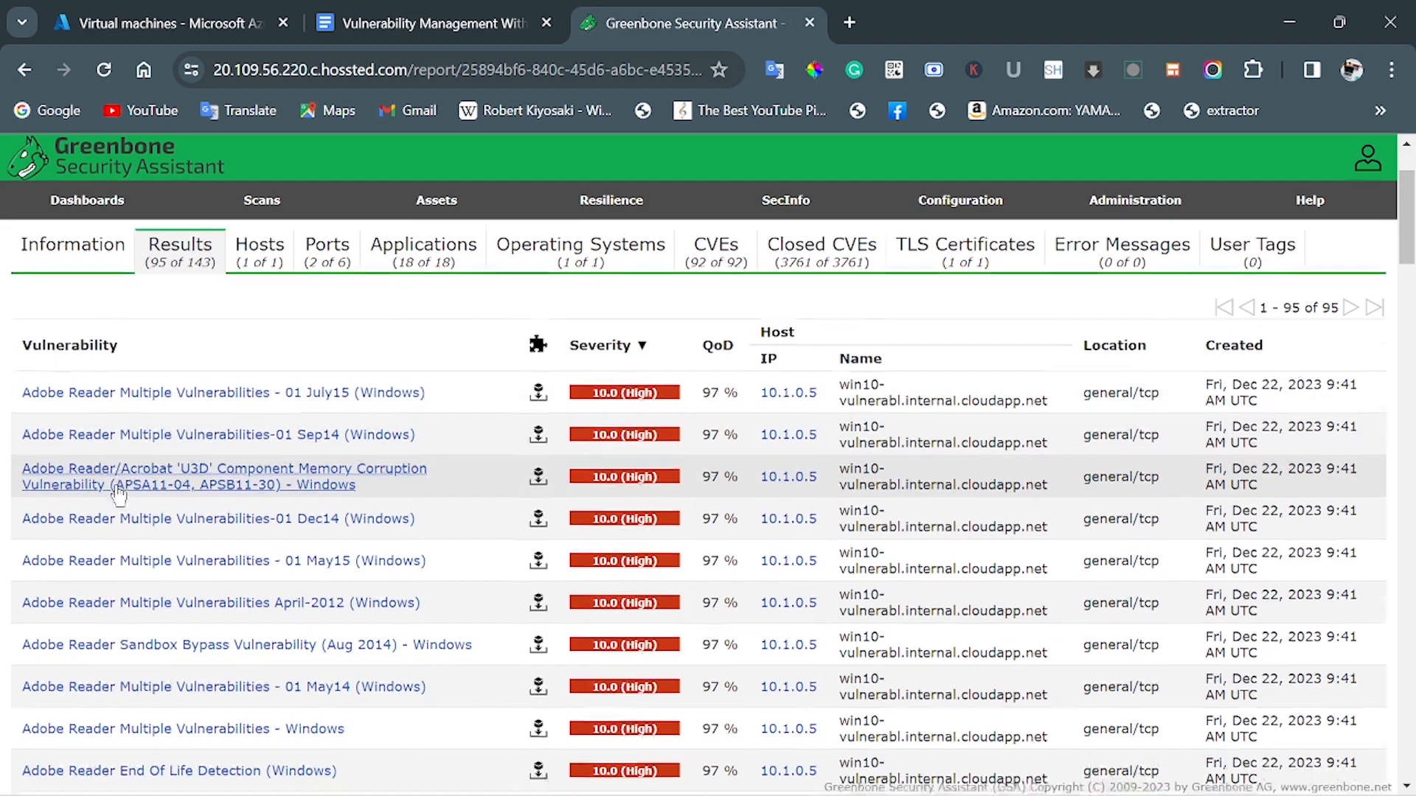
scroll(126, 479, "down", 5)
scroll(125, 485, "down", 2)
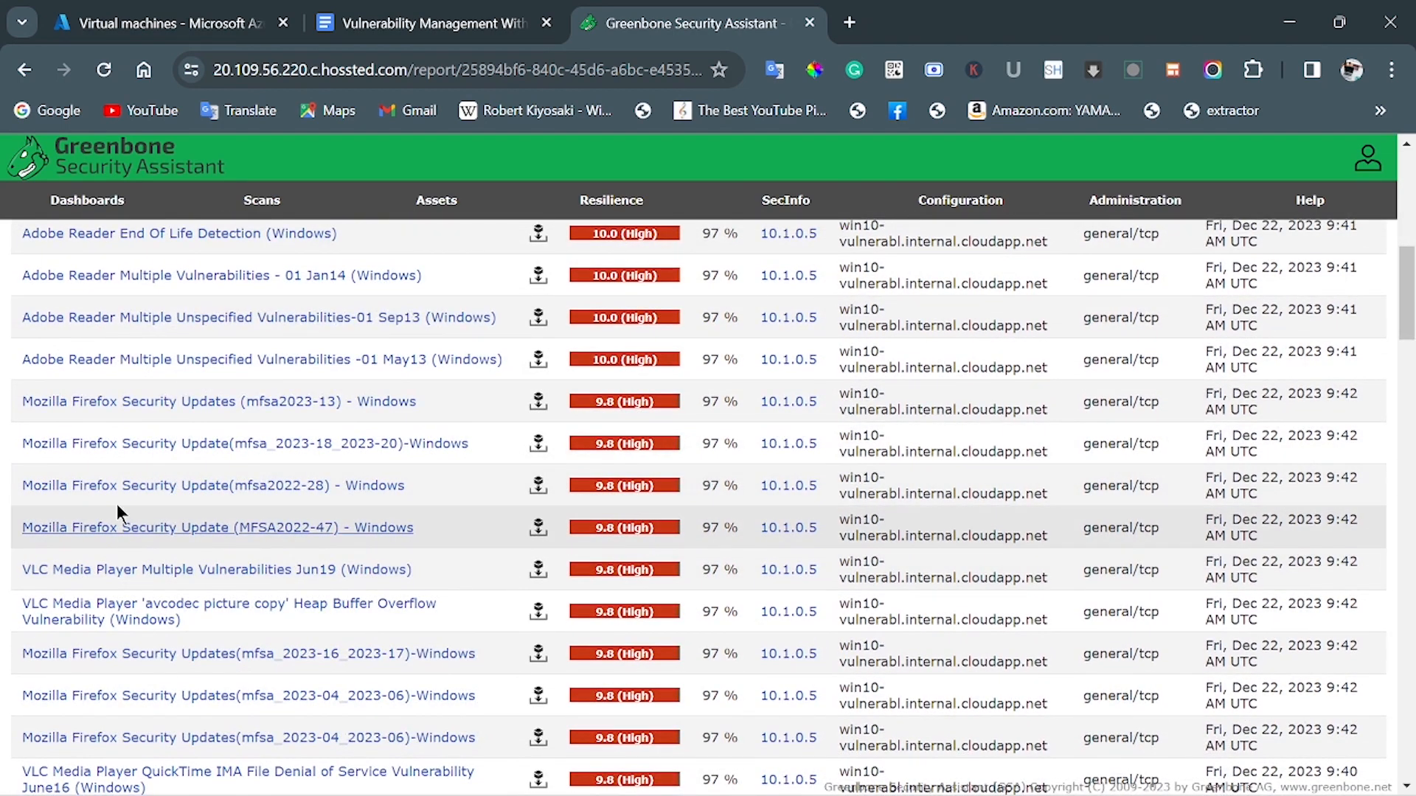
scroll(310, 509, "up", 1)
scroll(313, 508, "down", 12)
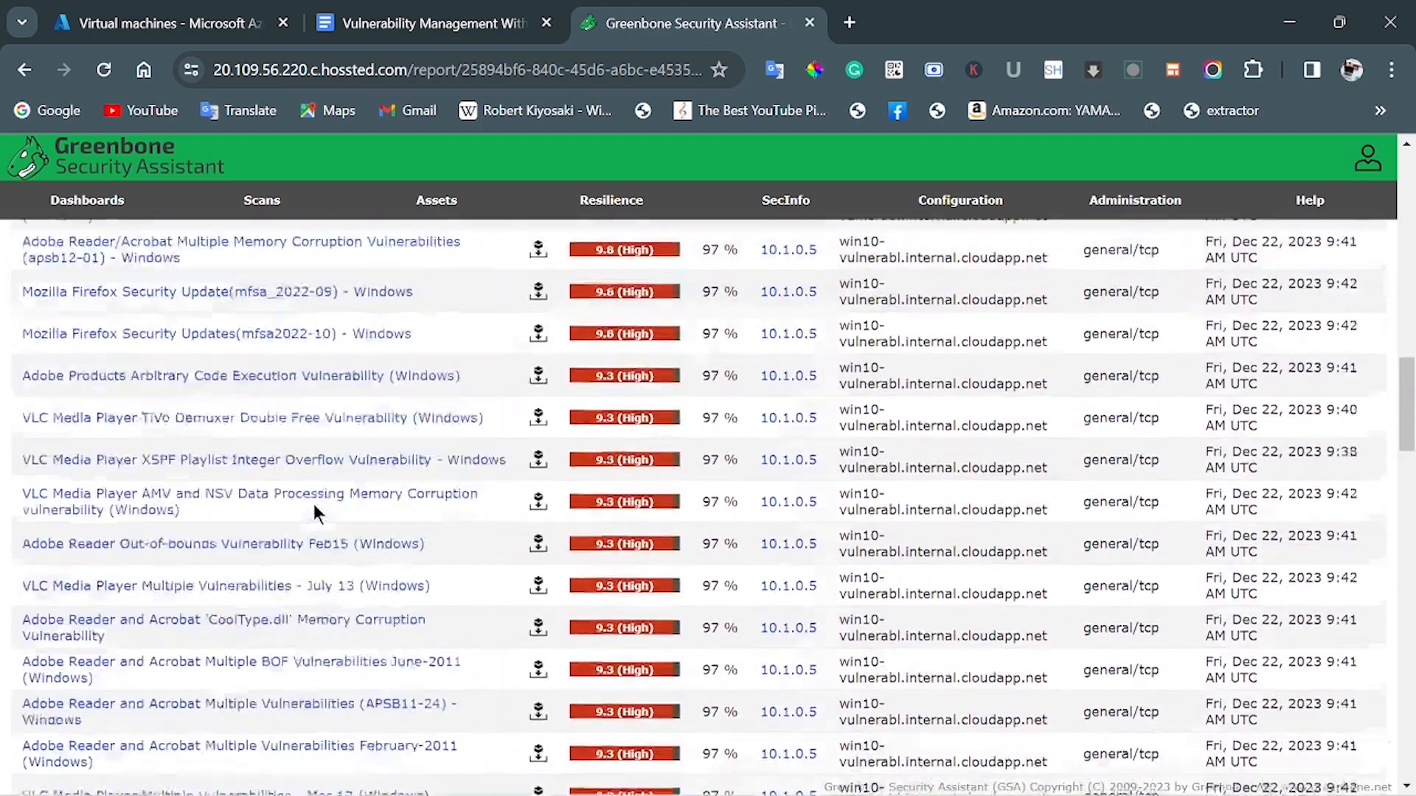
scroll(312, 503, "up", 18)
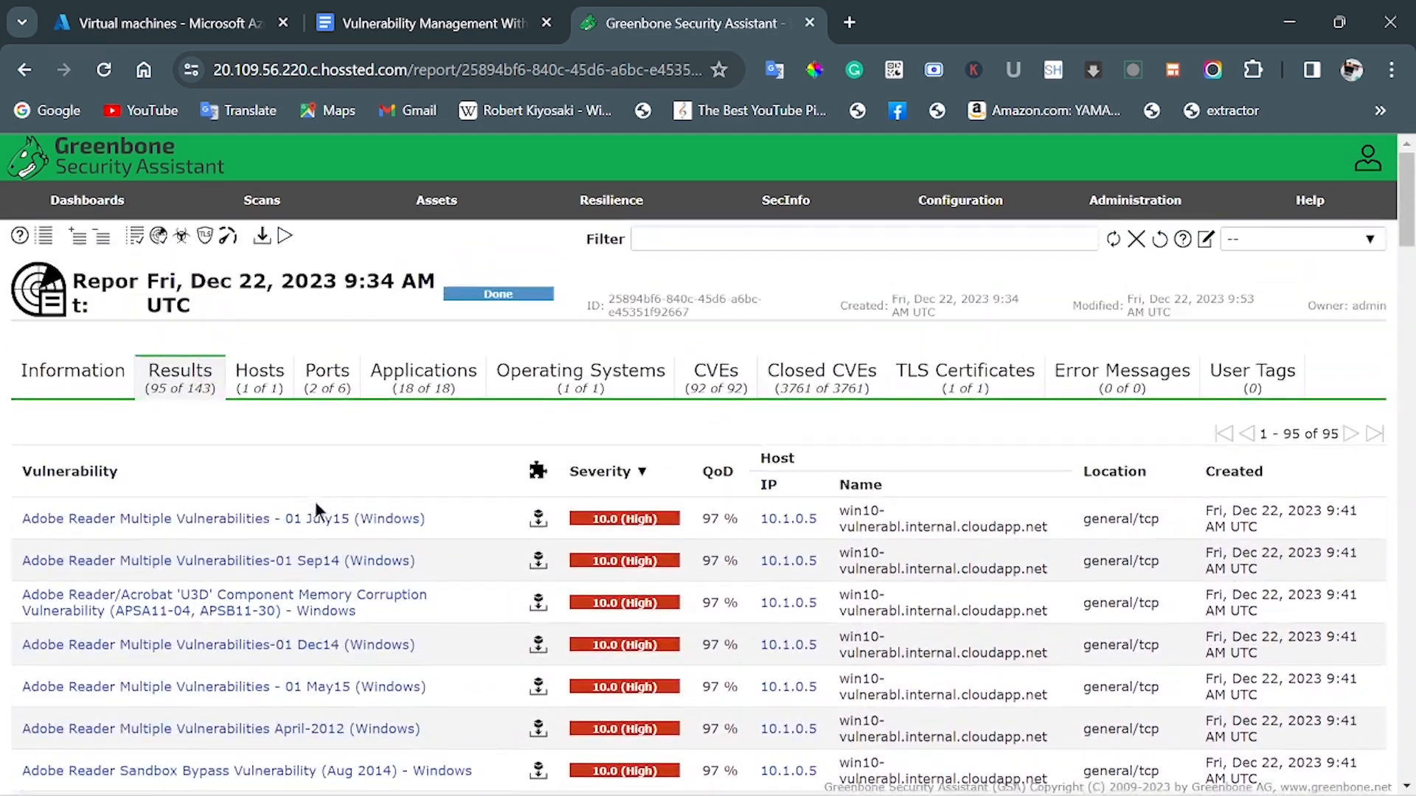
Sort the report's results by severity in descending order and remove the results filter.
left_click(639, 474)
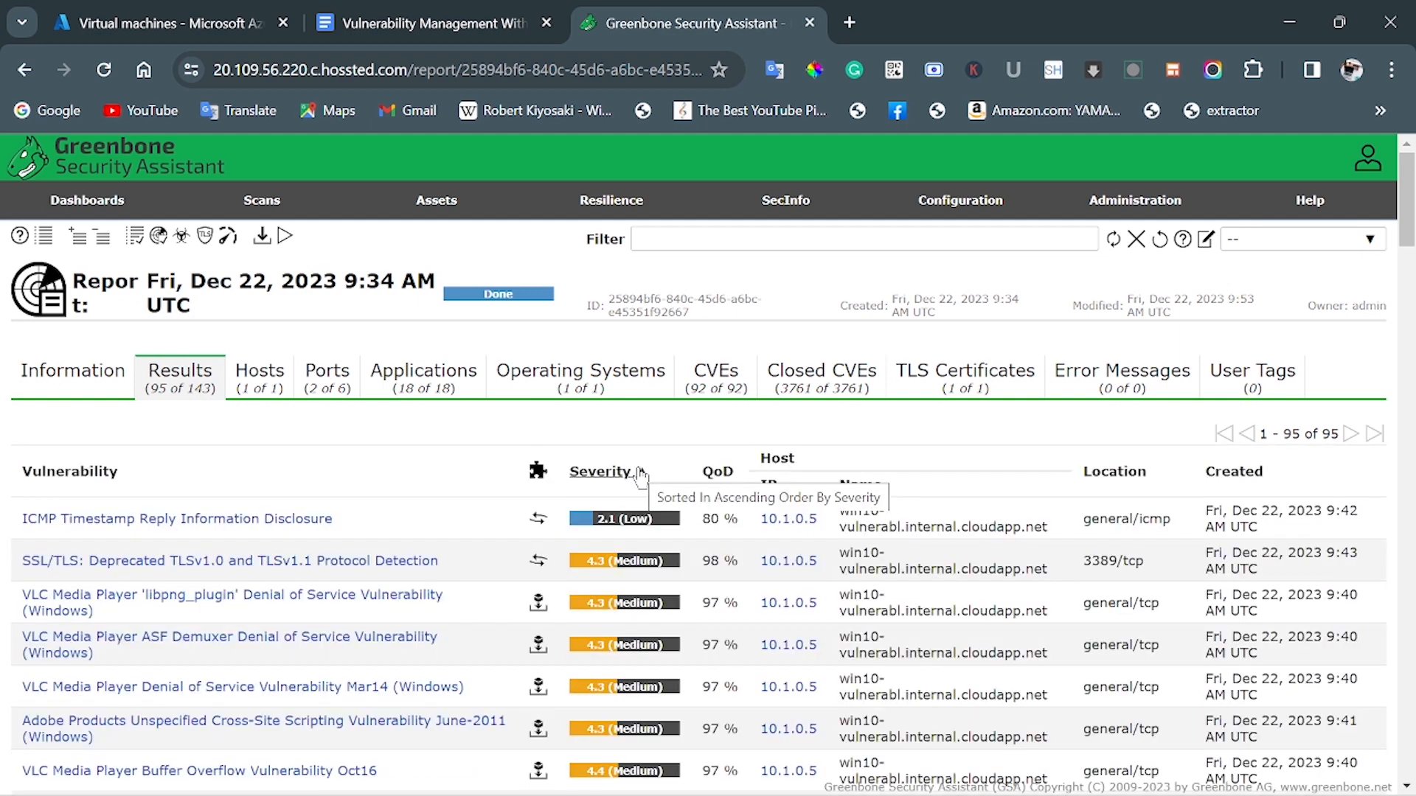
left_click(640, 473)
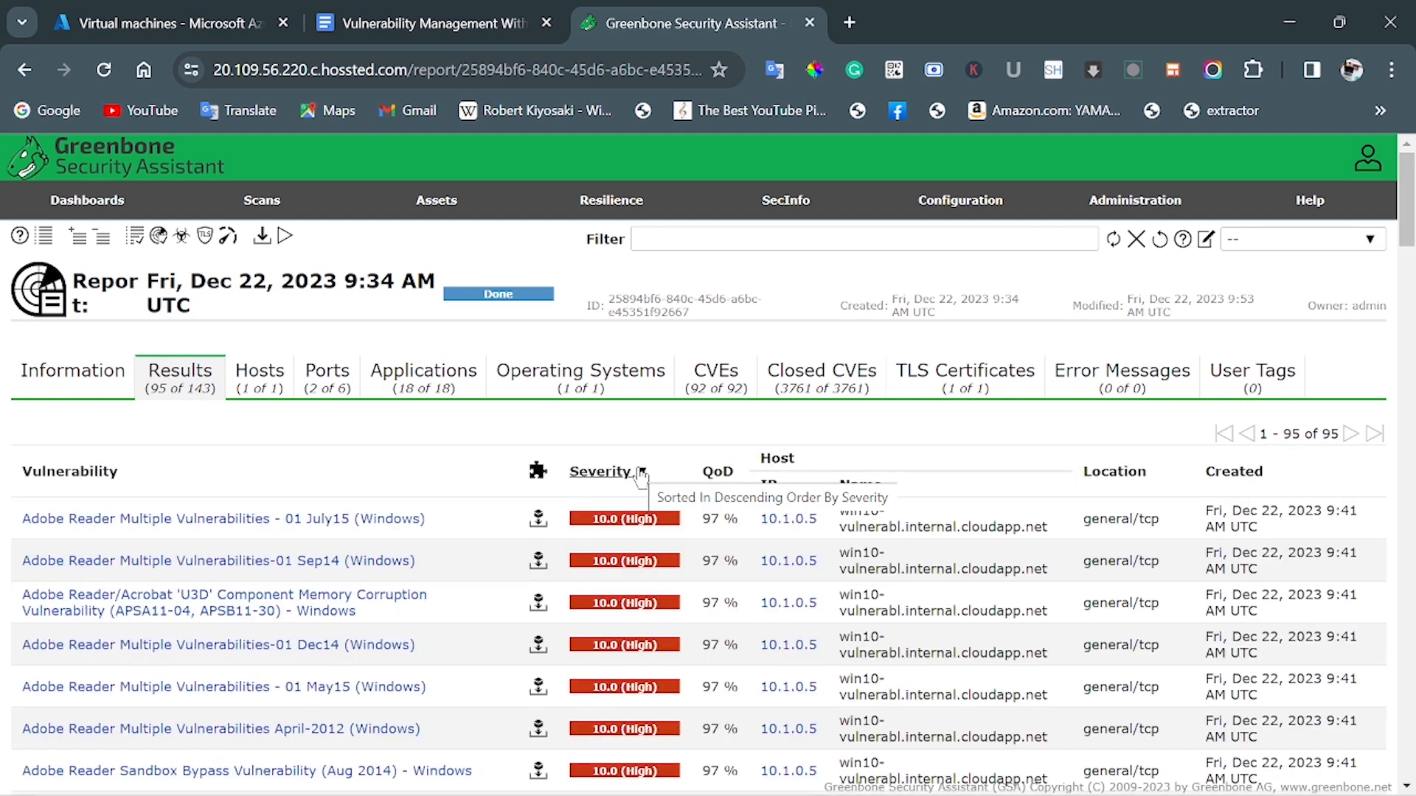
left_click(1136, 242)
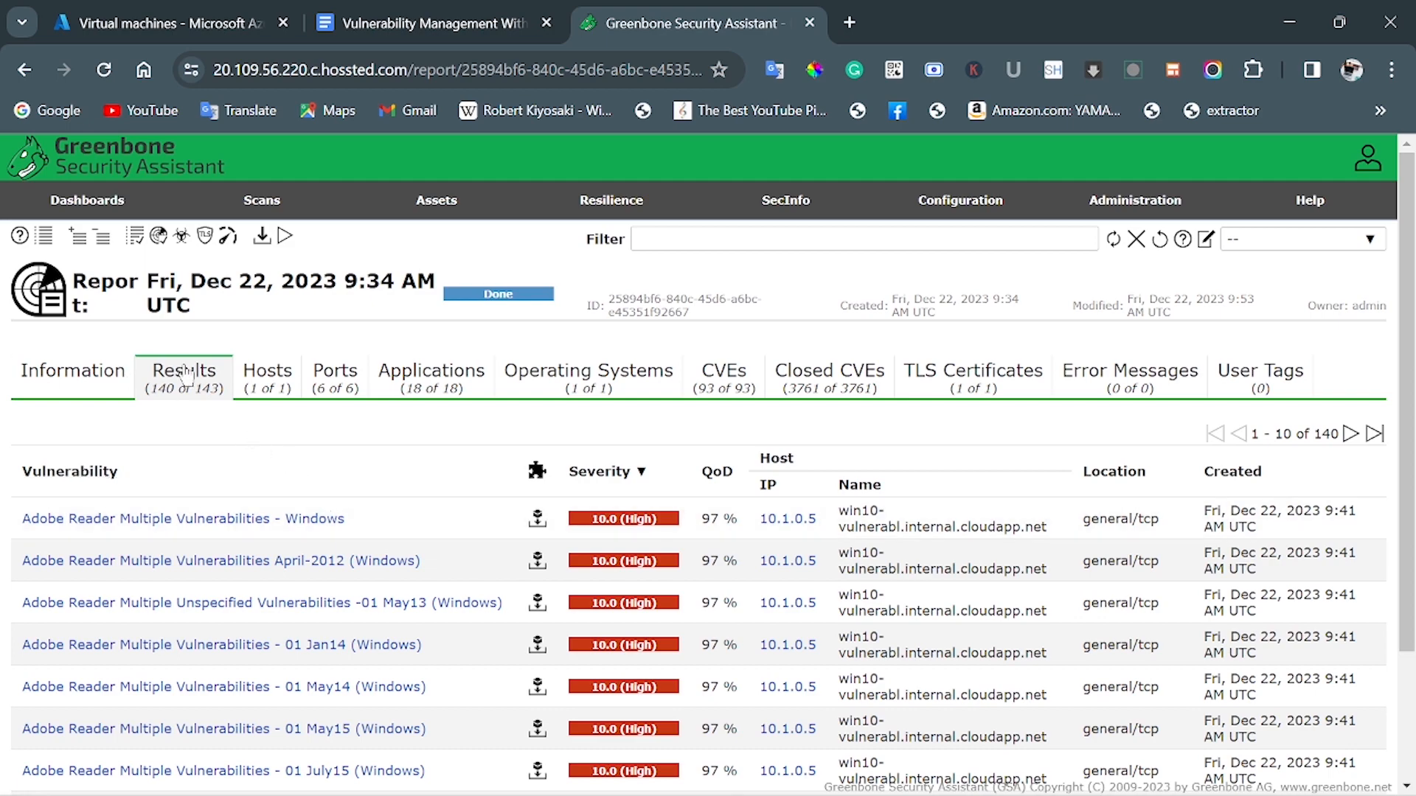
scroll(221, 442, "down", 1)
scroll(237, 459, "up", 1)
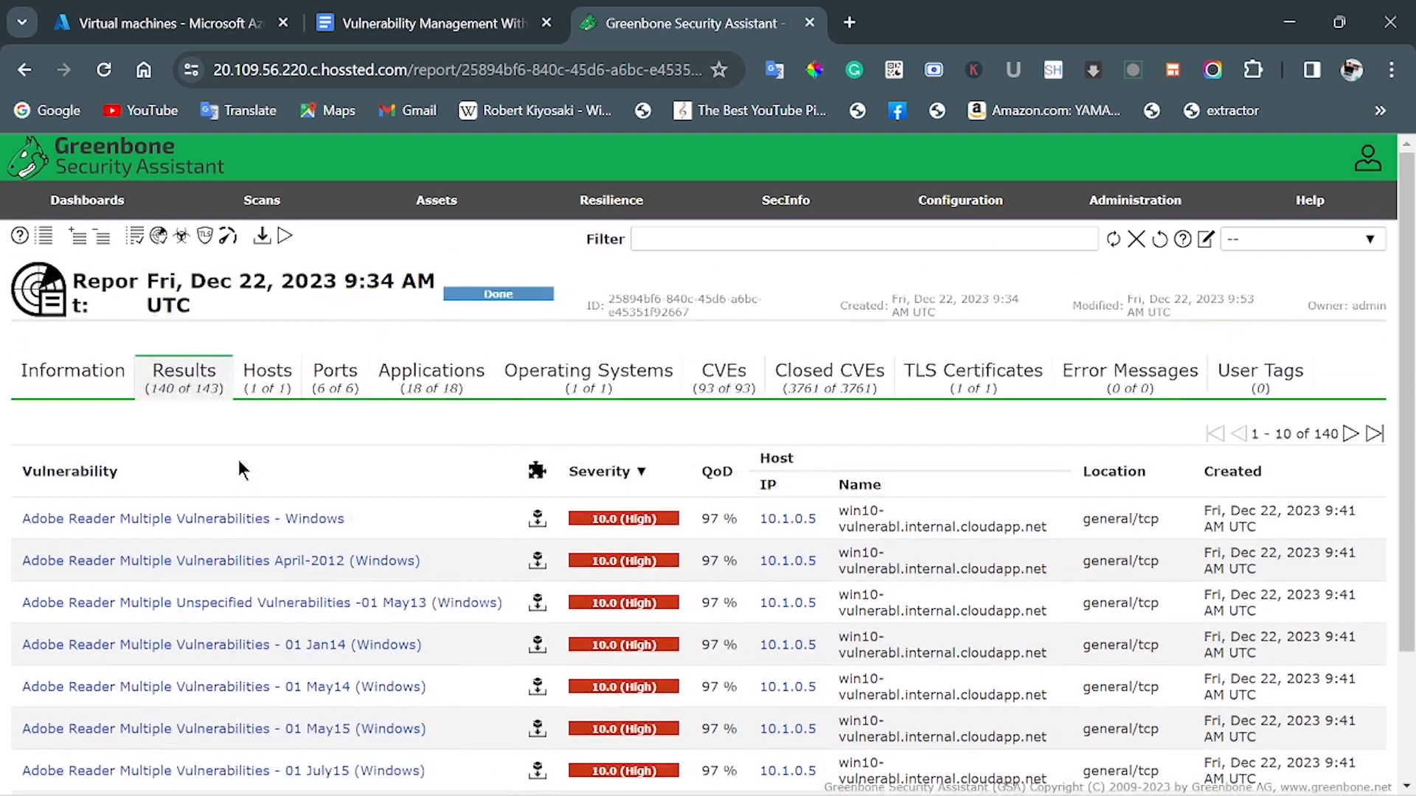
Expand the Adobe Reader Multiple Vulnerabilities - Windows result and read its summary, detection details and references.
left_click(214, 502)
scroll(331, 576, "down", 6)
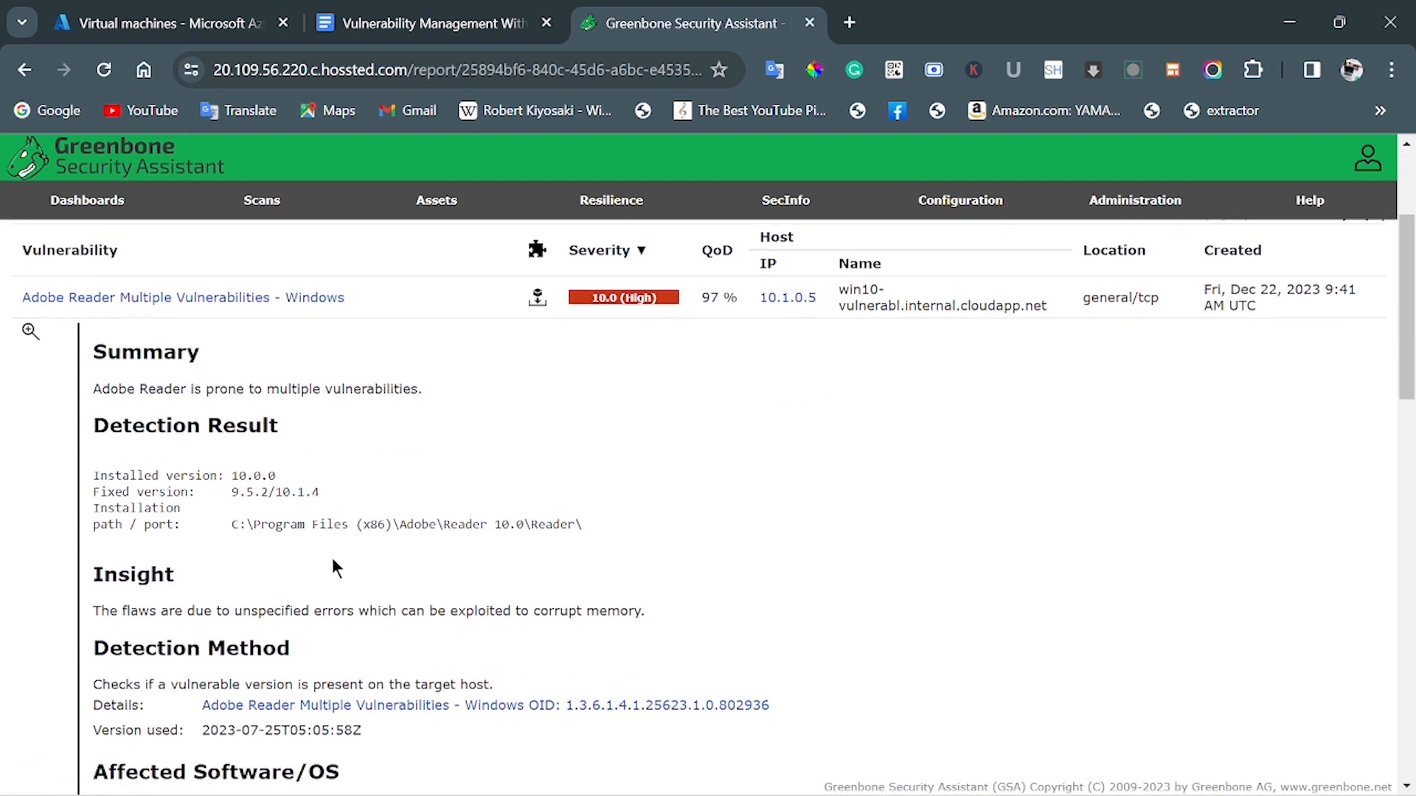
scroll(332, 555, "up", 3)
scroll(521, 458, "down", 9)
scroll(525, 468, "down", 5)
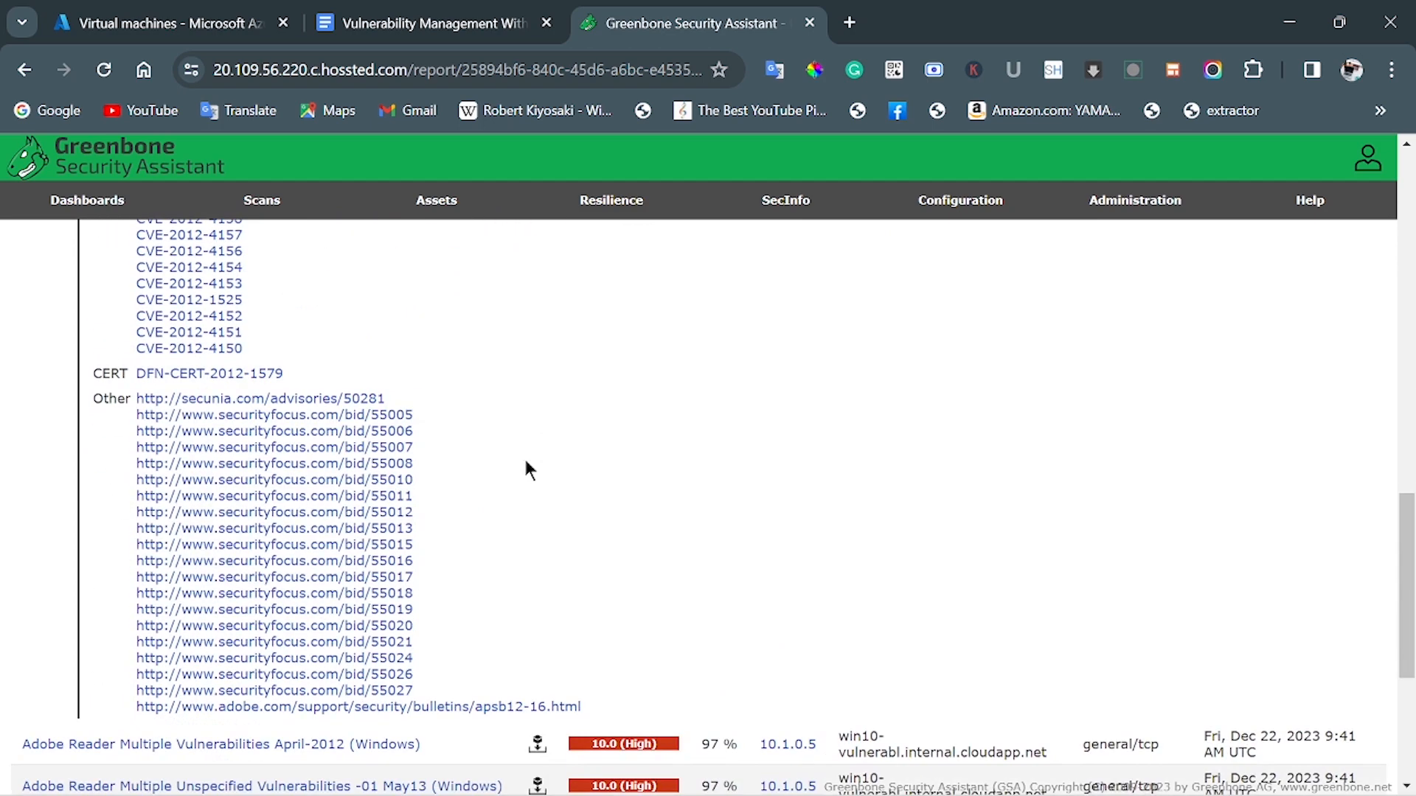
scroll(525, 468, "up", 13)
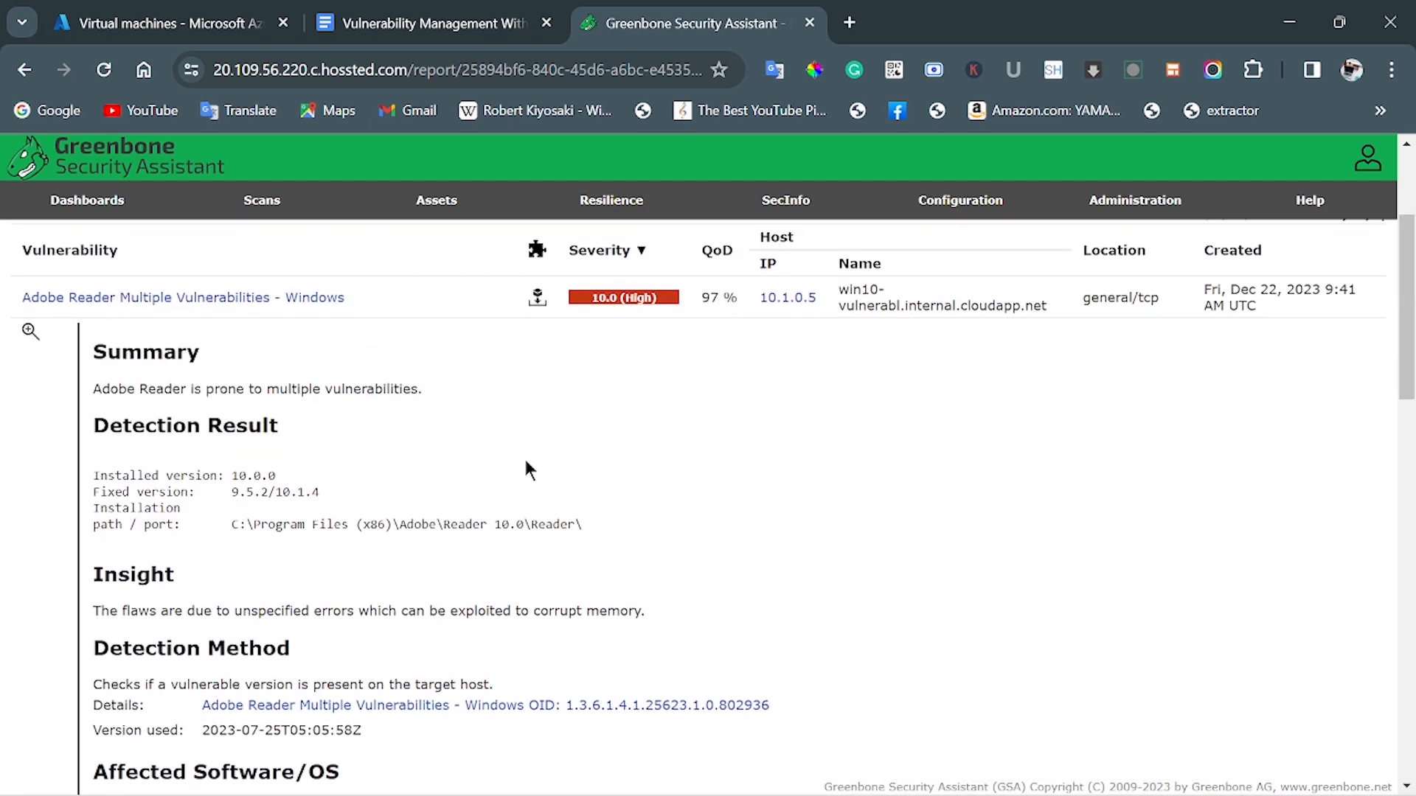
scroll(525, 469, "up", 3)
Review the report's hosts, ports, applications and operating systems for the scanned VM.
left_click(253, 394)
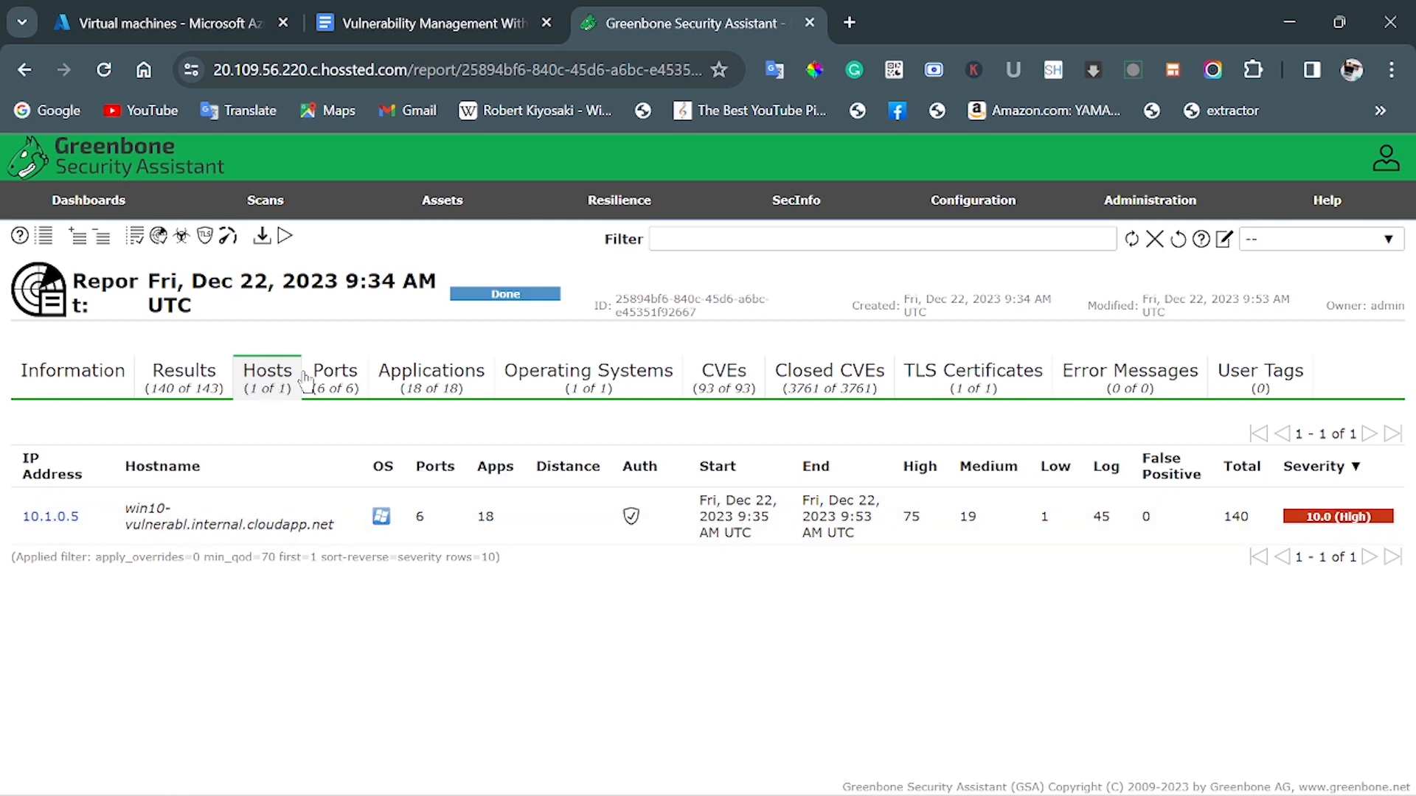
left_click(329, 380)
left_click(418, 390)
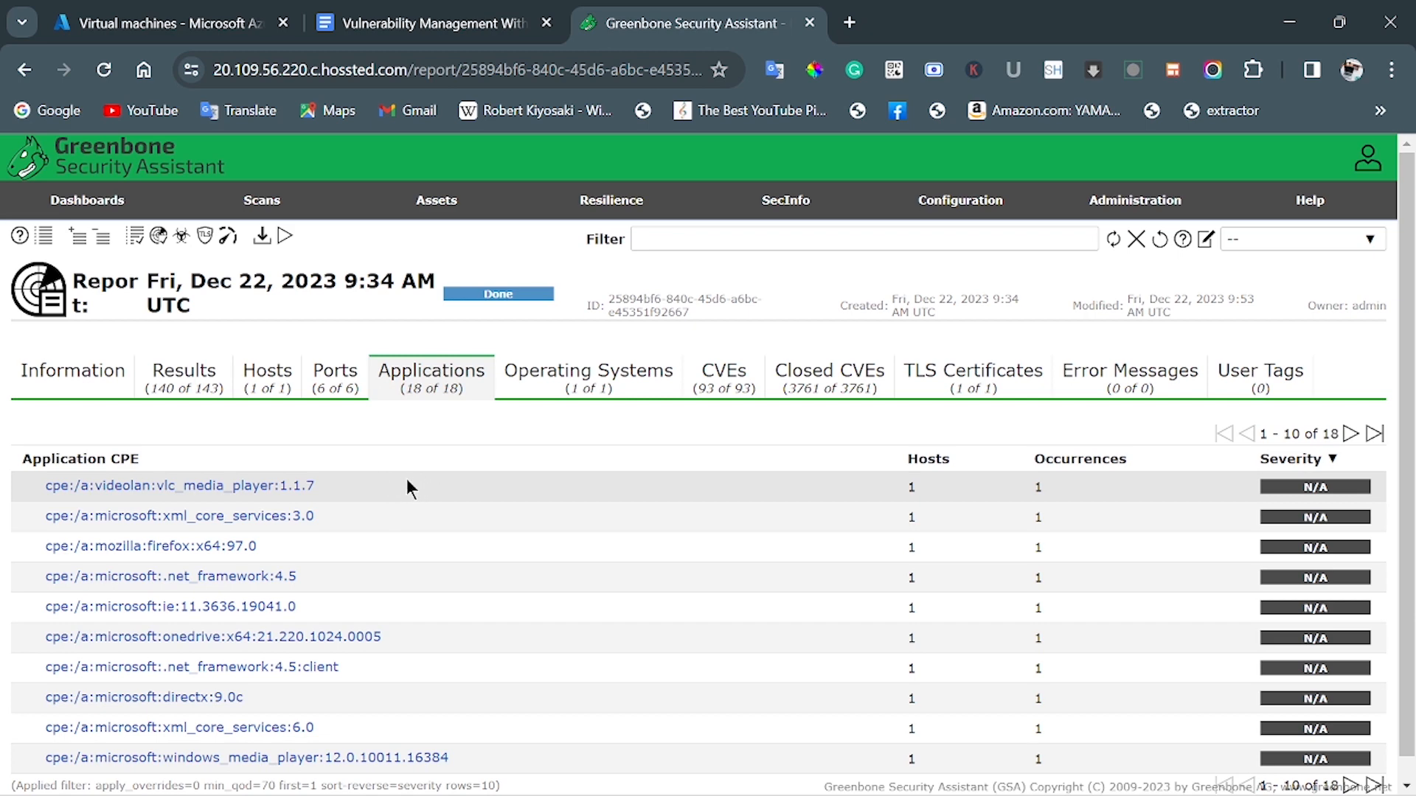
scroll(398, 515, "down", 1)
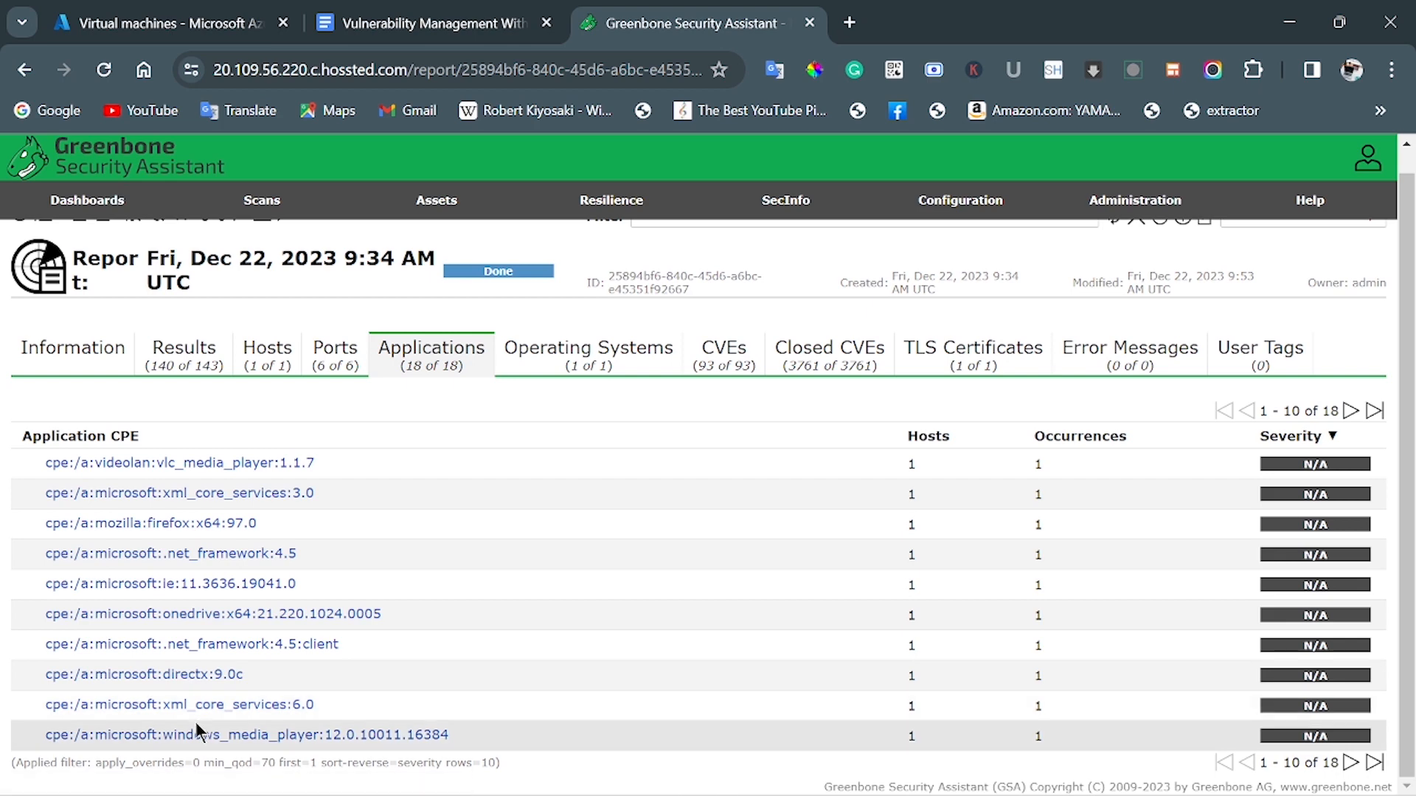
left_click(582, 354)
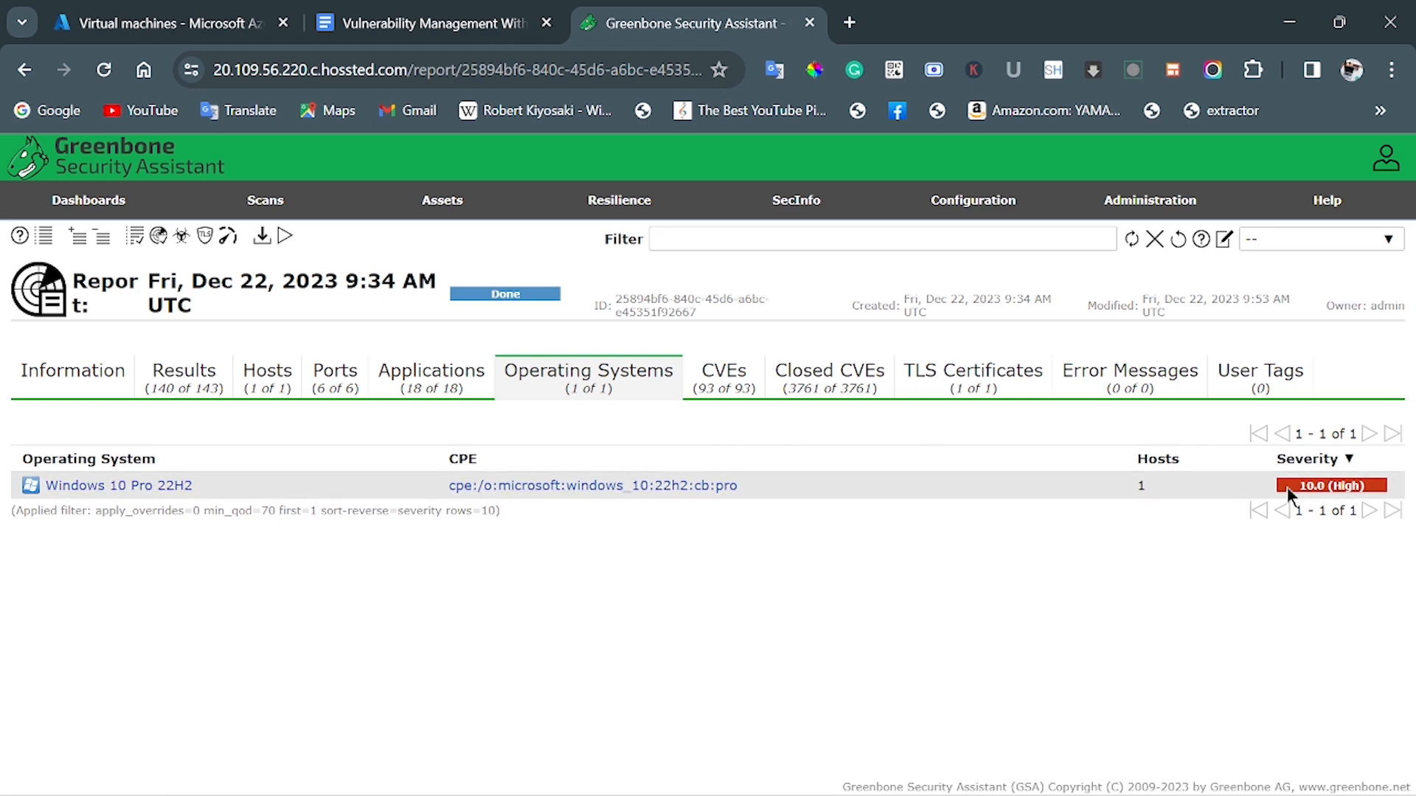
Look through the report's CVEs, closed CVEs, TLS certificates, error messages and general information, ending on the vulnerability results.
left_click(711, 391)
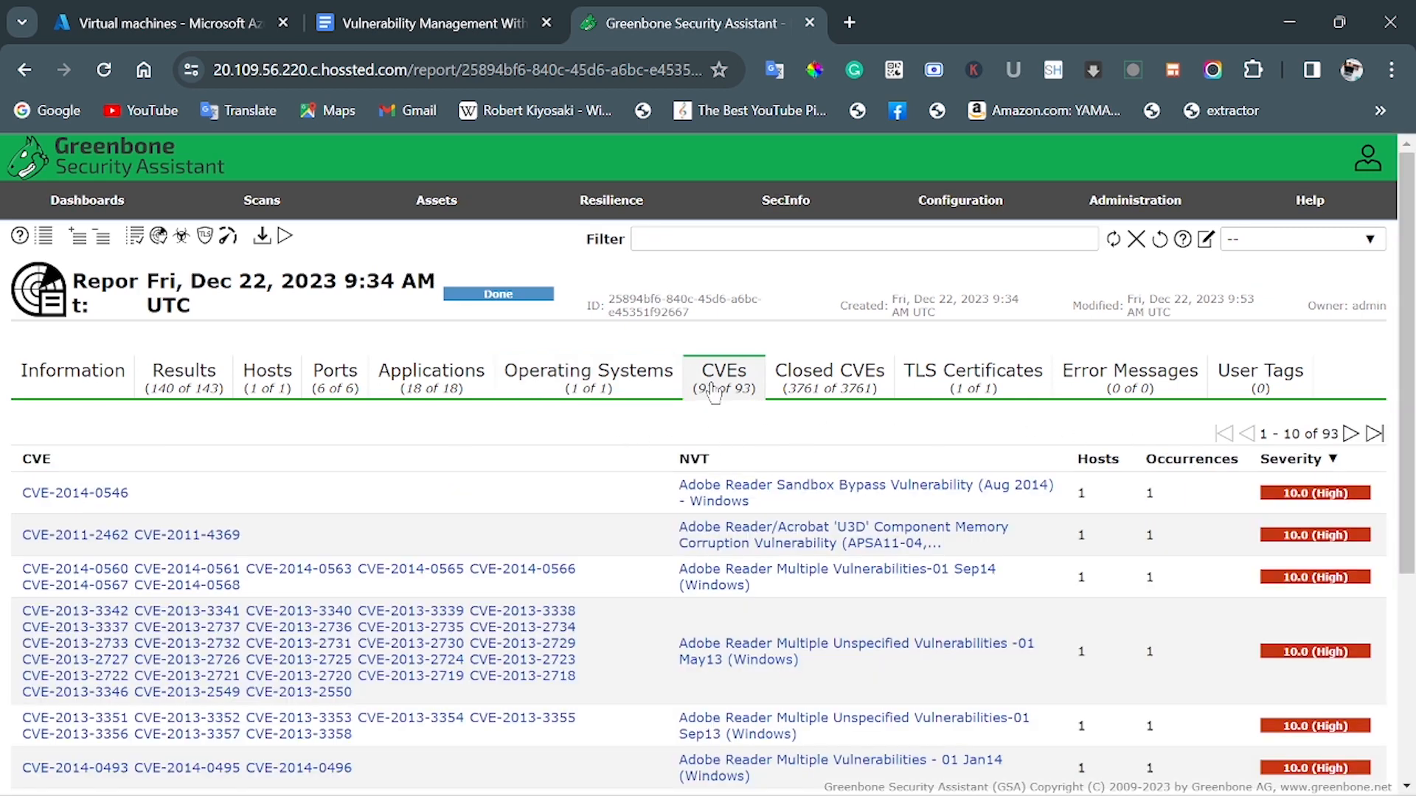
left_click(826, 391)
left_click(944, 402)
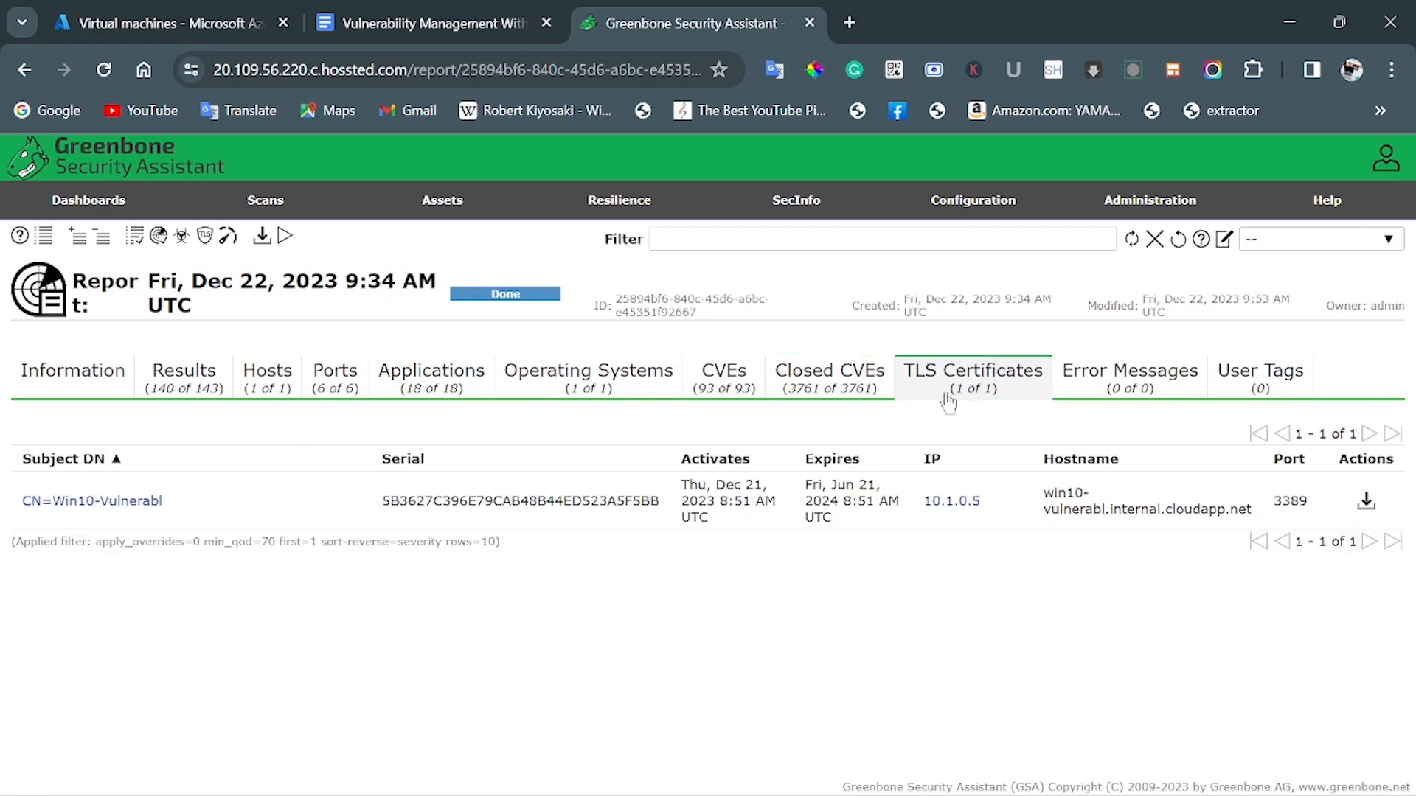
left_click(1112, 393)
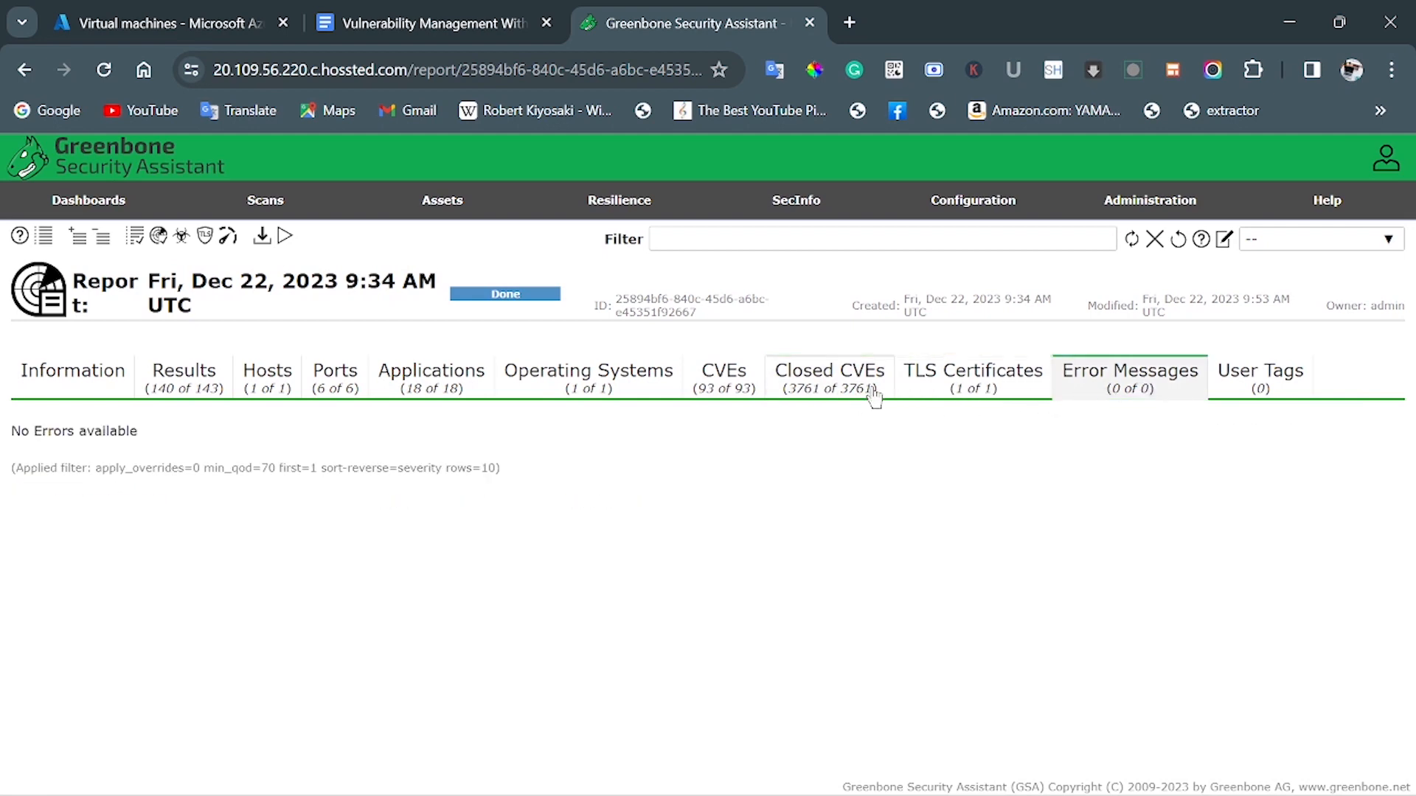
left_click(869, 390)
left_click(525, 387)
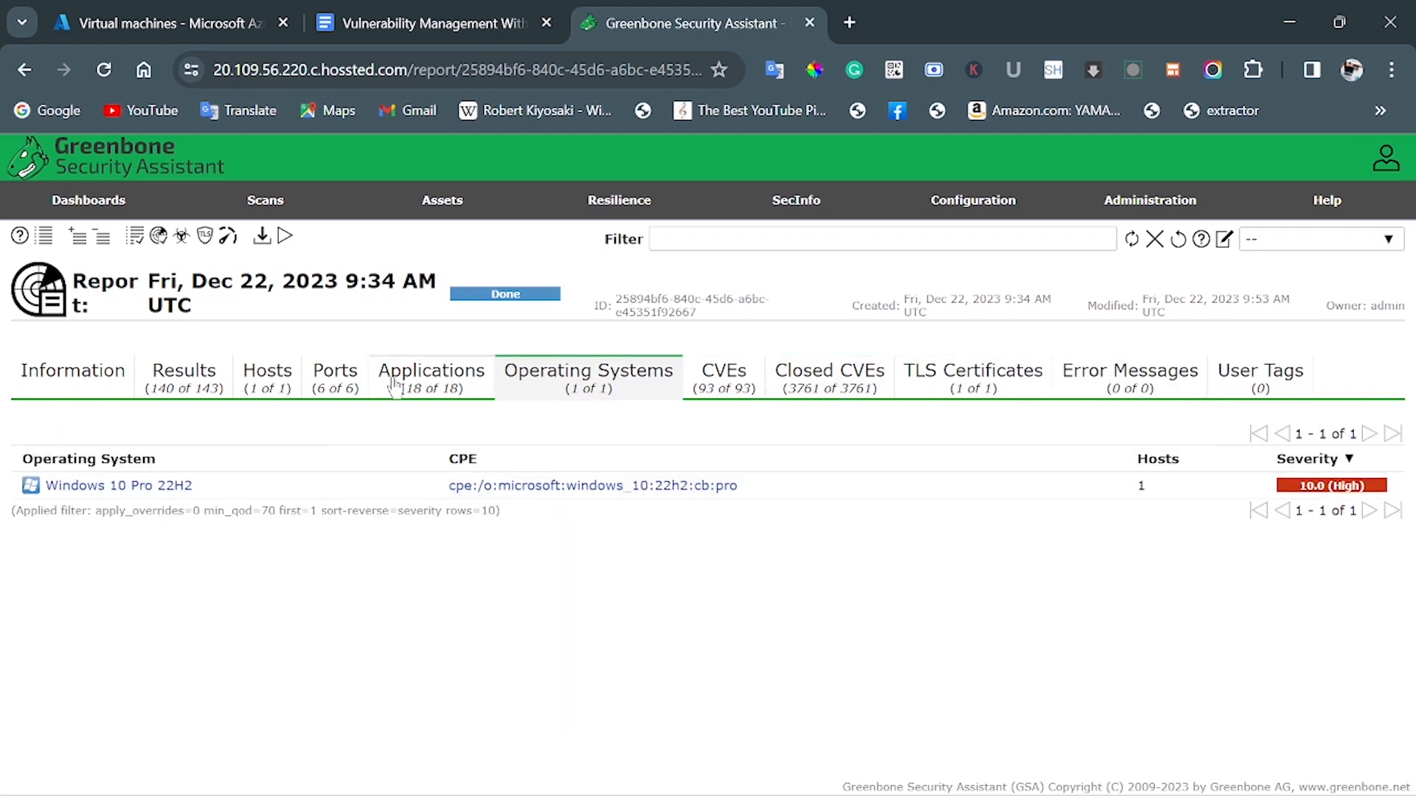
left_click(79, 388)
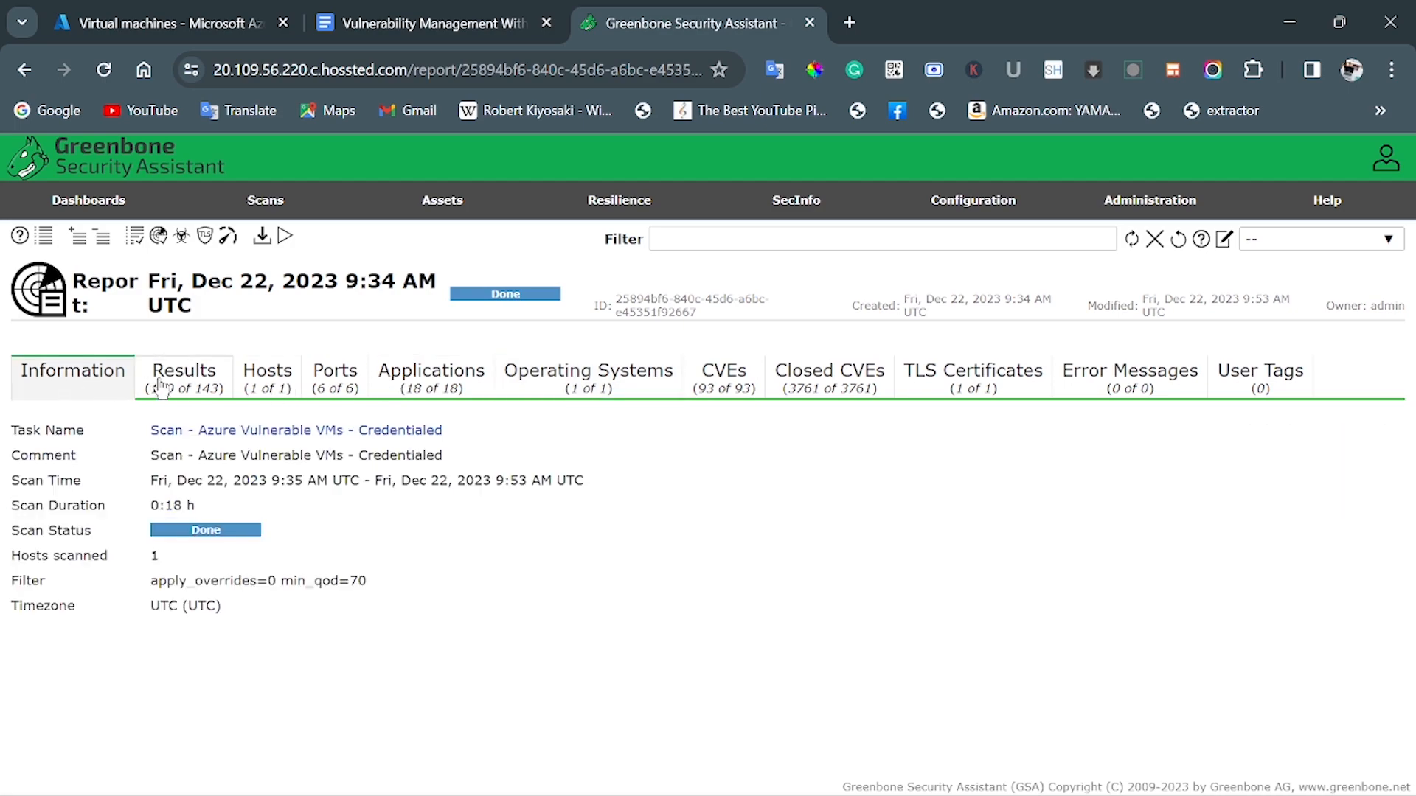
left_click(186, 391)
scroll(494, 496, "down", 2)
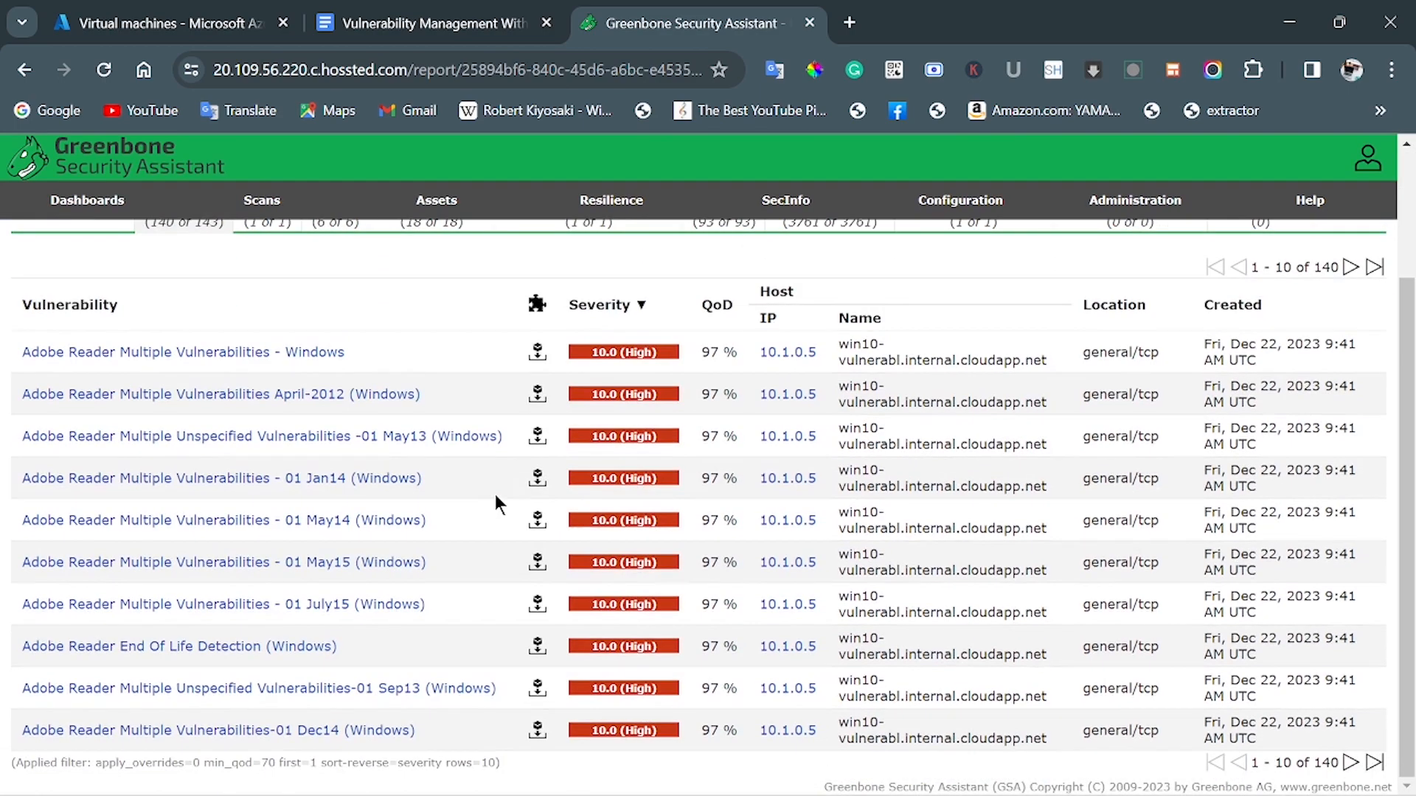
scroll(494, 503, "up", 2)
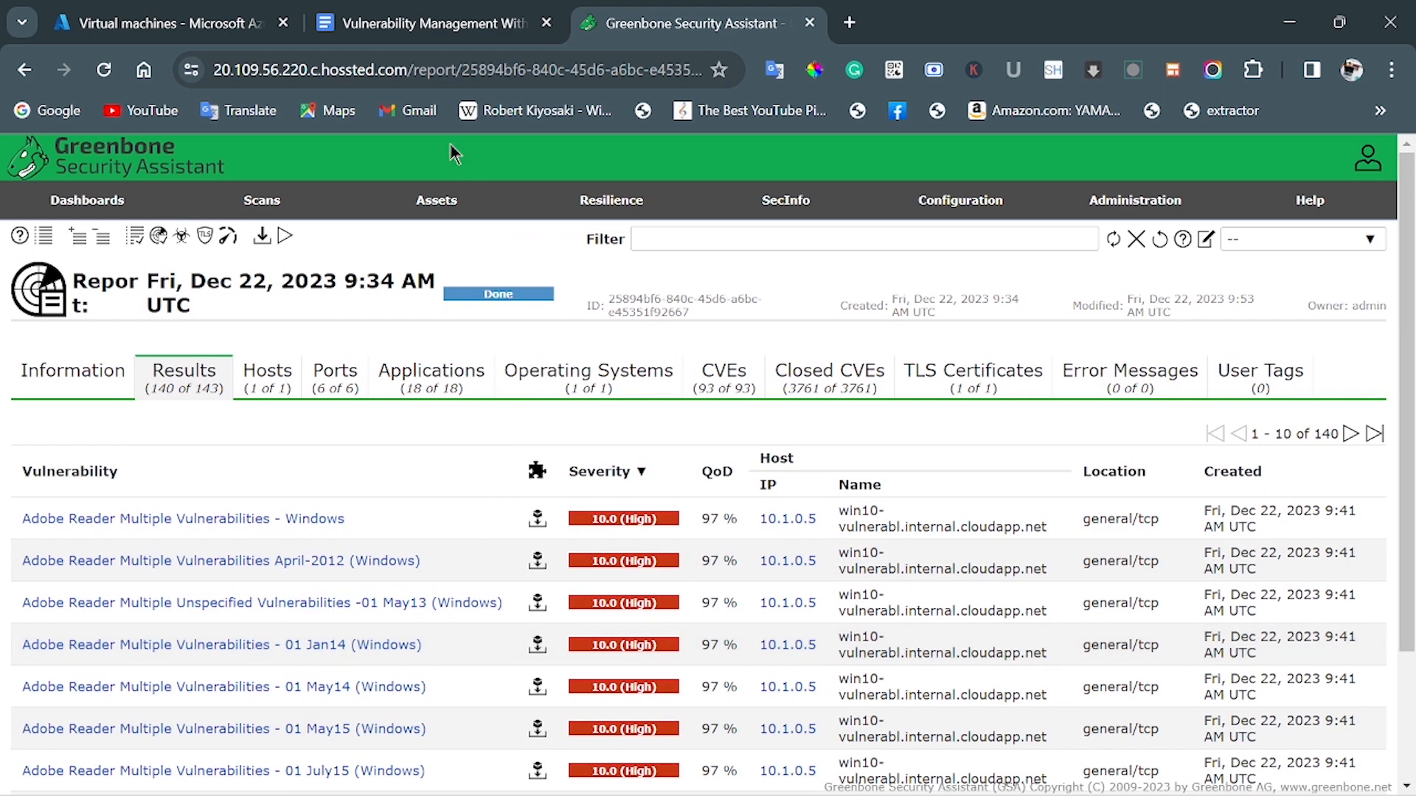
Read the Remediate Vulnerabilities instructions in the Google Docs checklist, rechecking the Greenbone results along the way.
left_click(440, 30)
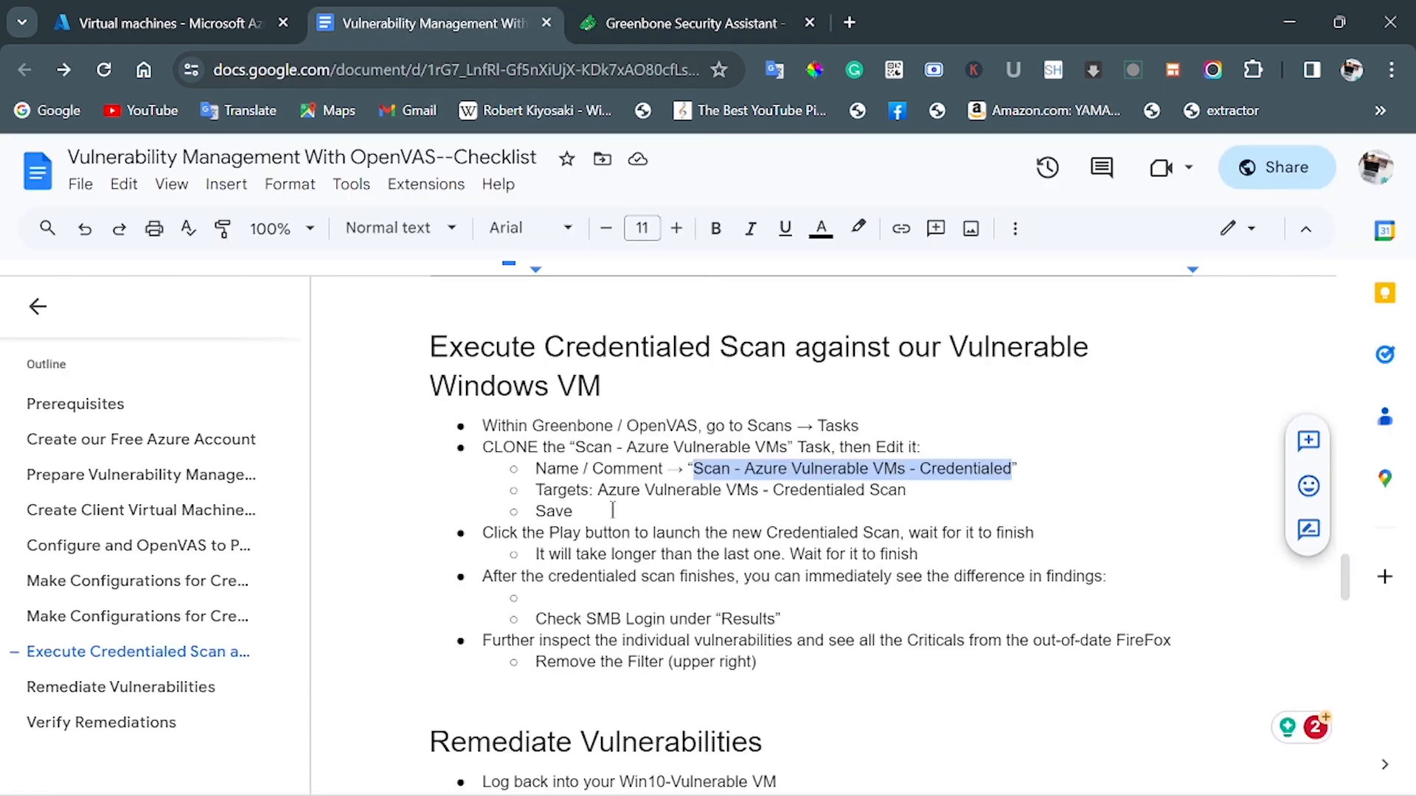
scroll(579, 494, "down", 3)
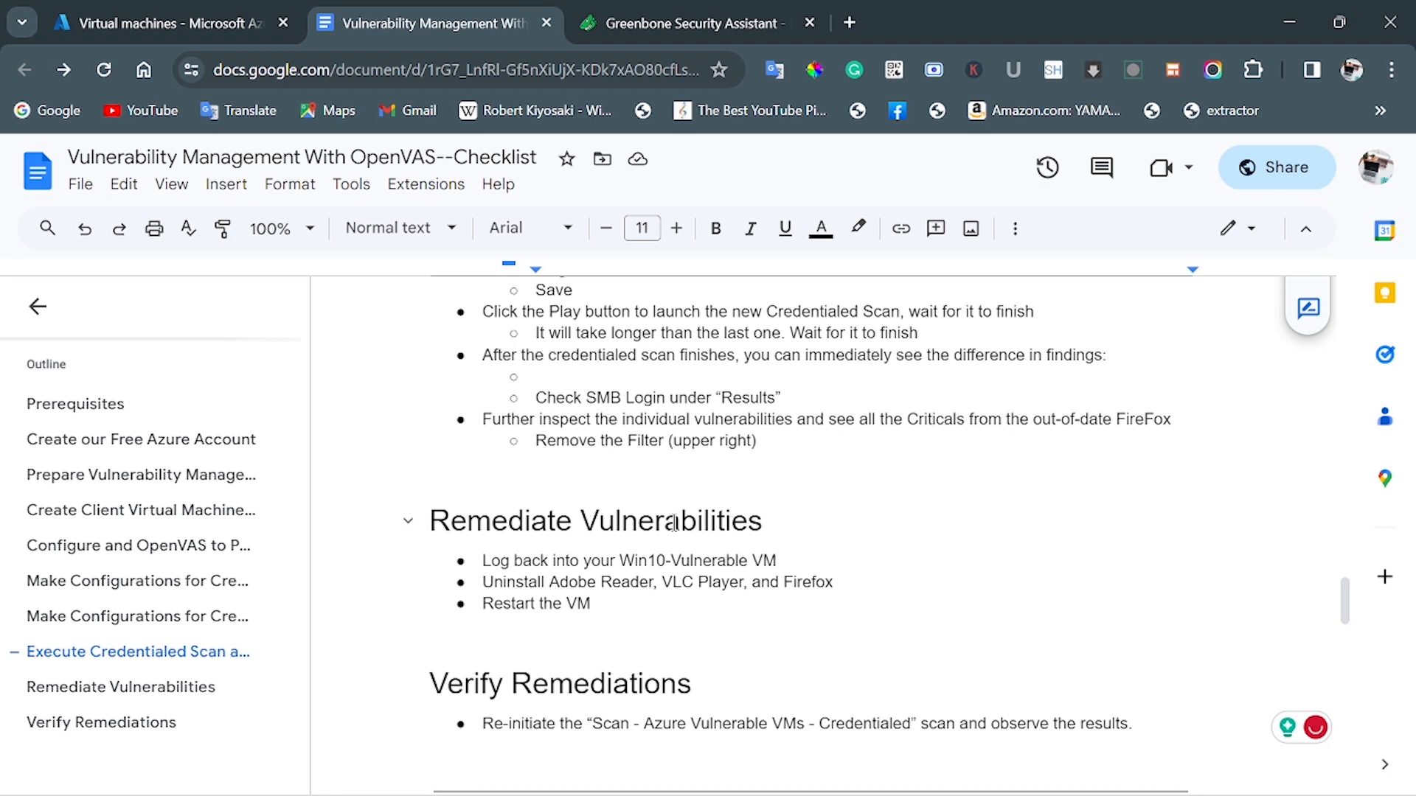
left_click(634, 26)
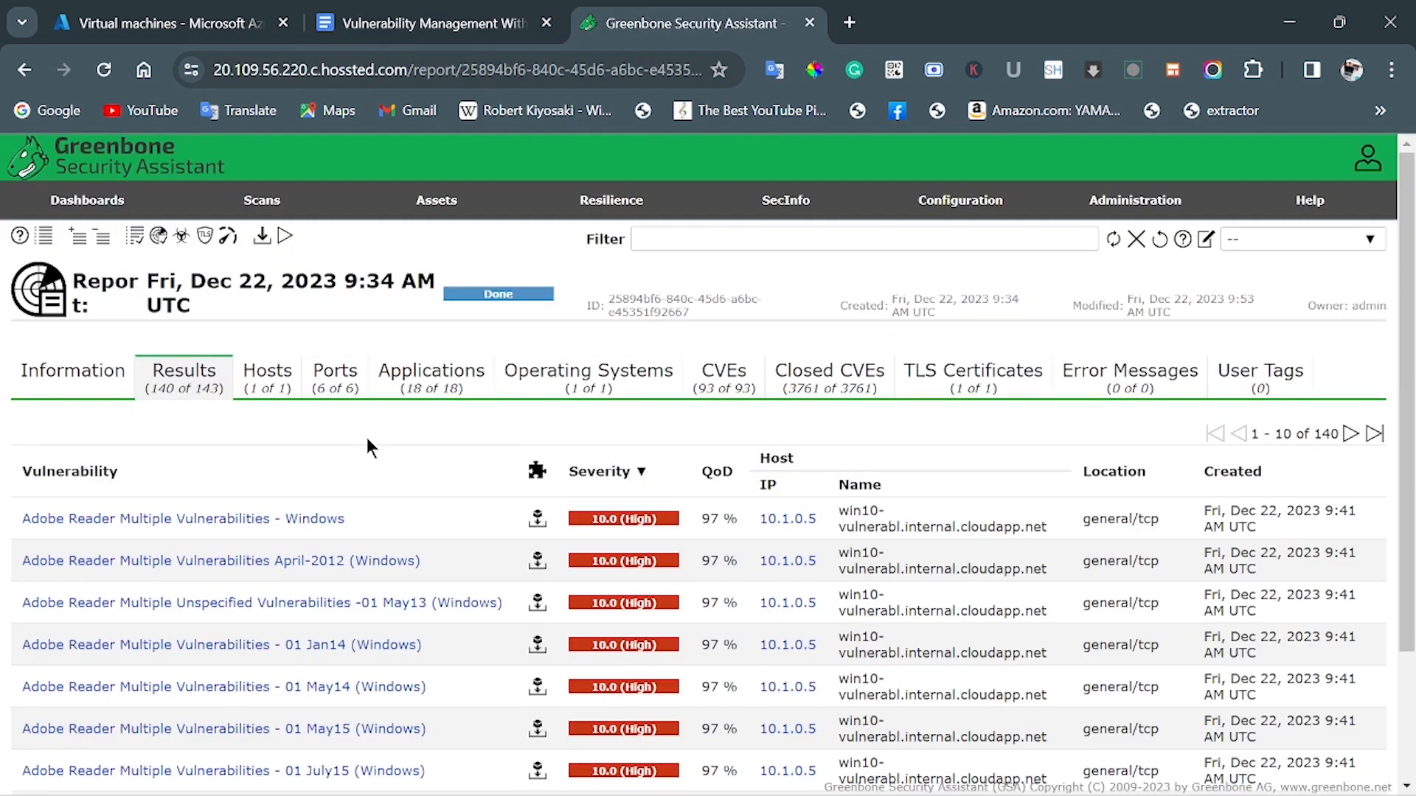
scroll(347, 441, "down", 2)
scroll(347, 441, "up", 2)
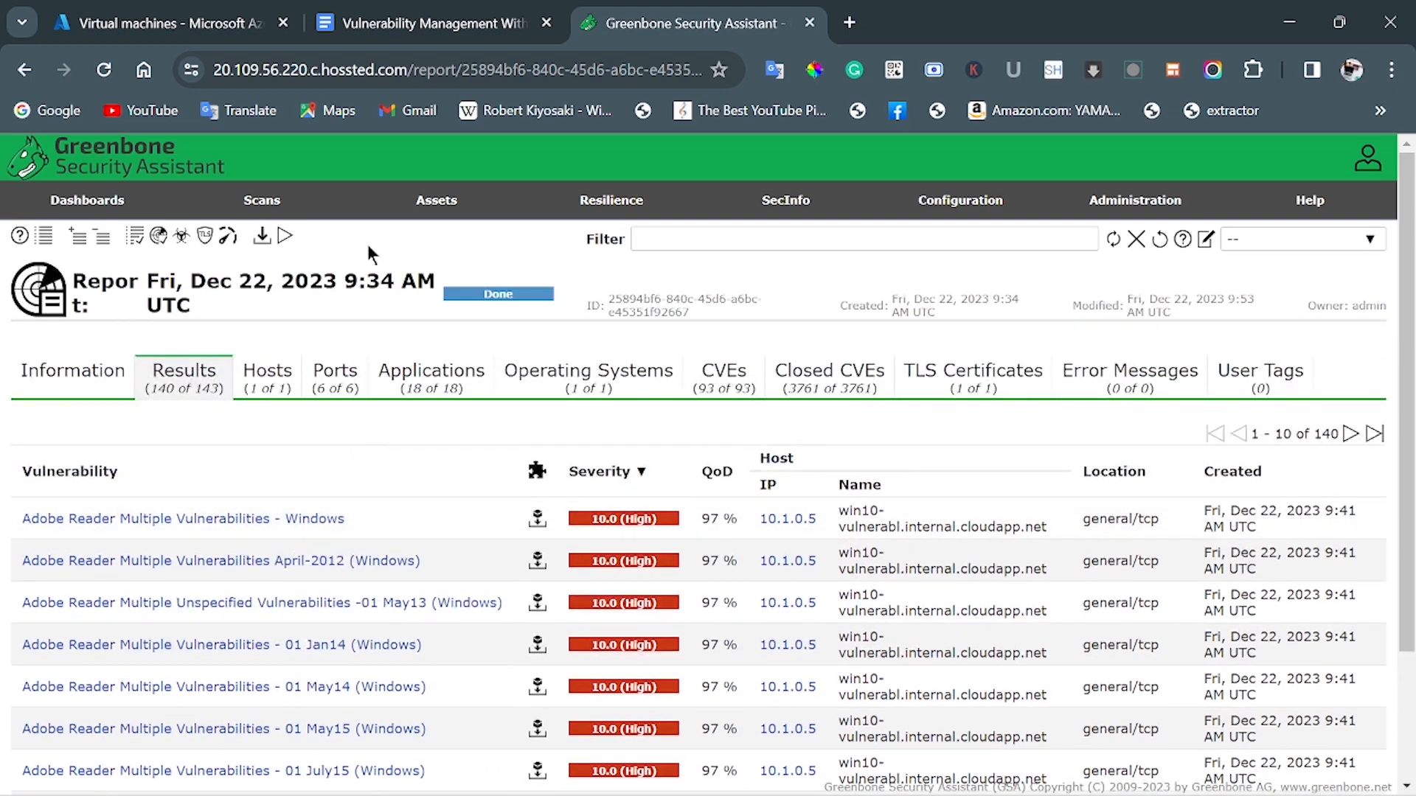
left_click(416, 24)
scroll(614, 466, "down", 1)
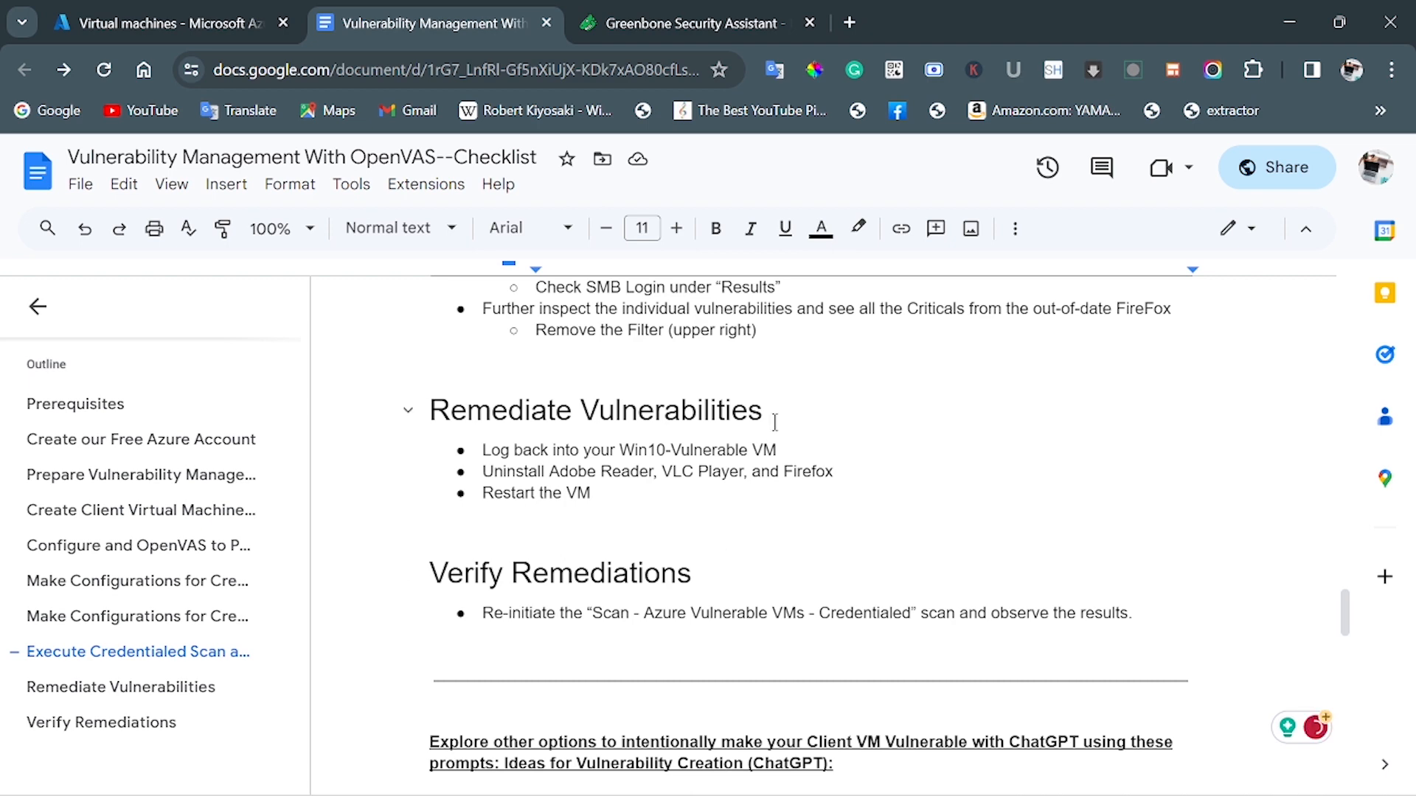
Switch to the Windows 10 VM's remote desktop session and open Programs and Features through Control Panel.
mouse_move(844, 795)
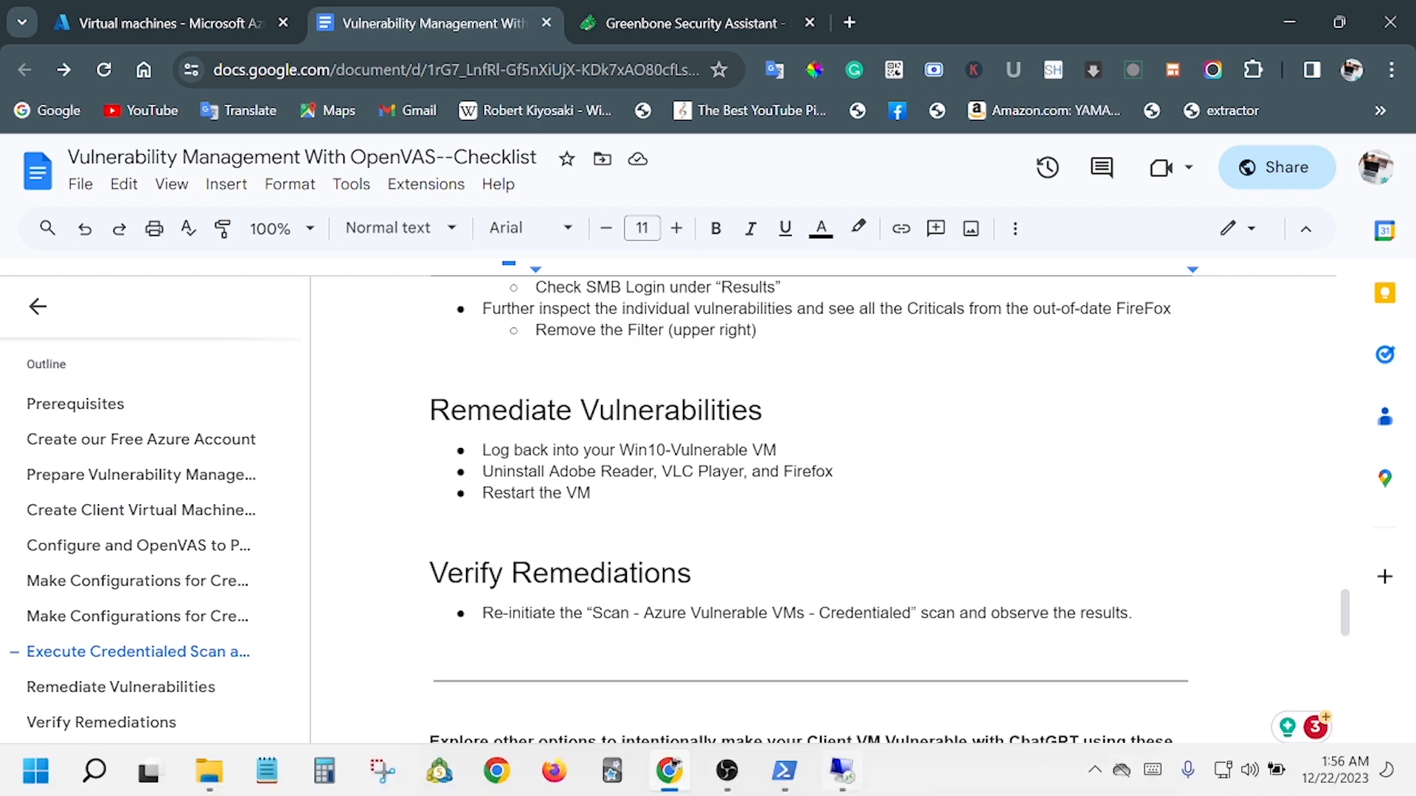
left_click(839, 770)
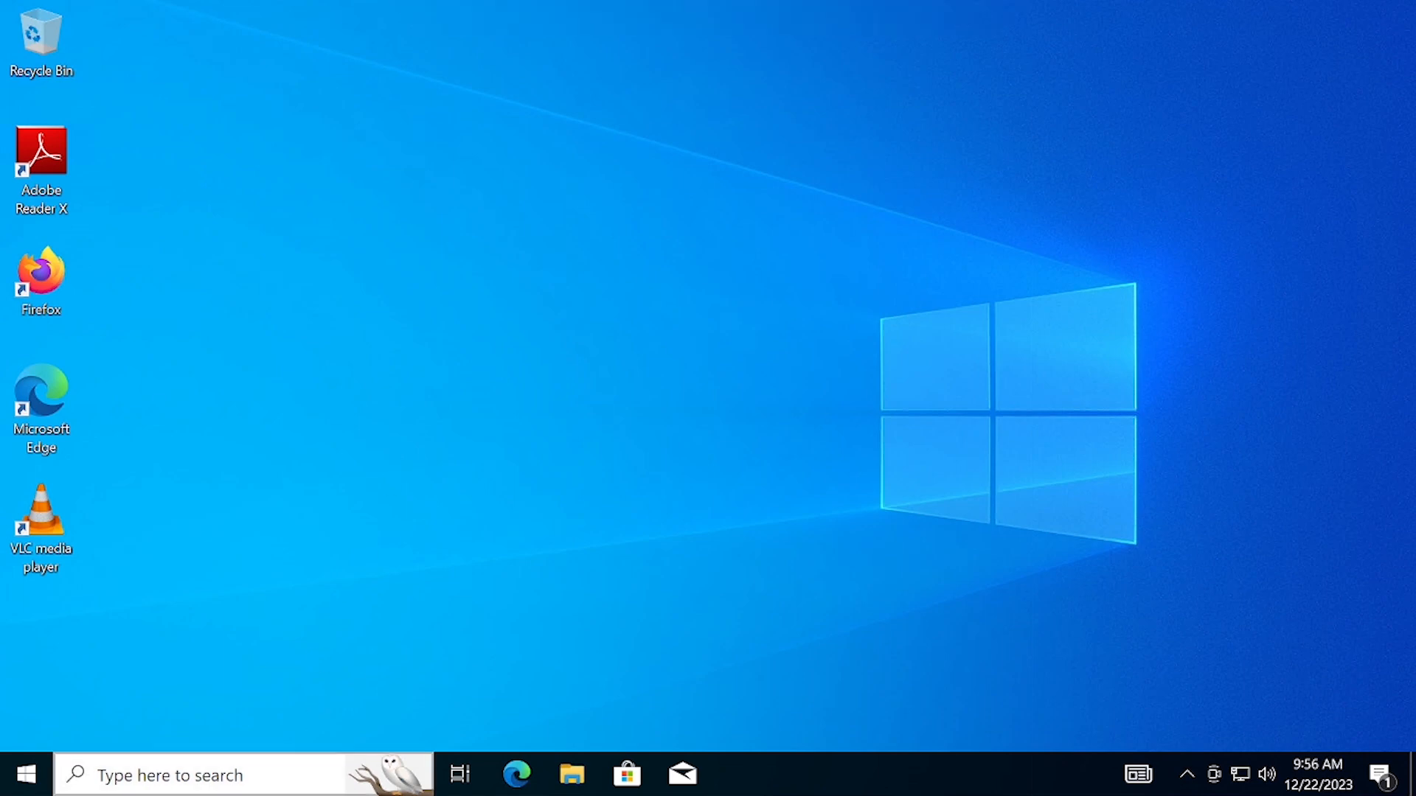
left_click(271, 779)
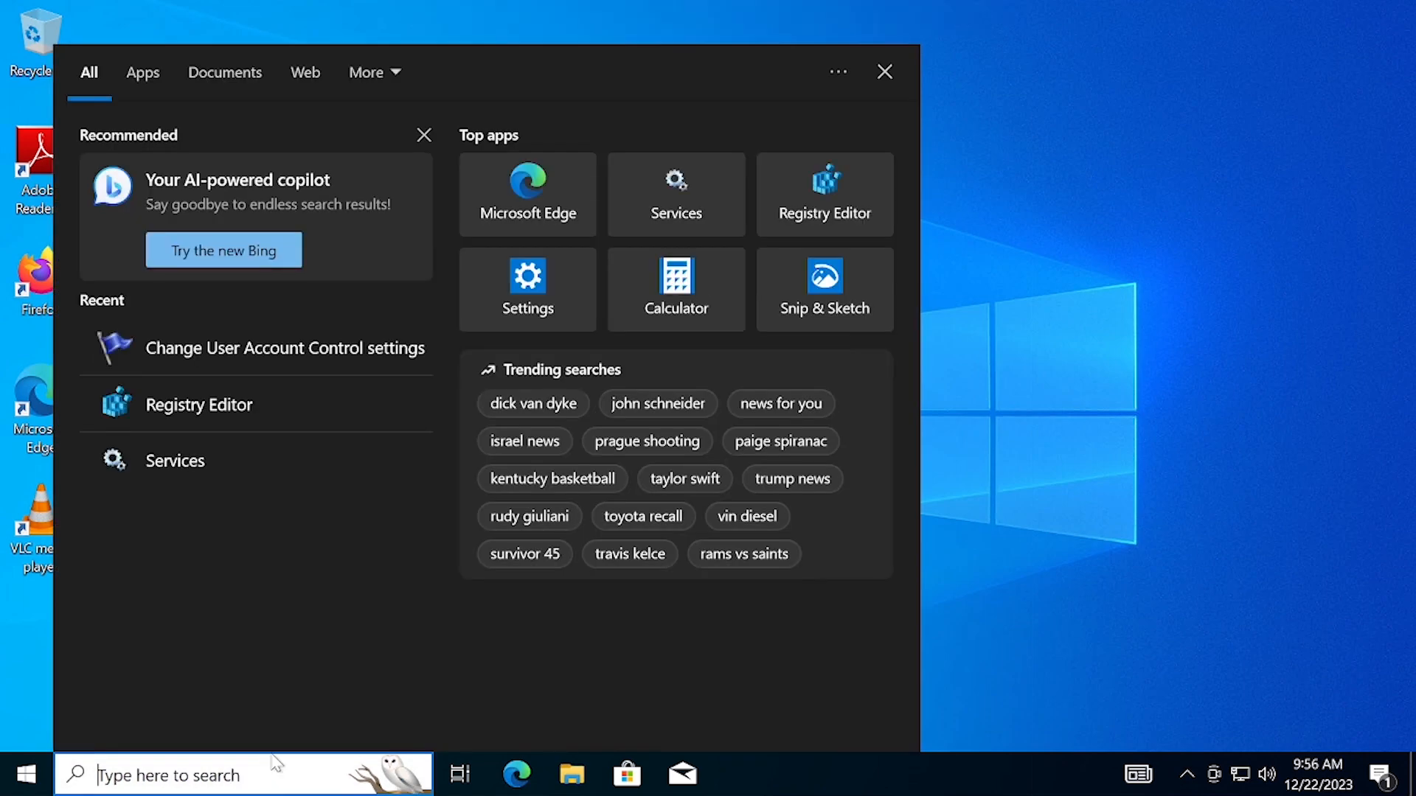
type("con")
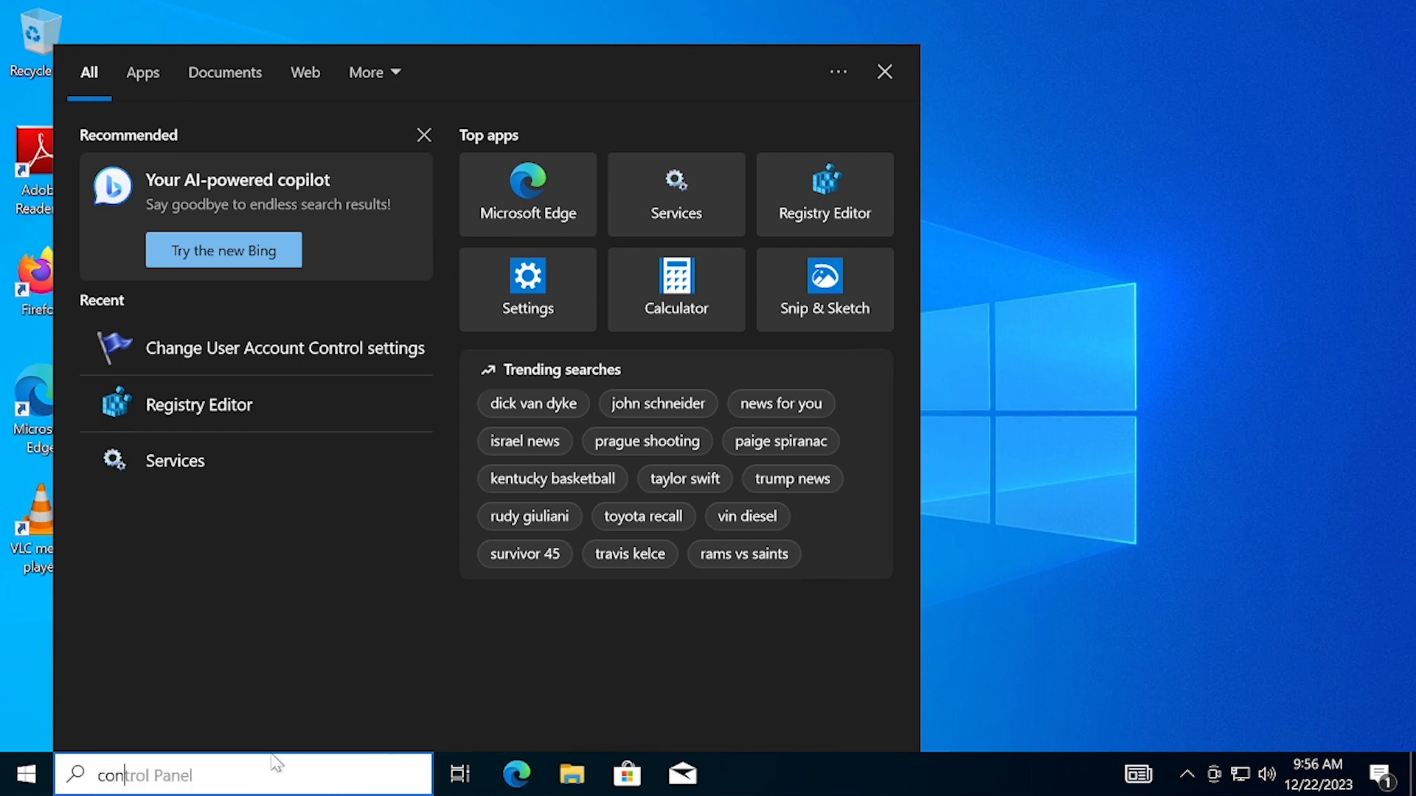
type("tro")
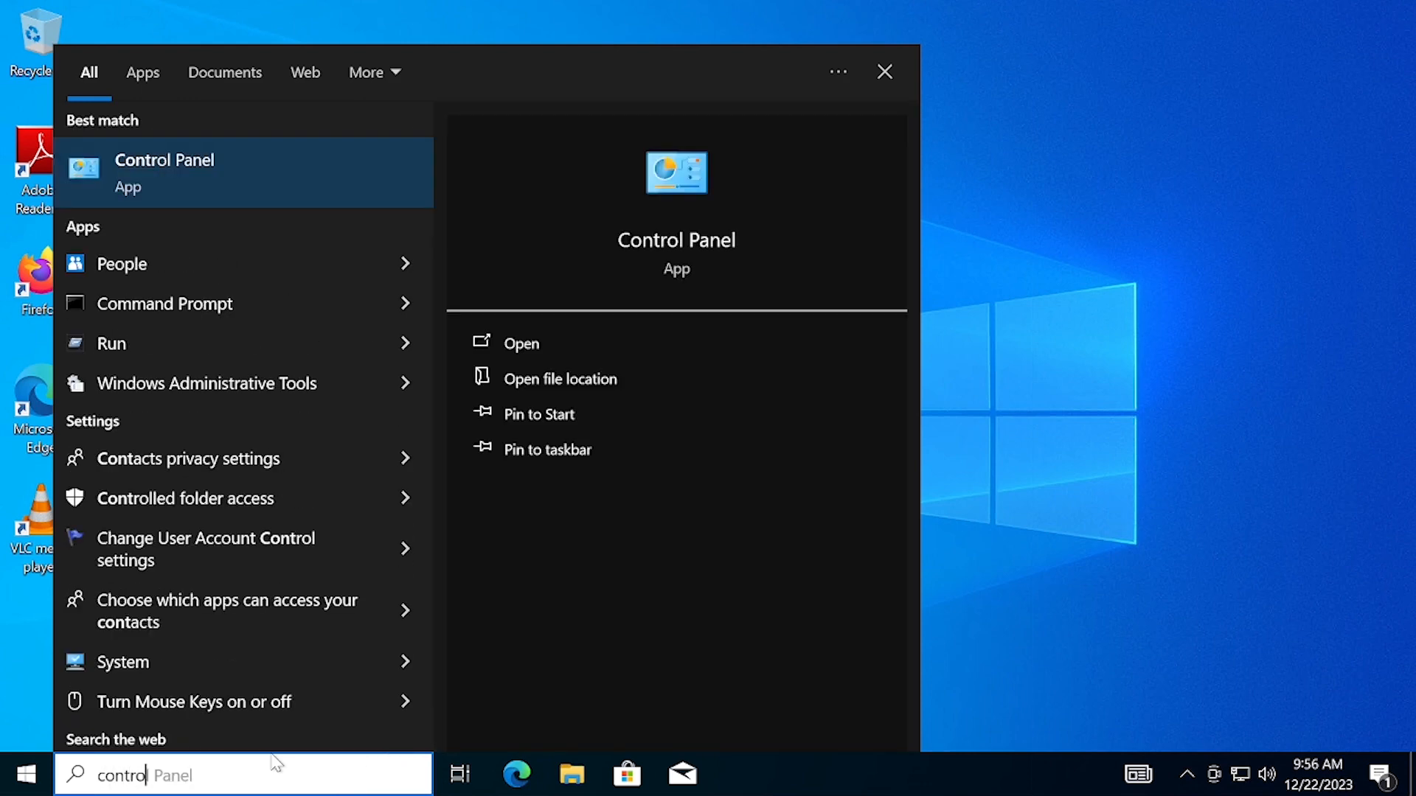
type("l p")
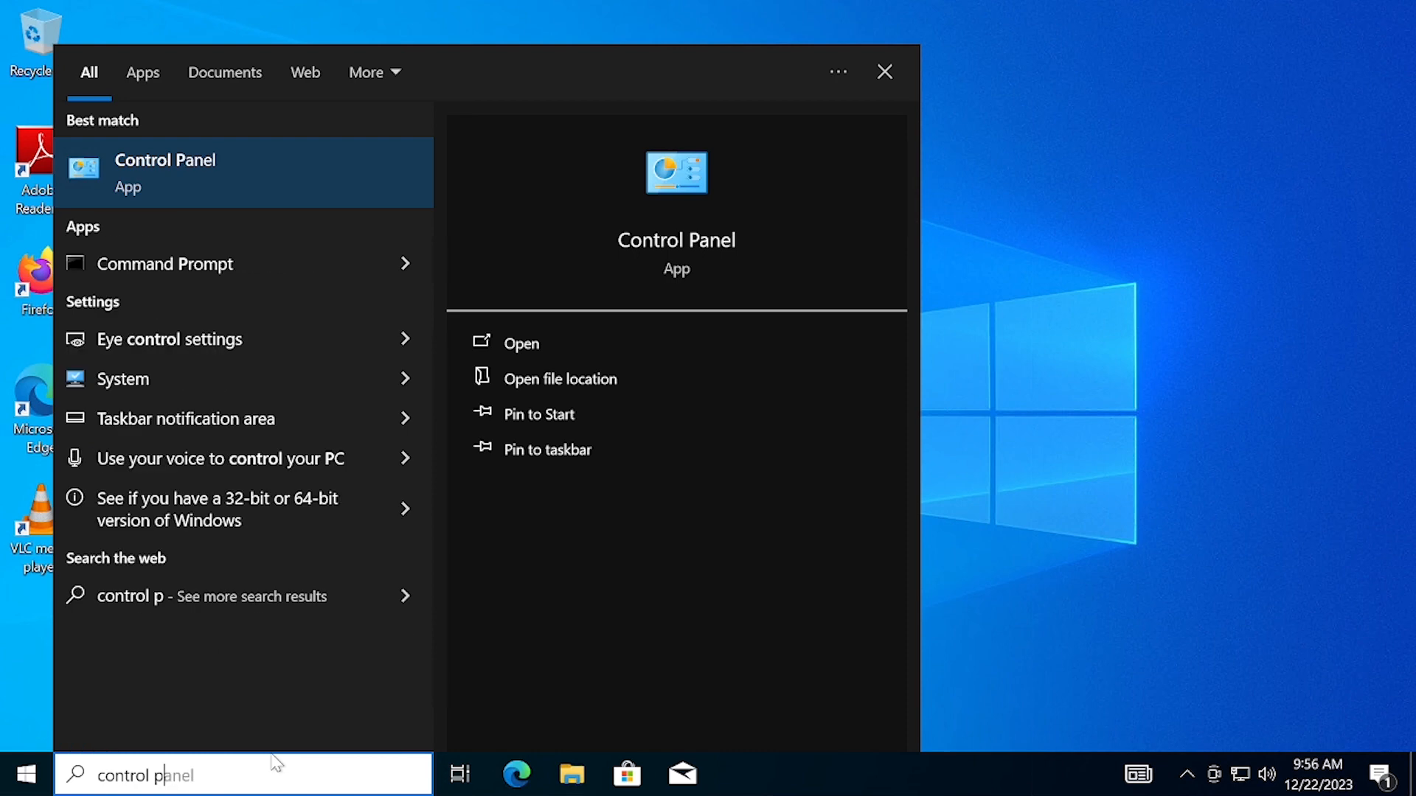
type("anel")
key("Return")
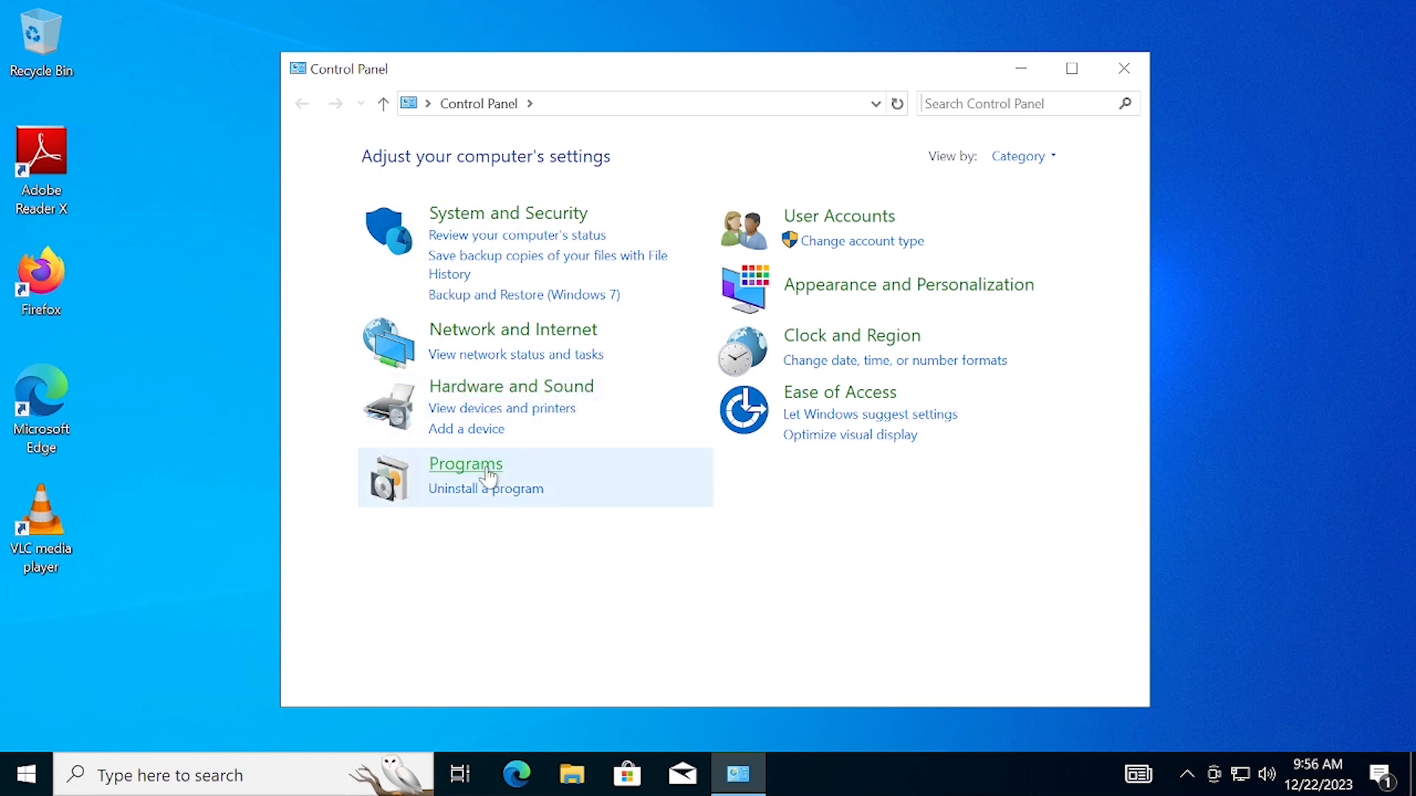
left_click(486, 469)
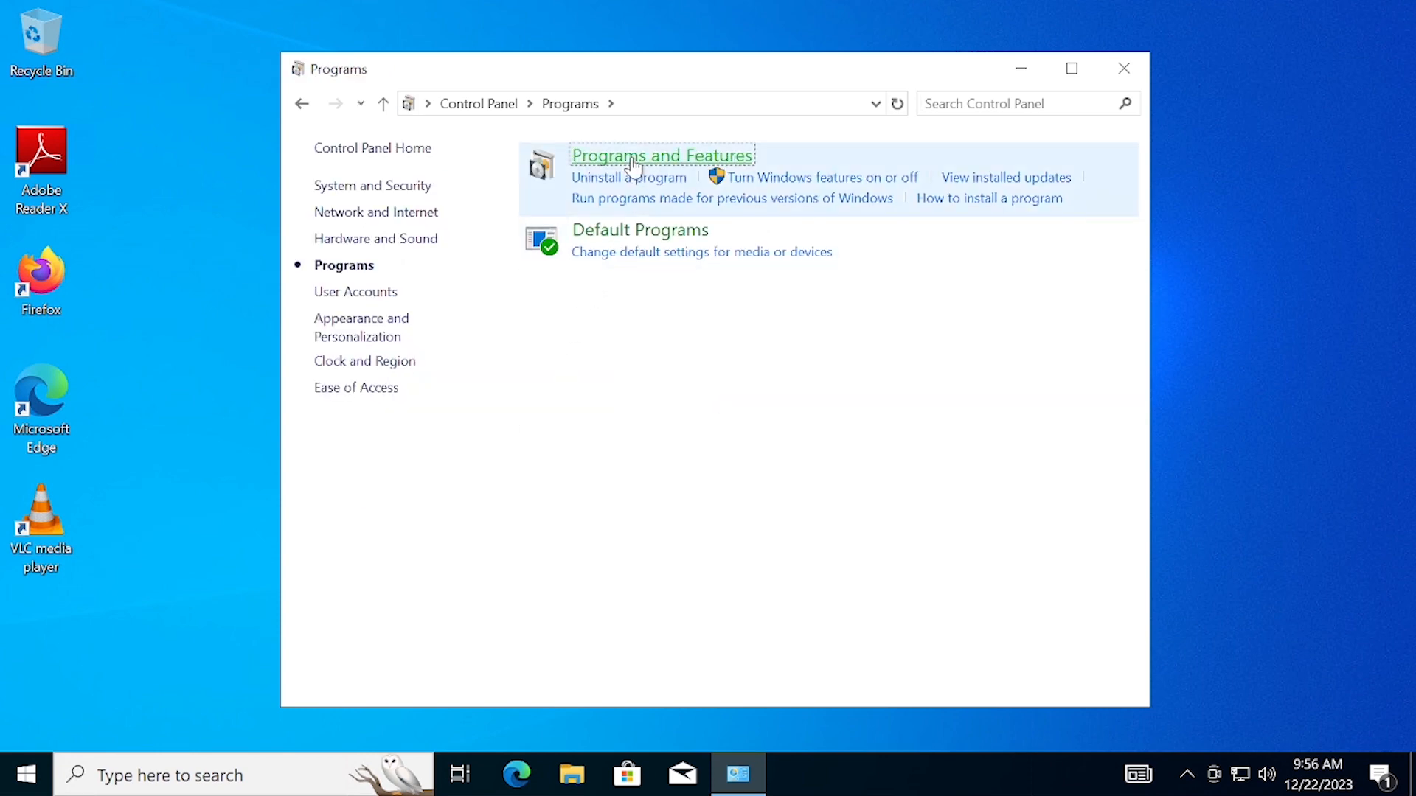
left_click(634, 158)
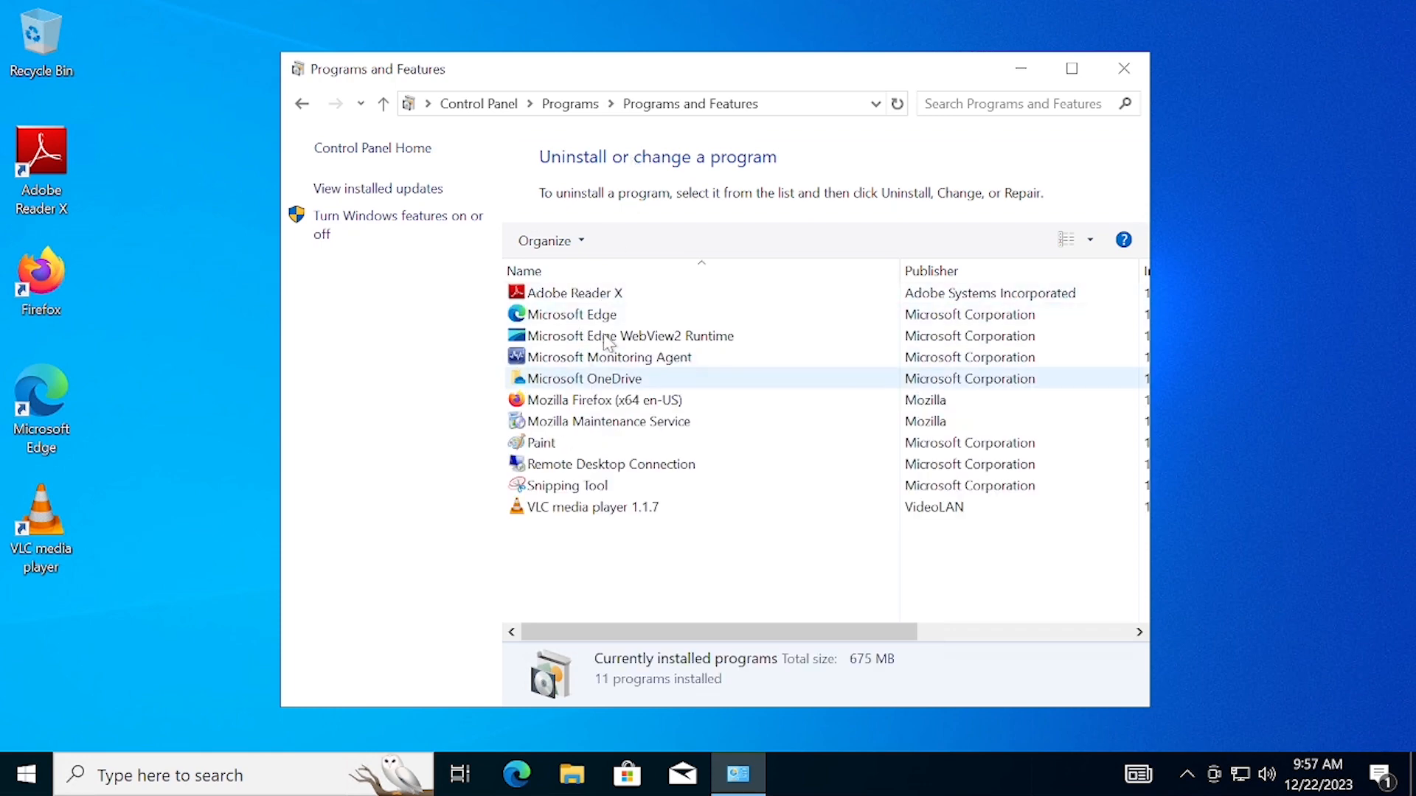
Uninstall Adobe Reader X from the VM and confirm its removal.
left_click(599, 301)
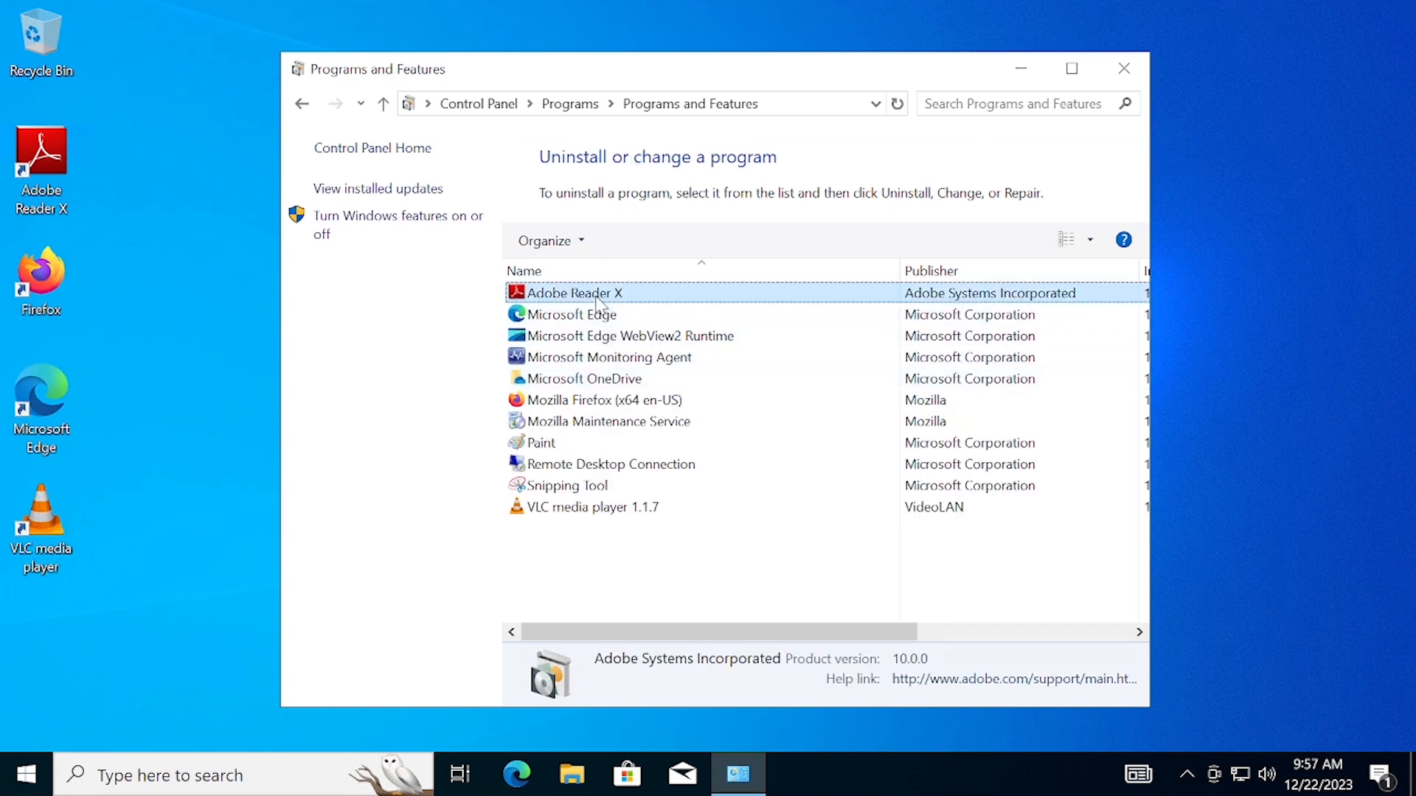
left_click(629, 241)
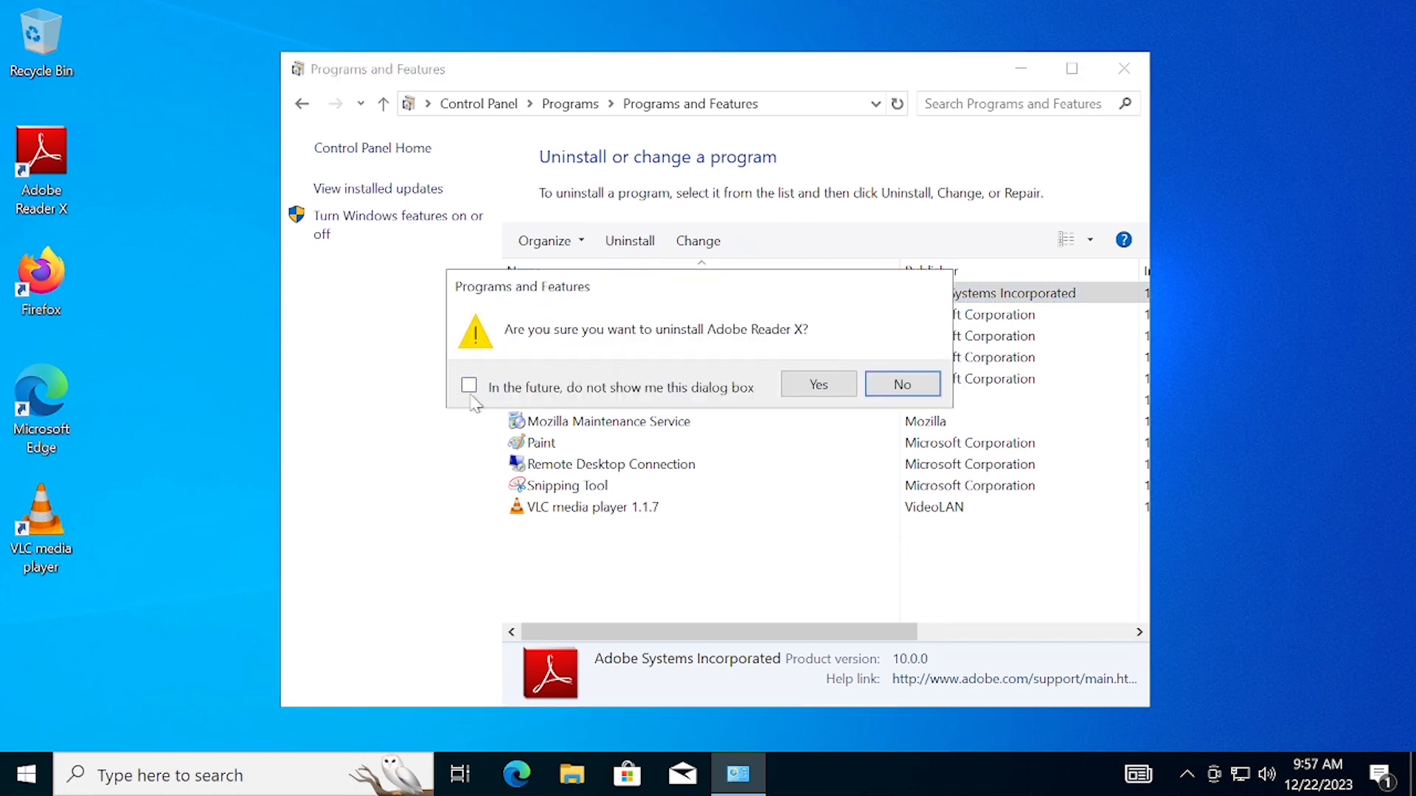
left_click(807, 375)
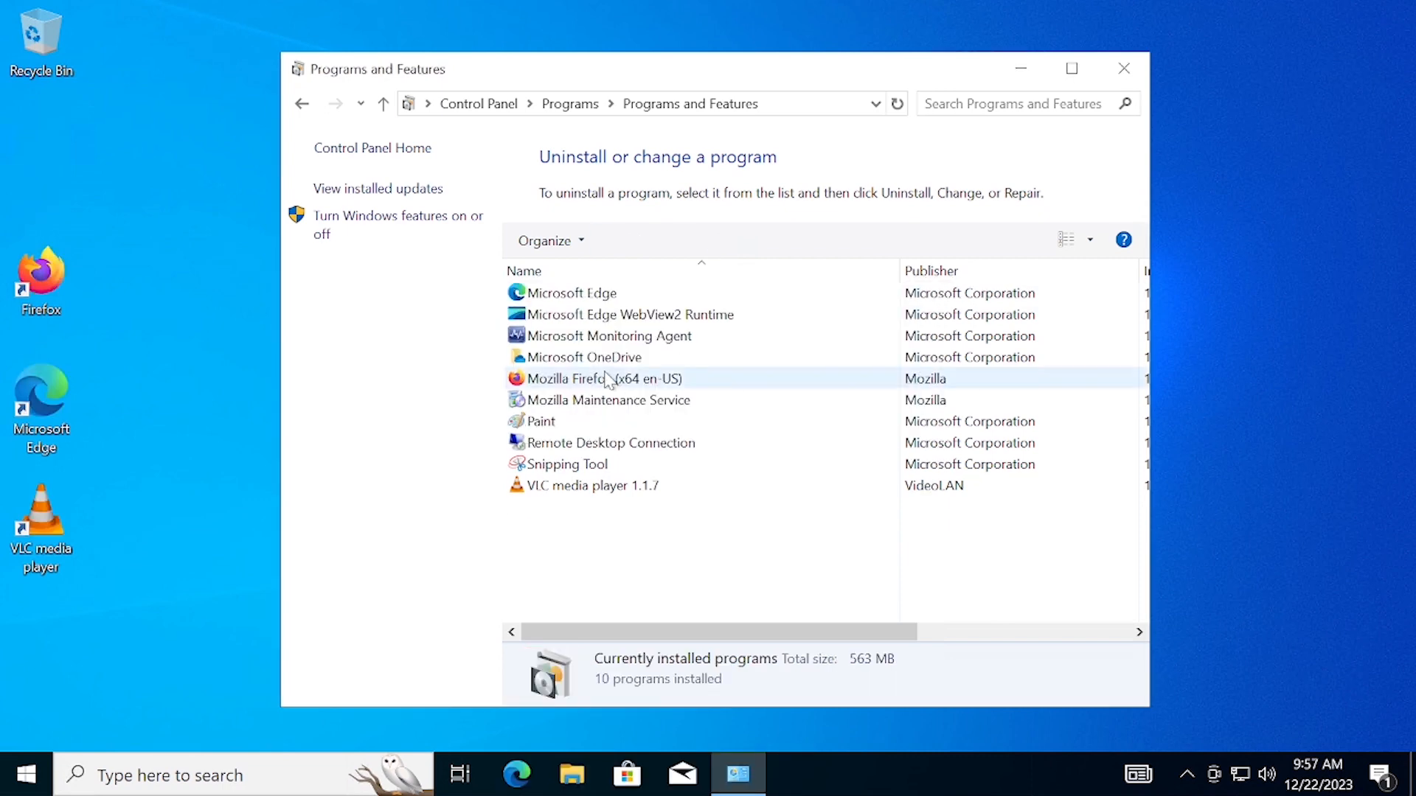
Uninstall Mozilla Firefox (x64 en-US) from the VM and finish its uninstall wizard.
left_click(606, 379)
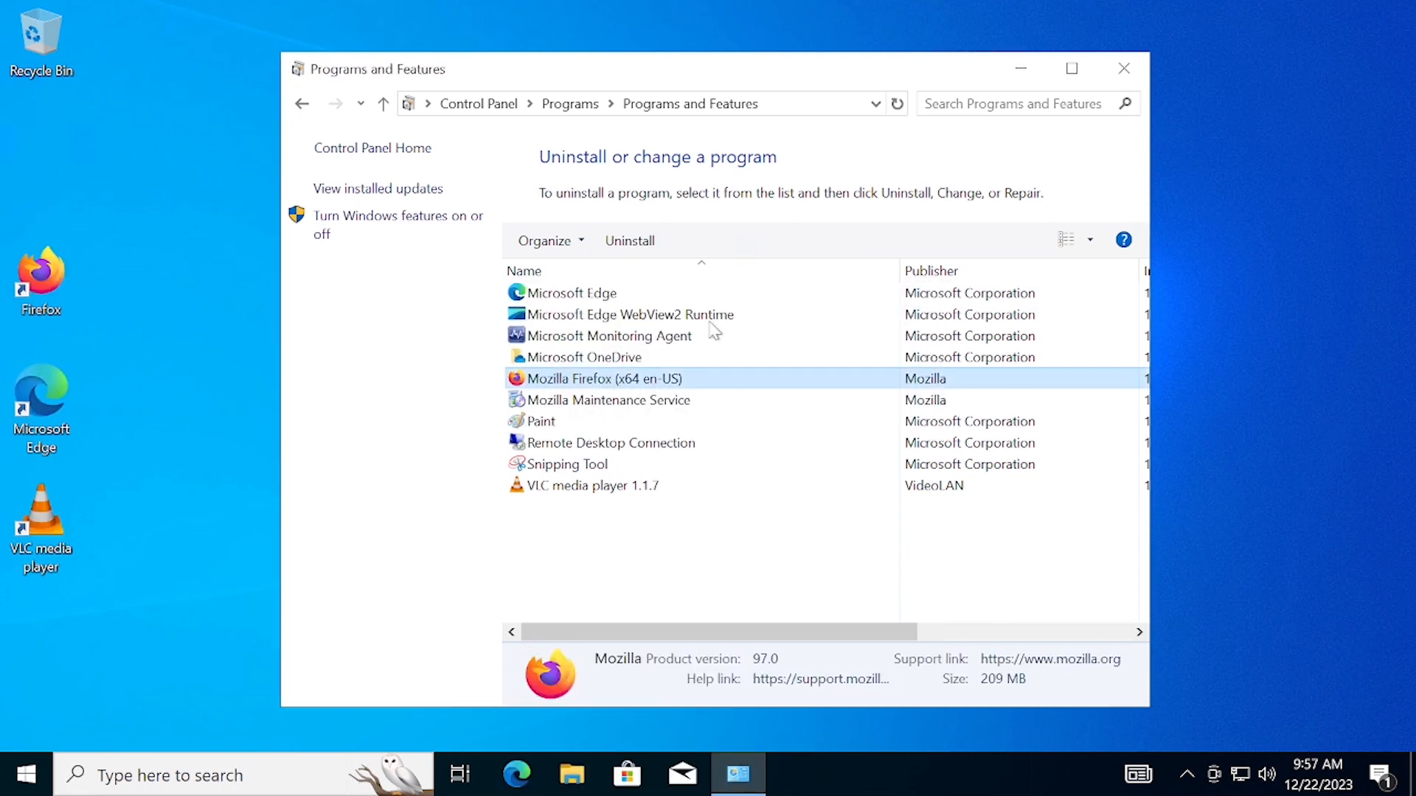
left_click(629, 240)
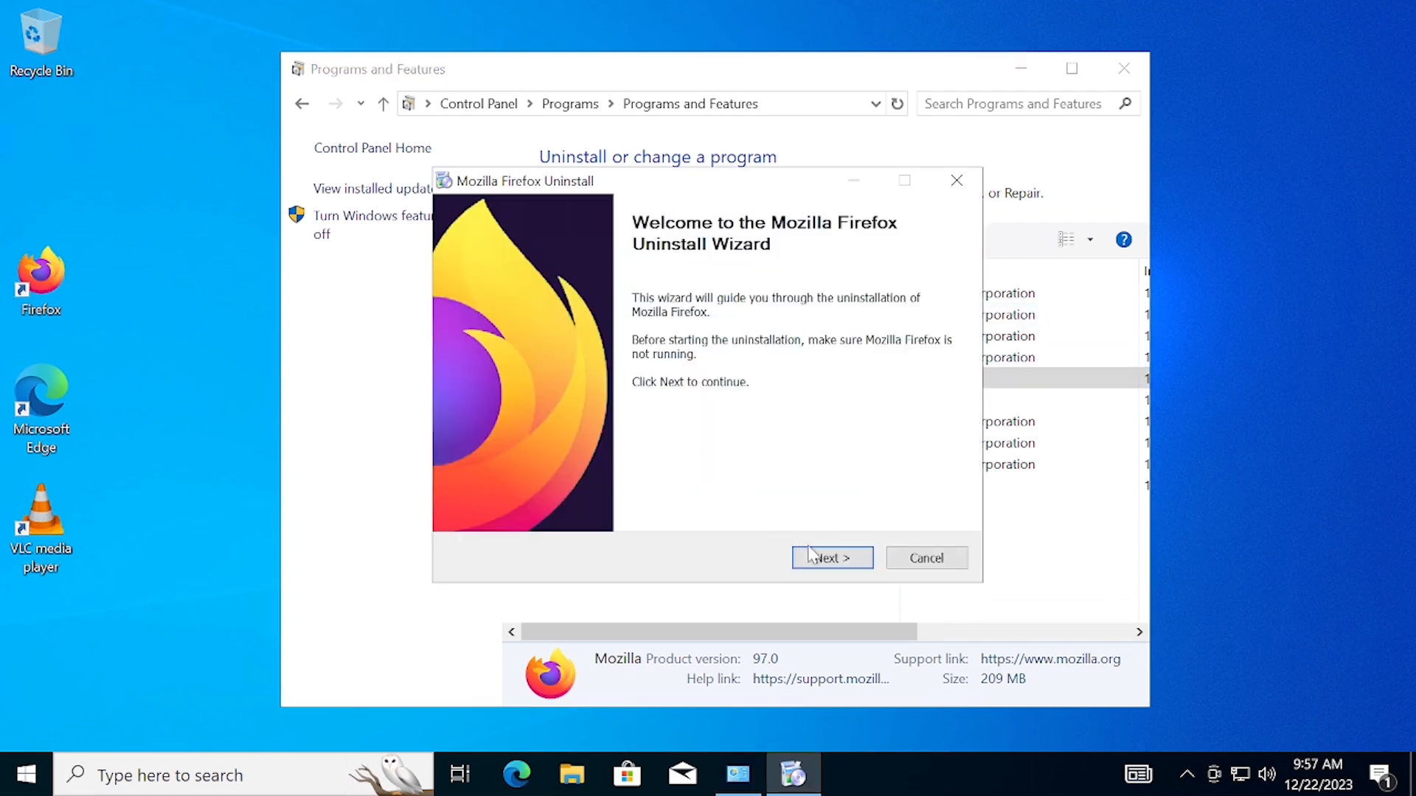
left_click(823, 559)
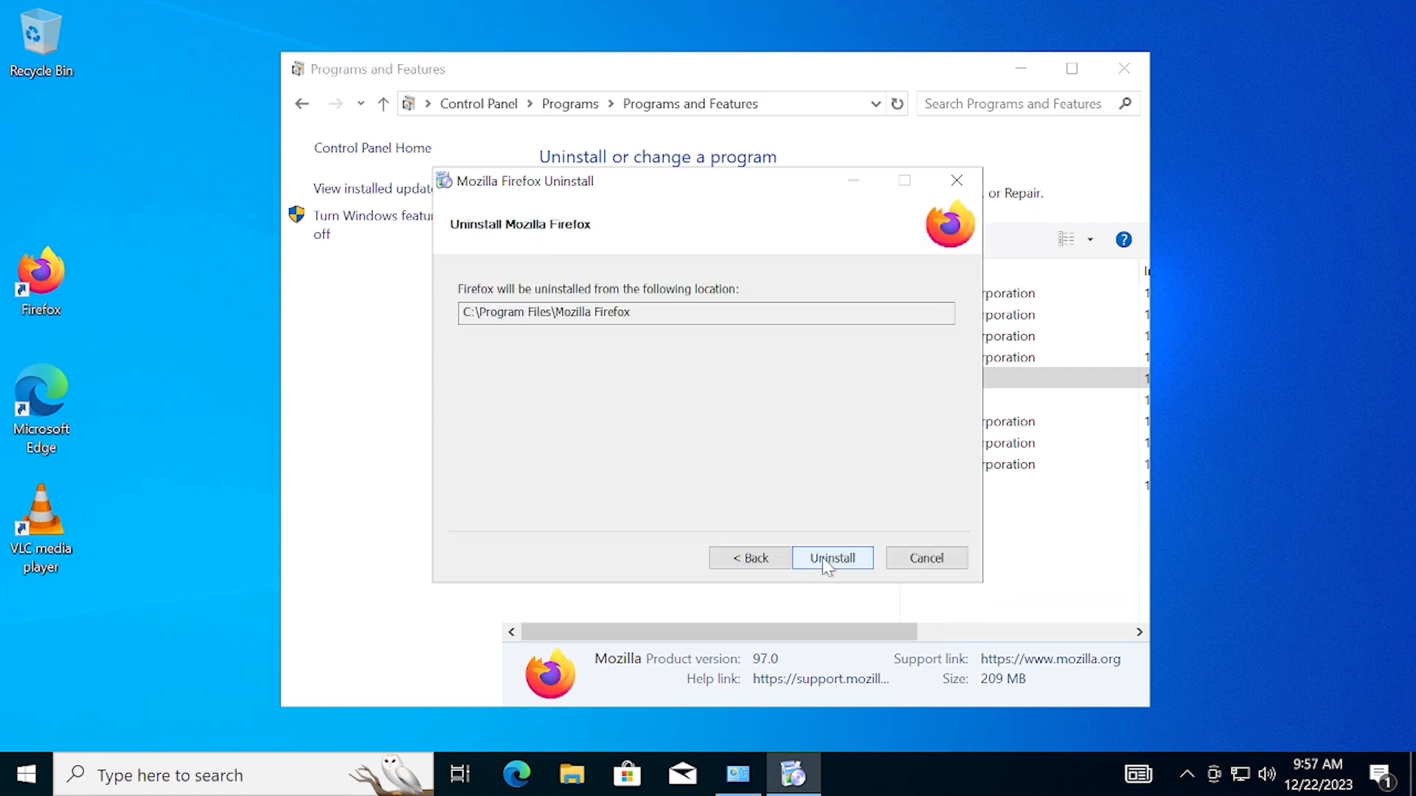
left_click(825, 562)
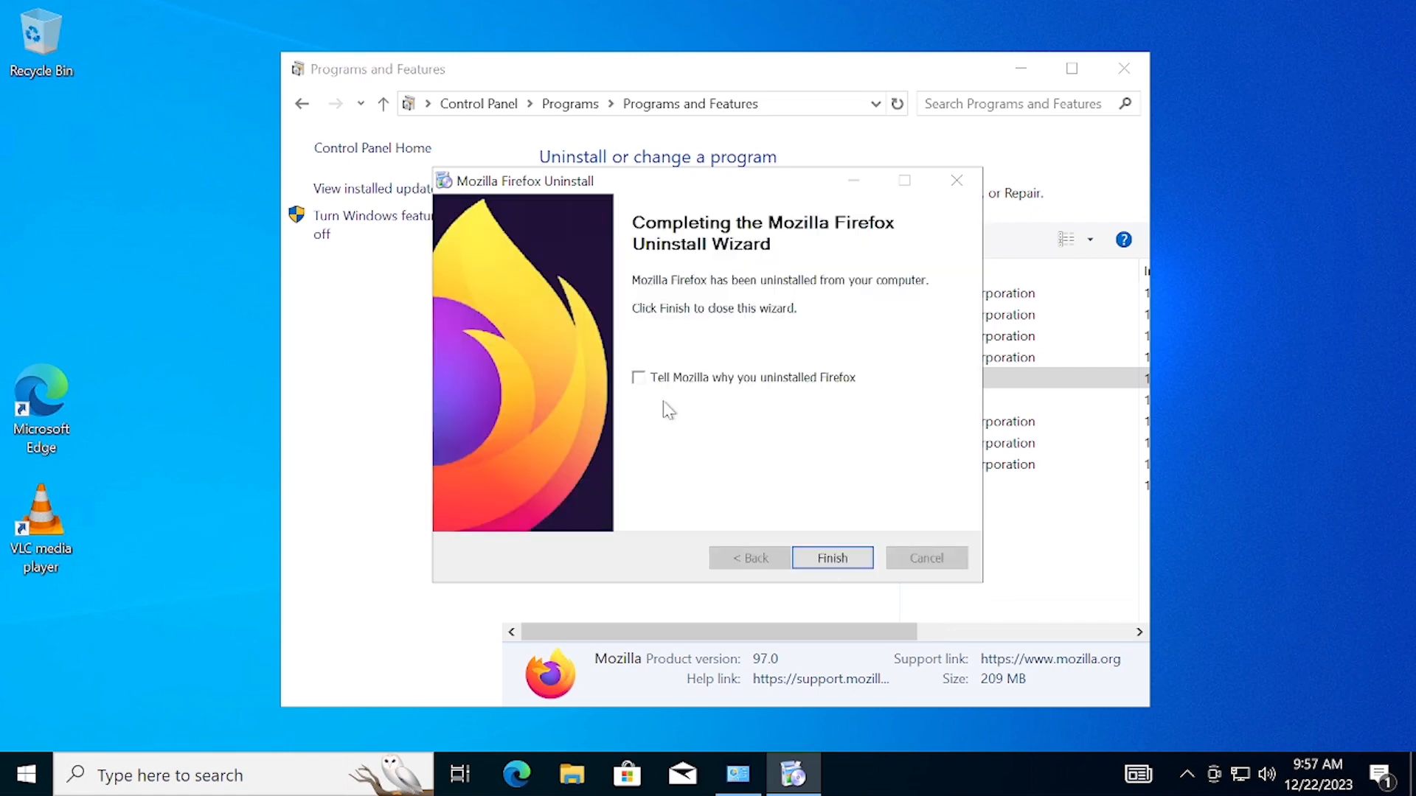
left_click(832, 557)
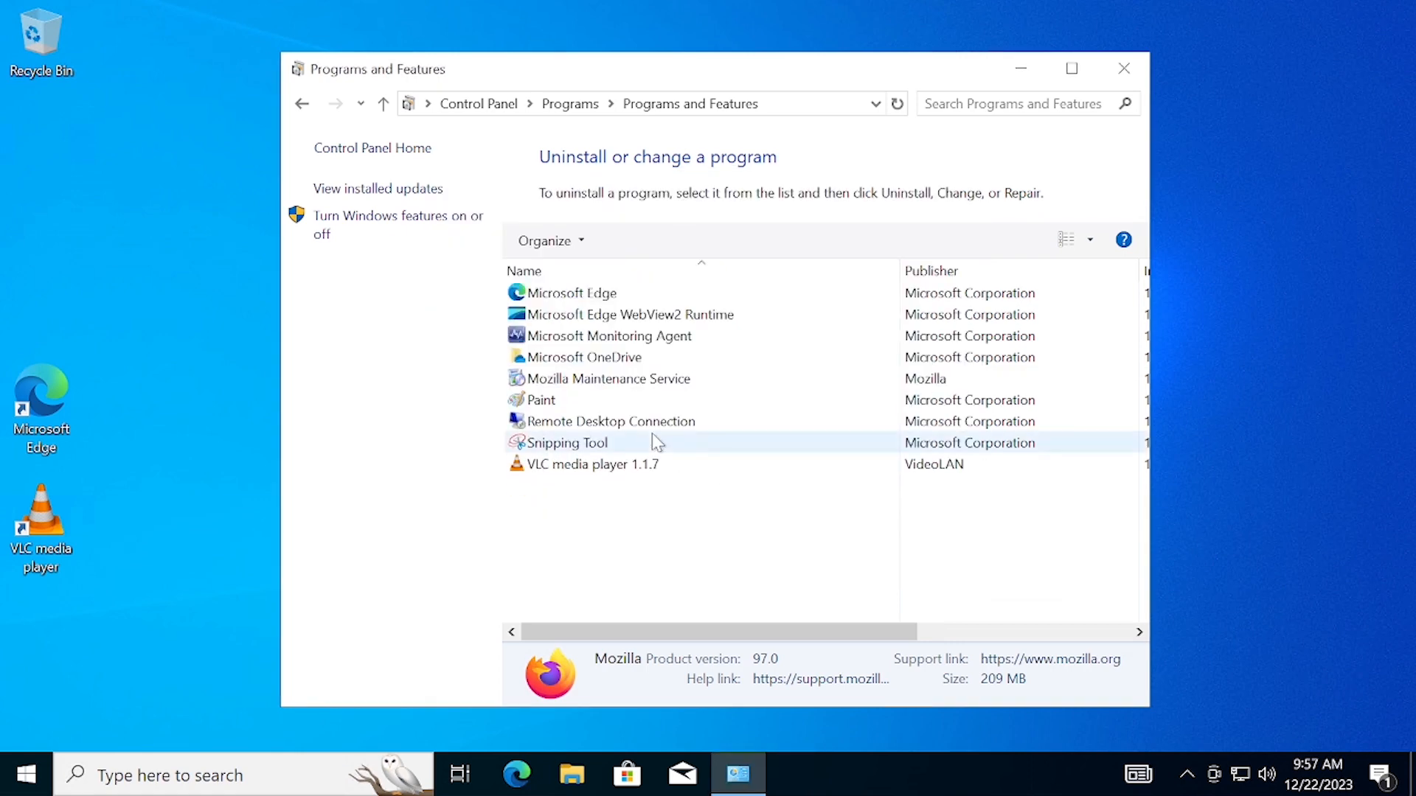
Uninstall VLC media player 1.1.7 without deleting its preferences and cache, and close Programs and Features.
left_click(580, 465)
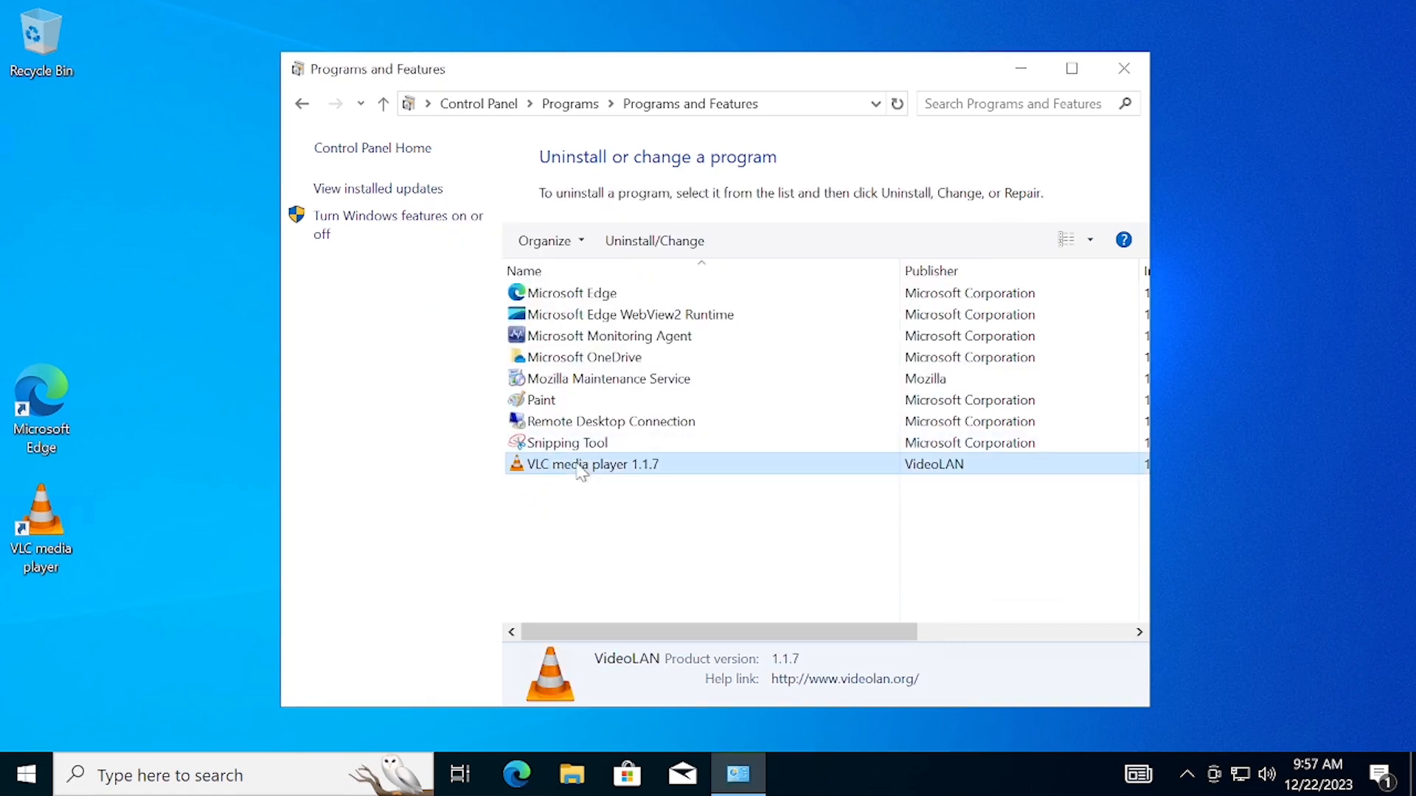
left_click(647, 250)
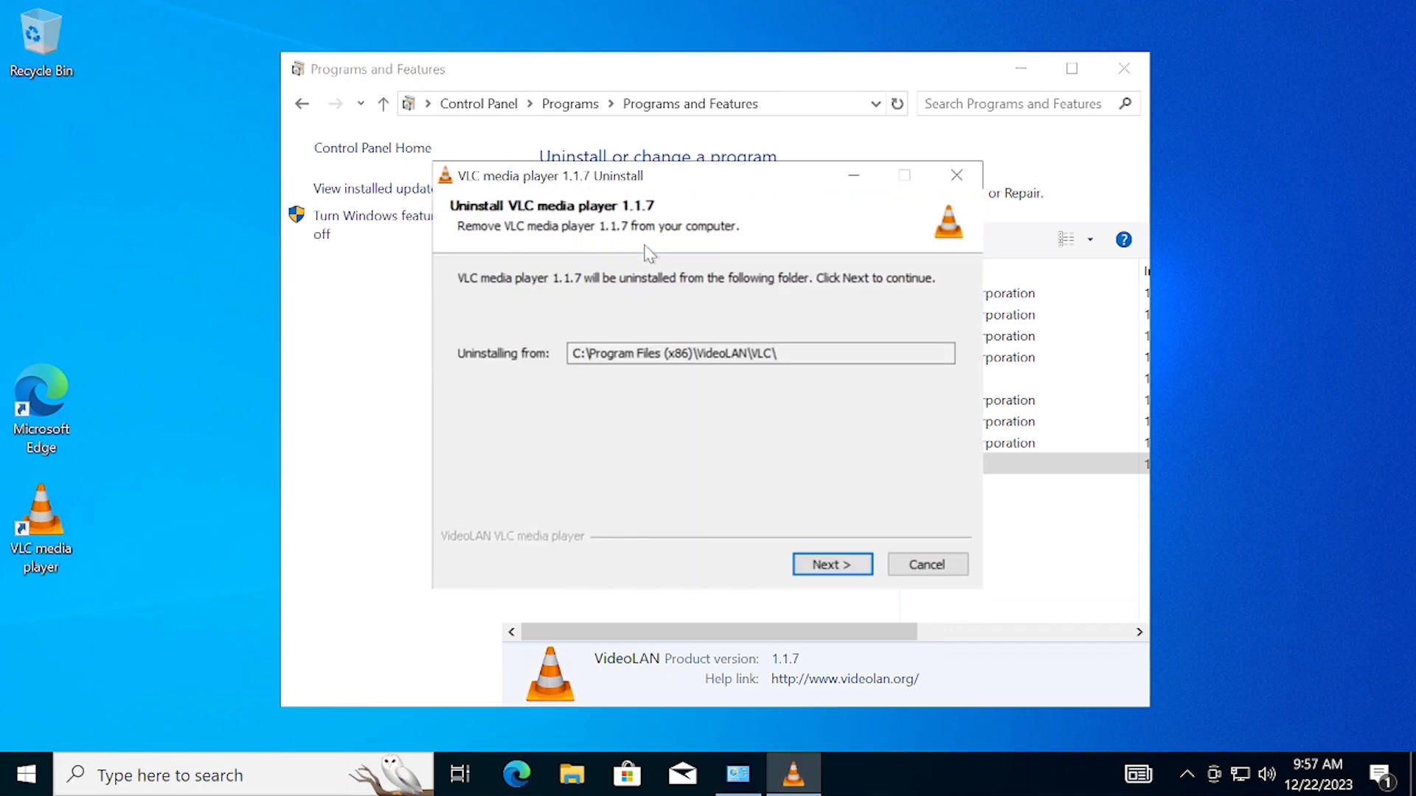
left_click(835, 564)
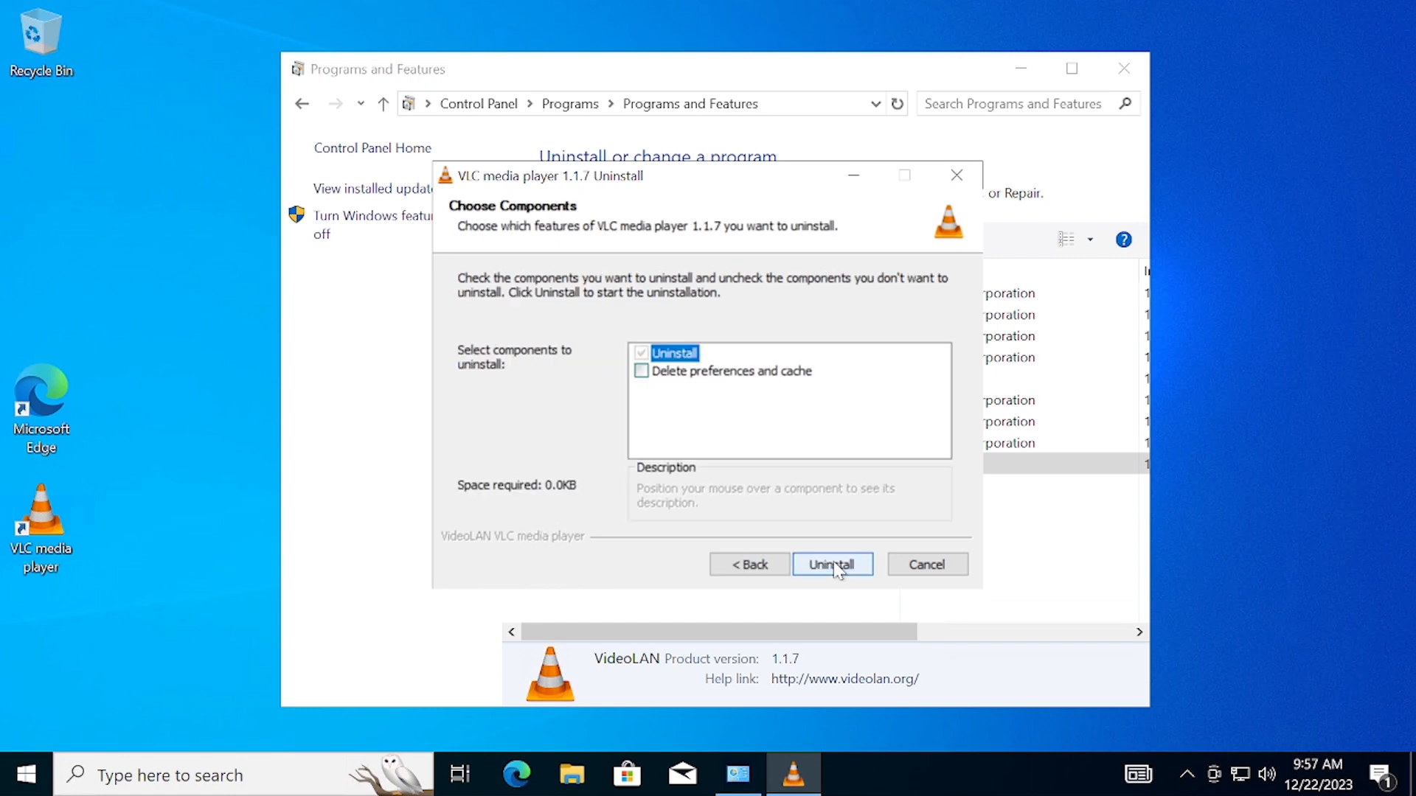
left_click(834, 564)
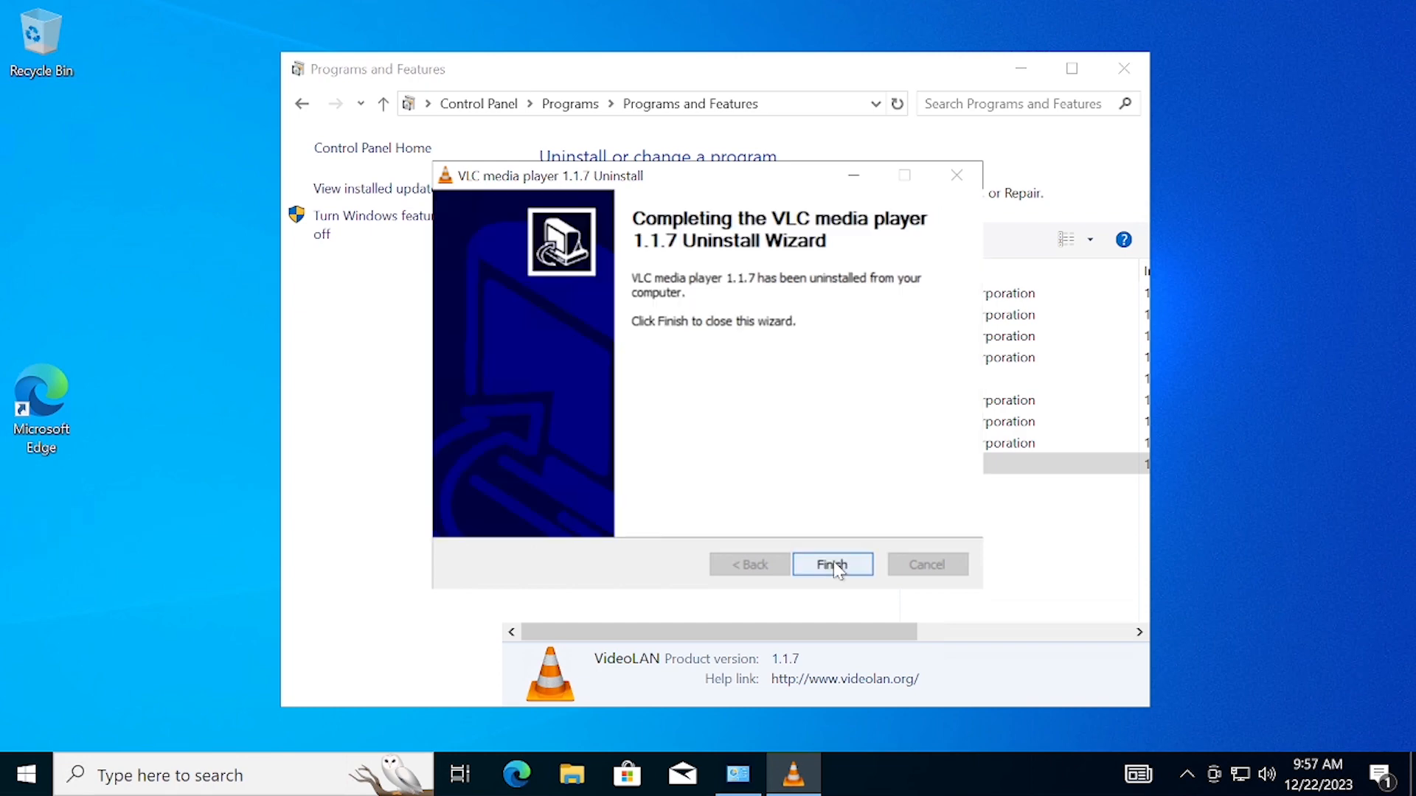
left_click(837, 569)
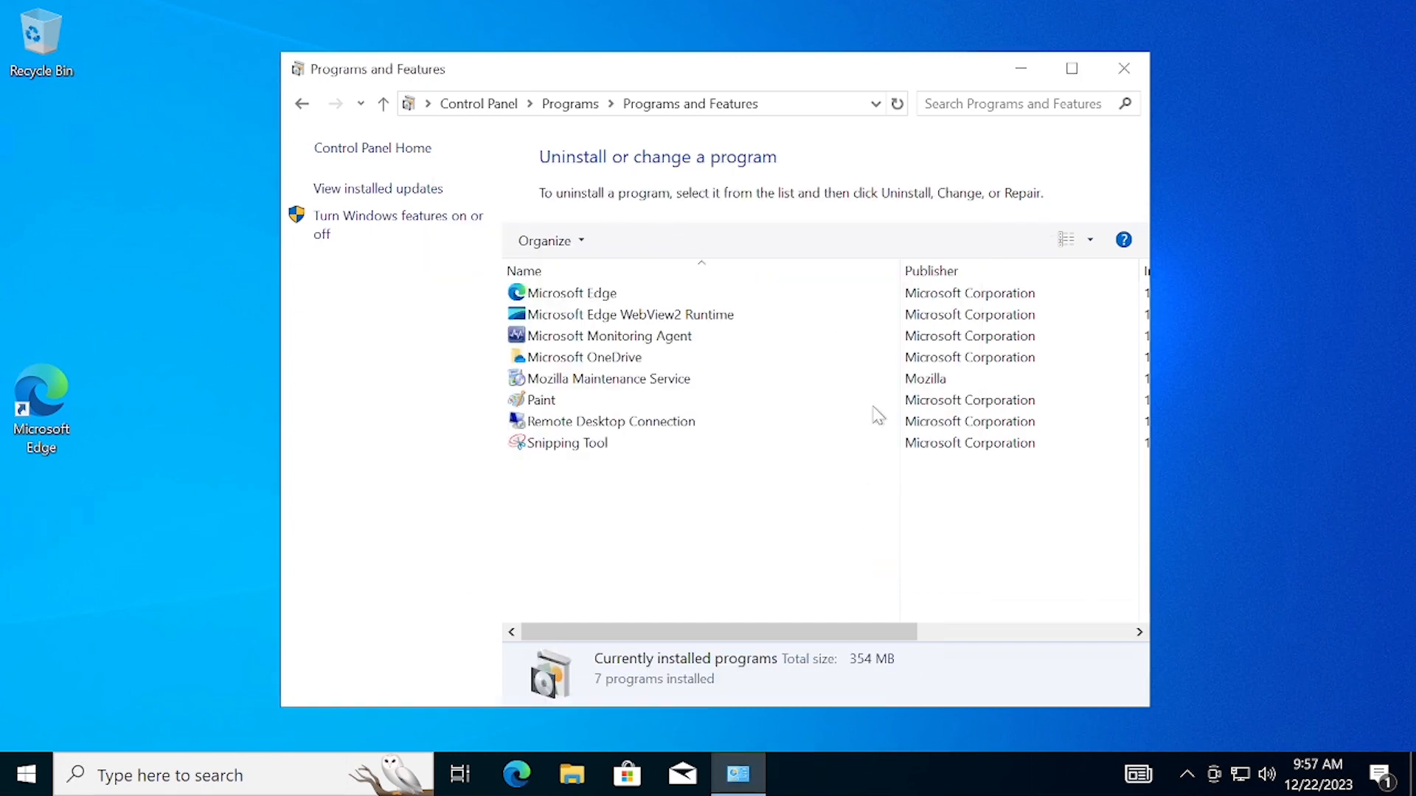
left_click(1122, 71)
Search for the Recycle Bin on the VM, check its contents and close it.
left_click(247, 773)
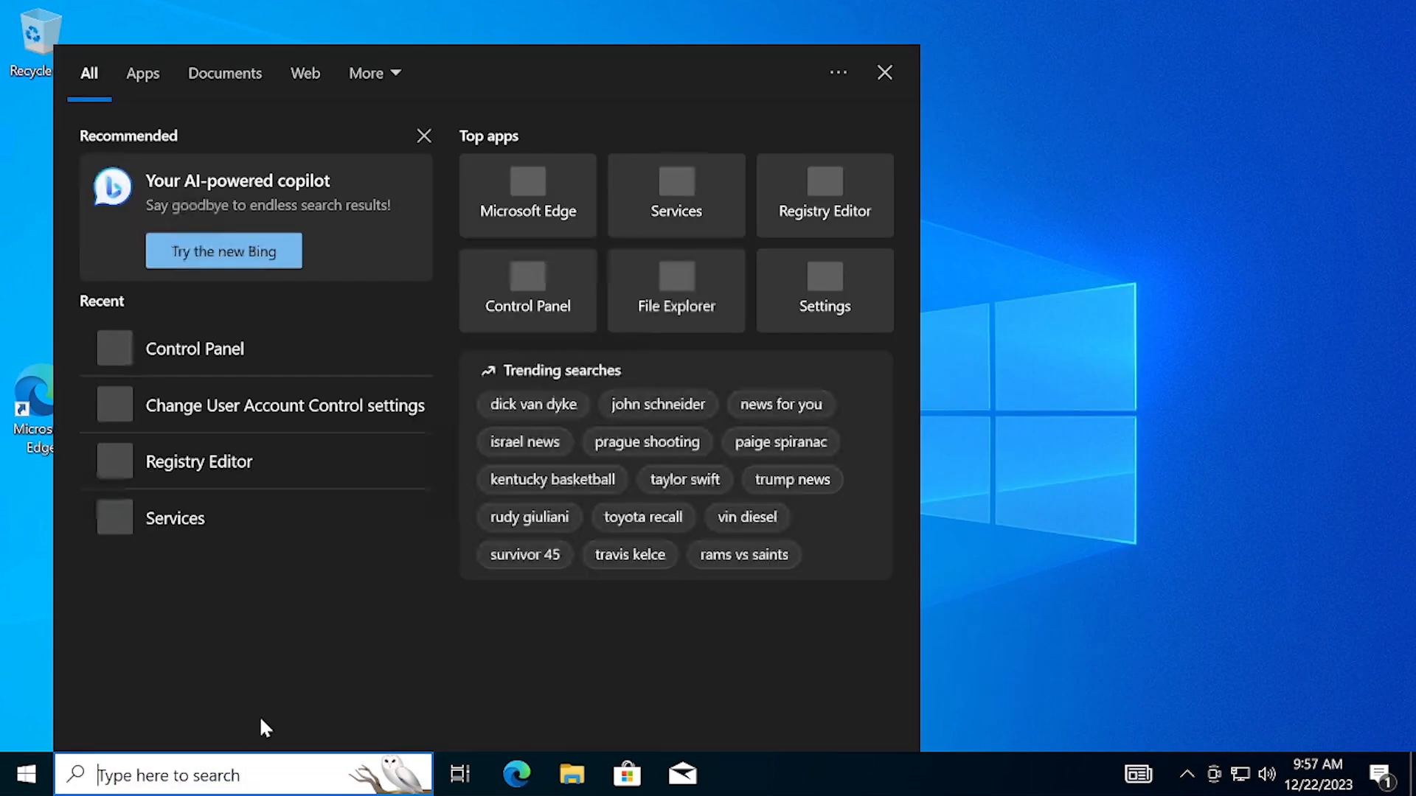
type("recy")
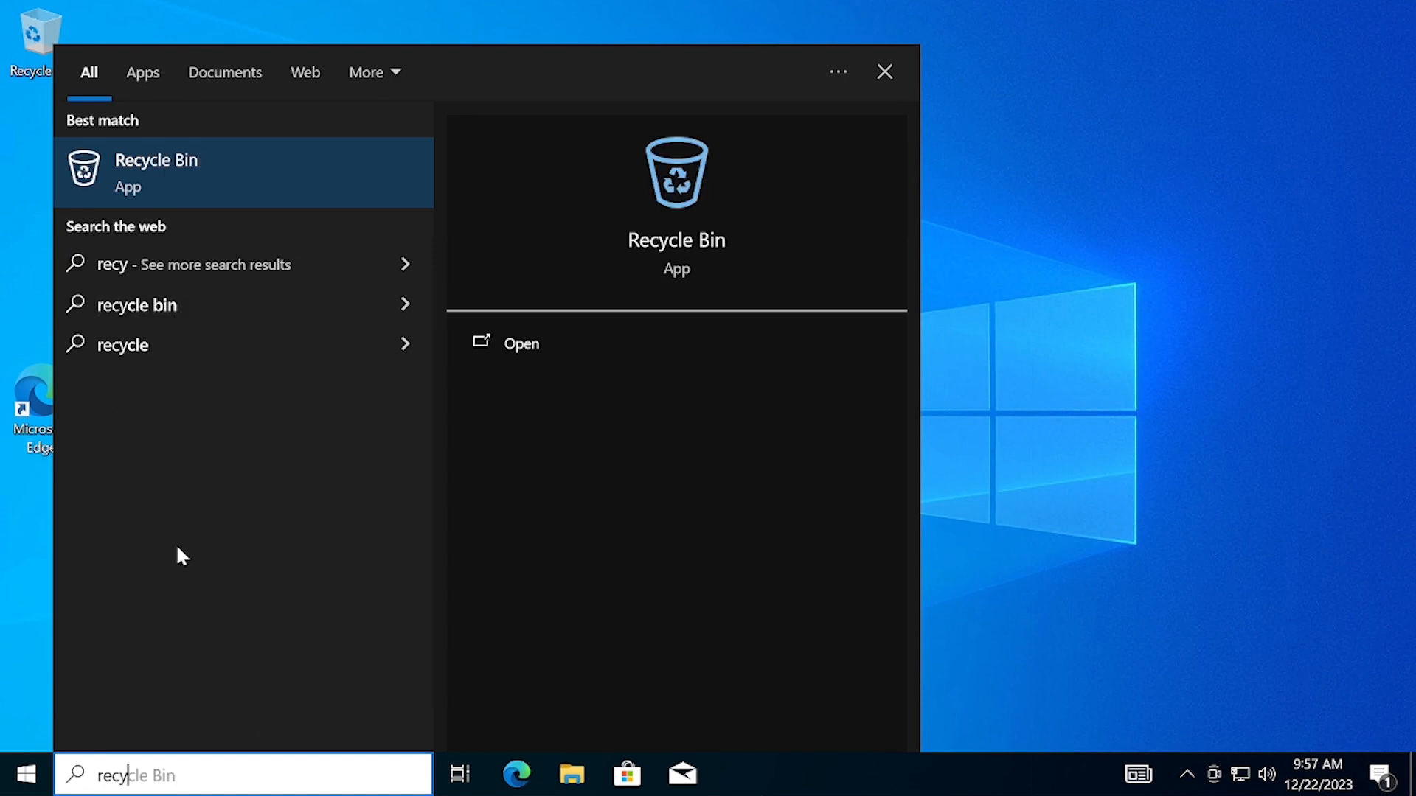
left_click(215, 180)
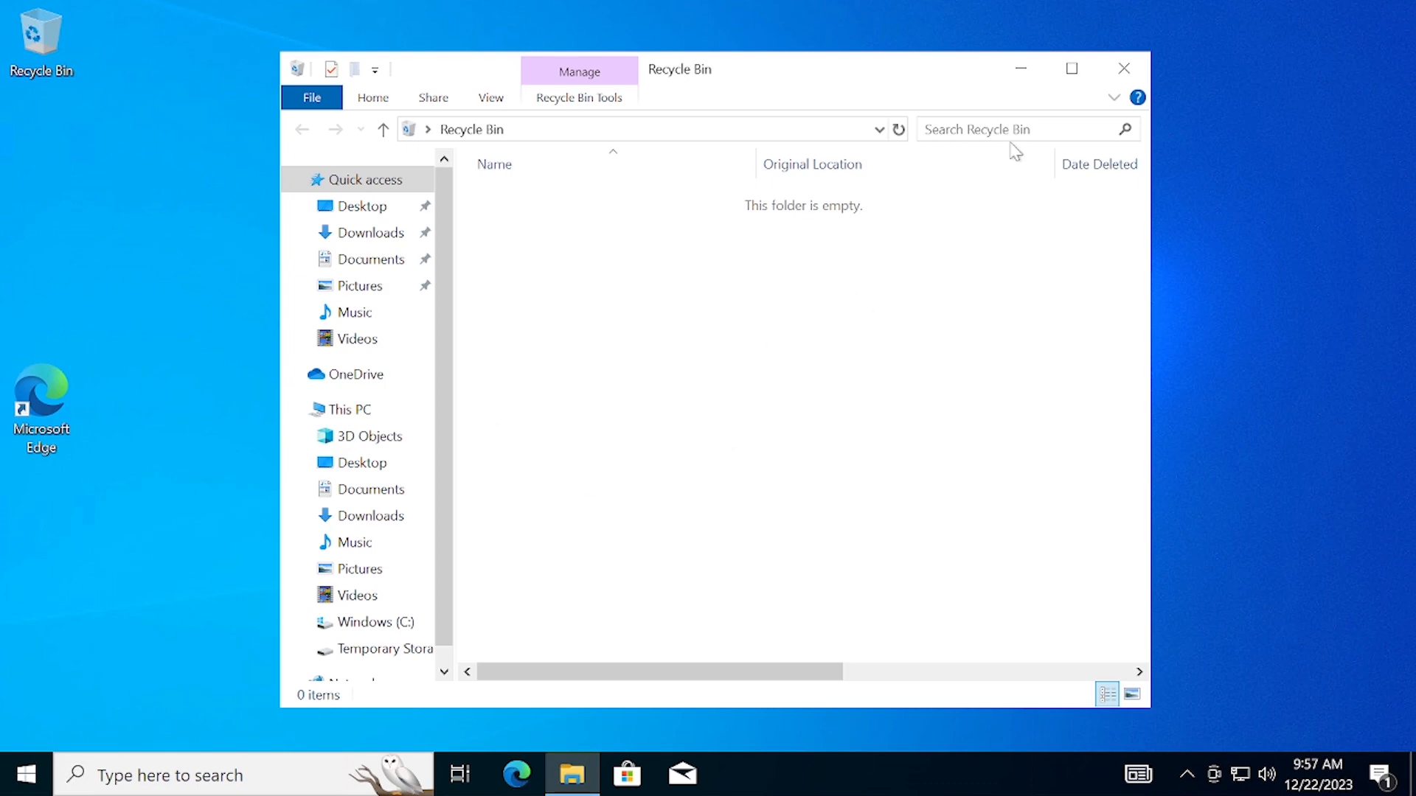
left_click(1126, 71)
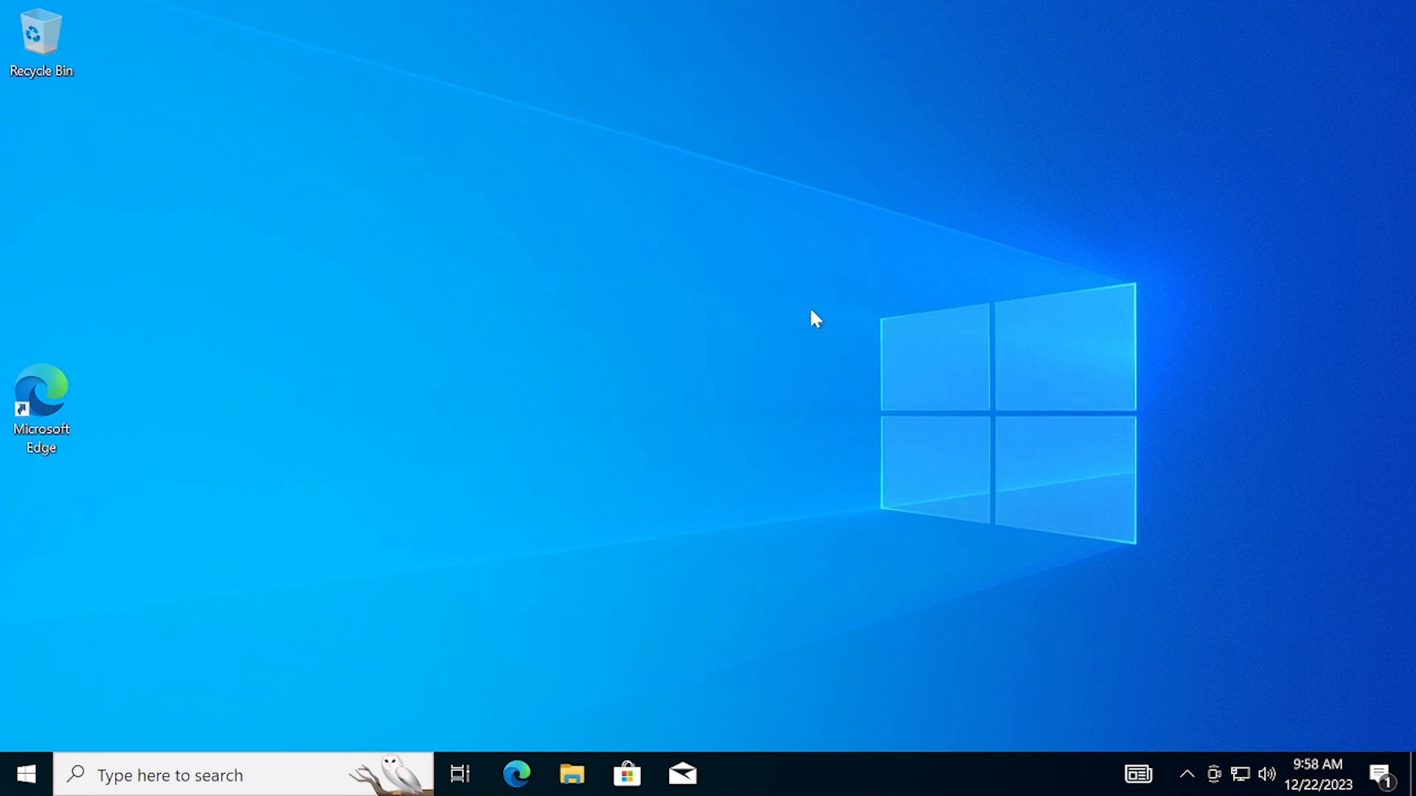
Switch to Greenbone Security Assistant in the local browser and start the "Scan - Azure Vulnerable VMs - Credentialed" task again.
mouse_move(860, 25)
left_click(932, 15)
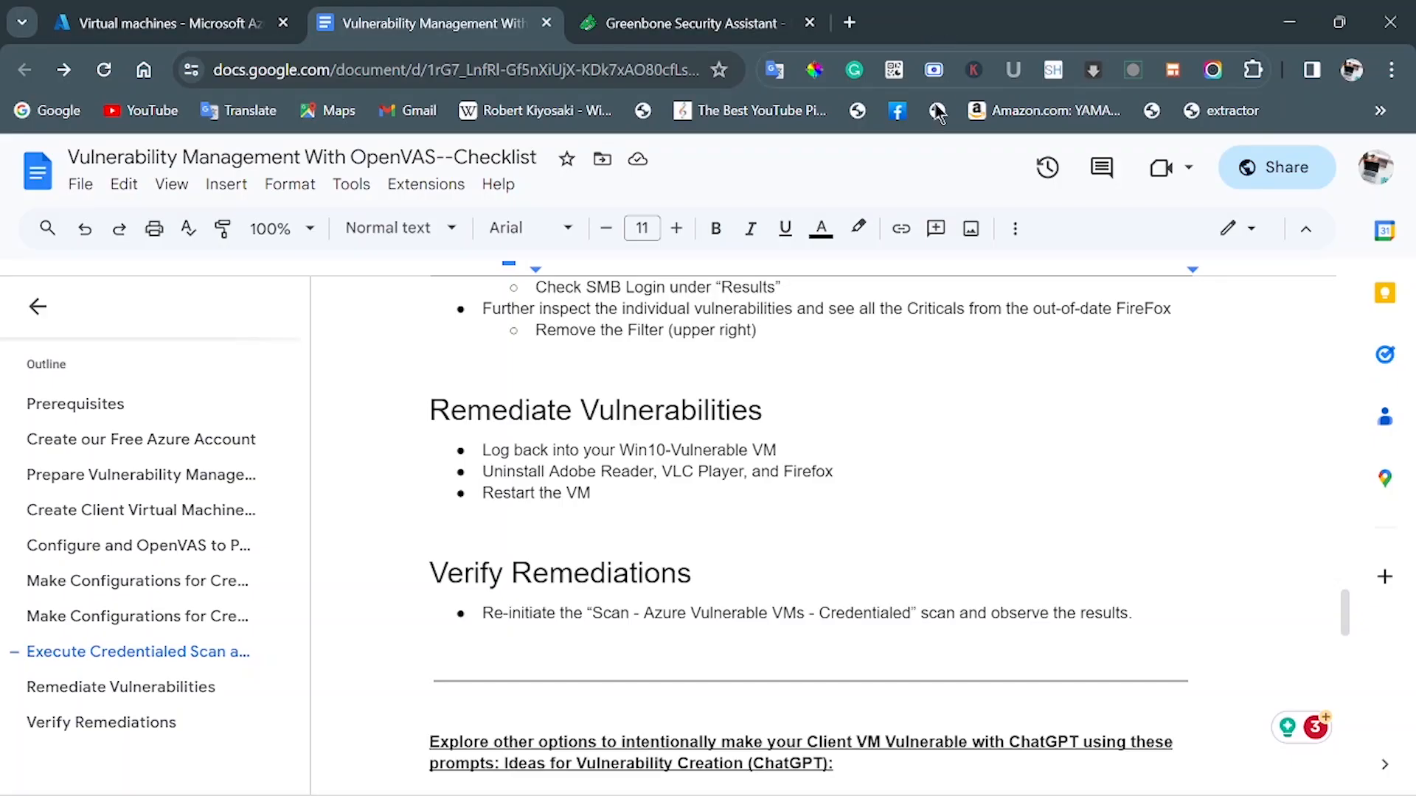
left_click(714, 30)
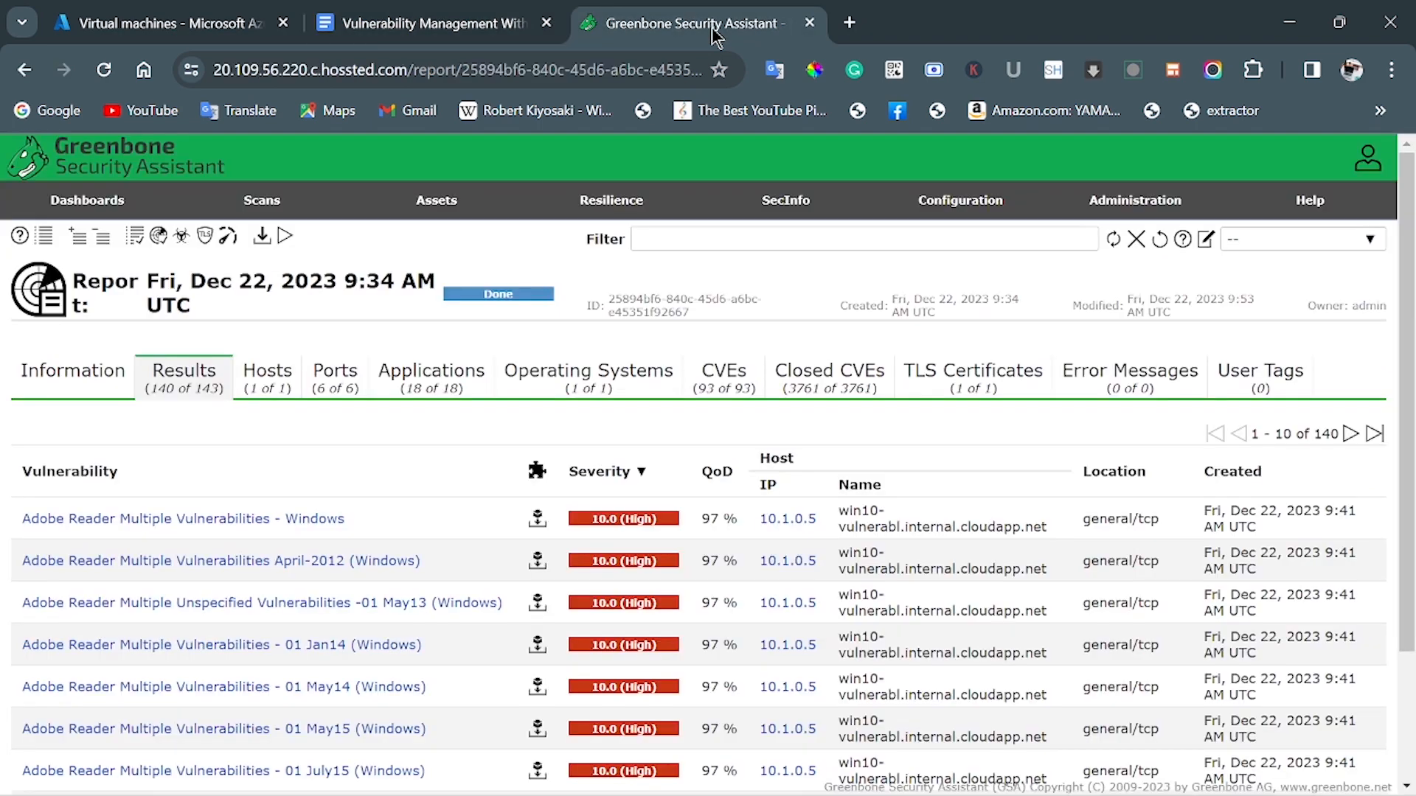
mouse_move(263, 210)
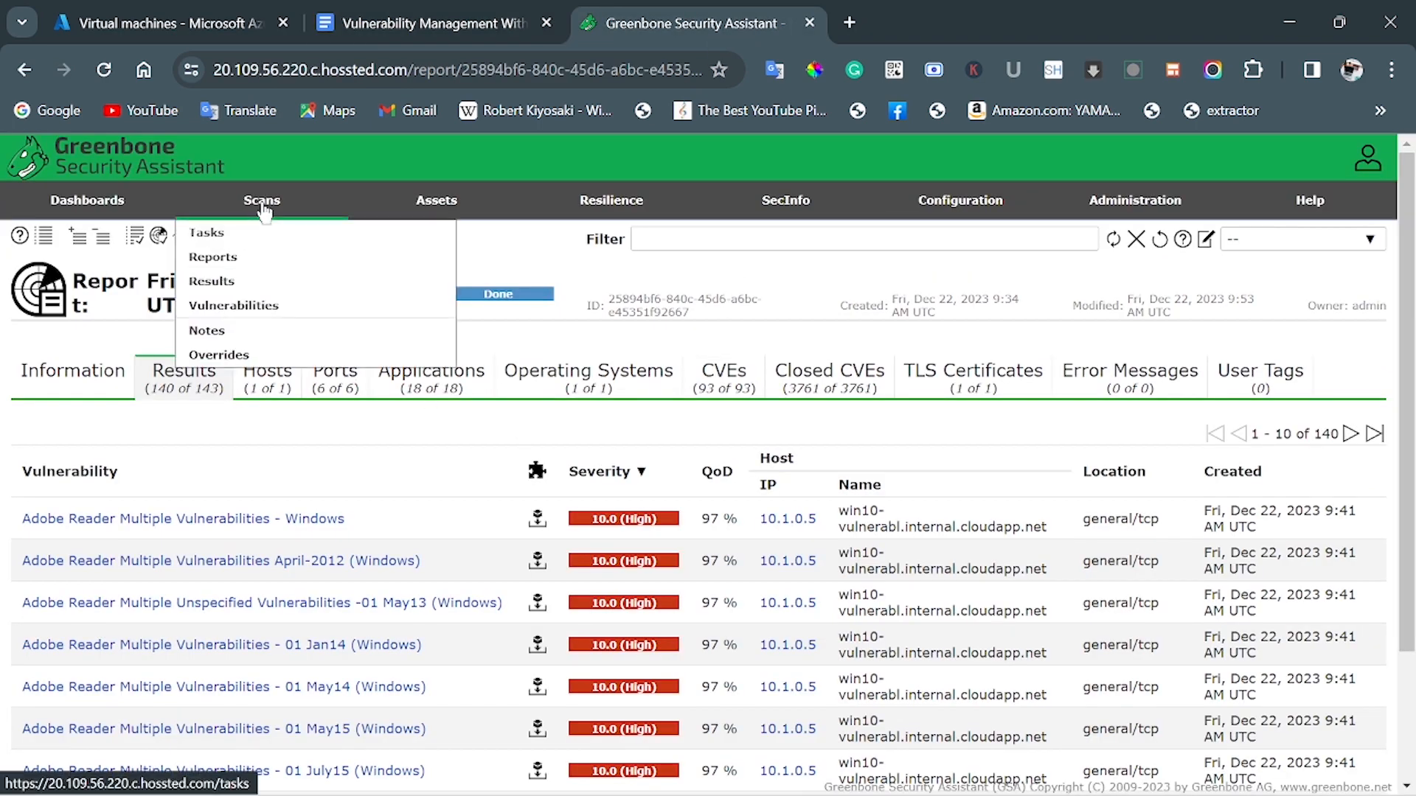
left_click(229, 238)
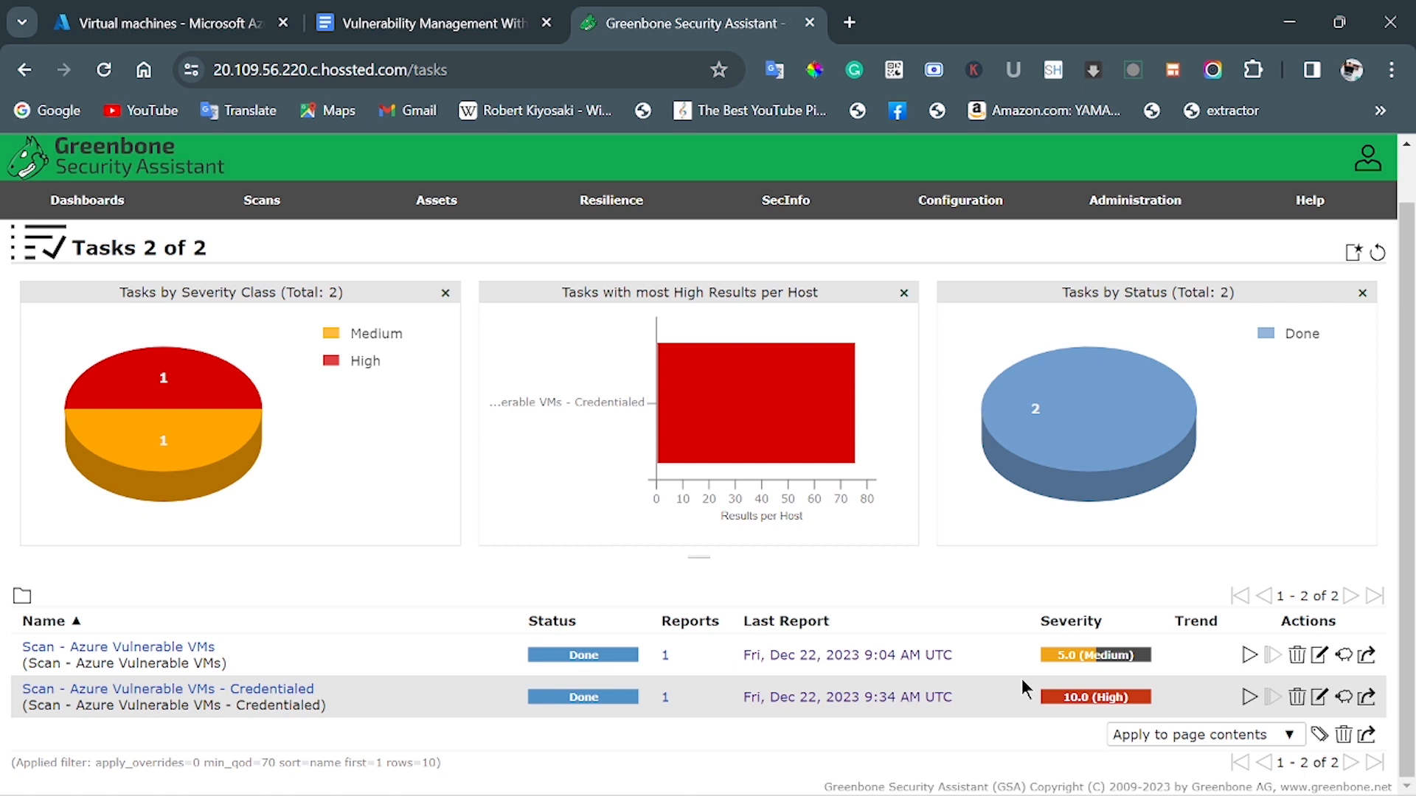
left_click(1252, 699)
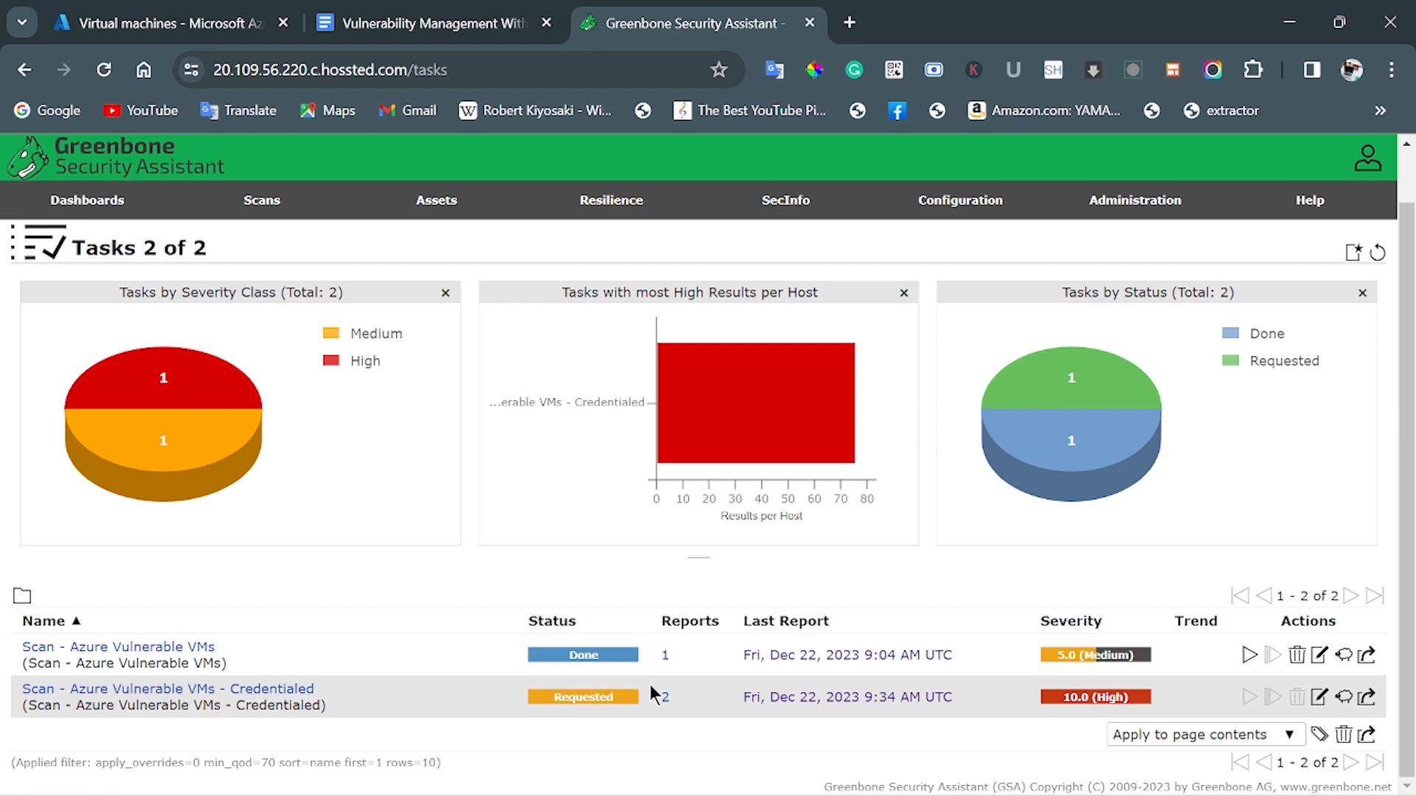
Return to the Windows 10 VM's remote desktop session, restart the VM and minimize the Remote Desktop Connection window.
left_click(841, 774)
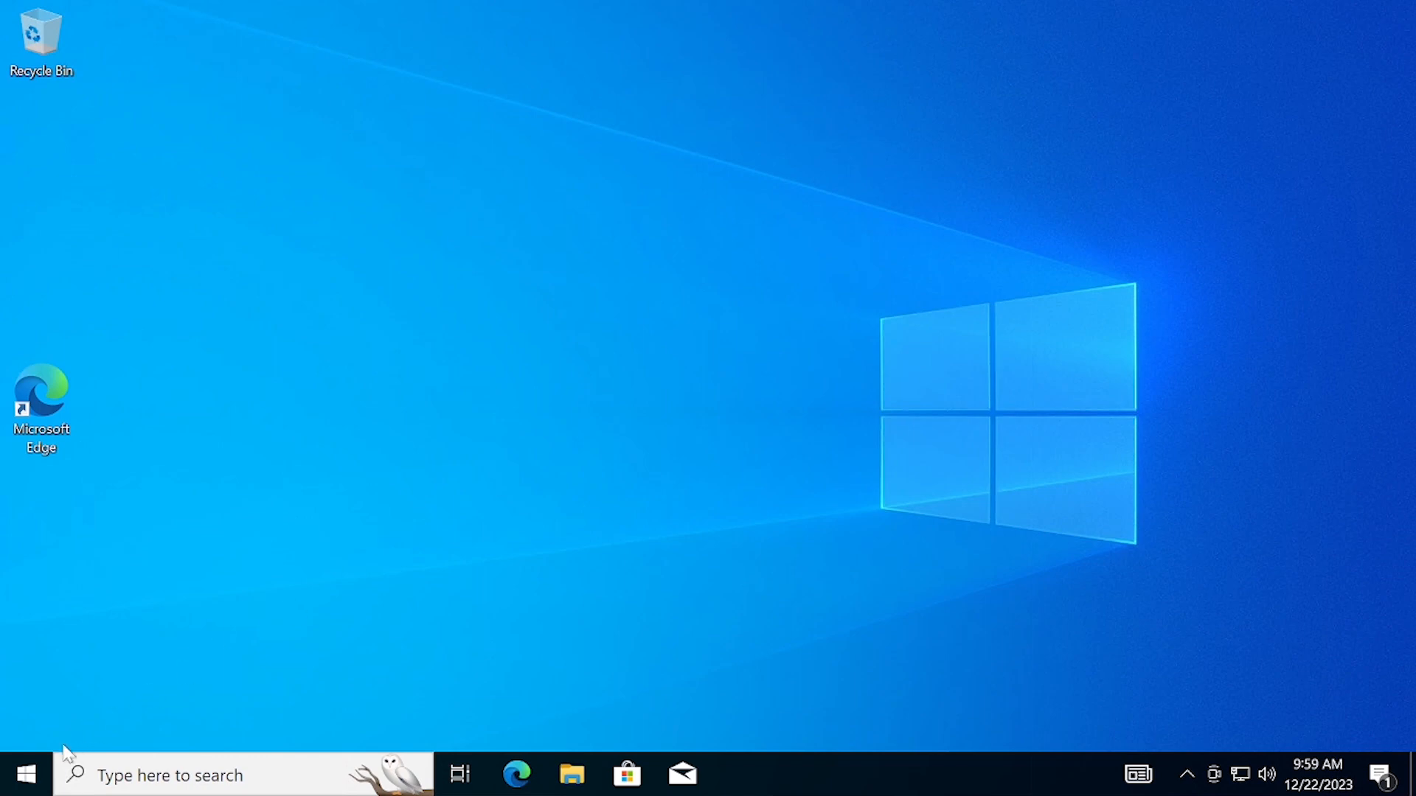
left_click(4, 773)
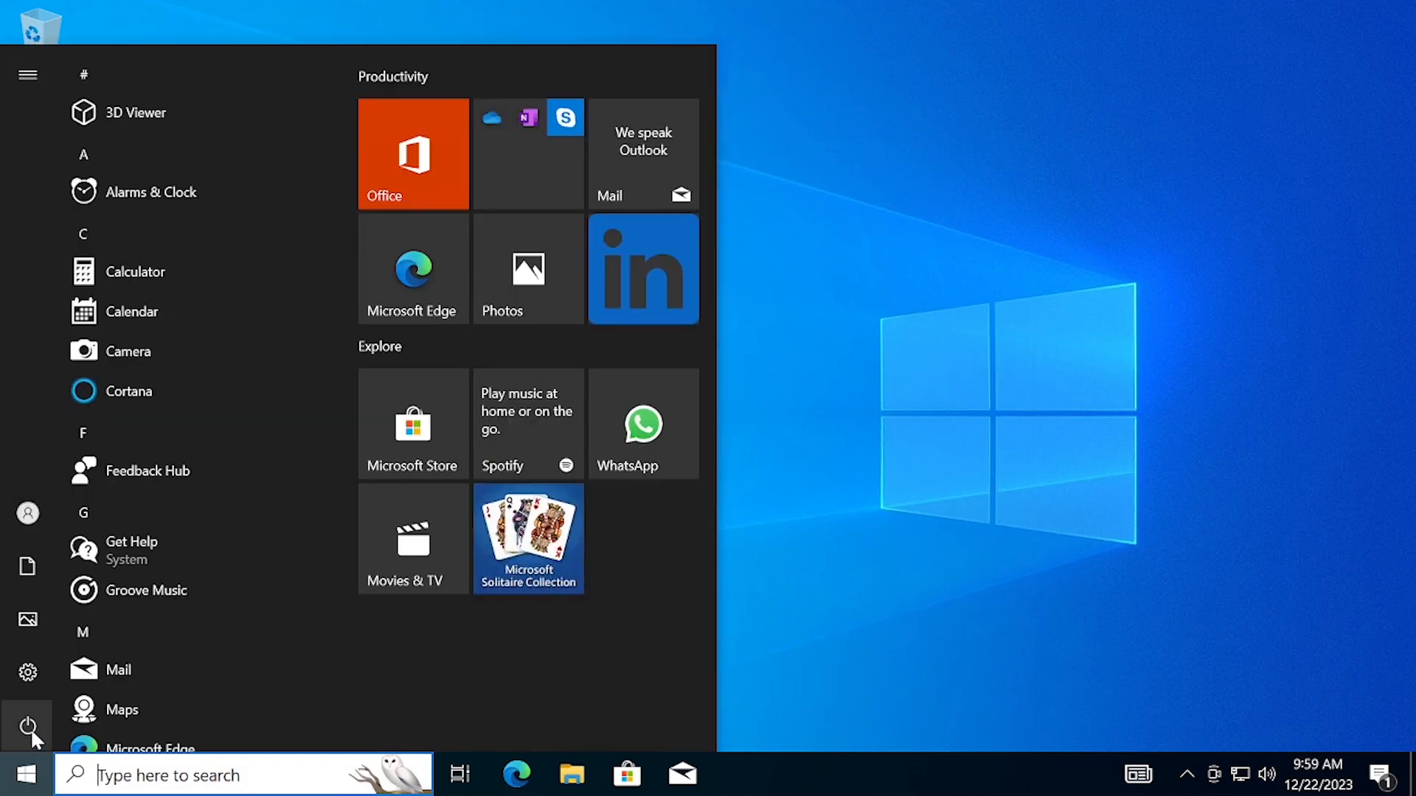
left_click(29, 728)
left_click(86, 662)
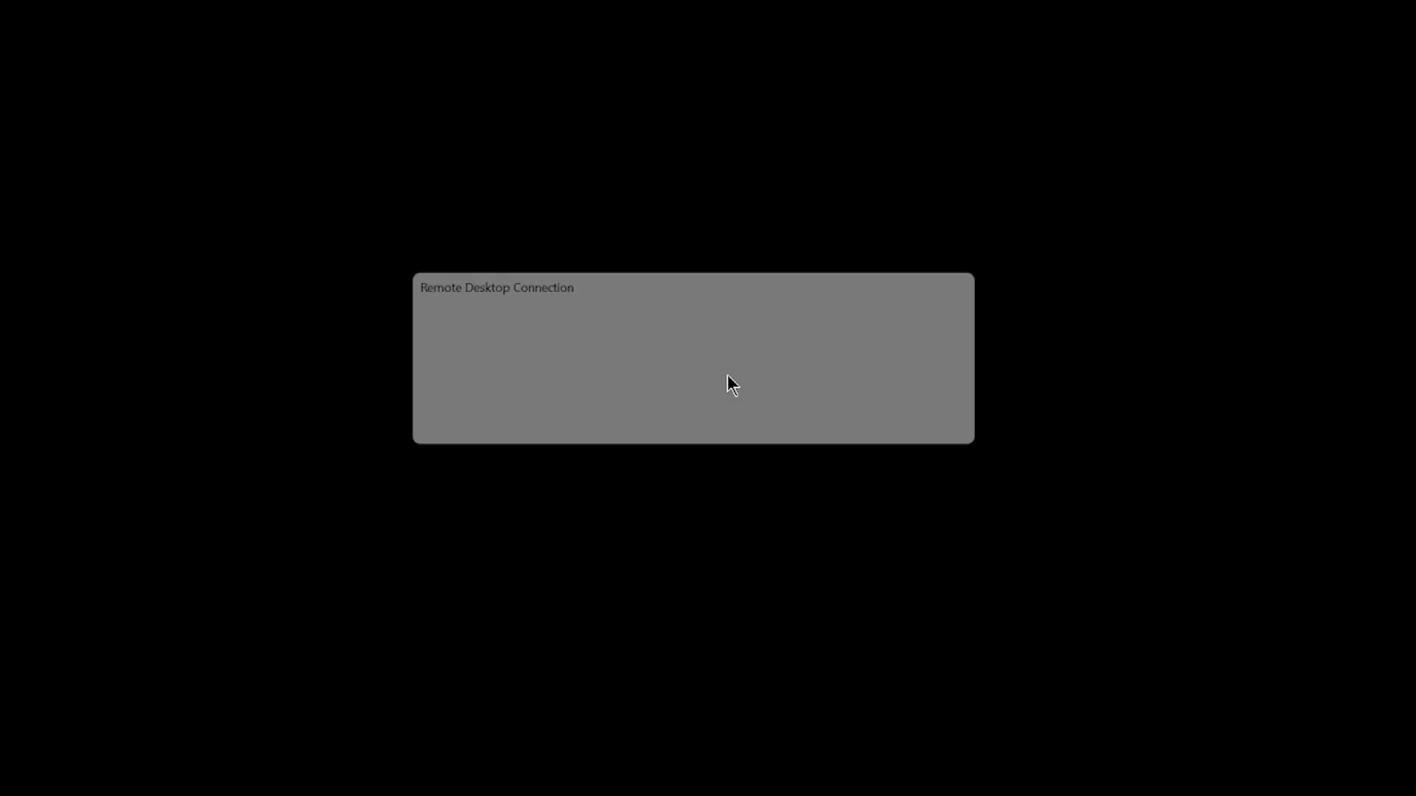
left_click(958, 433)
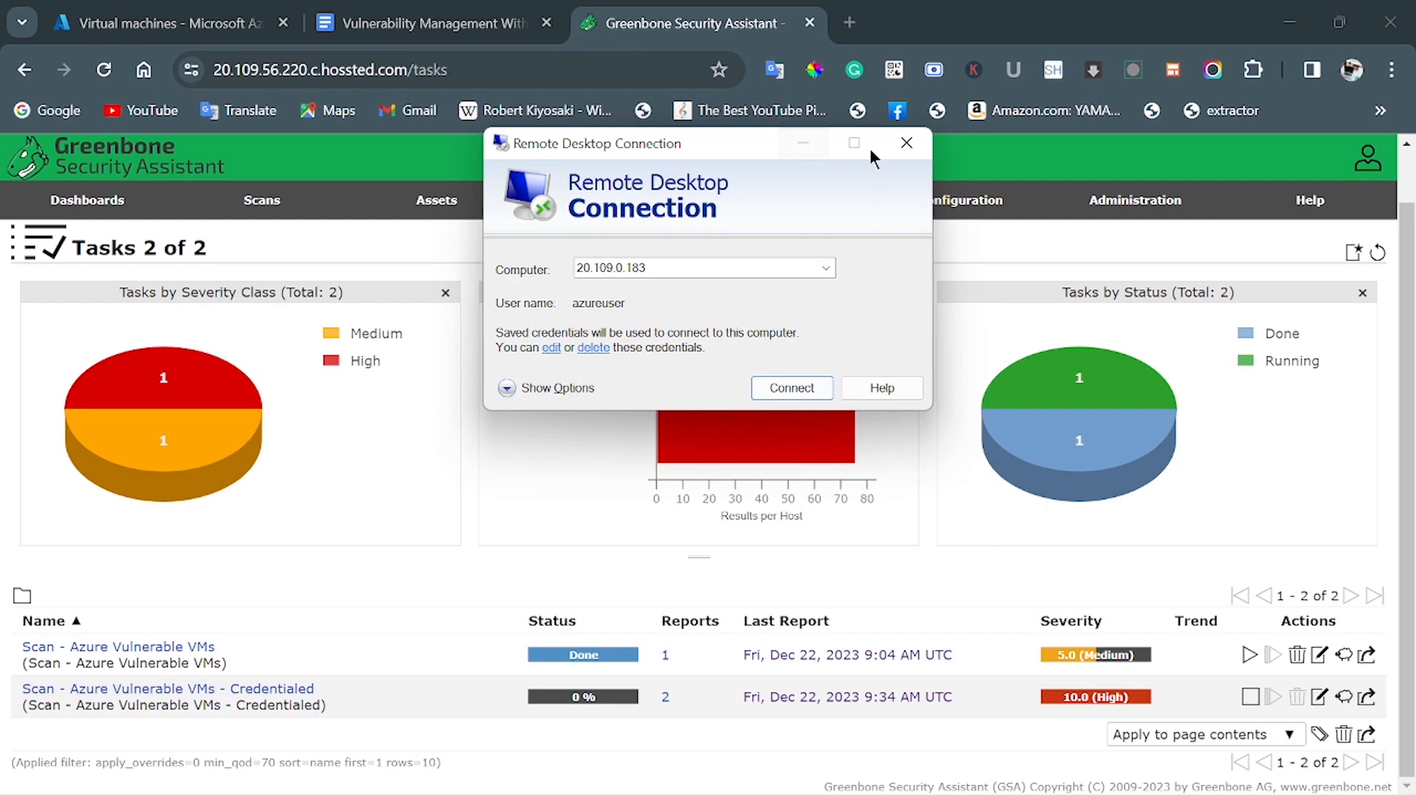
left_click(804, 143)
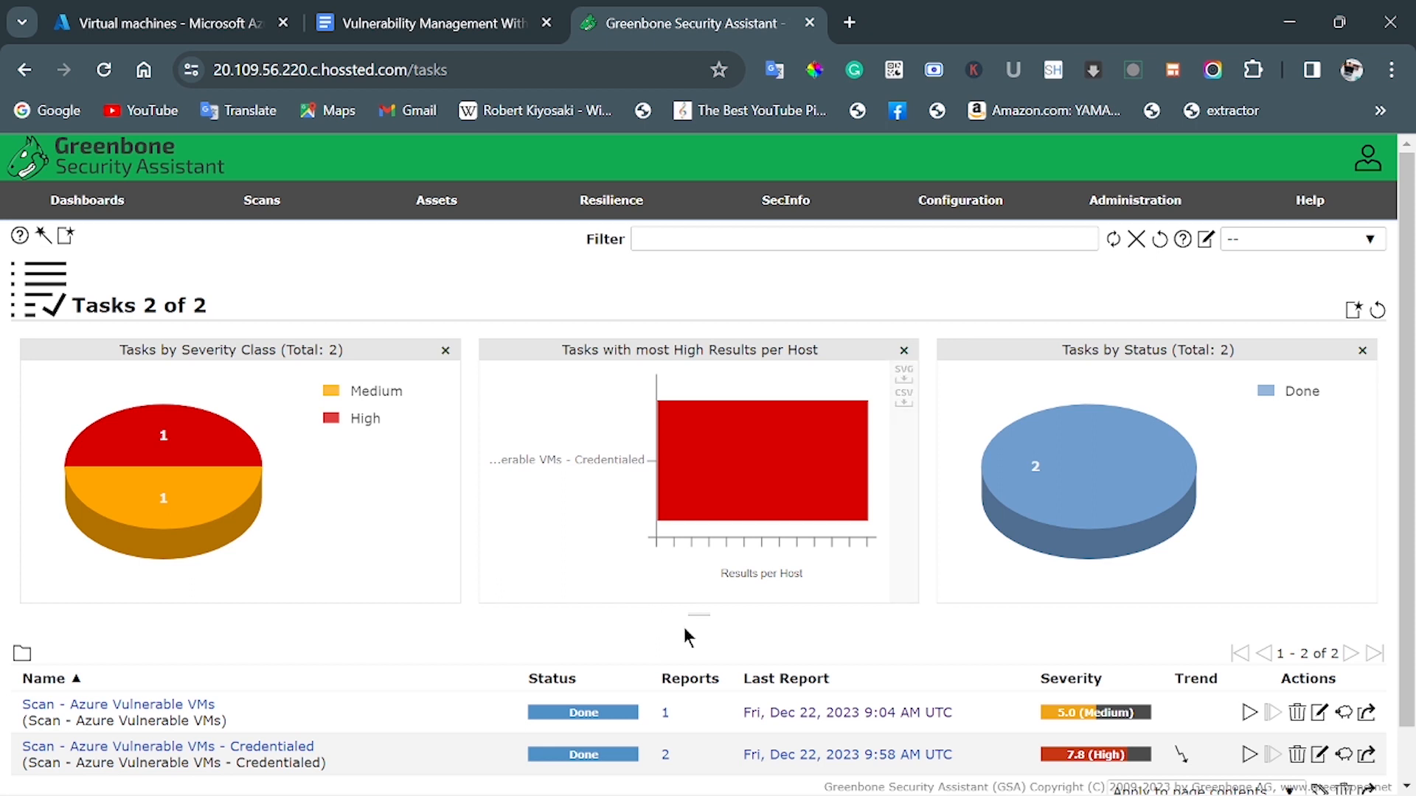
Open the credentialed scan's Dec 22, 2023 9:58 AM report and show its vulnerability results with the filter removed.
scroll(837, 623, "down", 1)
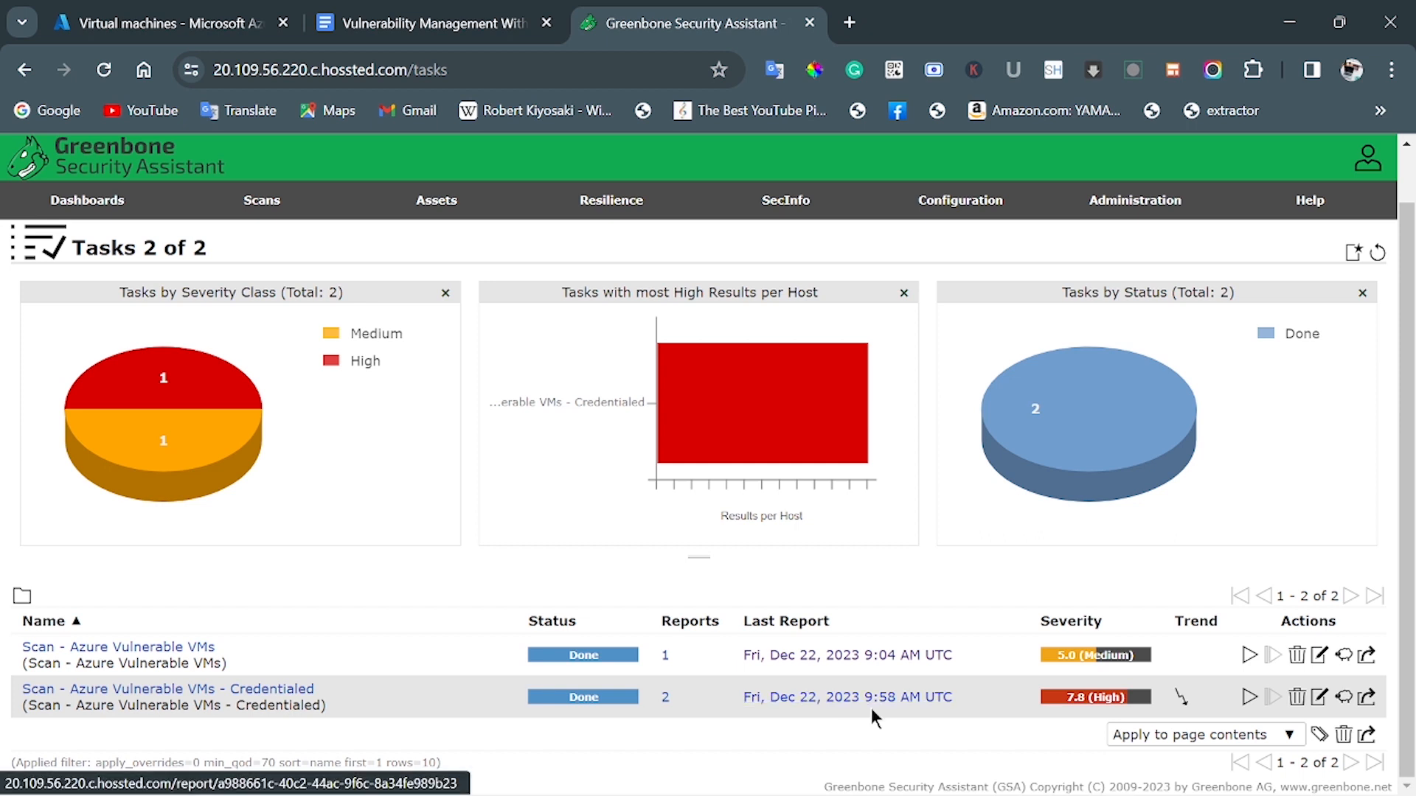
left_click(849, 705)
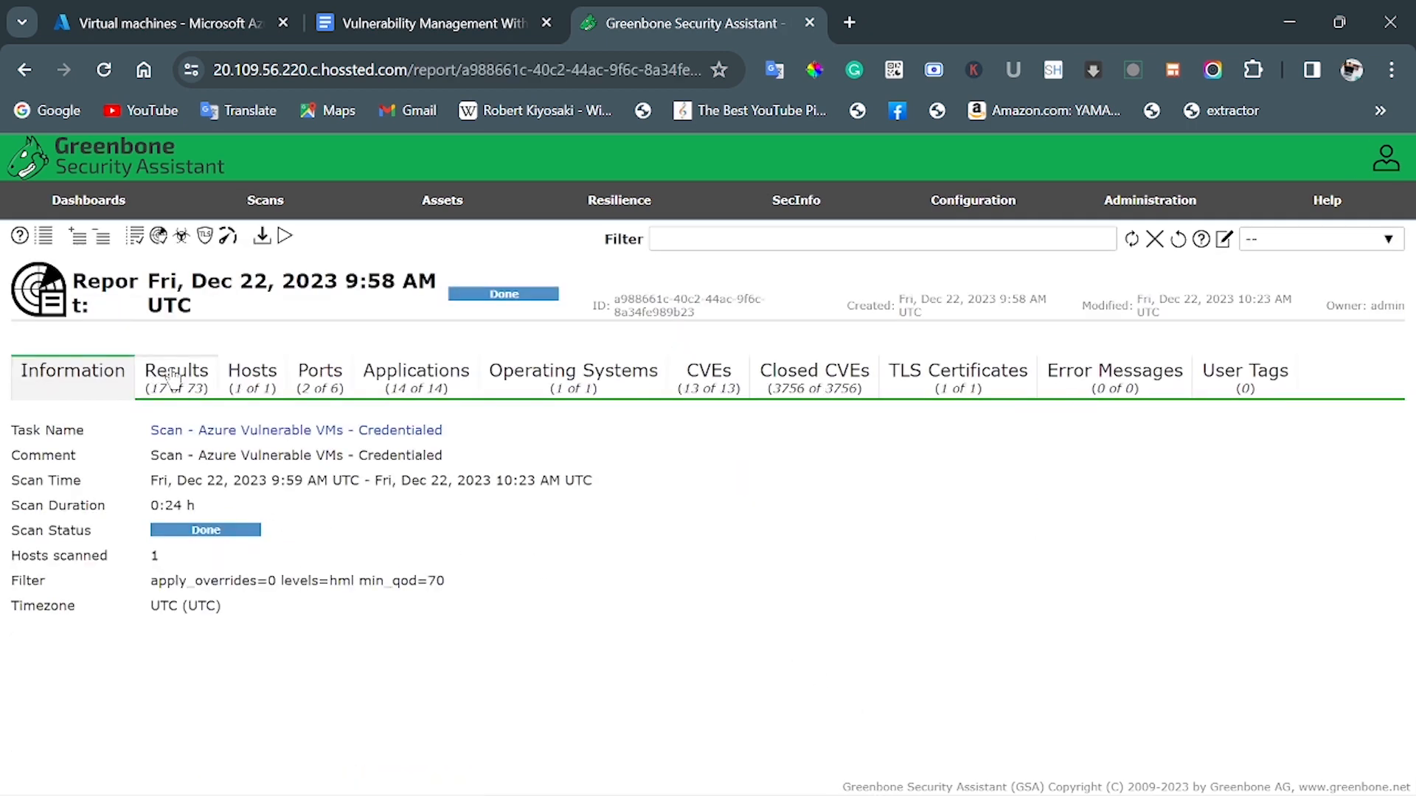
left_click(196, 389)
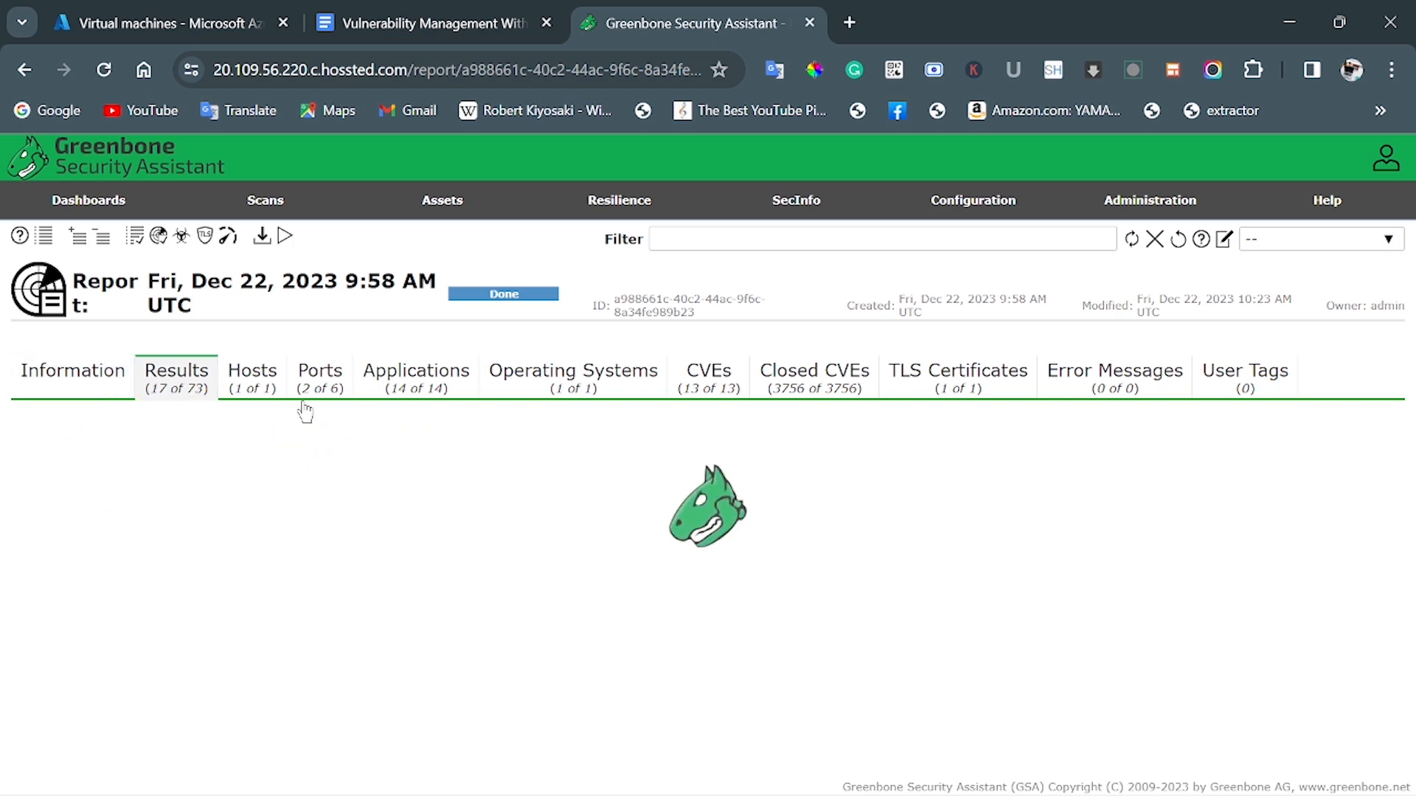
left_click(1139, 241)
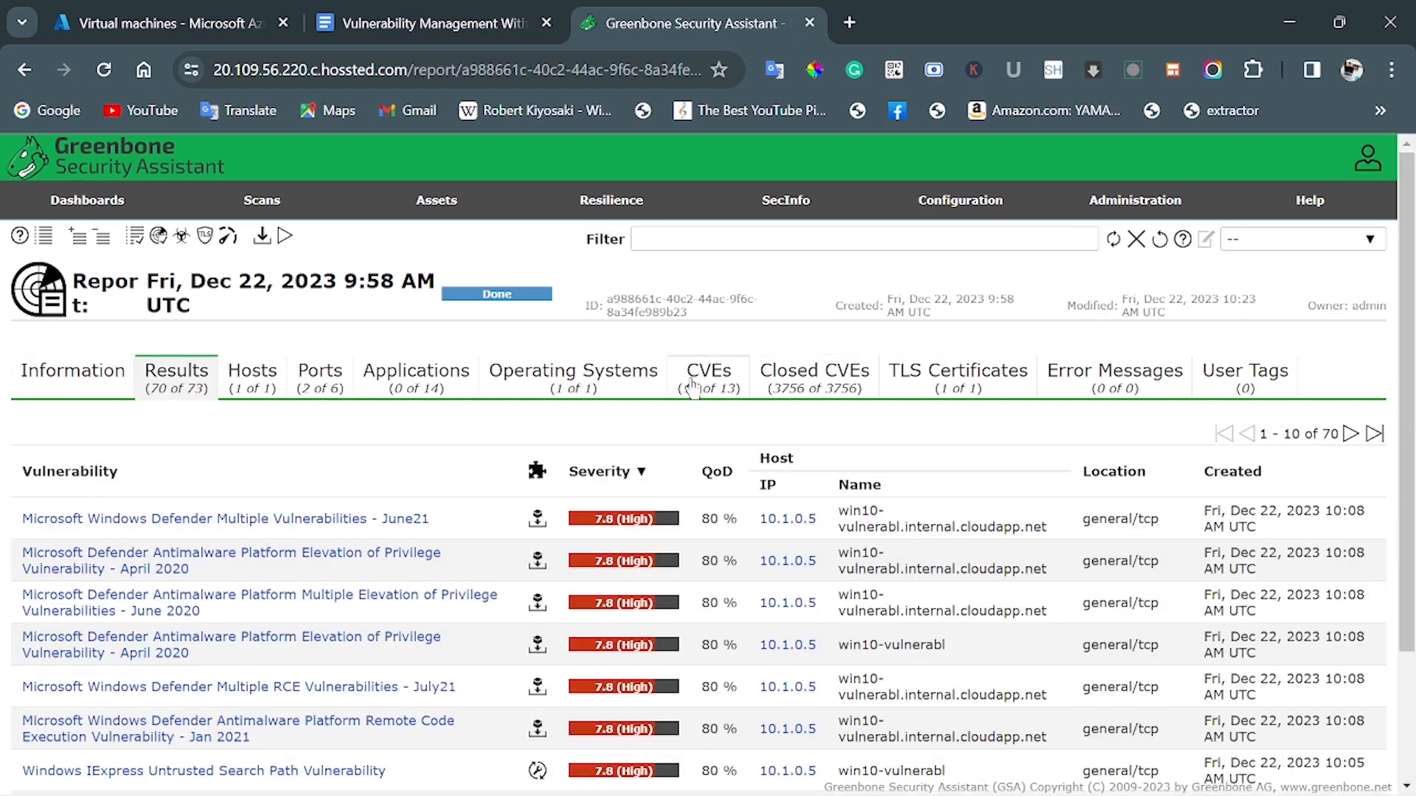
Examine the new report's vulnerability results, hosts, applications, operating systems, CVEs and closed CVEs.
scroll(234, 511, "down", 2)
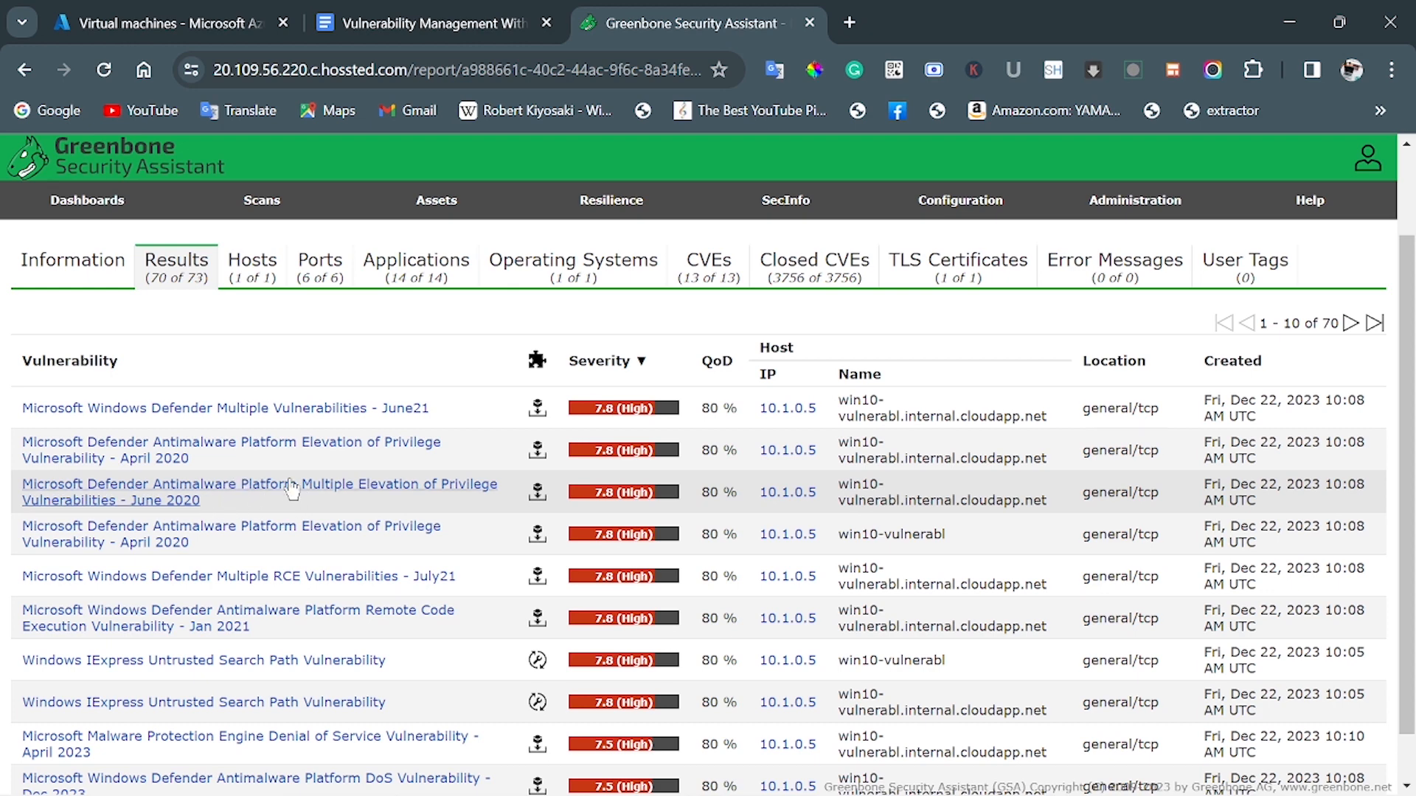
scroll(353, 485, "up", 2)
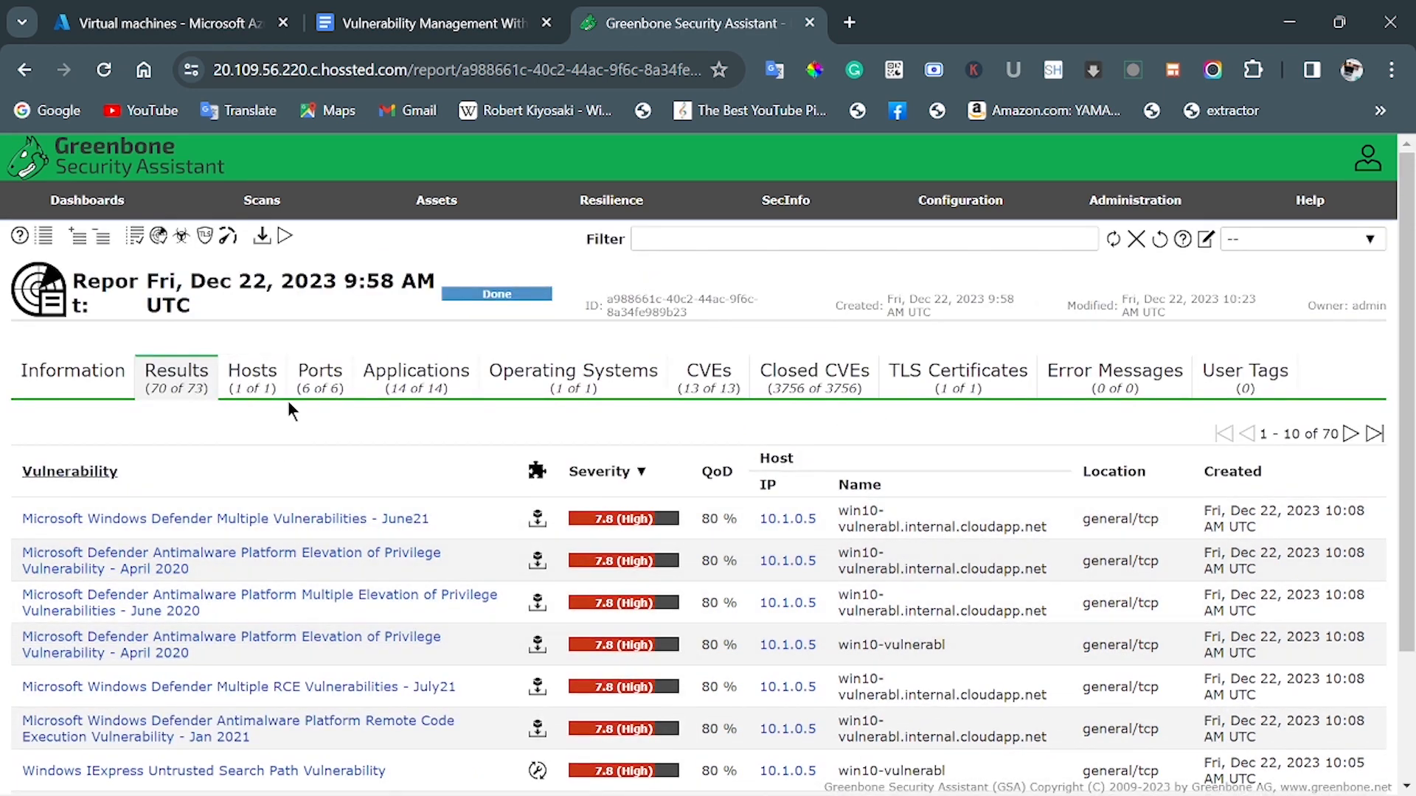
left_click(252, 377)
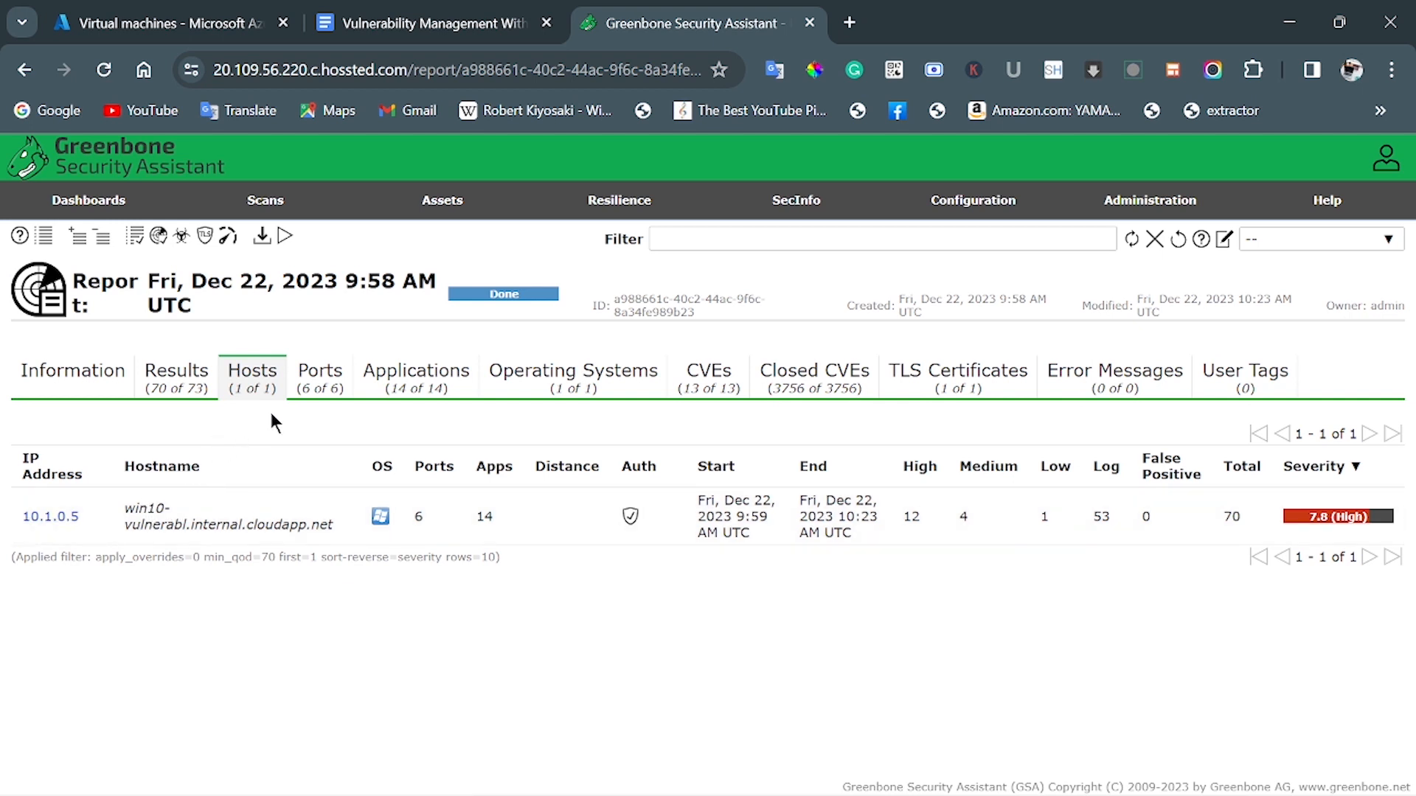
left_click(387, 397)
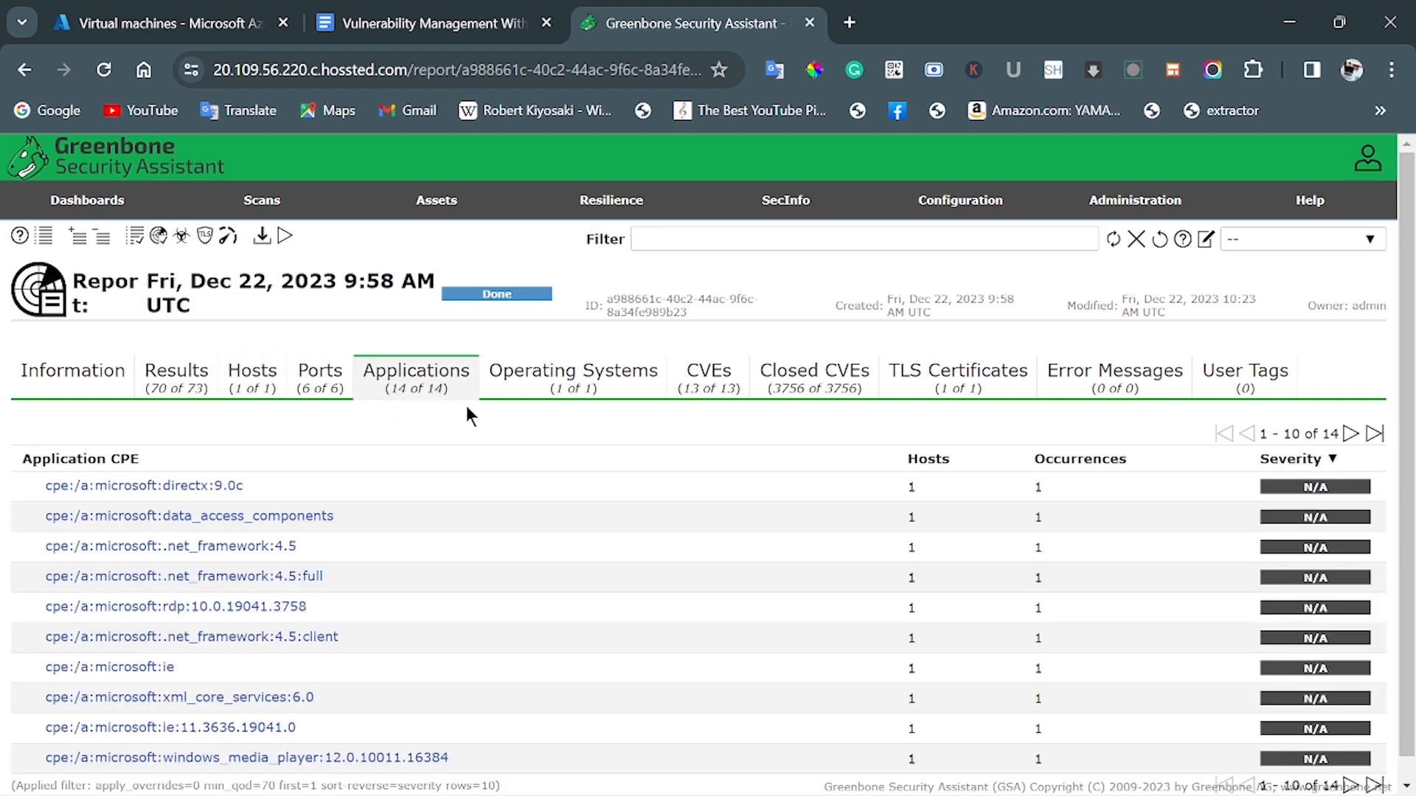
left_click(542, 395)
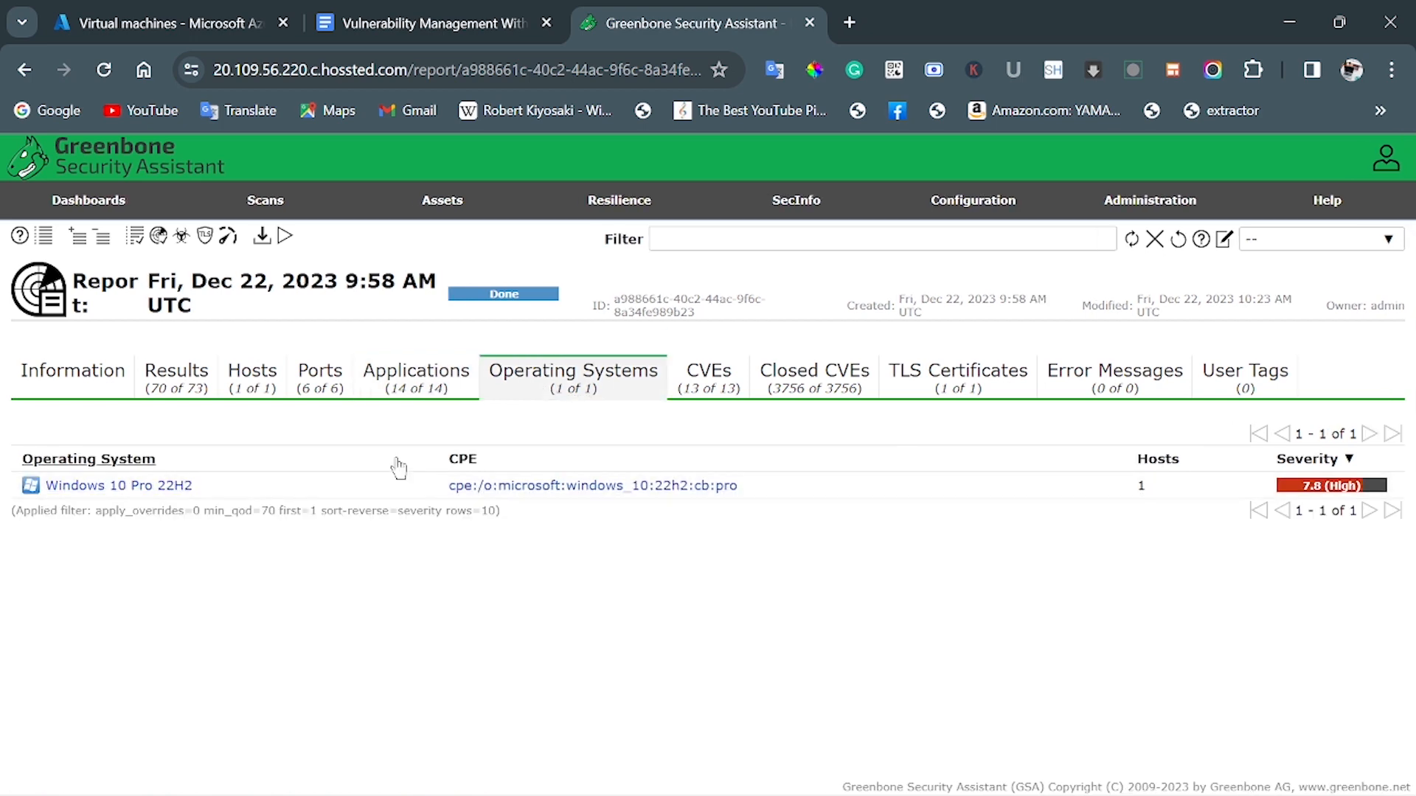
left_click(699, 391)
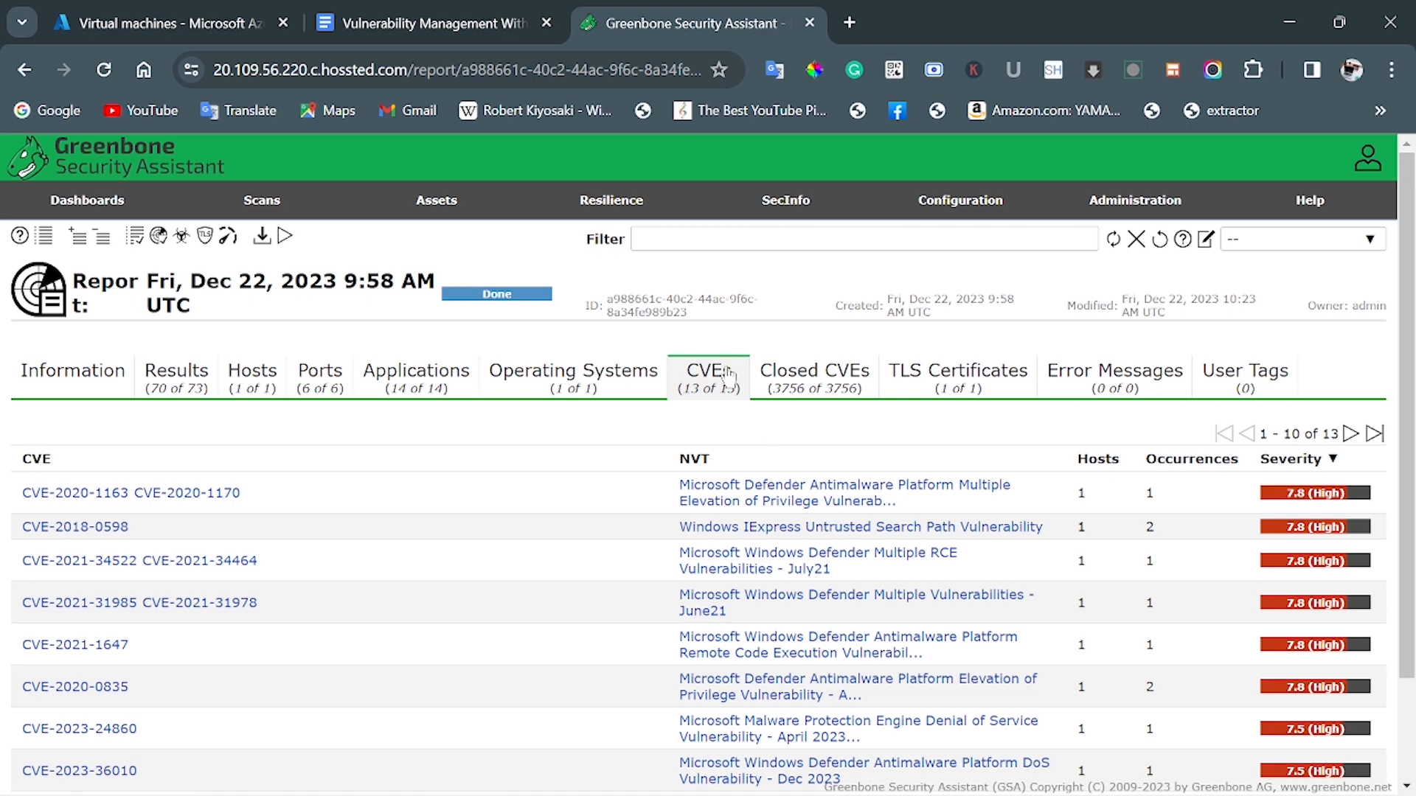
left_click(813, 389)
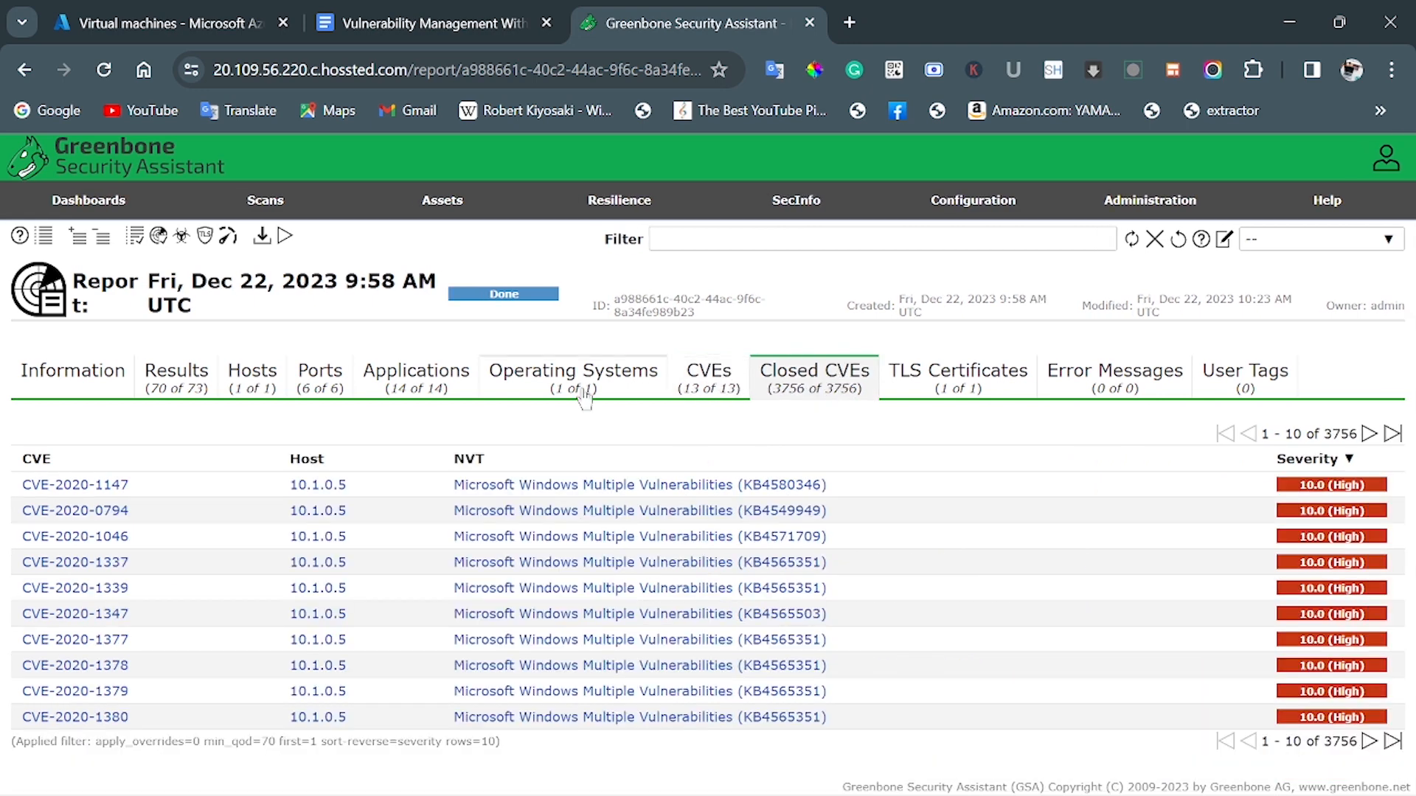
Review the vulnerability results of the Dec 22, 2023 9:58 AM report once more.
left_click(176, 386)
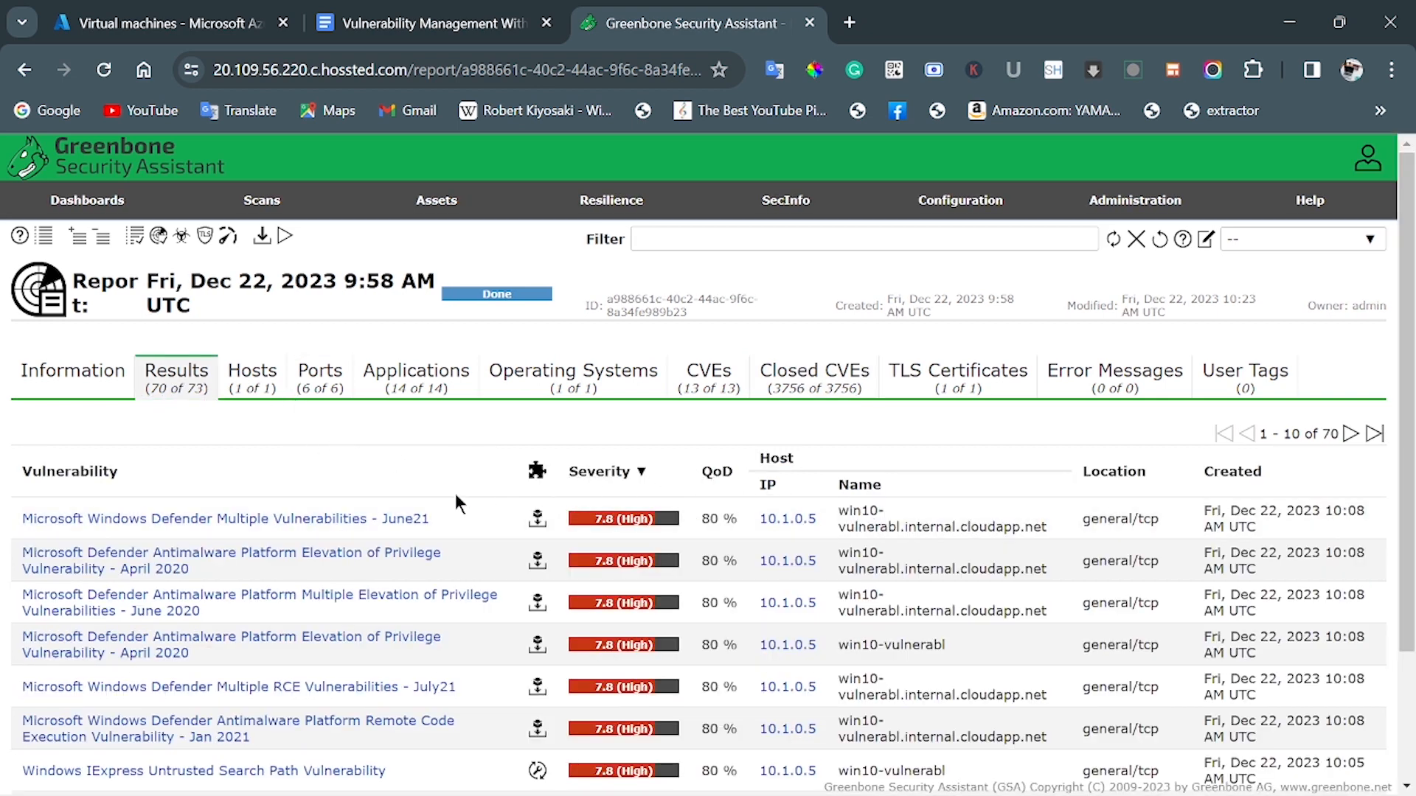
scroll(465, 509, "down", 1)
scroll(479, 516, "up", 1)
Switch to the Azure portal and open the Vulnerability-Management resource group from the list of resource groups.
left_click(190, 24)
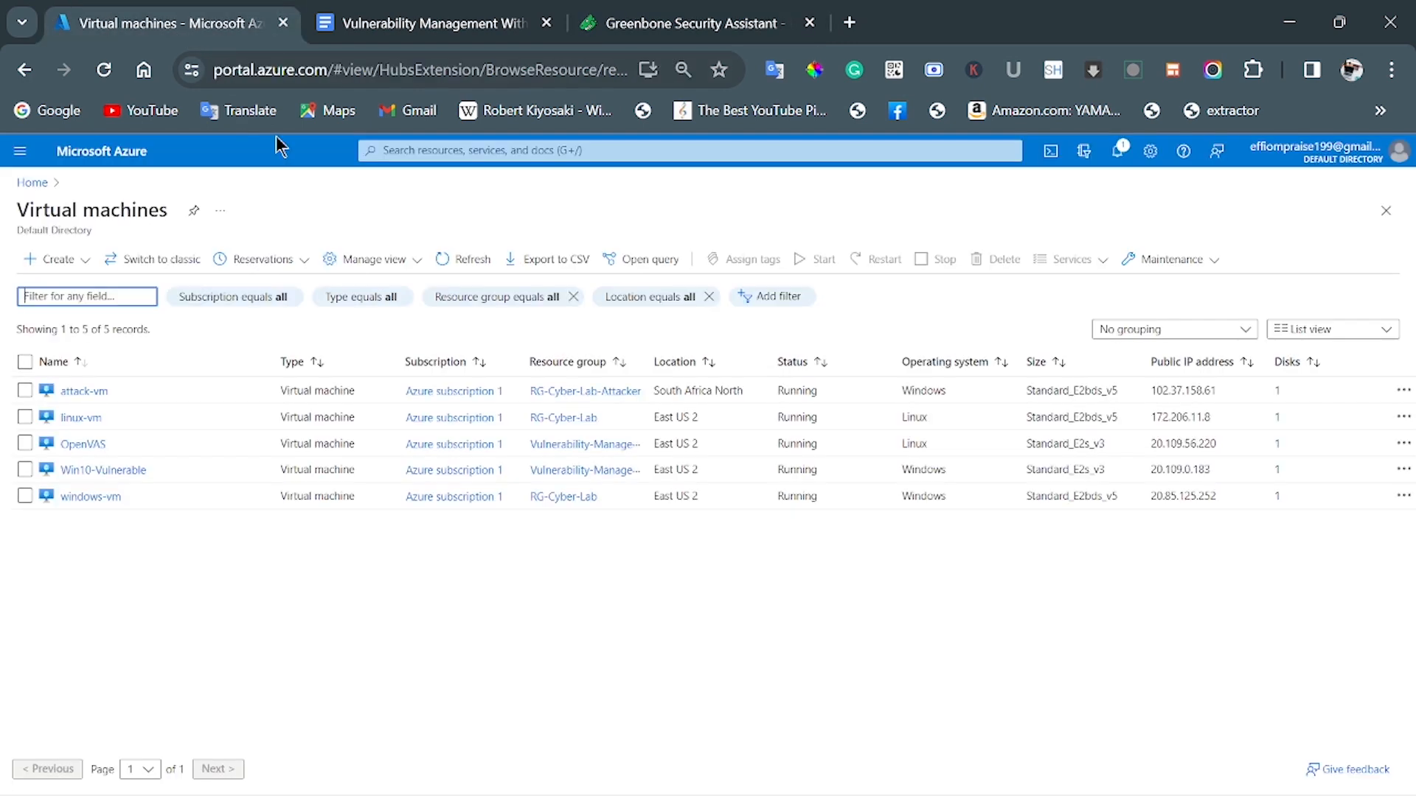
left_click(528, 153)
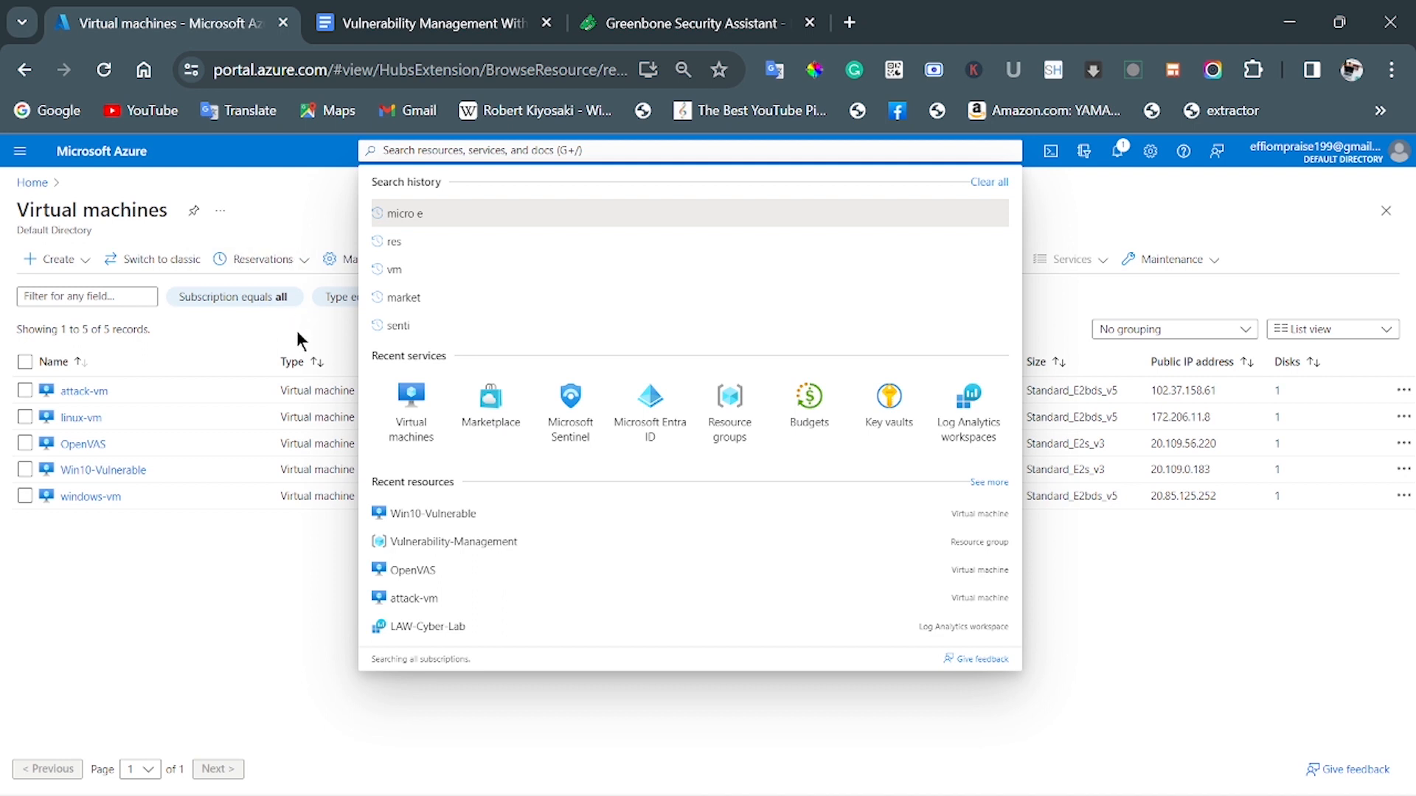
left_click(315, 228)
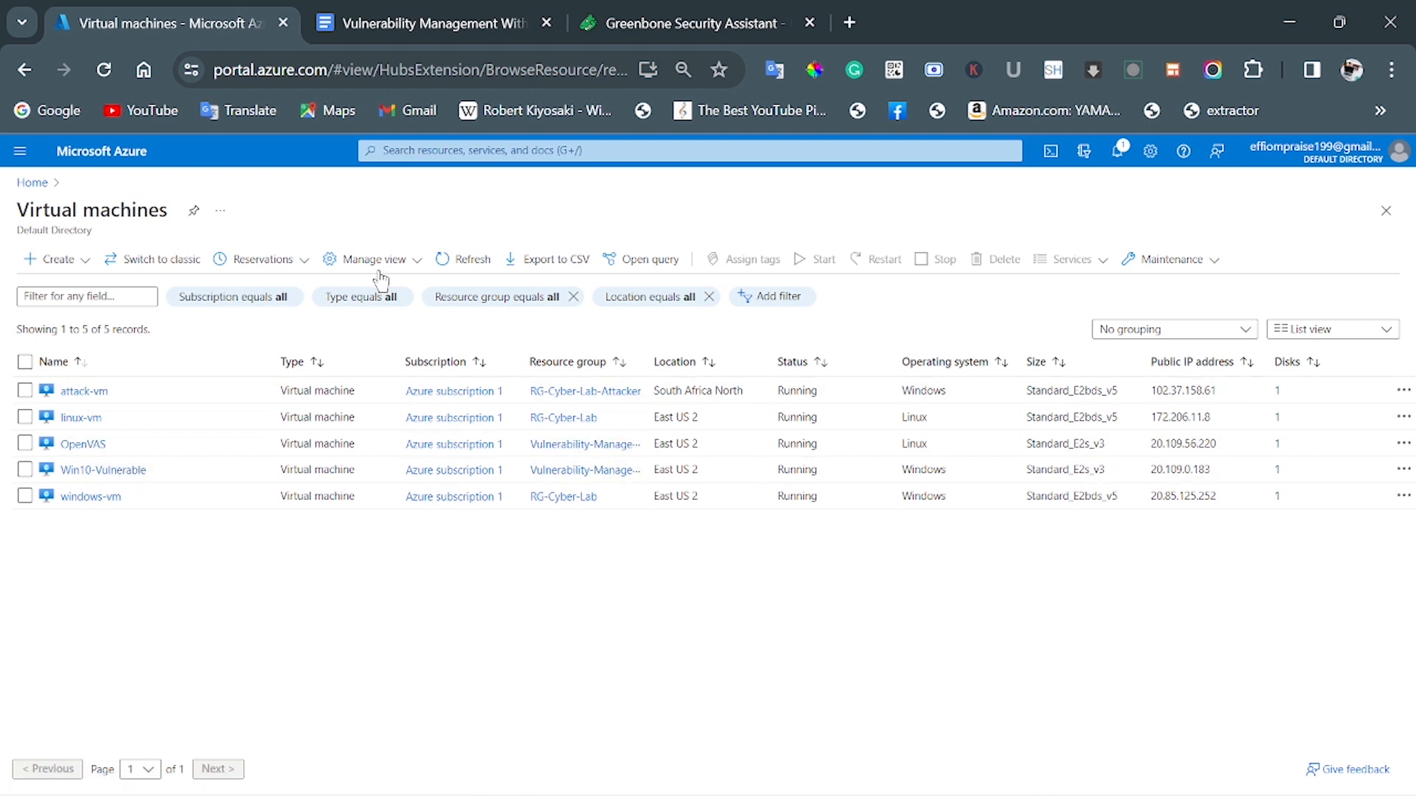
left_click(473, 151)
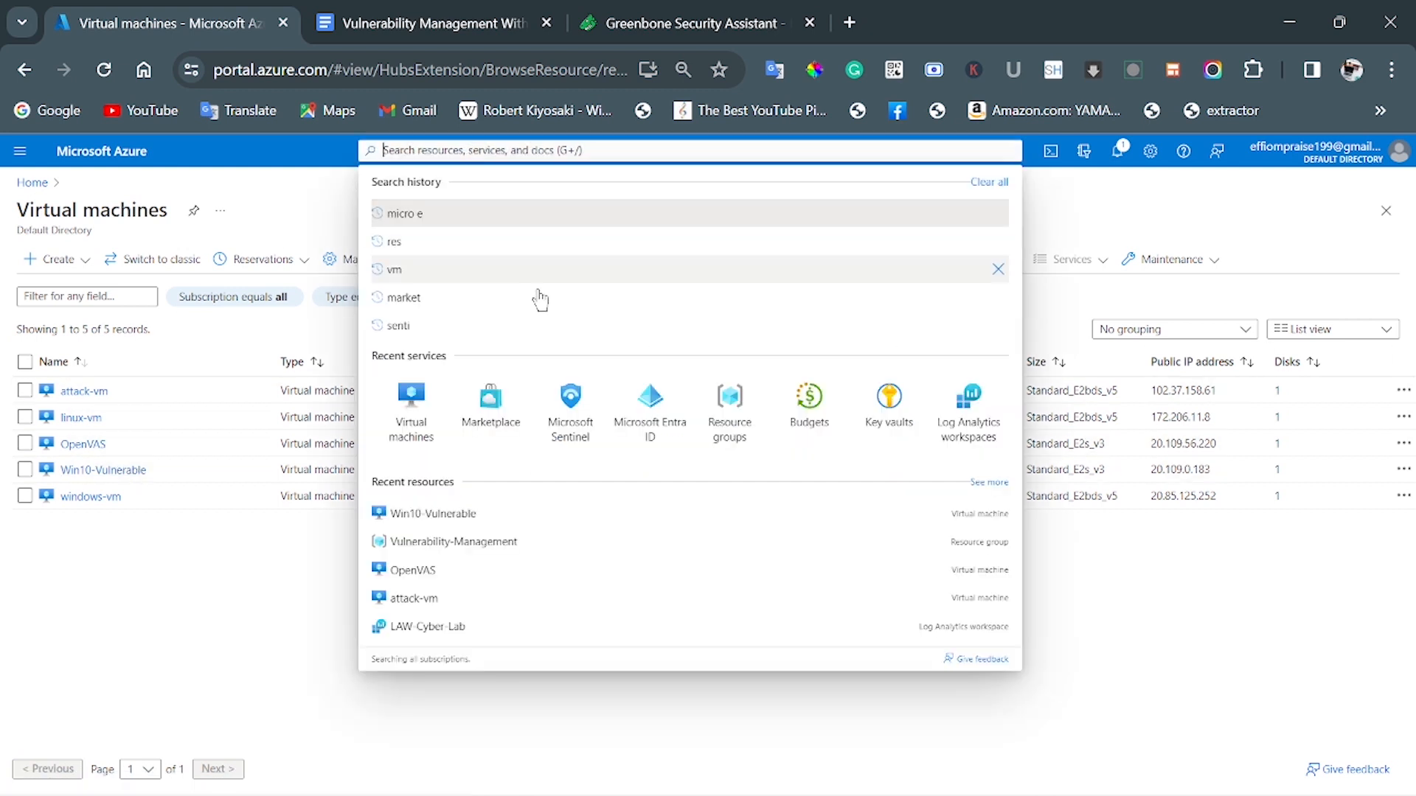
left_click(719, 413)
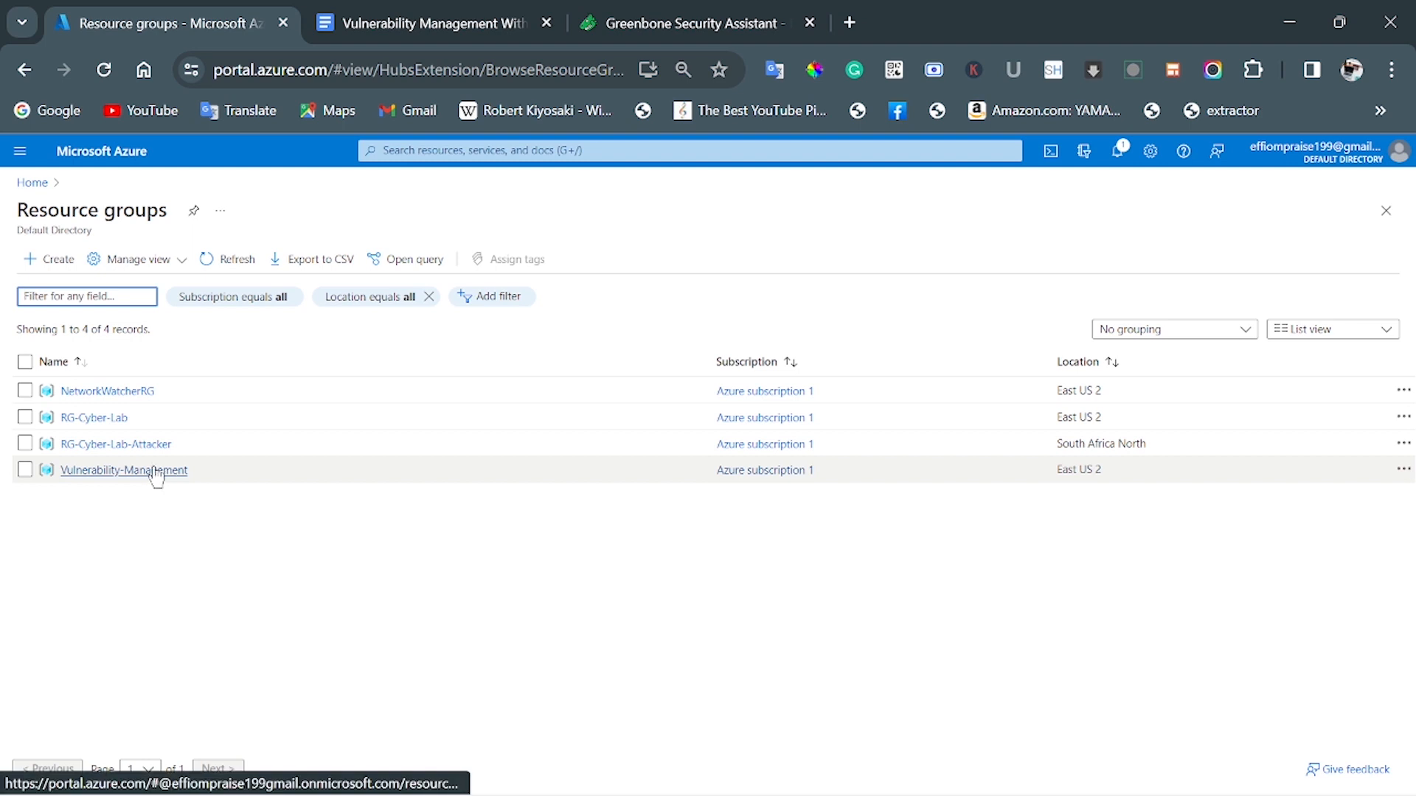
left_click(127, 470)
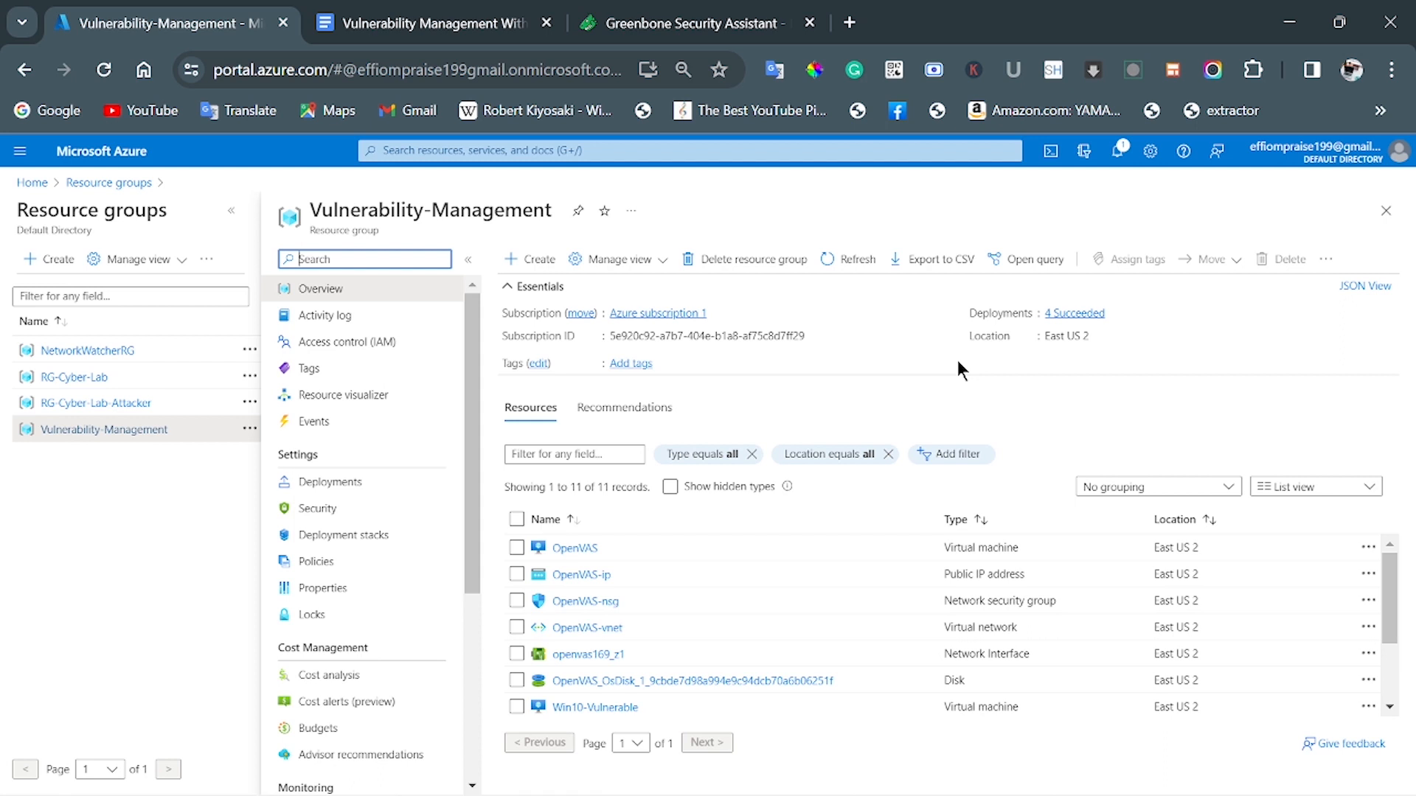
Delete the Vulnerability-Management resource group with all its dependent resources, entering its name "Vulnerability-Management" as confirmation.
left_click(752, 273)
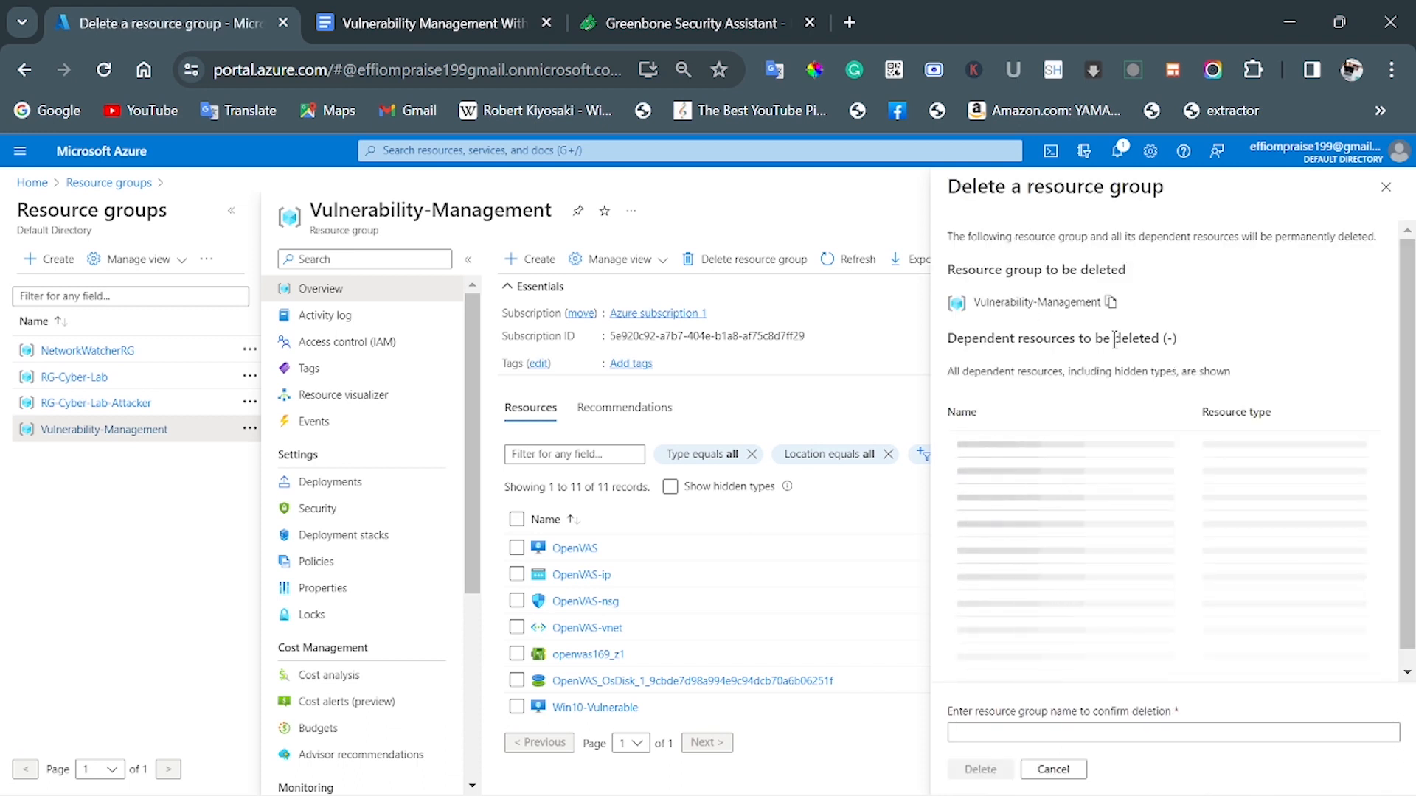
left_click(1111, 303)
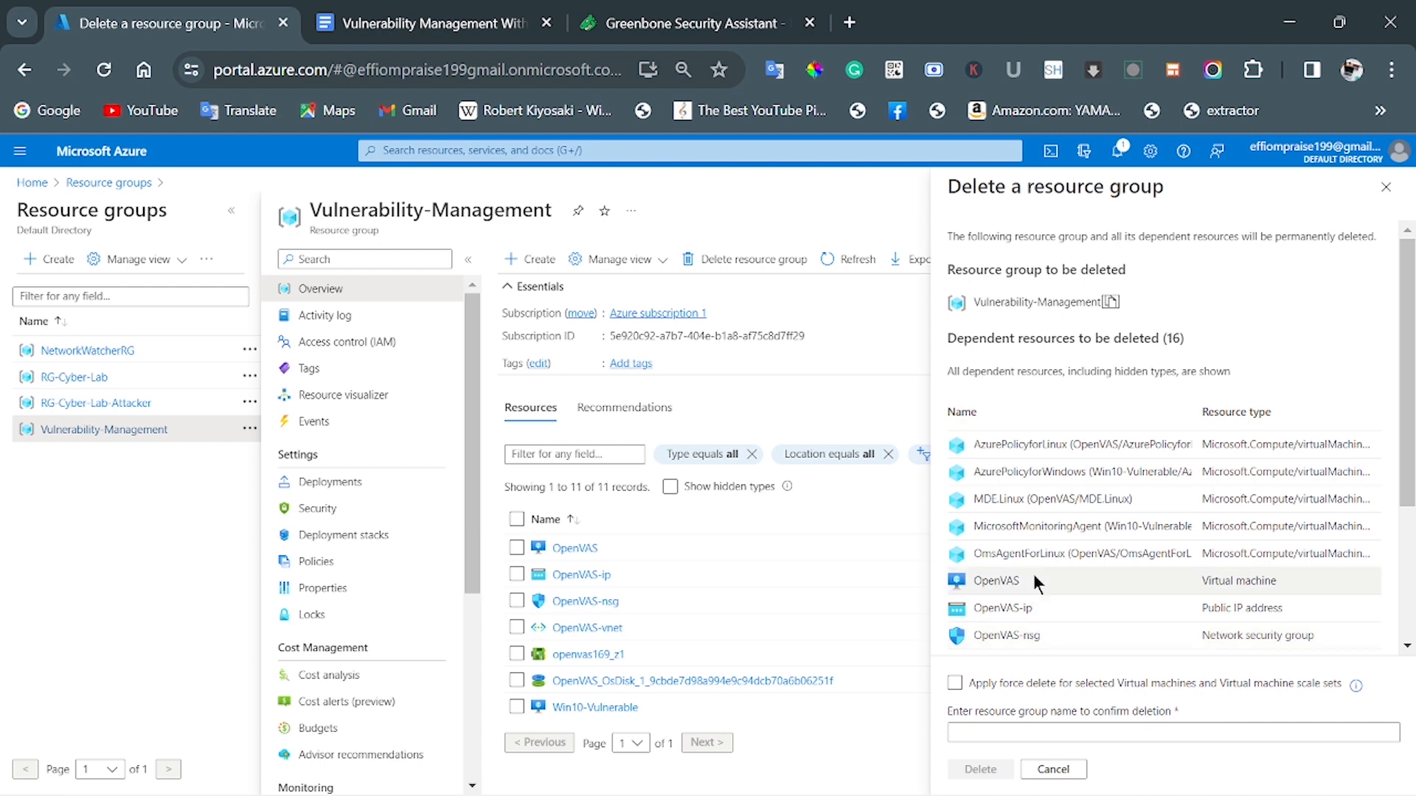
left_click(1030, 731)
right_click(1027, 732)
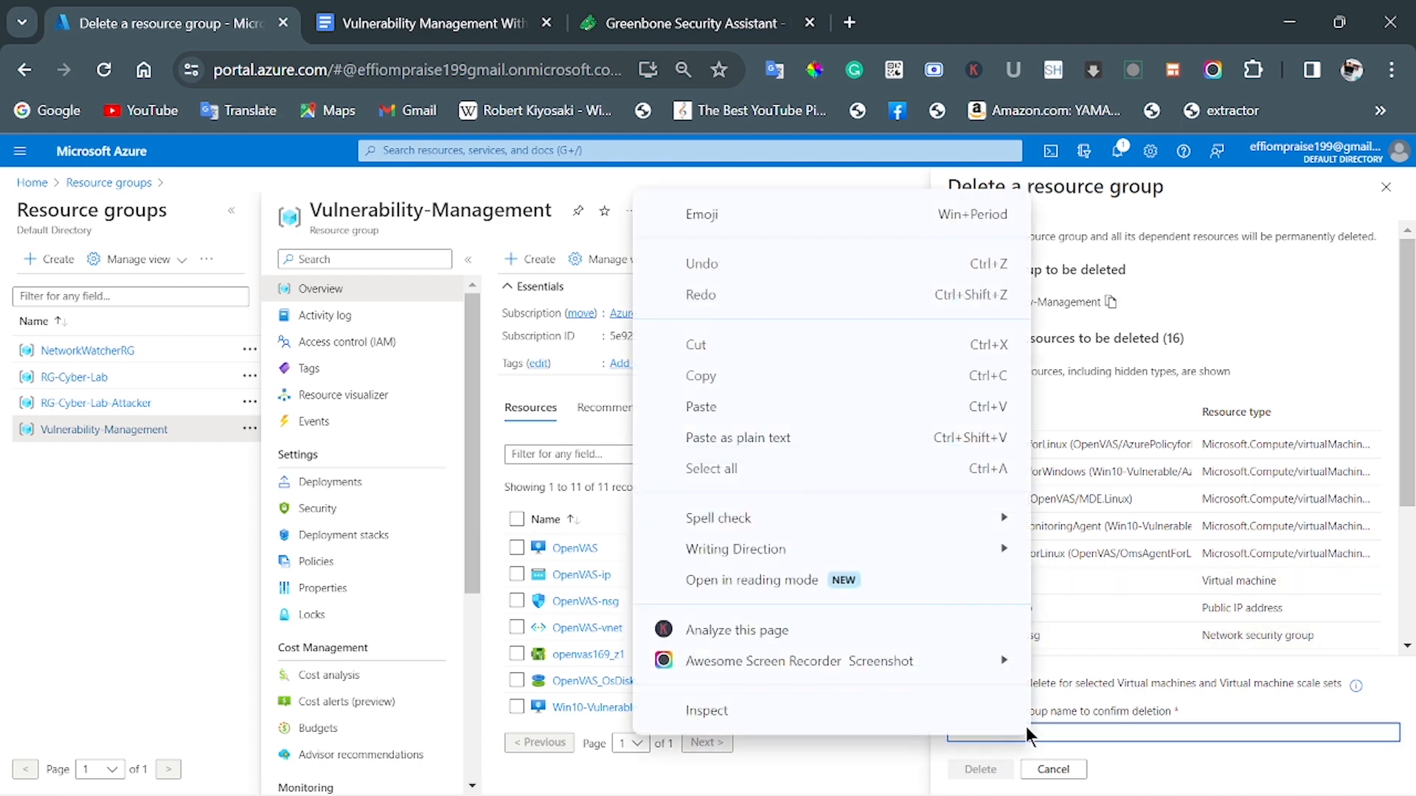
left_click(834, 407)
left_click(987, 767)
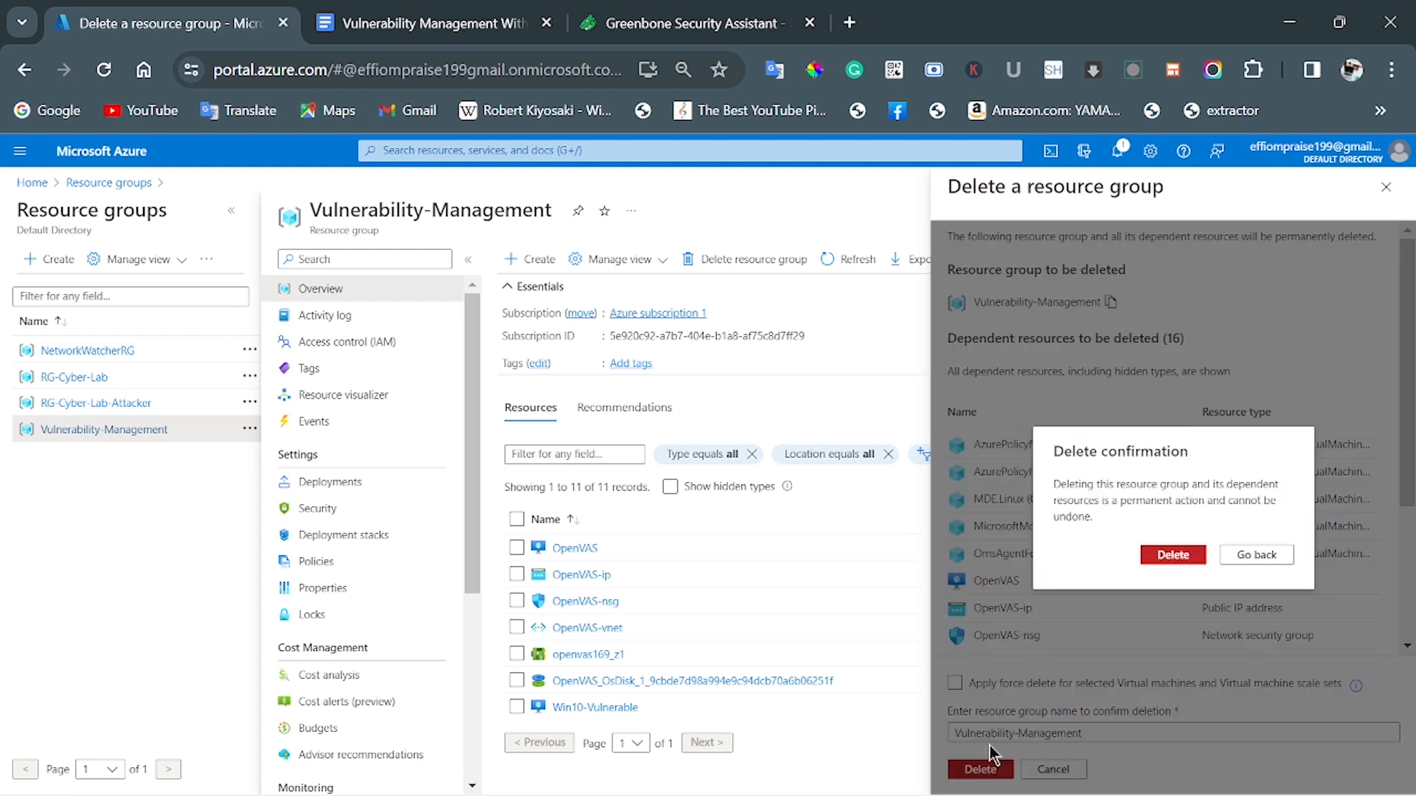
left_click(1152, 555)
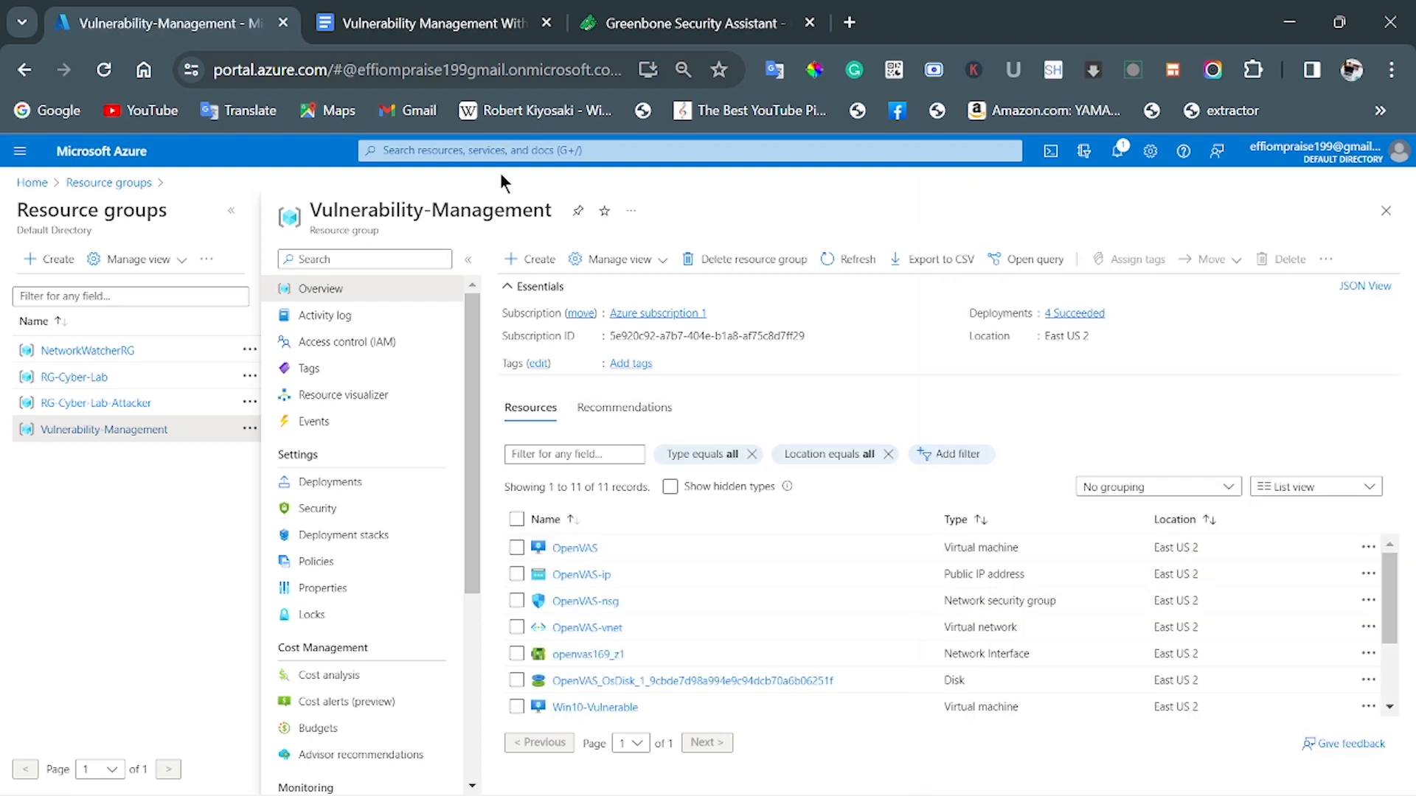
Return to the list of virtual machines and refresh it to check on the deletion.
left_click(503, 151)
left_click(518, 401)
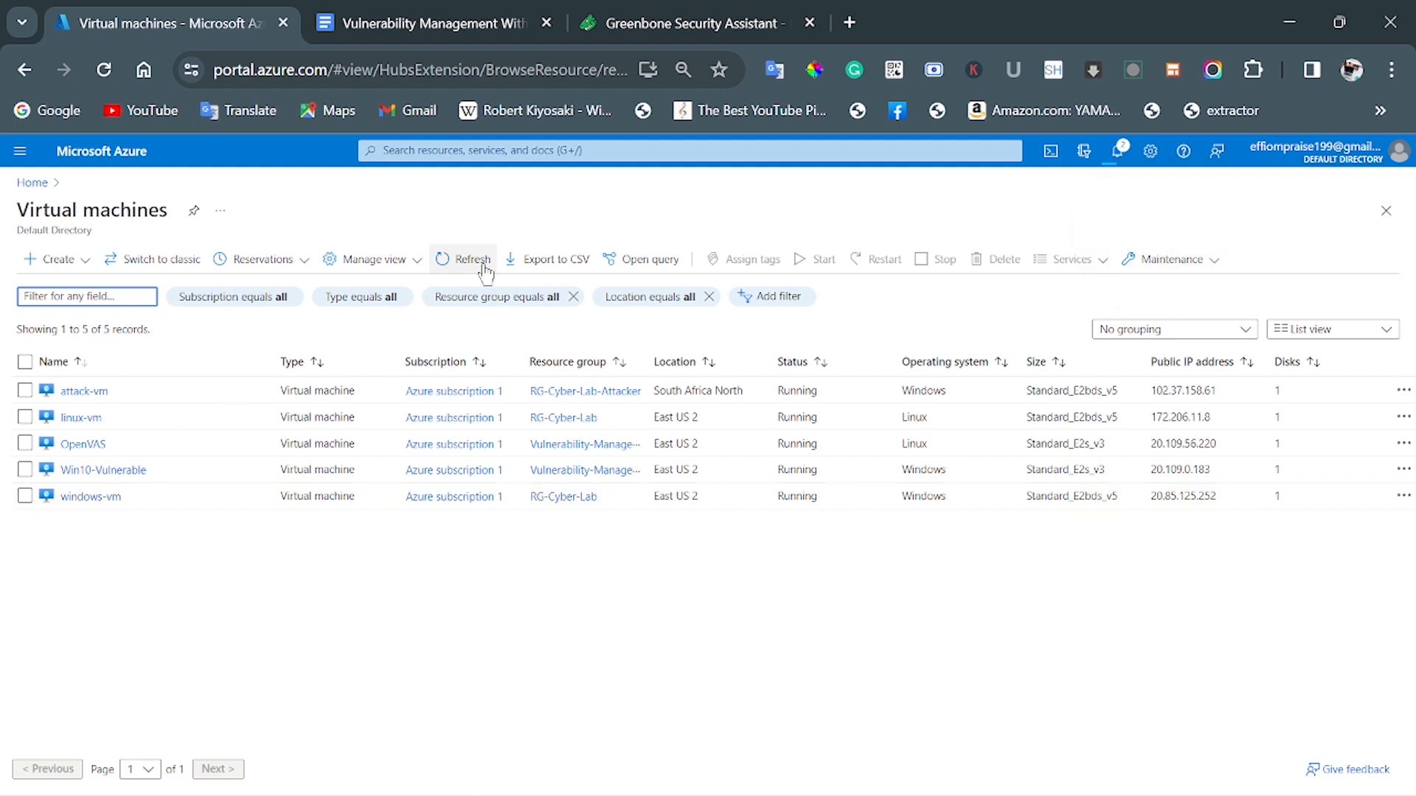
left_click(444, 263)
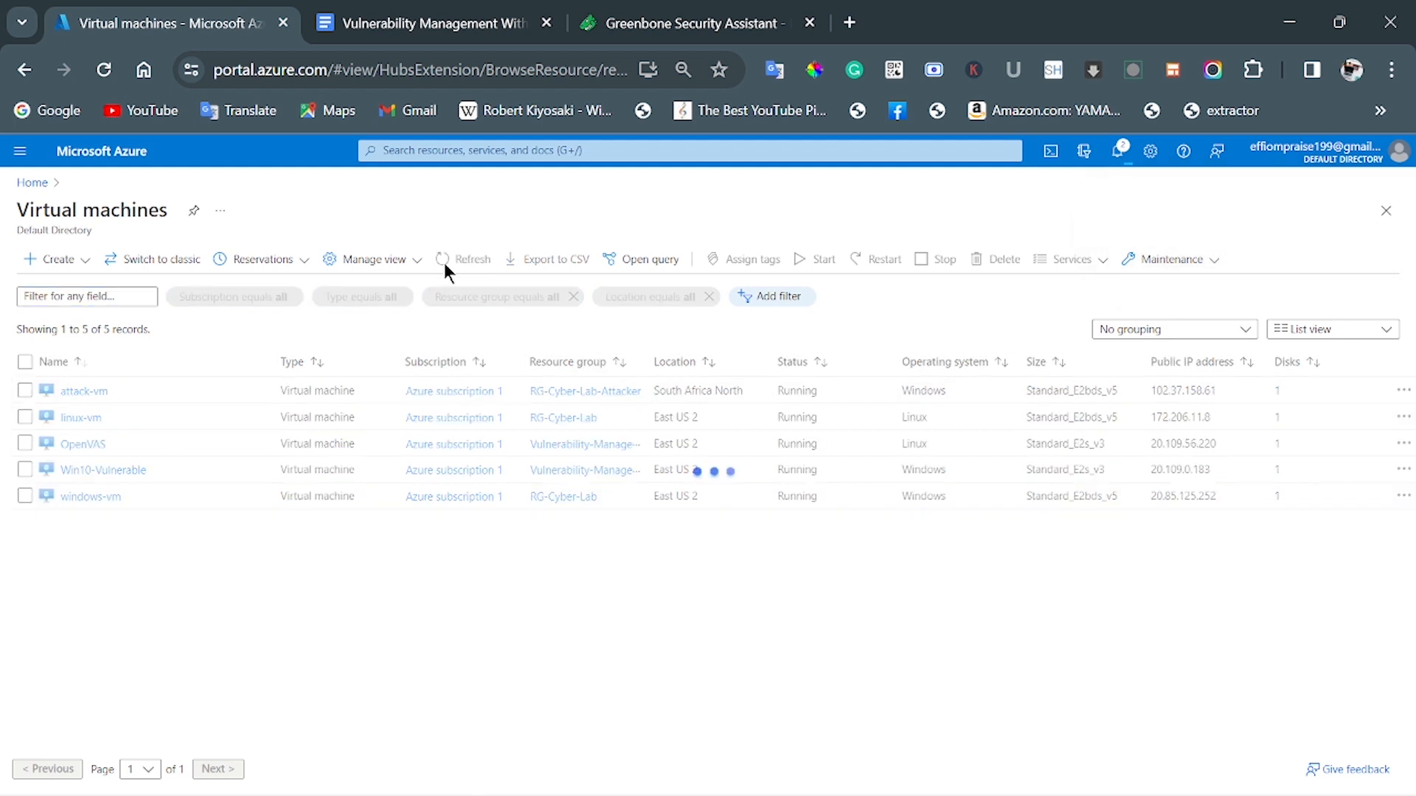